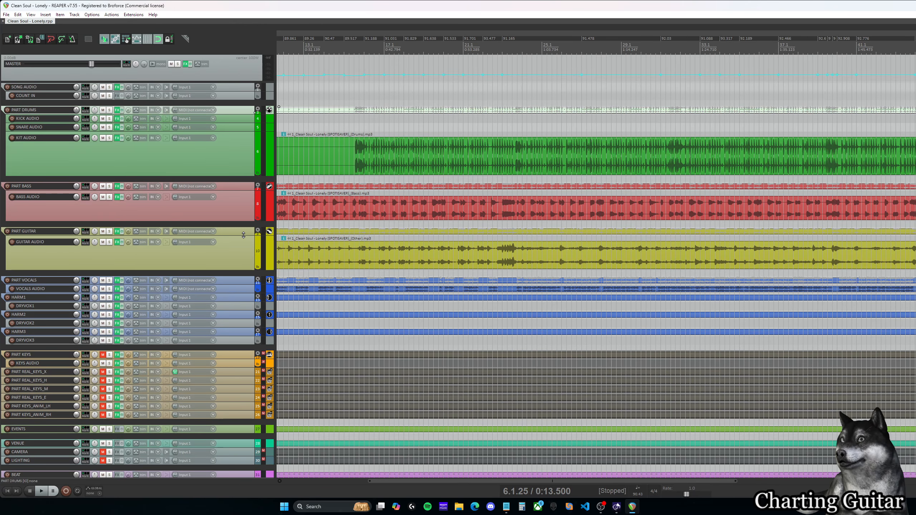
Step: Enlarge the PART GUITAR track and open its MIDI item in the MIDI editor
left_click_drag(244, 235, 243, 286)
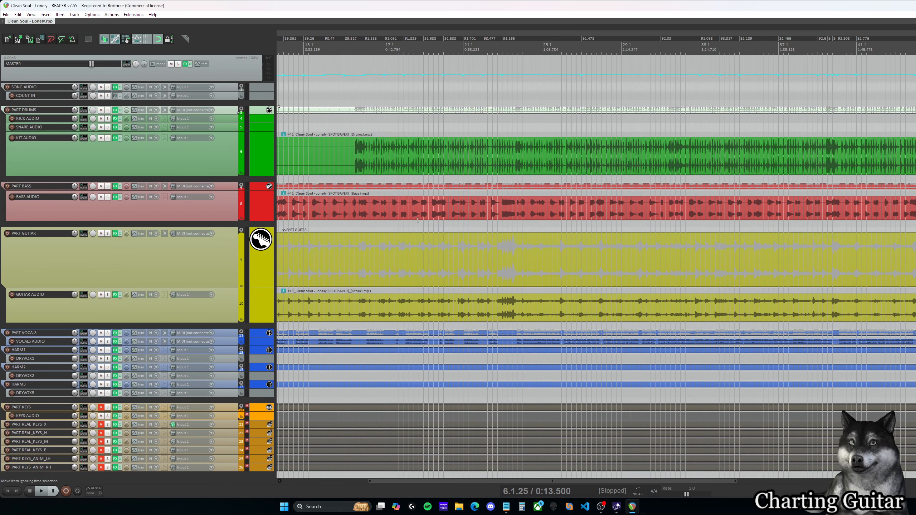
double_click(405, 258)
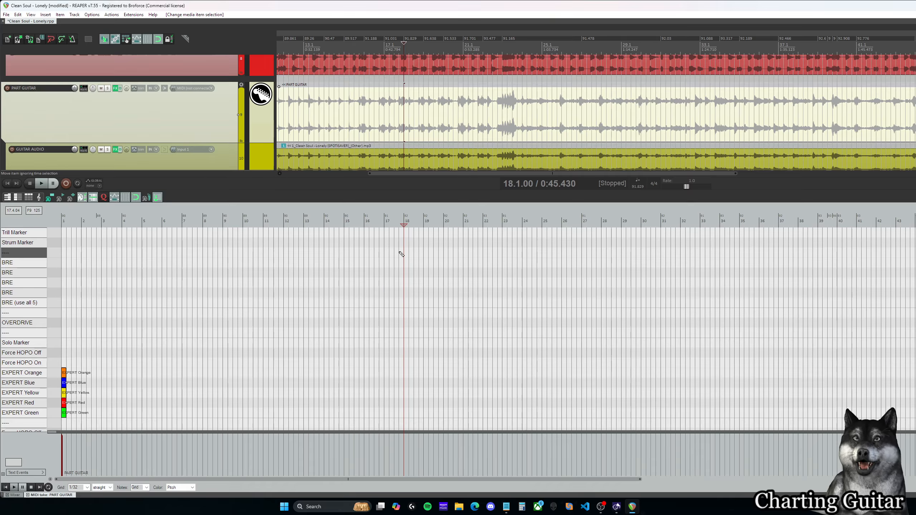
scroll(123, 354, "down", 2)
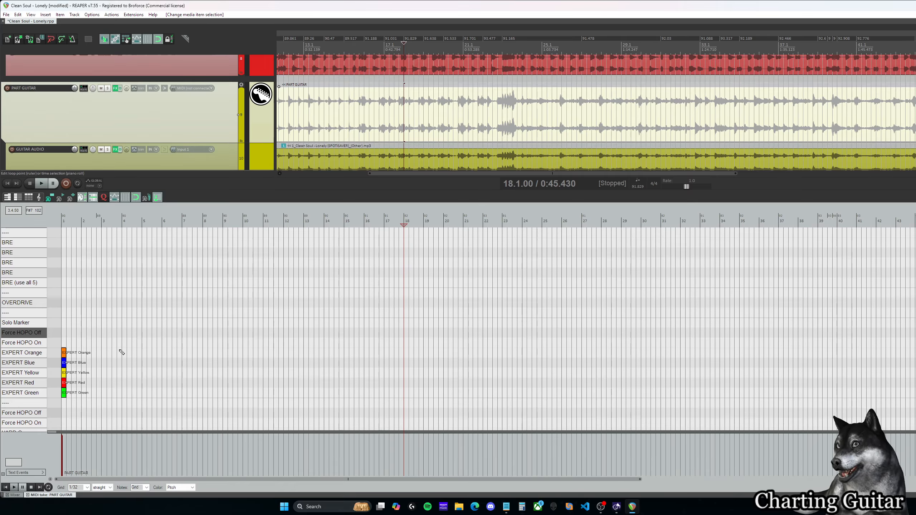
Step: Delete the five placeholder Expert notes at the start of measure 1 in PART GUITAR
left_click_drag(428, 174, 323, 172)
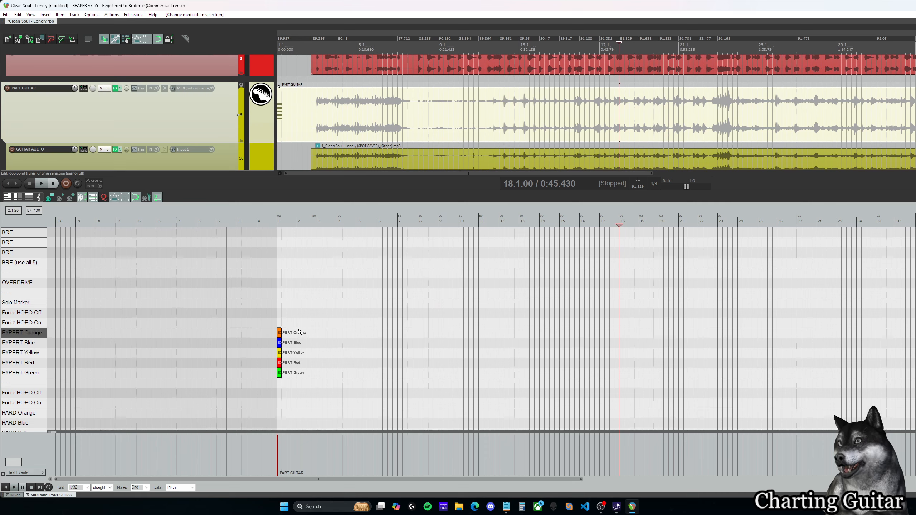
left_click_drag(317, 303, 271, 395)
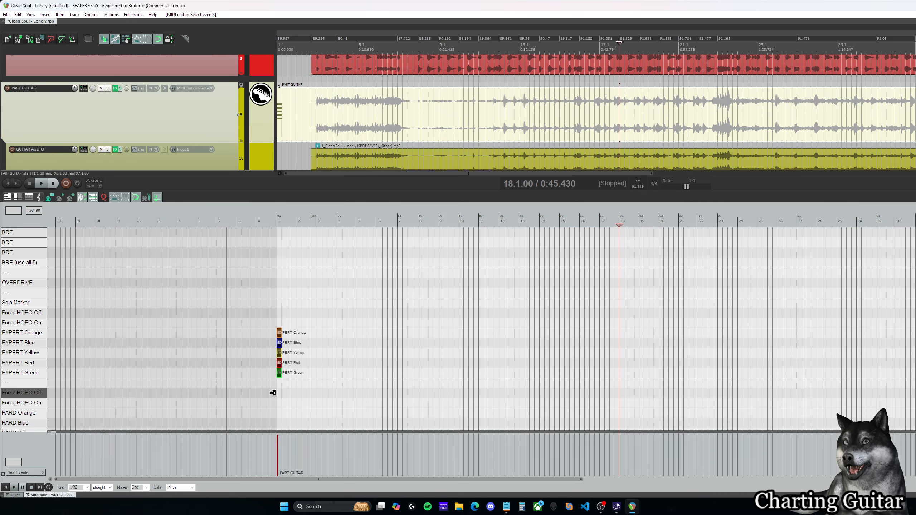
key("Delete")
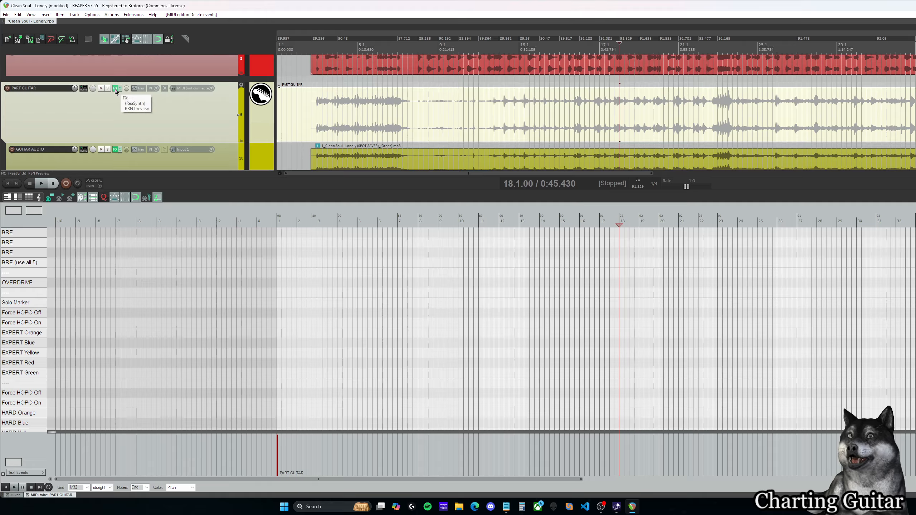
Step: Open the PART GUITAR effects chain and add the VST3 Chart Preview plugin, filtering the plugin list by "preview"
left_click(126, 39)
left_click_drag(315, 59, 250, 33)
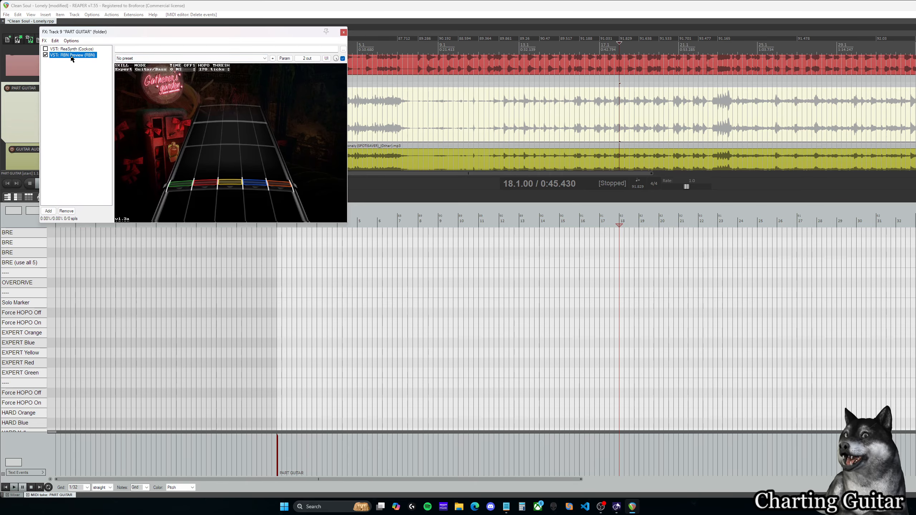
left_click_drag(187, 37, 184, 33)
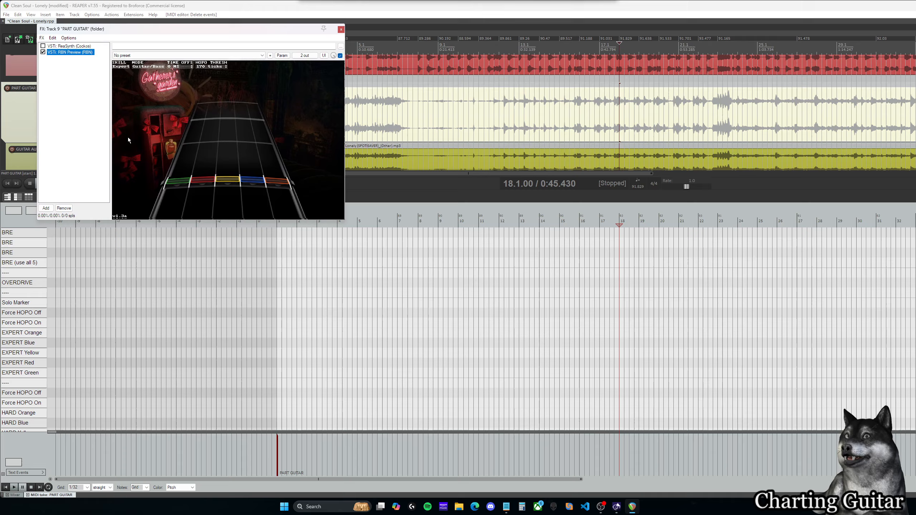
left_click(48, 208)
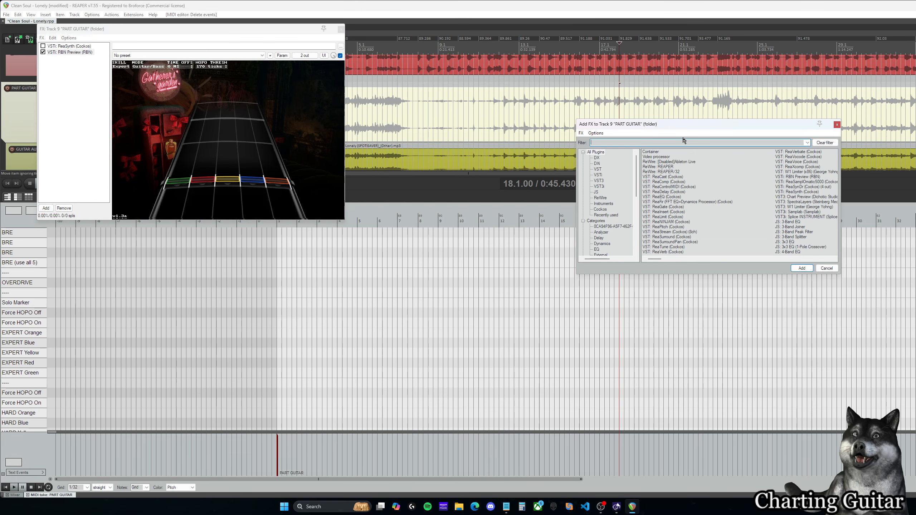
left_click_drag(685, 124, 660, 122)
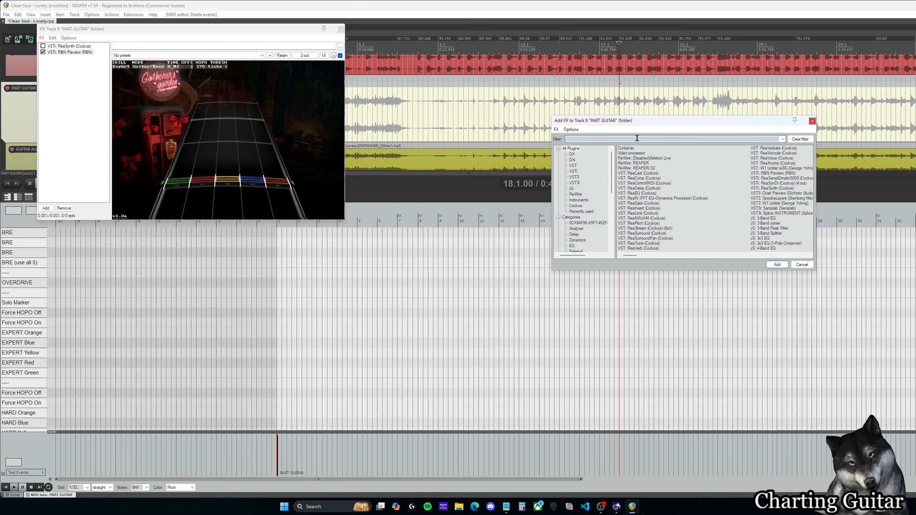
type("preview")
left_click(675, 153)
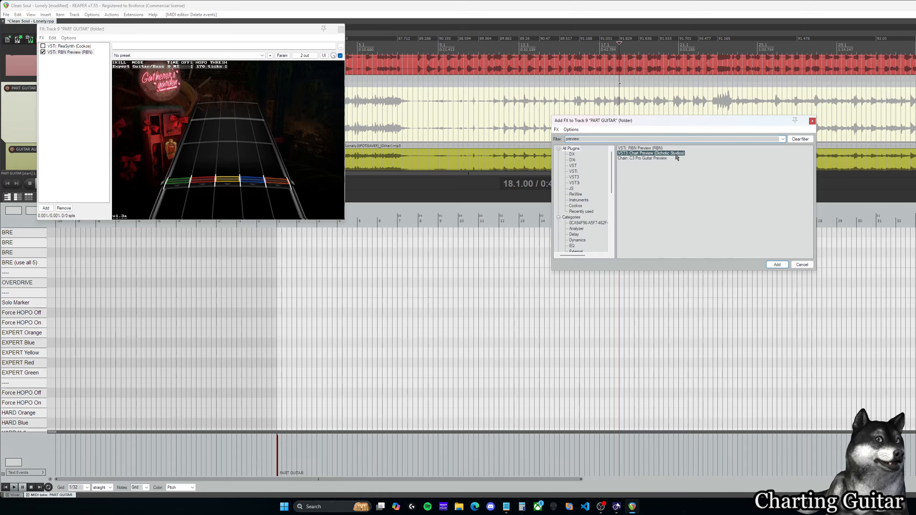
left_click(778, 264)
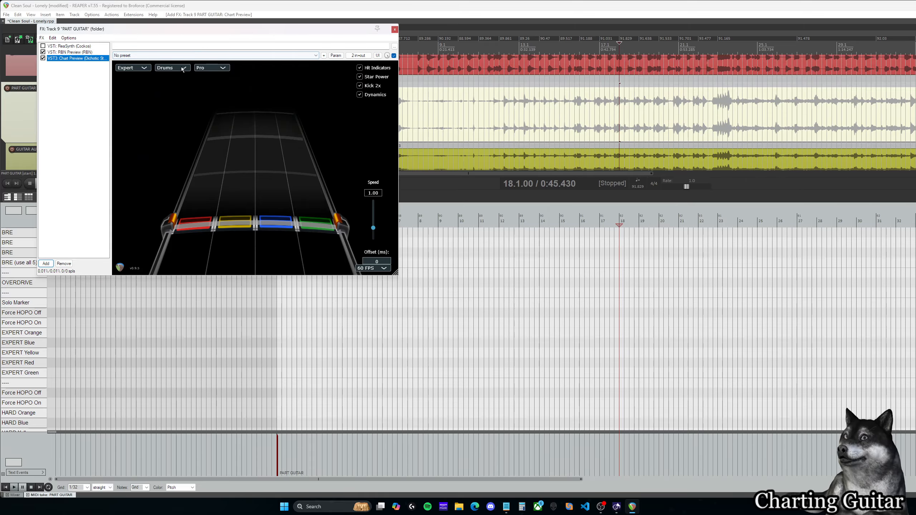
Step: Set Chart Preview to Guitar with a 170 Tick threshold, and move its window clear of the note grid
left_click(179, 68)
left_click(167, 75)
left_click(179, 69)
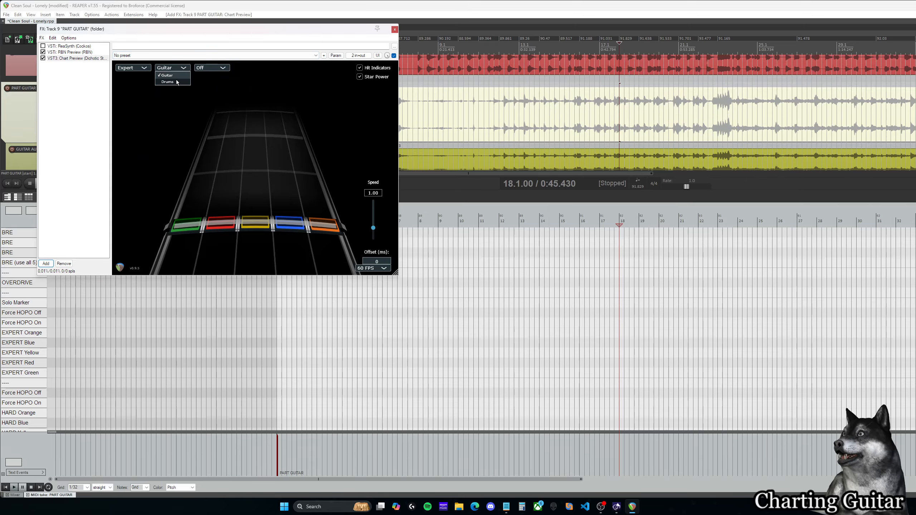
left_click(178, 76)
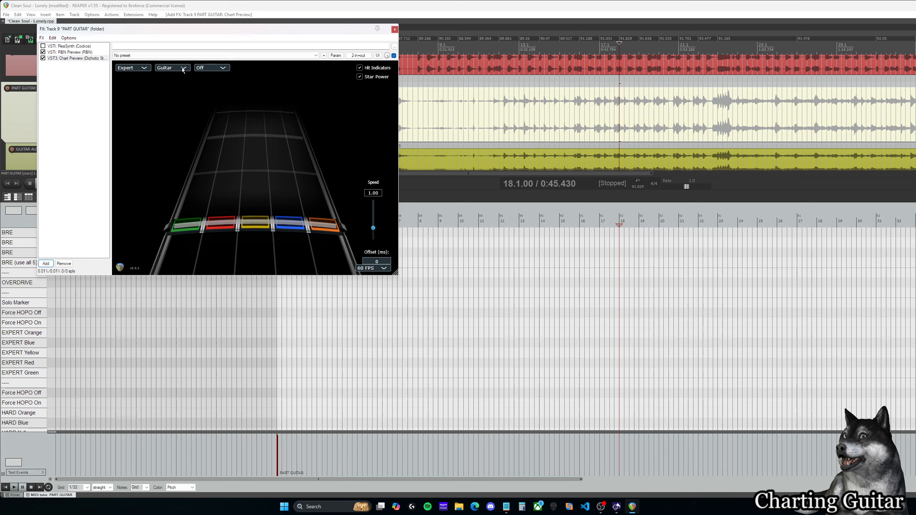
left_click(222, 69)
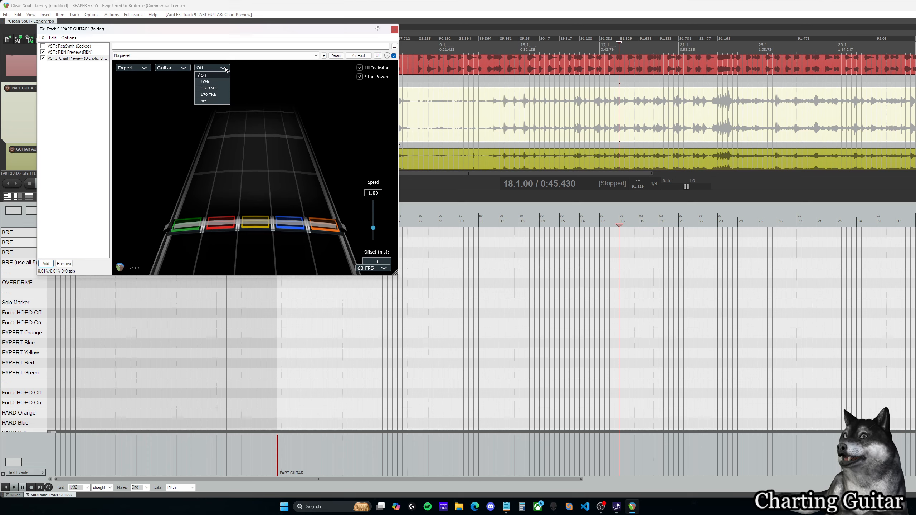
left_click(224, 94)
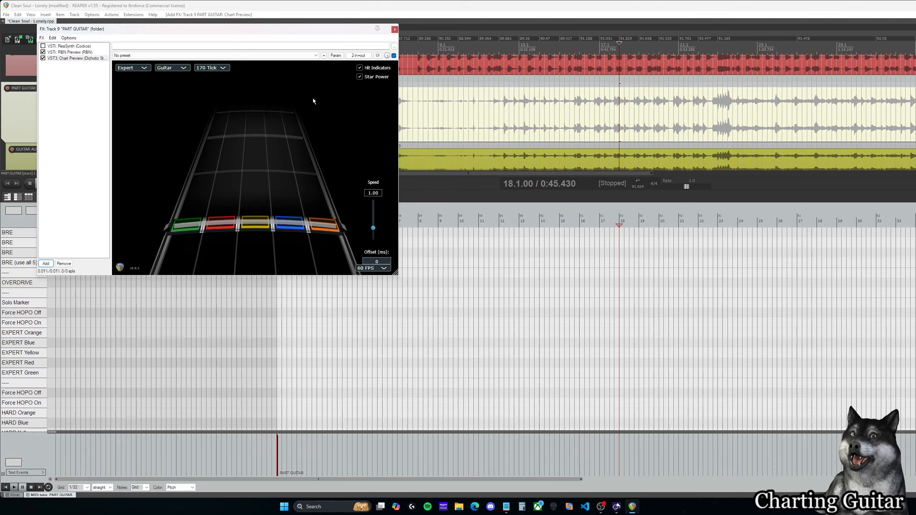
left_click(223, 69)
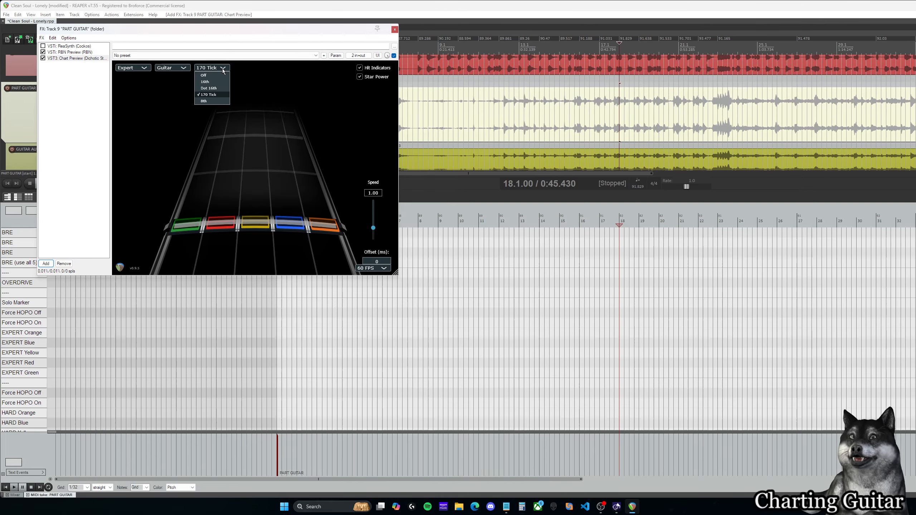
left_click(220, 97)
left_click_drag(217, 29, 705, 57)
Step: Insert consecutive Expert Orange, Expert Blue and Expert Yellow notes in descending order from the start of measure 3
scroll(305, 300, "up", 4)
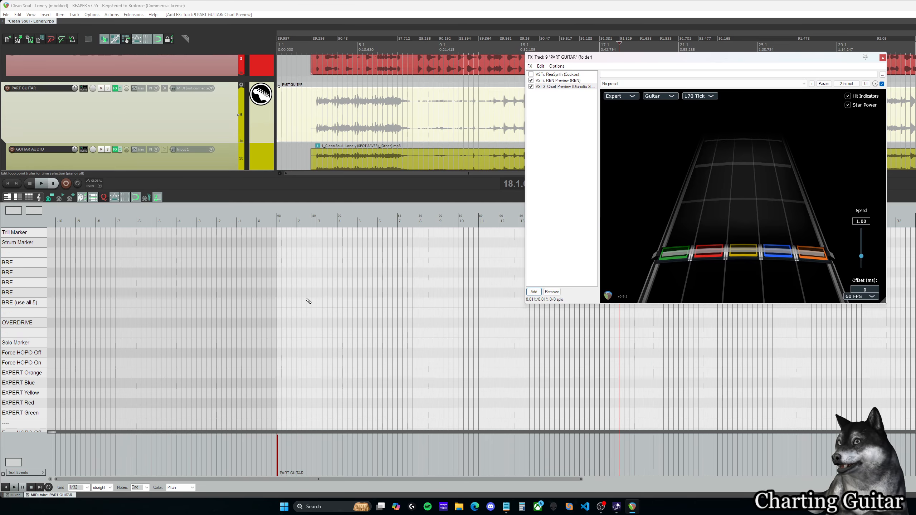
scroll(307, 299, "down", 4)
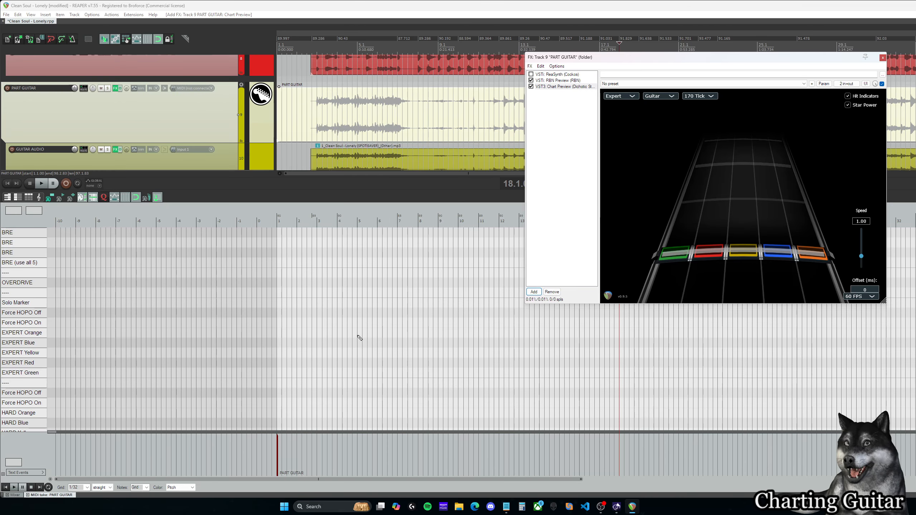
left_click(312, 333)
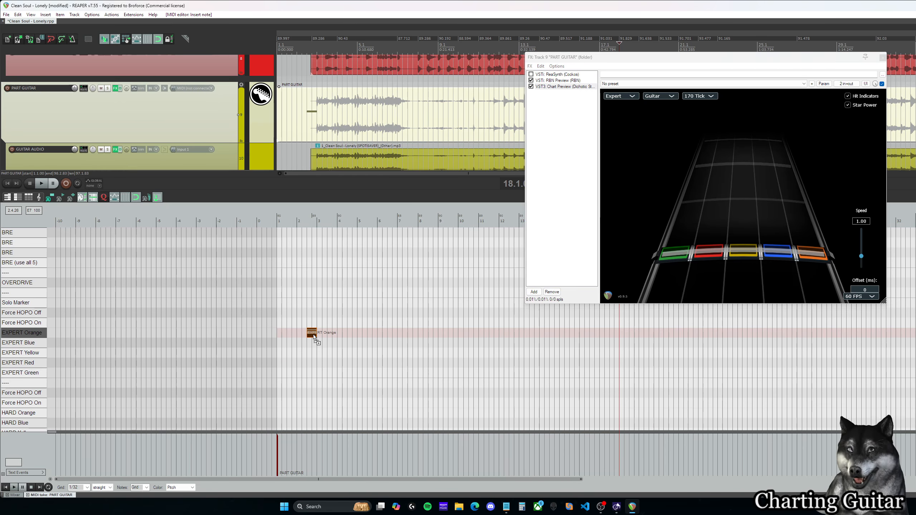
key("ctrl+z")
left_click(325, 343)
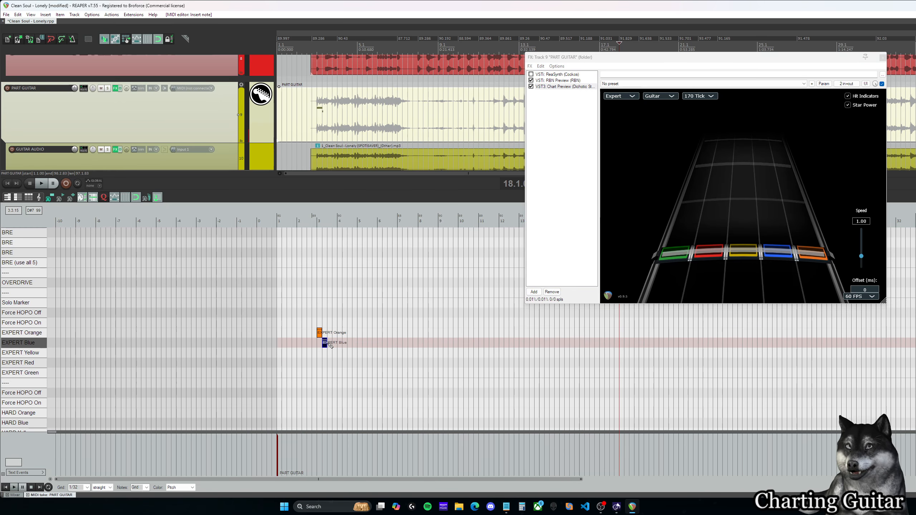
left_click(331, 353)
Step: Move the edit cursor around the three notes in measure 3 to examine how they appear in Chart Preview
scroll(346, 336, "up", 3)
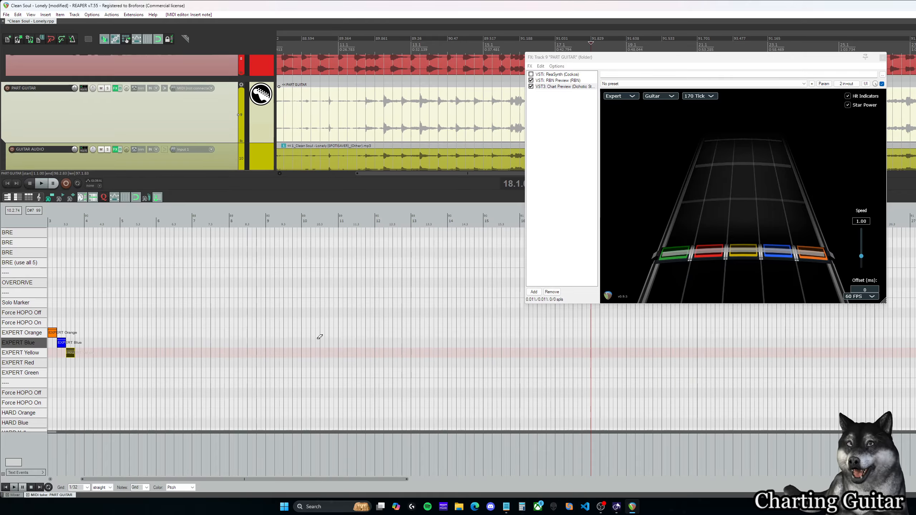
left_click_drag(292, 479, 264, 478)
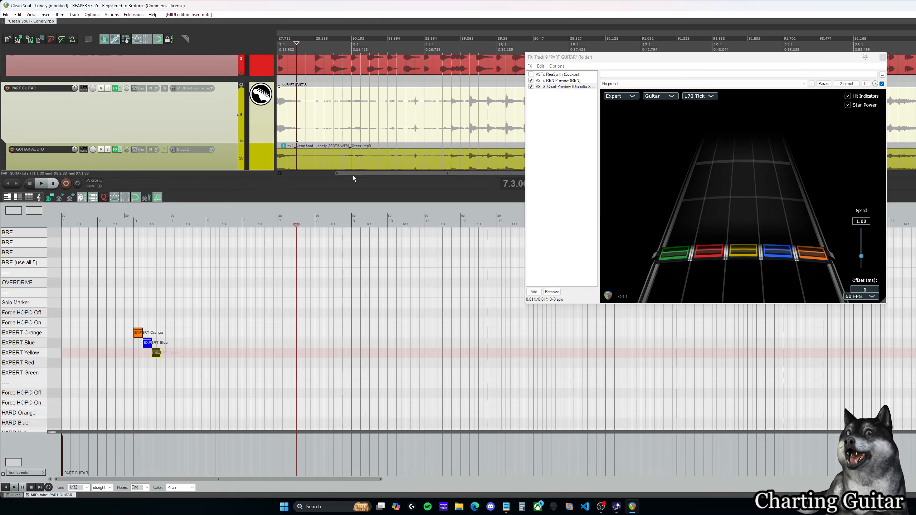
left_click_drag(290, 36, 323, 44)
left_click(323, 44)
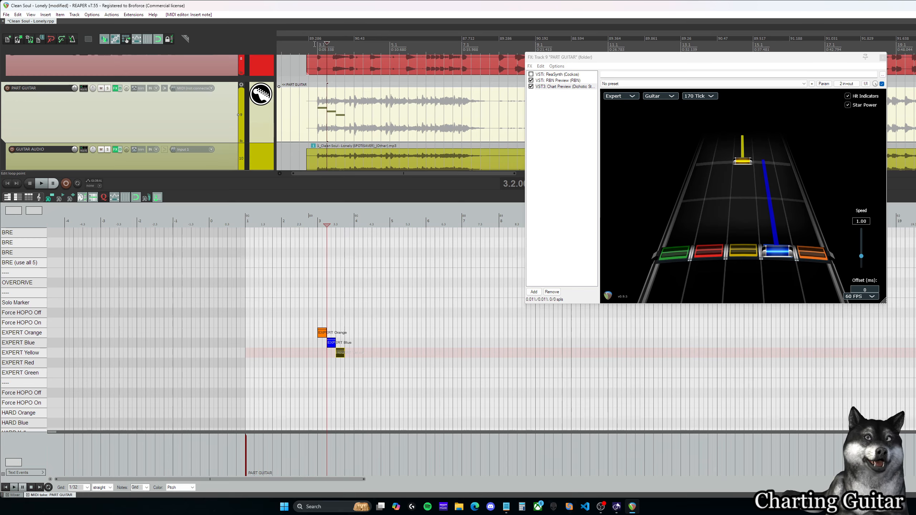
left_click(315, 44)
scroll(332, 299, "up", 4)
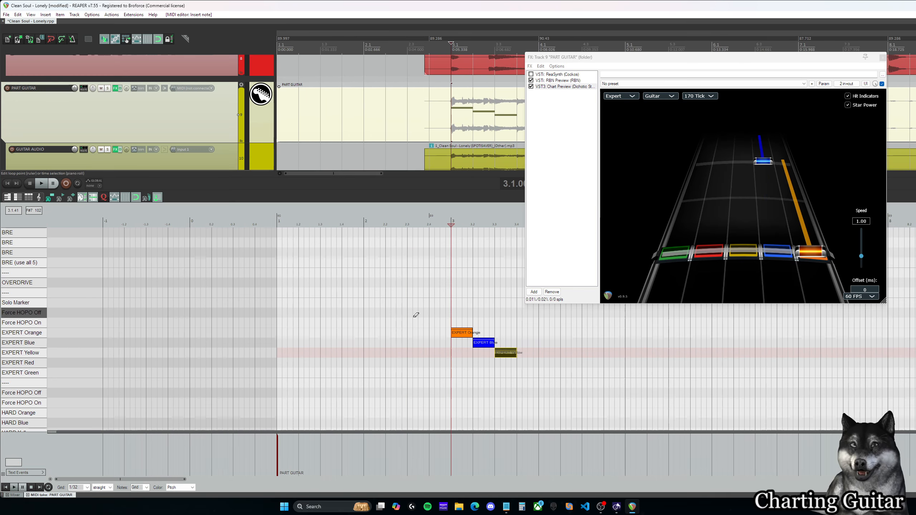
scroll(416, 315, "up", 1)
left_click_drag(120, 480, 147, 482)
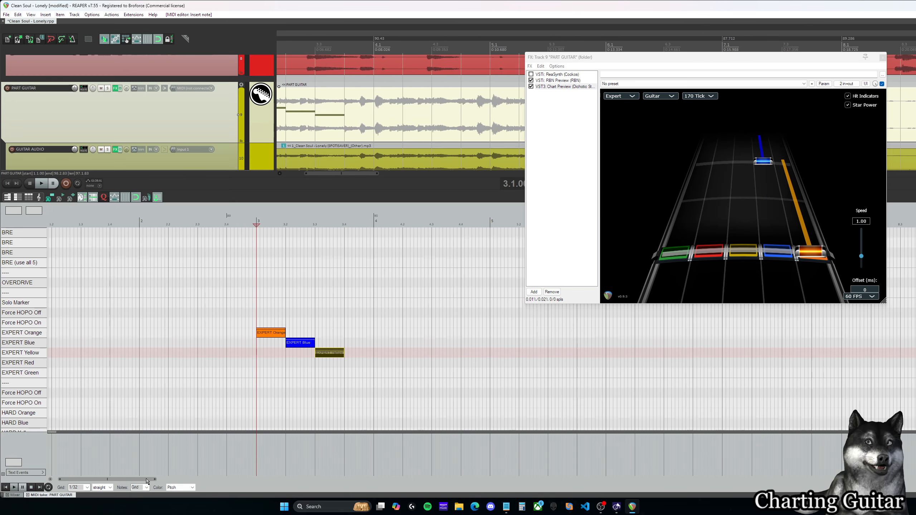
left_click(297, 221)
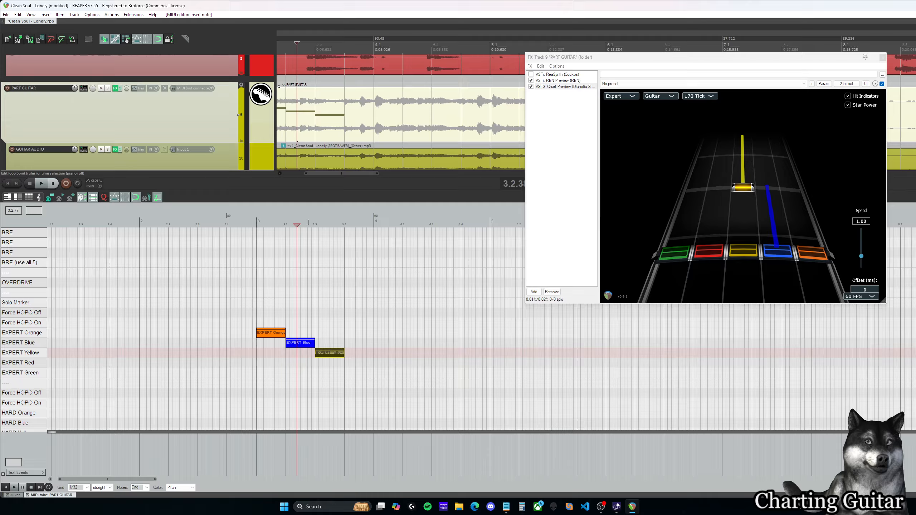
left_click(253, 223)
Step: Shorten the orange, blue and yellow notes to 1/32 each and place them back to back from the start of measure 3
left_click(284, 332)
left_click_drag(283, 334, 264, 344)
left_click_drag(339, 353, 266, 352)
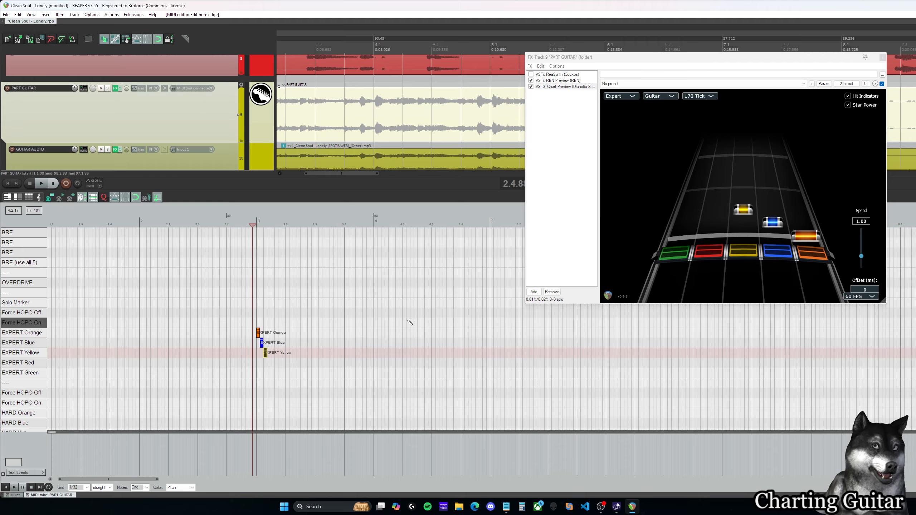
left_click(256, 223)
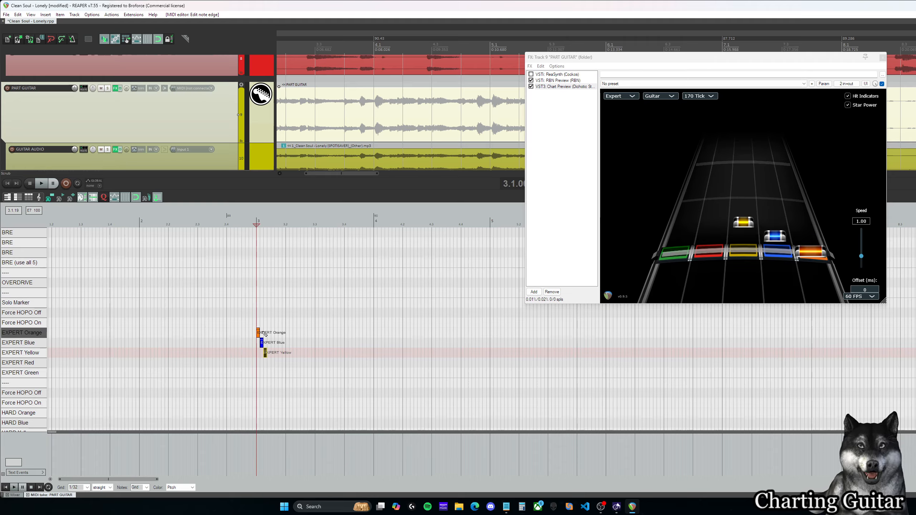
Step: Set the note grid to 1/16 and spread the blue and yellow notes to dotted-sixteenth spacing after the orange note
mouse_move(277, 364)
left_mouse_down()
mouse_move(262, 344)
mouse_move(273, 353)
left_mouse_up()
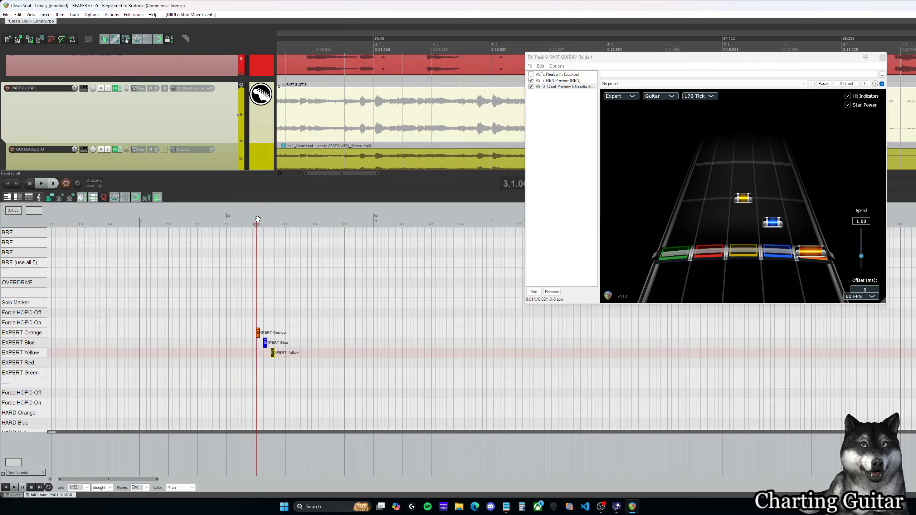
left_click(77, 487)
left_click(74, 453)
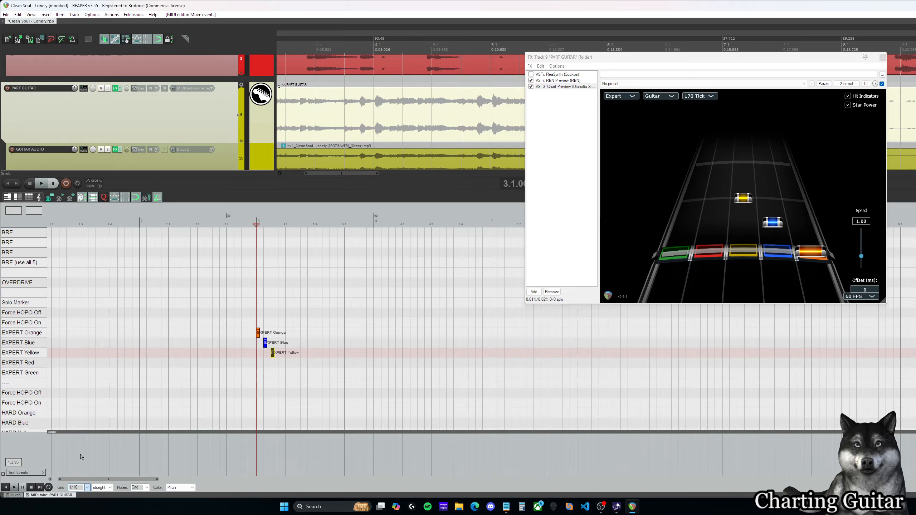
left_click_drag(266, 345, 277, 352)
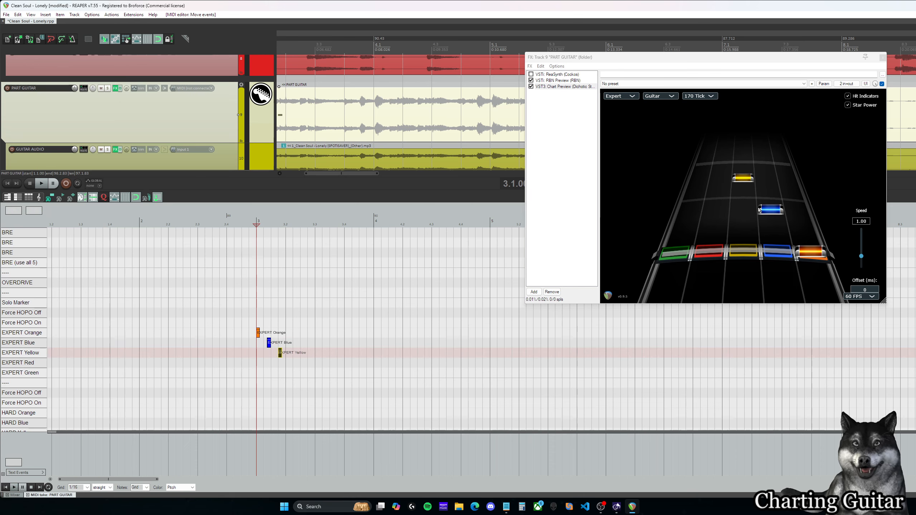
Step: Review the threshold options in Chart Preview and keep 170 Tick selected
left_click(711, 97)
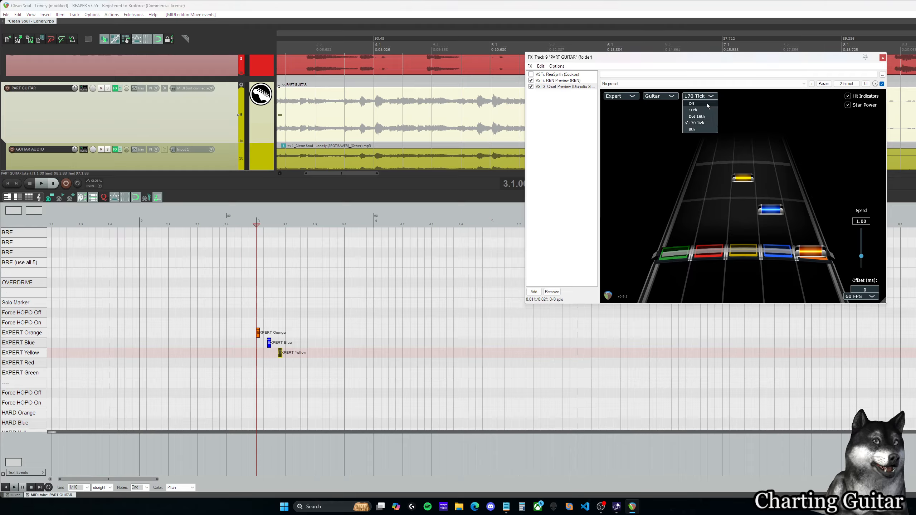
left_click(711, 125)
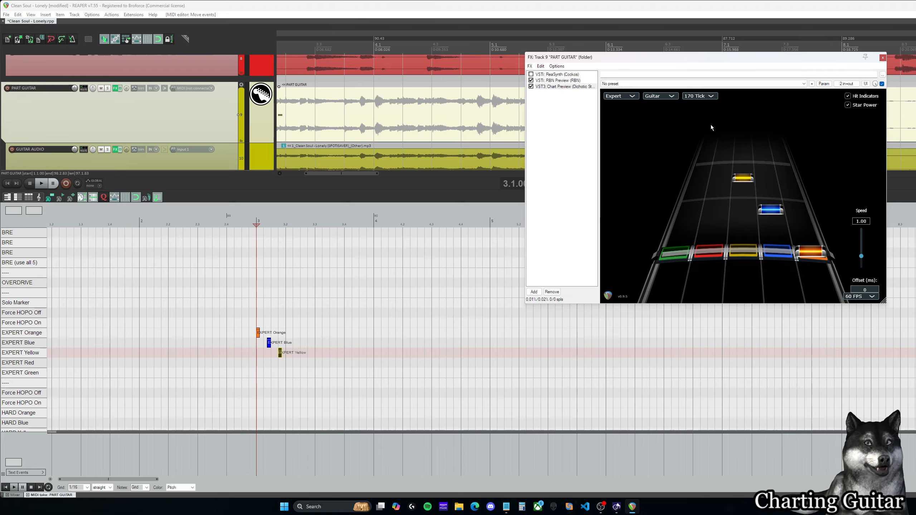
Step: Switch to Magma: Rok On Edition and bring up its game data settings
left_click(324, 507)
type("magmaC3.exe")
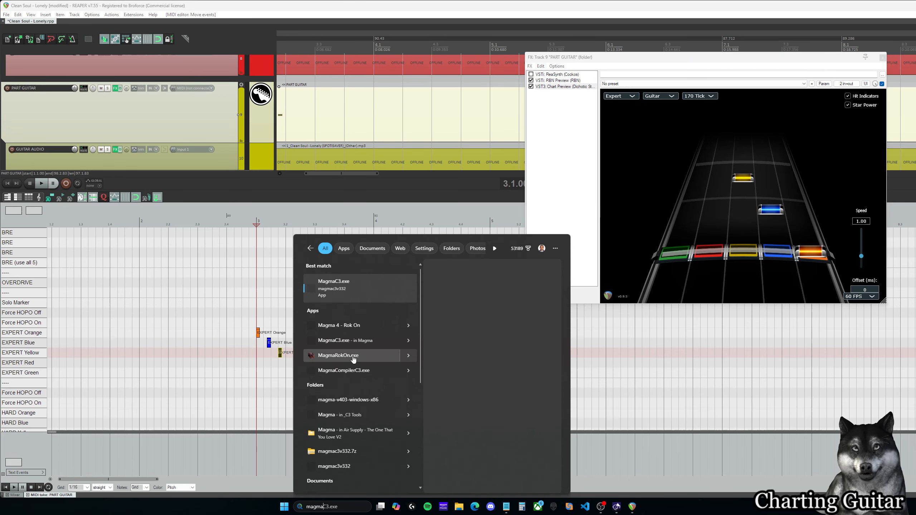
left_click(337, 326)
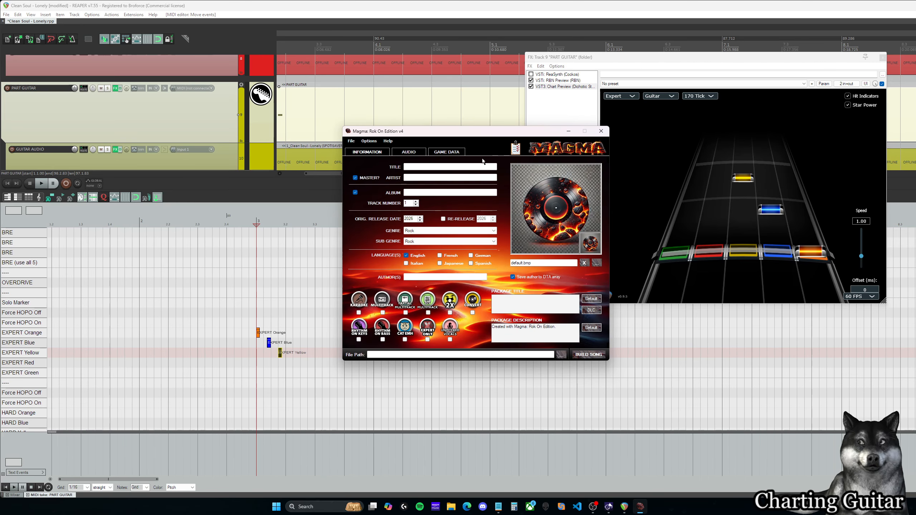
left_click(413, 153)
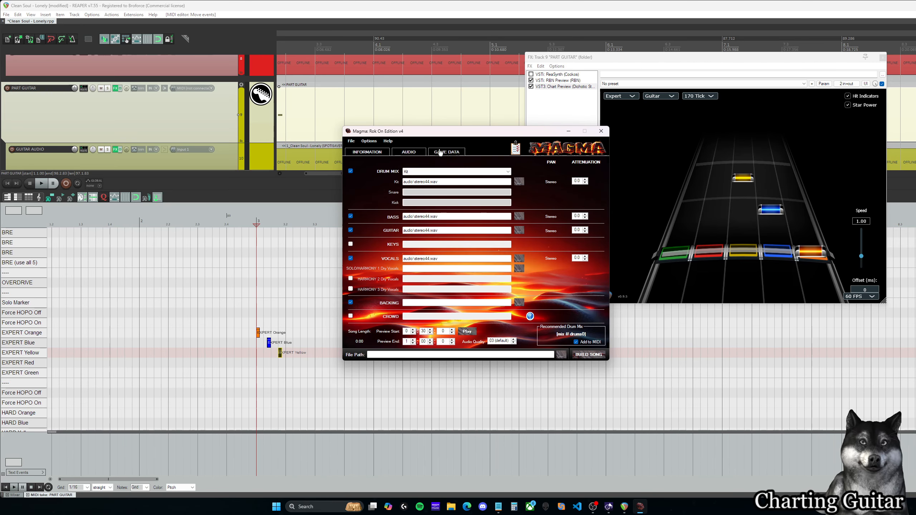
left_click(447, 153)
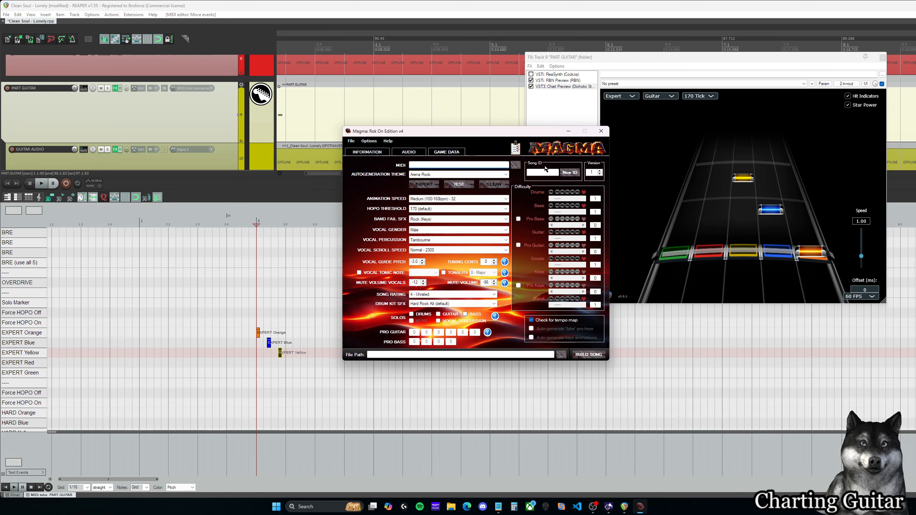
Step: Review the HOPO threshold options in Magma, keep 170 (default), and close the program
left_click(441, 209)
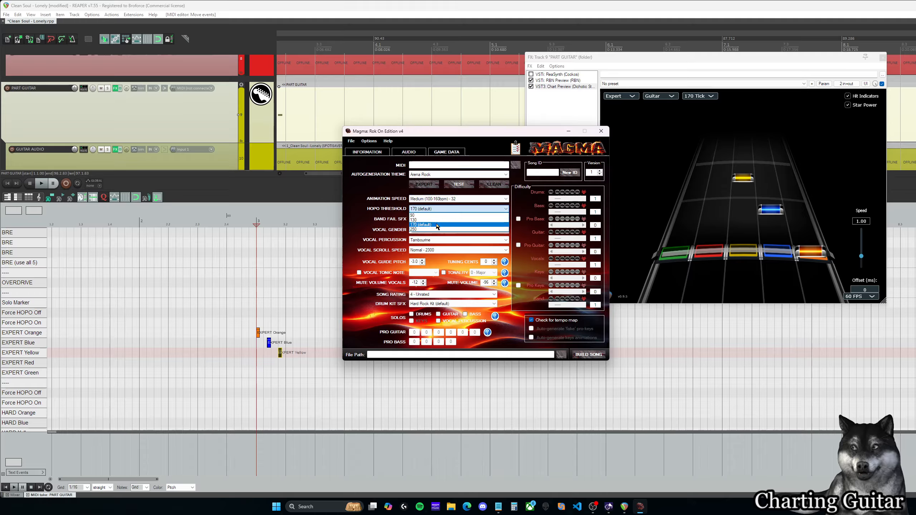
left_click(448, 226)
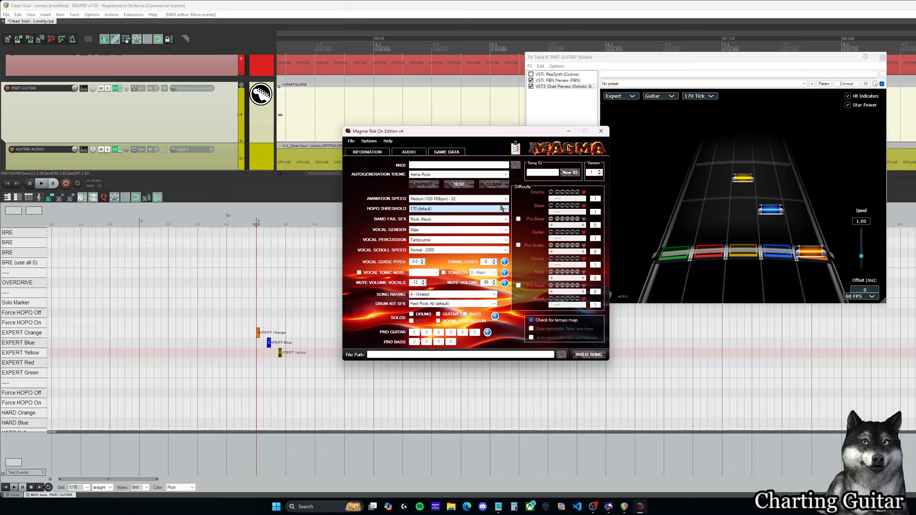
left_click(601, 131)
Step: Delete the orange, blue and yellow notes in measure 3 and insert a single EXPERT Blue note near its start
left_click_drag(229, 307, 347, 393)
key("Delete")
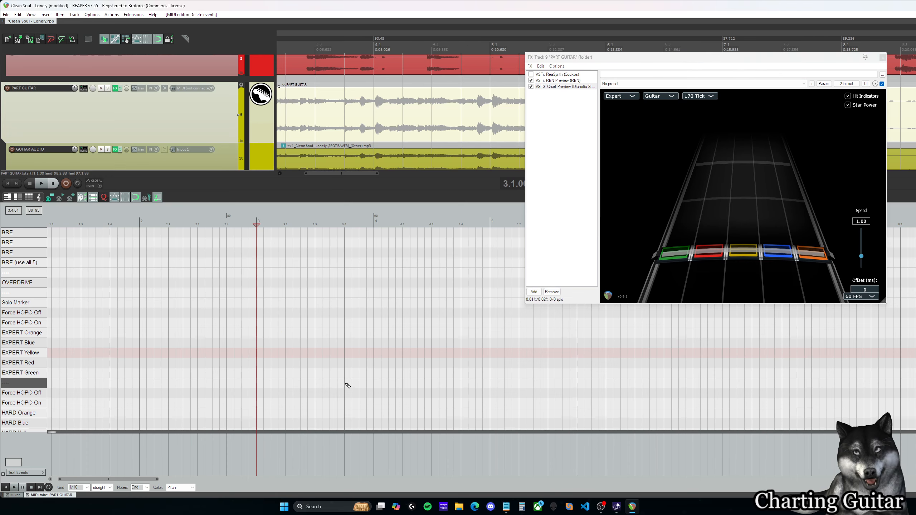
left_click(273, 344)
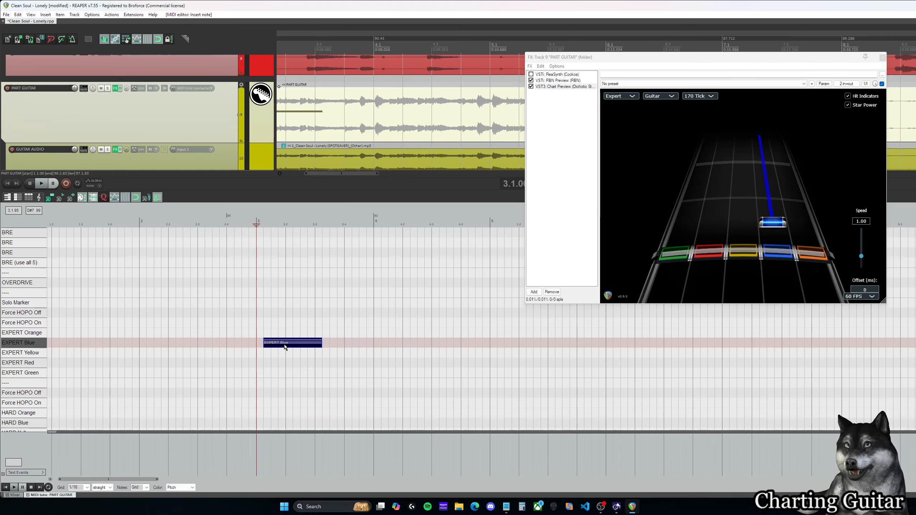
Step: Hide the velocity handles and the note names on the piano roll notes
right_click(35, 226)
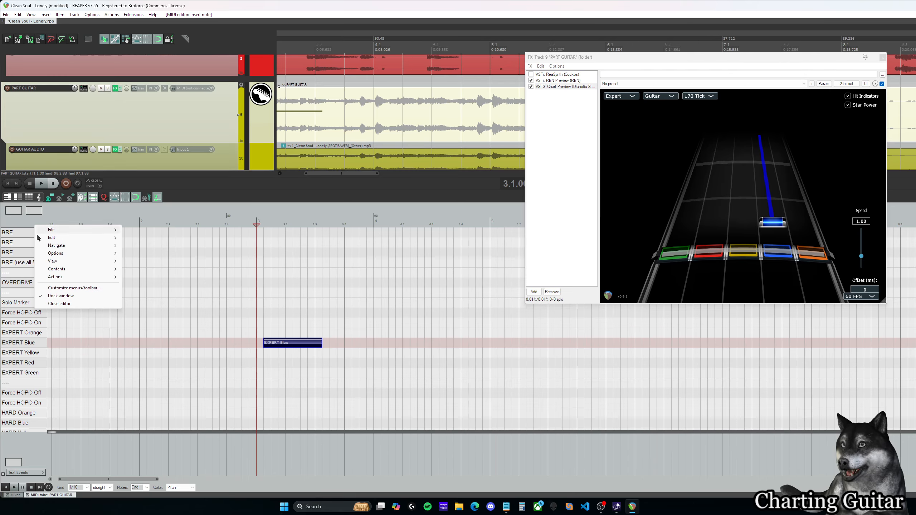
mouse_move(59, 262)
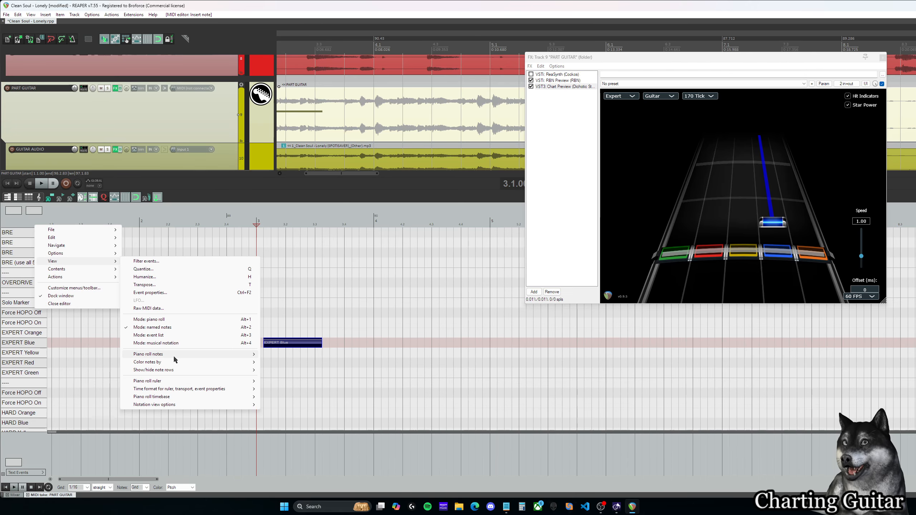
mouse_move(178, 371)
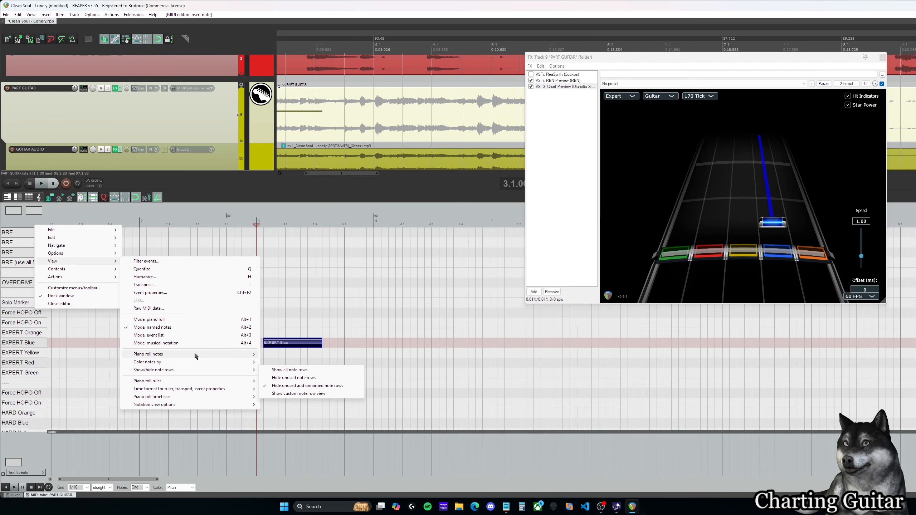
mouse_move(196, 354)
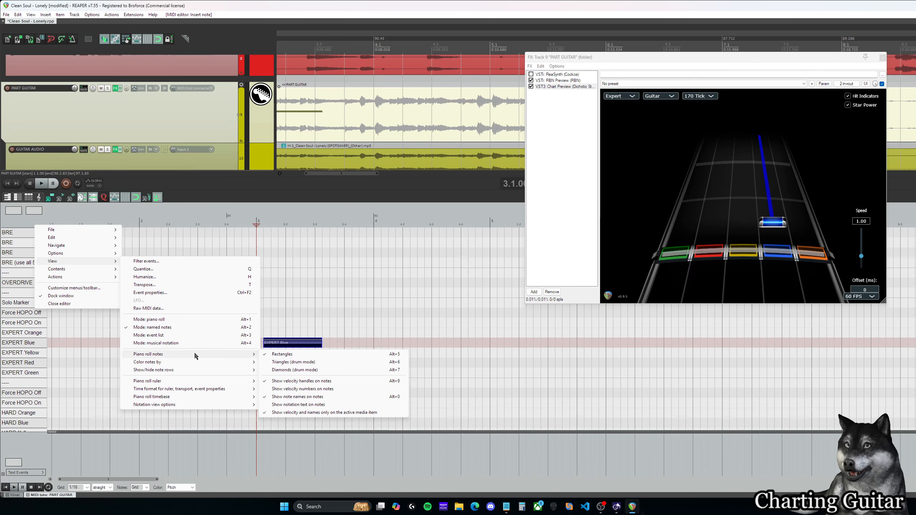
left_click(322, 382)
right_click(25, 222)
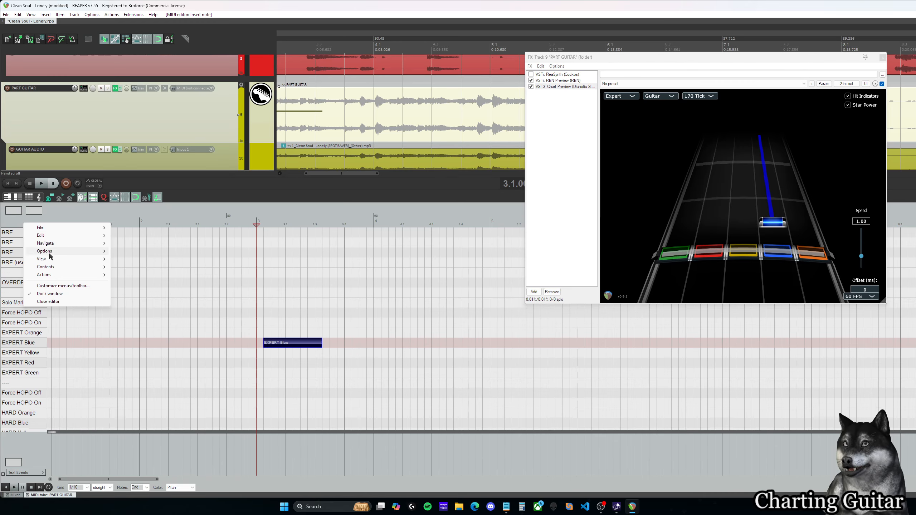
mouse_move(144, 352)
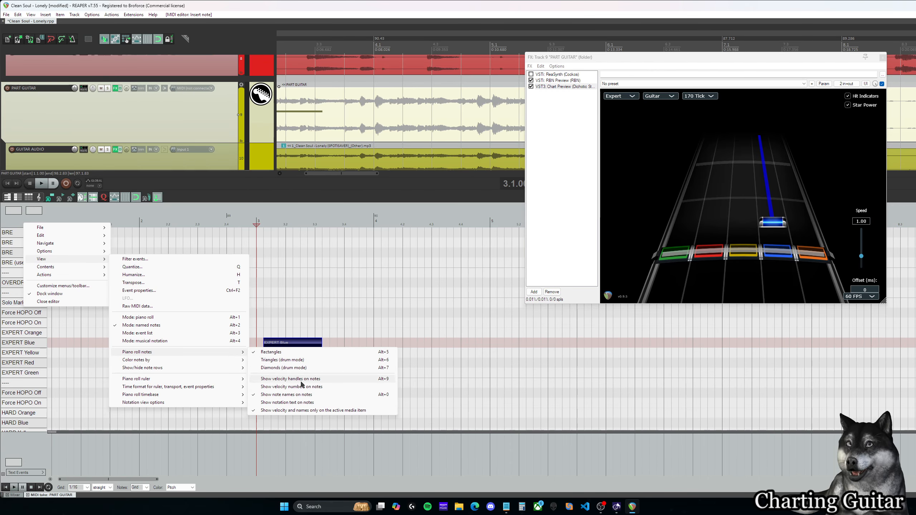
left_click(323, 394)
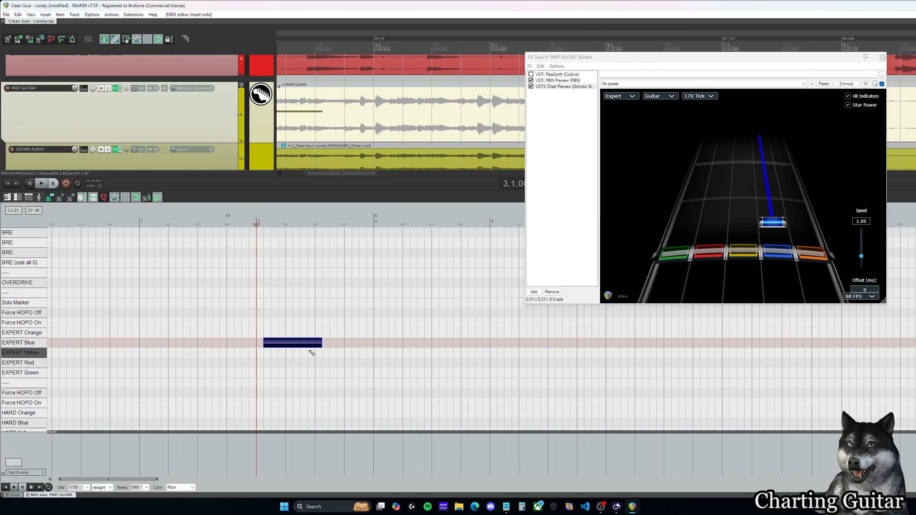
Step: Shrink the note rows to fit more difficulties and delete the EXPERT Blue note from measure 3
scroll(331, 335, "down", 4)
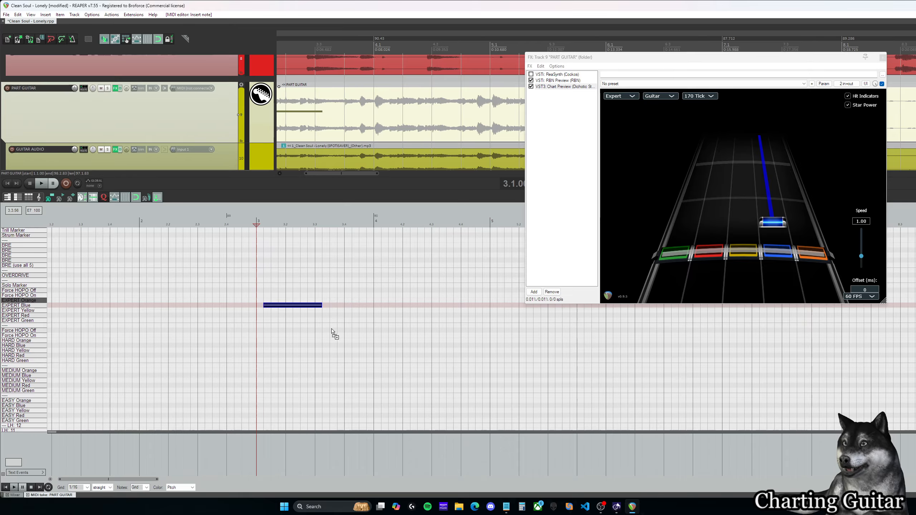
scroll(336, 294, "down", 1)
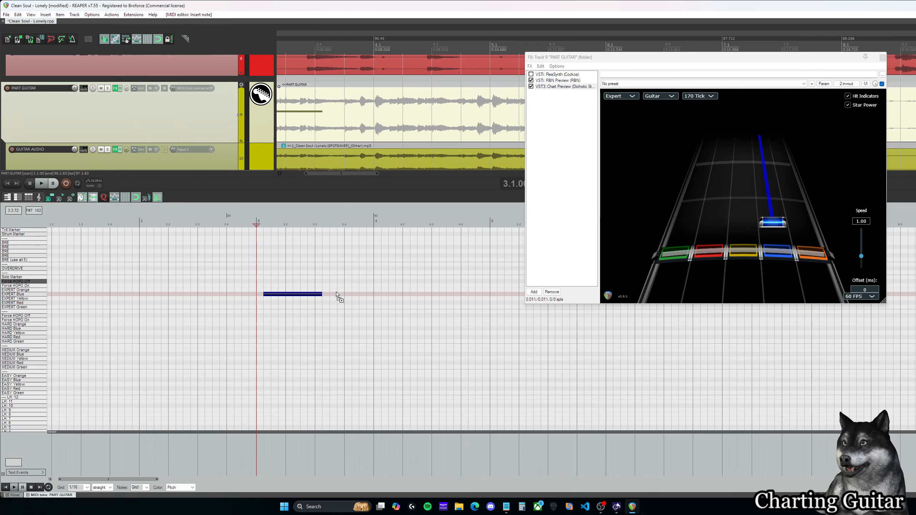
left_click_drag(358, 174, 352, 174)
key("Delete")
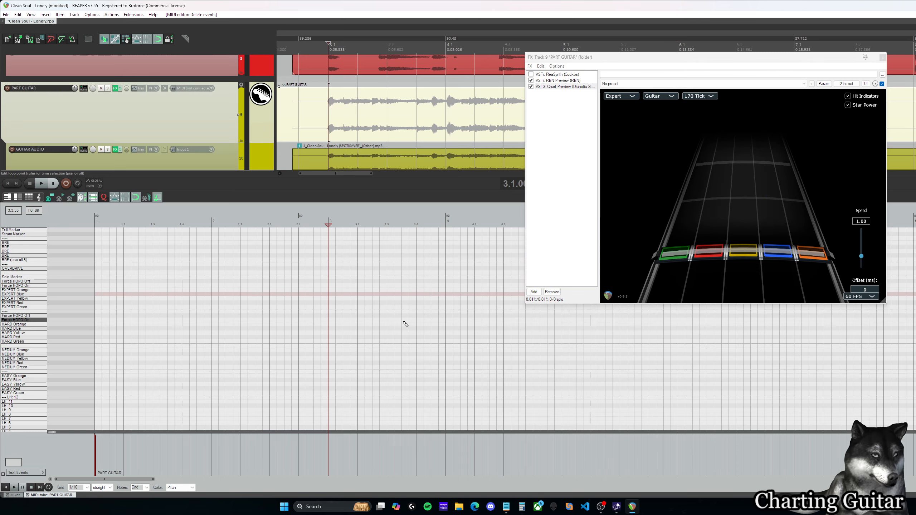
Step: Move the PART GUITAR FX window over the arrange area and make it smaller
left_click_drag(813, 62, 748, 68)
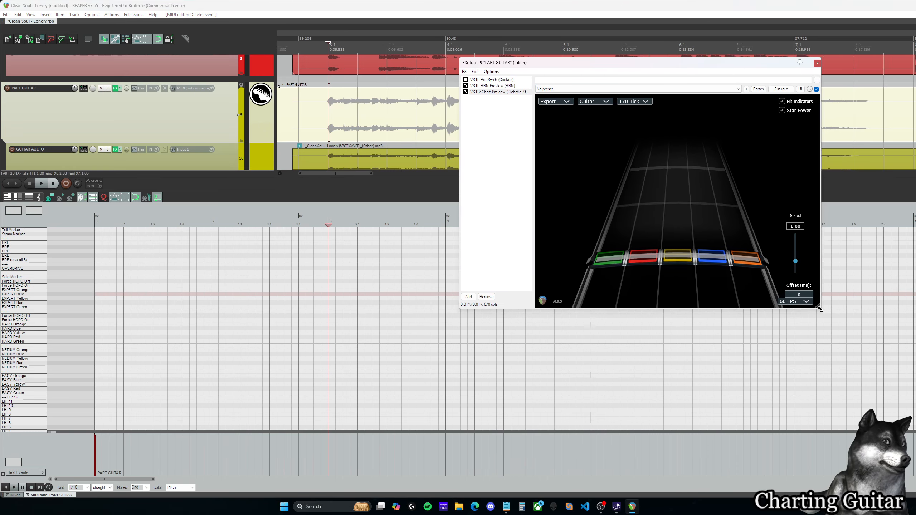
left_click_drag(819, 309, 752, 258)
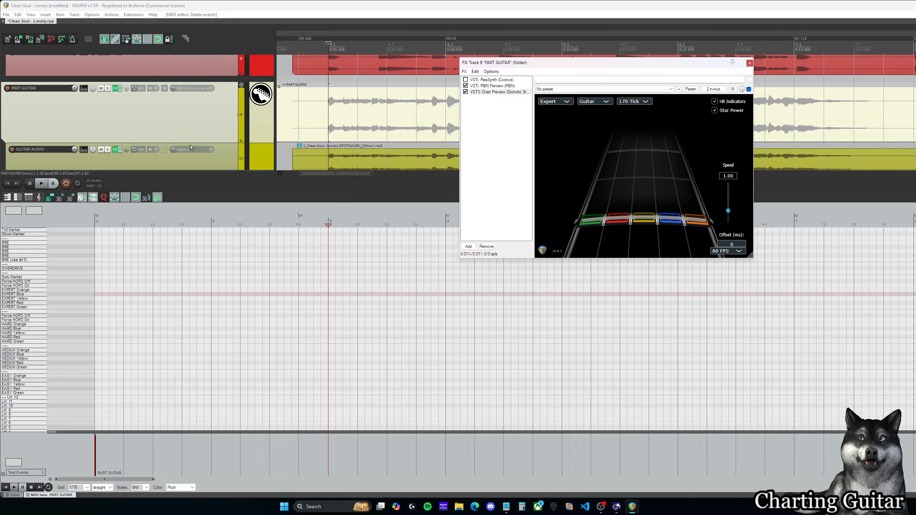
Step: Solo the GUITAR AUDIO track, leaving VOCALS AUDIO unmuted
scroll(191, 148, "up", 1)
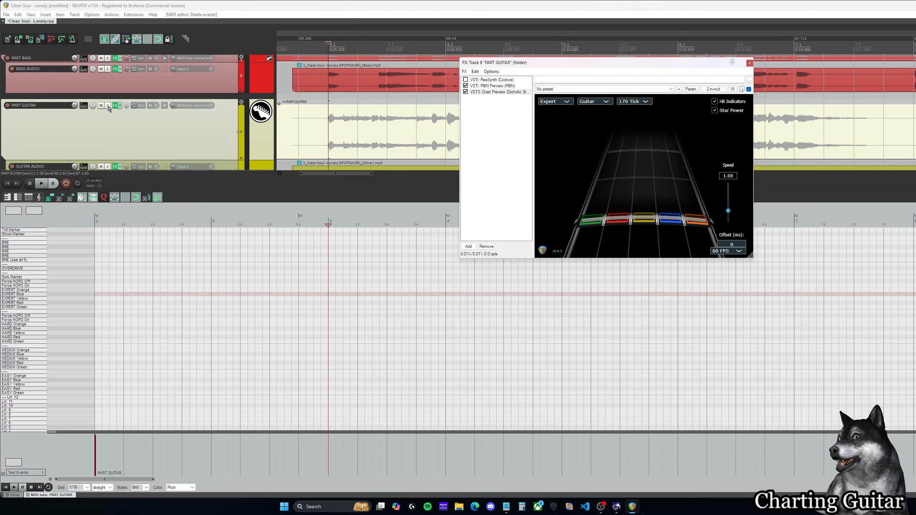
scroll(109, 108, "down", 2)
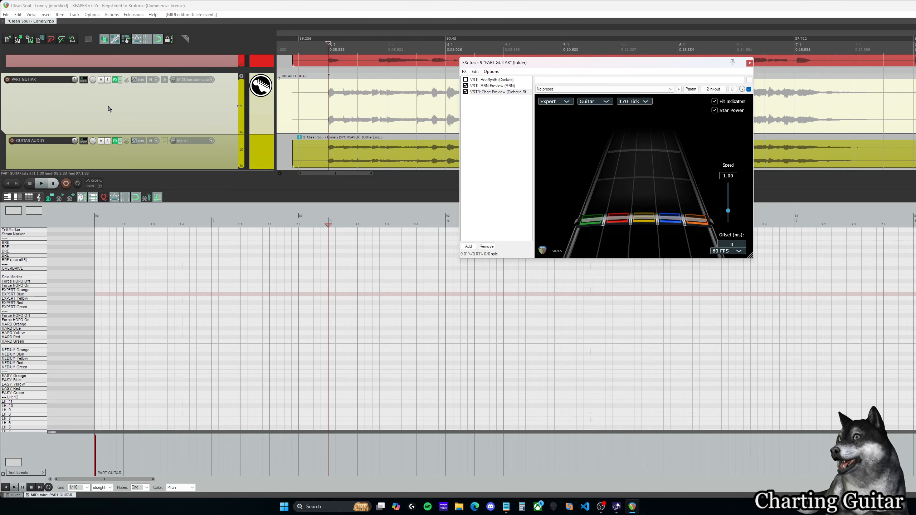
scroll(109, 110, "down", 4)
left_click(101, 127)
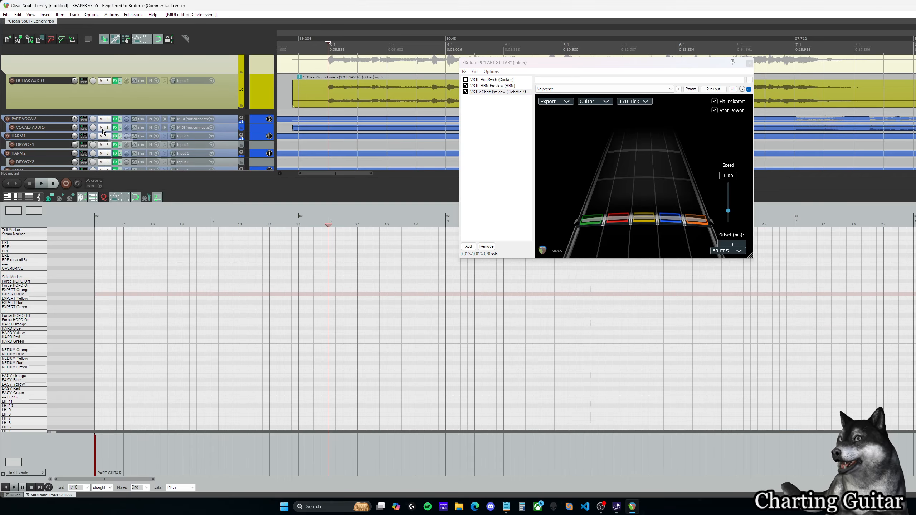
left_click(101, 127)
scroll(102, 131, "up", 2)
scroll(102, 129, "up", 4)
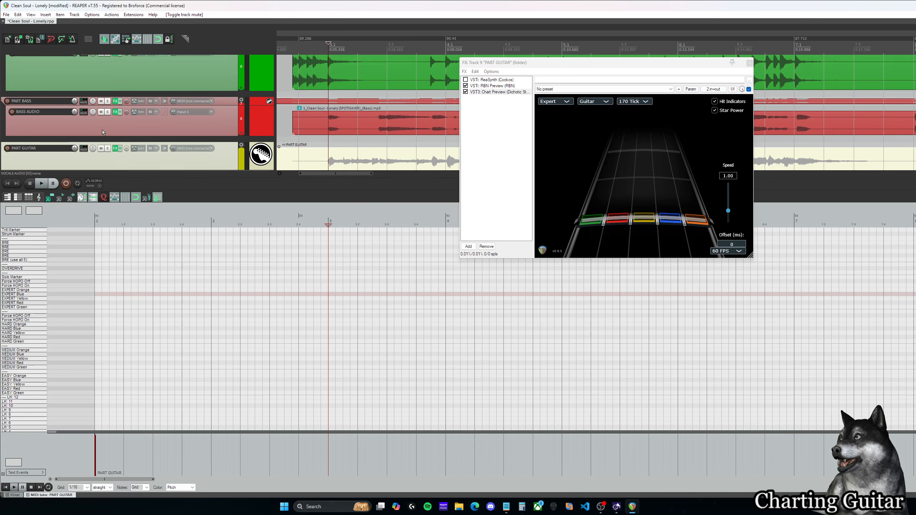
scroll(104, 128, "down", 4)
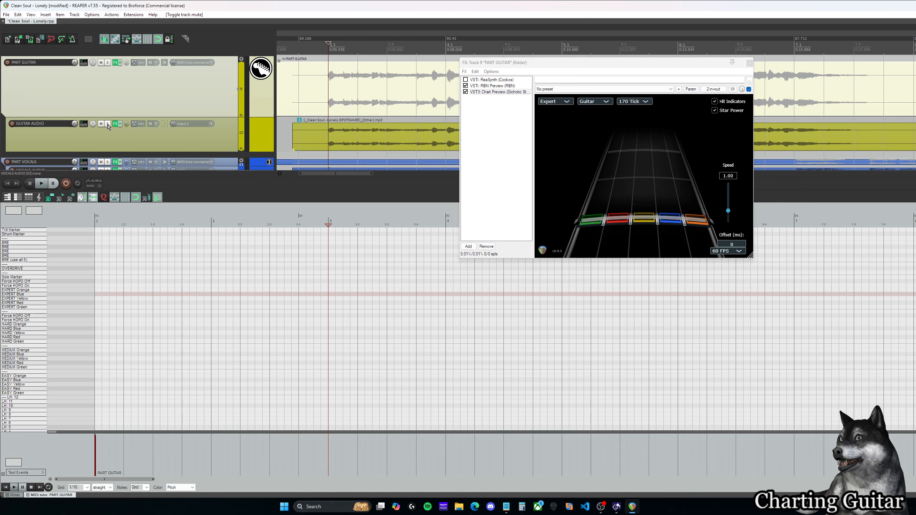
left_click(108, 124)
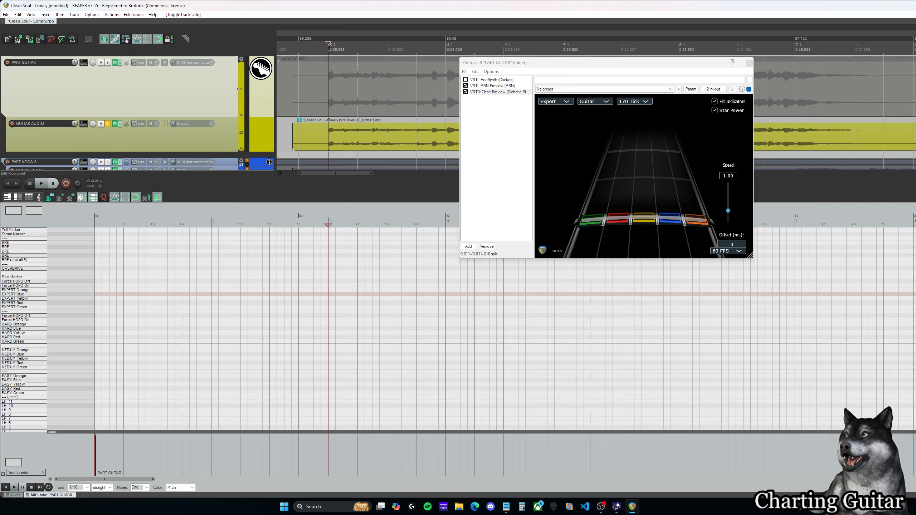
Step: Play the soloed guitar audio from measure 3 into measure 5 at raised volume, moving the FX window aside meanwhile
key("space")
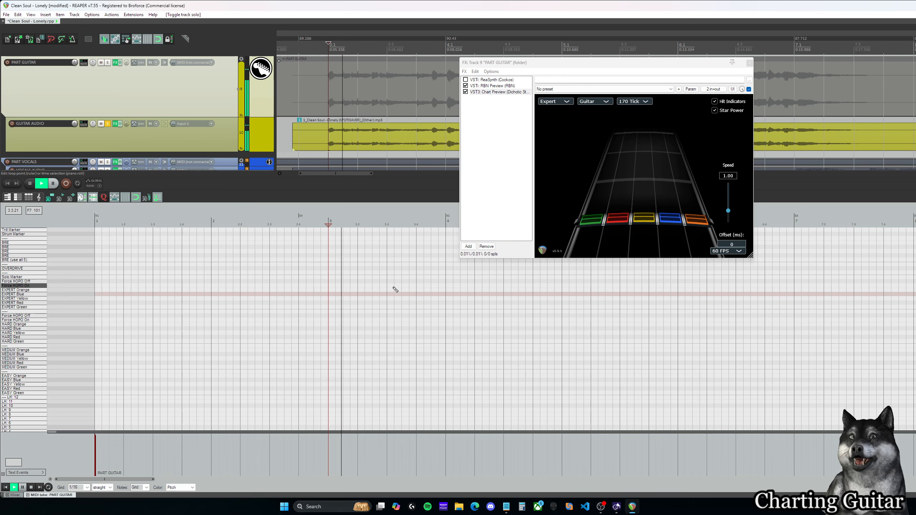
key("XF86AudioRaiseVolume")
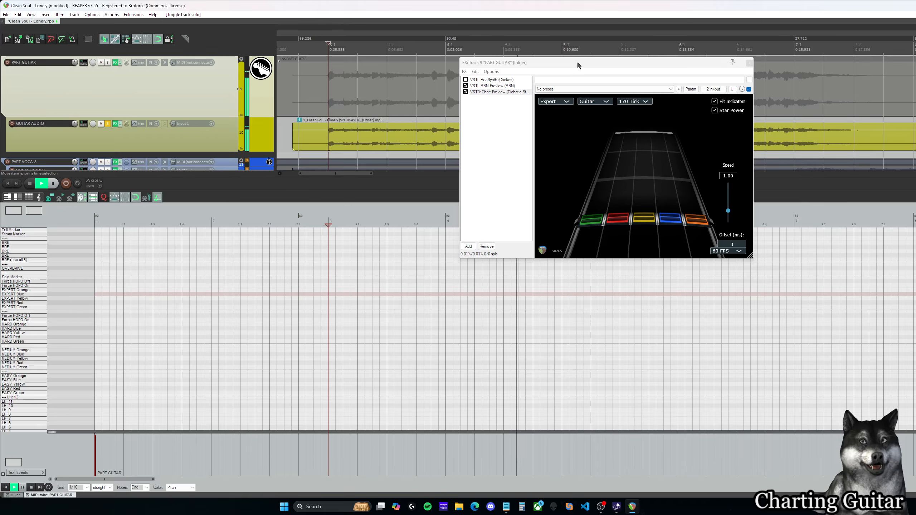
left_click_drag(577, 61, 640, 84)
key("space")
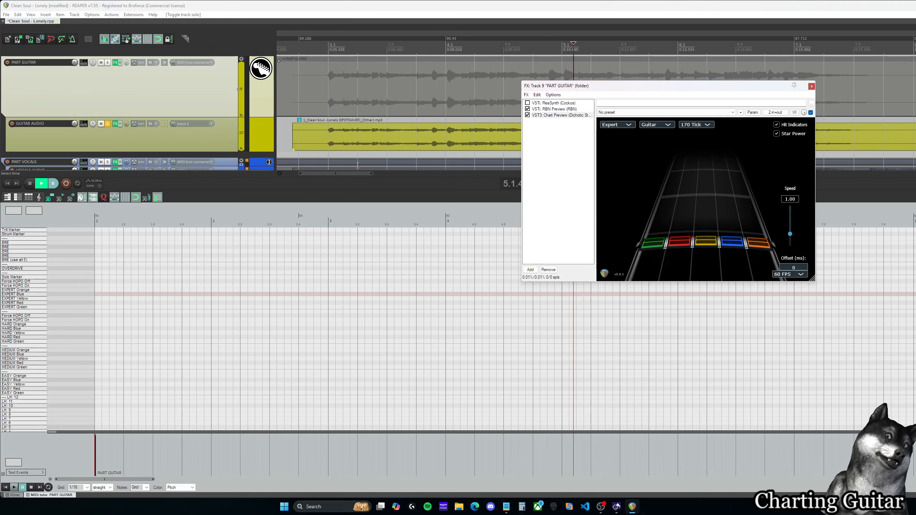
Step: Reposition the FX window and return the edit cursor to the start of measure 3
left_click_drag(351, 175, 348, 175)
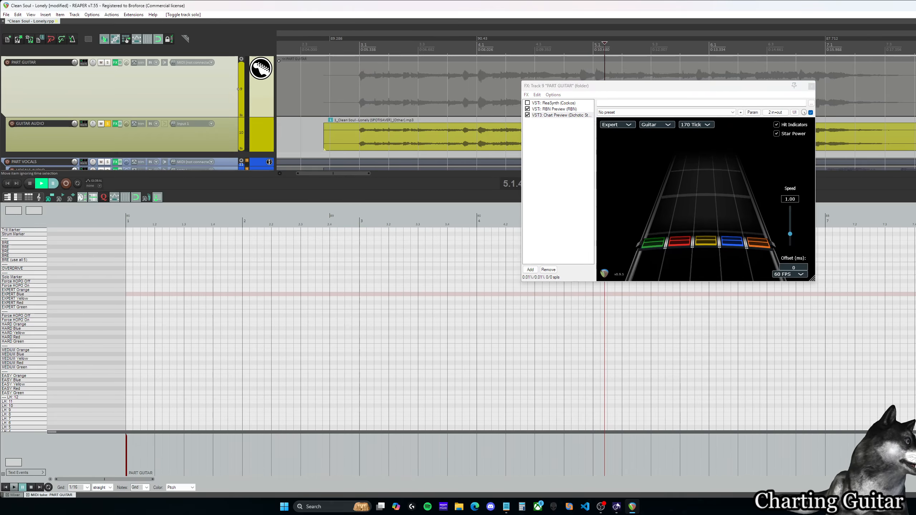
scroll(397, 116, "up", 3)
scroll(368, 135, "down", 3)
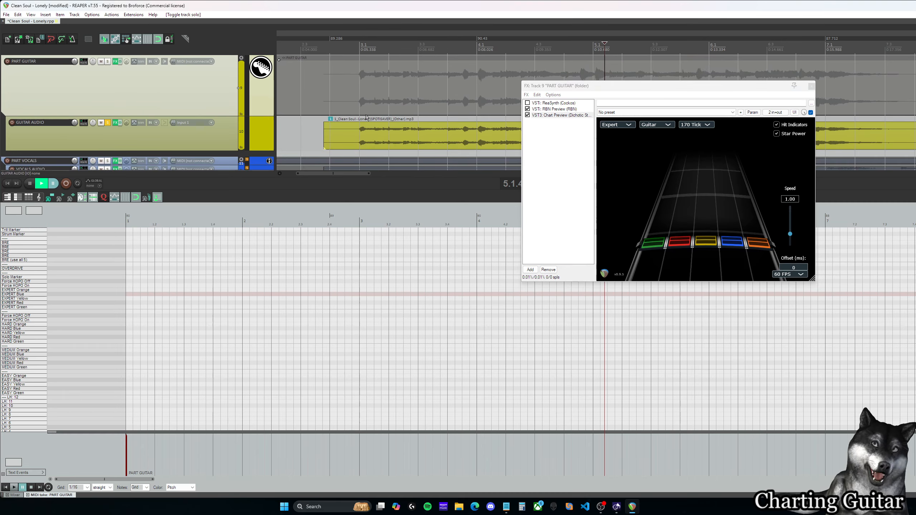
left_click_drag(647, 85, 581, 93)
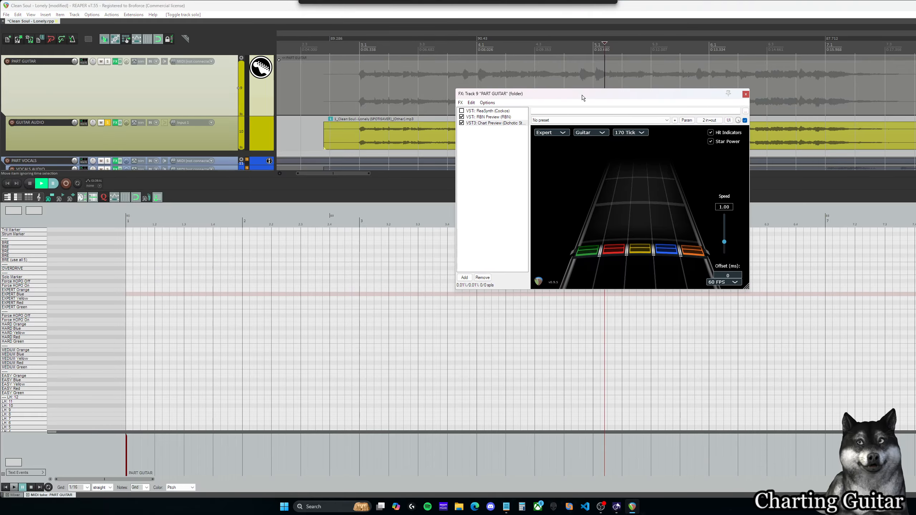
left_click(361, 221)
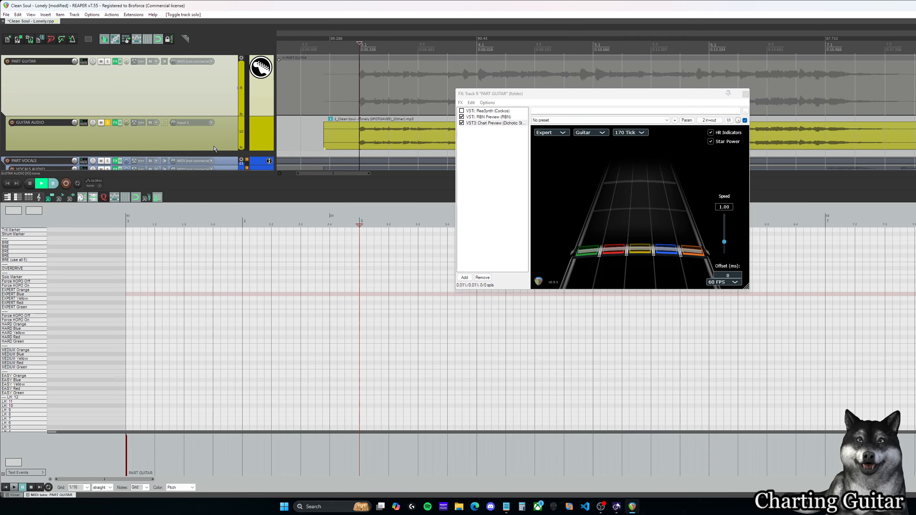
Step: Make the GUITAR AUDIO track taller and move the FX window clear of its opening waveform
left_click_drag(213, 150, 212, 168)
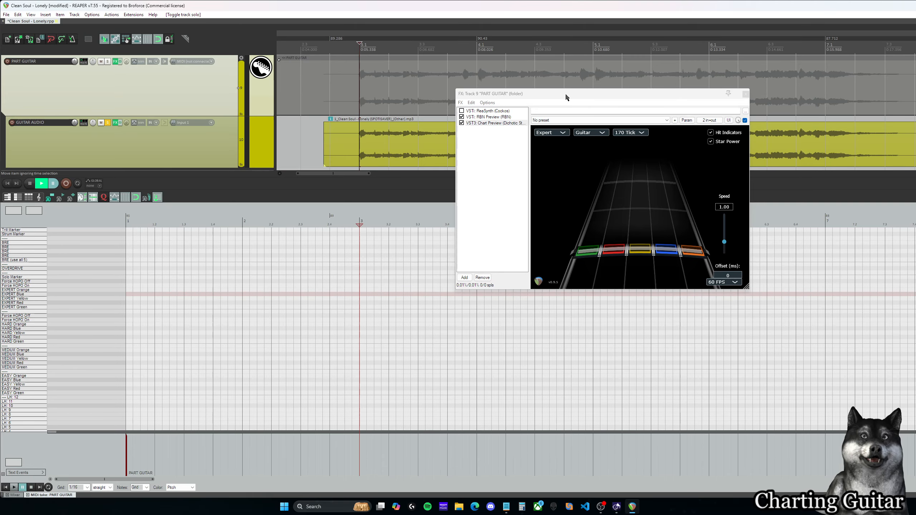
left_click_drag(566, 98, 891, 18)
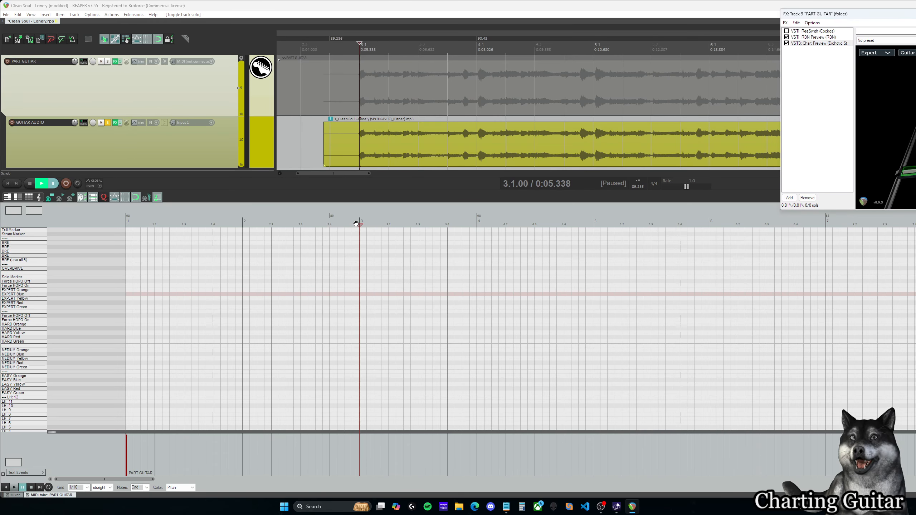
Step: Duplicate the GUITAR AUDIO track together with its audio item
scroll(201, 120, "down", 1)
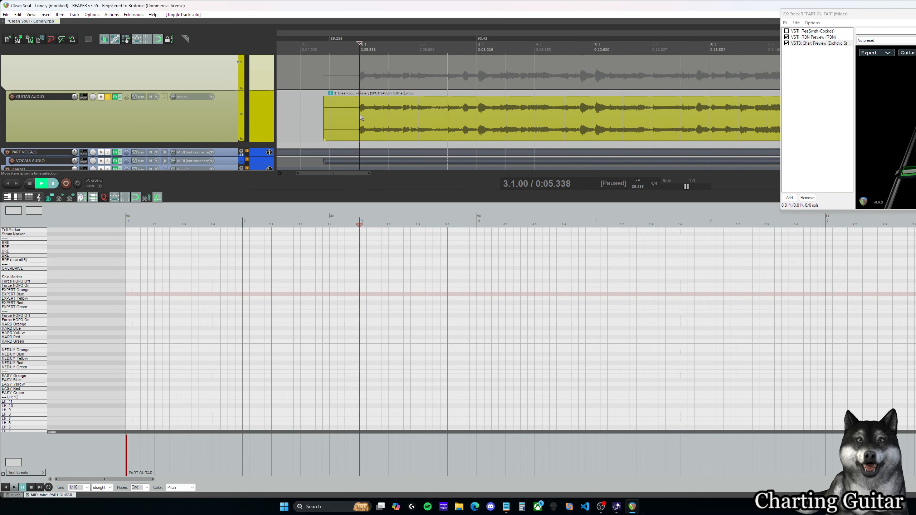
left_click(375, 117)
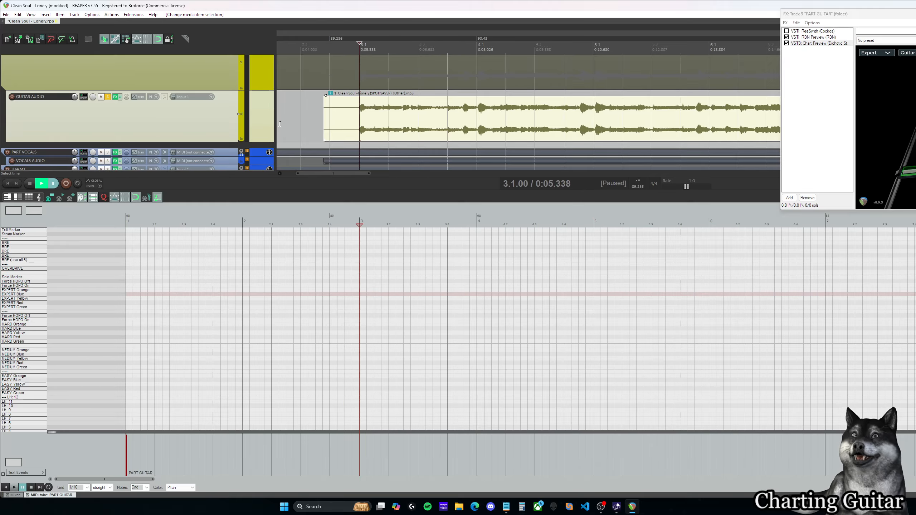
right_click(226, 120)
left_click(213, 121)
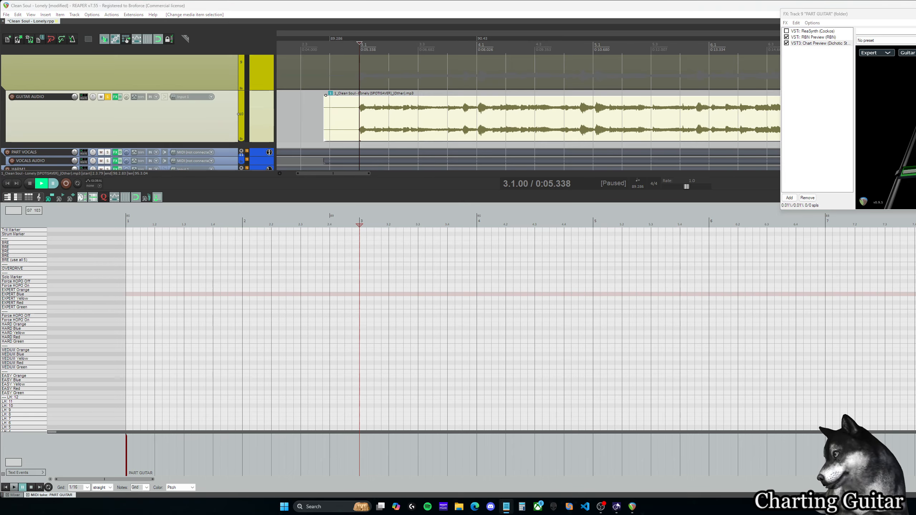
right_click(216, 132)
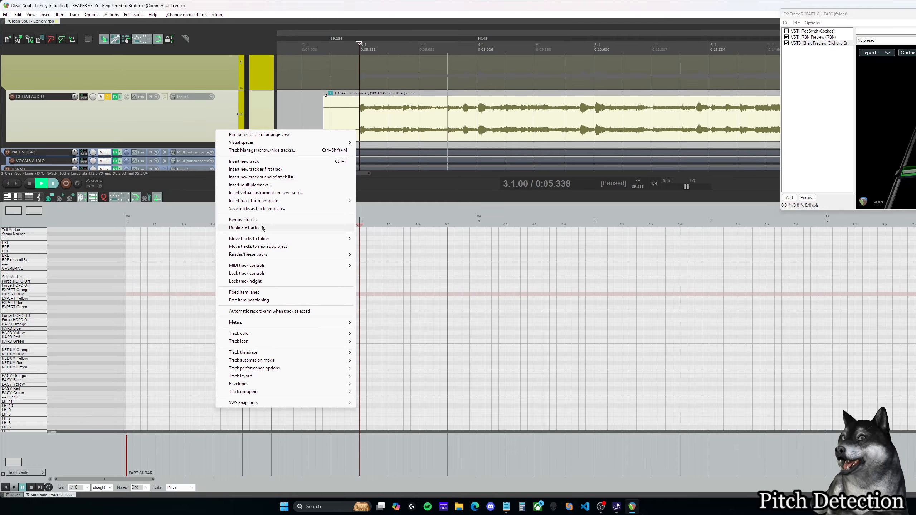
left_click(260, 228)
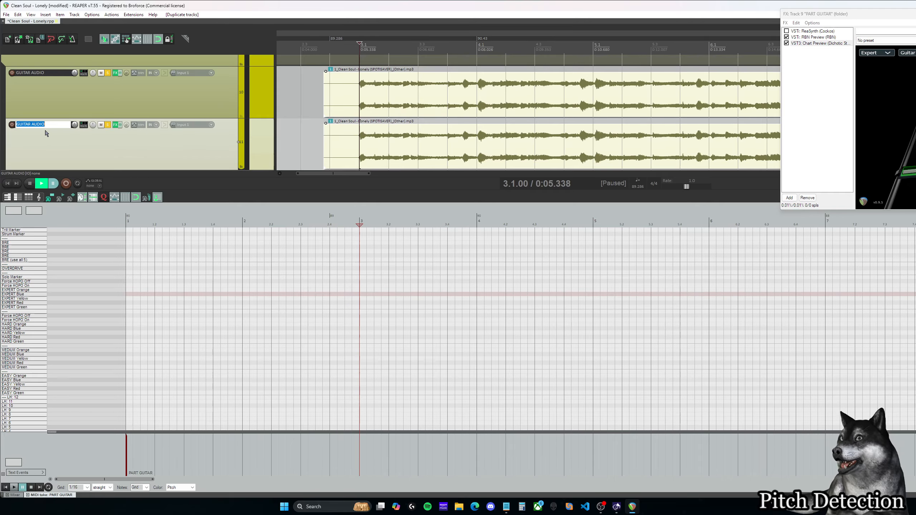
Step: Rename the duplicated guitar track as GUITAR MIDIFIED
double_click(35, 124)
type("MIDIFIED")
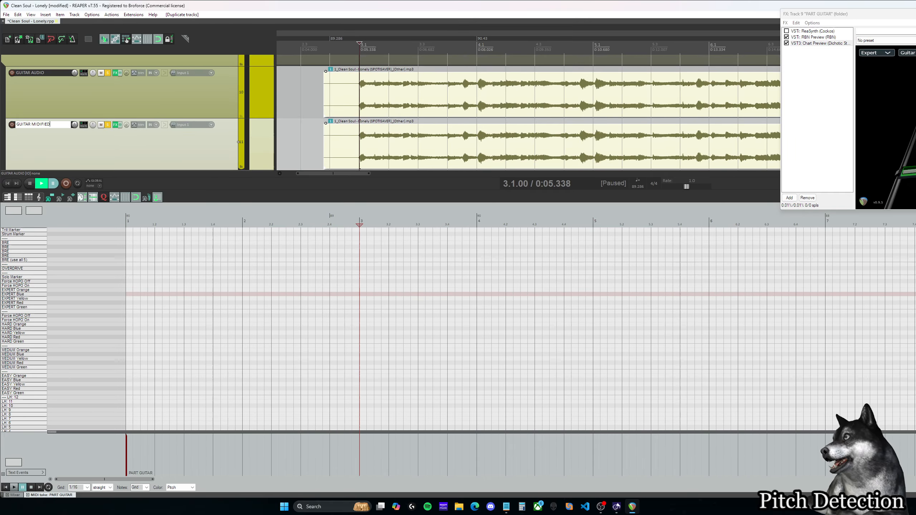
key("Return")
scroll(403, 109, "down", 1)
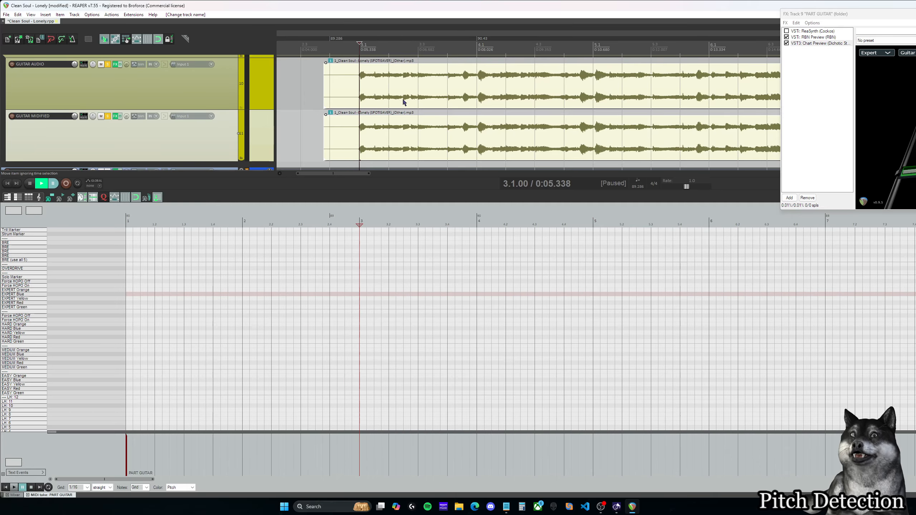
left_click(401, 96)
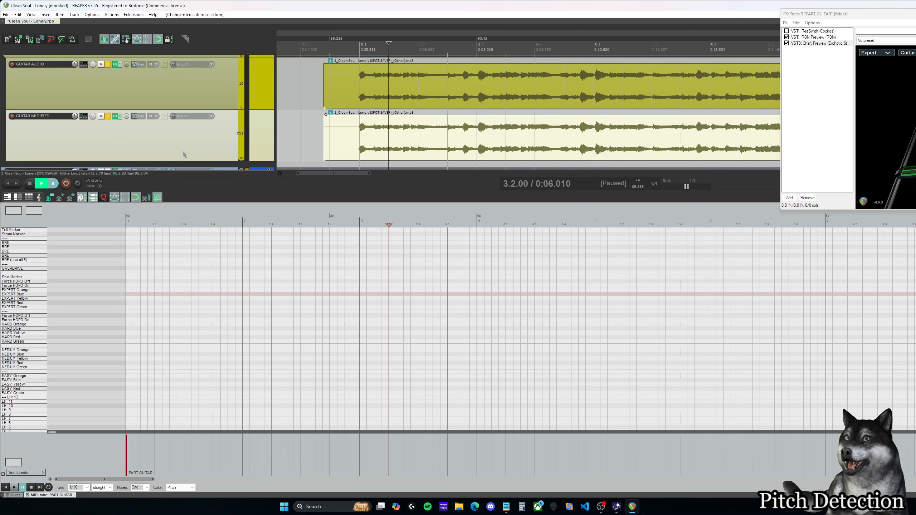
Step: Add the ReaTune effect to the GUITAR MIDIFIED track and move its FX window clear of the waveforms
left_click(115, 116)
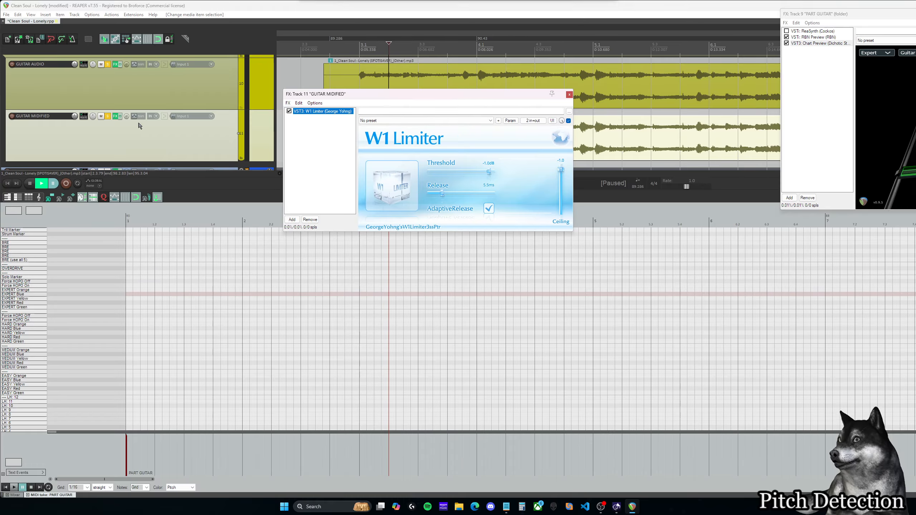
left_click(292, 220)
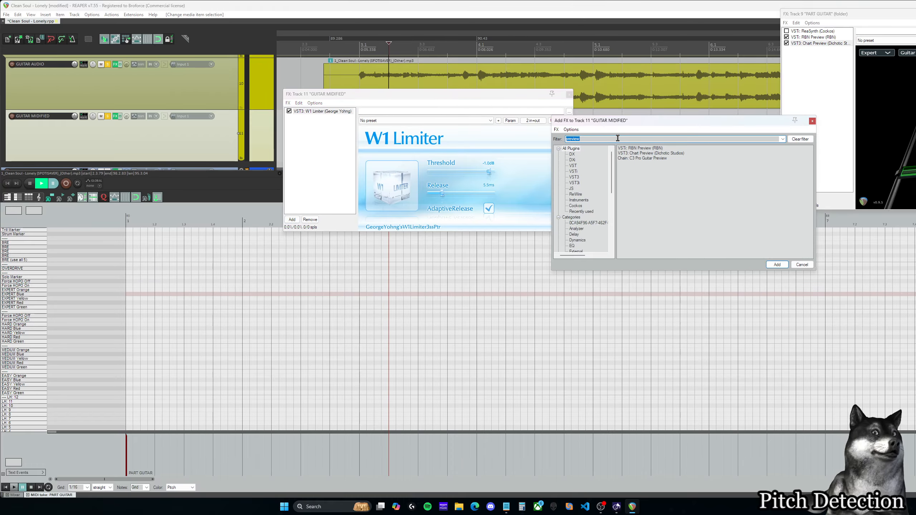
type("tune")
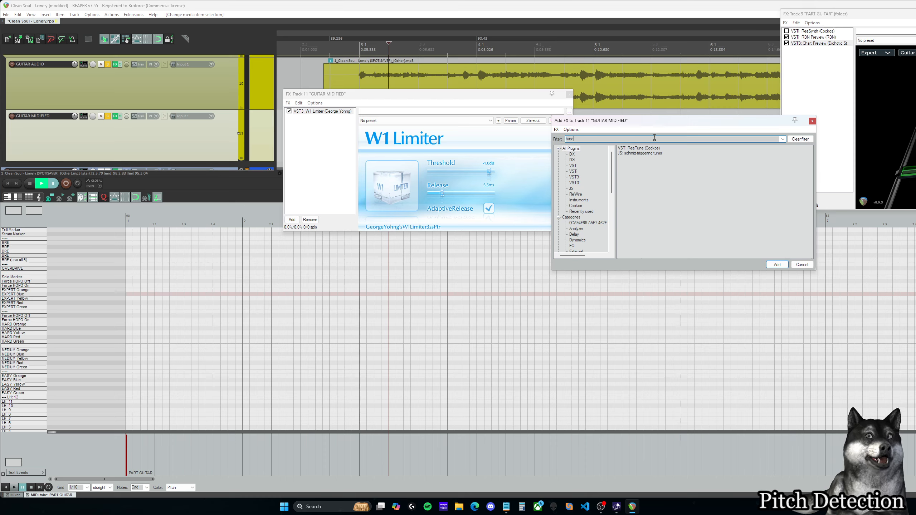
left_click(646, 150)
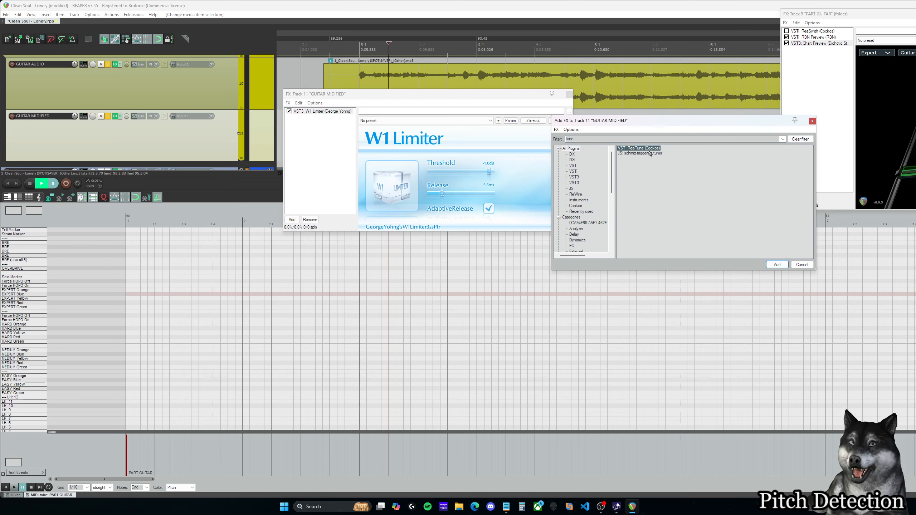
left_click_drag(657, 126, 648, 124)
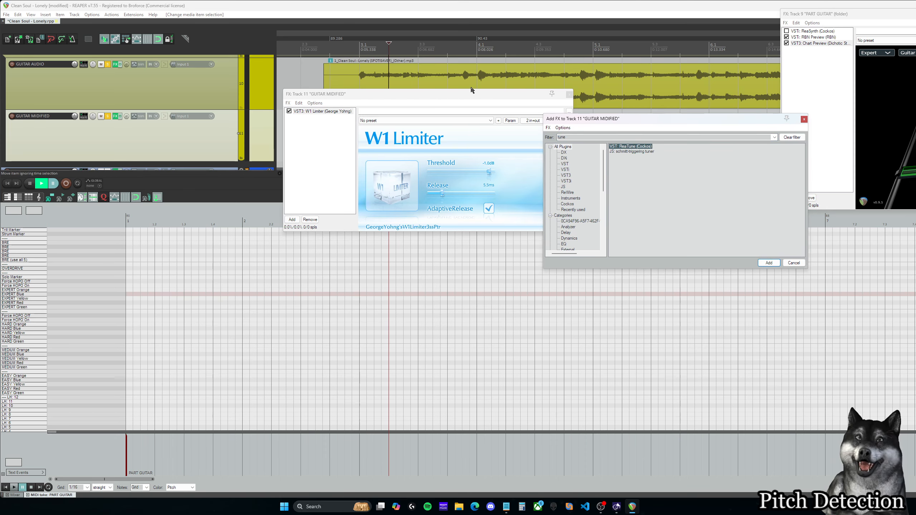
double_click(632, 147)
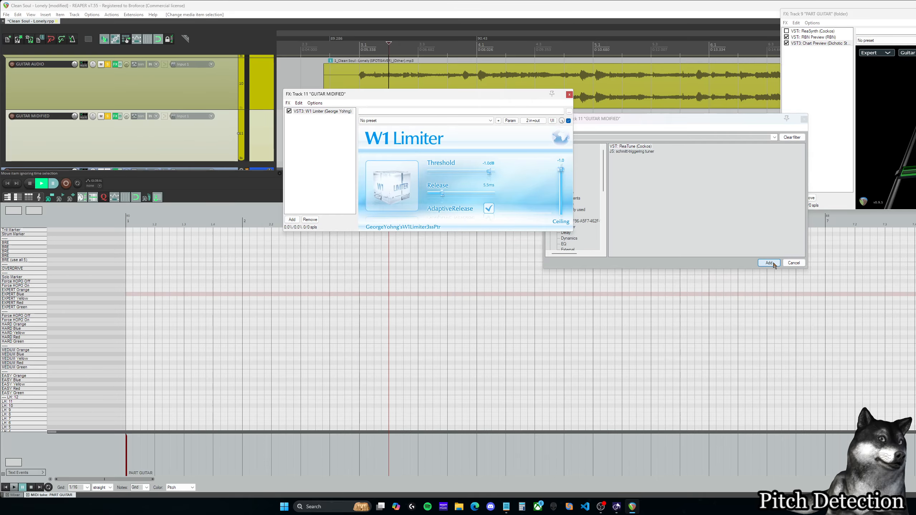
left_click_drag(461, 95, 214, 128)
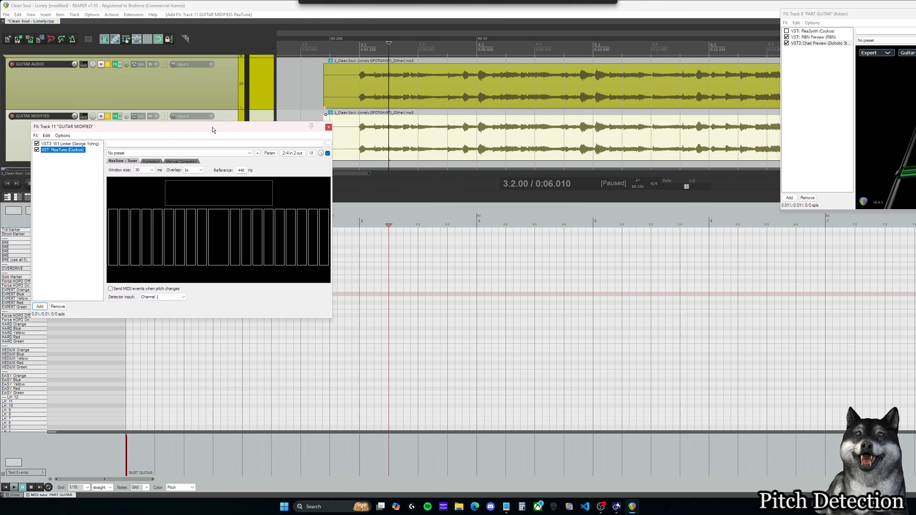
Step: Play the guitar audio from the start of measure 3 and watch the notes detected by ReaTune's tuner
left_click(360, 44)
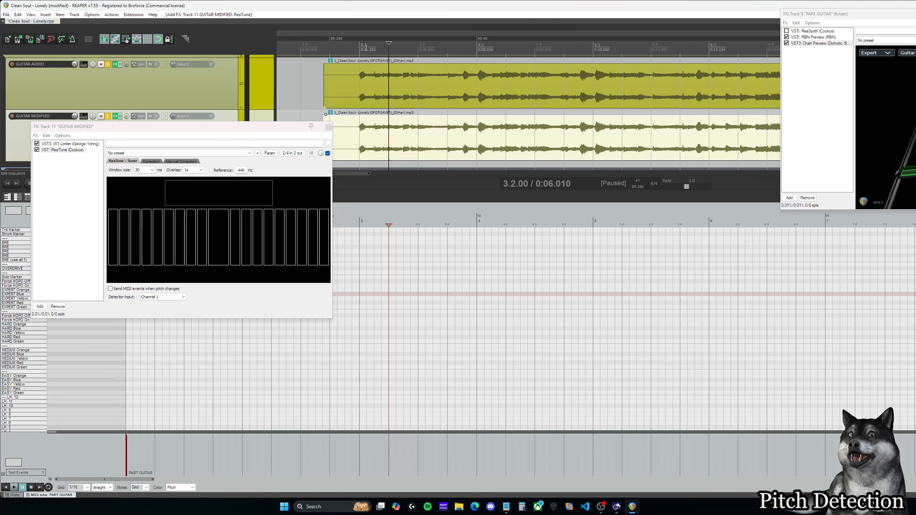
key("space")
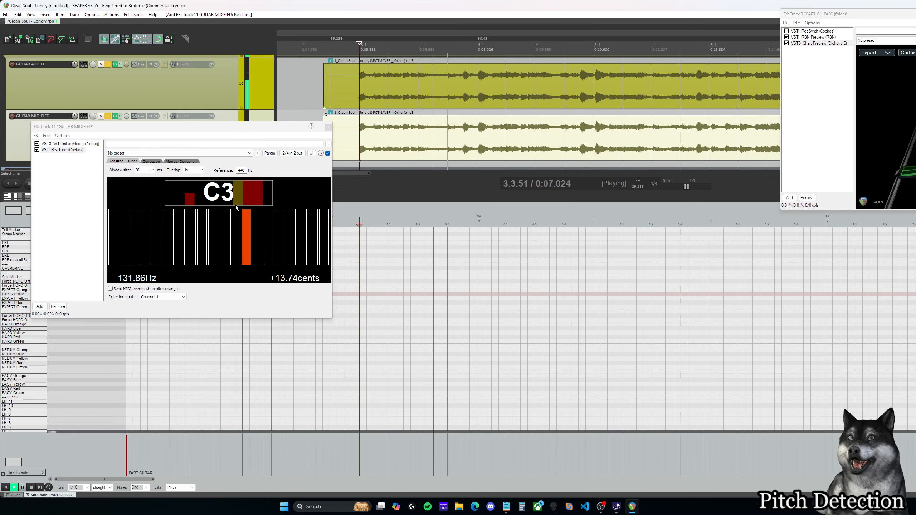
key("ctrl+space")
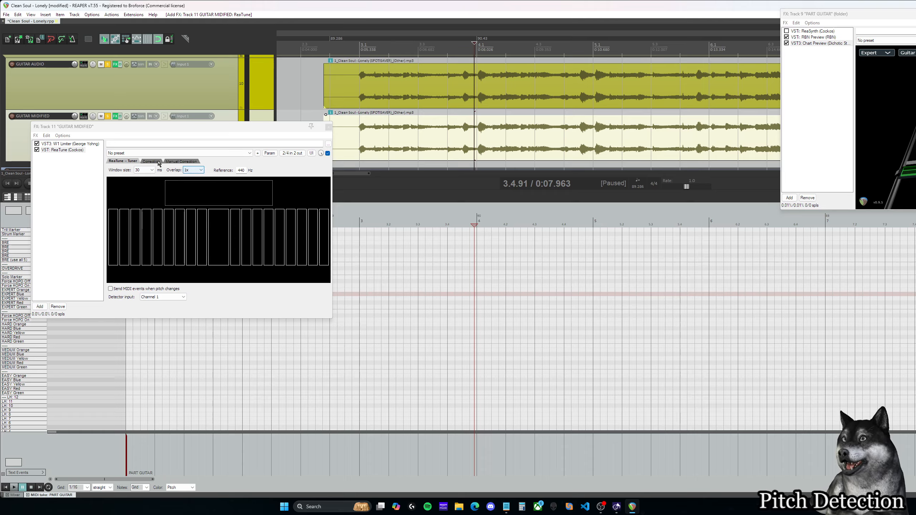
Step: Make ReaTune send MIDI events when the pitch changes, and set its correction attack time to 20
left_click(110, 289)
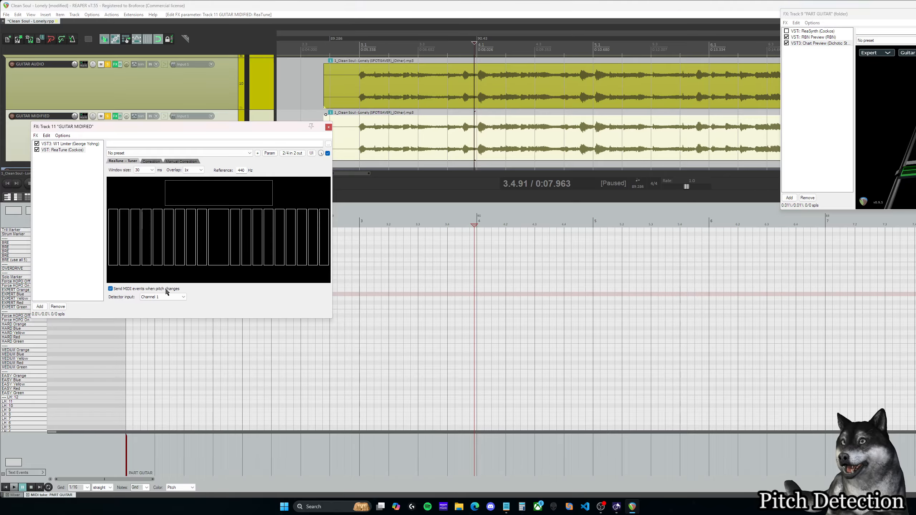
left_click(153, 162)
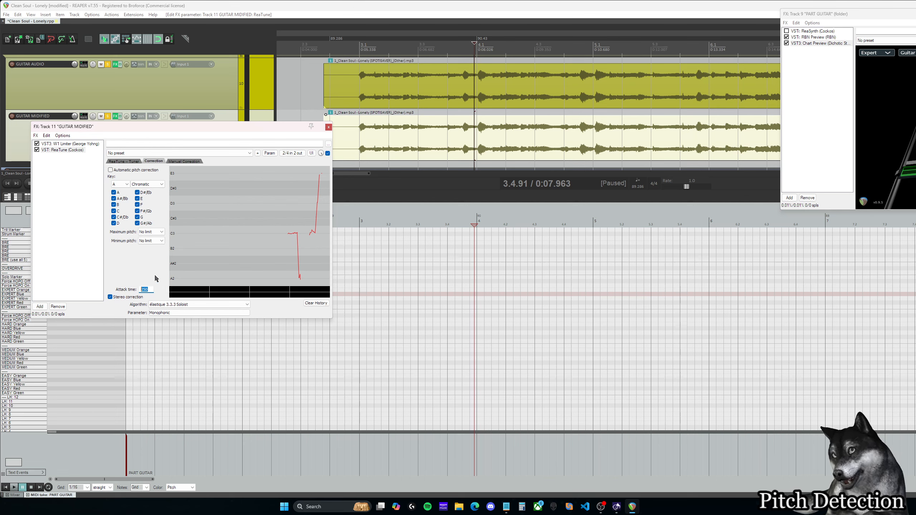
type("10")
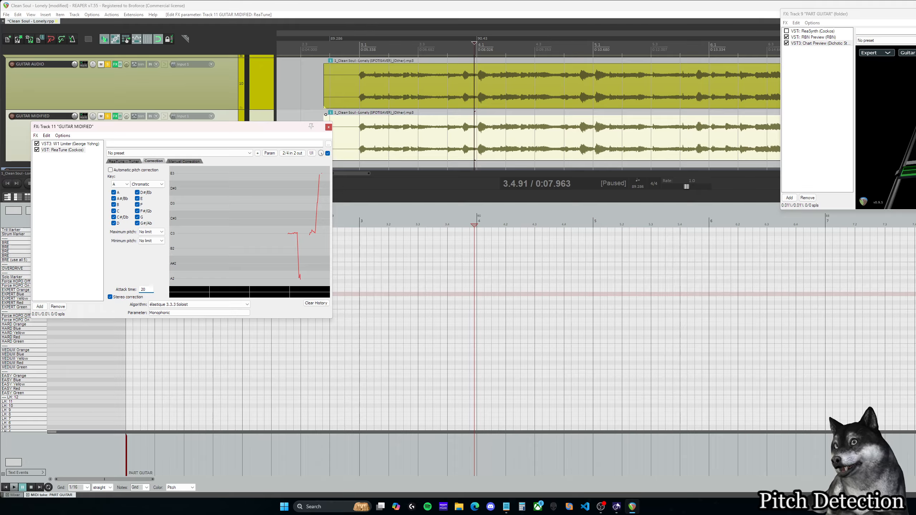
left_click(123, 161)
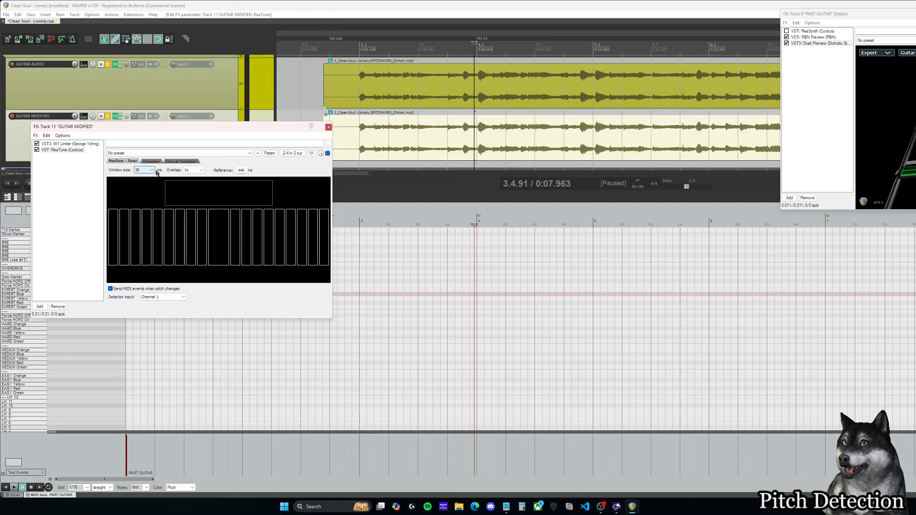
Step: Play the guitar audio from measure 3 into measure 5, examining ReaTune's tuner and pitch graph, and return the edit cursor to measure 3
left_click(360, 145)
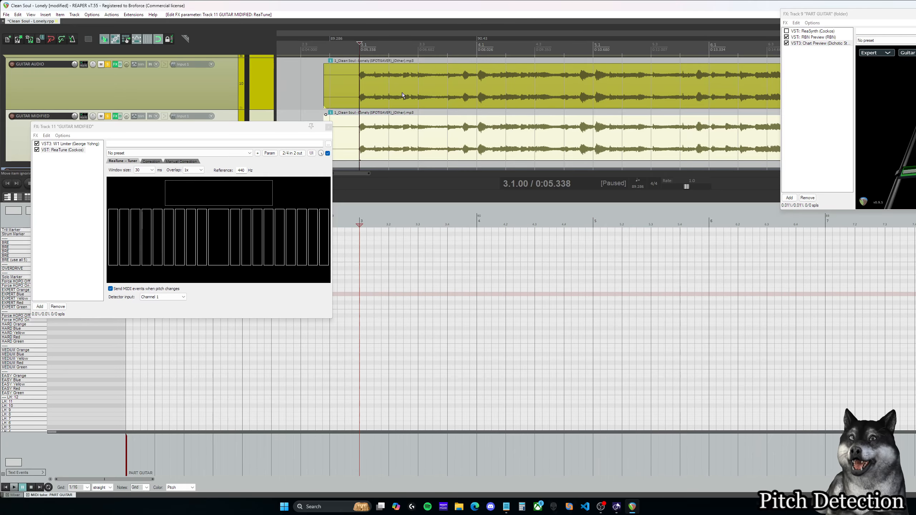
key("space")
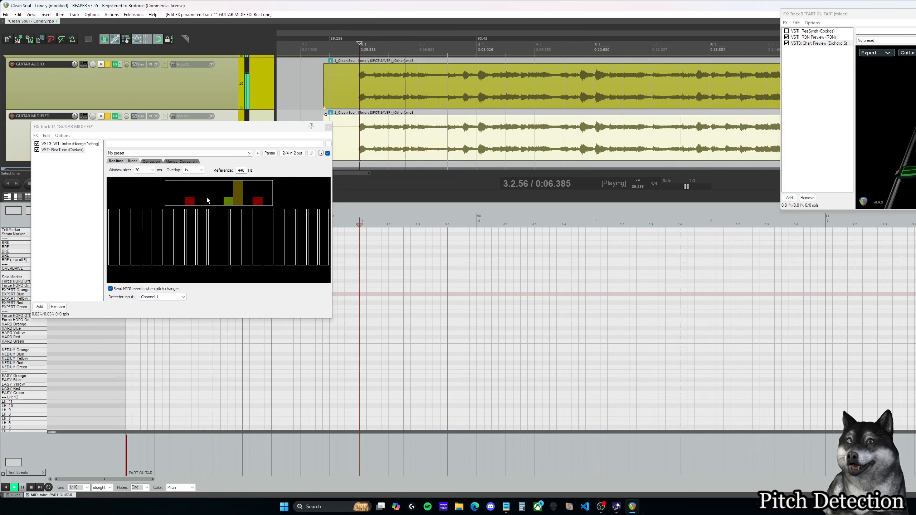
left_click(151, 162)
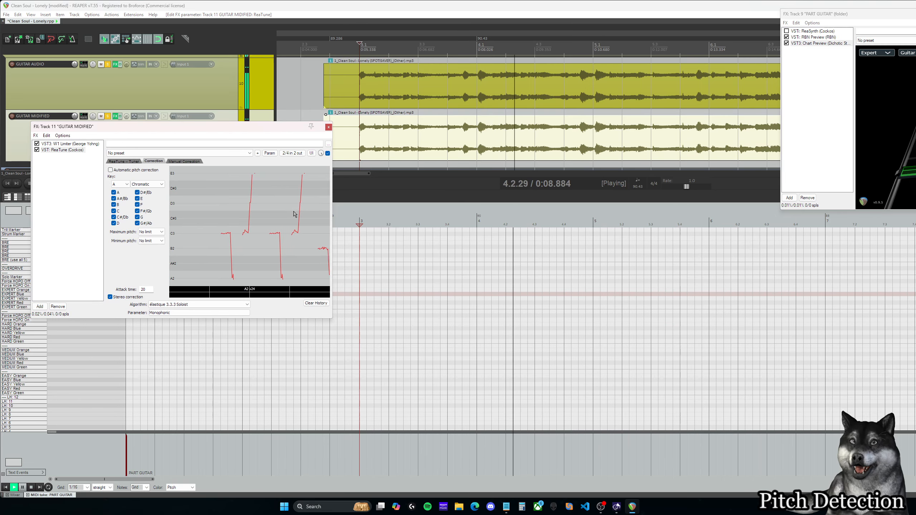
key("ctrl+space")
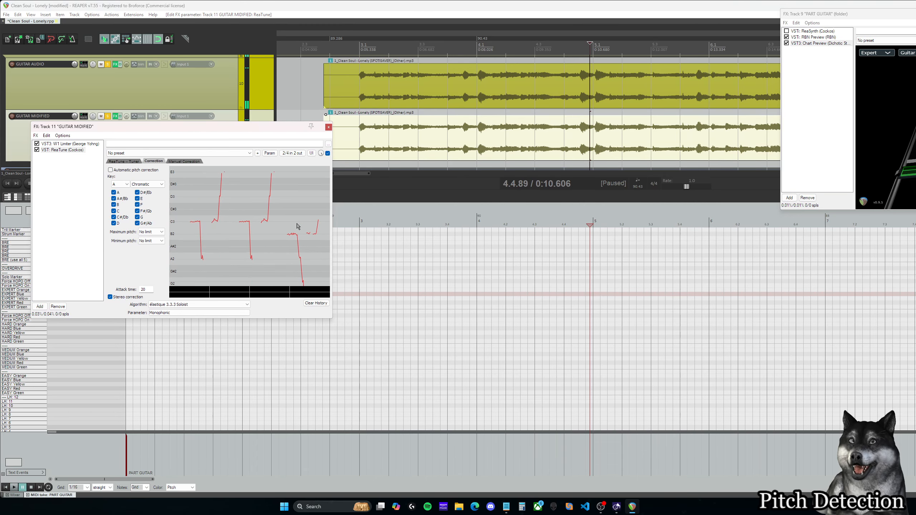
key("ctrl+space")
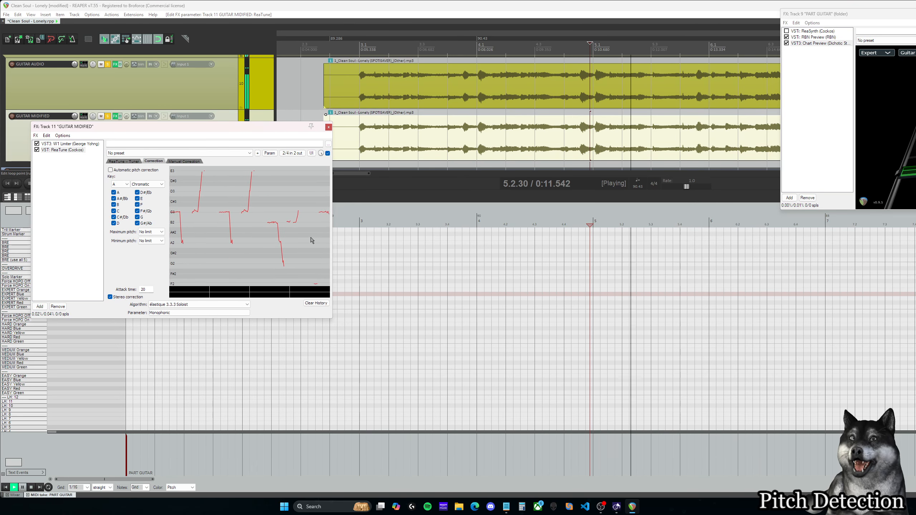
key("ctrl+space")
left_click(361, 45)
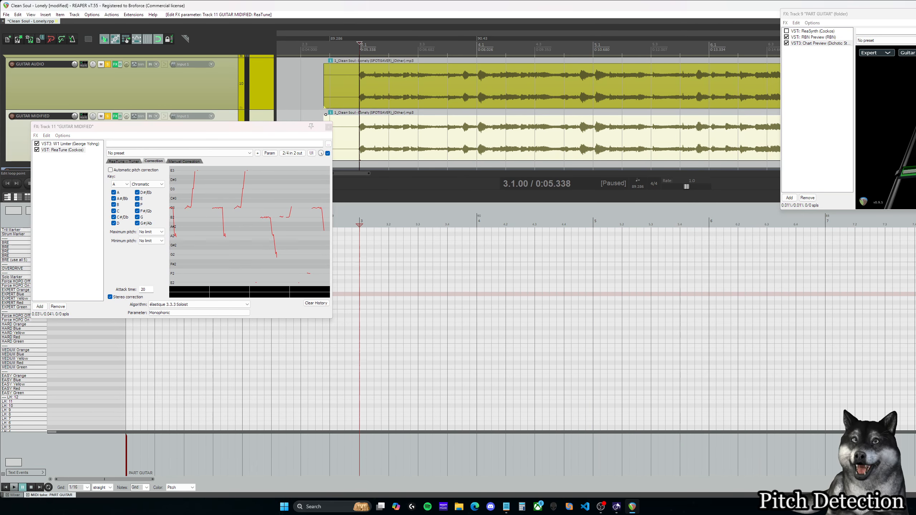
Step: Set the ReaTune tuner's overlap to 2x
left_click(133, 162)
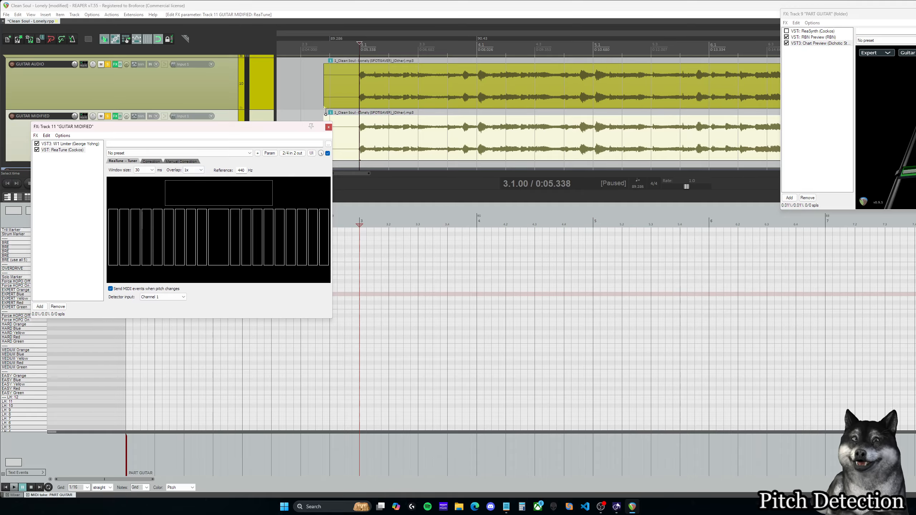
left_click(194, 170)
left_click(195, 184)
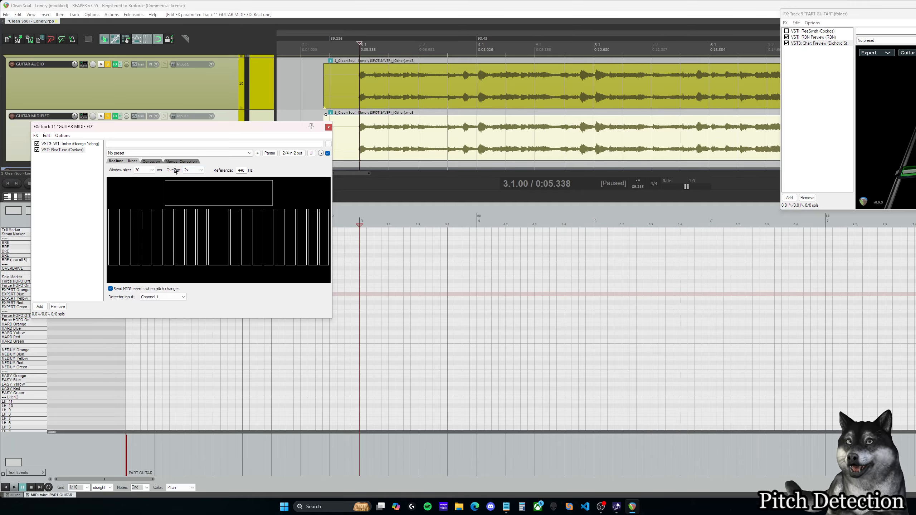
left_click(195, 170)
left_click(193, 171)
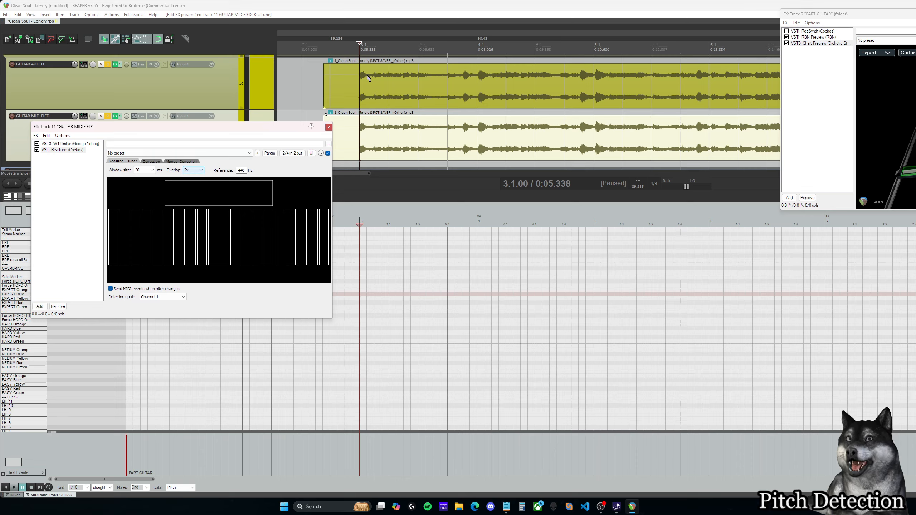
Step: Replay the guitar audio from measure 3 through most of measure 4, examining the pitch graph with the 2x overlap
left_click(358, 48)
key("space")
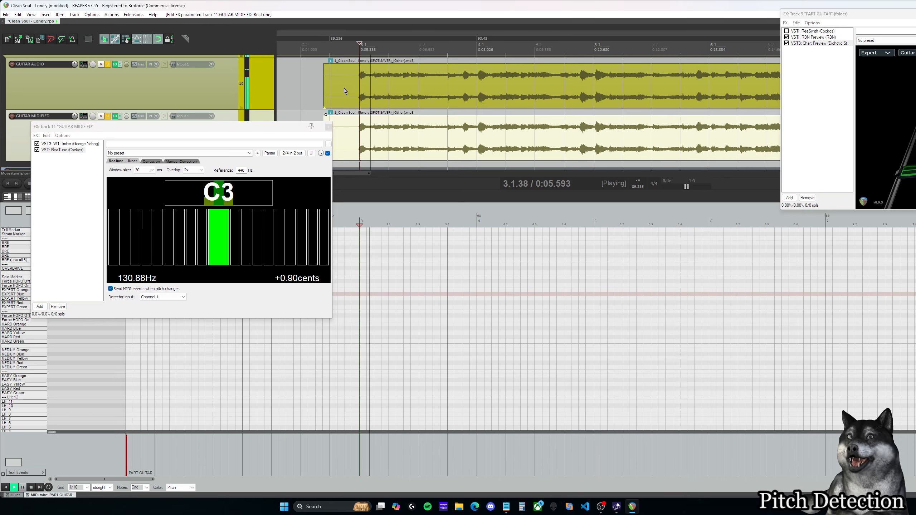
left_click(151, 161)
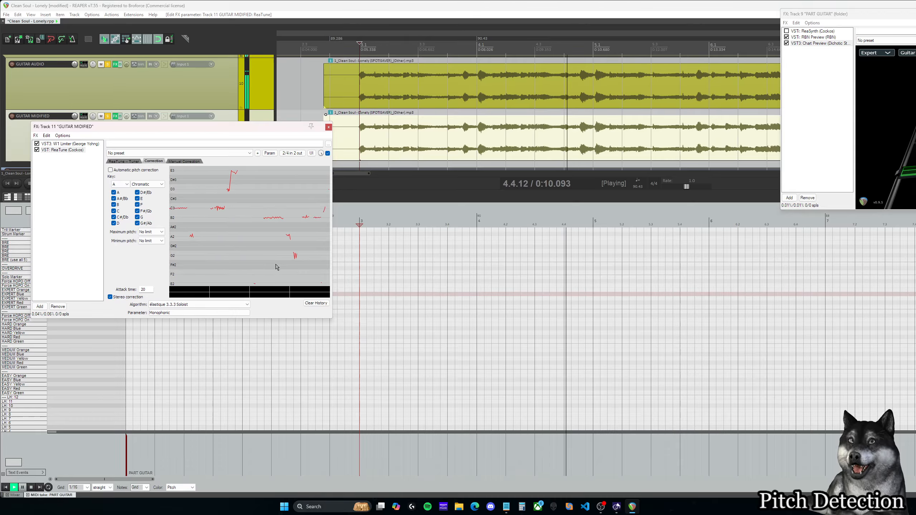
key("space")
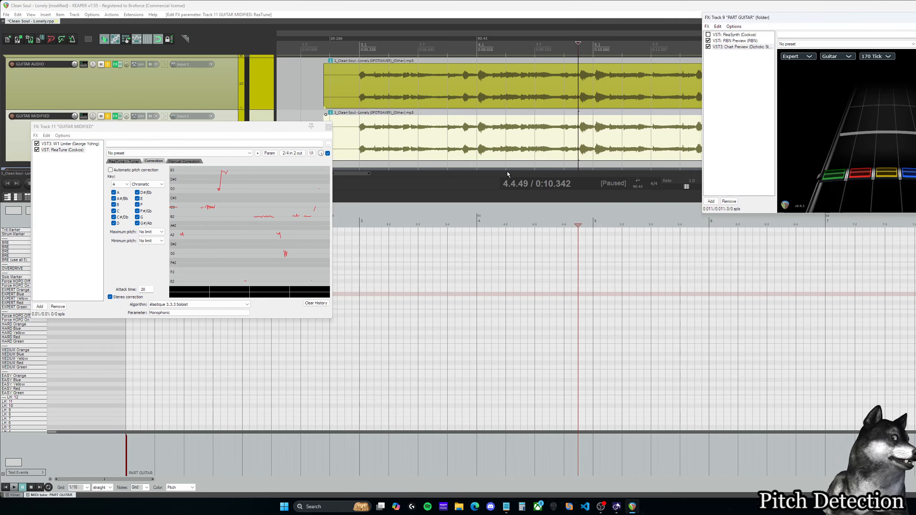
Step: Play the guitar audio from measure 19 into measure 22, examining ReaTune's pitch graph, and return the edit cursor to measure 3
left_click_drag(358, 175, 501, 179)
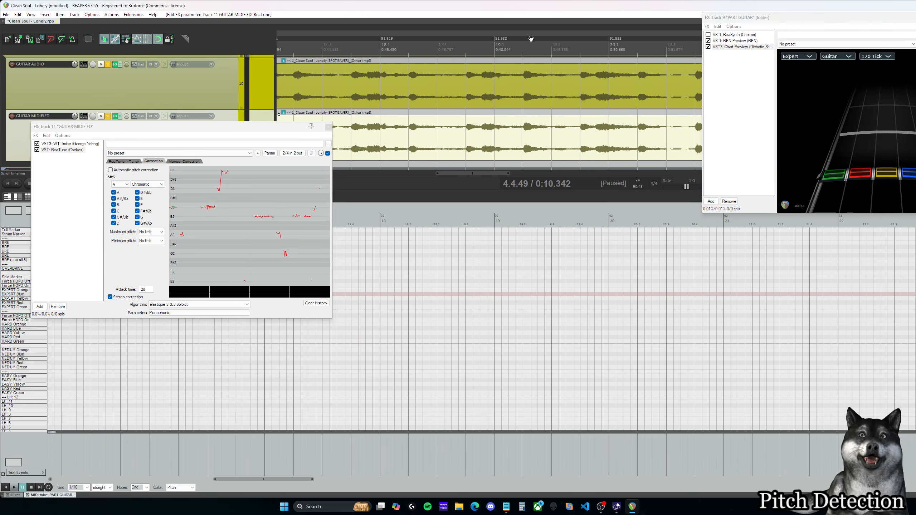
left_click(522, 46)
key("space")
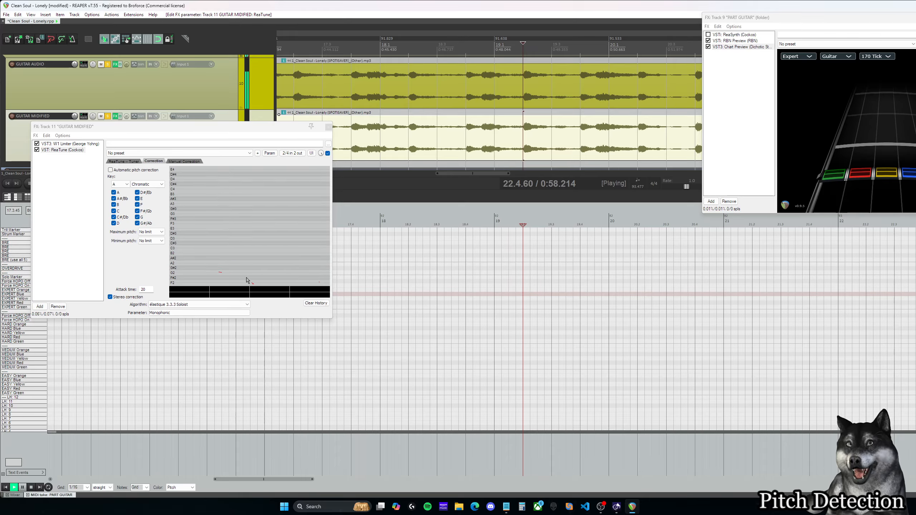
key("space")
left_click_drag(501, 173, 352, 176)
left_click(476, 49)
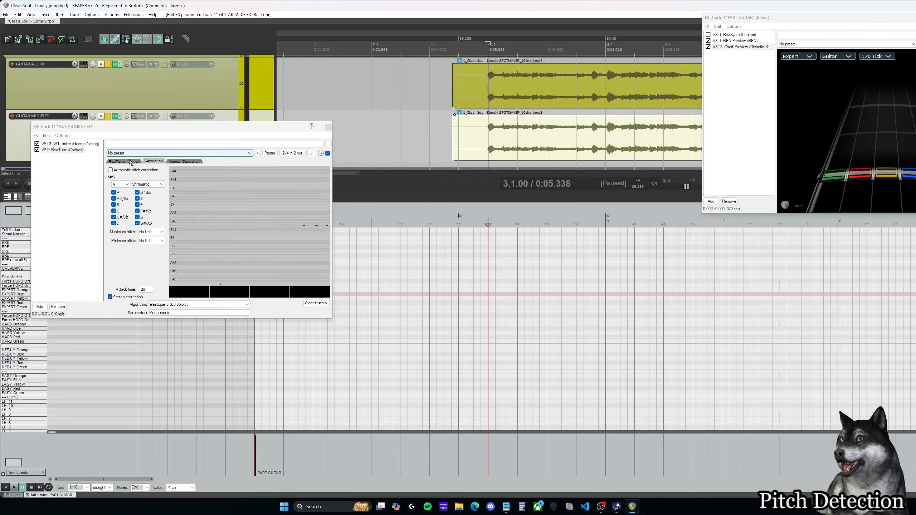
Step: Review ReaTune's tuner overlap and pitch-correction algorithm options, and close the GUITAR MIDIFIED effects window
left_click(141, 161)
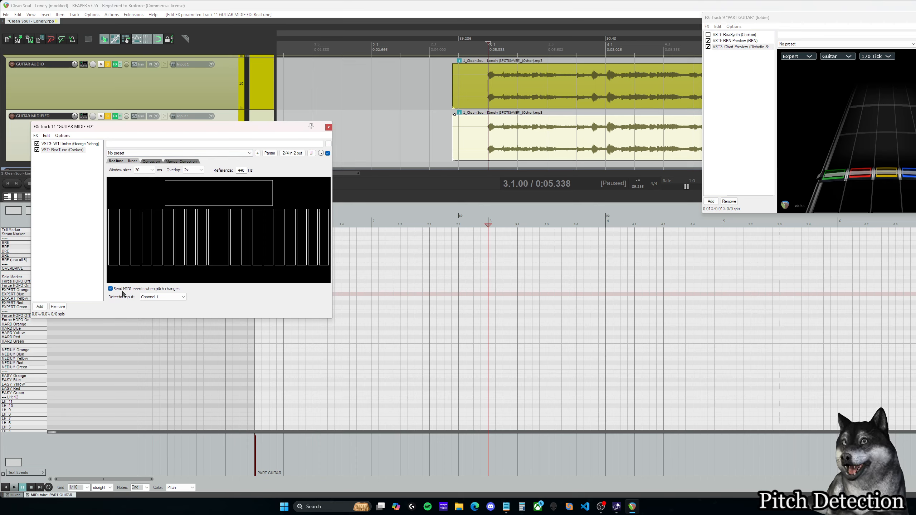
left_click(195, 170)
left_click(196, 181)
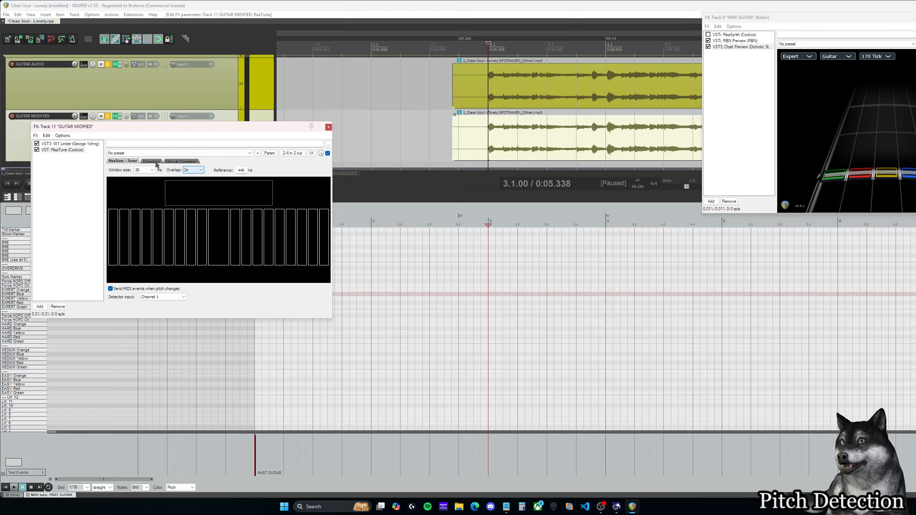
left_click(151, 161)
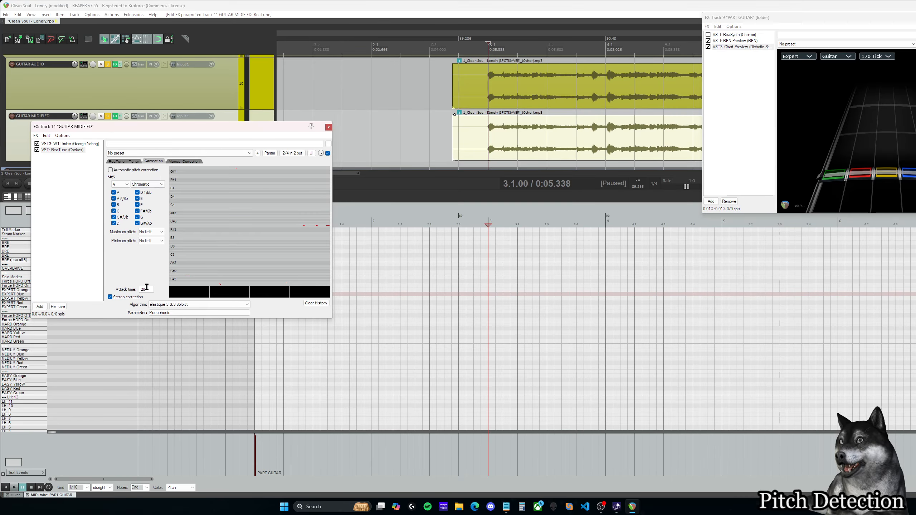
left_click(195, 305)
left_click(197, 310)
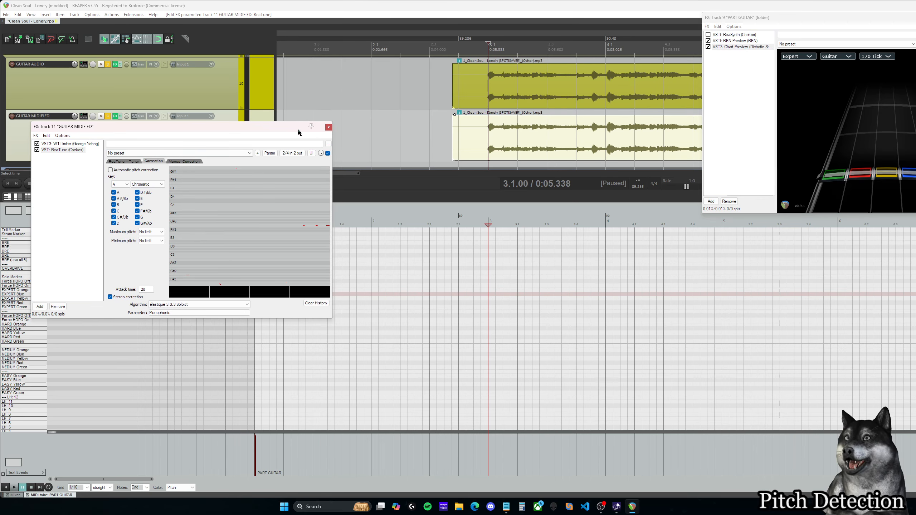
left_click(74, 150)
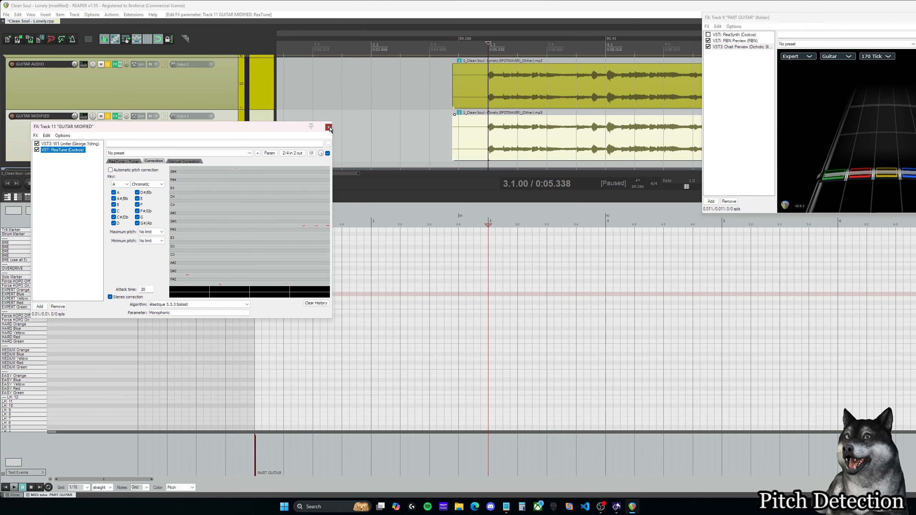
left_click(329, 127)
Step: Apply the track FX to the GUITAR MIDIFIED audio item as a new take with MIDI output
scroll(358, 177, "right", 3)
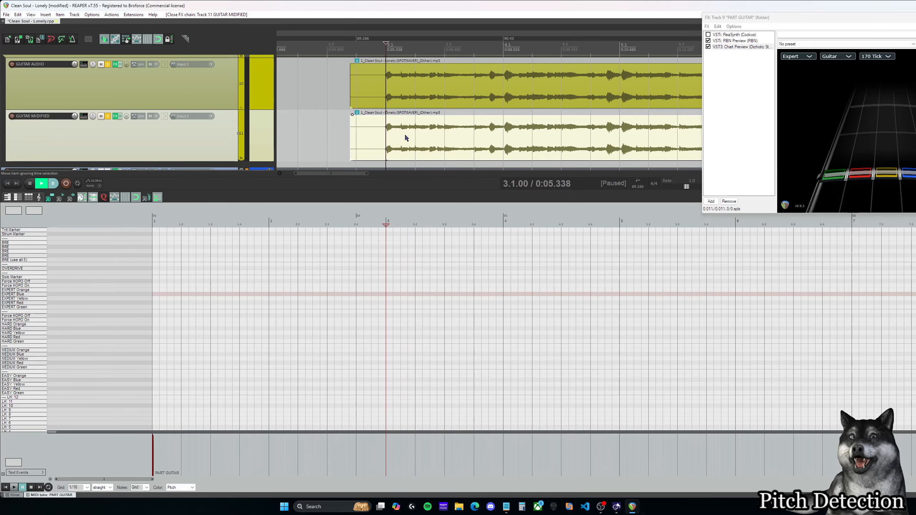
right_click(405, 134)
left_click(401, 133)
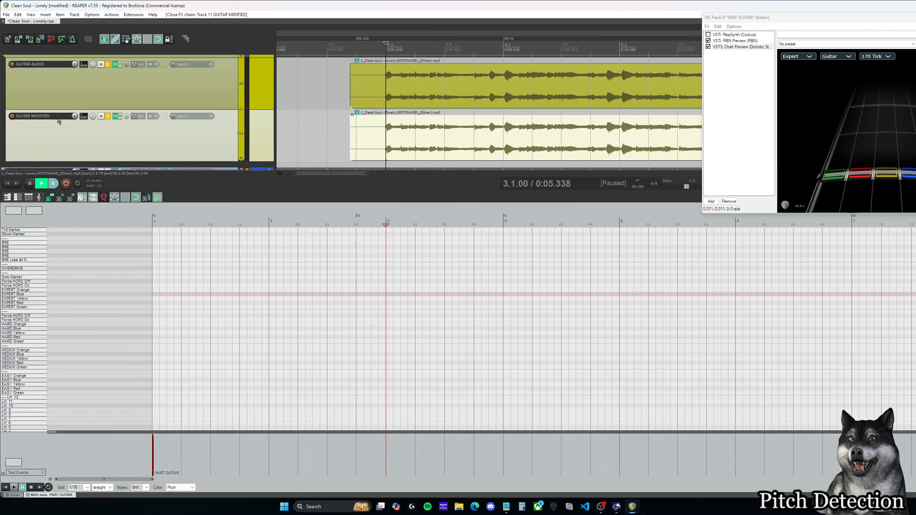
right_click(425, 140)
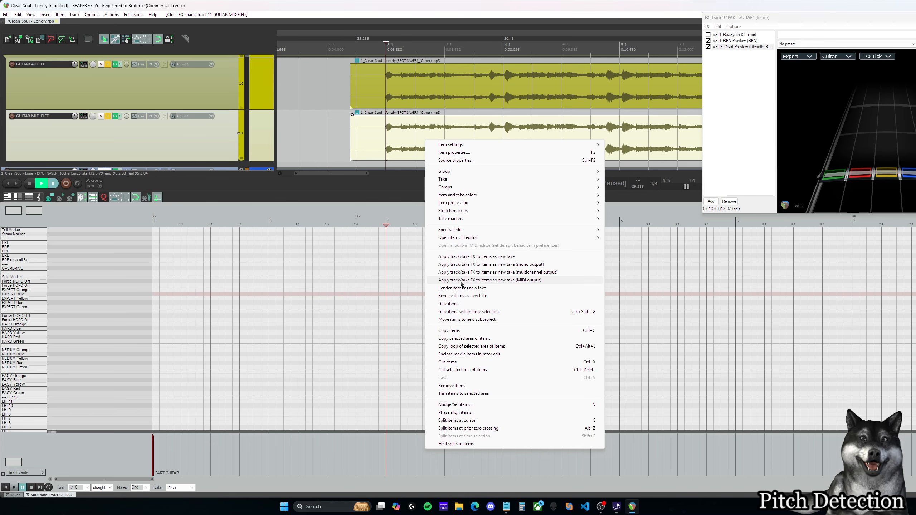
left_click(548, 285)
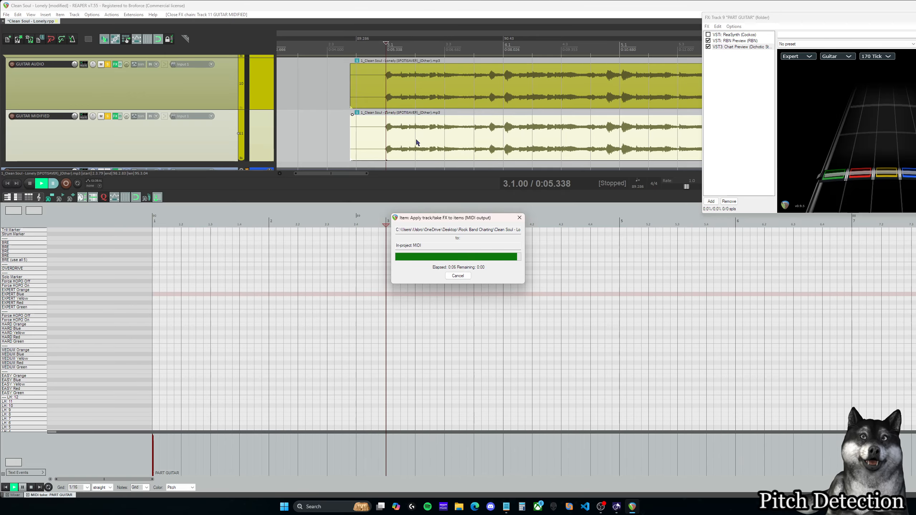
Step: Make GUITAR MIDIFIED's rendered MIDI take active and open it in the MIDI editor to examine its detected notes
scroll(358, 175, "right", 3)
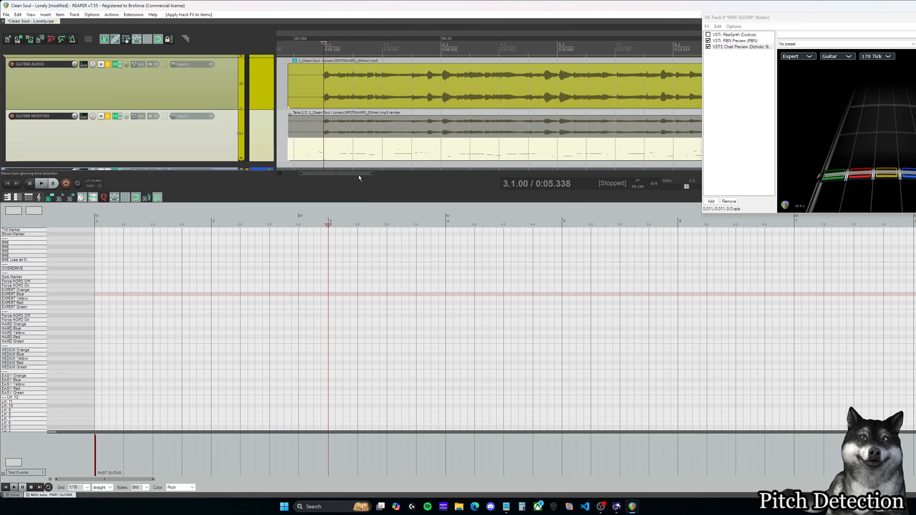
left_click(404, 146)
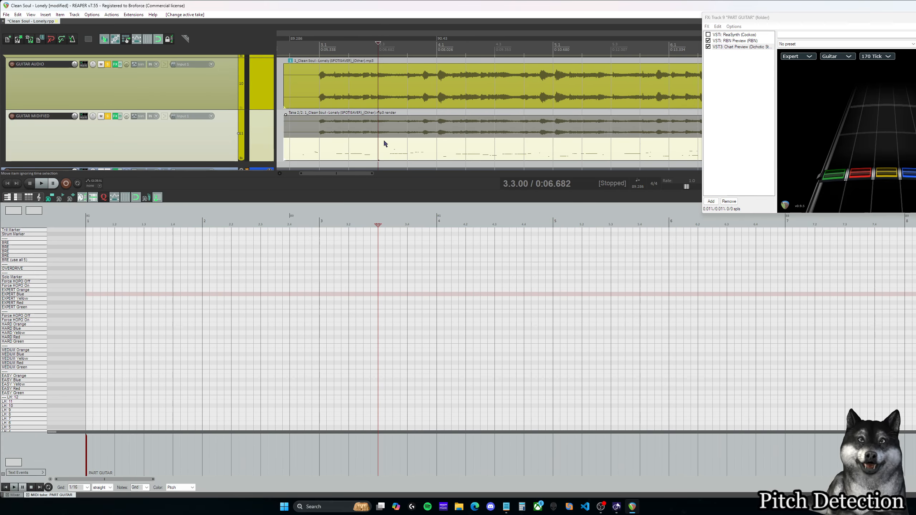
left_click(323, 145)
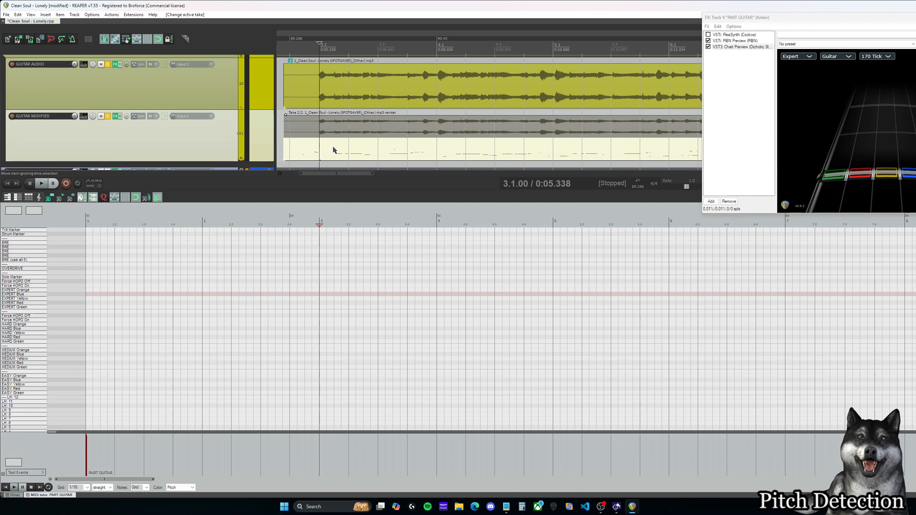
left_click(346, 146)
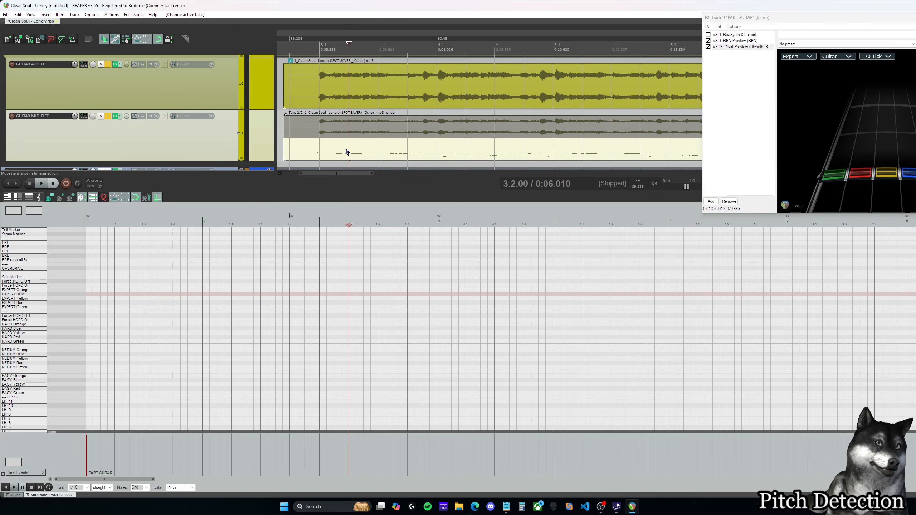
left_click(342, 129)
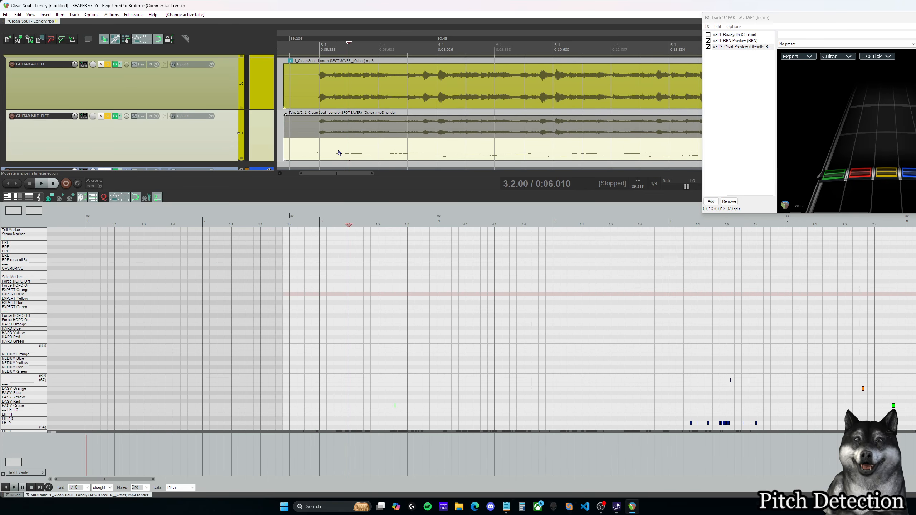
scroll(443, 314, "down", 2)
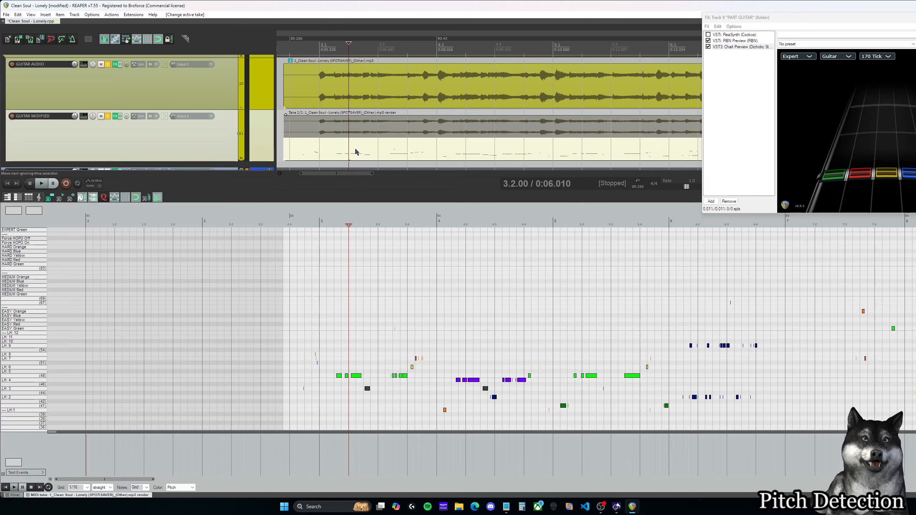
Step: Bring the PART GUITAR item back into the MIDI editor and set the edit cursor to measure 3
scroll(355, 147, "up", 2)
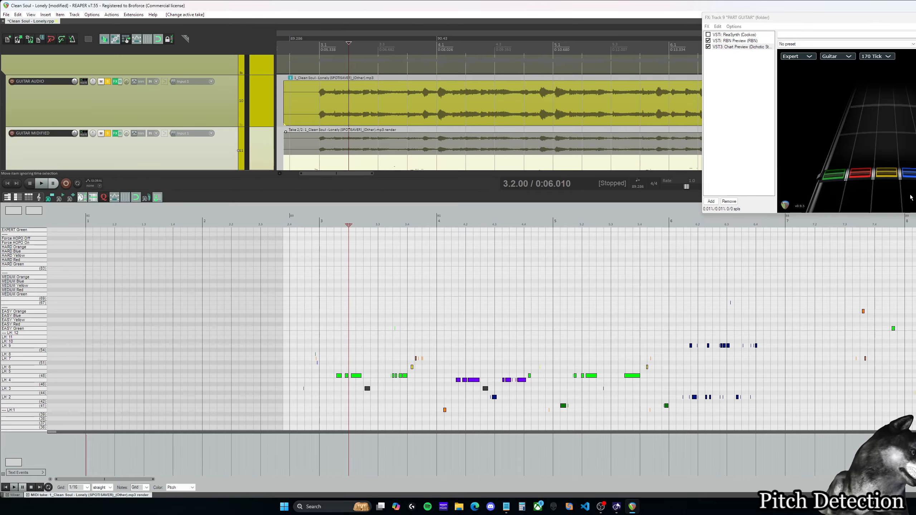
scroll(381, 90, "up", 2)
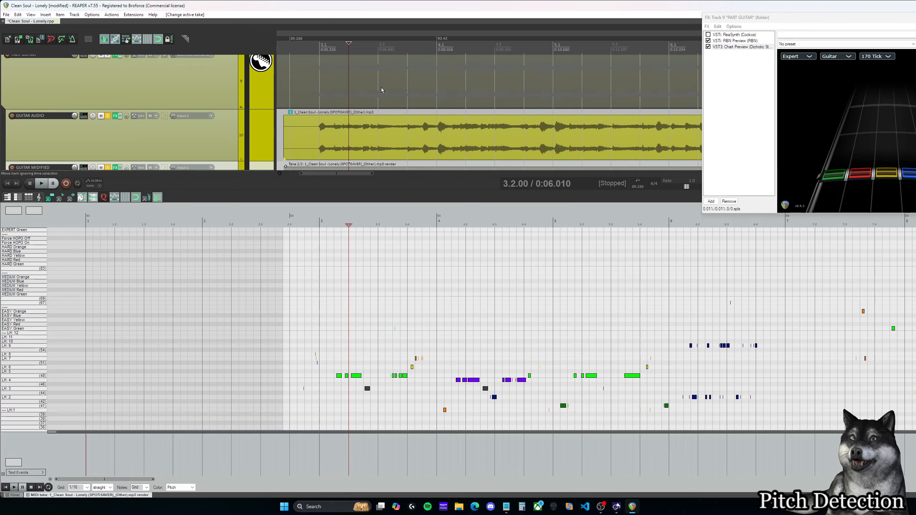
scroll(381, 90, "up", 2)
left_click(369, 105)
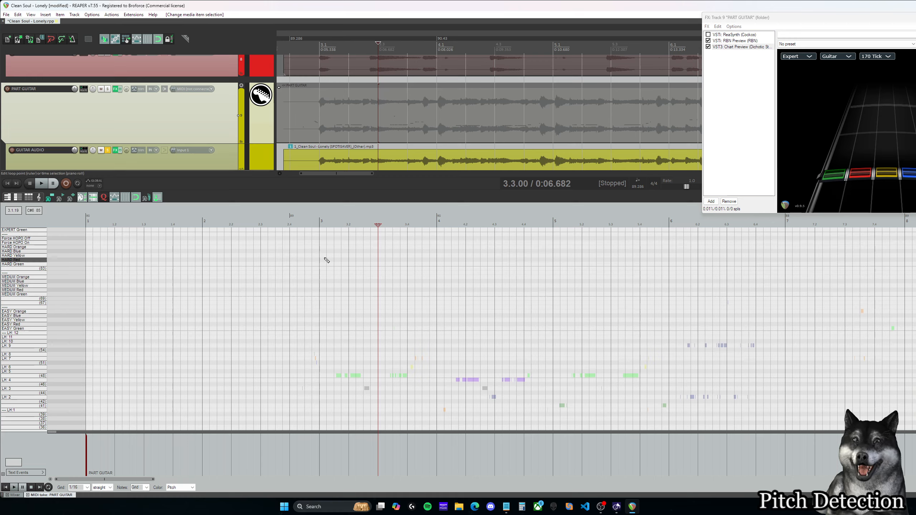
left_click(320, 223)
scroll(377, 123, "down", 3)
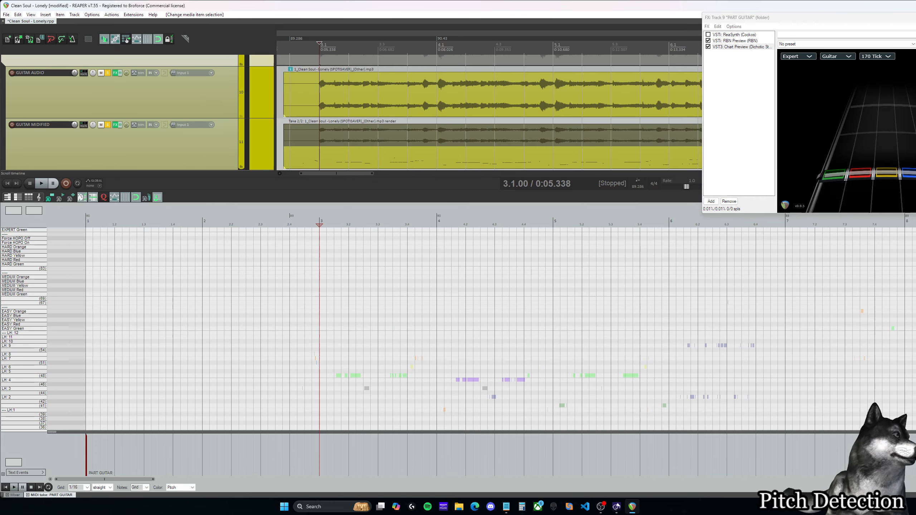
Step: Bring the MIDI editor's track list into view, and hide and reshow the GUITAR MIDIFIED notes behind PART GUITAR
left_click_drag(915, 6, 599, 26)
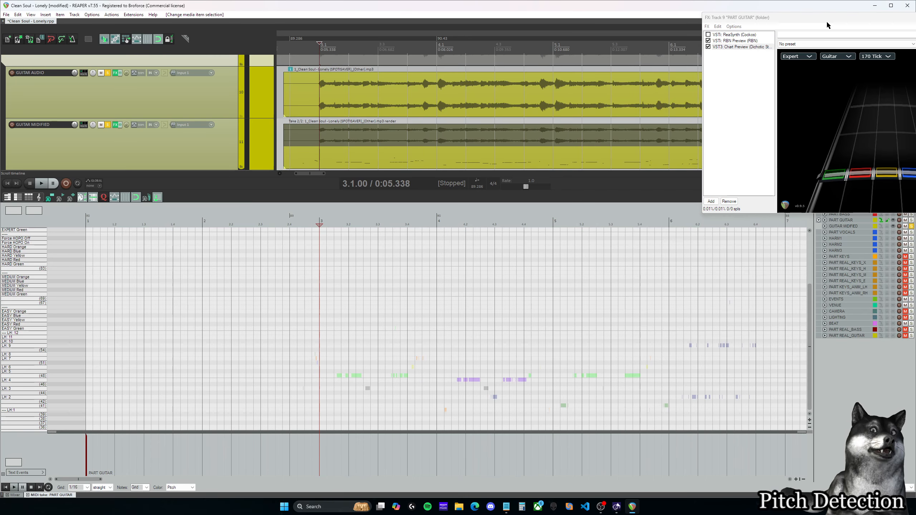
left_click_drag(834, 18, 495, 32)
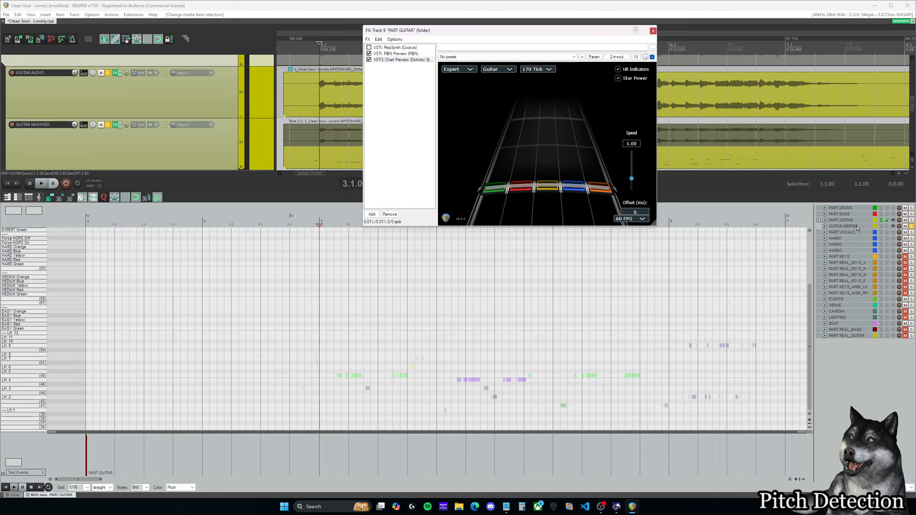
left_click(894, 227)
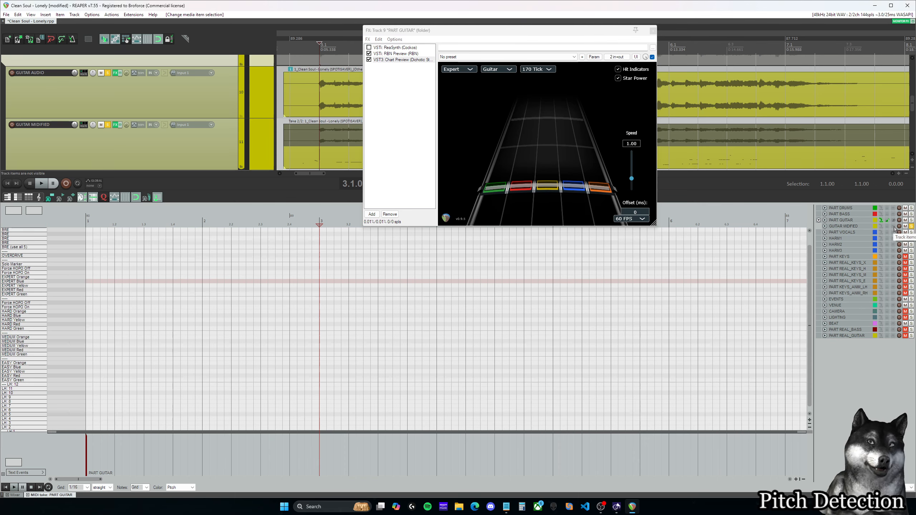
left_click(894, 227)
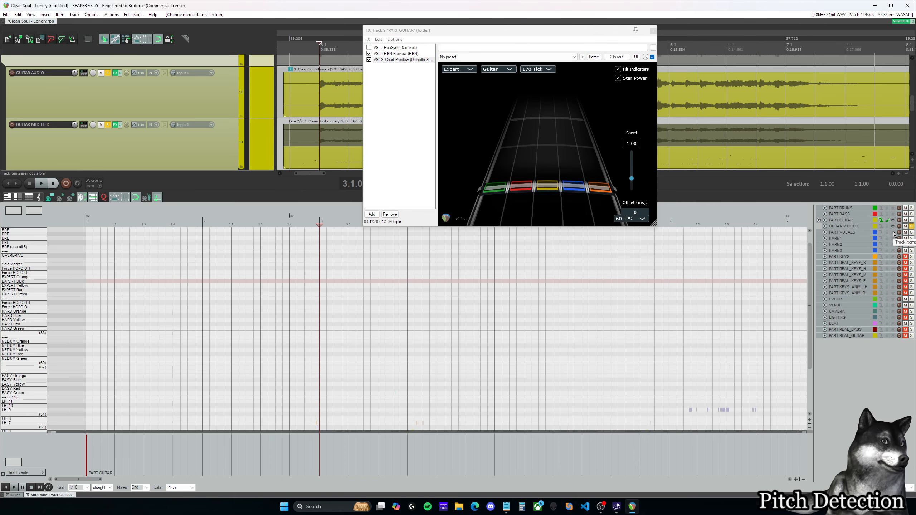
scroll(468, 332, "down", 3)
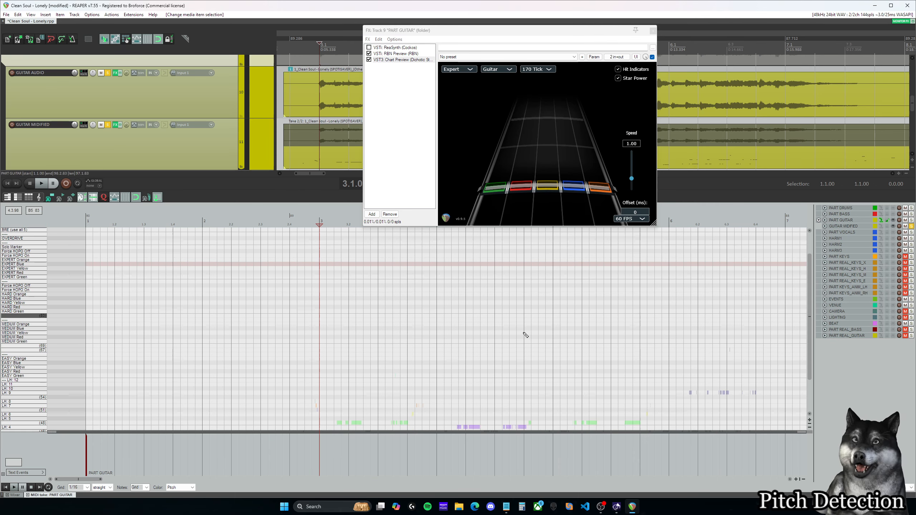
left_click_drag(537, 36, 766, 26)
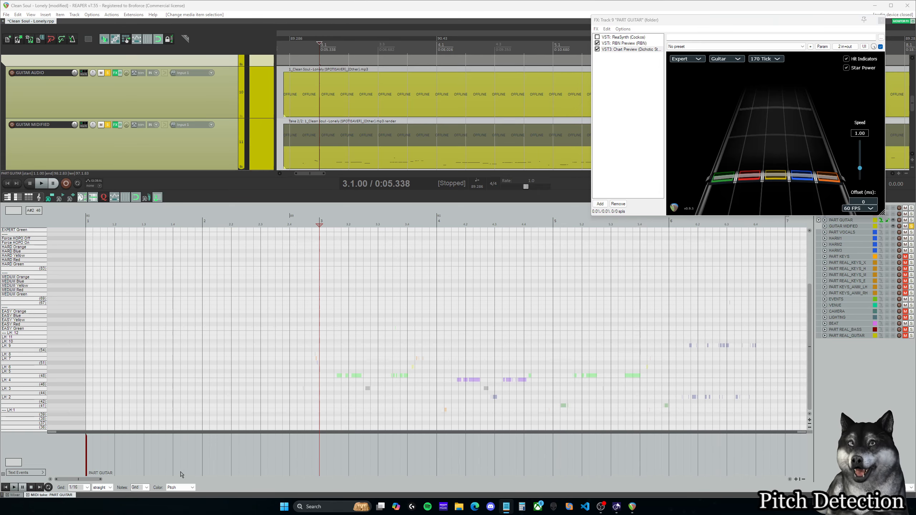
Step: Open GUITAR MIDIFIED's rendered MIDI take for editing, with the edit cursor in measure 4
mouse_move(96, 479)
left_mouse_down()
mouse_move(127, 483)
mouse_move(103, 483)
left_mouse_up()
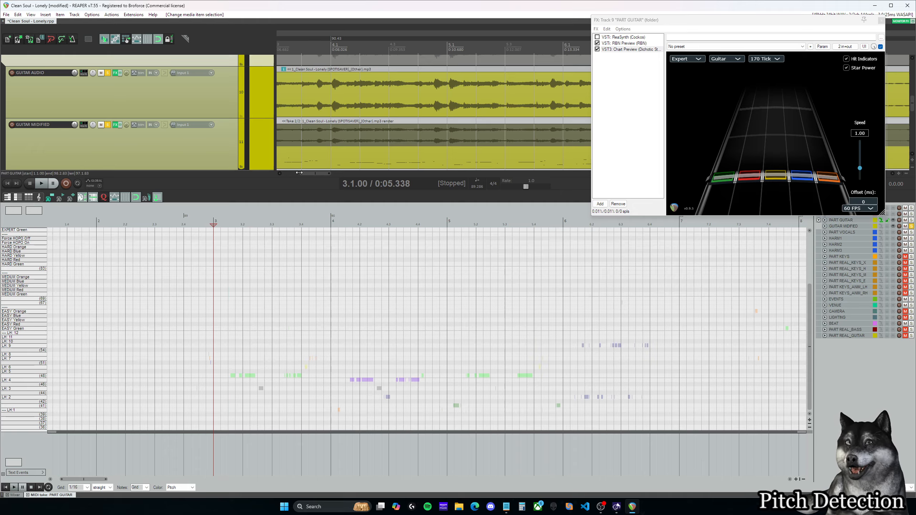
left_click(324, 159)
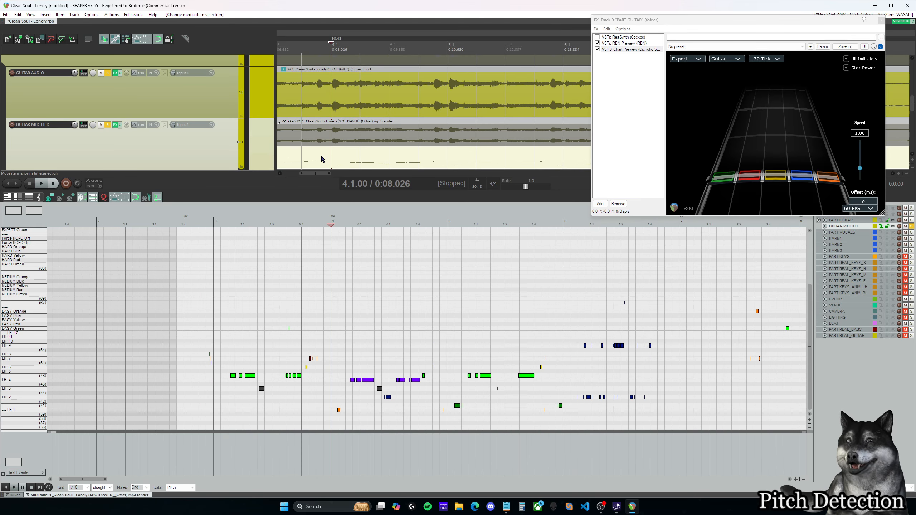
left_click(385, 311)
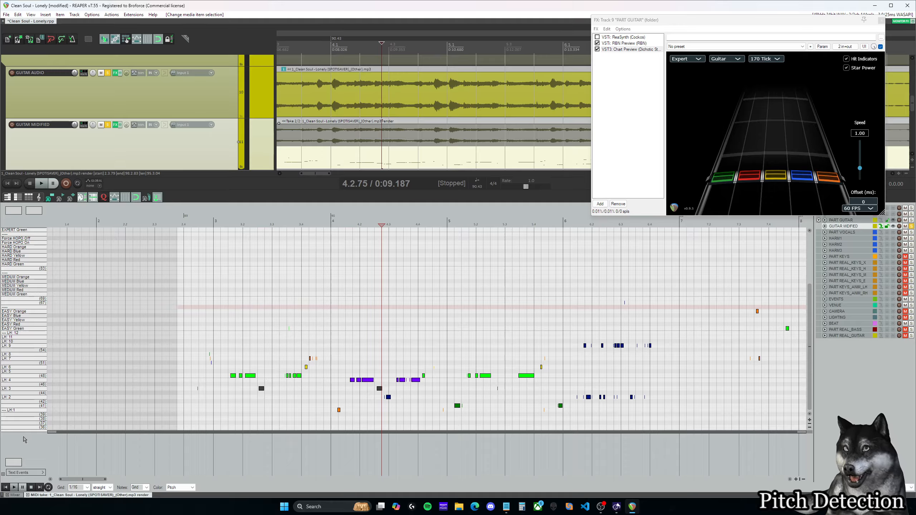
left_click(316, 320)
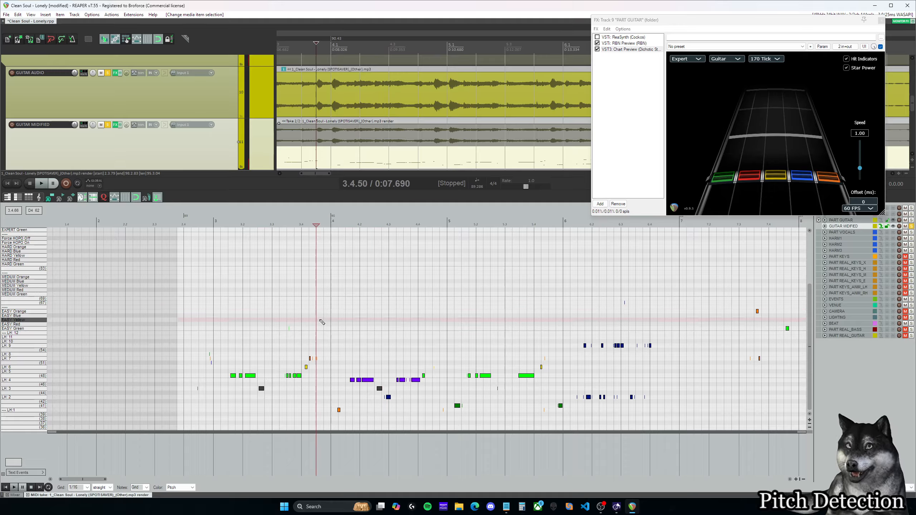
left_click(375, 301)
Step: Select all detected notes in the GUITAR MIDIFIED take and move them up to around the Expert and Hard rows
key("ctrl+a")
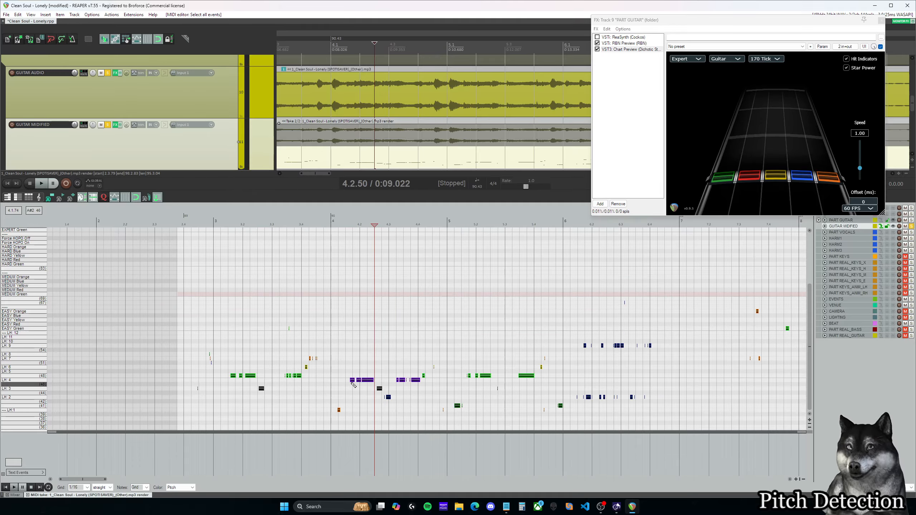
left_click_drag(368, 384, 395, 246)
scroll(31, 254, "up", 3)
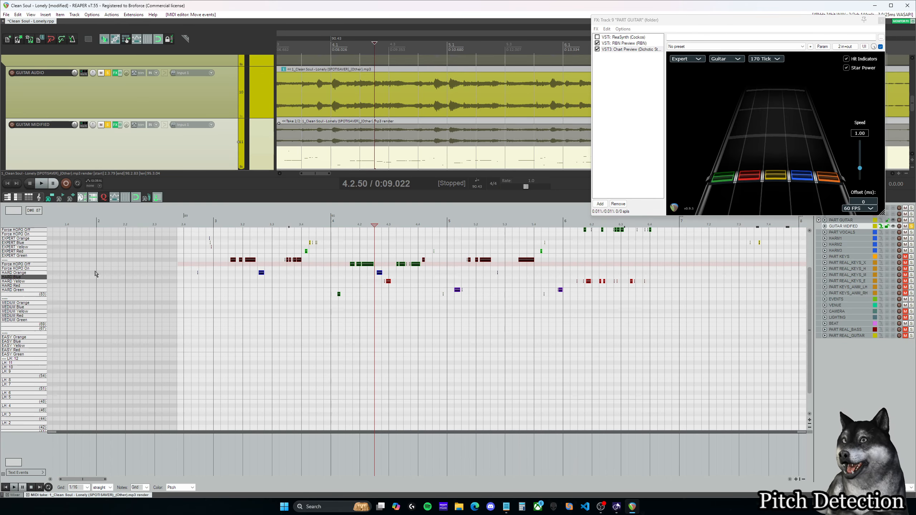
scroll(379, 285, "up", 1)
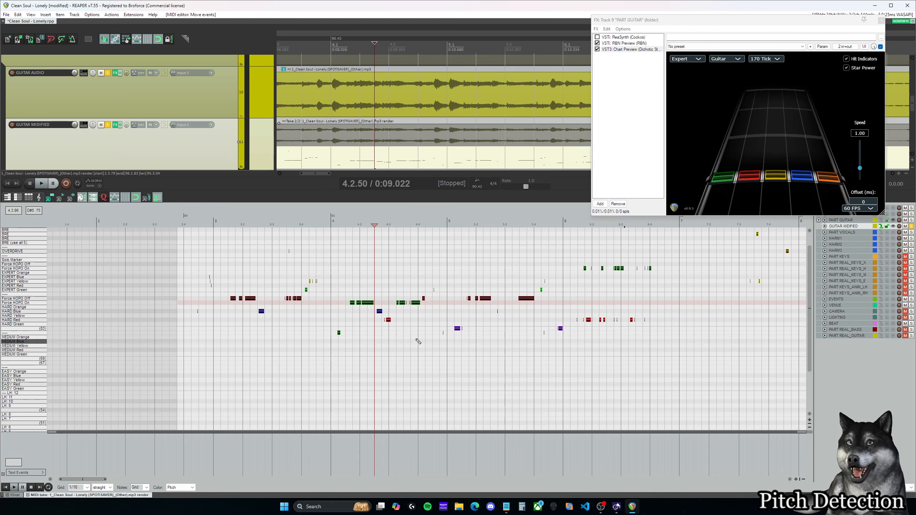
Step: Bring the PART GUITAR item back into the MIDI editor in place of the GUITAR MIDIFIED take
scroll(397, 289, "up", 1)
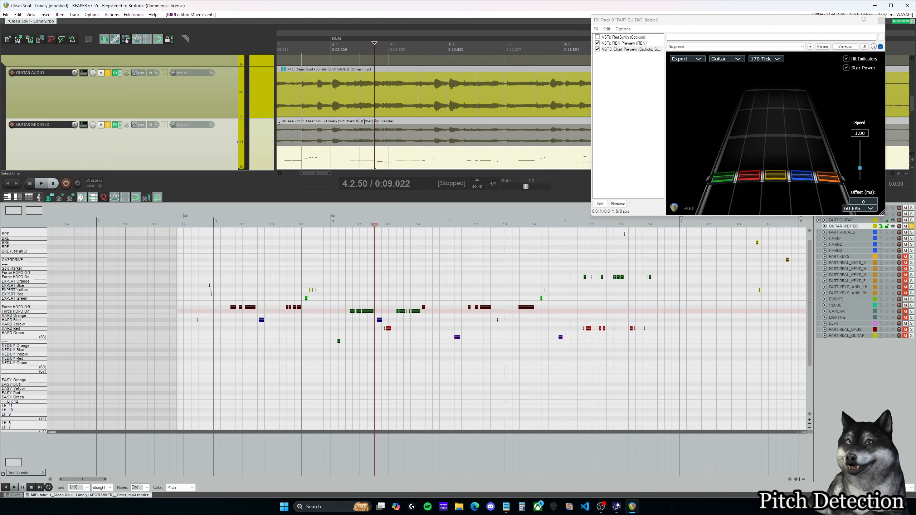
scroll(366, 126, "up", 2)
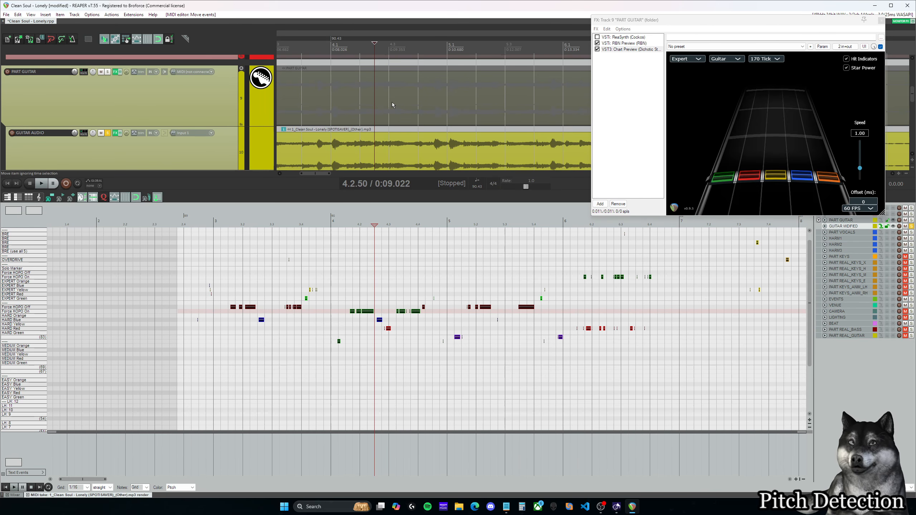
left_click(392, 104)
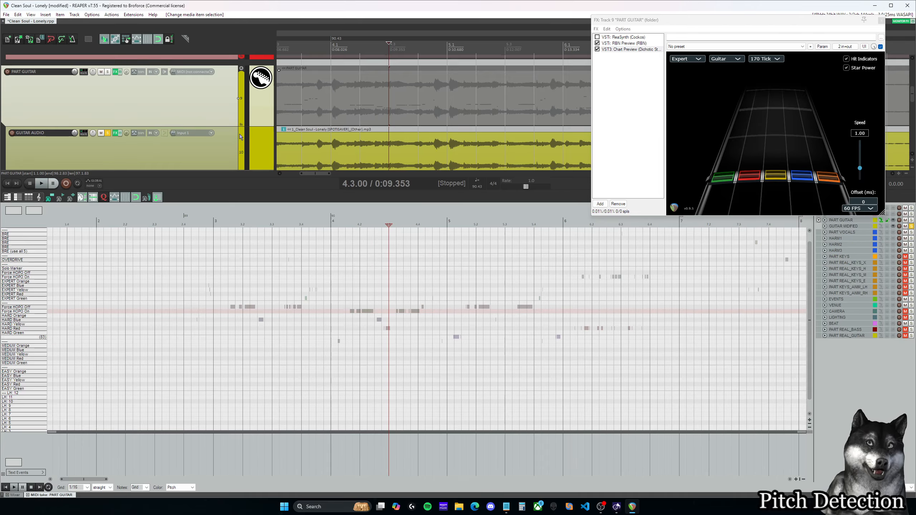
scroll(253, 140, "up", 1)
scroll(164, 121, "down", 3)
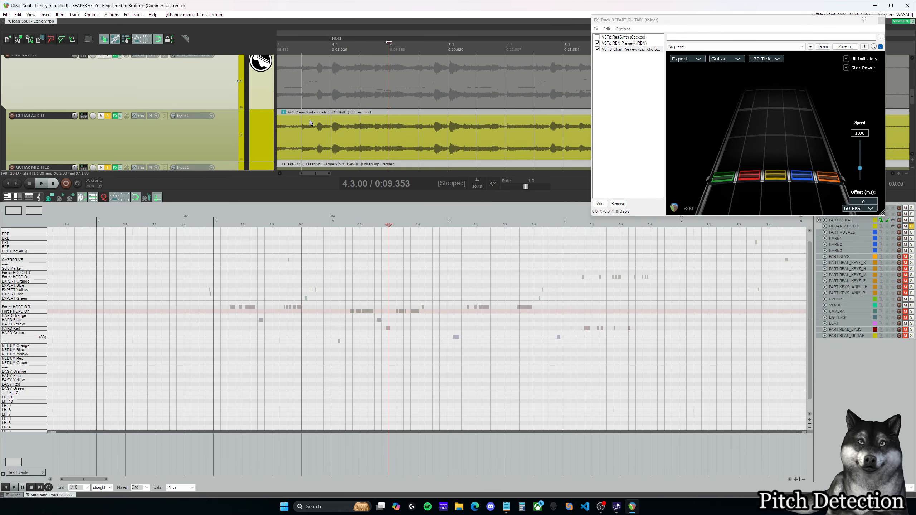
scroll(309, 121, "up", 1)
scroll(309, 120, "down", 1)
scroll(309, 121, "up", 3)
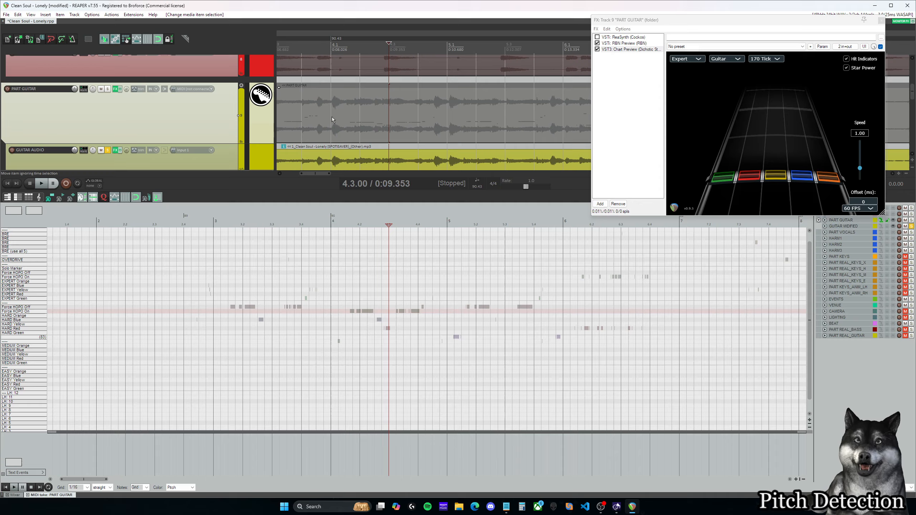
left_click(333, 164)
scroll(331, 152, "down", 1)
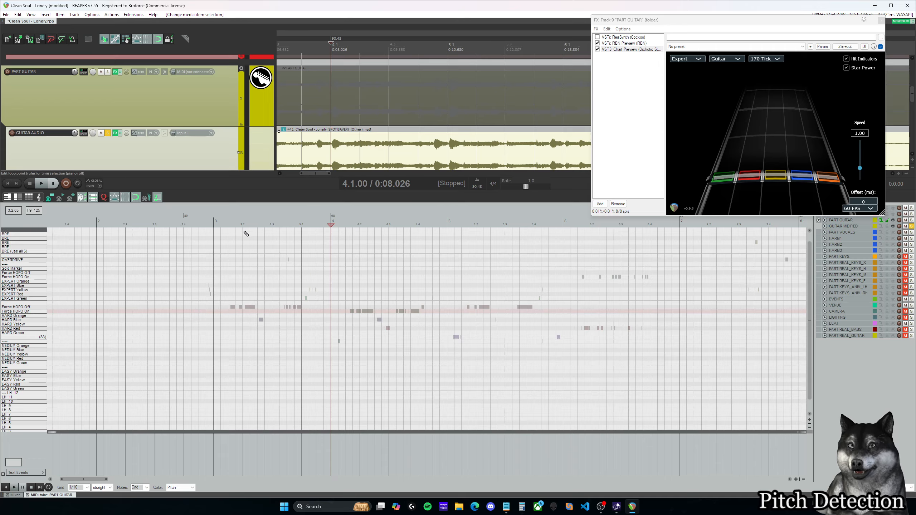
Step: Set the edit cursor to the start of measure 3 and frame the opening measures of PART GUITAR
left_click(219, 224)
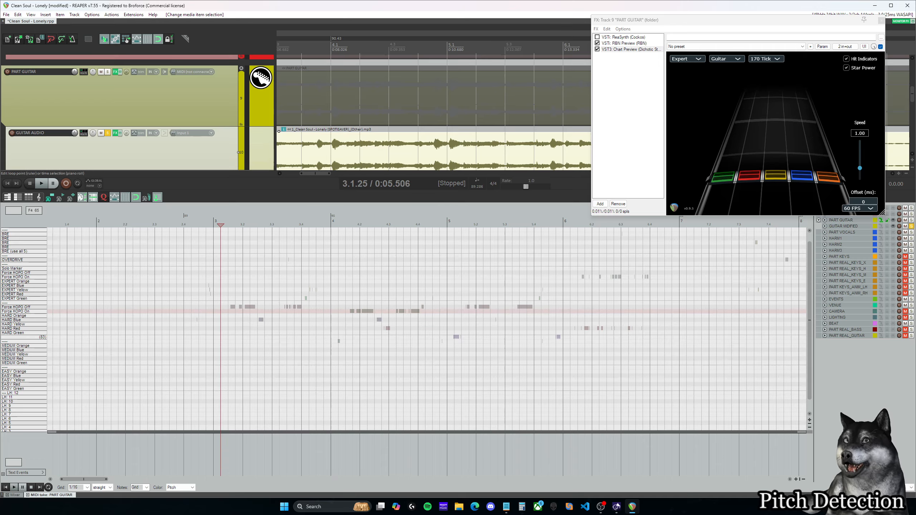
key("alt+Tab")
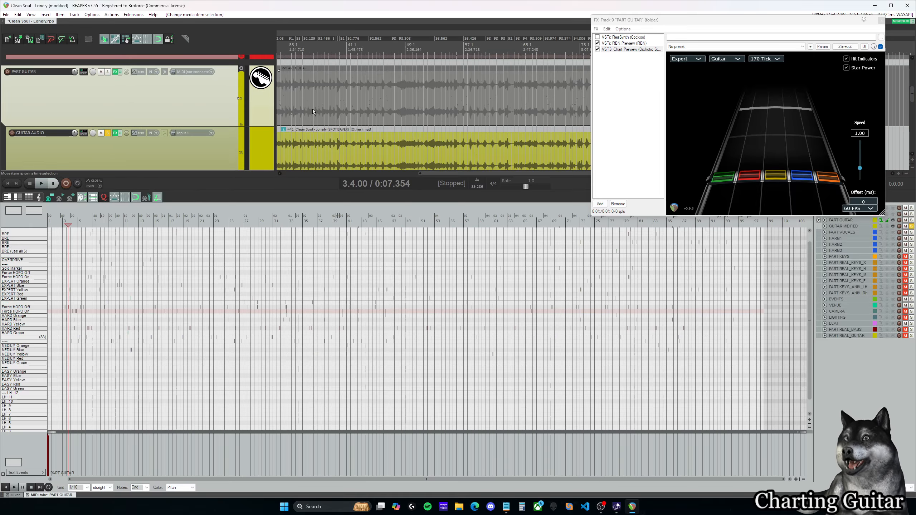
left_click_drag(433, 173, 291, 173)
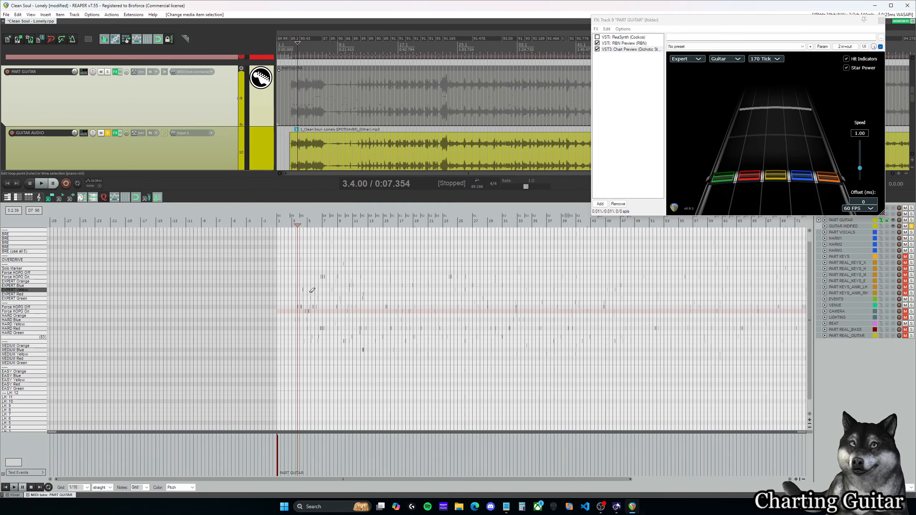
scroll(314, 294, "up", 4)
scroll(314, 294, "up", 3)
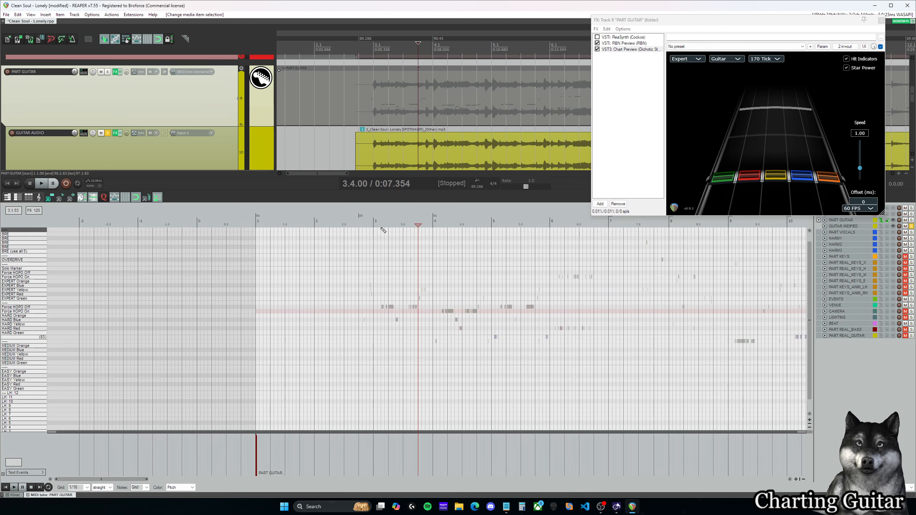
left_click(373, 224)
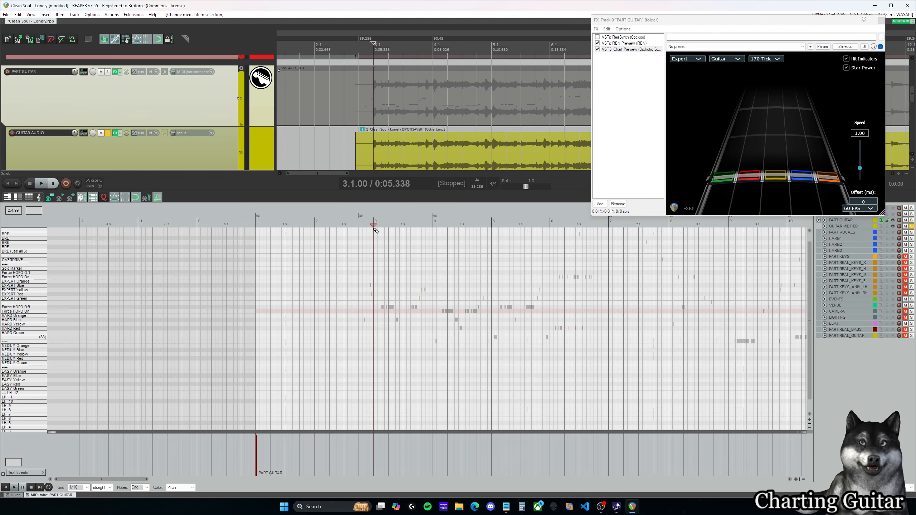
Step: Play the guitar from measure 3 and draw the first Expert Yellow note at about 3.1.50 in PART GUITAR
scroll(381, 305, "up", 1)
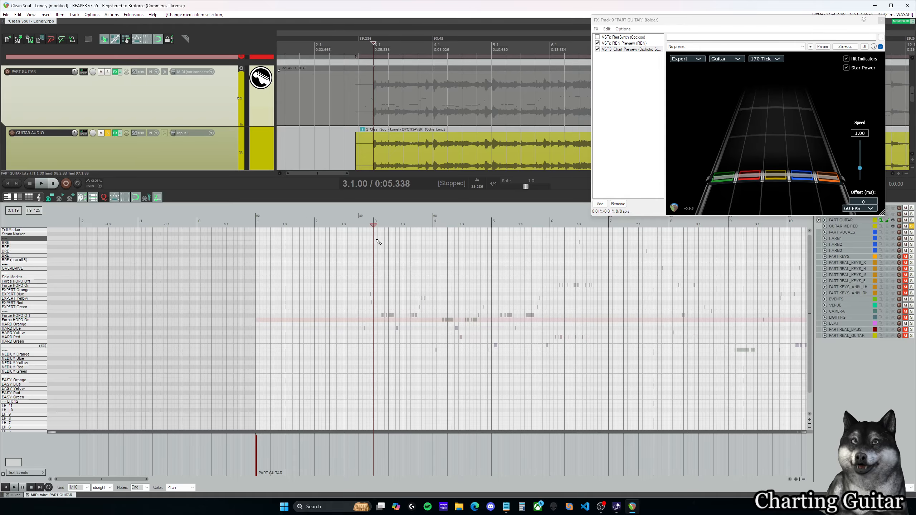
key("space")
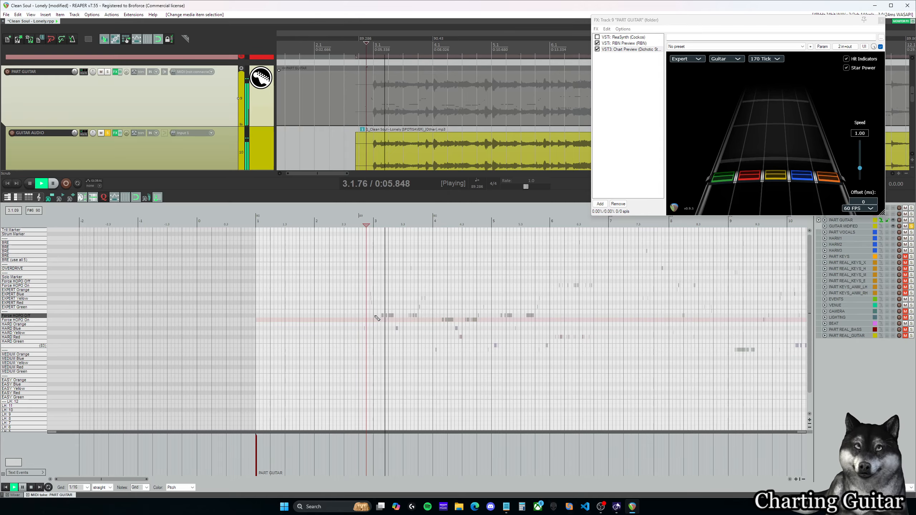
key("ctrl+space")
scroll(410, 297, "up", 3)
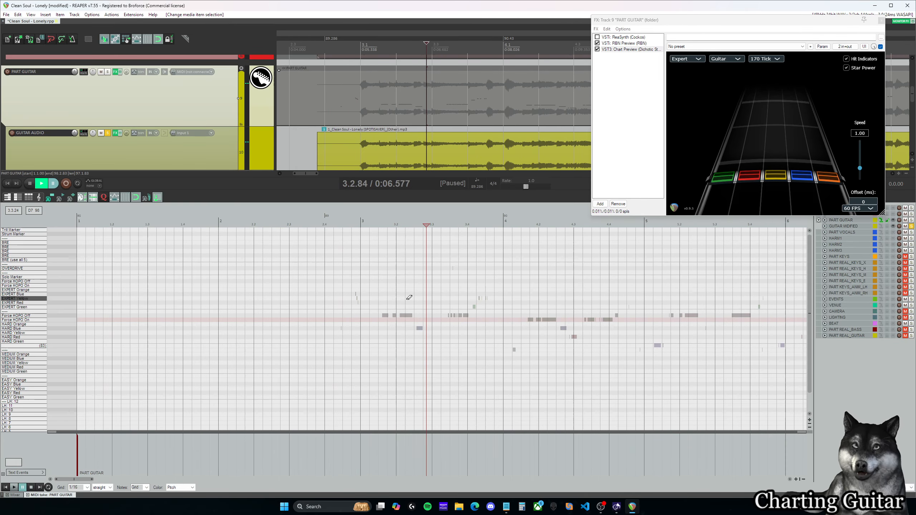
left_click(361, 223)
key("space")
key("space")
left_click_drag(382, 317, 387, 301)
Step: Replay the audio around the Expert Yellow note, set the grid to 1/32 and shorten the note to one grid division
left_click(361, 256)
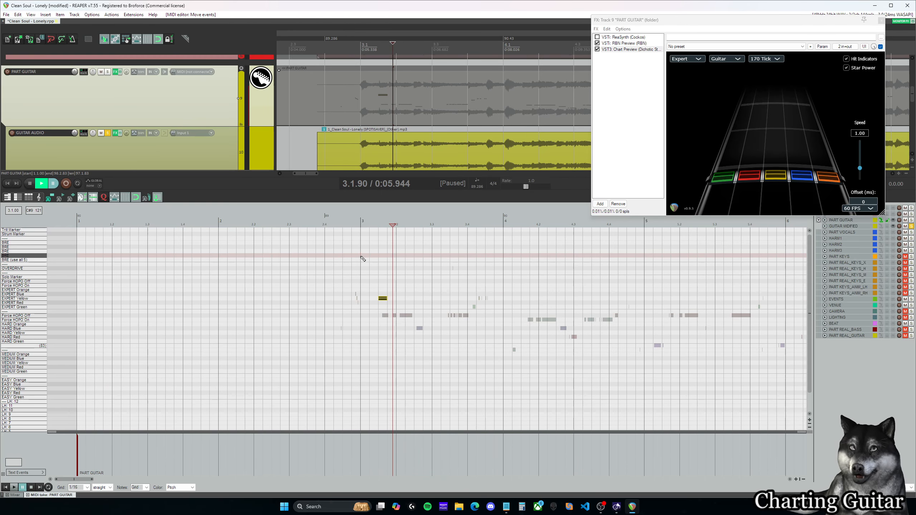
key("space")
key("space")
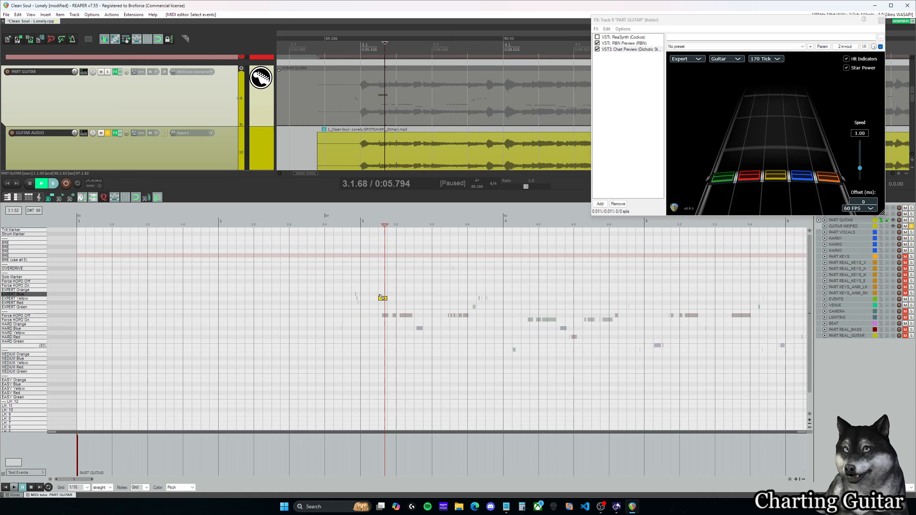
left_click(380, 295)
key("space")
key("space")
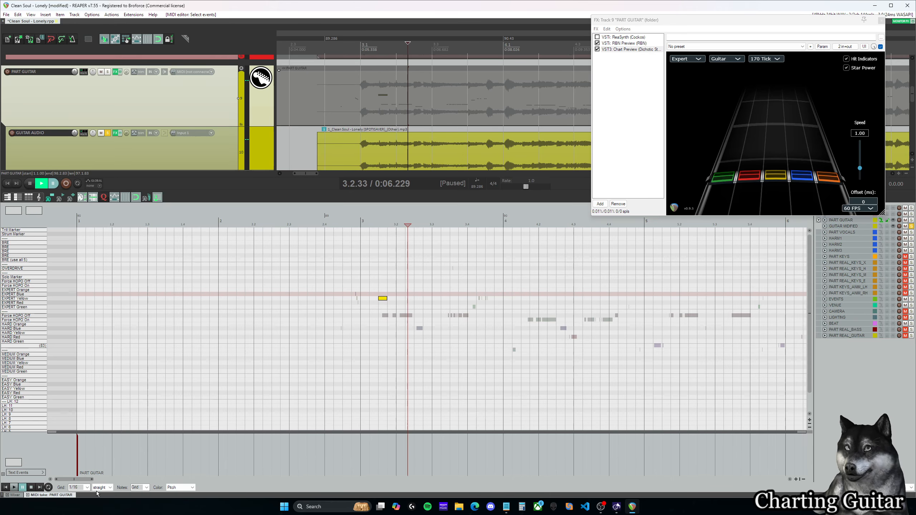
left_click(87, 487)
left_click(81, 450)
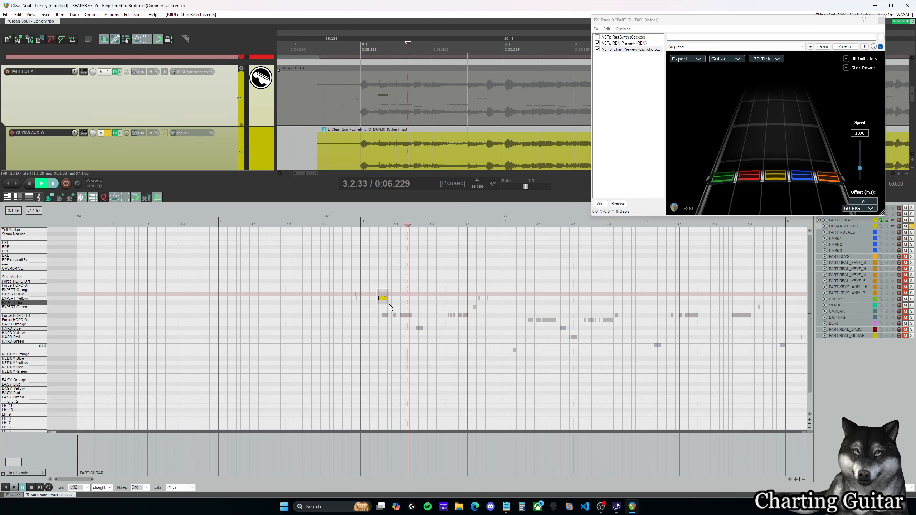
left_click_drag(387, 299, 382, 299)
Step: Replay from the Expert Yellow note and add two more 1/32 Expert Yellow notes directly after it
left_click(380, 290)
key("space")
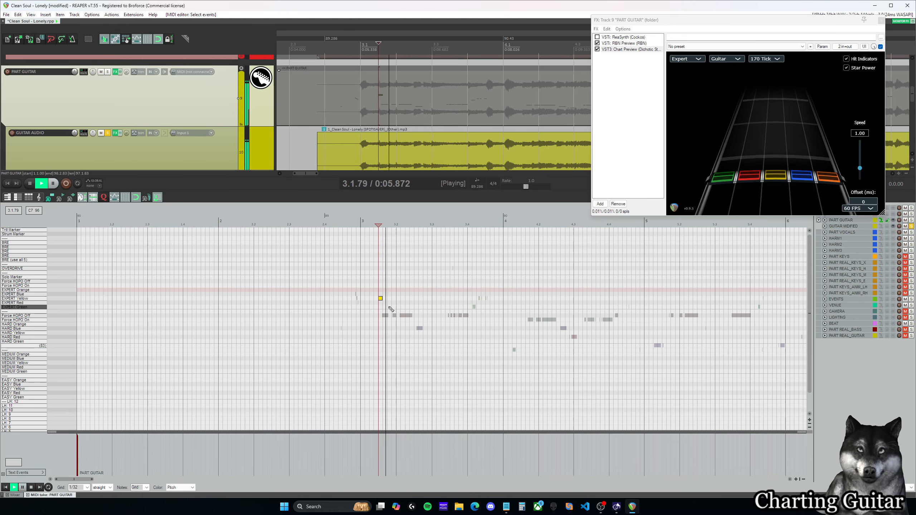
key("space")
left_click(384, 299)
left_click(389, 299)
left_click(363, 287)
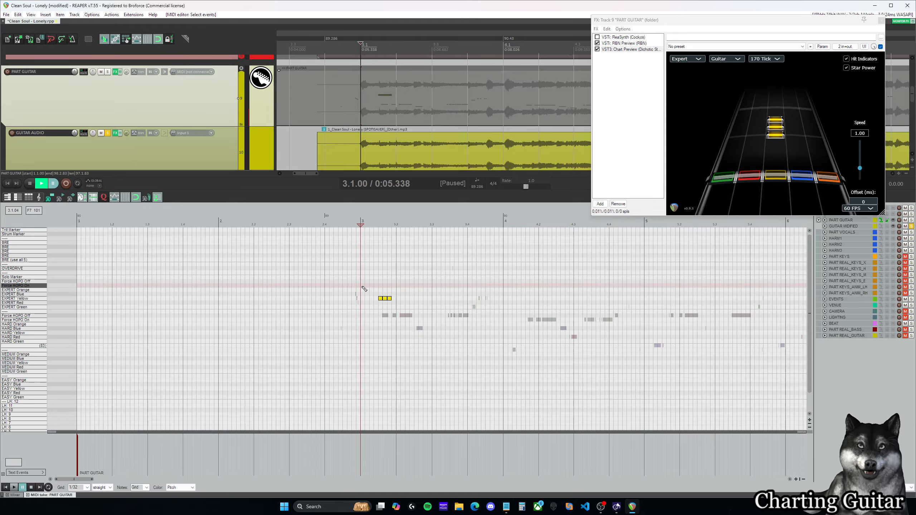
Step: Play from the three yellow notes, then add an Expert Yellow note at 3.2.00 and an Expert Red note at about 3.2.25
left_click_drag(86, 480, 93, 480)
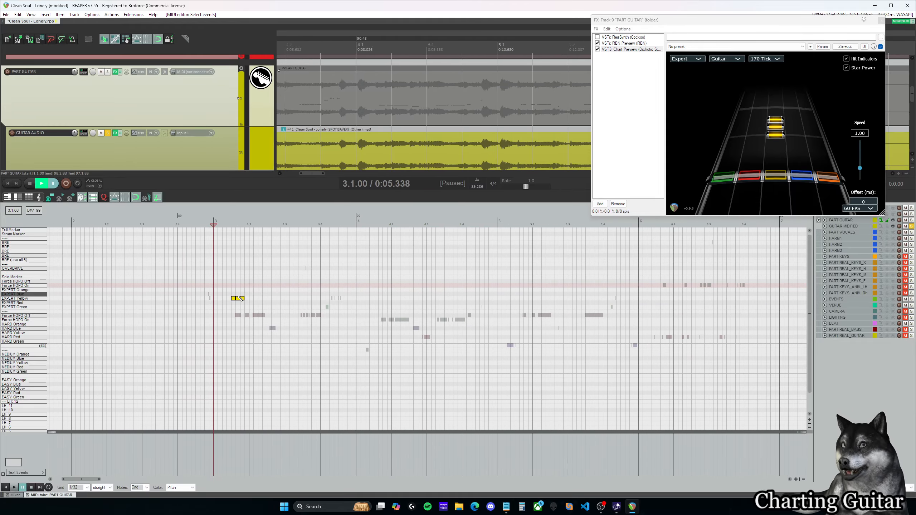
left_click(232, 287)
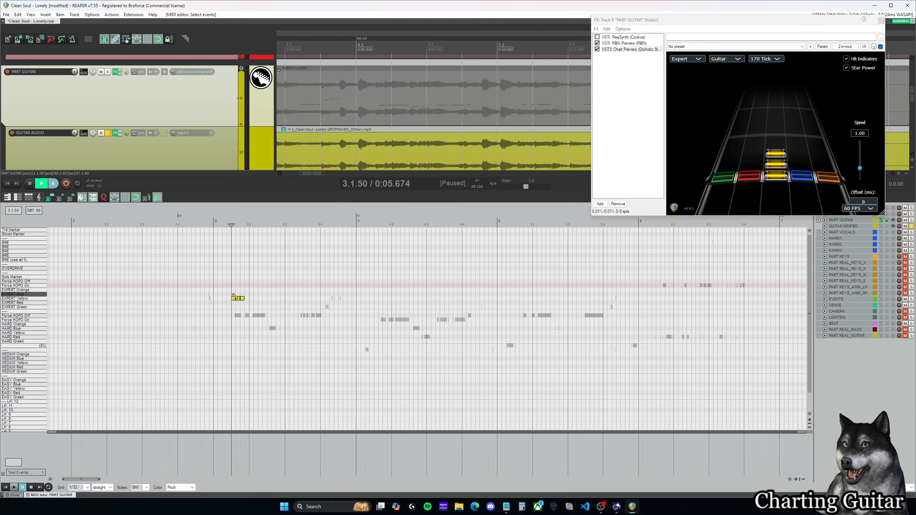
key("space")
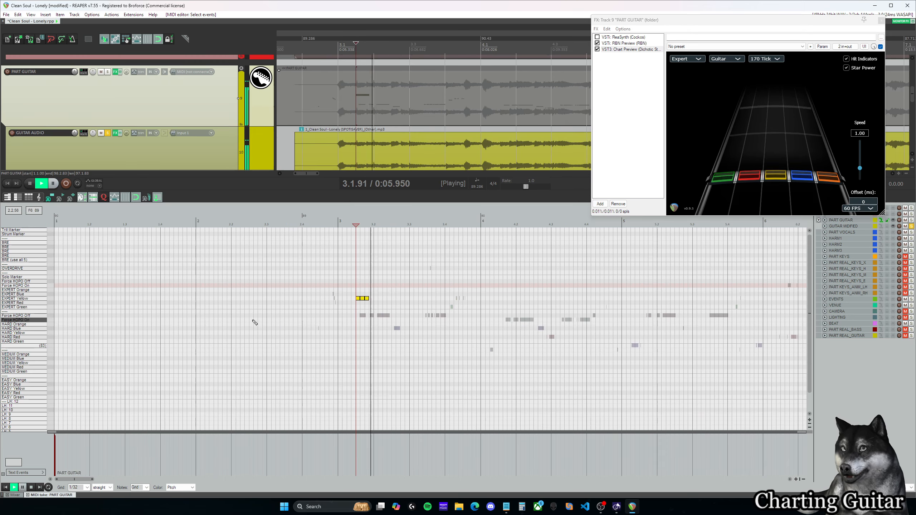
key("space")
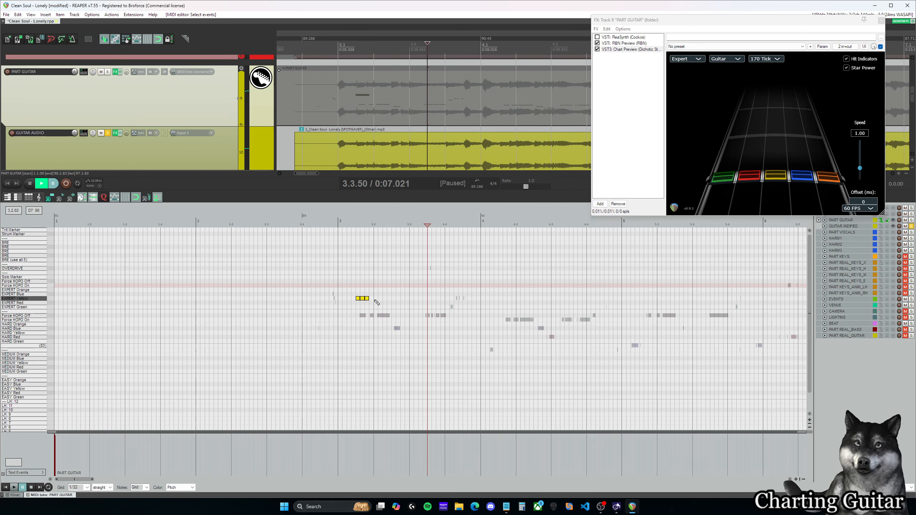
left_click(375, 299)
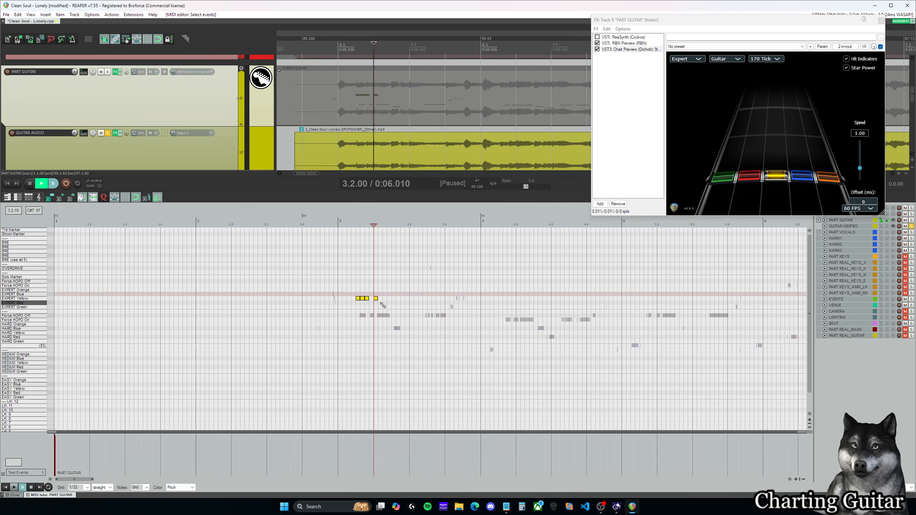
left_click(385, 302)
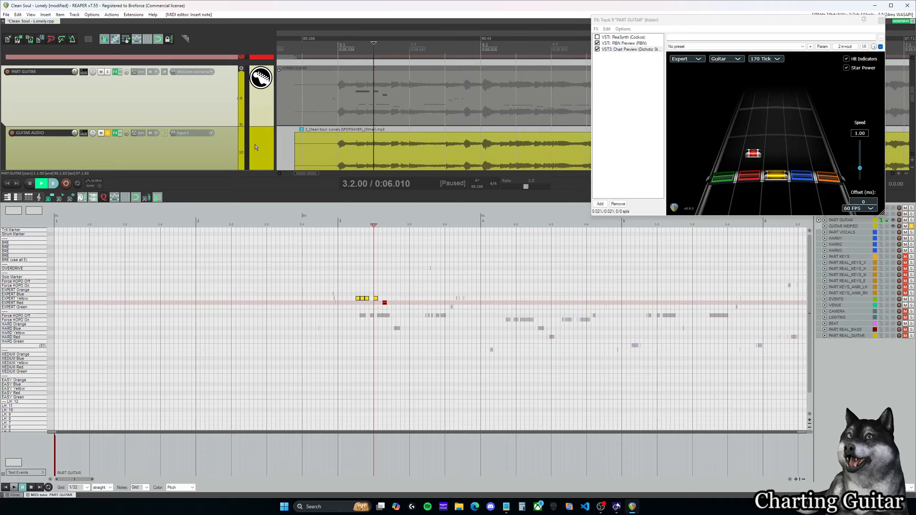
Step: Make the GUITAR AUDIO and PART GUITAR tracks taller, and move the chart preview's FX window slightly upward
scroll(357, 127, "down", 2)
left_click_drag(221, 152, 221, 171)
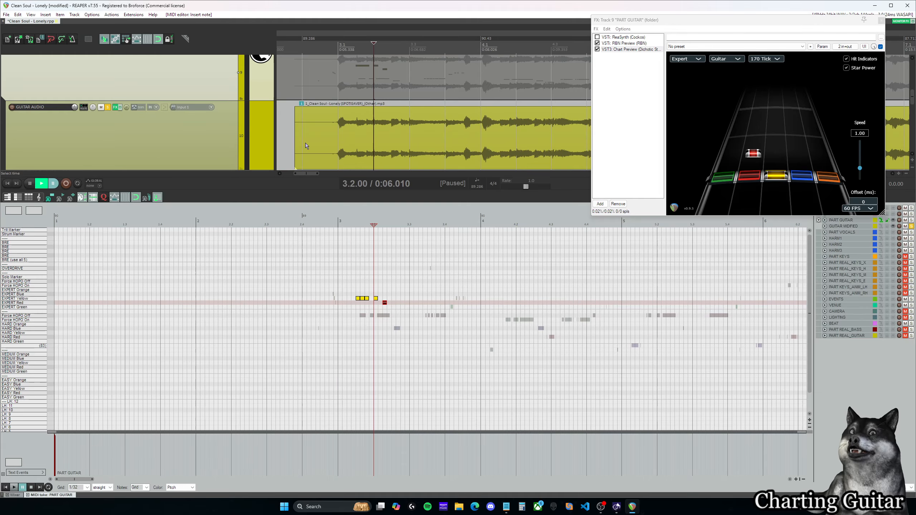
scroll(223, 119, "up", 1)
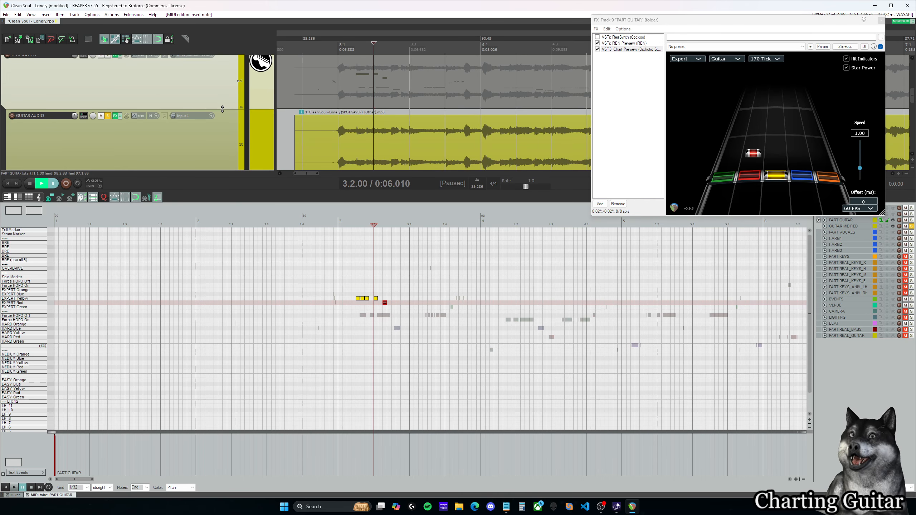
left_click_drag(222, 109, 222, 142)
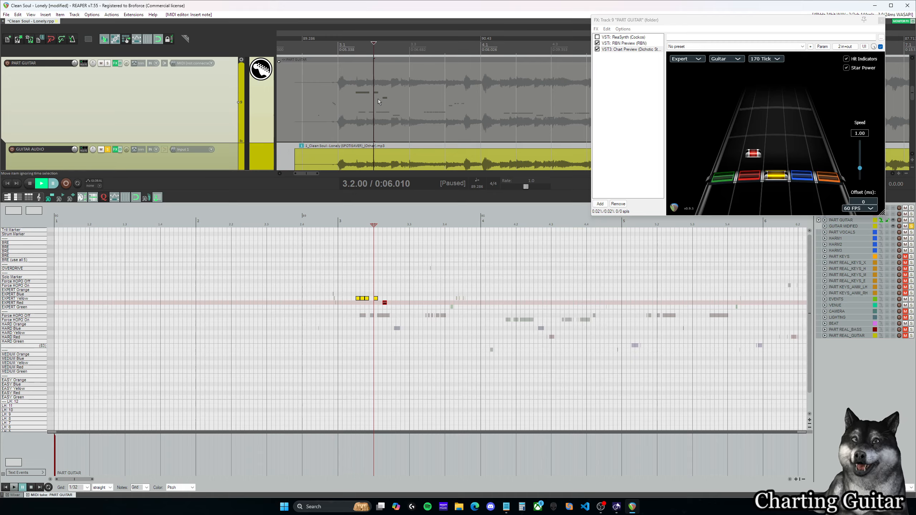
scroll(397, 125, "down", 2)
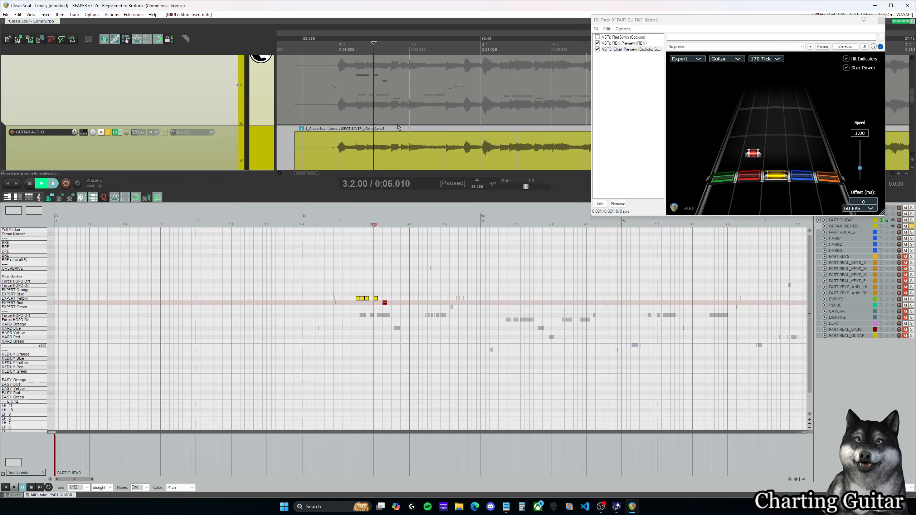
scroll(406, 143, "down", 1)
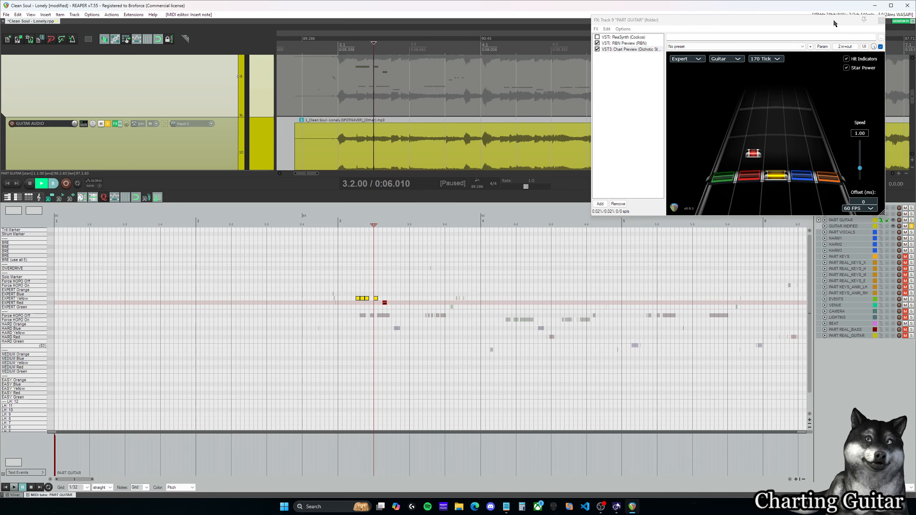
mouse_move(828, 23)
left_mouse_down()
mouse_move(525, 51)
mouse_move(243, 15)
mouse_move(624, 40)
mouse_move(833, 16)
left_mouse_up()
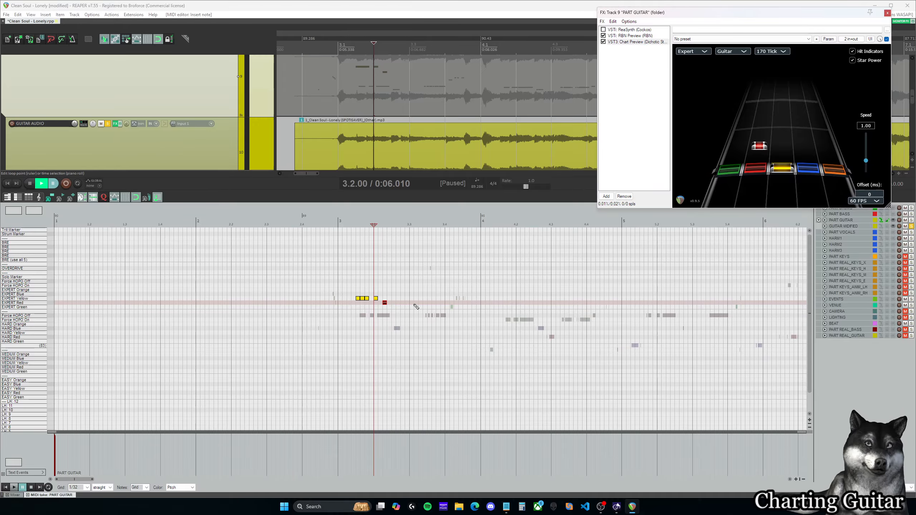
Step: Replay from beat 3.2, add an Expert Red note at about 3.2.50 and an Expert Yellow at 3.3.00, and return the cursor near measure 3's start
key("space")
key("space")
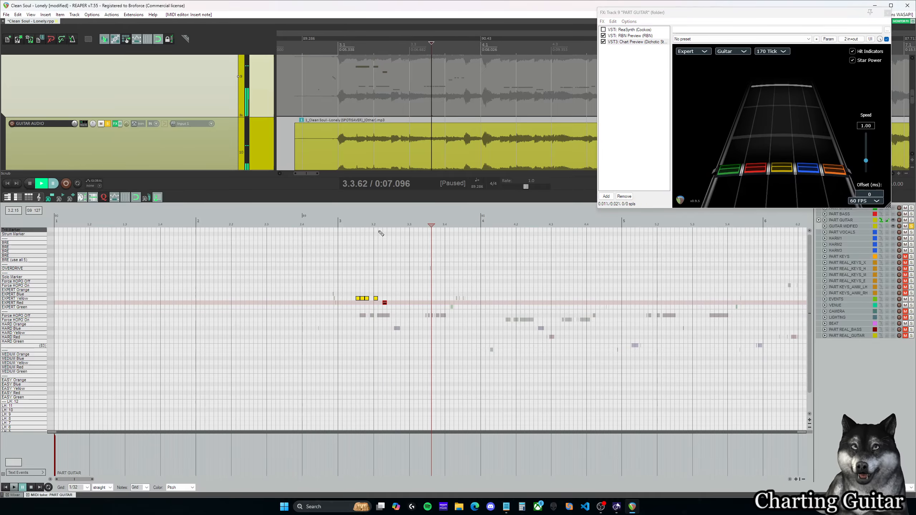
left_click(373, 226)
key("space")
key("space")
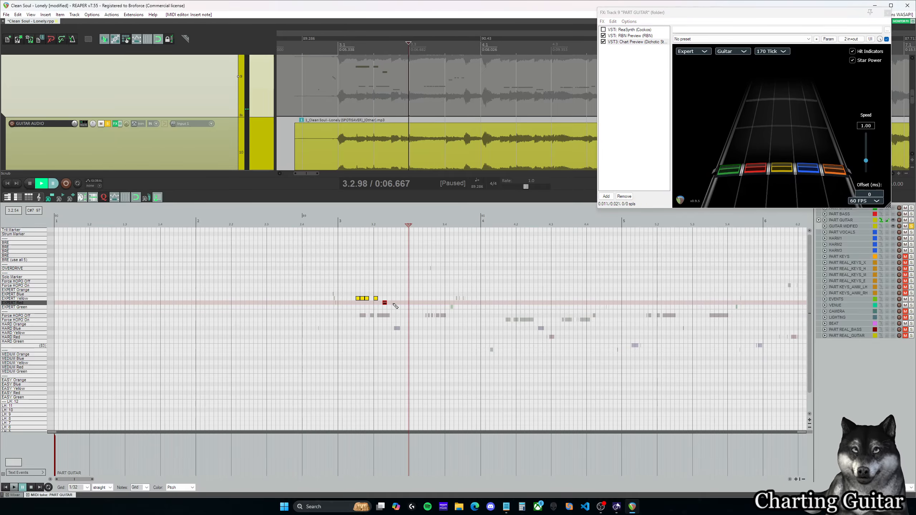
left_click(411, 298)
left_click(343, 222)
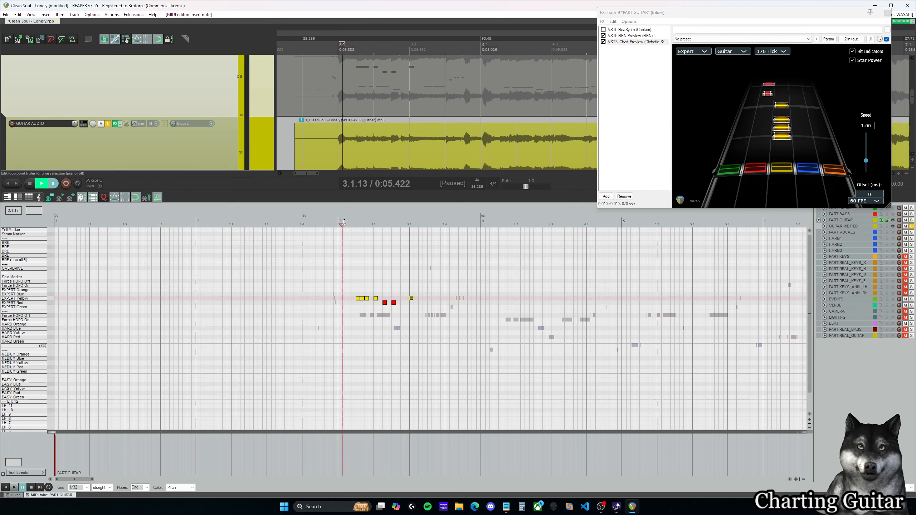
Step: Play from measure 3 into beat 3.2, then set the chart preview to 144 FPS with an offset of 110 ms
key("space")
key("space")
left_click(866, 201)
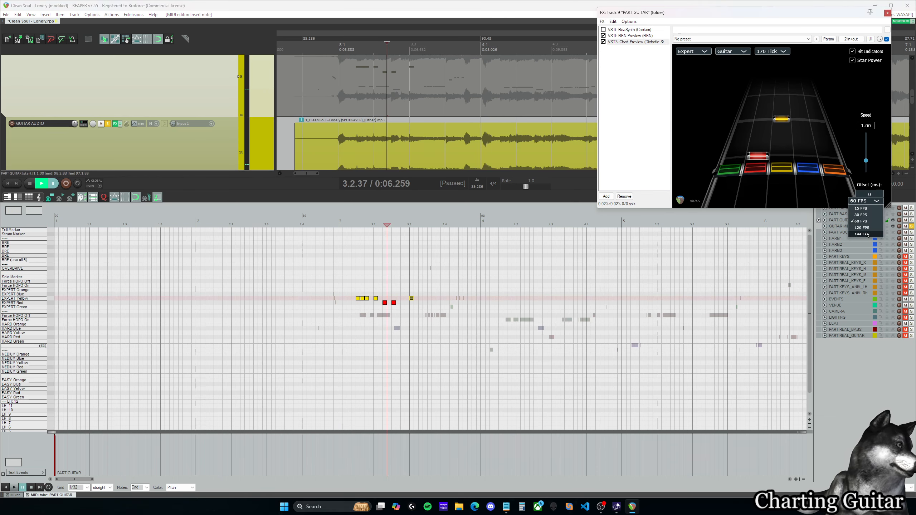
left_click(867, 235)
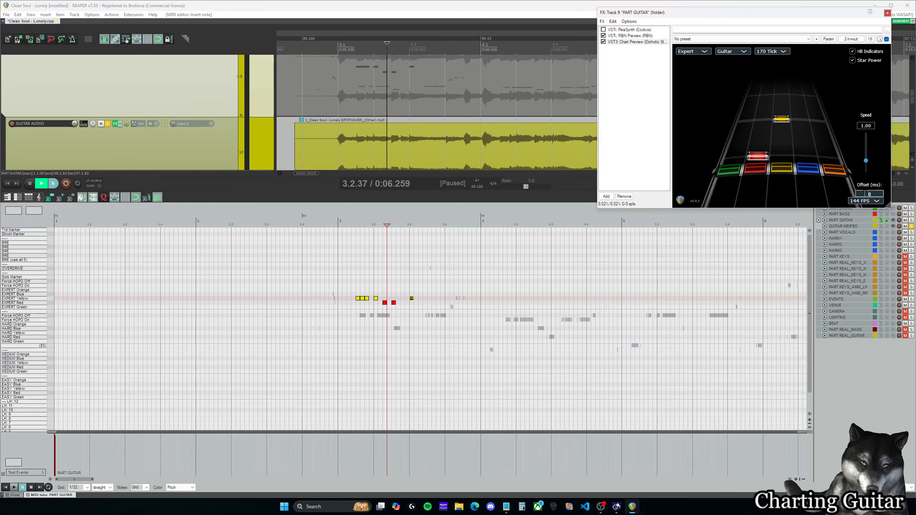
Step: Replay from just before the first Expert Yellow note and delete the middle one of the three adjacent 1/32 yellow notes
left_click(352, 225)
key("space")
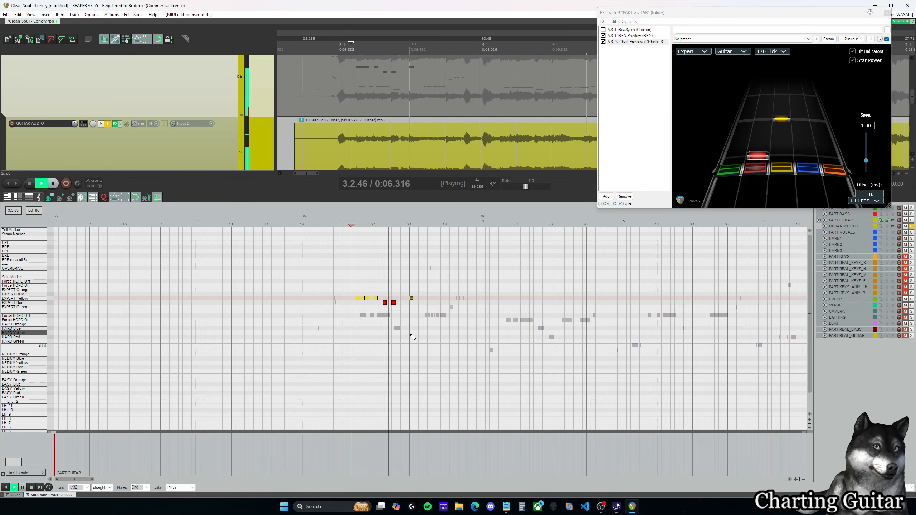
key("space")
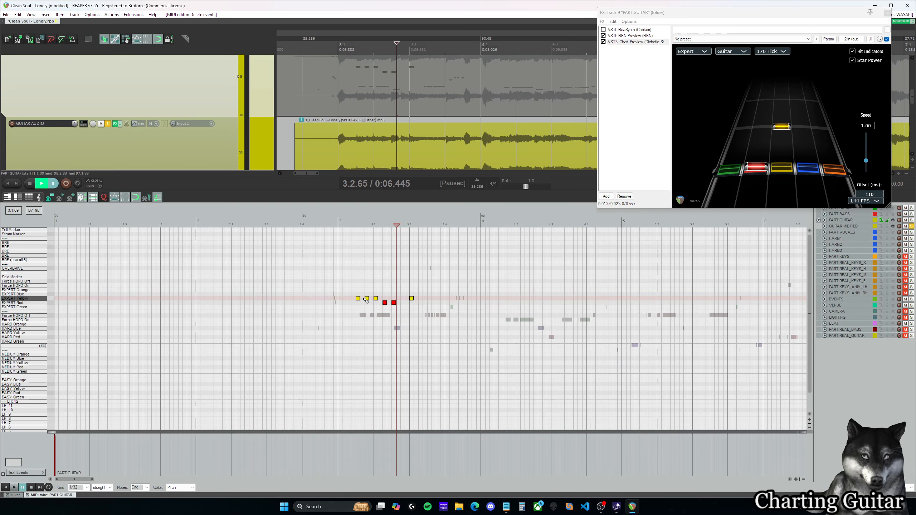
scroll(403, 283, "up", 2)
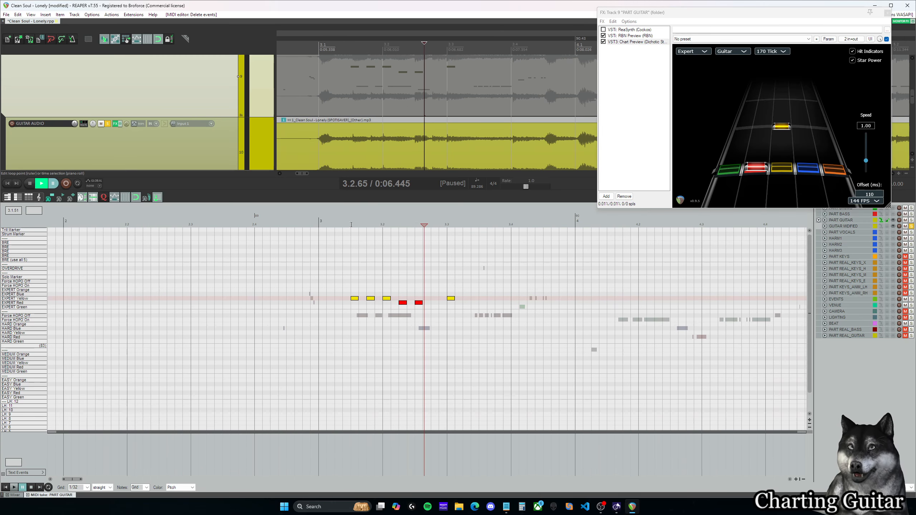
Step: Replay the phrase, move the two Expert Red notes to 3.2.50 and 3.2.75, and play it again to check the timing
left_click(351, 224)
scroll(401, 268, "up", 2)
key("space")
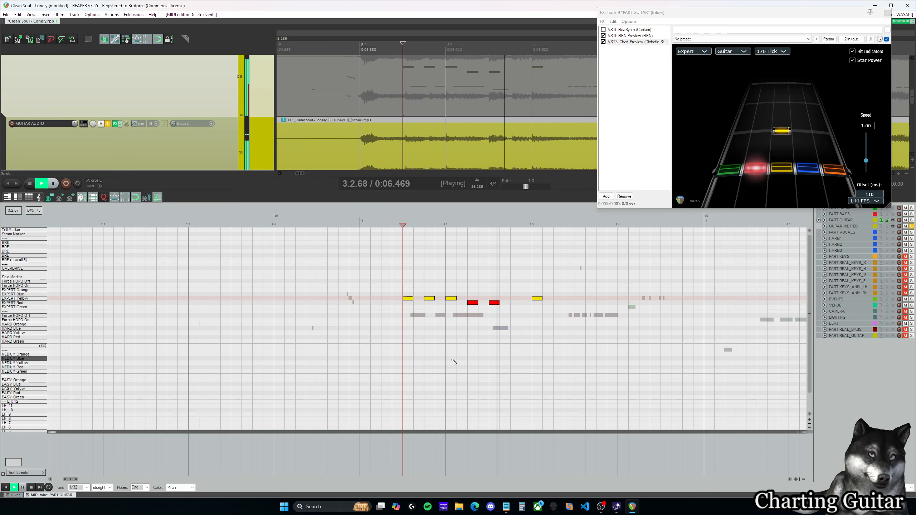
key("space")
left_click_drag(463, 311, 503, 300)
left_click_drag(472, 303, 495, 303)
left_click(397, 217)
key("space")
key("space")
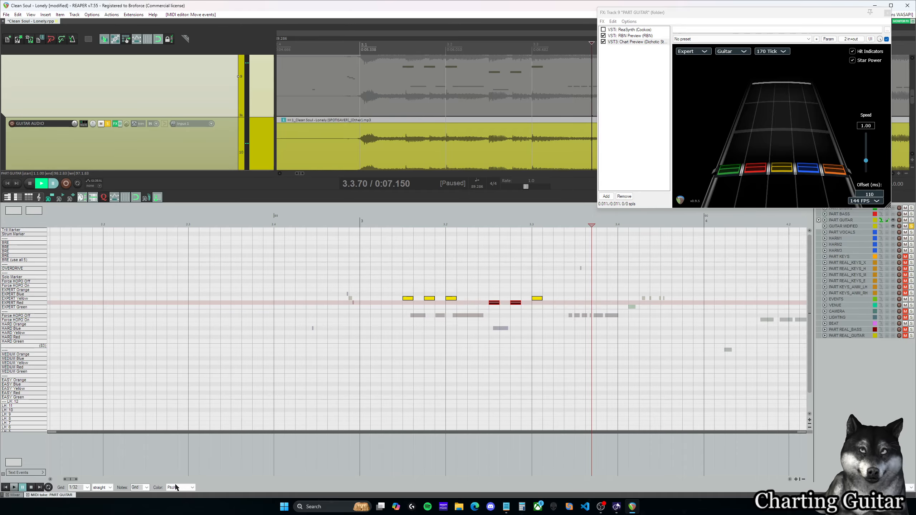
Step: Play from 3.3.00 to the end of measure 3 and add an Expert Blue note at 3.4.00
left_click_drag(76, 481, 81, 481)
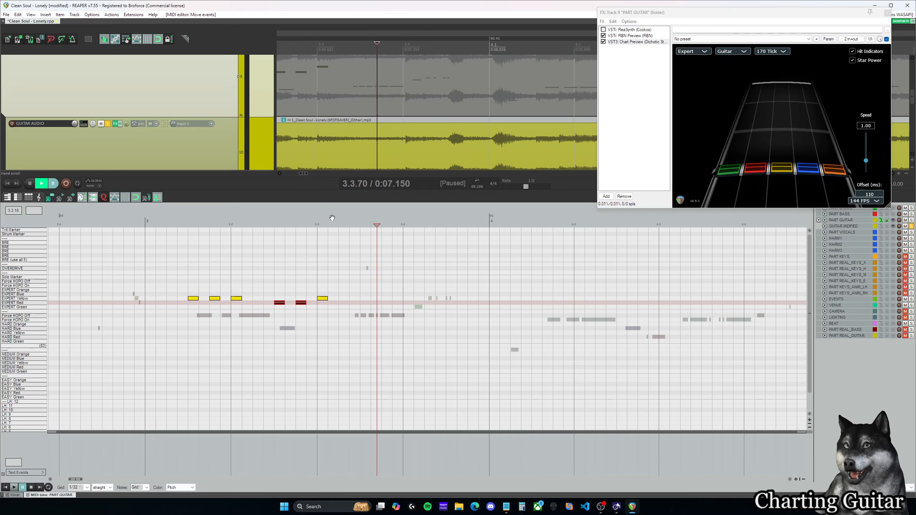
left_click(316, 225)
key("space")
key("space")
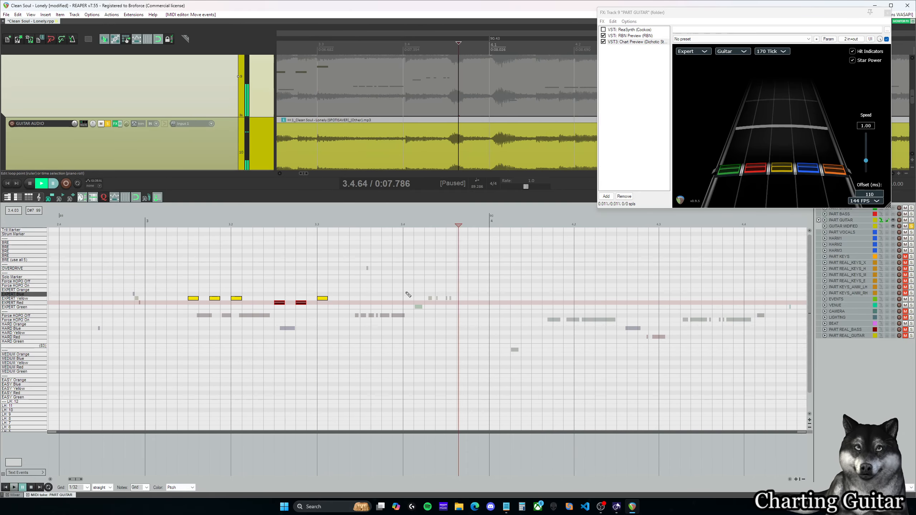
left_click(410, 294)
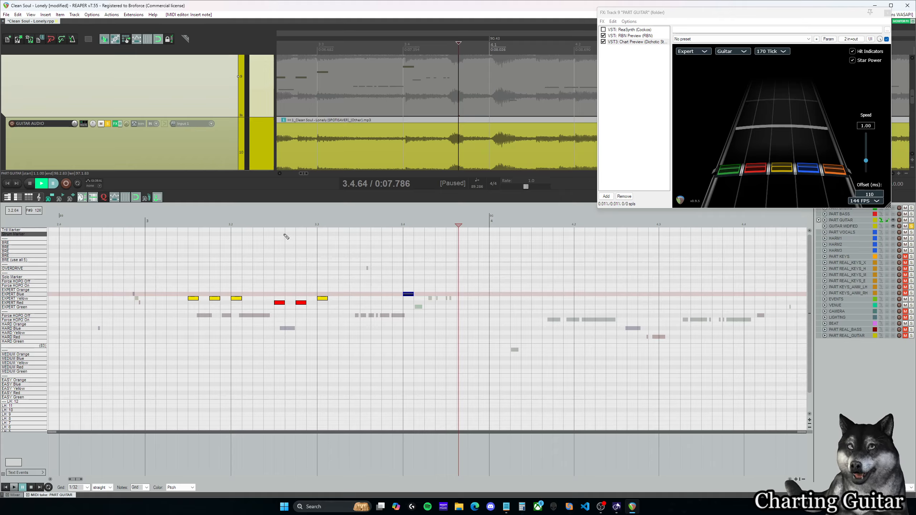
Step: Replay from 3.3.00, extend the Expert Yellow note there to end at 3.3.88, and check the gap before the blue note
left_click(320, 224)
key("space")
key("space")
left_click(324, 299)
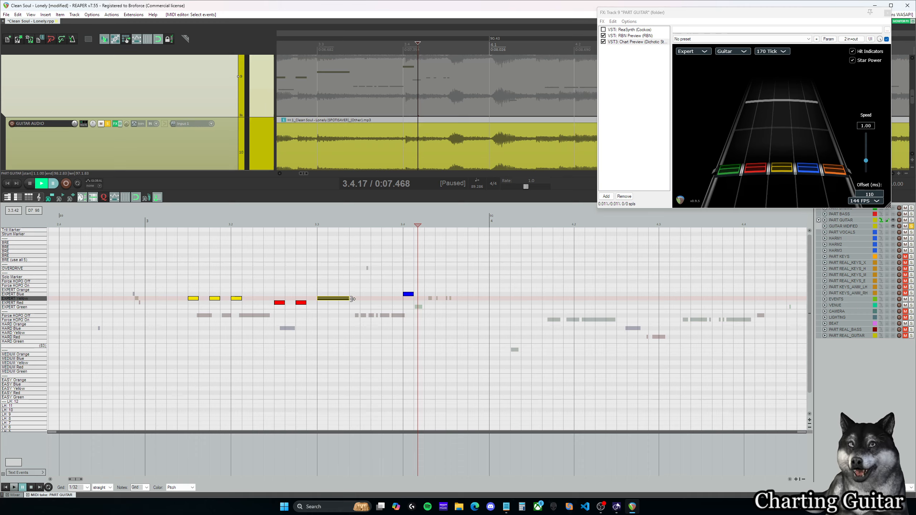
left_click(390, 299)
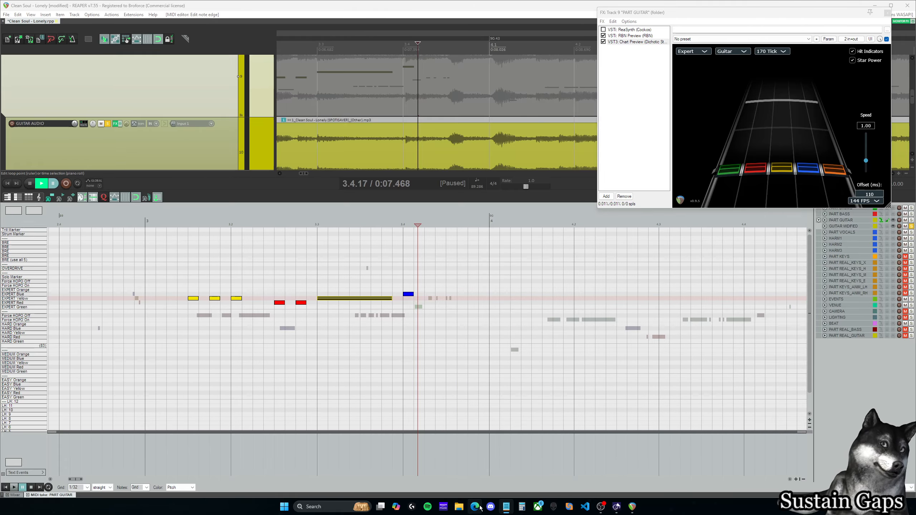
left_click(392, 224)
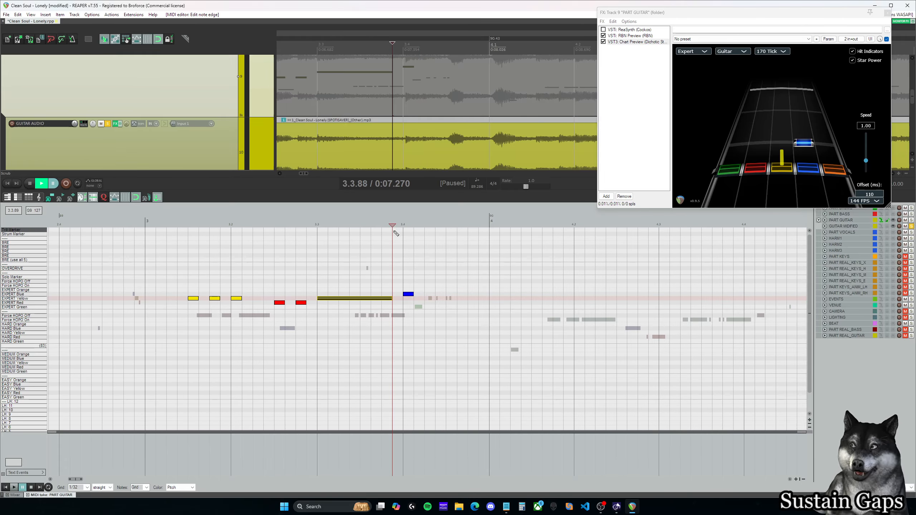
left_click(404, 285)
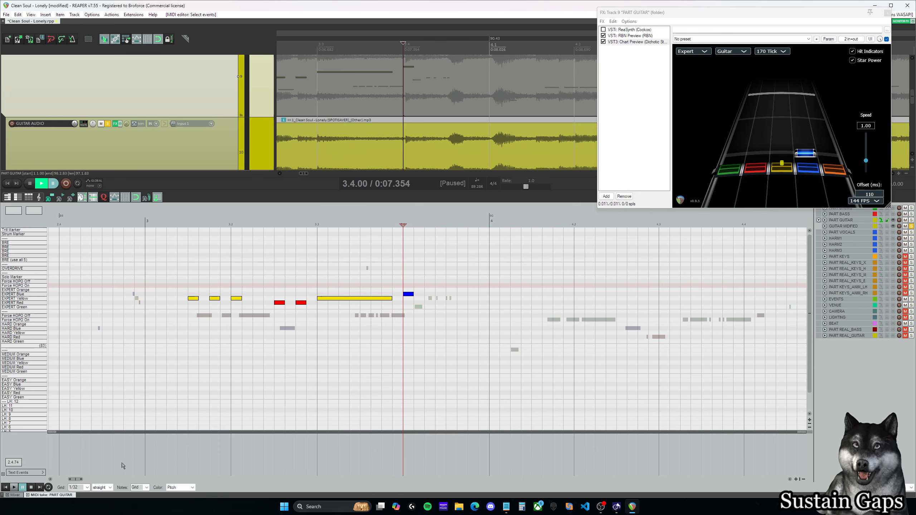
Step: Set the grid to 1/16, replay from 3.1.50, and extend the Expert Yellow note at 3.2.00 to about 3.2.25
left_click(87, 487)
left_click(83, 455)
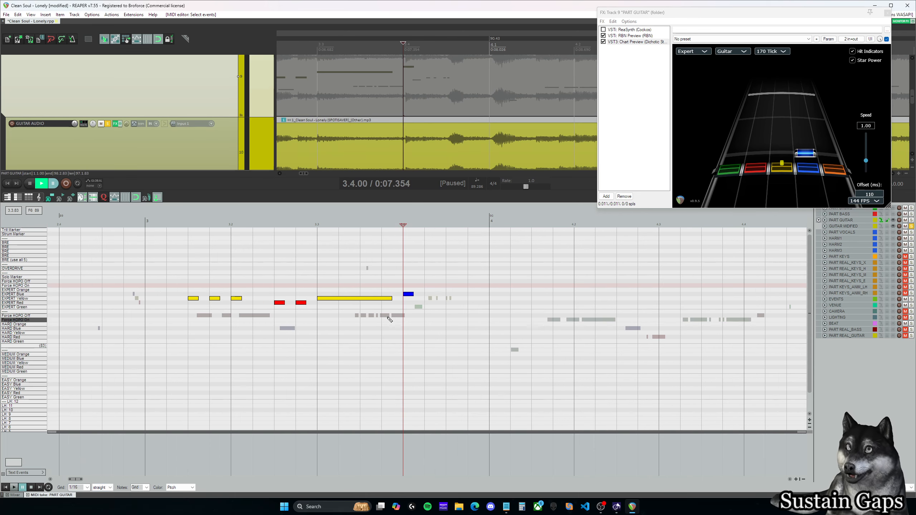
left_click(87, 487)
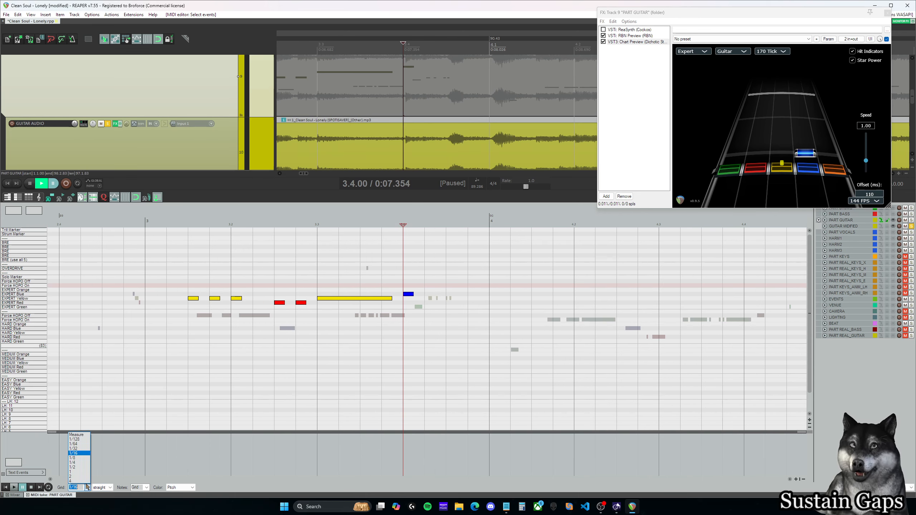
left_click(218, 222)
left_click(187, 221)
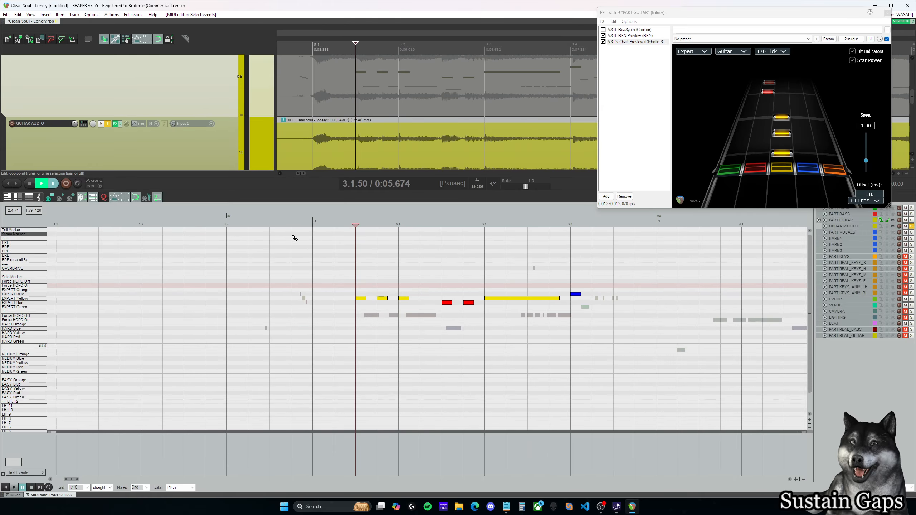
key("space")
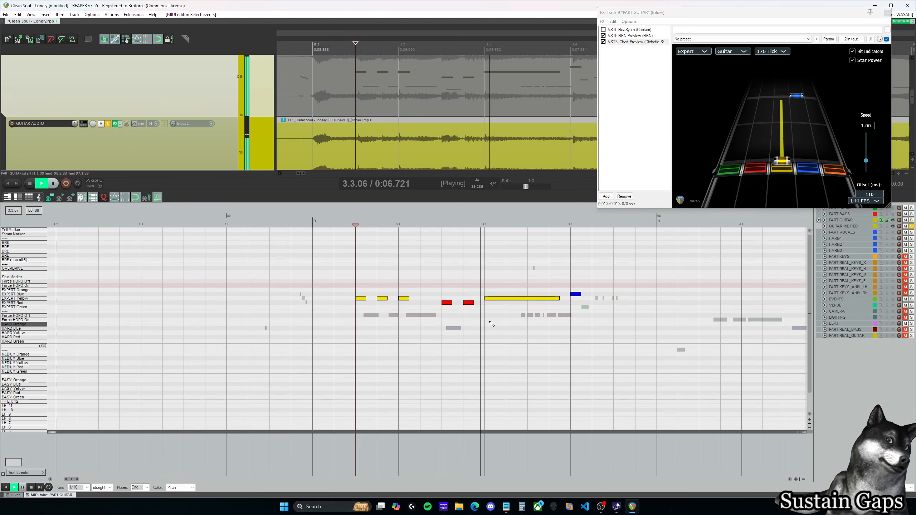
key("ctrl+space")
left_click_drag(409, 299, 419, 299)
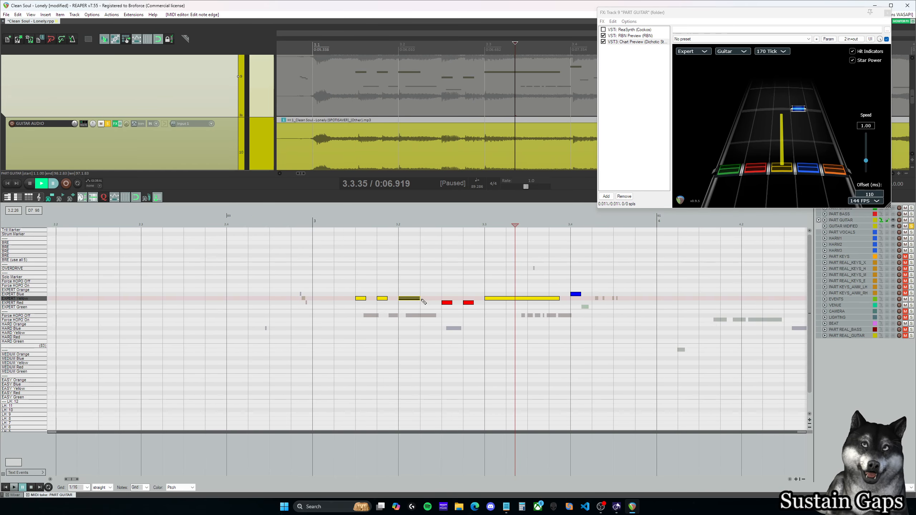
Step: Replay from 3.1.50 into measure 4, then extend the Expert Blue note at 3.4.00 to about 3.4.75
left_click(356, 222)
key("XF86AudioRaiseVolume")
key("space")
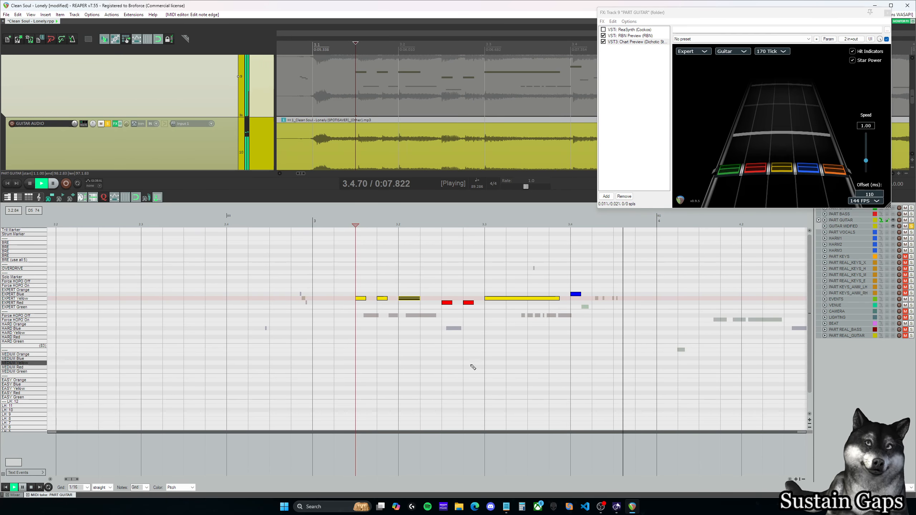
key("ctrl+space")
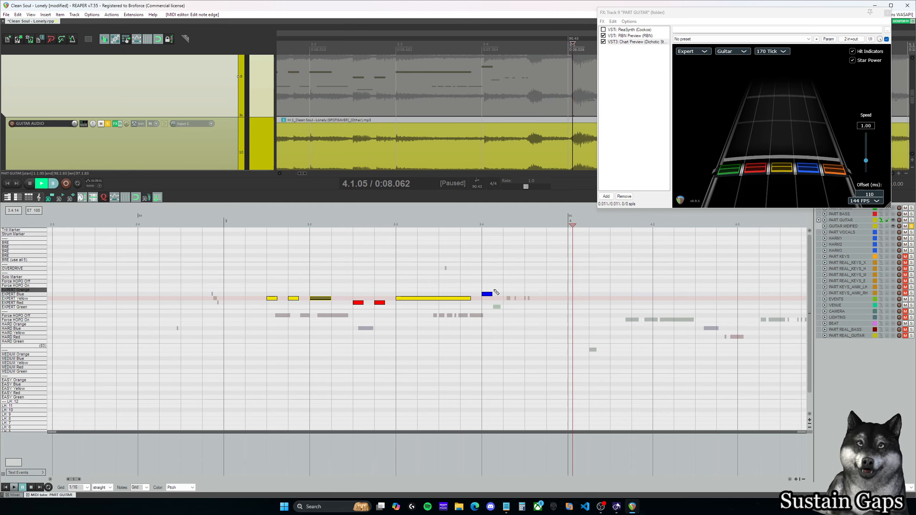
left_click(491, 294)
left_click_drag(491, 294, 550, 293)
Step: Set the grid to 1/32, extend the Expert Yellow note at 3.2.00 to about 3.2.38, and check both yellow sustains with the cursor
left_click(86, 489)
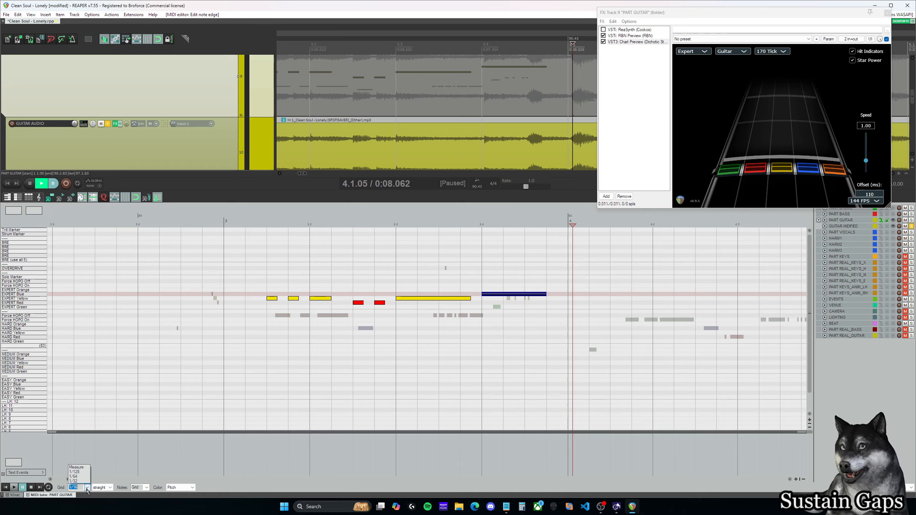
left_click(78, 448)
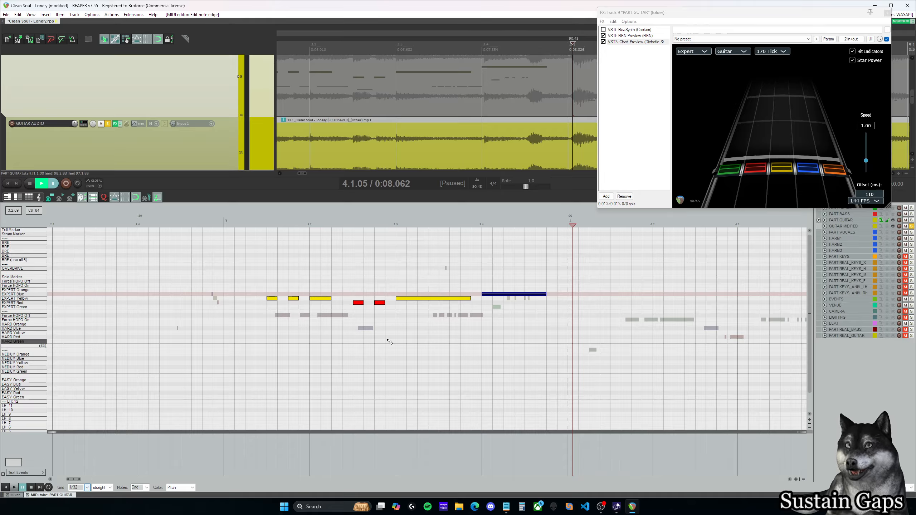
left_click_drag(331, 298, 337, 299)
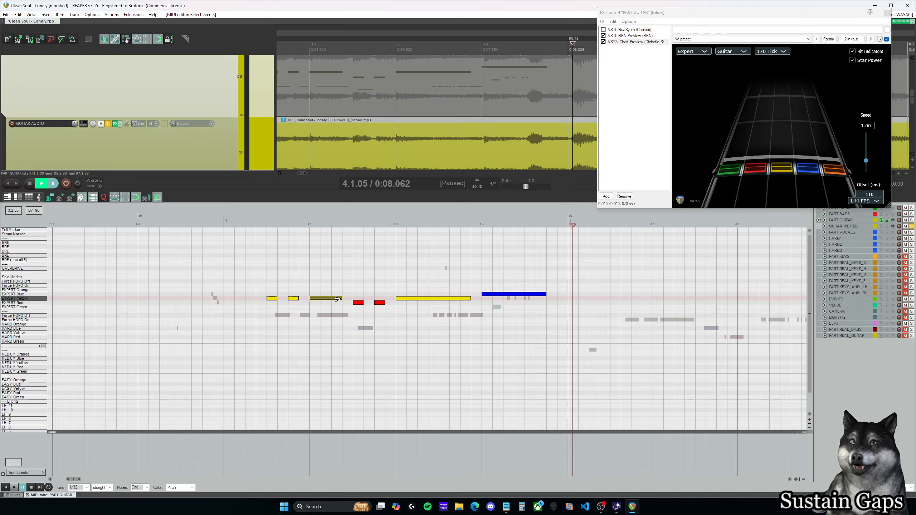
left_click(342, 271)
left_click(311, 281)
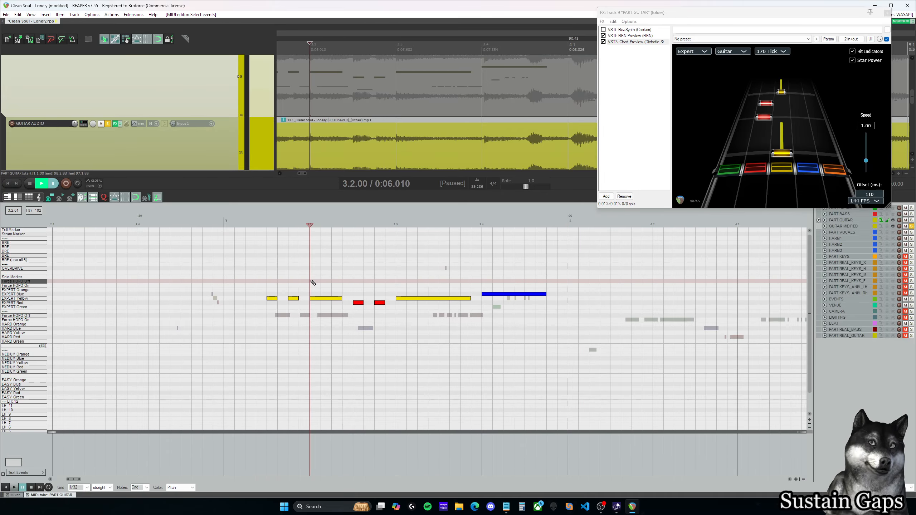
left_click(396, 295)
left_click(471, 294)
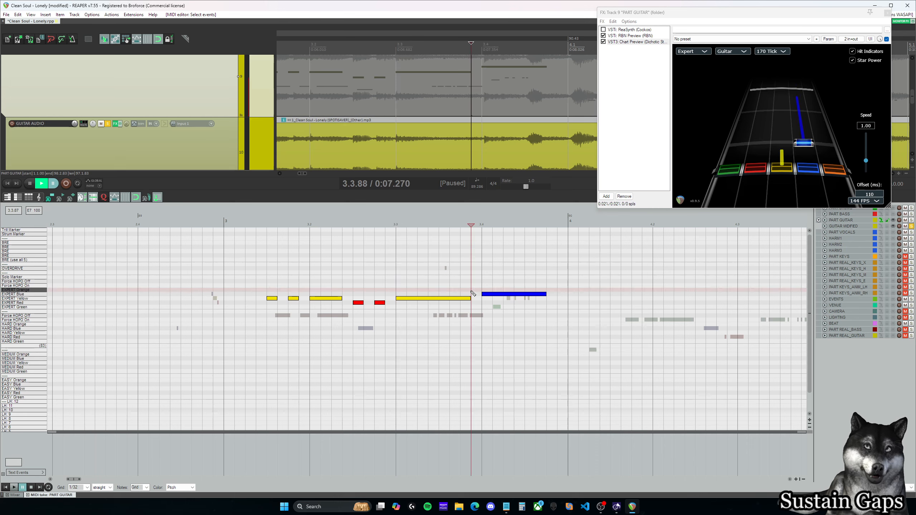
Step: Try extending the Expert Yellow sustain at 3.3.00 up to the blue note, then shorten it to end at about 3.3.75
left_click_drag(471, 299, 482, 299)
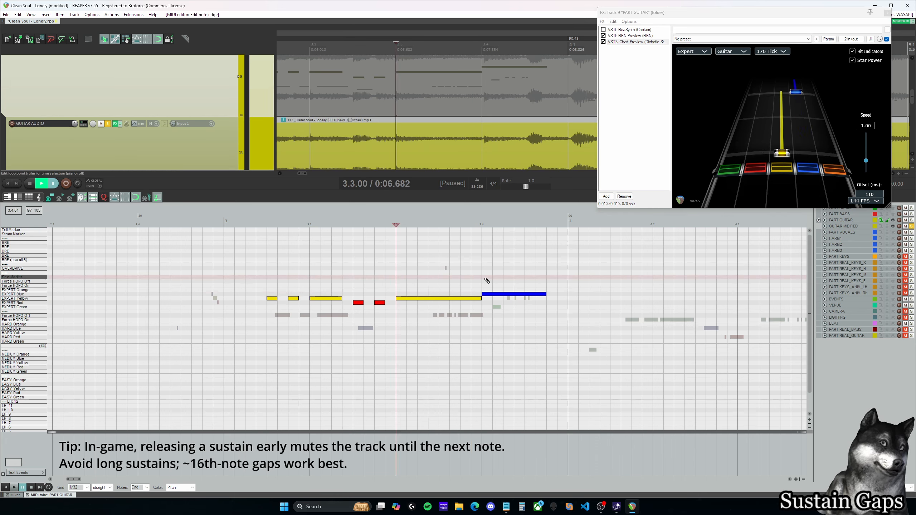
left_click(451, 280)
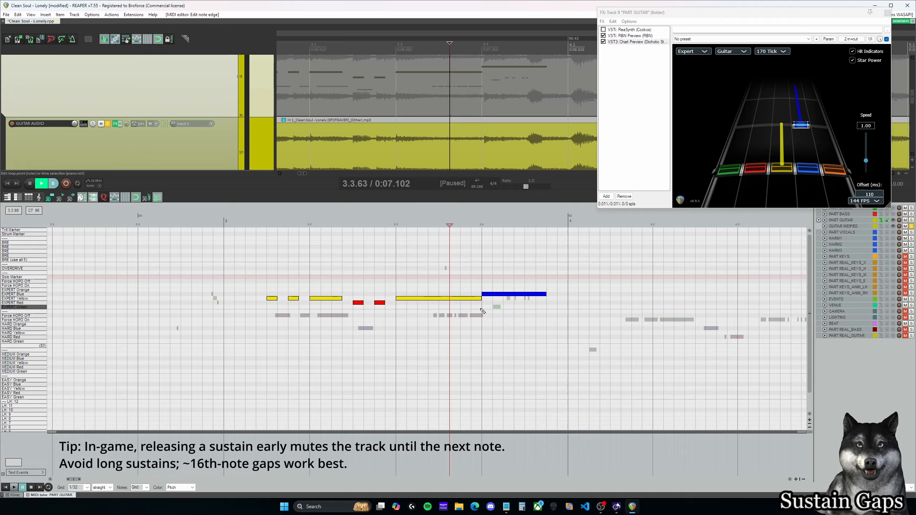
left_click(475, 299)
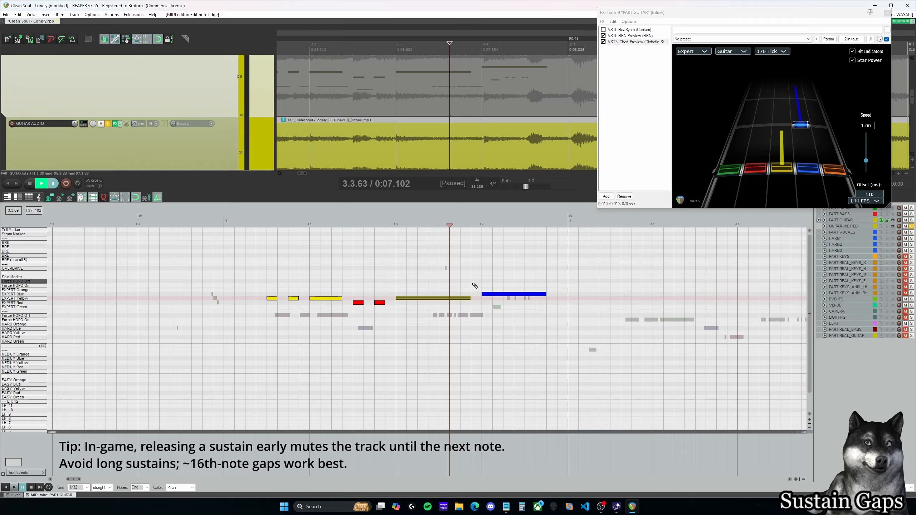
left_click(476, 287)
left_click(464, 299)
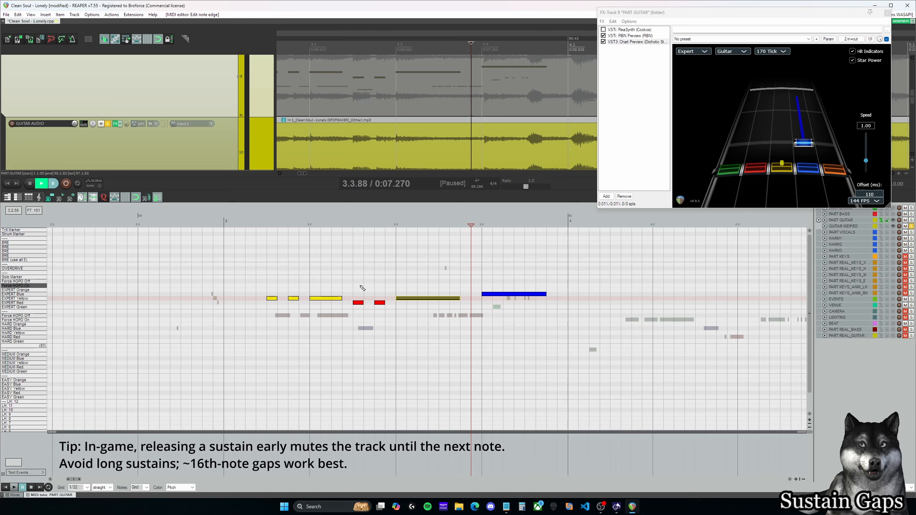
Step: Try to shorten the Expert Yellow sustain at 3.2.00 to about 3.2.25
left_click(342, 271)
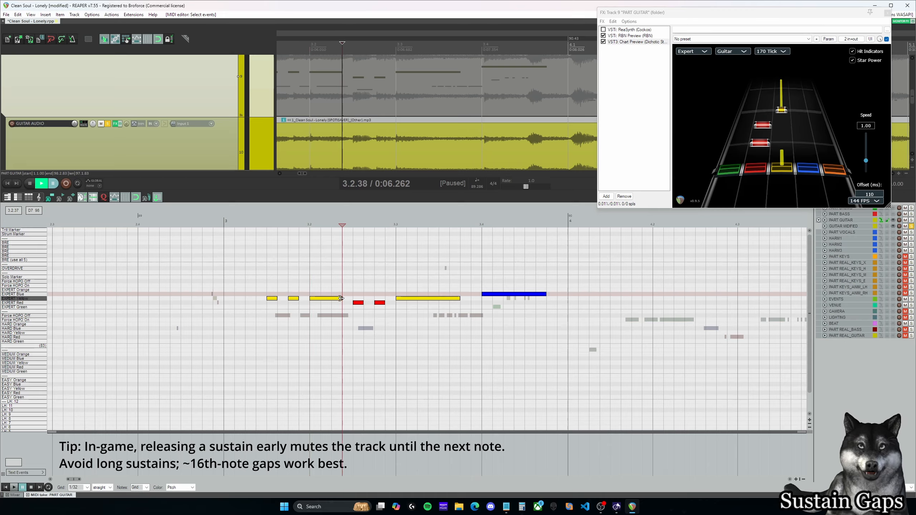
left_click(311, 290)
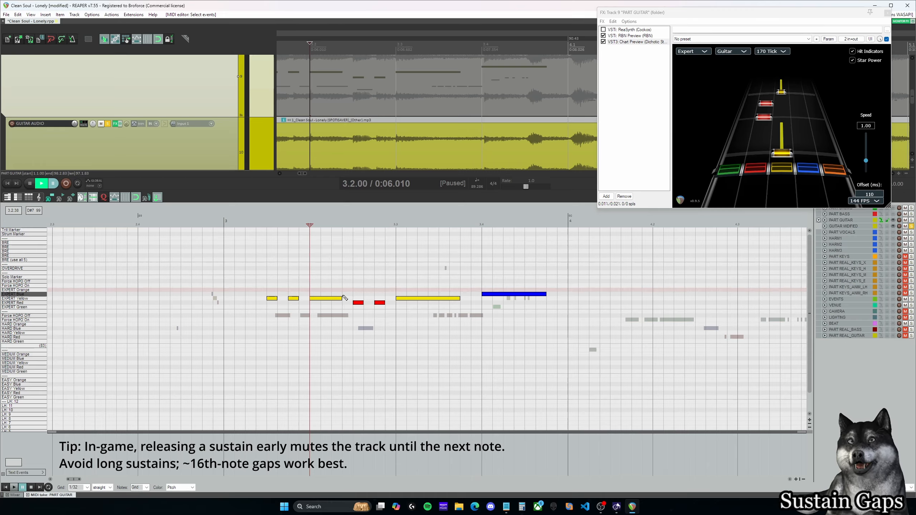
left_click_drag(343, 299, 332, 298)
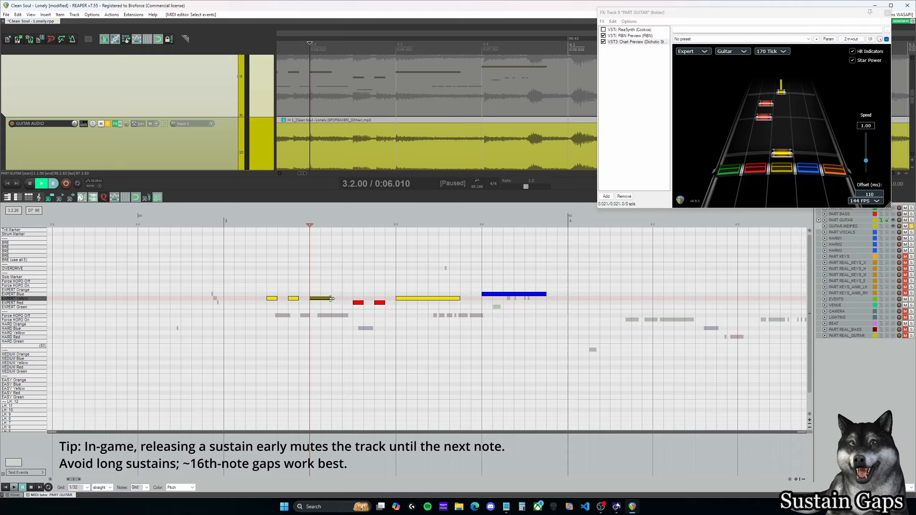
Step: Replay from 3.1.50 into measure 4 to check the charted notes and sustain gaps
left_click(268, 278)
key("space")
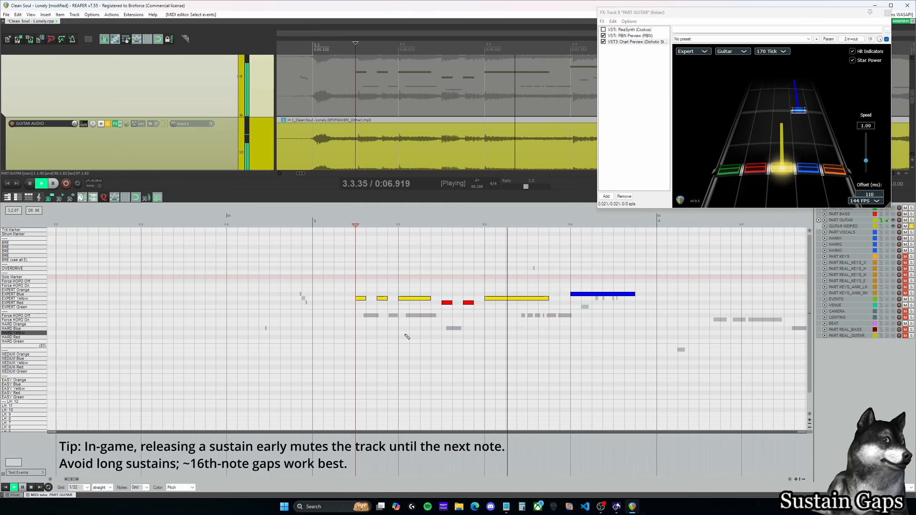
key("space")
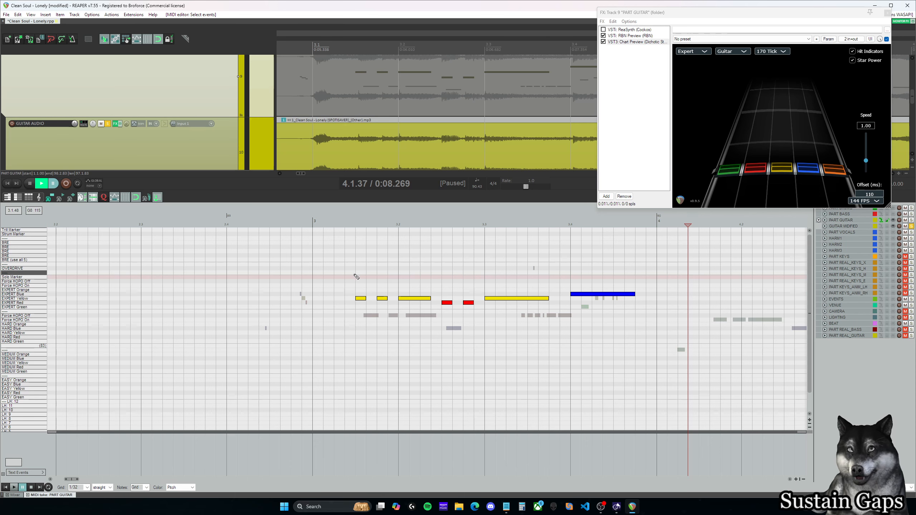
Step: Replay the charted notes from 3.1.50 and place the cursor at 3.2.00
key("space")
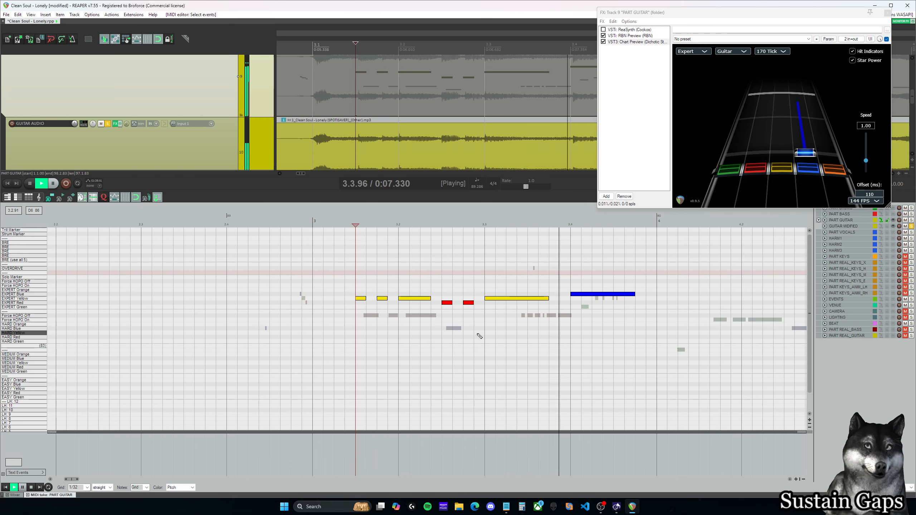
key("space")
left_click(399, 273)
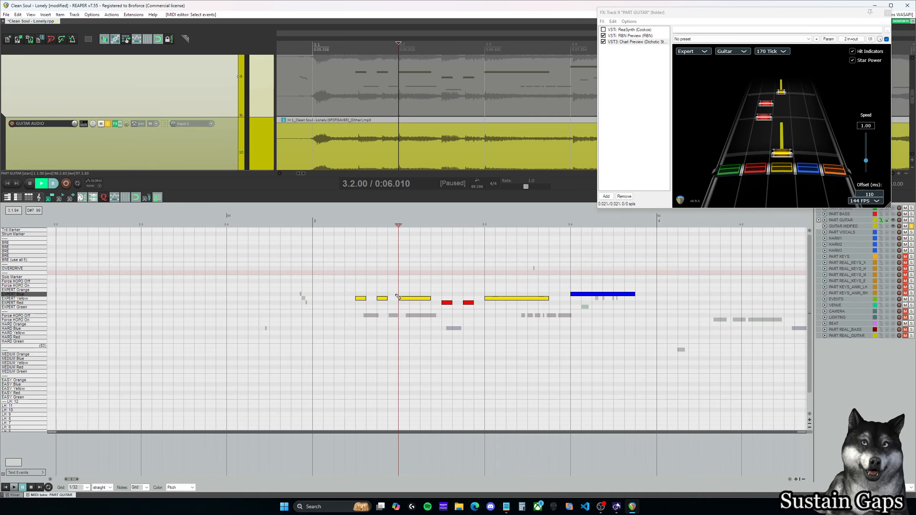
Step: Try ending the Expert Yellow sustain at 3.2.00 at about 3.2.25, restoring it each time to end at about 3.2.38
left_click(428, 298)
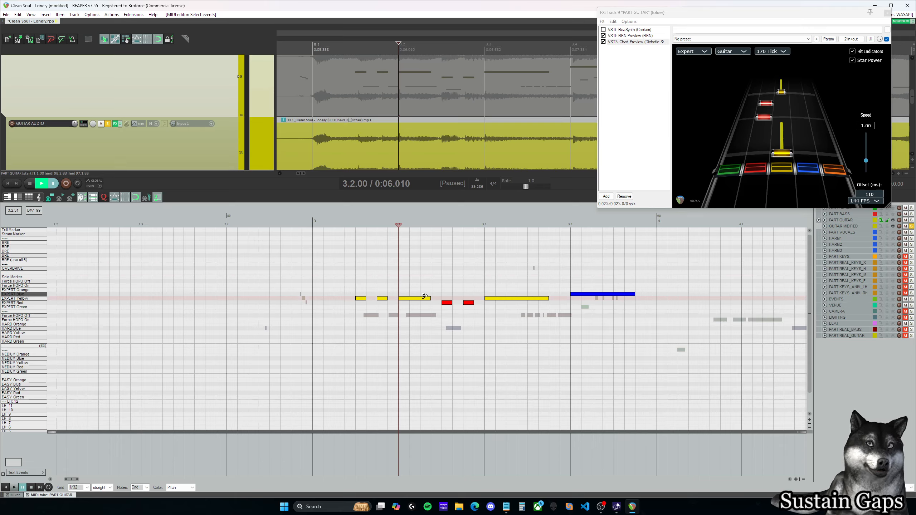
left_click(423, 293)
left_click(417, 300)
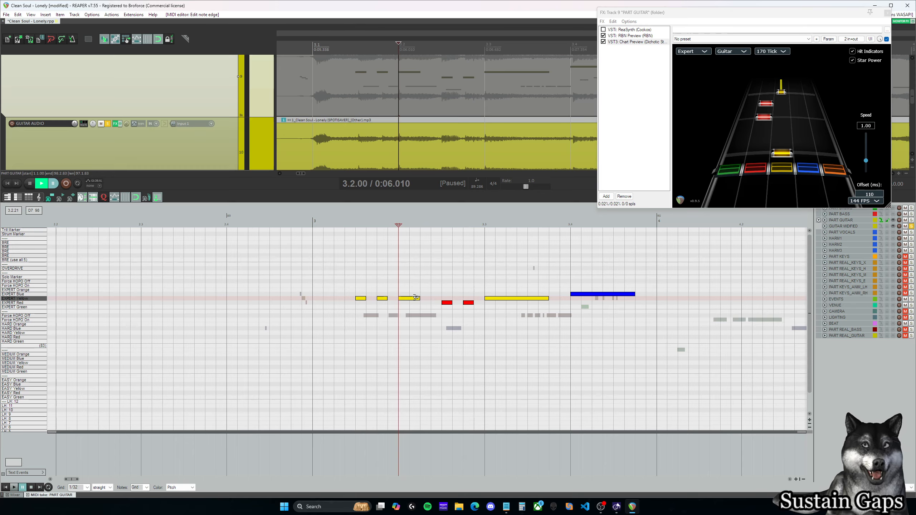
left_click_drag(418, 298, 431, 298)
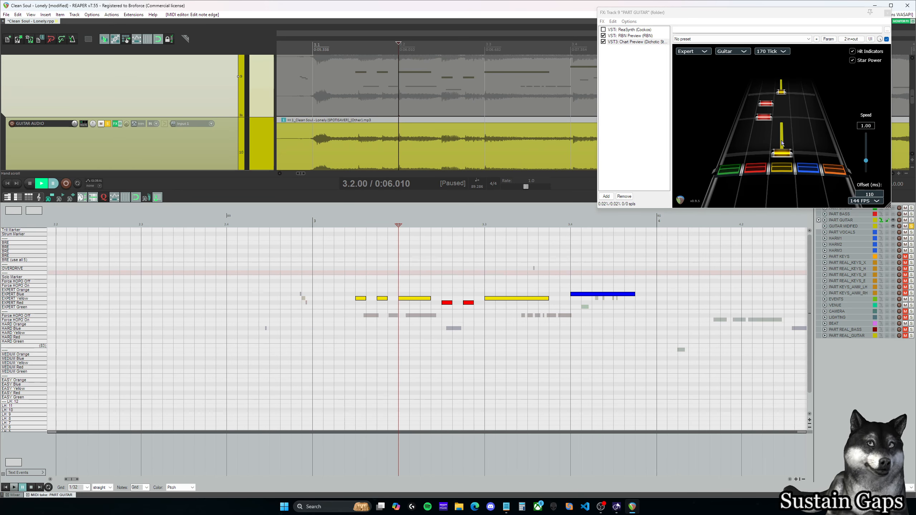
left_click(422, 289)
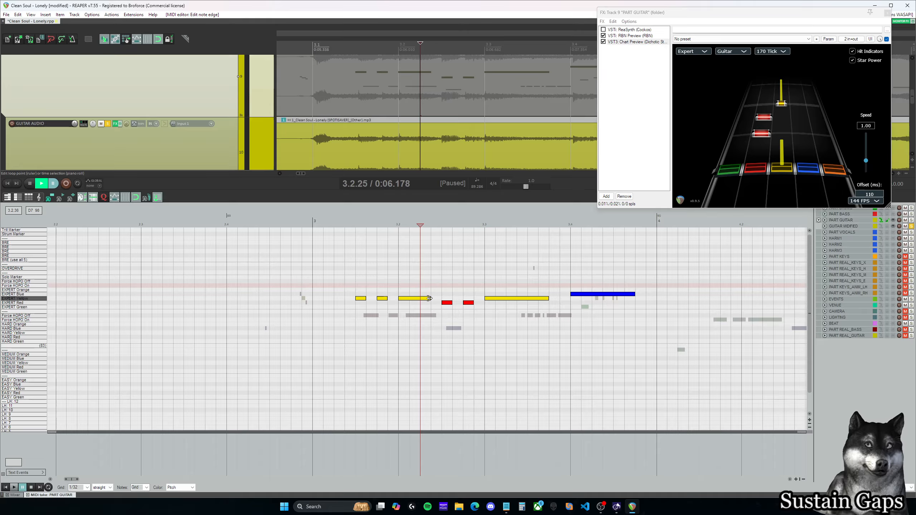
left_click_drag(429, 298, 420, 298)
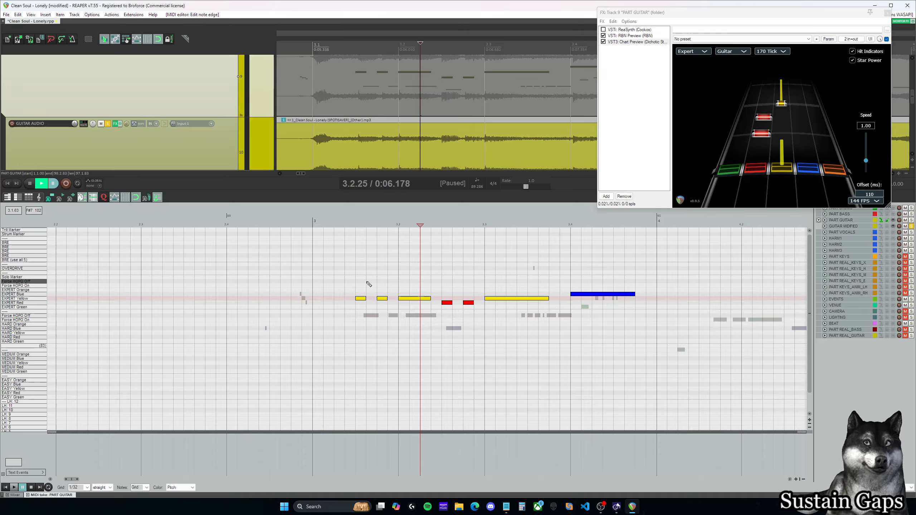
left_click(359, 278)
left_click_drag(429, 299, 421, 299)
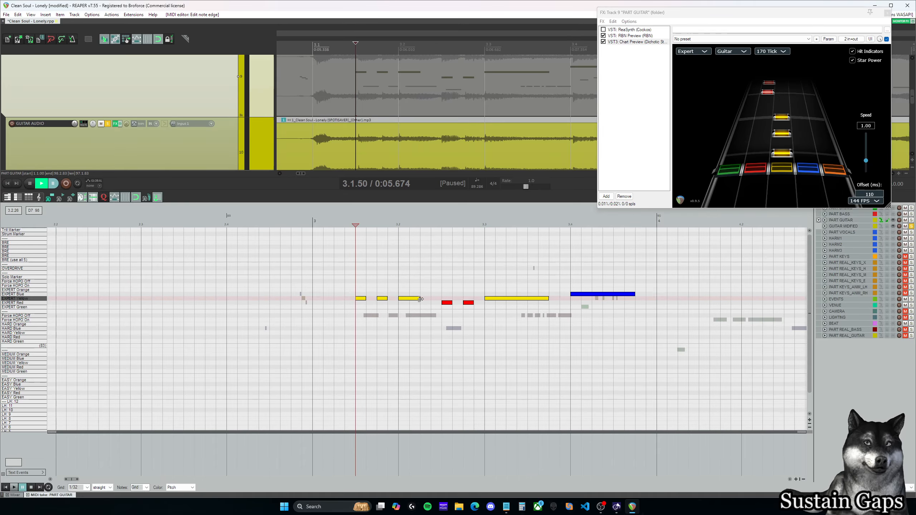
left_click(437, 295)
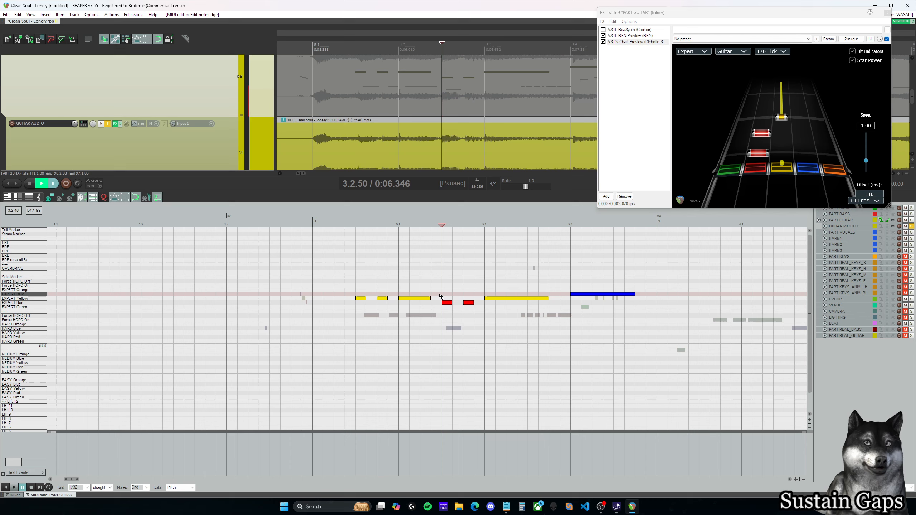
Step: Replay the measure 3 phrase from 3.1.50 into measure 4
left_click(358, 281)
key("space")
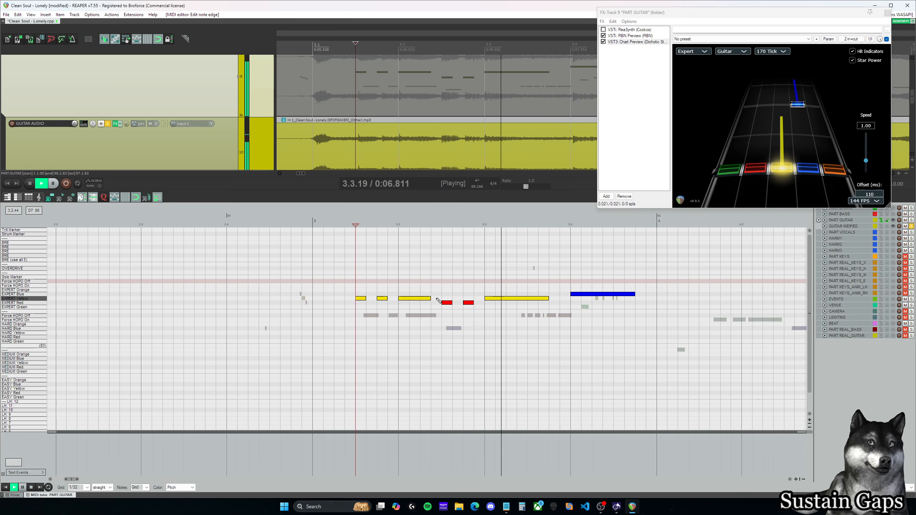
key("space")
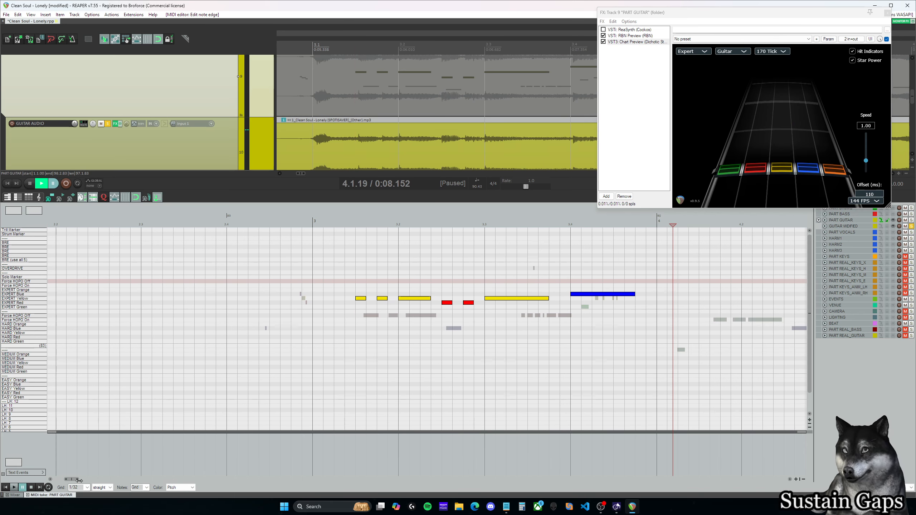
Step: Listen to the guitar from 3.4.00 and from the start of measure 4 to locate the next notes
left_click_drag(72, 480, 78, 480)
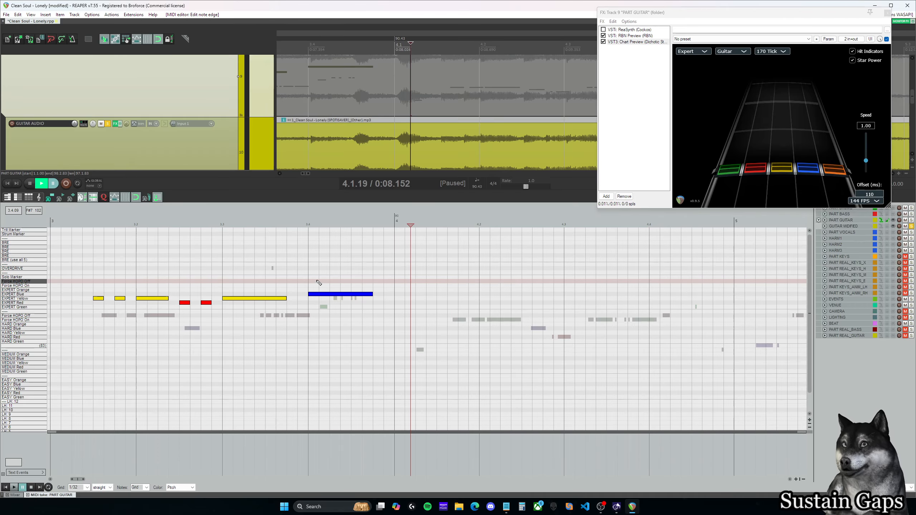
left_click(308, 269)
key("space")
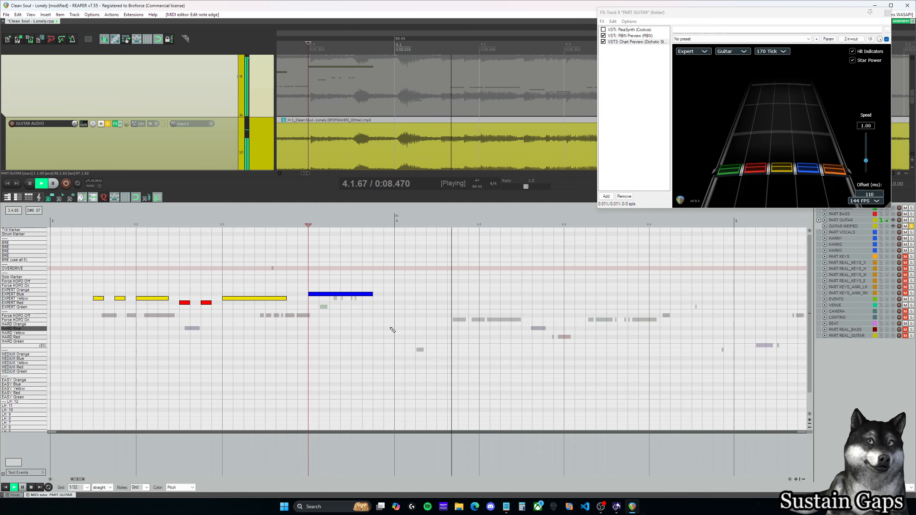
key("space")
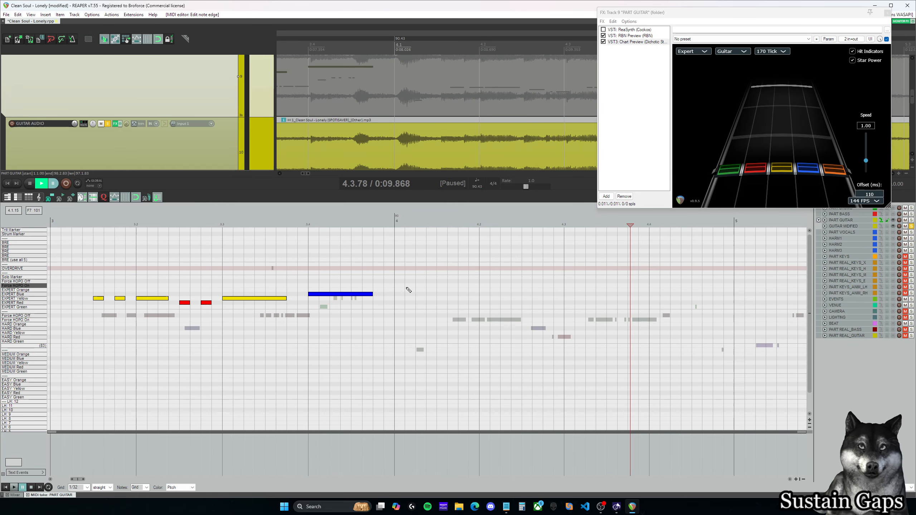
left_click(399, 260)
key("space")
key("space")
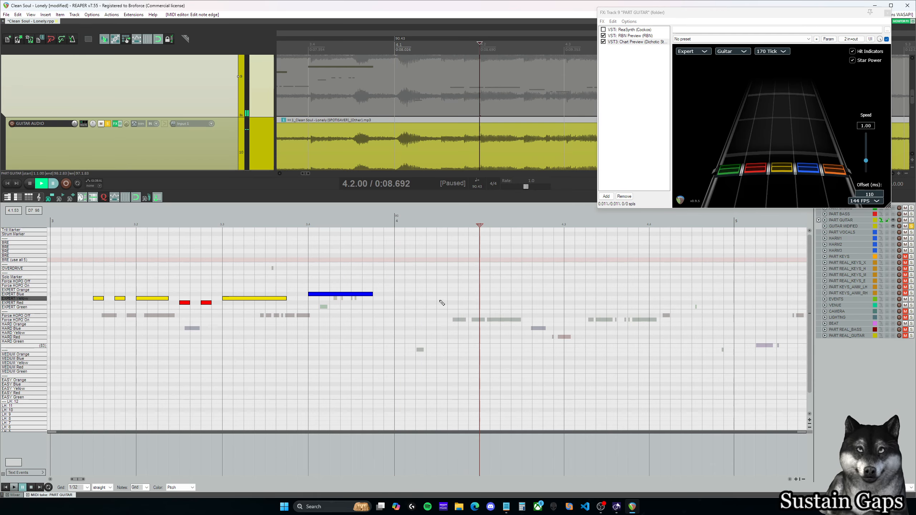
Step: Add Expert Red notes at 4.1.50 and 4.1.75 and an Expert Red sustain from 4.2.00 to about 4.2.38
left_click(442, 310)
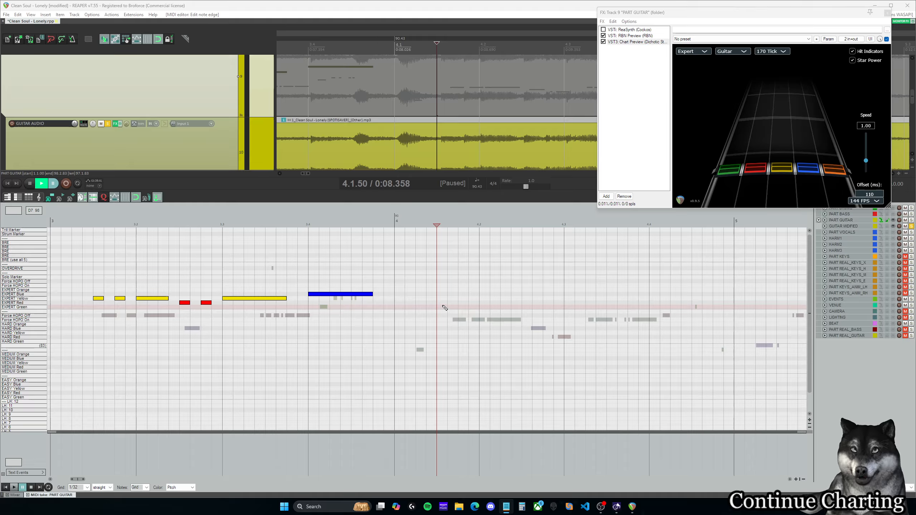
left_click(443, 303)
key("space")
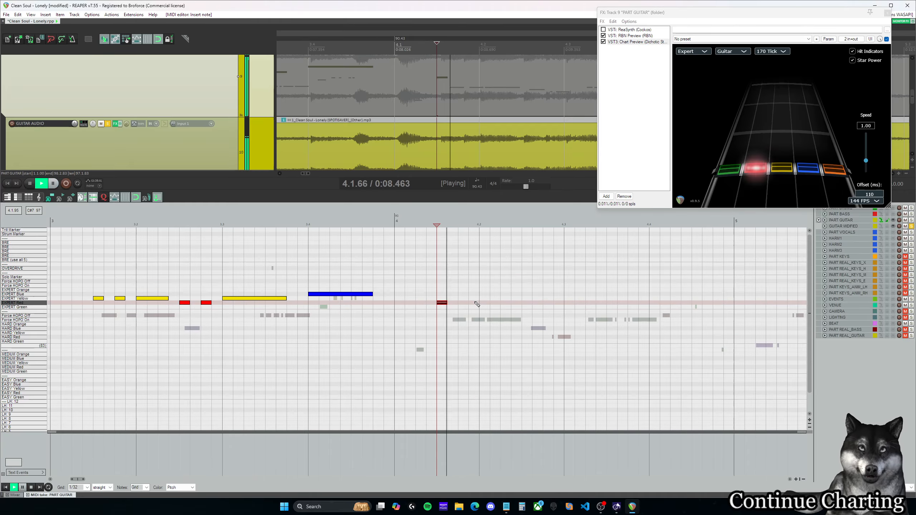
key("space")
left_click(465, 303)
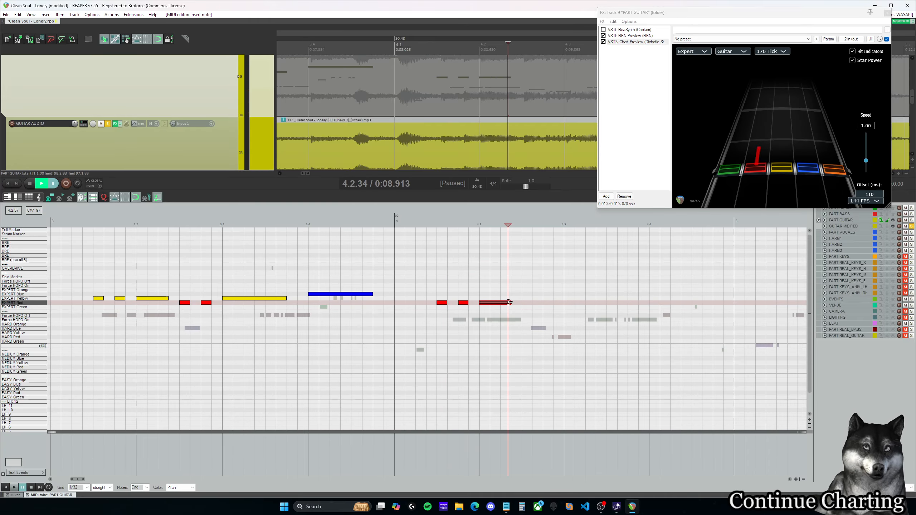
left_click_drag(509, 302, 511, 302)
Step: Listen repeatedly to the guitar from about 4.2.50 to judge the notes following the sustain
key("space")
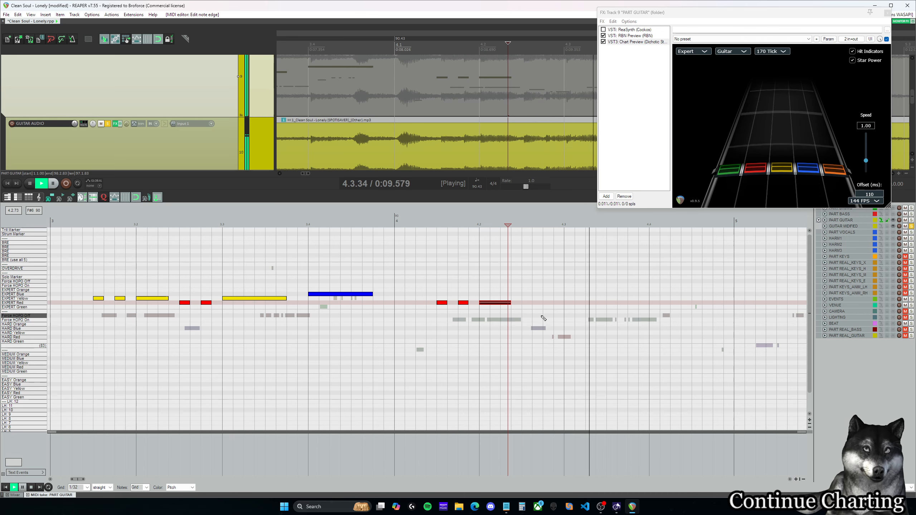
key("space")
left_click(529, 295)
key("space")
key("space")
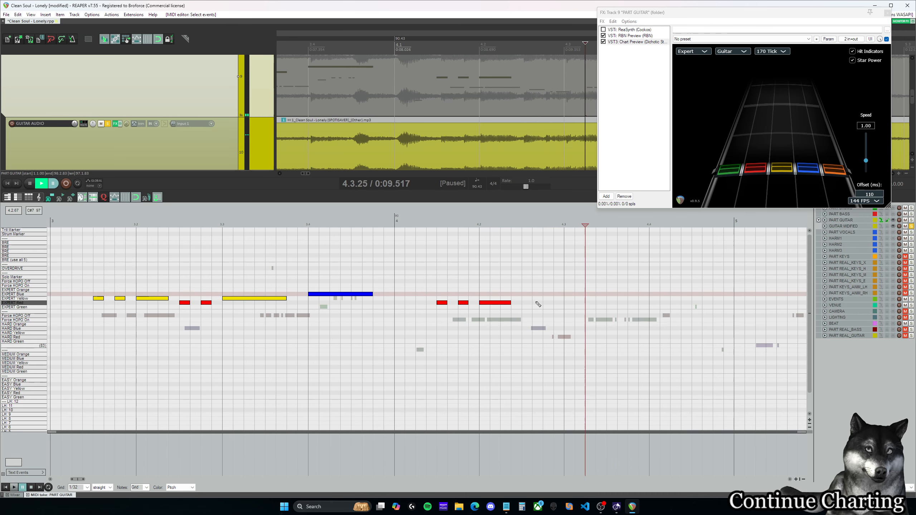
left_click(530, 299)
key("space")
key("space")
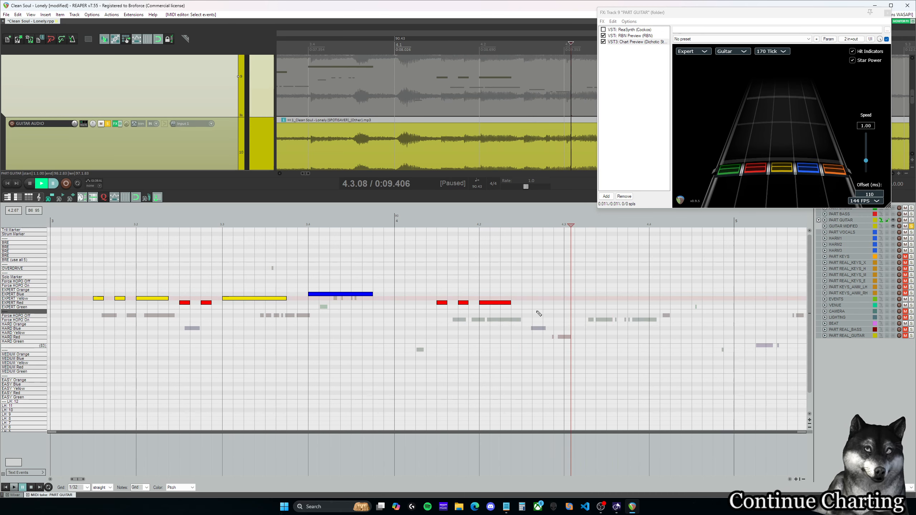
Step: Add two descending notes at 4.2.50 and 4.2.75, and raise the measure 4 phrase so it runs Expert Yellow, Red, Green
left_click(537, 312)
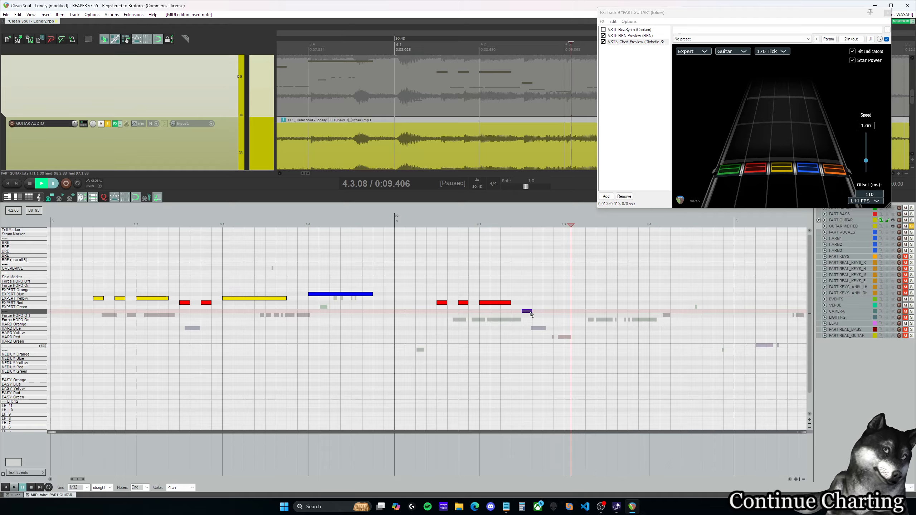
left_click(548, 315)
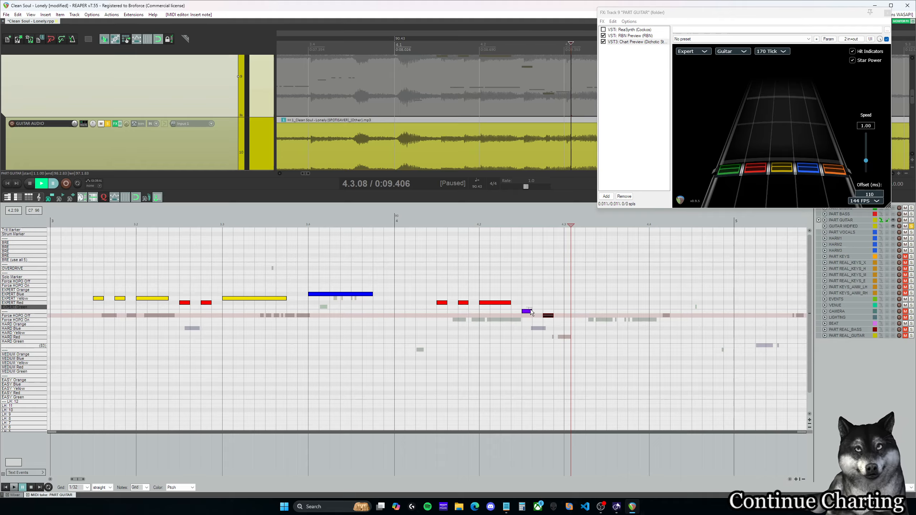
key("Up")
left_click_drag(439, 287, 565, 327)
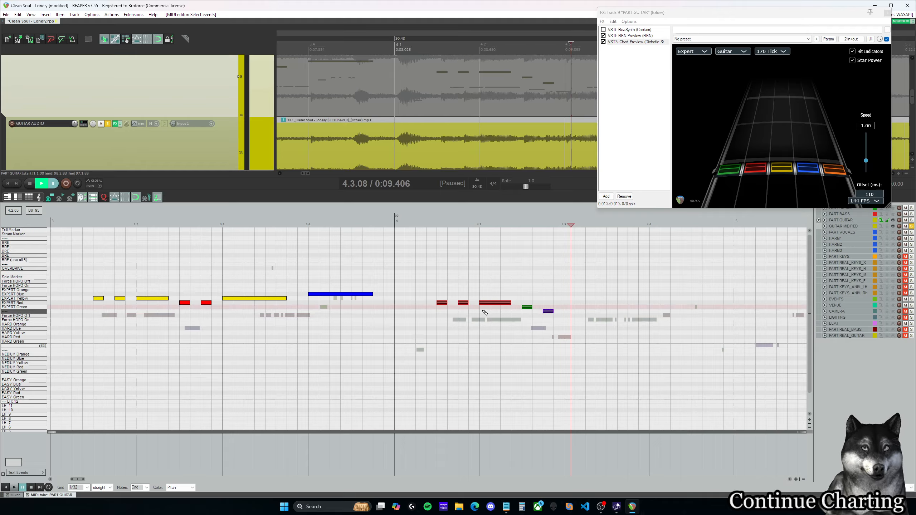
left_click_drag(442, 302, 442, 299)
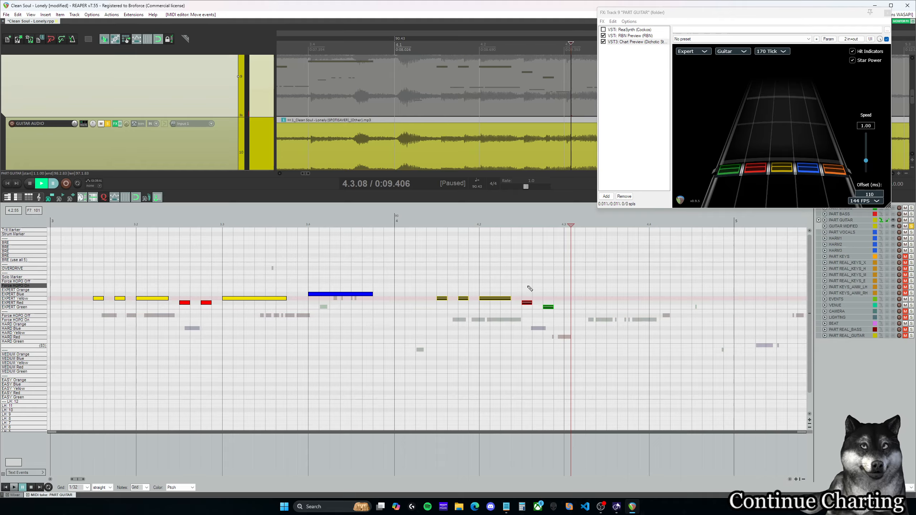
Step: Replay the raised phrase and add an Expert Yellow sustain from 4.3.00 to about 4.3.87
left_click(465, 277)
key("space")
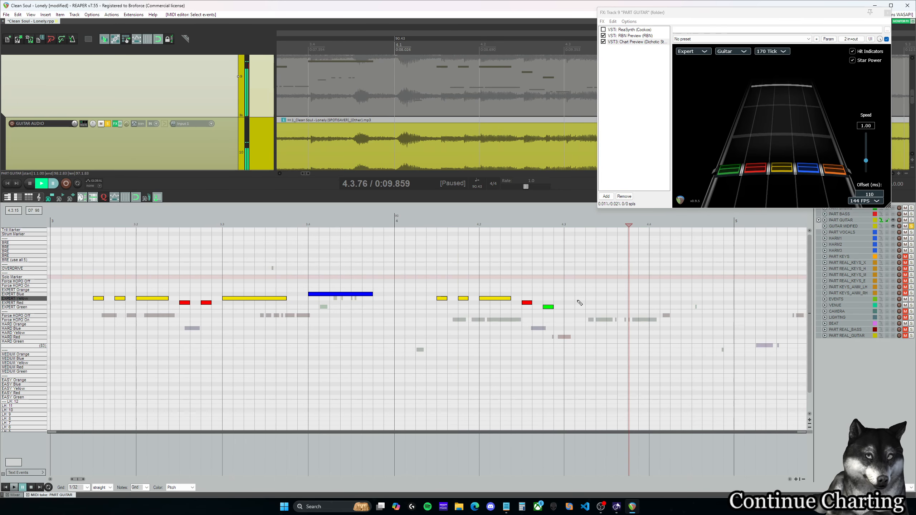
left_click_drag(566, 299, 638, 300)
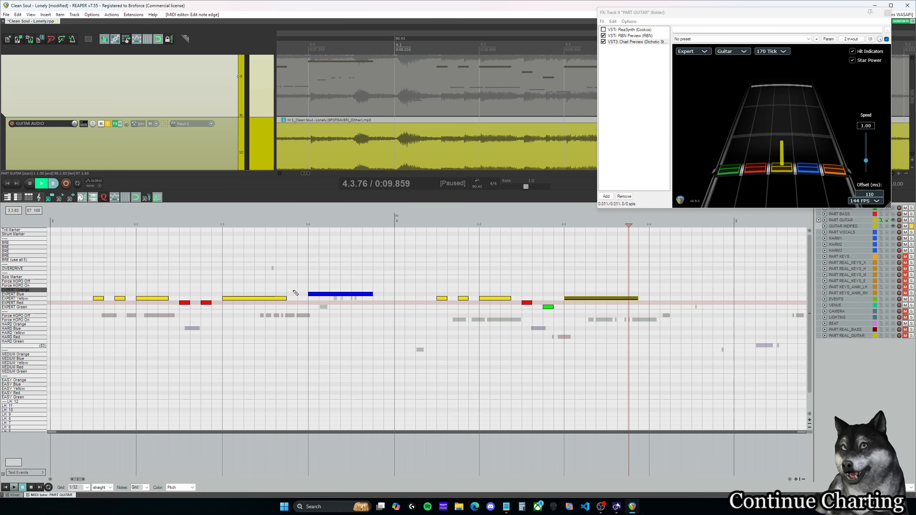
Step: Listen from 4.3.00, add an Expert Blue sustain from 4.4.00 to about 4.4.87, and play on into measure 5
left_click_drag(82, 481, 86, 481)
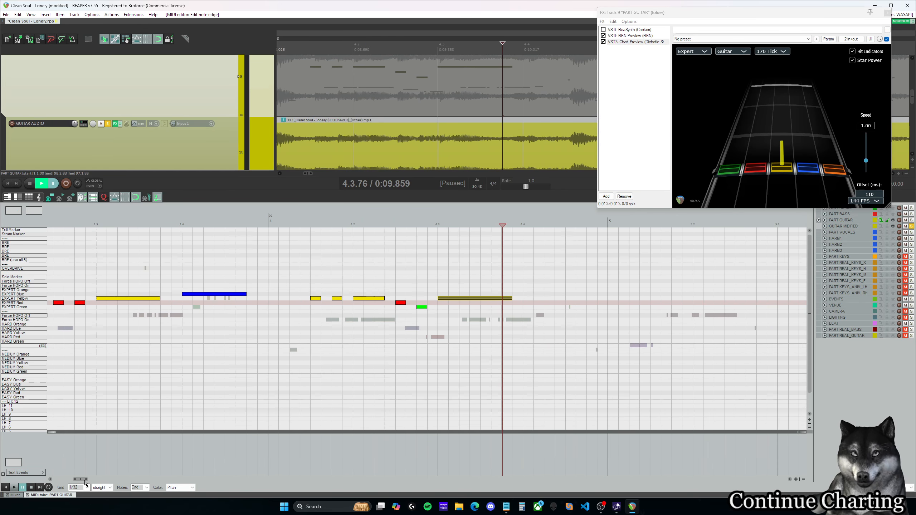
left_click(440, 286)
key("space")
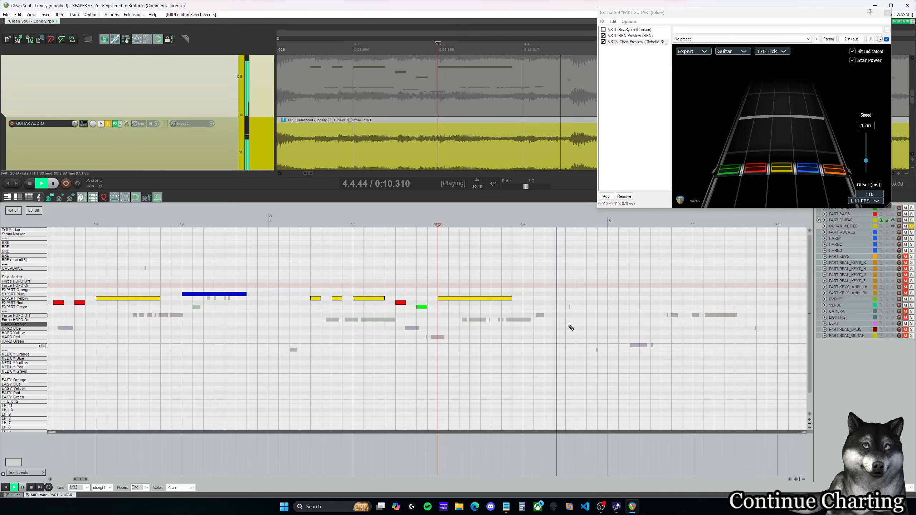
key("ctrl+space")
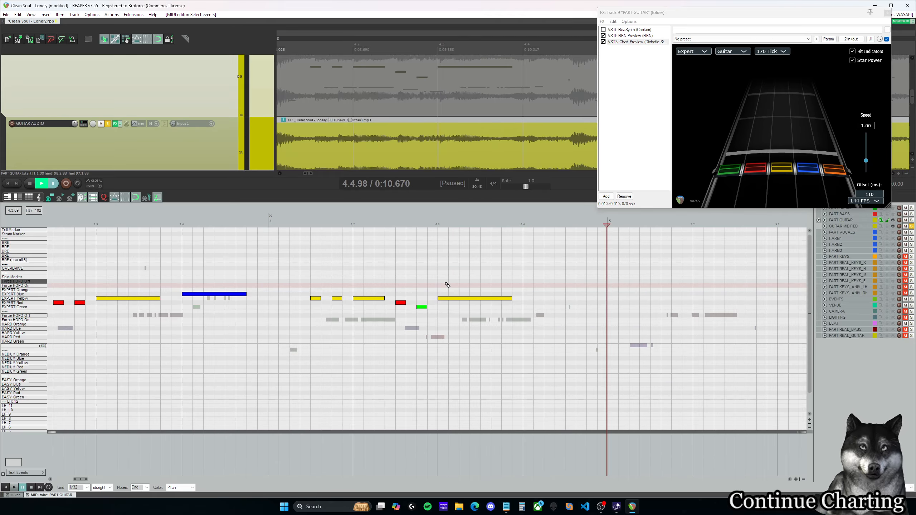
key("space")
key("ctrl+space")
left_click_drag(527, 294, 572, 295)
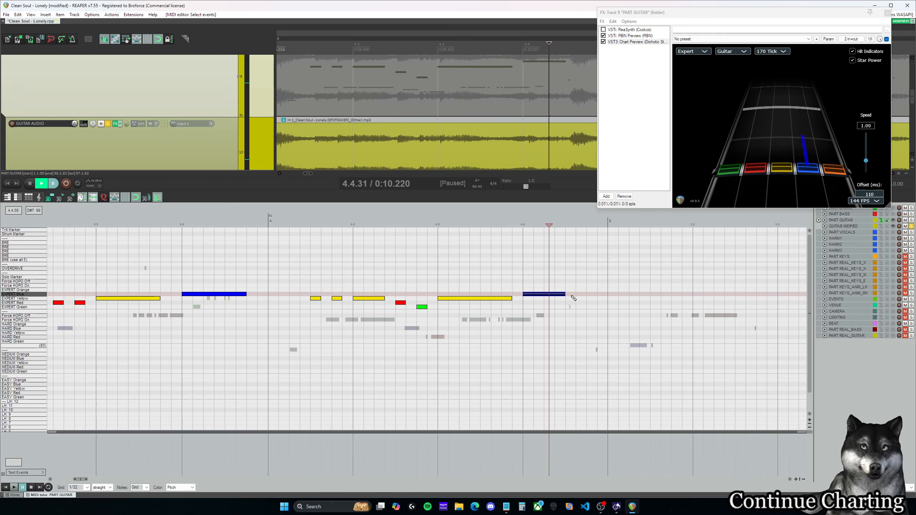
key("space")
key("ctrl+space")
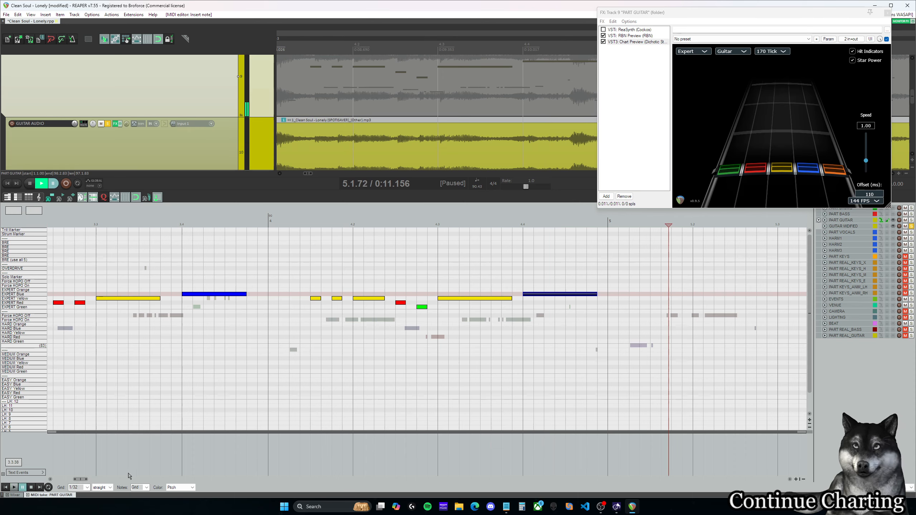
Step: Replay both charted phrases from 3.1.50 through measure 4 and return the cursor to 3.1.50
left_click_drag(80, 479, 77, 479)
left_click(141, 273)
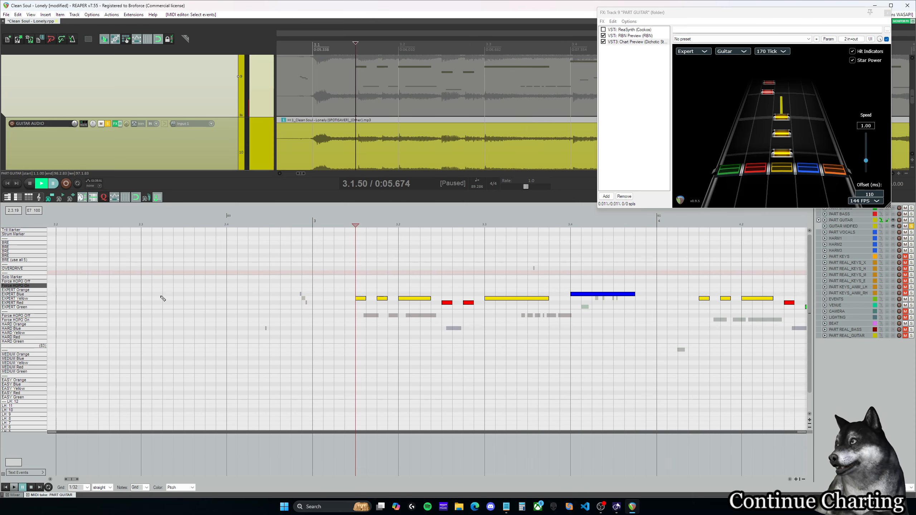
key("space")
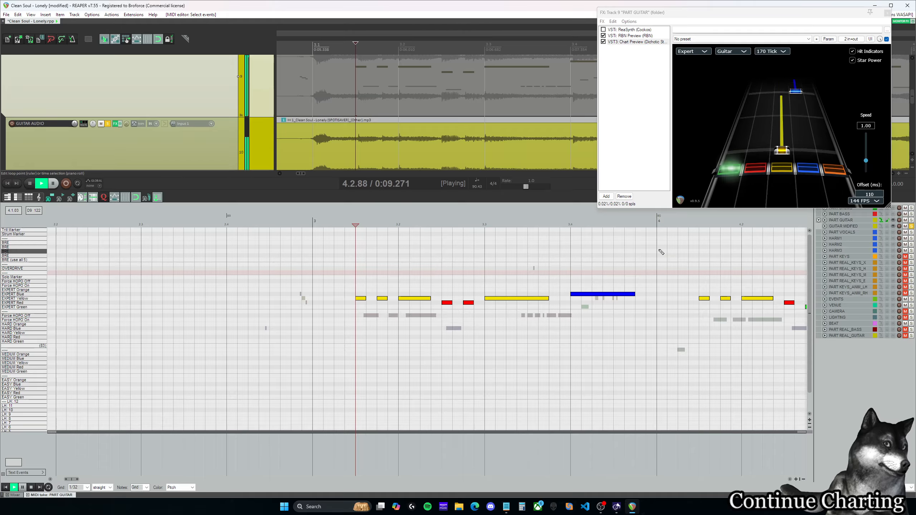
left_click_drag(85, 480, 79, 481)
left_click(113, 273)
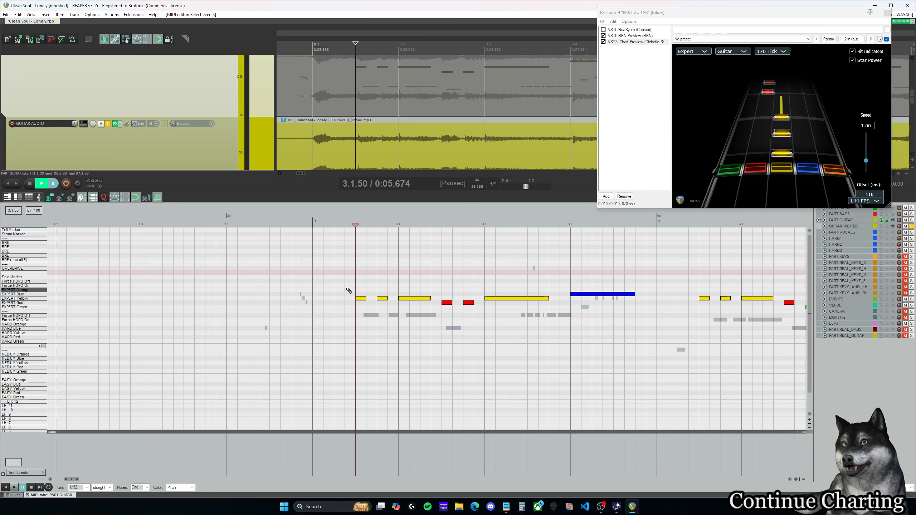
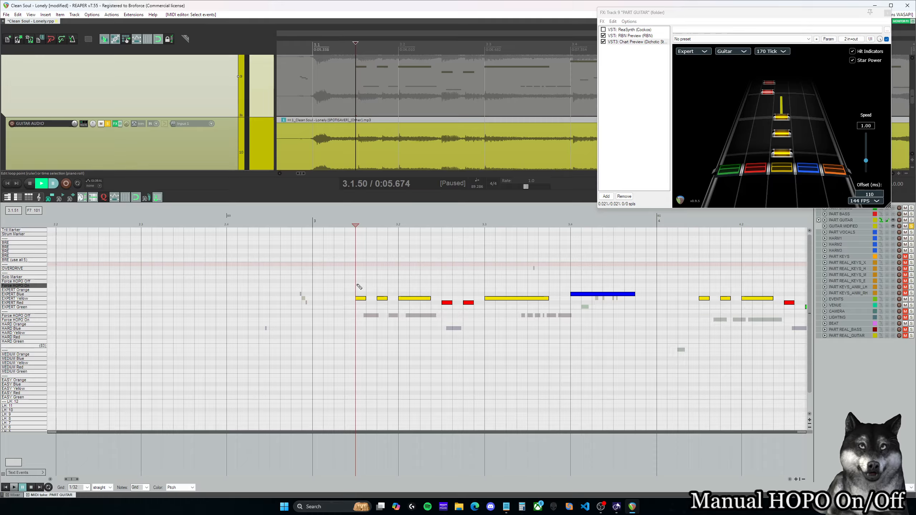
Step: Listen to the measure 3 phrase from 3.1.50, and replay the Expert Yellow sustain from 3.3.00
key("space")
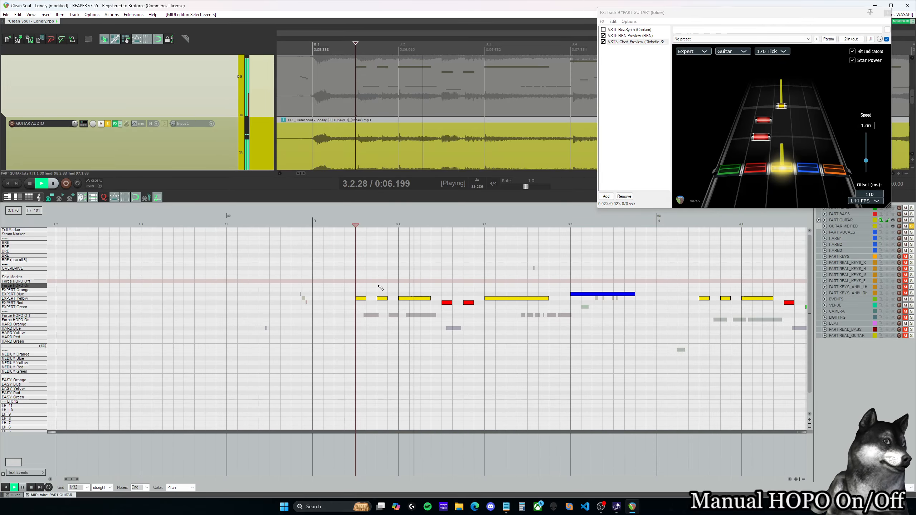
key("space")
left_click(492, 285)
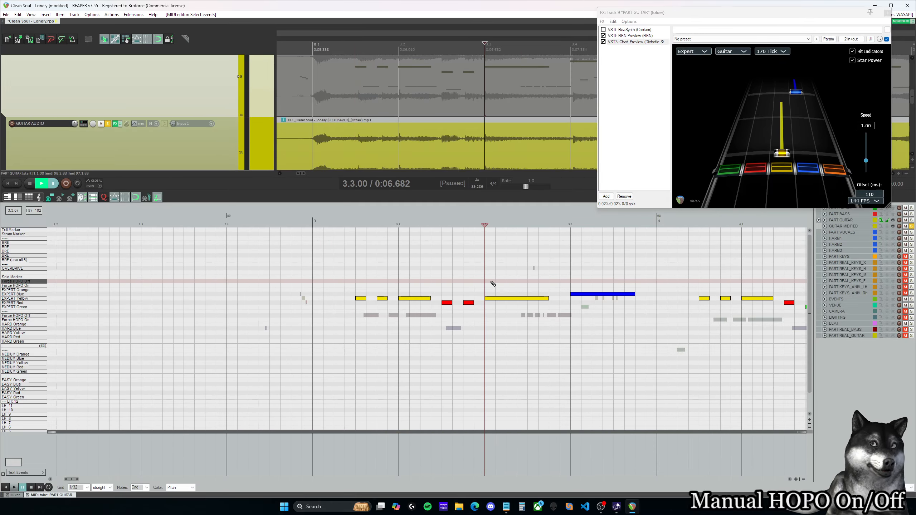
key("space")
key("space")
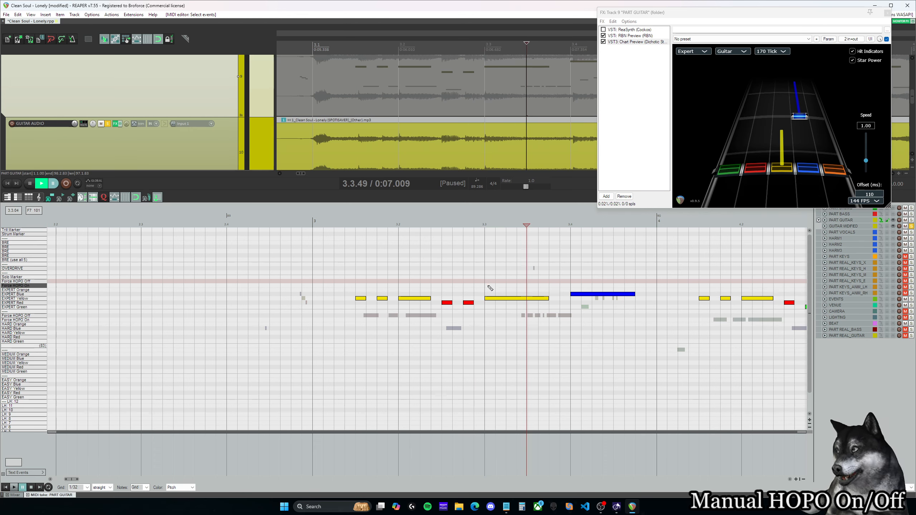
left_click_drag(491, 283, 497, 284)
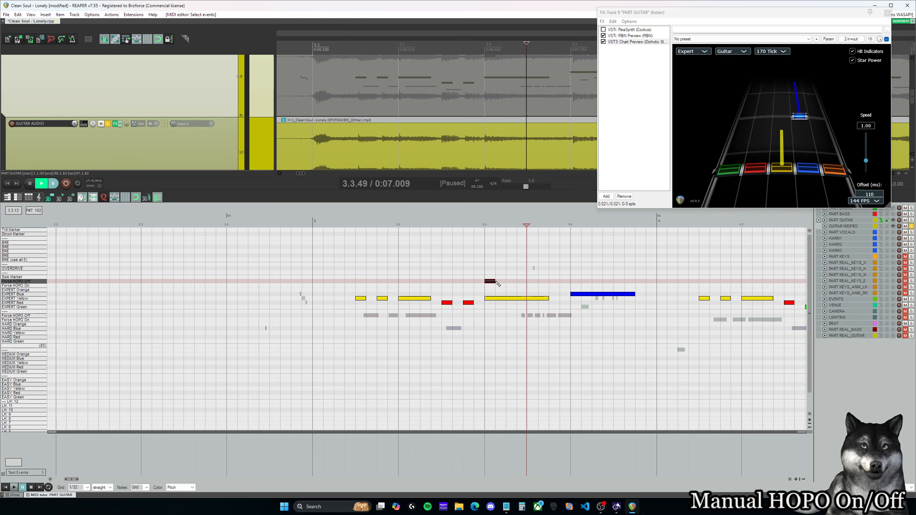
left_click(493, 281)
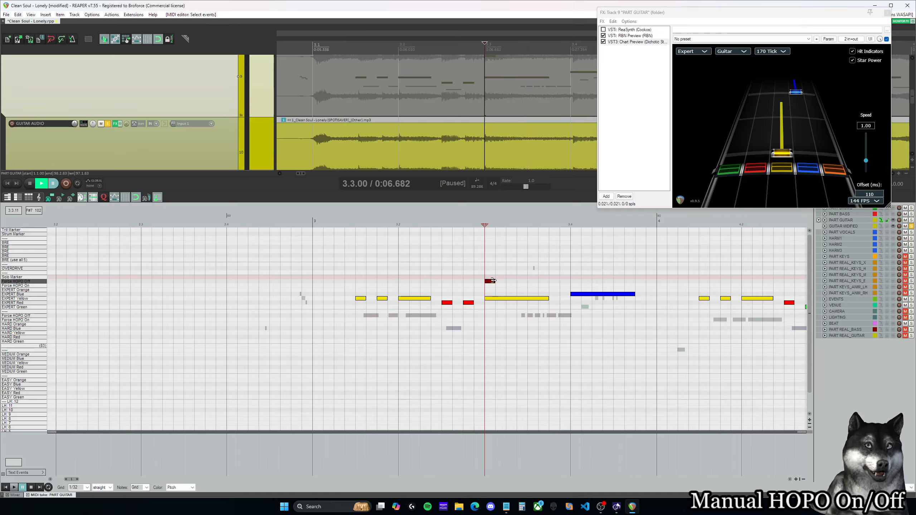
key("Delete")
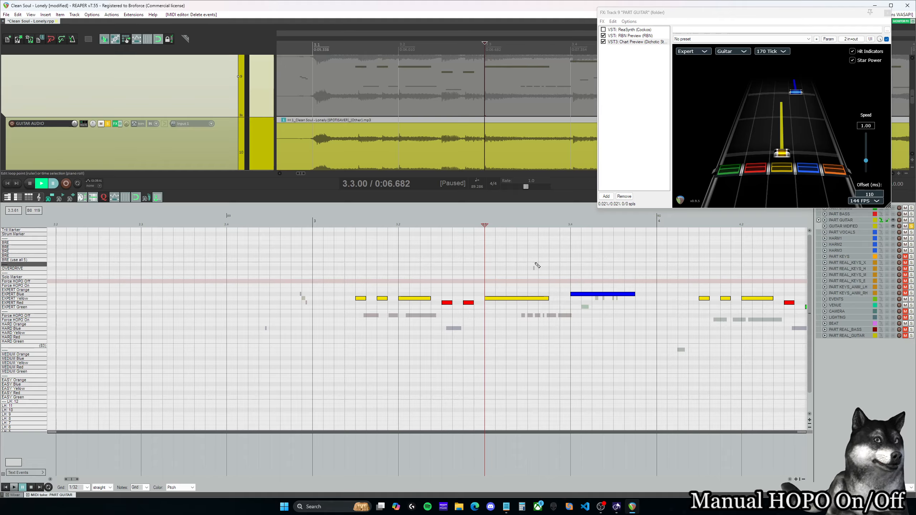
Step: Add a Force HOPO Off marker covering the Expert Yellow sustain from 3.3.00 to about 3.3.75
left_click(491, 286)
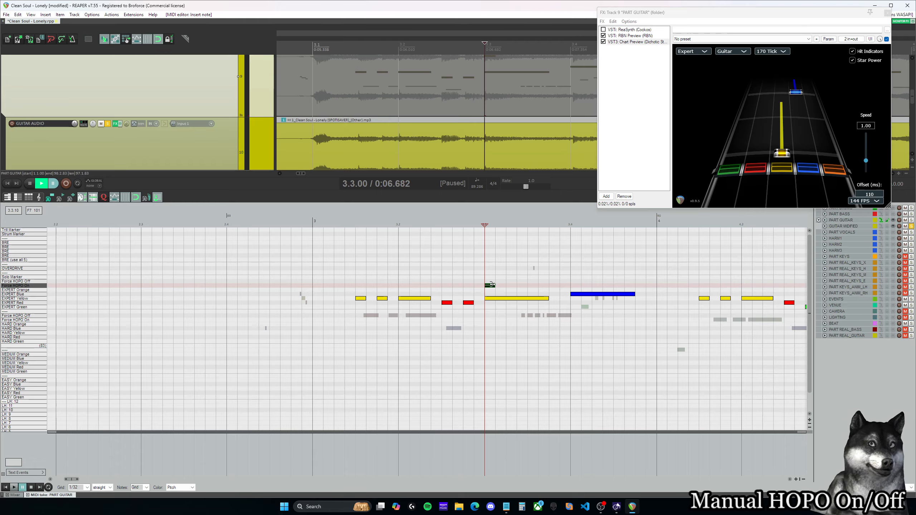
left_click_drag(490, 286, 490, 281)
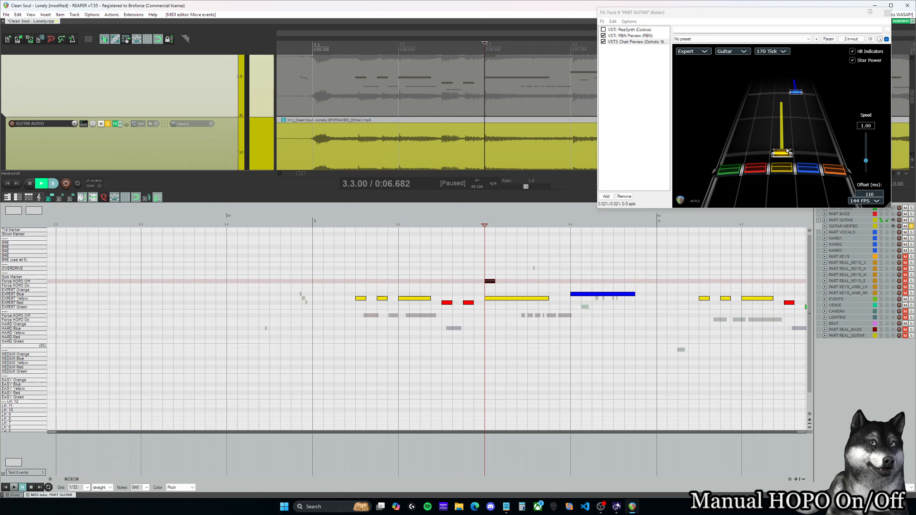
key("space")
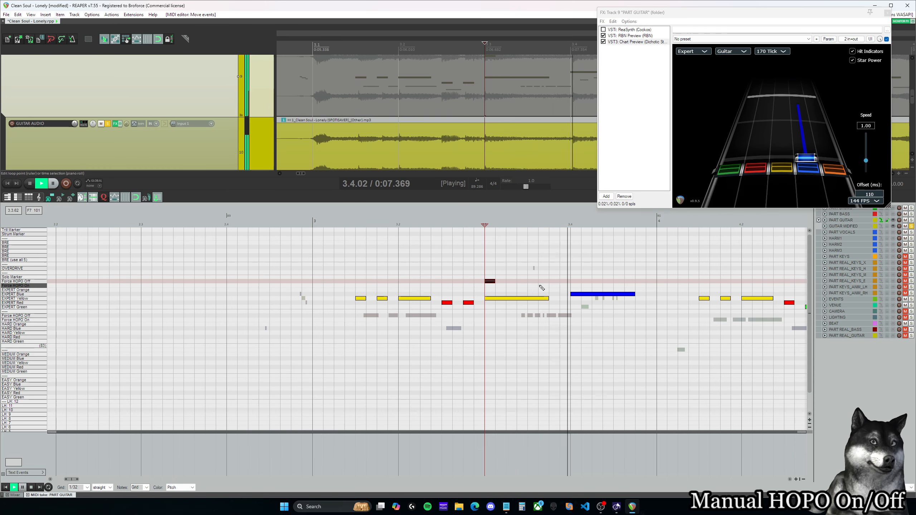
key("space")
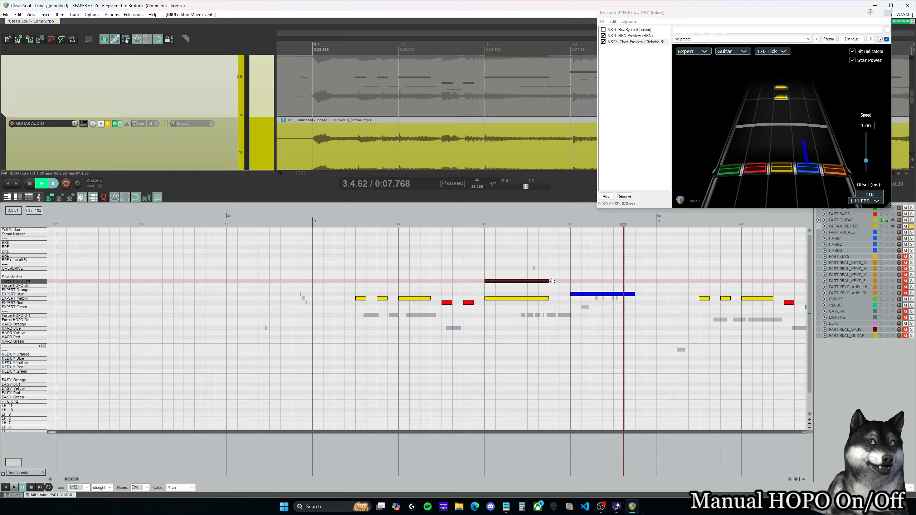
Step: Replay the forced-strum sustain from 3.3.00, and the whole measure 3 phrase from 3.1.50
left_click(434, 252)
key("space")
key("space")
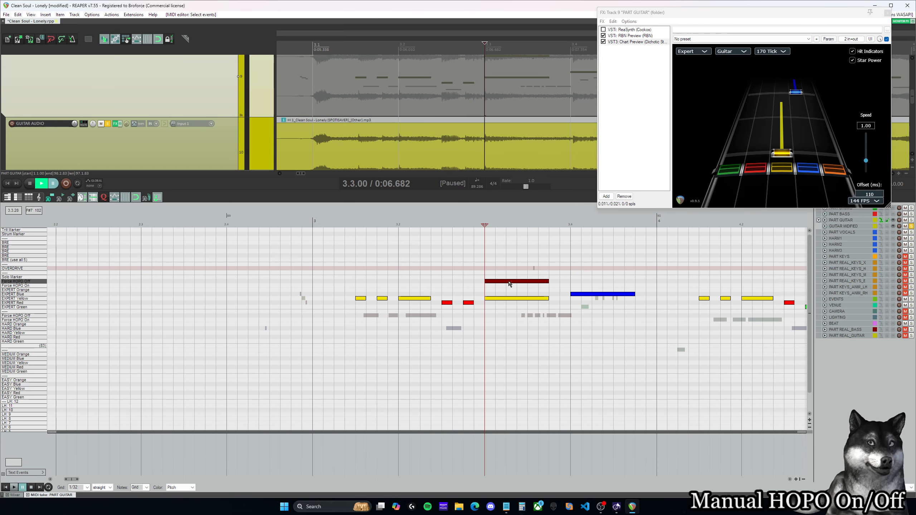
left_click(356, 273)
key("space")
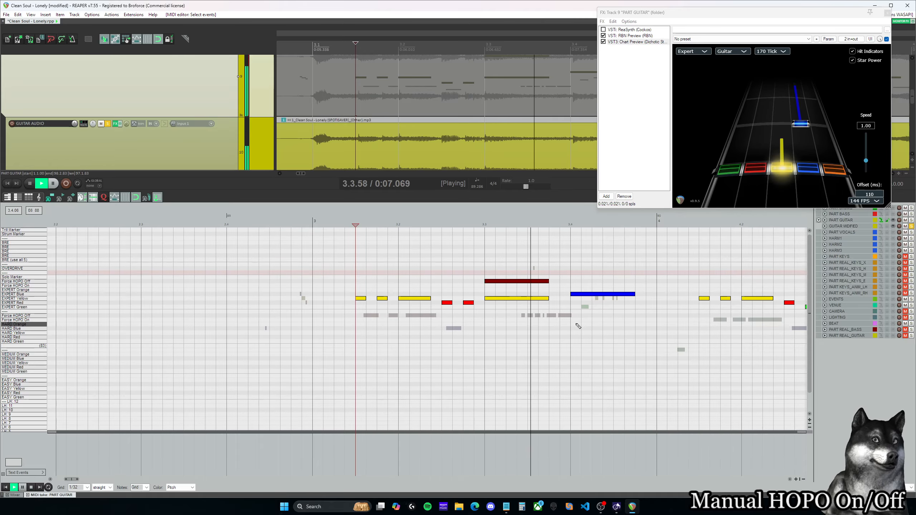
key("space")
Step: Shorten the Force HOPO Off marker at 3.3.00 to one grid step, and stretch it back to the sustain's end
left_click_drag(551, 283, 530, 283)
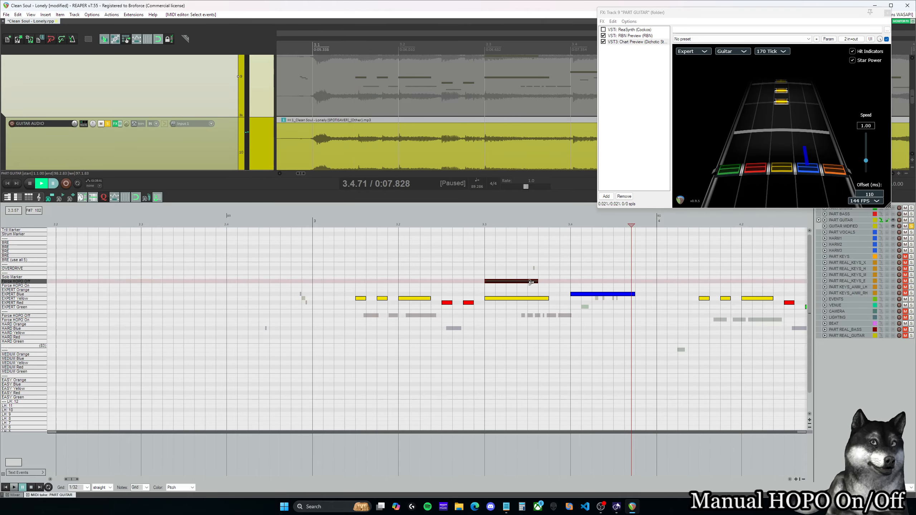
left_click(491, 281)
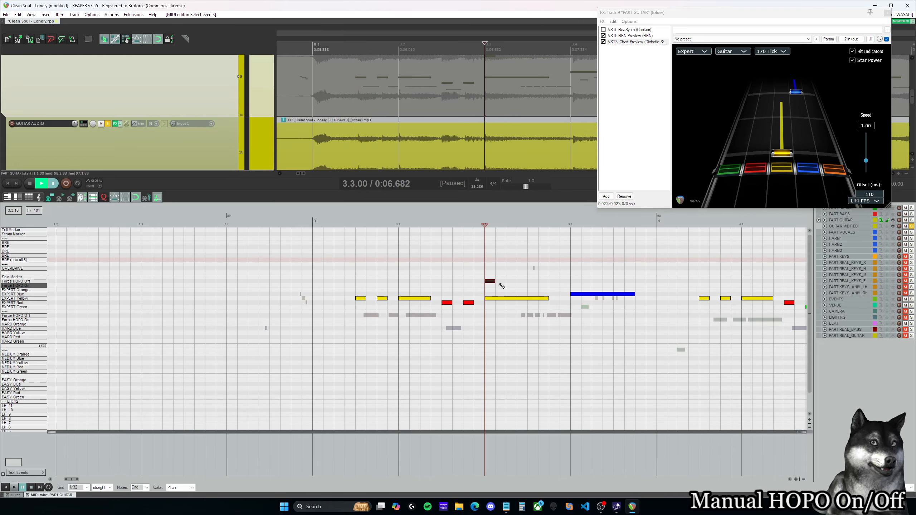
left_click_drag(494, 282, 540, 280)
key("space")
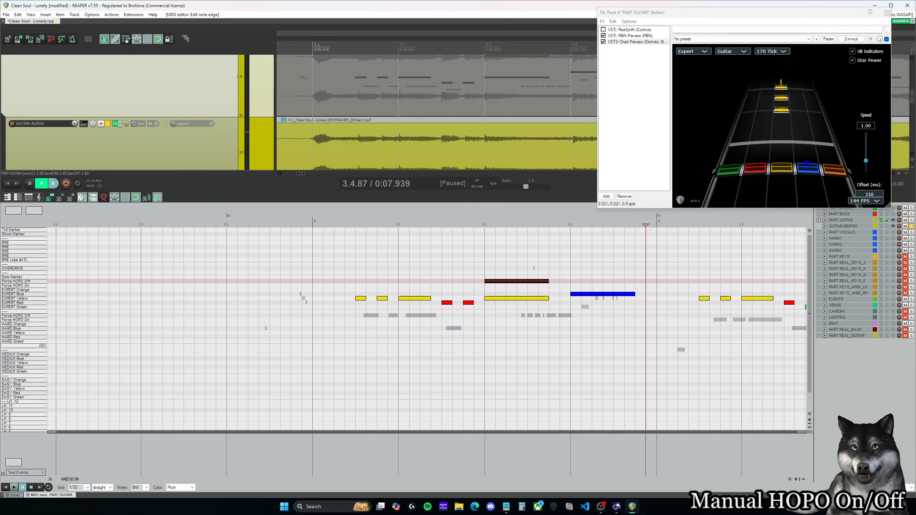
Step: Try a Force HOPO On marker above the Expert Yellow note at 4.1.75
left_click_drag(73, 480, 83, 481)
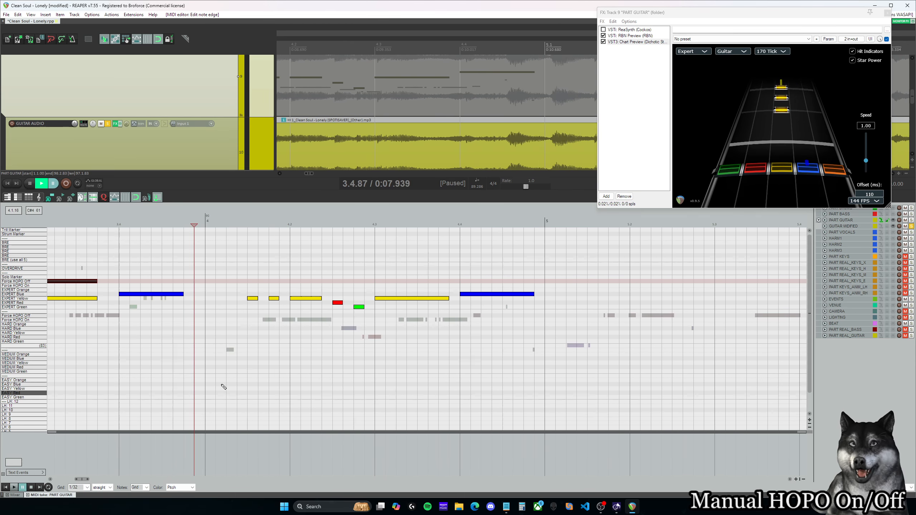
left_click(250, 269)
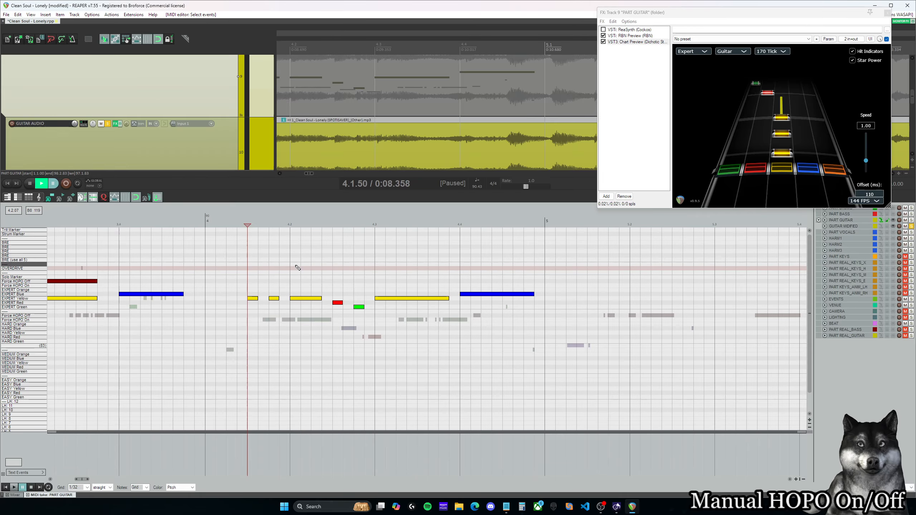
left_click(272, 285)
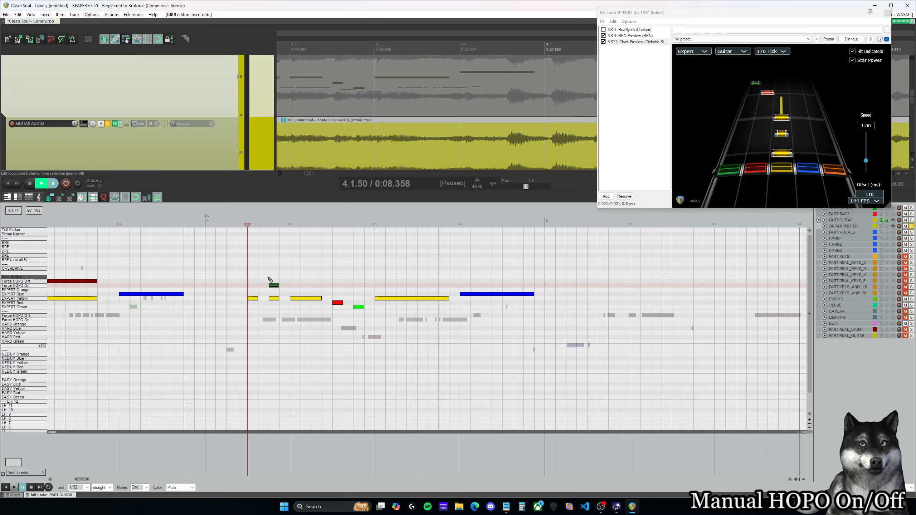
left_click_drag(273, 287, 341, 286)
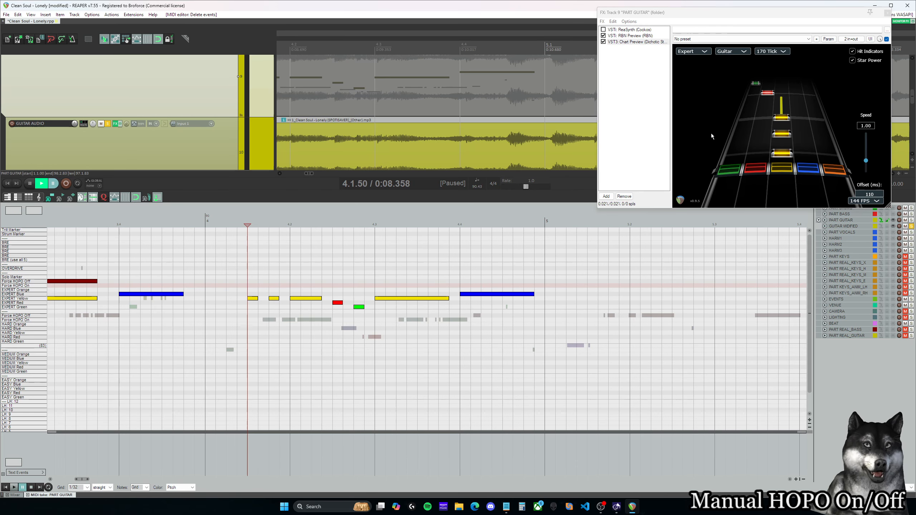
Step: Try a Force HOPO On marker above the Expert Red note at 4.2.50, replay from 4.1.50, and delete the marker
left_click(293, 266)
key("space")
key("ctrl+space")
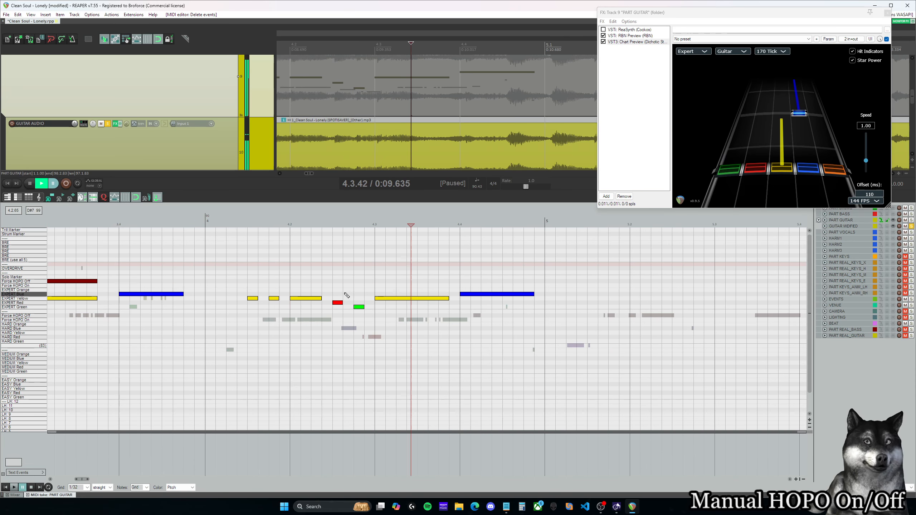
left_click(338, 286)
left_click(250, 269)
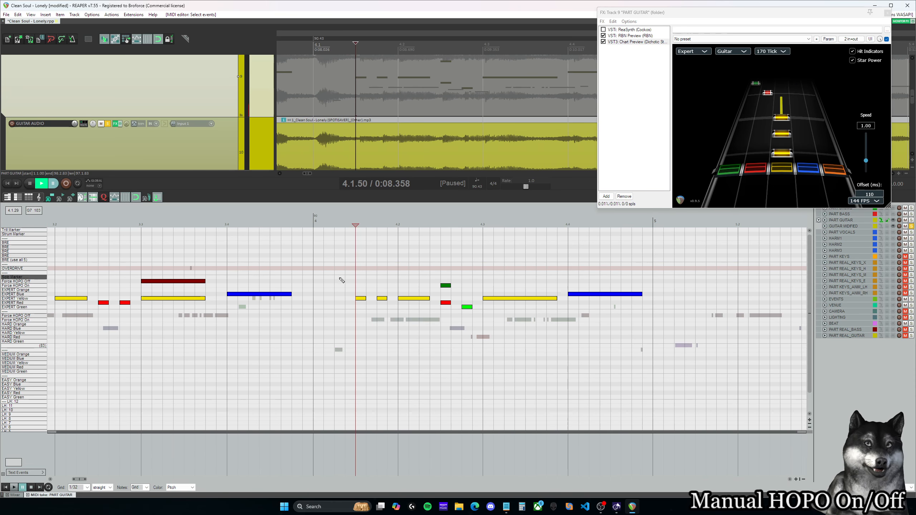
key("space")
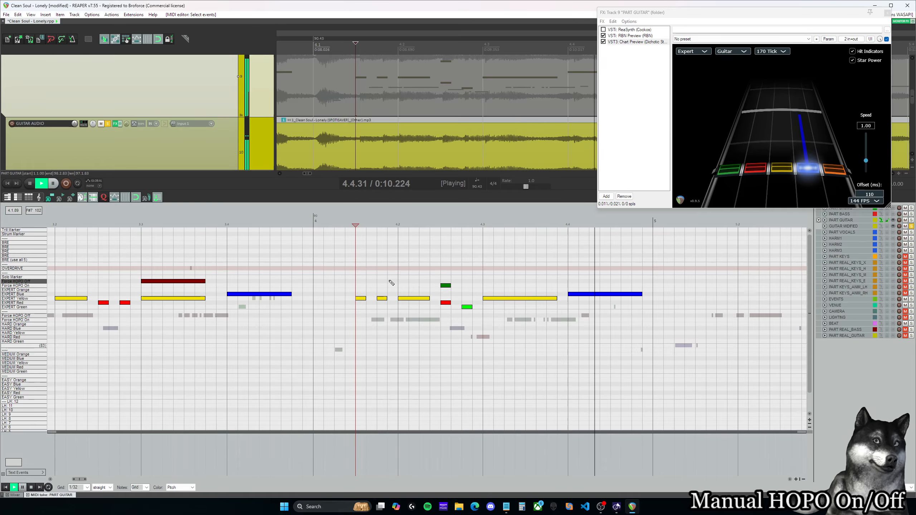
key("ctrl+space")
left_click(447, 286)
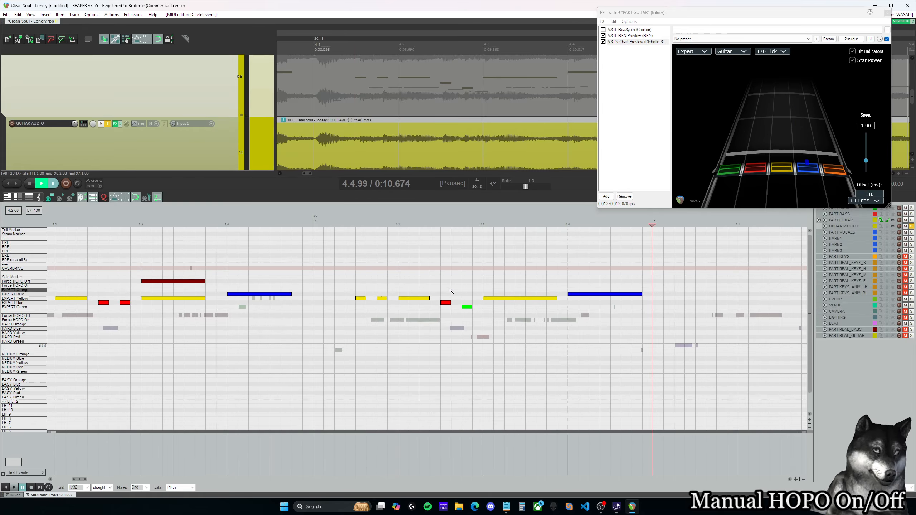
Step: Add Force HOPO Off markers above the Expert Green note at 4.2.75 and the yellow sustain from 4.3.00 to about 4.3.87, and replay the phrase
left_click(366, 282)
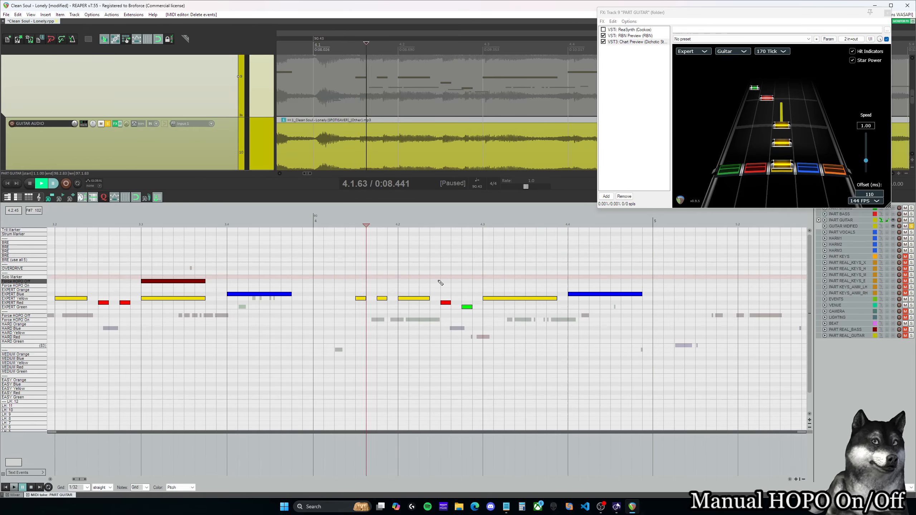
left_click(467, 281)
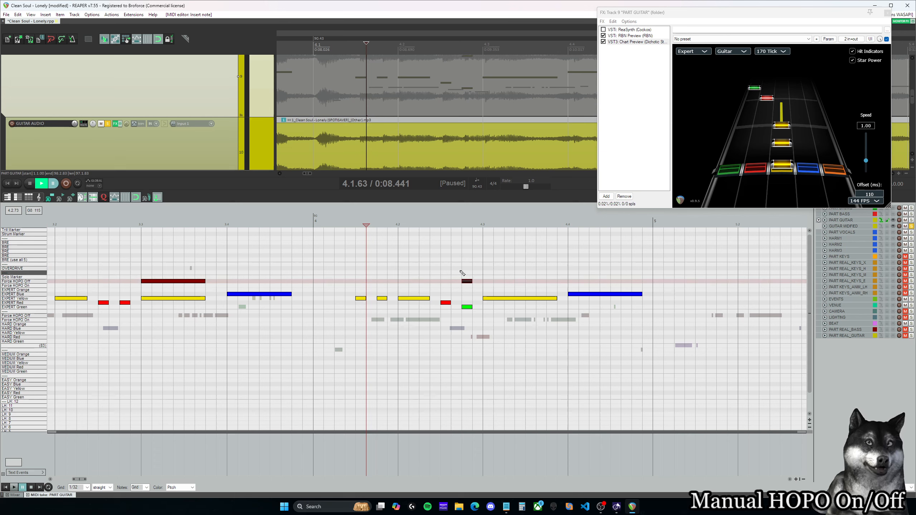
left_click(485, 281)
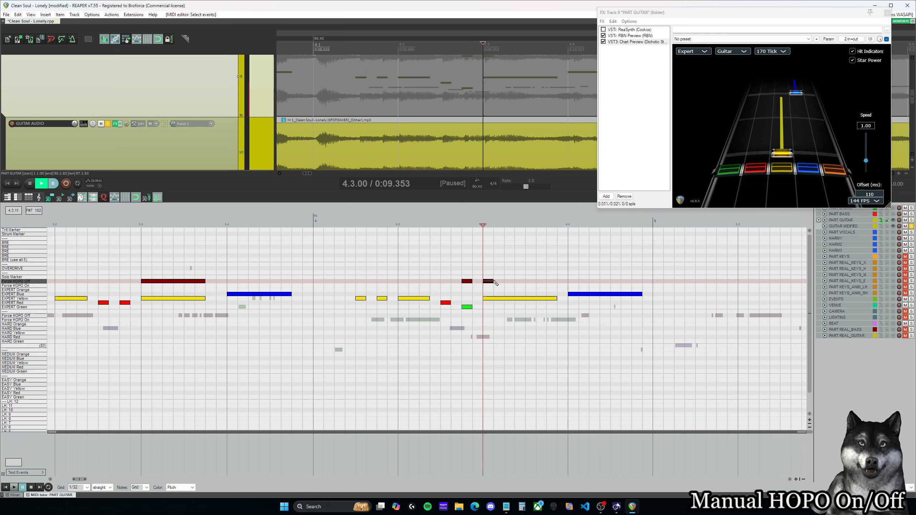
left_click_drag(496, 283, 557, 283)
key("space")
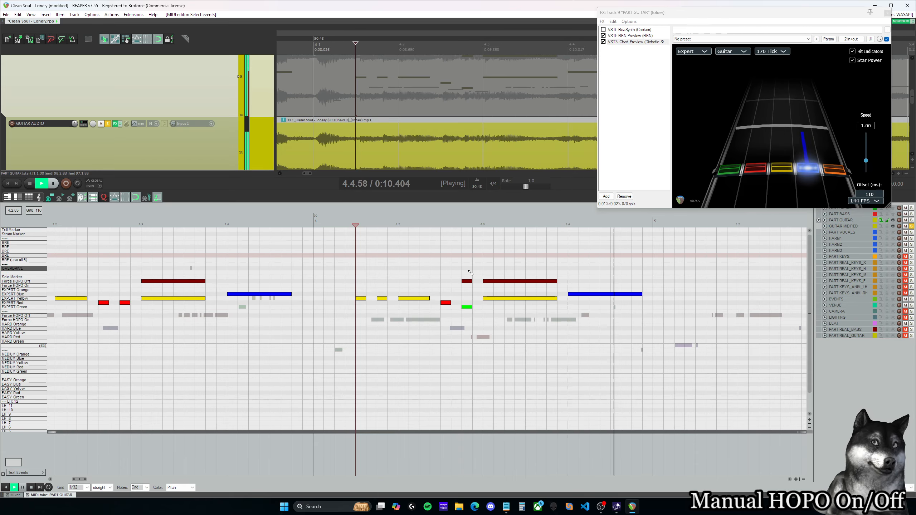
key("space")
Step: Replay the measure 3 phrase from 3.2.25 through the Expert Blue sustain to check its forced strum
left_click_drag(80, 480, 77, 479)
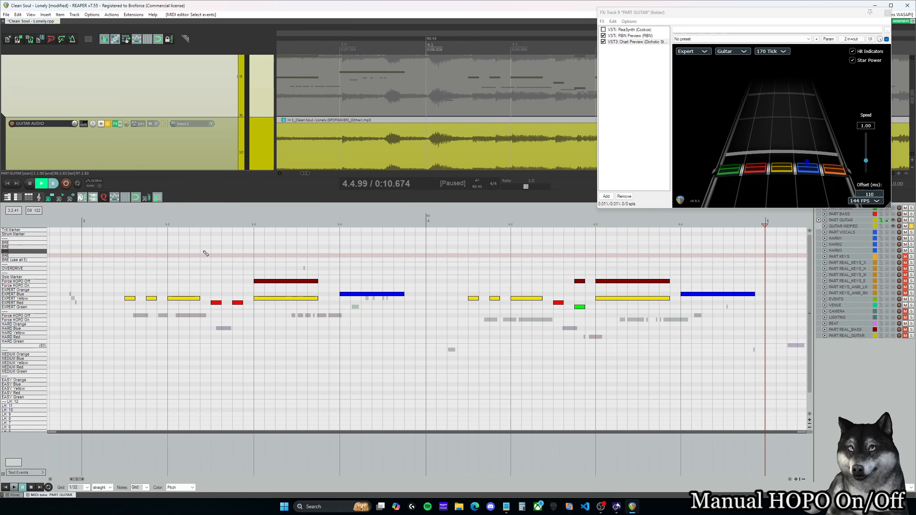
left_click(193, 251)
key("space")
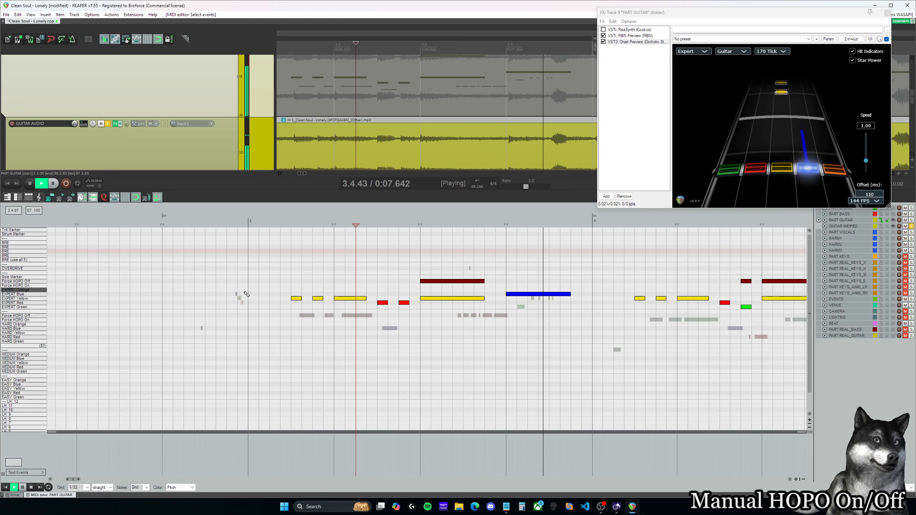
key("space")
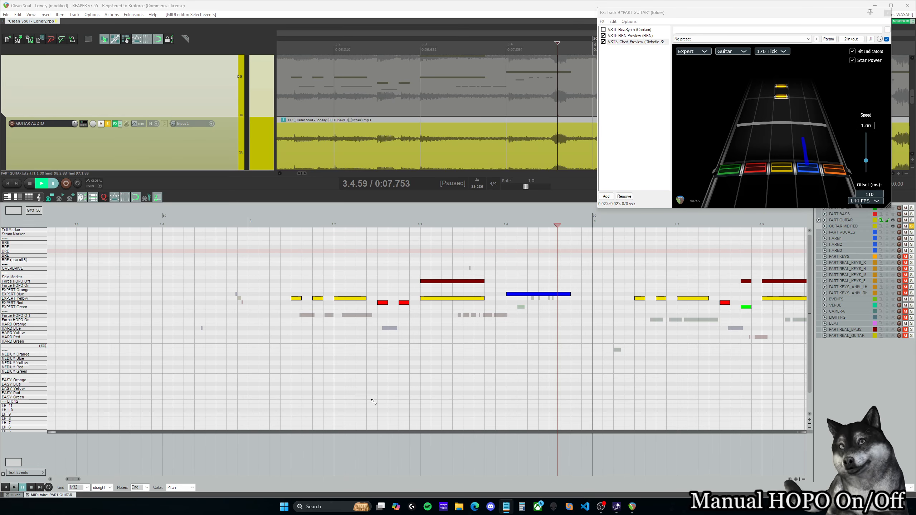
Step: Listen repeatedly from 4.2.50 to the end of measure 4, and return the cursor to measure 3
left_click_drag(71, 481, 80, 481)
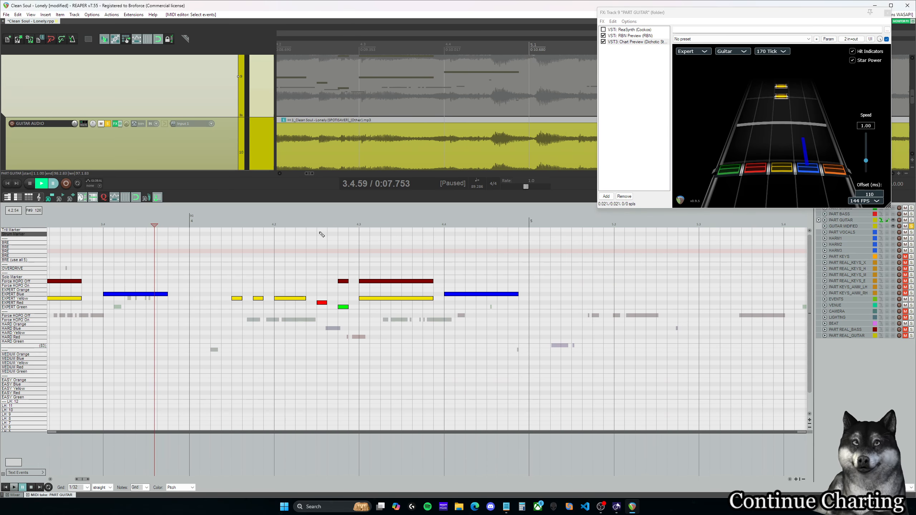
left_click(306, 225)
key("space")
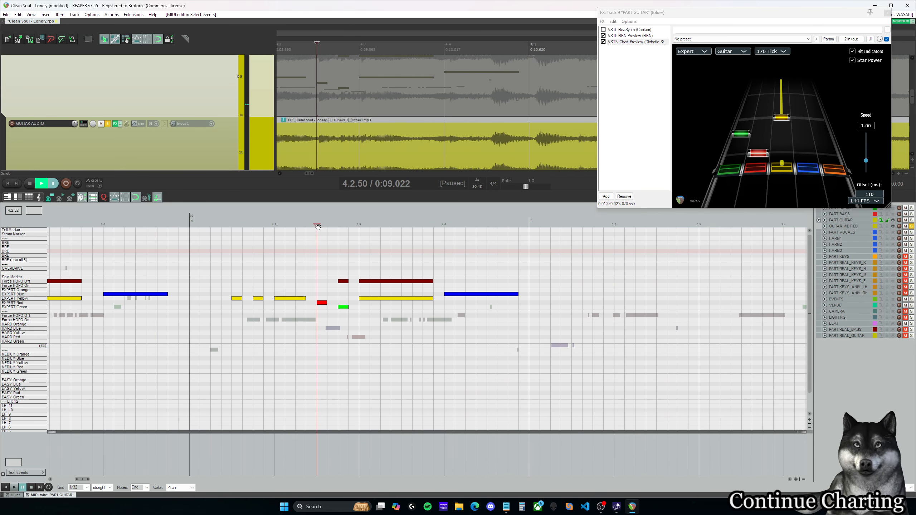
left_click(317, 226)
key("space")
left_click(315, 225)
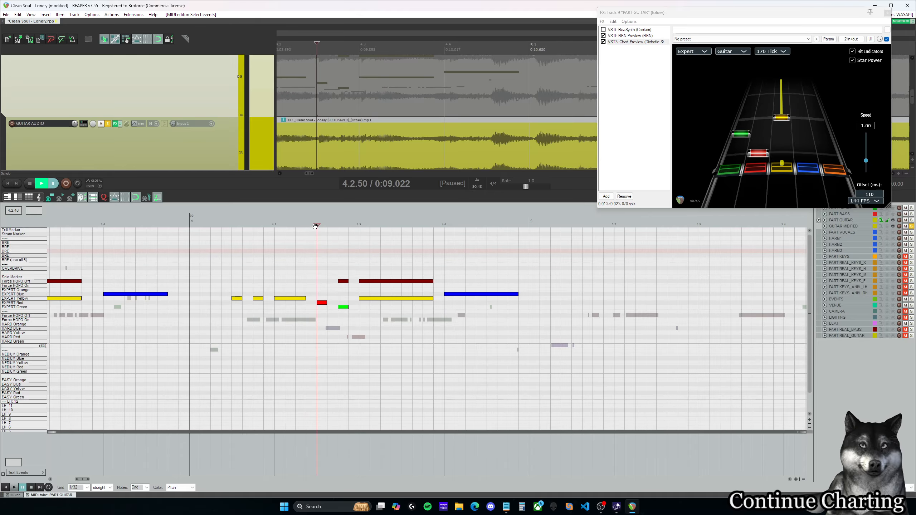
key("space")
key("space")
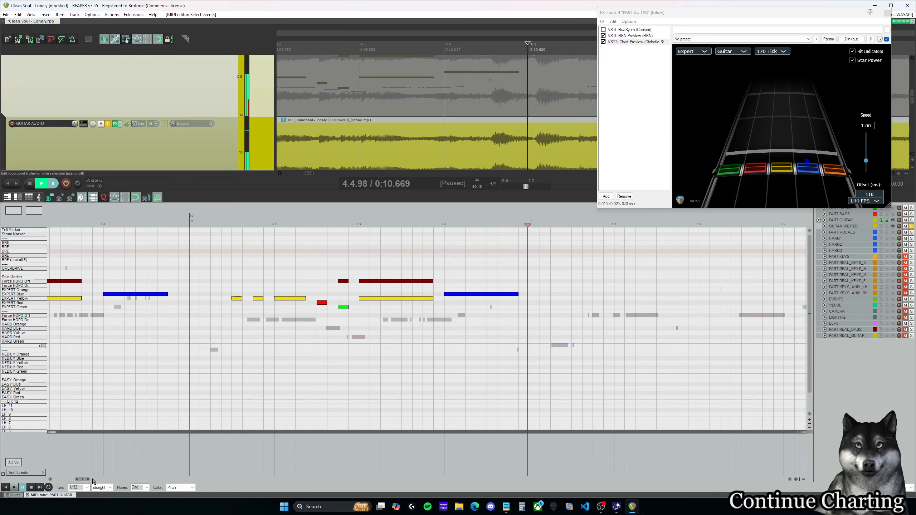
left_click_drag(81, 481, 80, 481)
left_click(166, 225)
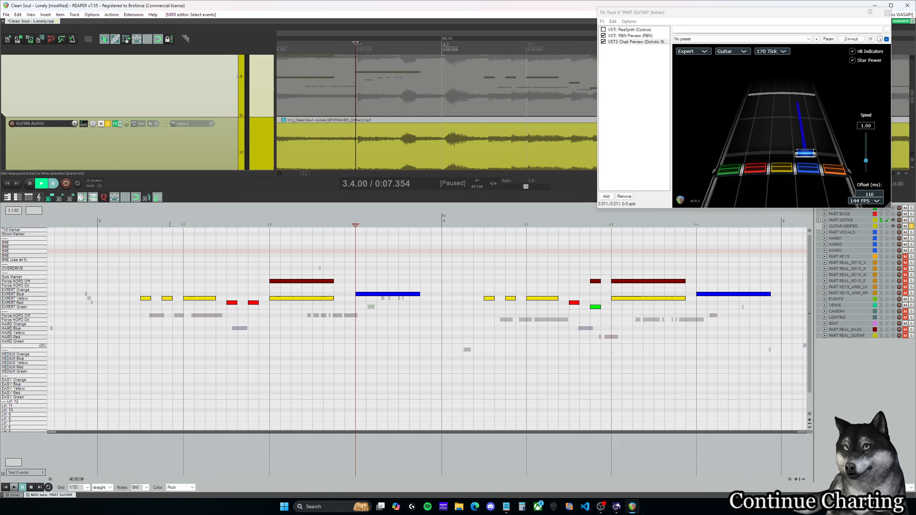
Step: Compare by ear the sustained Expert Blue notes at 3.4.00 and 4.4.00
key("space")
key("space")
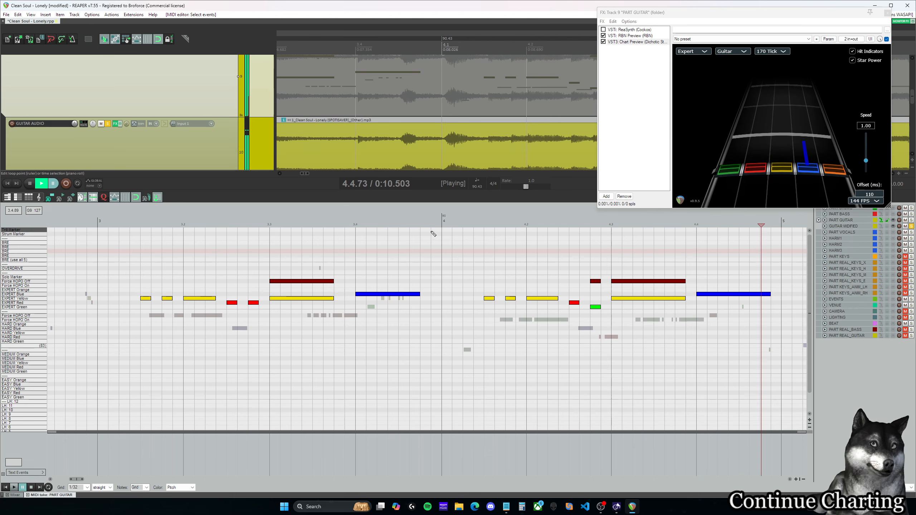
left_click(355, 226)
left_click(425, 303)
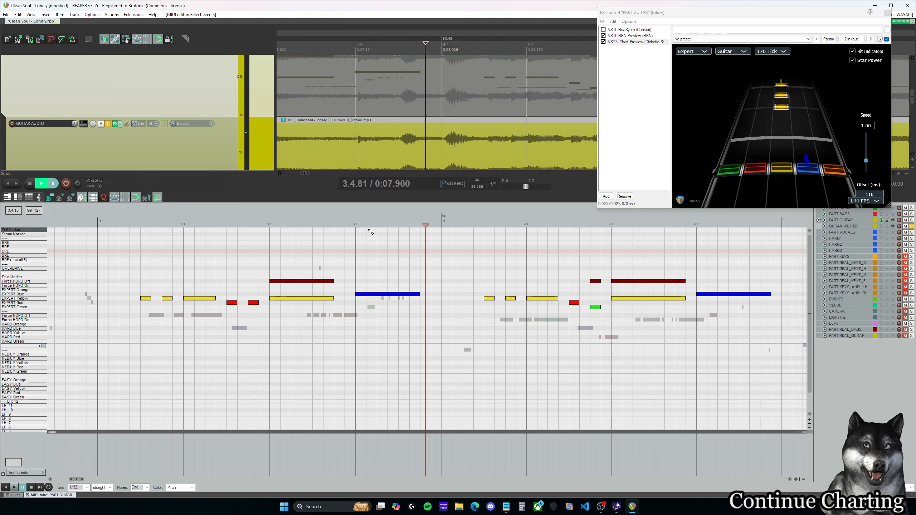
left_click(355, 221)
Step: Move the sustained note at 3.4.00 to Expert Orange and replay it against the Expert Blue sustain at 4.4.00
left_click_drag(368, 294, 368, 290)
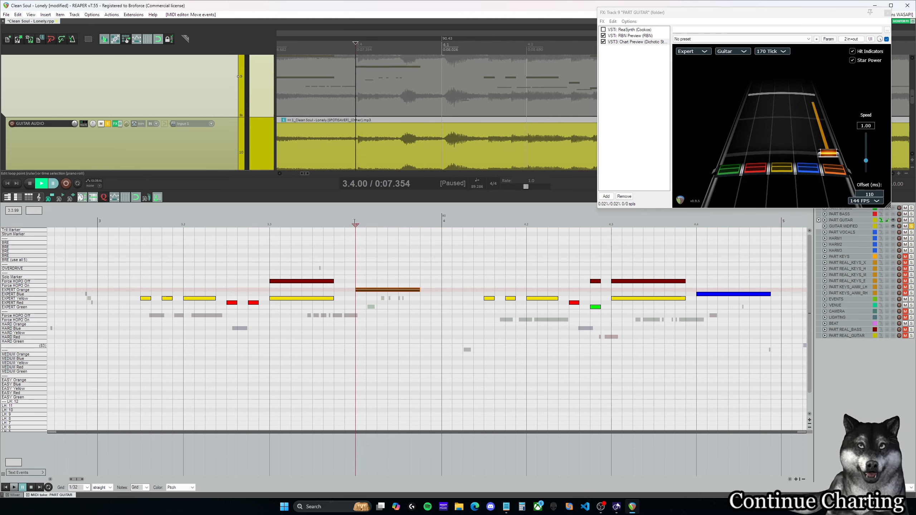
key("space")
key("space")
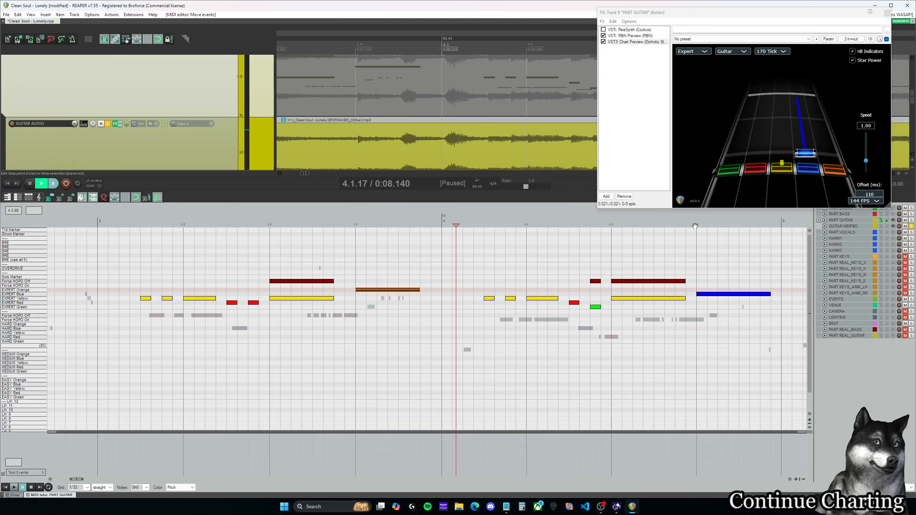
left_click(774, 226)
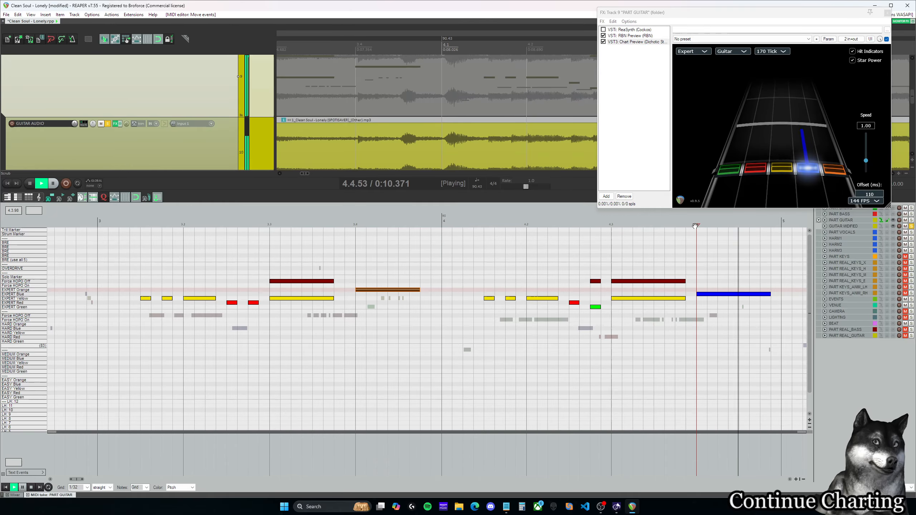
left_click(269, 225)
key("space")
key("space")
Step: Listen to the guitar audio from 5.1.00 into measure 6
left_click_drag(77, 479, 91, 480)
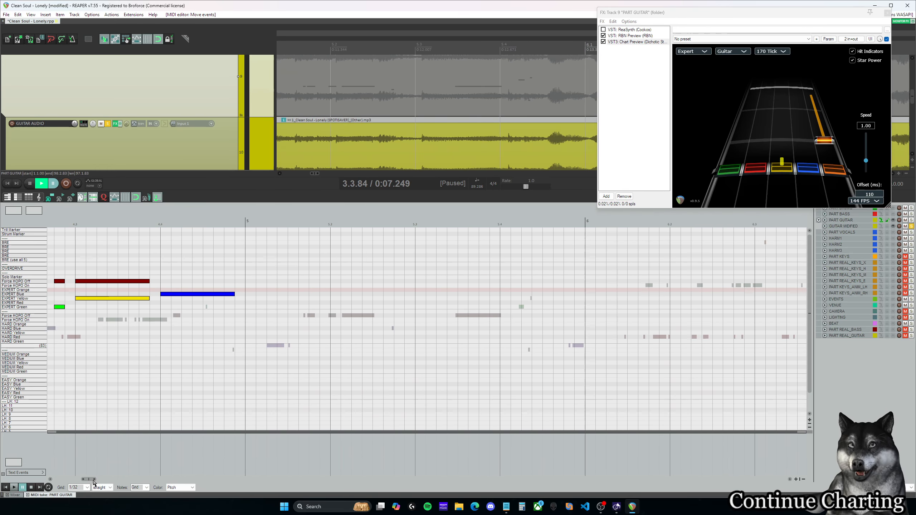
left_click(247, 224)
key("space")
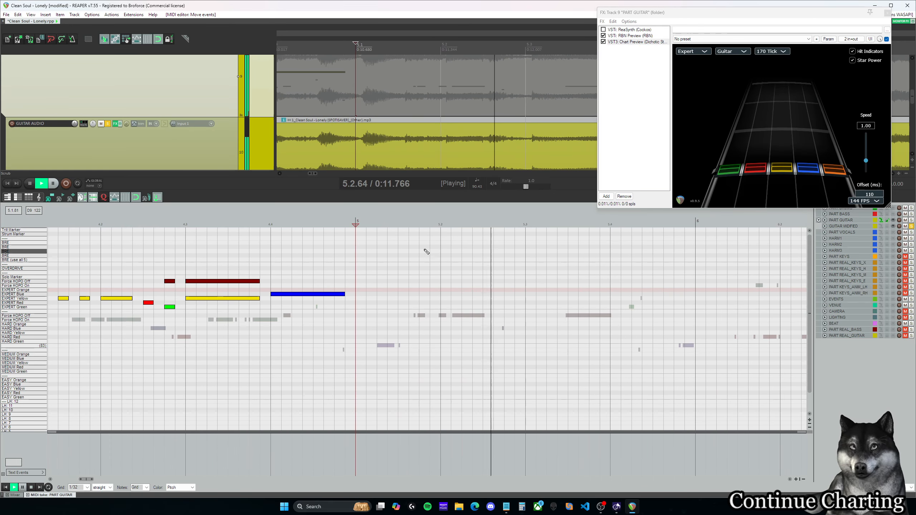
scroll(448, 371, "down", 4)
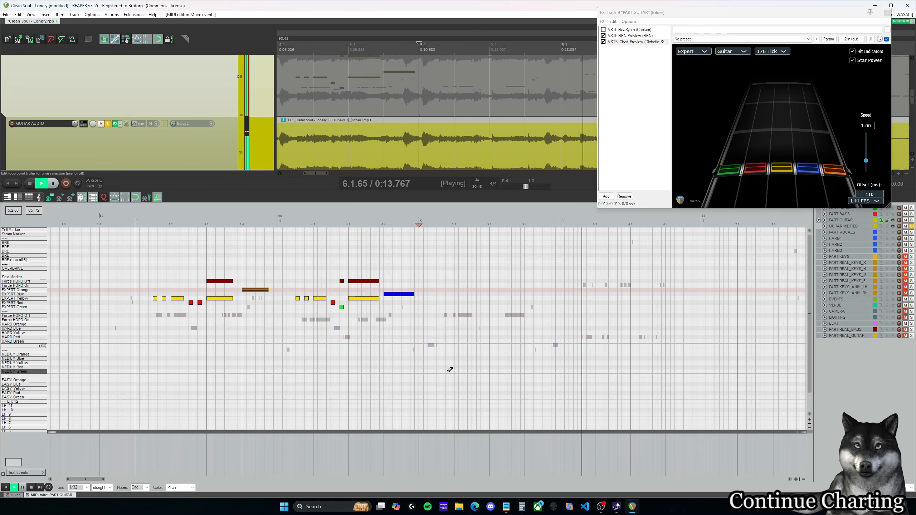
key("space")
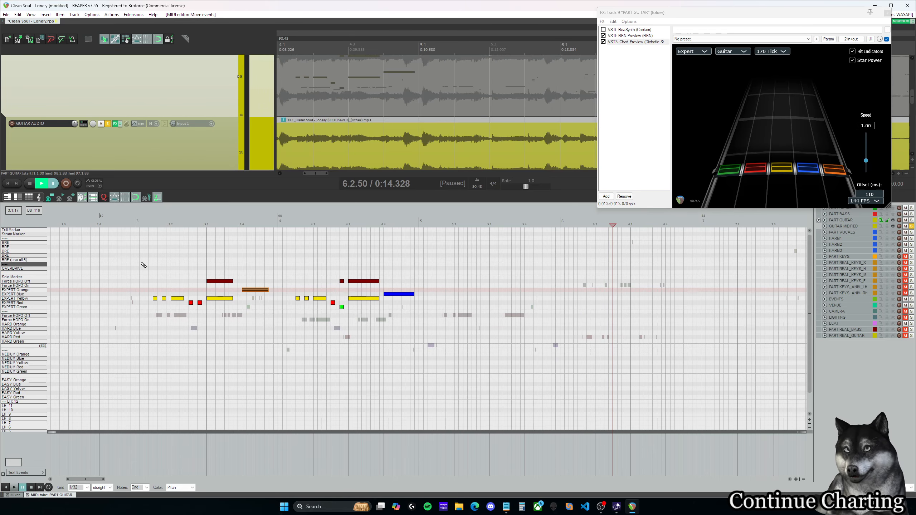
left_click_drag(143, 265, 262, 325)
left_click_drag(155, 302, 444, 300)
key("ctrl+z")
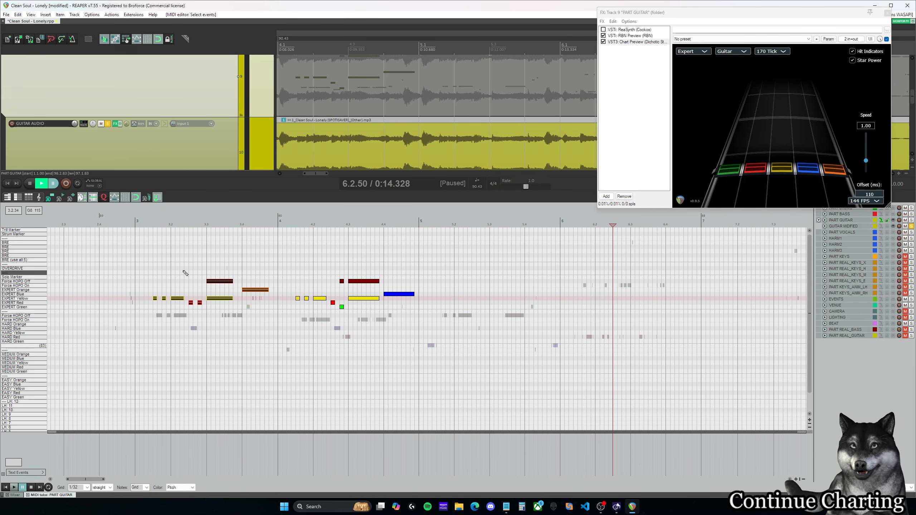
Step: Copy the whole measure 3 phrase, including its Force HOPO Off marker, to the same position in measure 5
left_click_drag(135, 253, 276, 325)
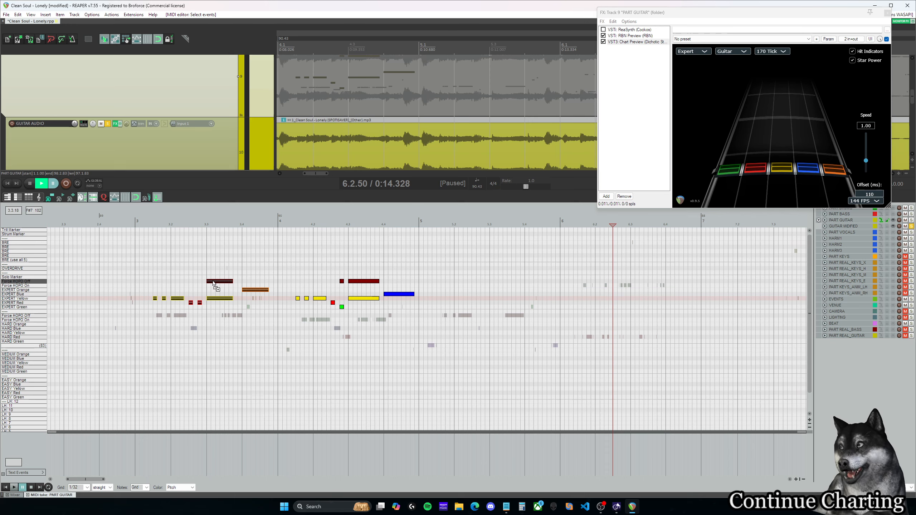
left_click_drag(214, 284, 496, 285)
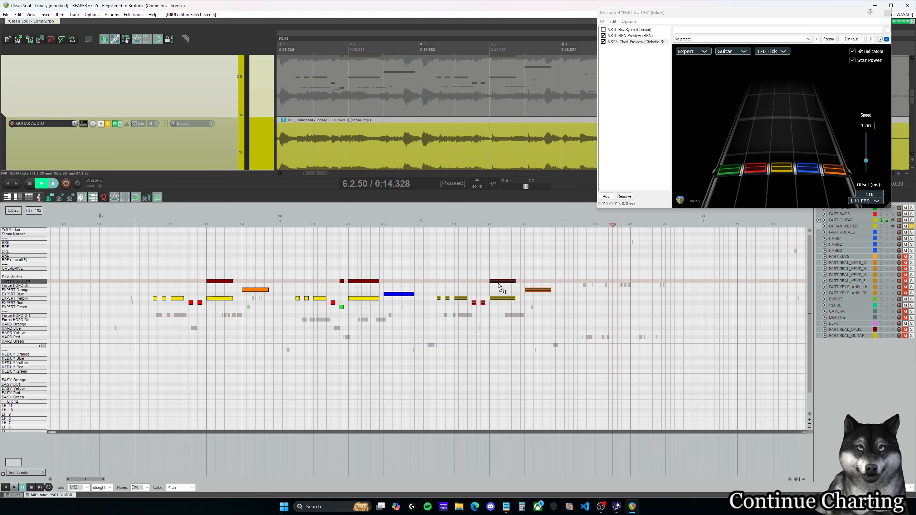
left_click(457, 286)
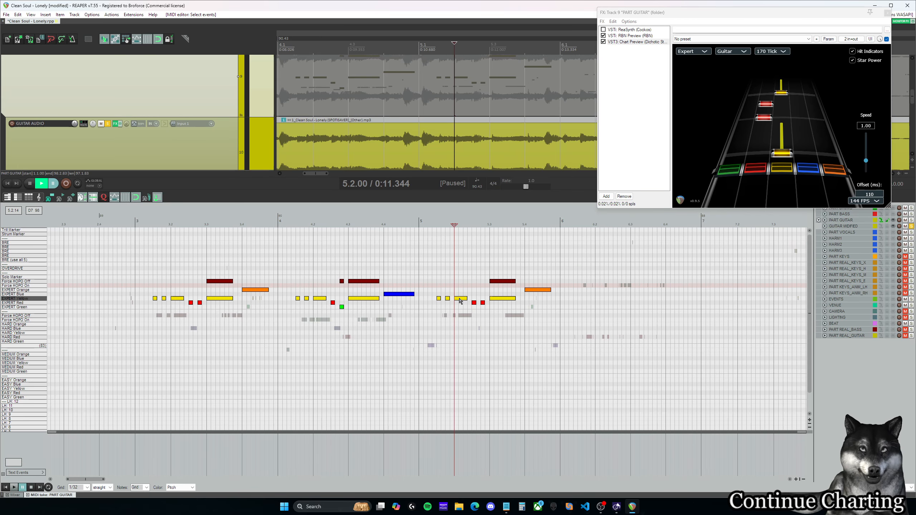
Step: Play the copied measure 5 phrase and the original measure 3 phrase to compare them with the guitar audio
left_click(174, 307)
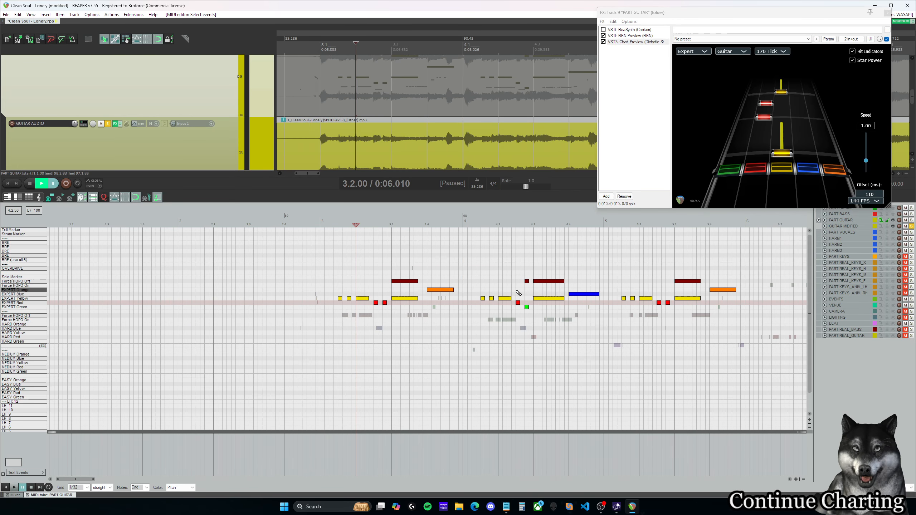
left_click(639, 295)
left_click(617, 301)
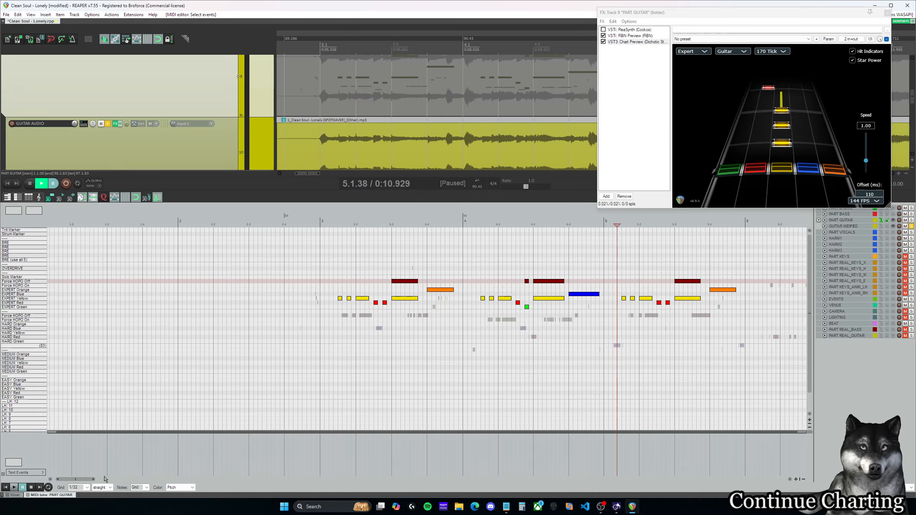
left_click_drag(85, 479, 93, 479)
key("space")
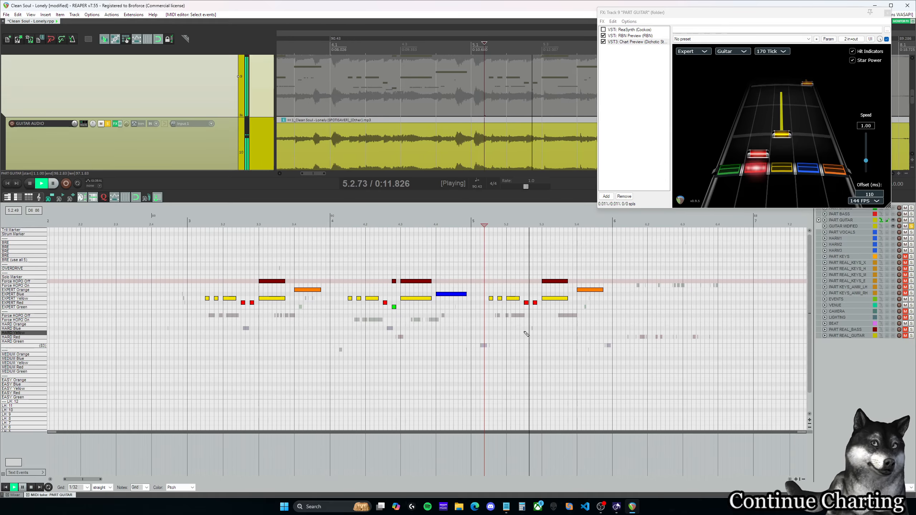
key("space")
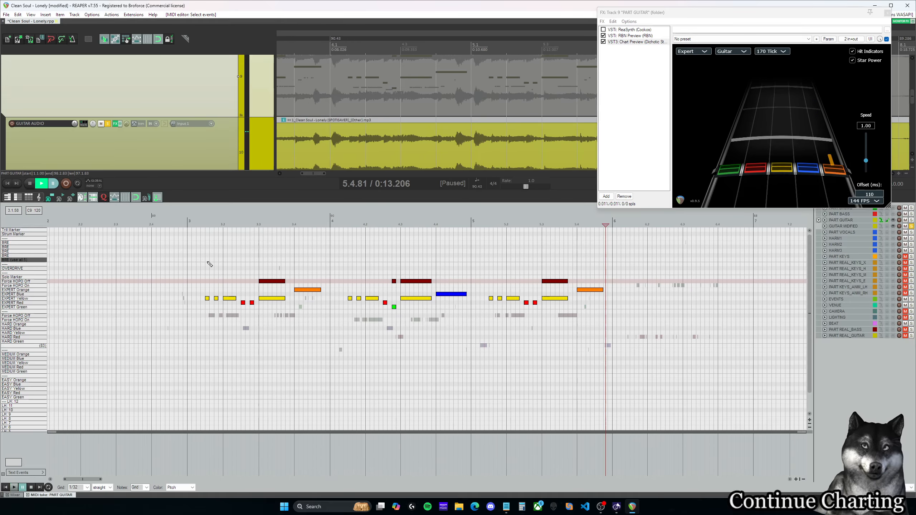
left_click(208, 264)
key("space")
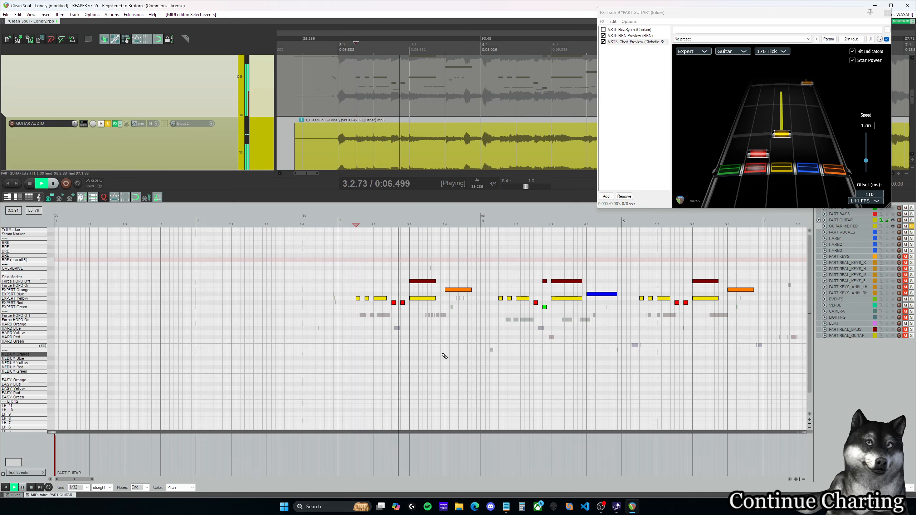
key("space")
Step: Listen again to the end of measure 3 from 3.4.00 and from the yellow sustain at 3.3.00
mouse_move(87, 480)
left_mouse_down()
mouse_move(107, 485)
mouse_move(99, 485)
left_mouse_up()
left_click(209, 274)
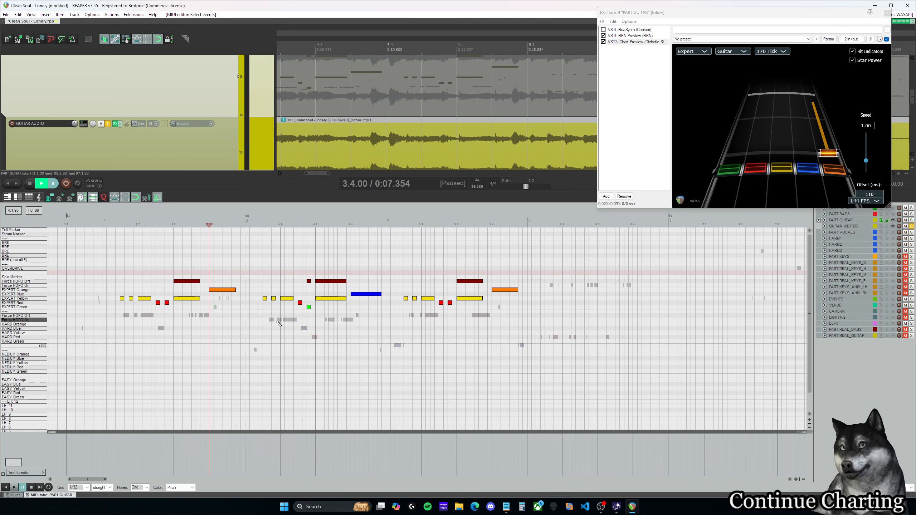
key("space")
key("space")
left_click(322, 261)
key("space")
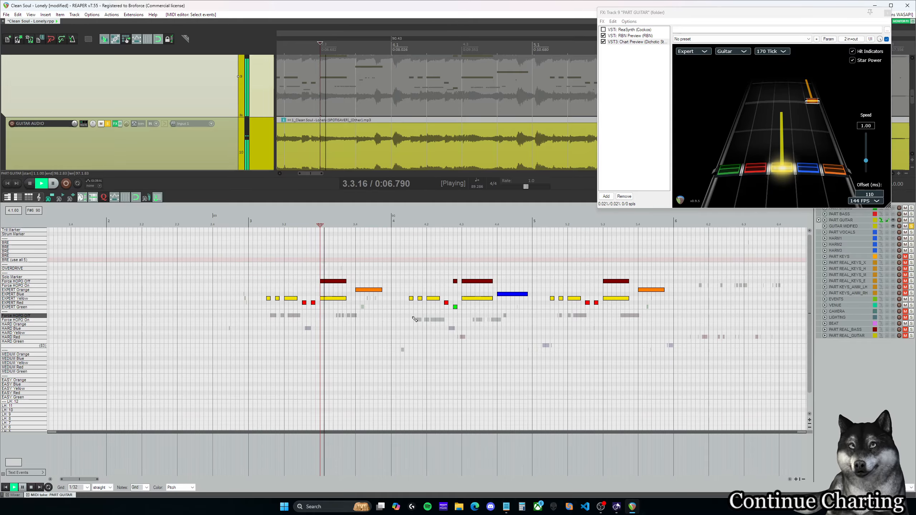
key("space")
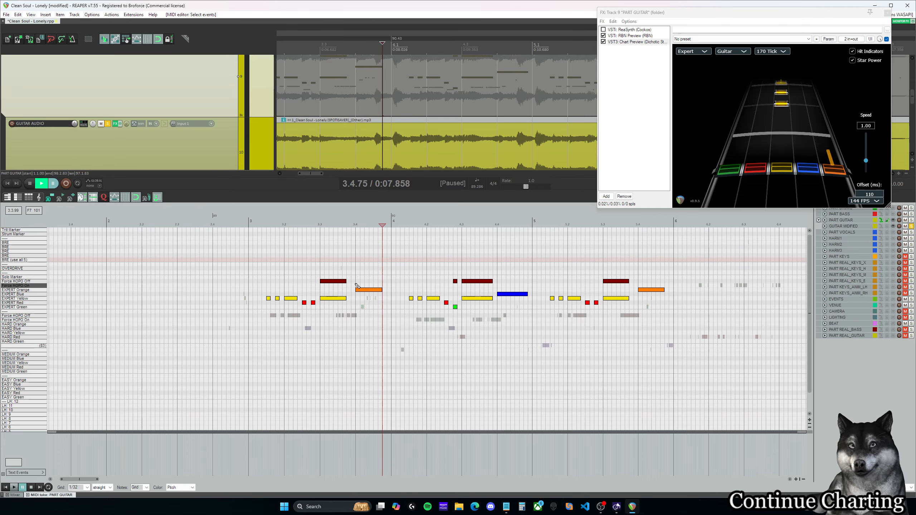
Step: Start the Expert Orange sustain in measure 3 one 1/32 later, add a 1/32 Expert Blue note at 3.4.00, and replay
left_click(357, 290)
scroll(360, 291, "up", 3)
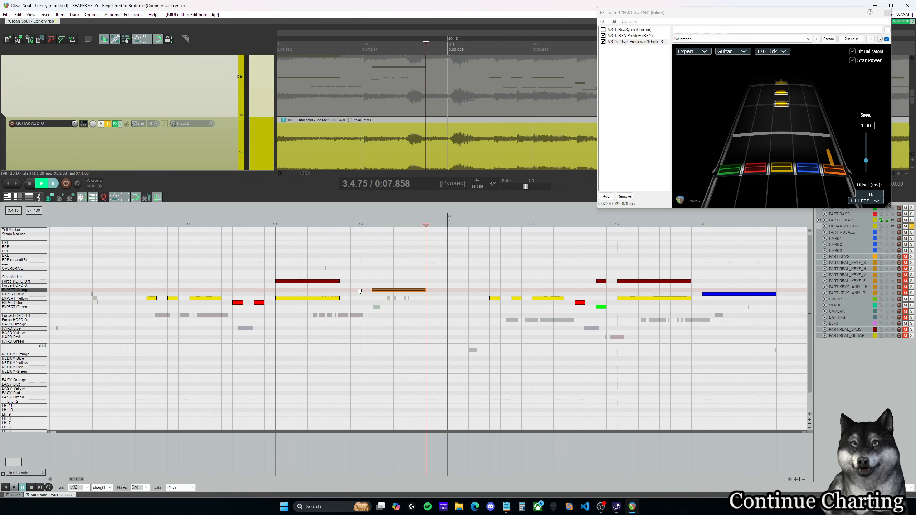
left_click(345, 300)
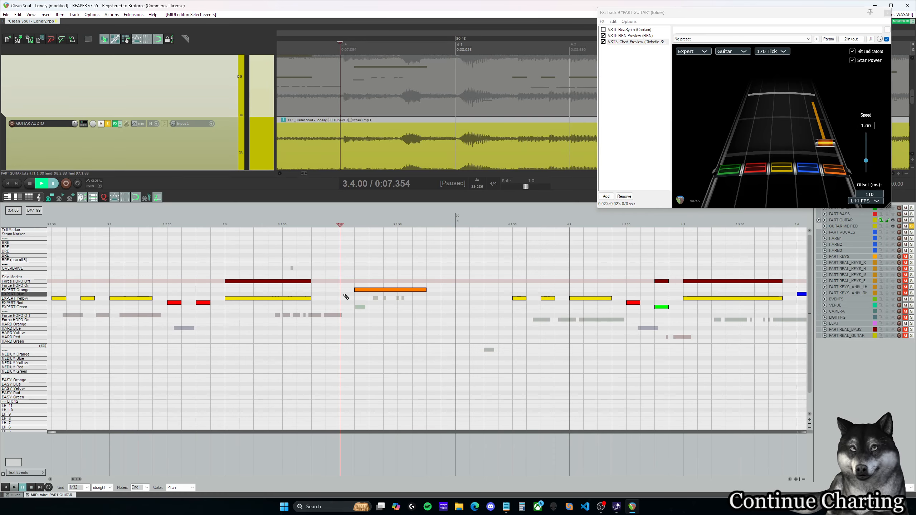
left_click(344, 294)
key("space")
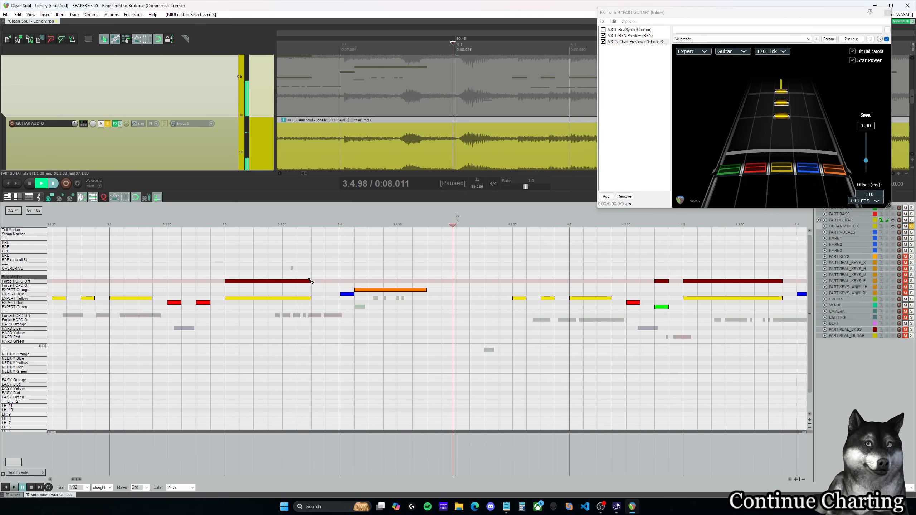
left_click(266, 263)
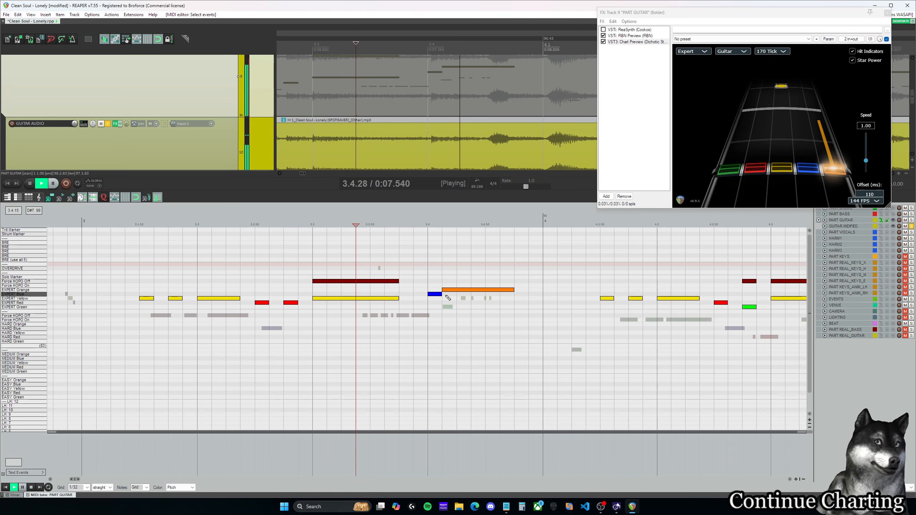
key("space")
Step: Start the Expert Orange sustain in measure 5 one 1/32 later, add a 1/32 Expert Blue note at 5.4.00, and replay
left_click_drag(77, 479, 92, 481)
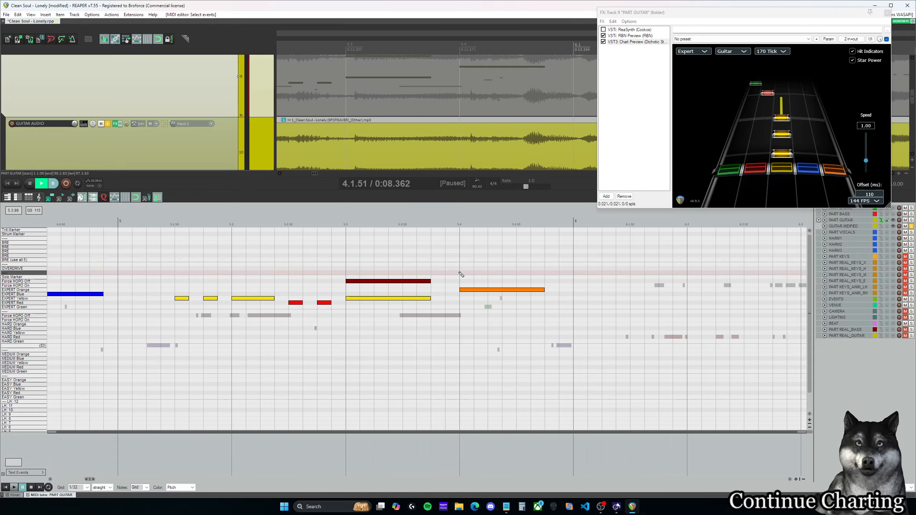
left_click(469, 290)
key("space")
key("space")
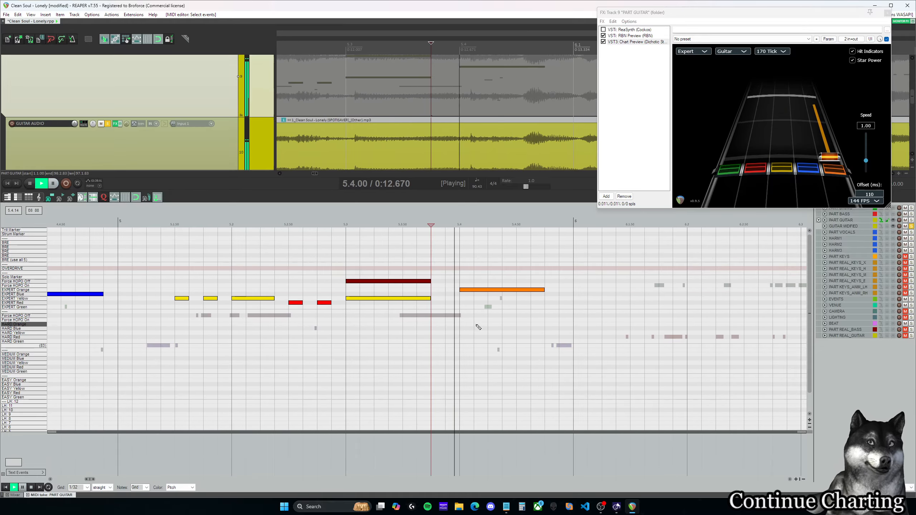
left_click_drag(460, 290, 472, 295)
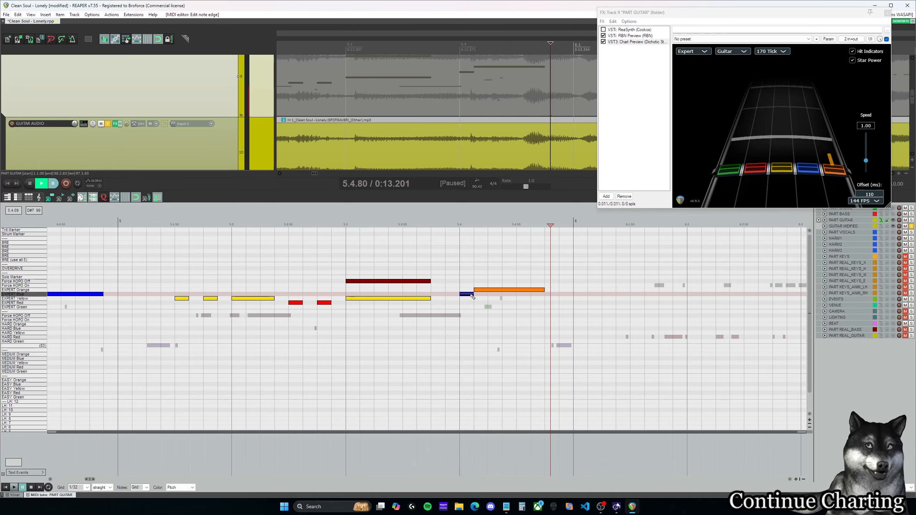
left_click(452, 273)
key("space")
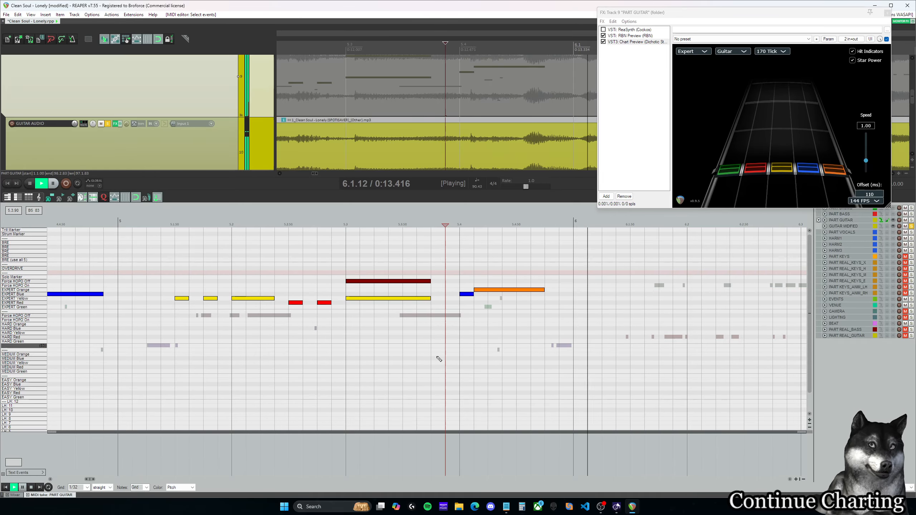
key("space")
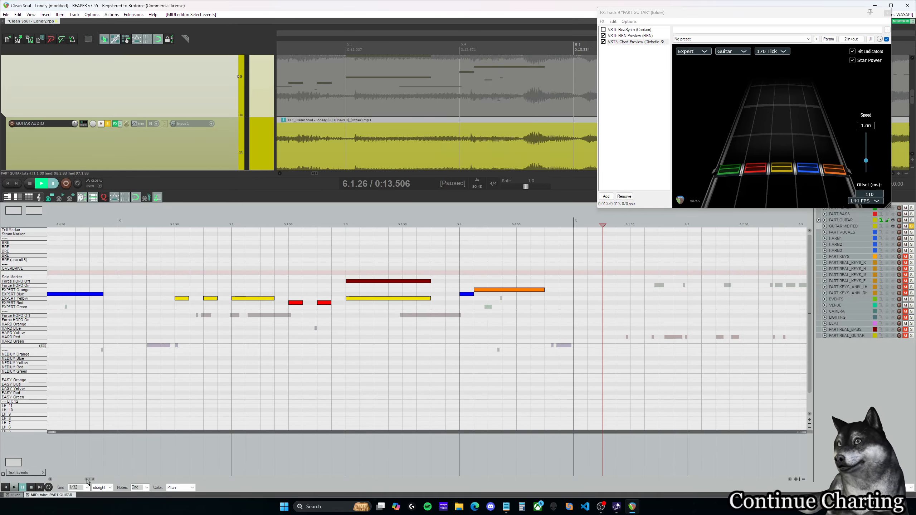
Step: Start the Expert Blue sustain in measure 4 one 1/32 later, add a 1/32 Expert Yellow note at 4.4.00, and replay the phrase
left_click_drag(88, 482, 84, 482)
key("space")
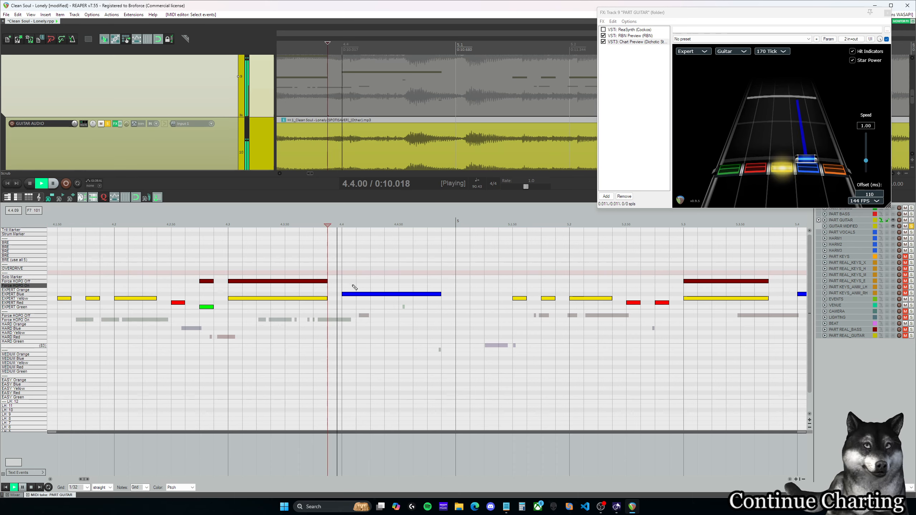
left_click_drag(342, 294, 354, 294)
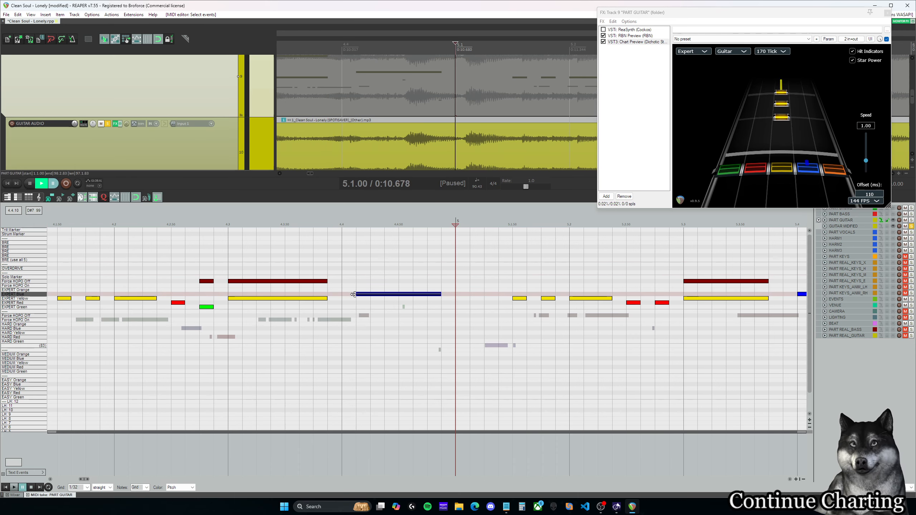
left_click(350, 298)
left_click(313, 224)
key("space")
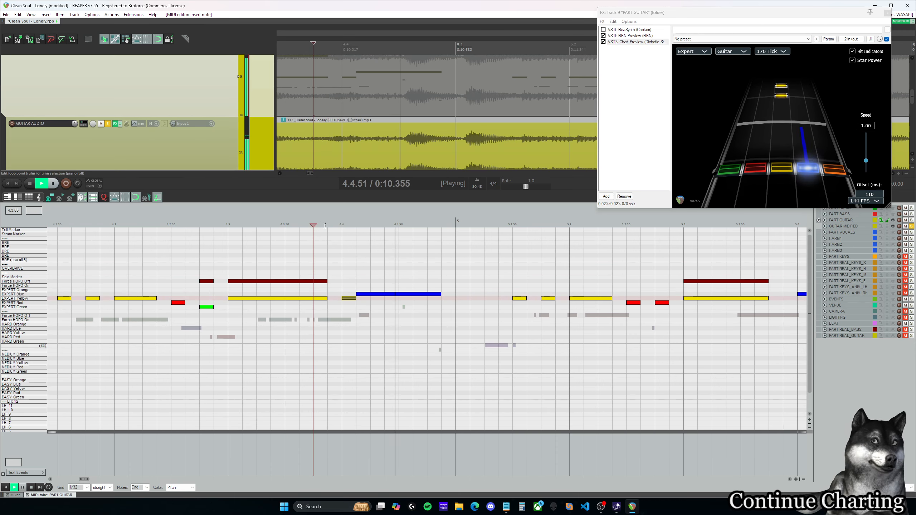
key("space")
left_click(229, 224)
left_click(238, 224)
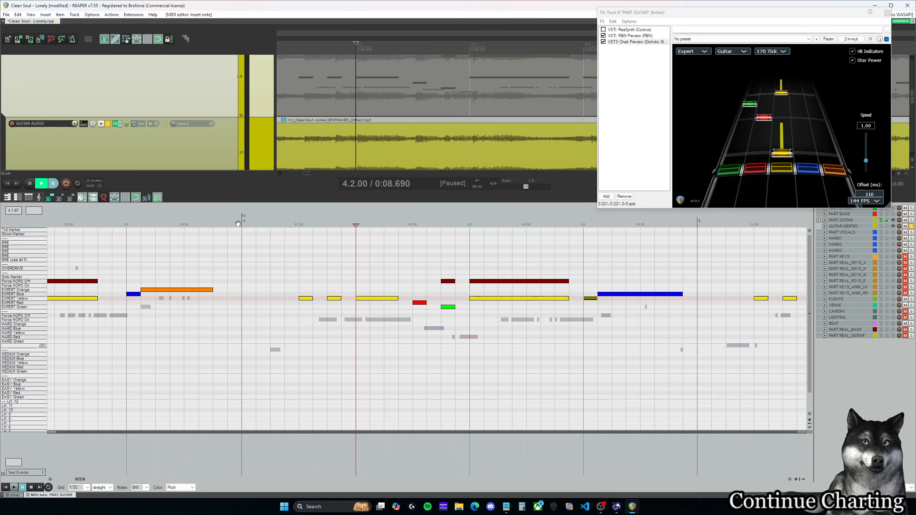
key("space")
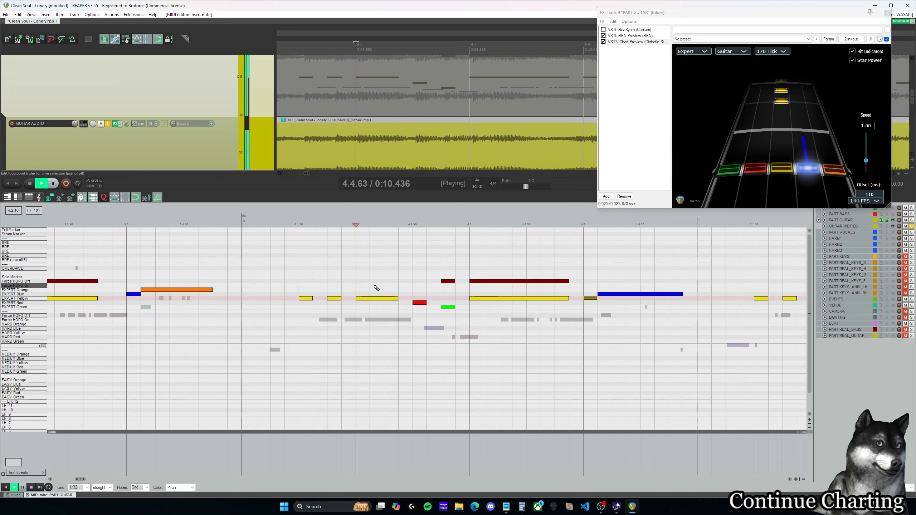
Step: Play the charted guitar from measure 4 into measure 7 and return the edit cursor to 6.1.00
left_click_drag(82, 480, 96, 481)
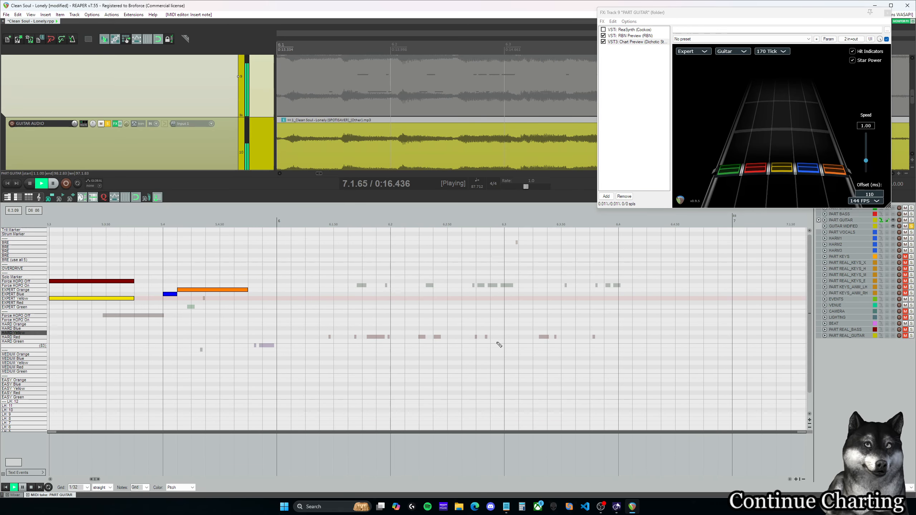
key("ctrl+space")
scroll(276, 364, "down", 3)
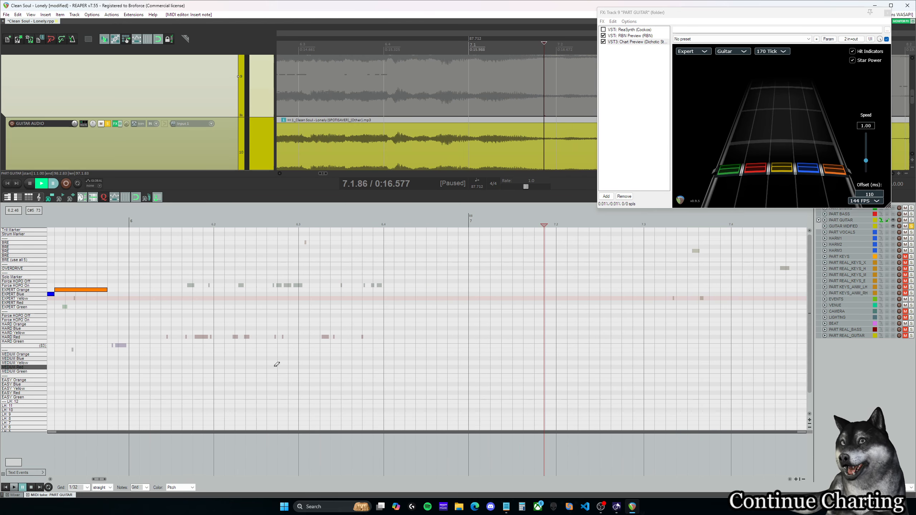
scroll(277, 364, "down", 2)
left_click(175, 223)
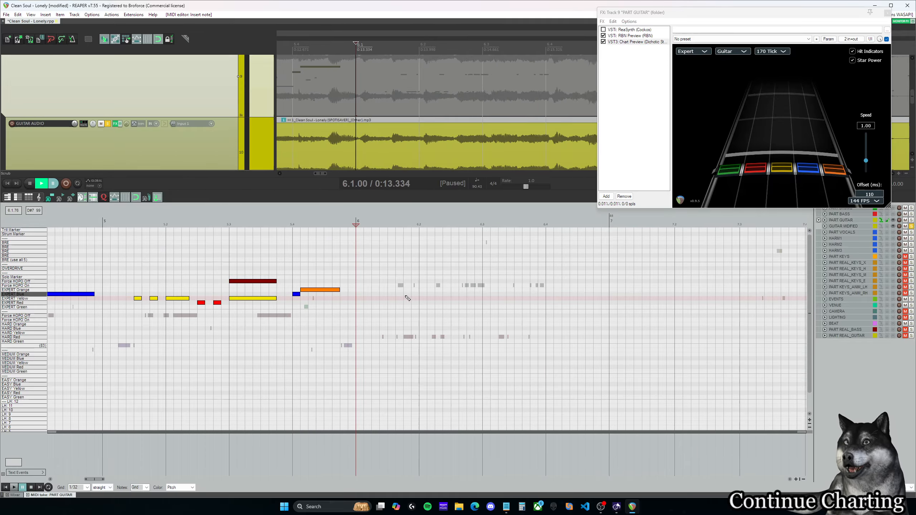
Step: Take GUITAR AUDIO out of solo and play the end of measure 5 and the start of measure 6
left_click(108, 124)
key("space")
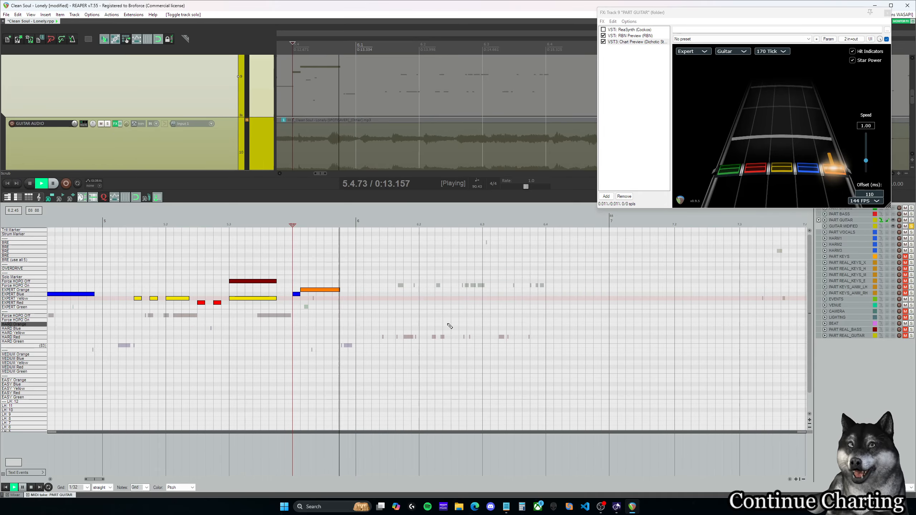
key("ctrl+space")
scroll(116, 139, "up", 1)
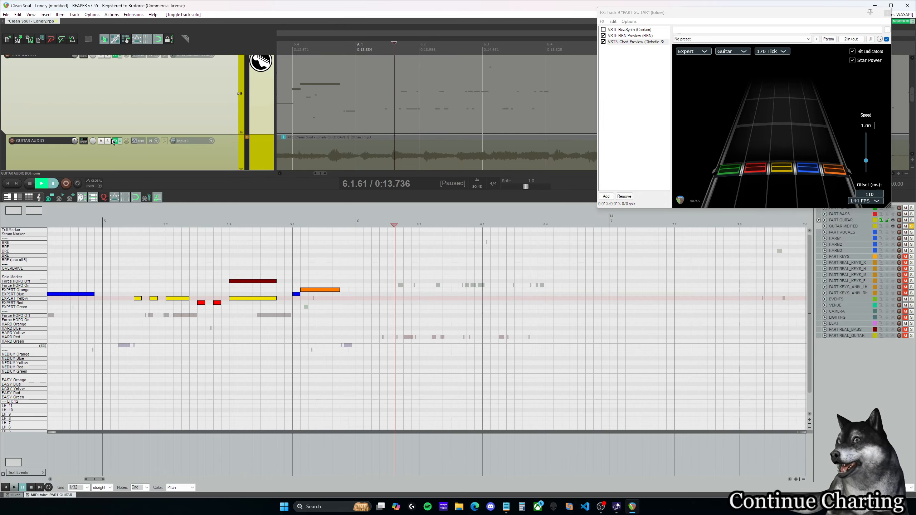
left_click(107, 141)
left_click(107, 141)
left_click(359, 222)
key("space")
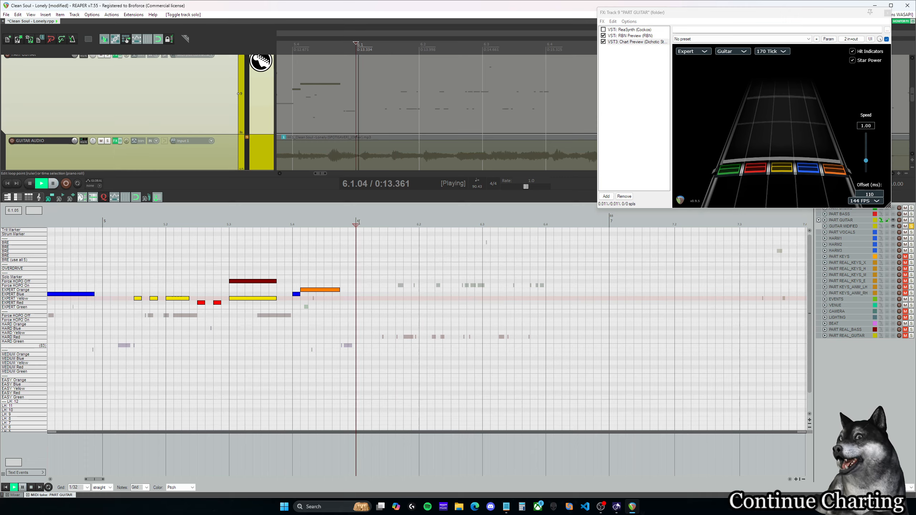
key("ctrl+space")
Step: Turn off the solo on GUITAR MODIFIED and play measure 6 in the full mix from just before 6.1.00
scroll(130, 143, "up", 3)
scroll(134, 145, "down", 2)
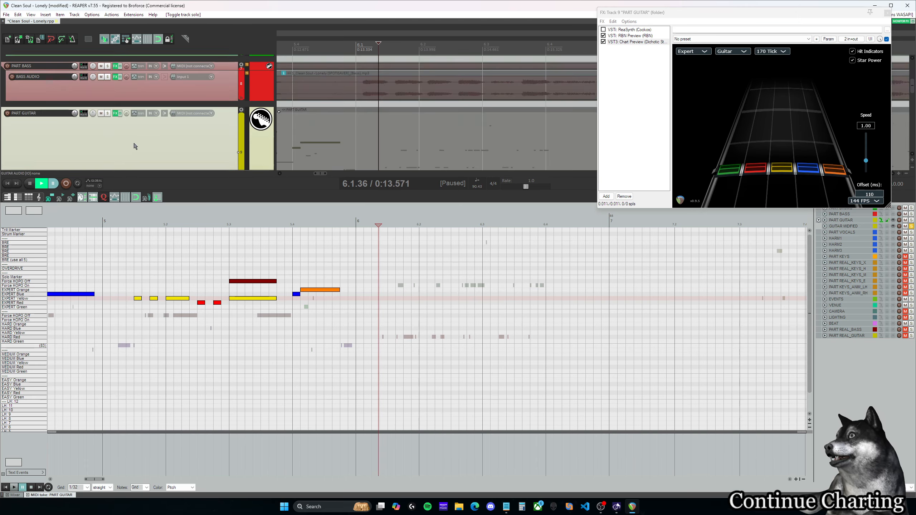
scroll(135, 146, "down", 4)
scroll(134, 145, "up", 1)
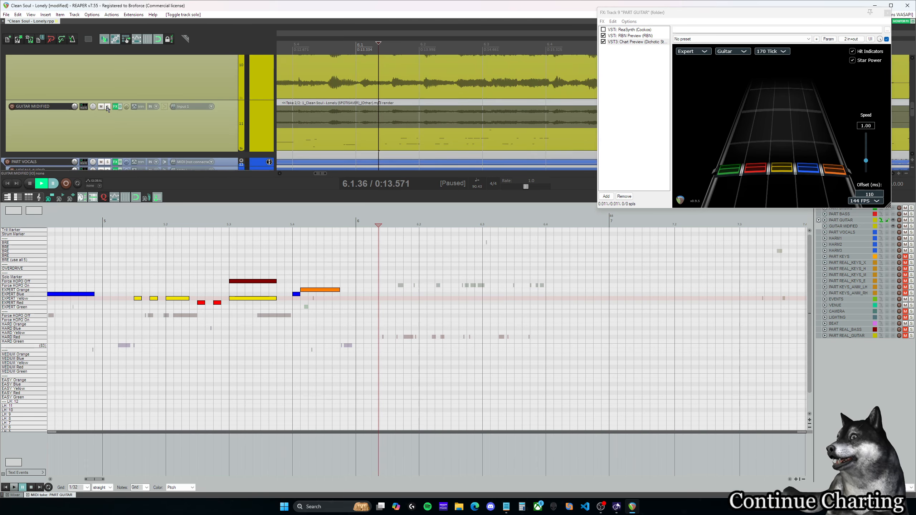
scroll(135, 135, "up", 2)
left_click(349, 224)
key("space")
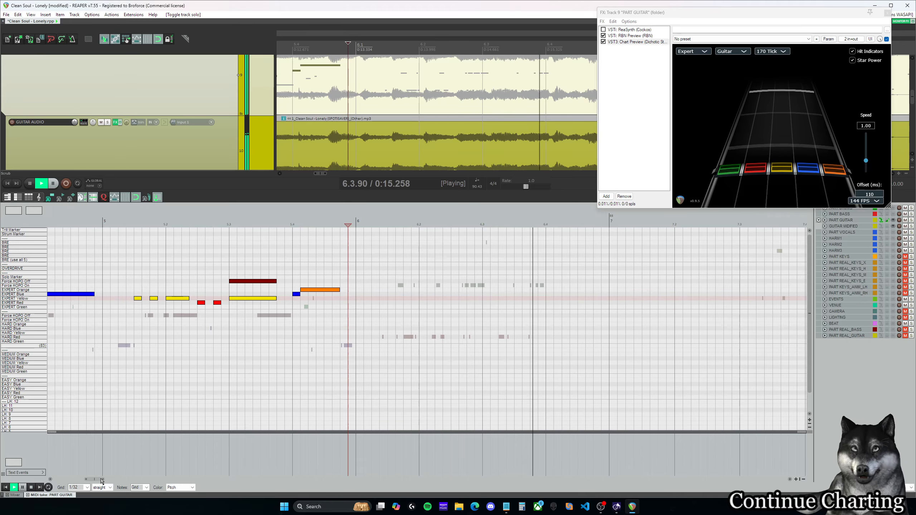
left_click_drag(101, 480, 106, 480)
key("space")
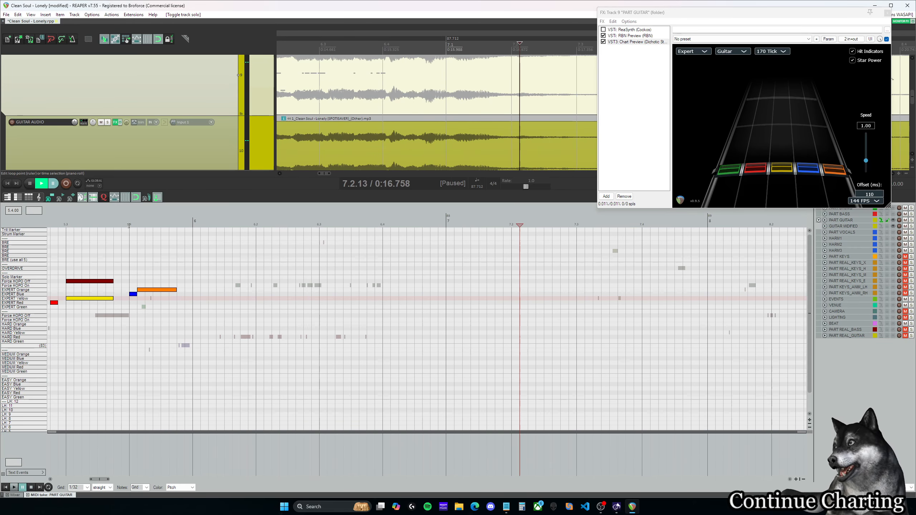
Step: Replay the full mix from 5.4.00 through measure 6 with the system volume raised to 66
left_click(129, 226)
key("space")
key("XF86AudioRaiseVolume")
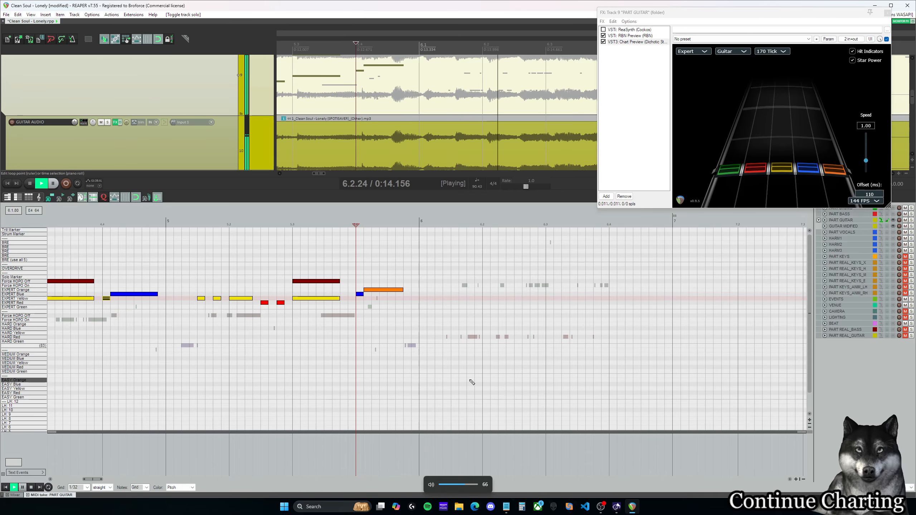
key("space")
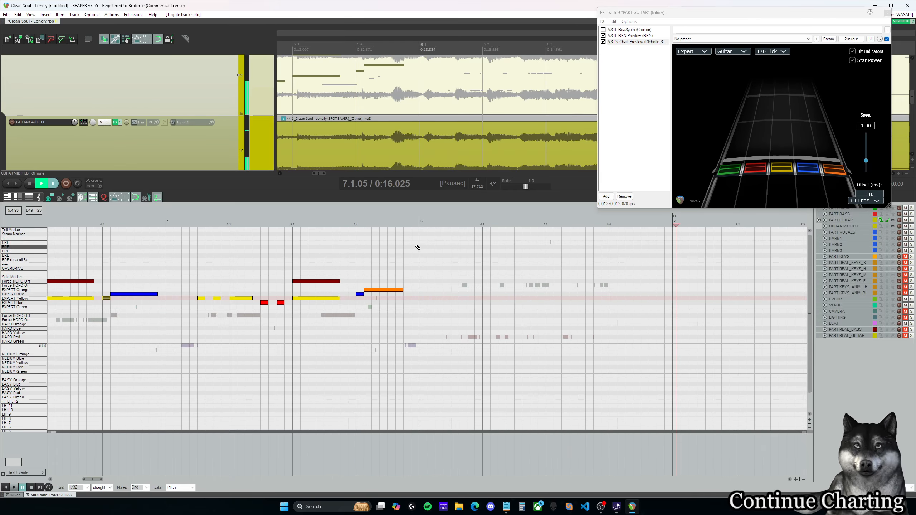
Step: Solo GUITAR AUDIO again, listen to measure 6 from 6.1.00, and return to its start
left_click(419, 225)
scroll(121, 480, "right", 3)
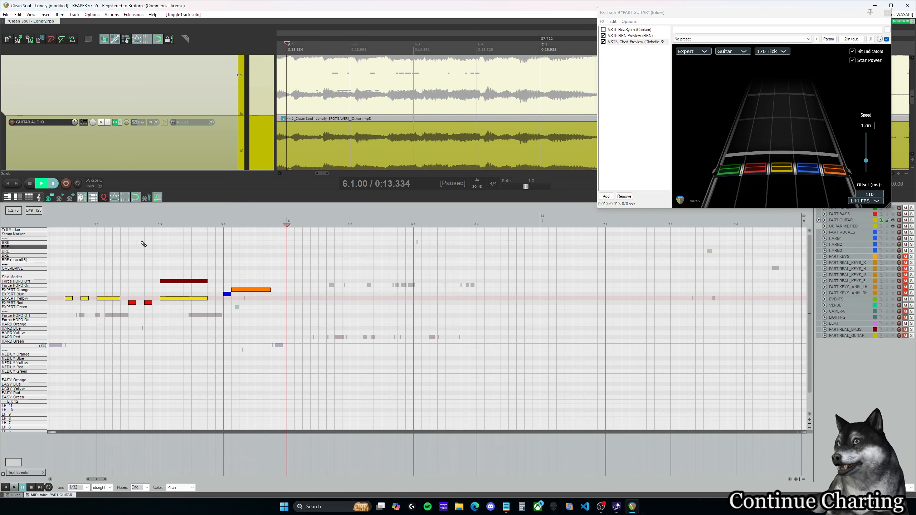
scroll(112, 129, "up", 1)
scroll(112, 129, "up", 3)
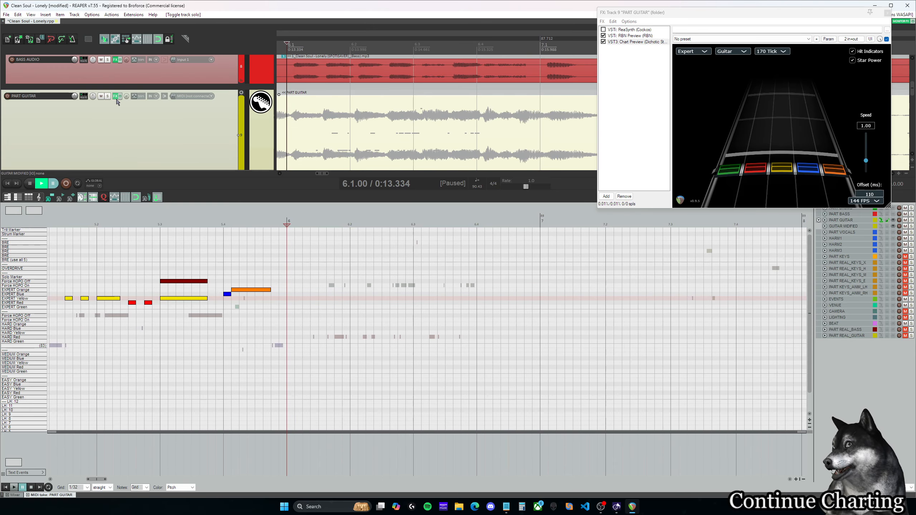
scroll(112, 125, "down", 3)
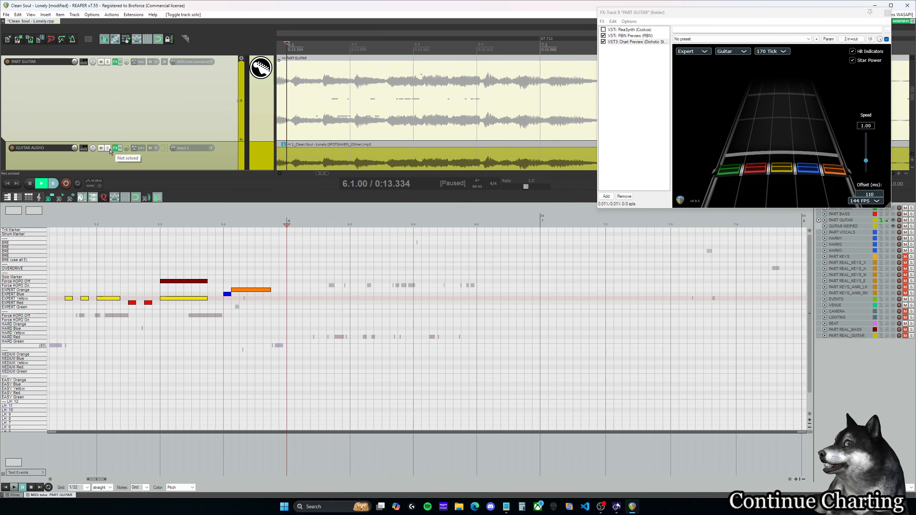
left_click(109, 148)
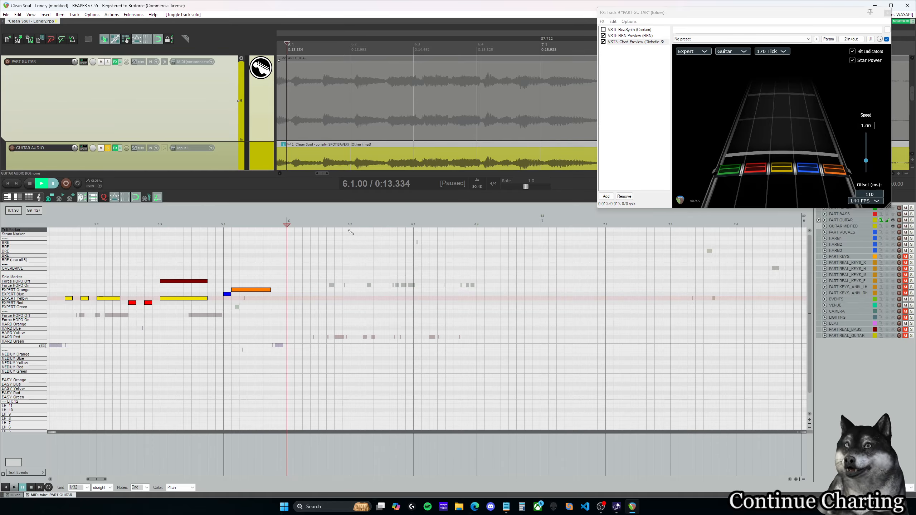
left_click(284, 225)
key("space")
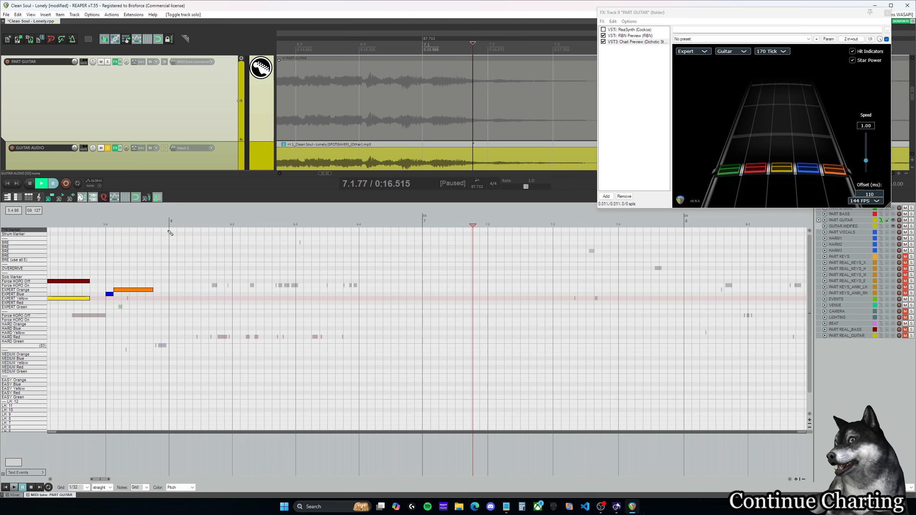
key("space")
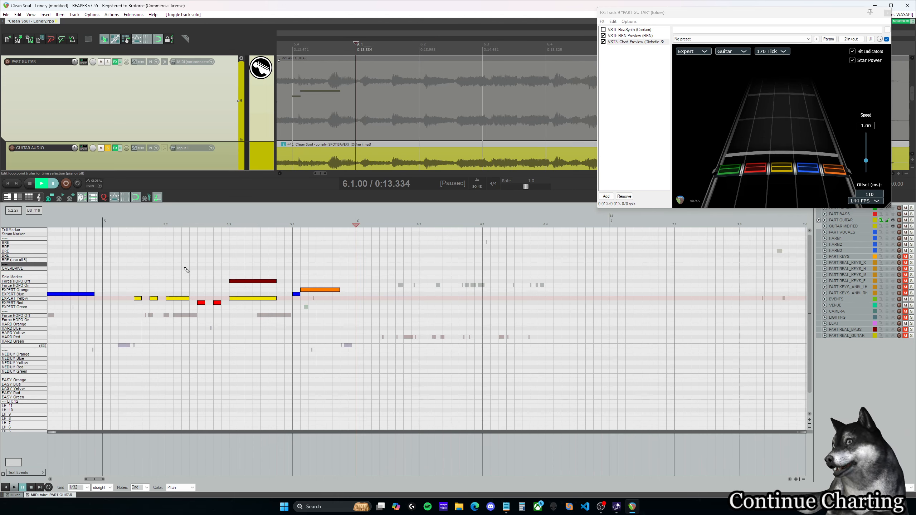
Step: Place three 1/32 Expert chords a 1/16 apart from 6.1.00: Red and Blue, Green and Yellow, Yellow and Orange
left_click(359, 295)
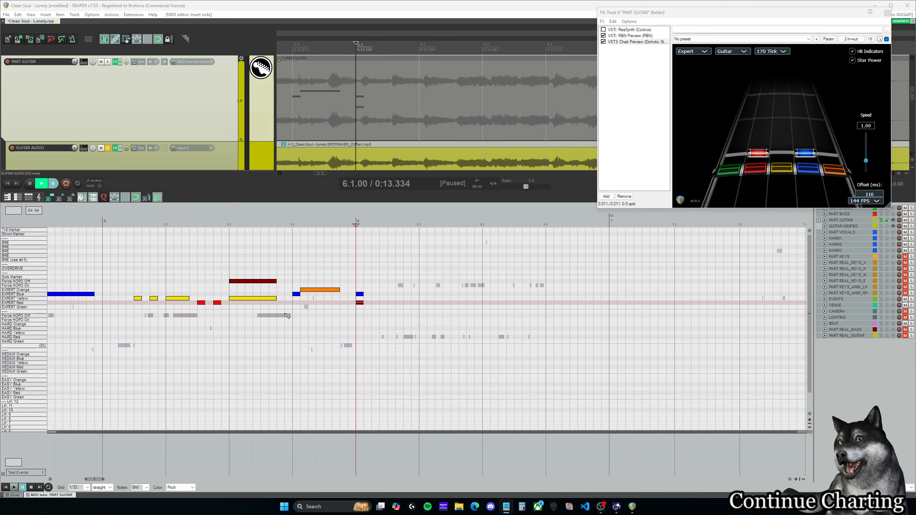
left_click(348, 222)
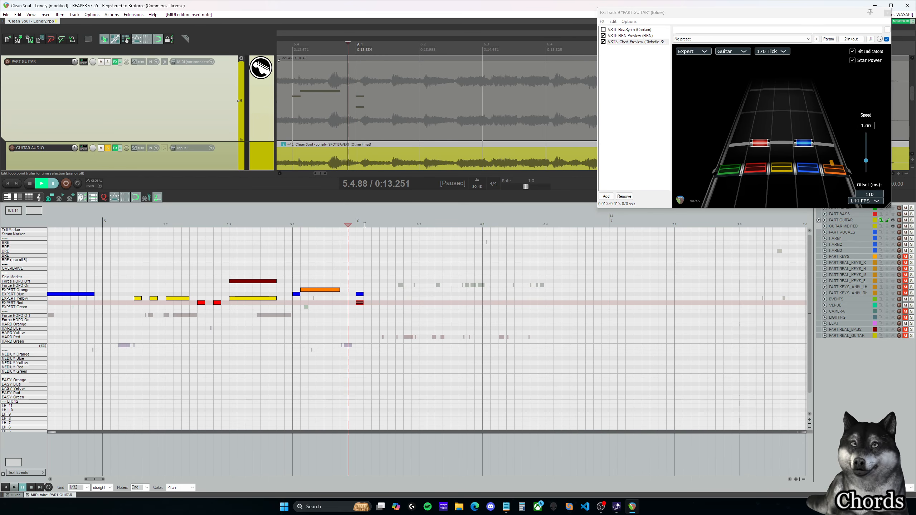
left_click(358, 224)
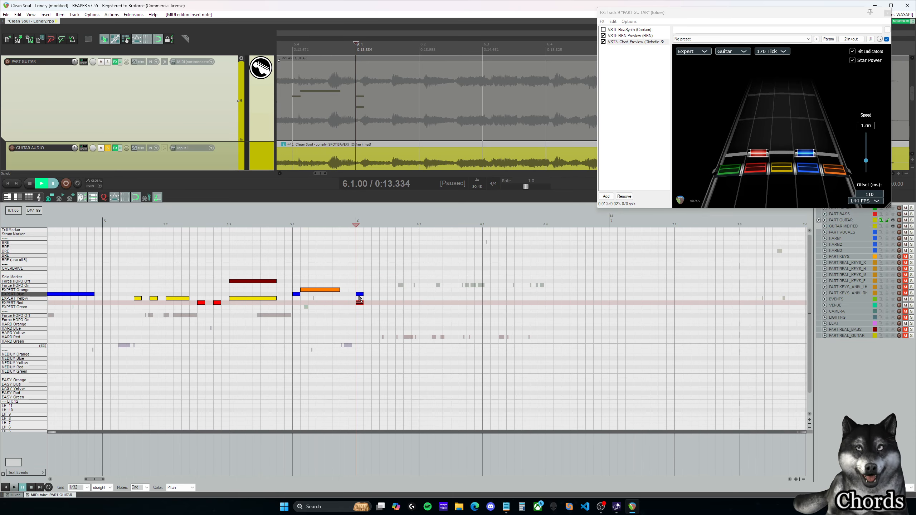
left_click_drag(355, 290, 365, 307)
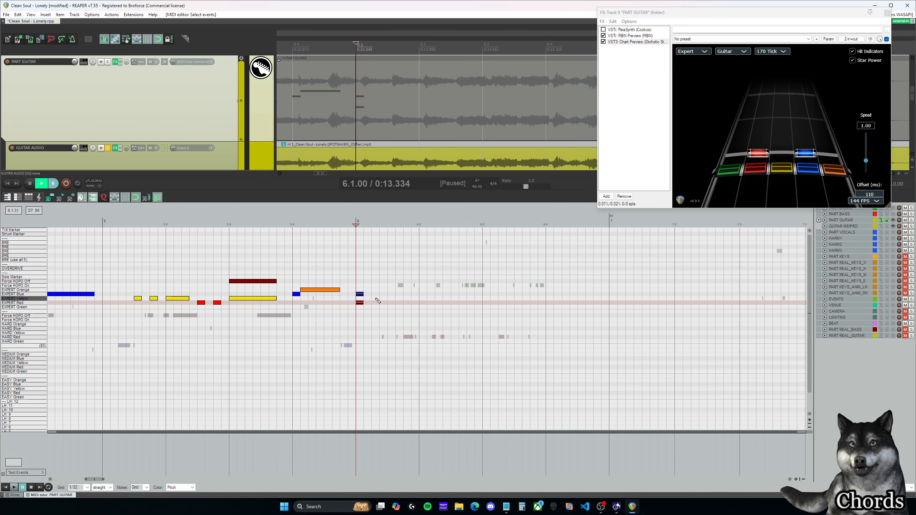
left_click(375, 299)
left_click(375, 307)
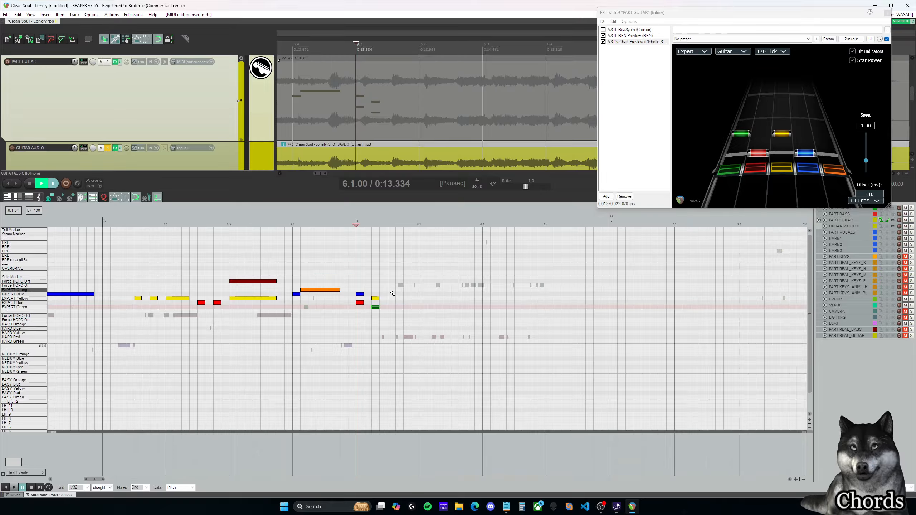
left_click(391, 290)
left_click(392, 299)
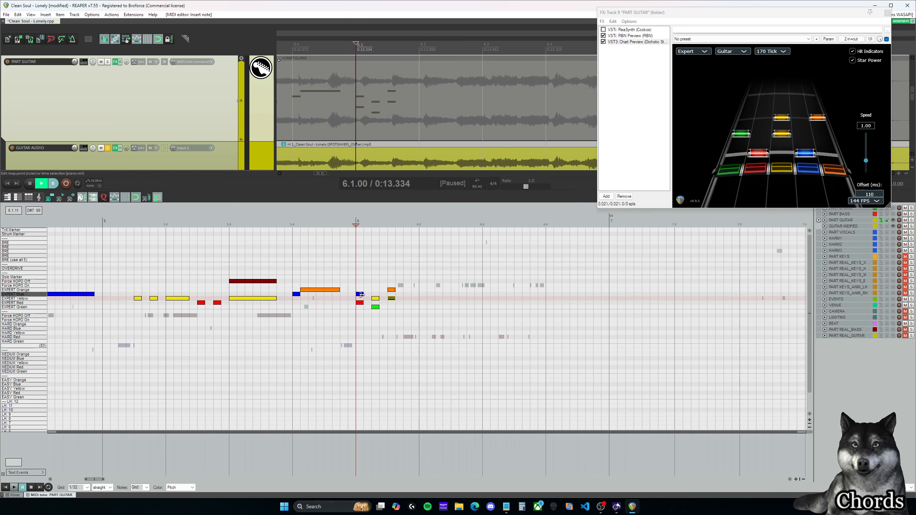
Step: Shift the second and third chords one 1/16 later, insert a Red and Yellow chord in the gap, and lower the last chord's Orange note to Blue
left_click_drag(362, 297, 393, 308)
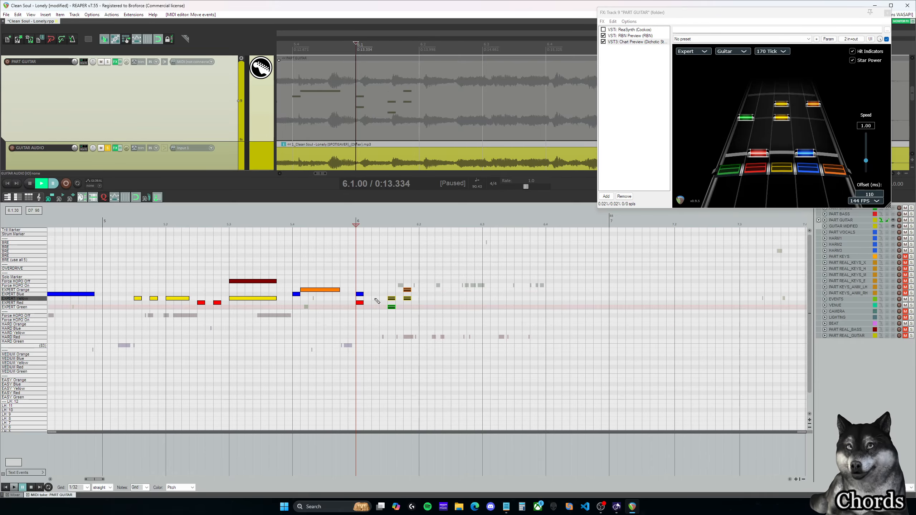
left_click(375, 299)
left_click(375, 303)
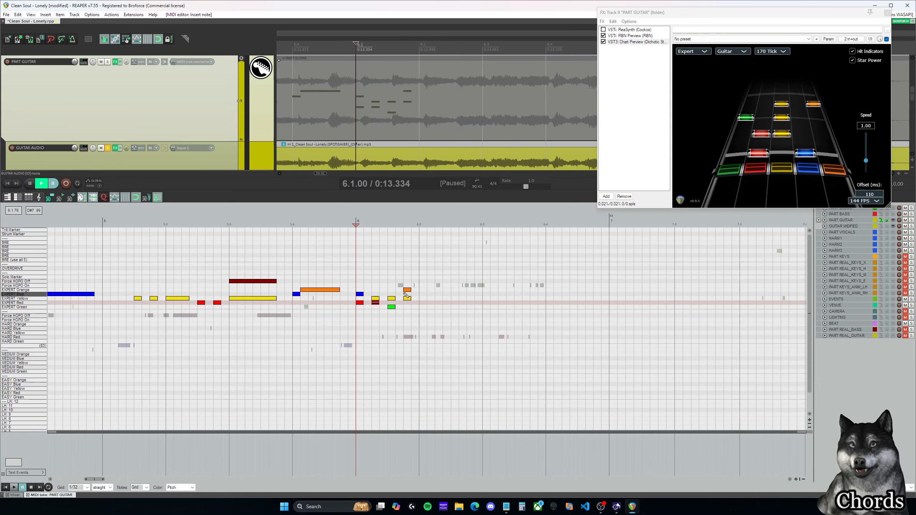
left_click_drag(406, 289, 408, 294)
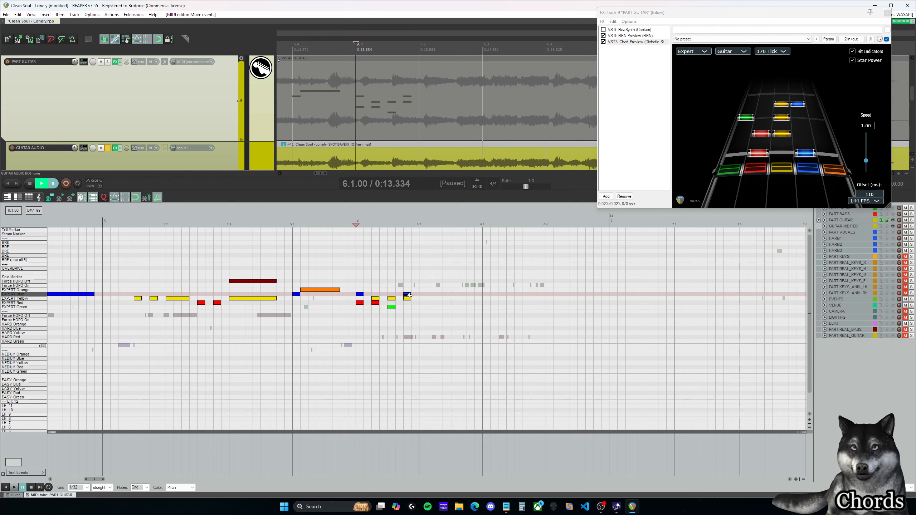
Step: Add a Force HOPO On note and an Expert Blue note at 6.2.00 and play the chords from 6.1.00
left_click(422, 286)
left_click(422, 294)
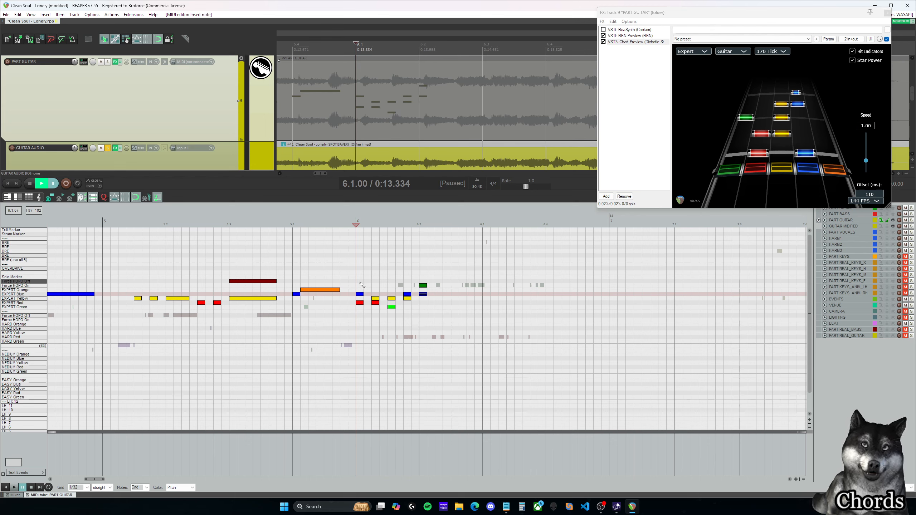
key("space")
key("space")
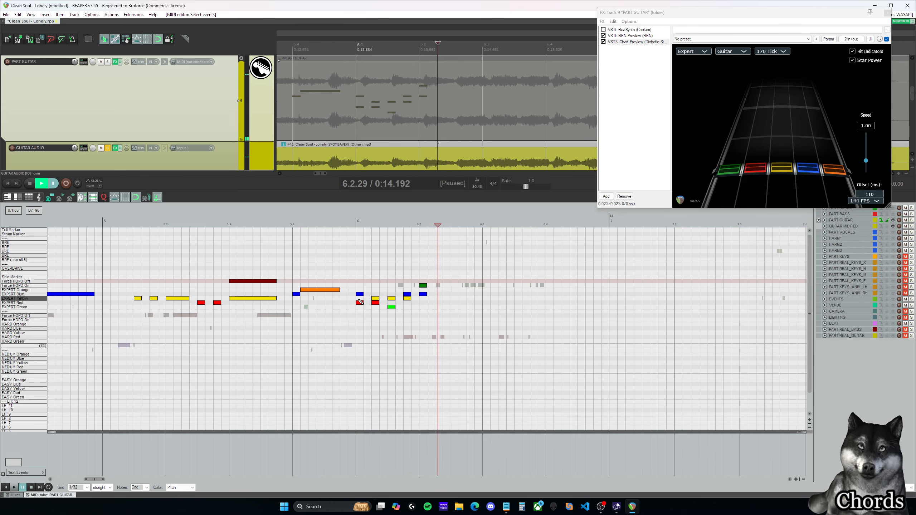
Step: Turn the four chords into three-note chords: Red, Yellow and Blue for the first two, Red, Blue and Orange for the last two
left_click(360, 298)
left_click(375, 295)
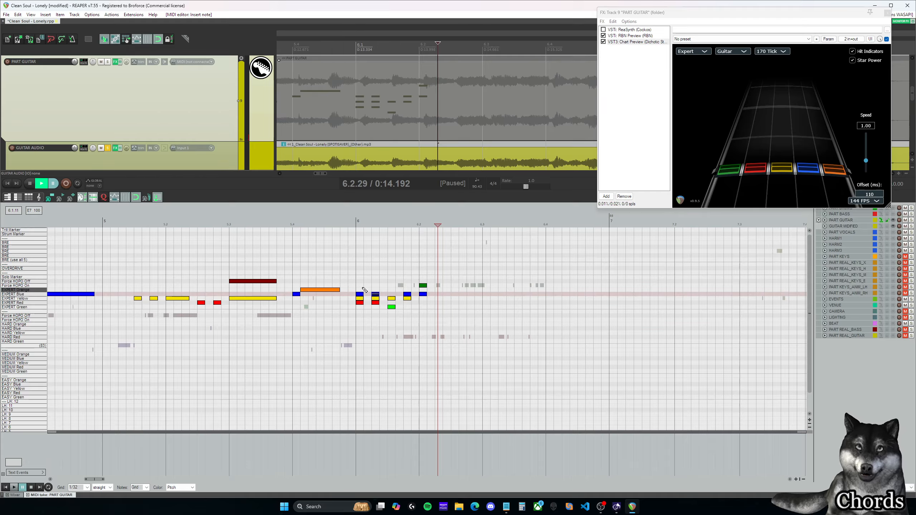
left_click_drag(389, 293, 409, 294)
left_click(392, 303)
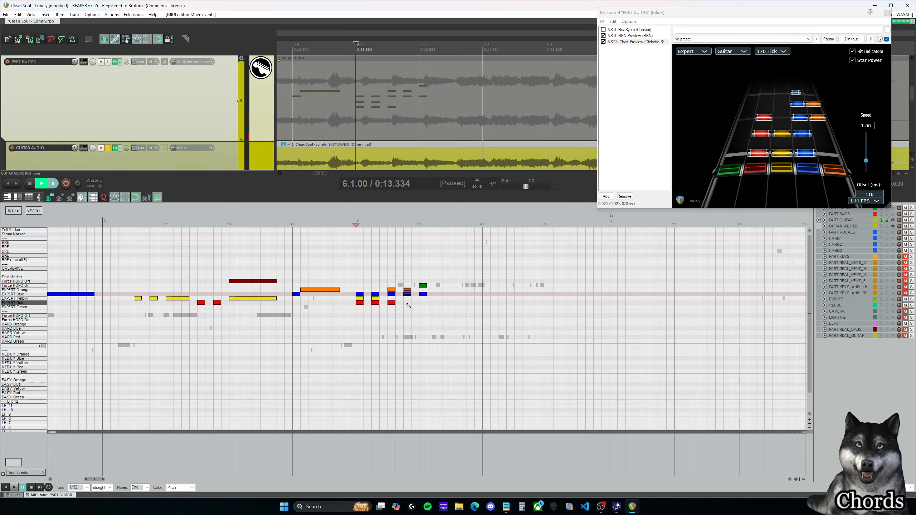
left_click(407, 303)
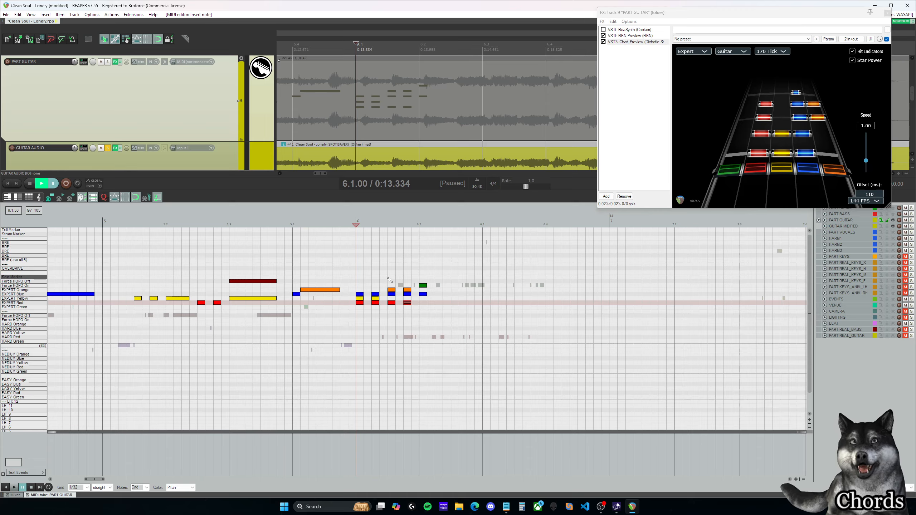
Step: Delete the two notes at 6.2.00 and the two Red, Yellow and Blue chords at the start of measure 6
left_click_drag(459, 305, 421, 273)
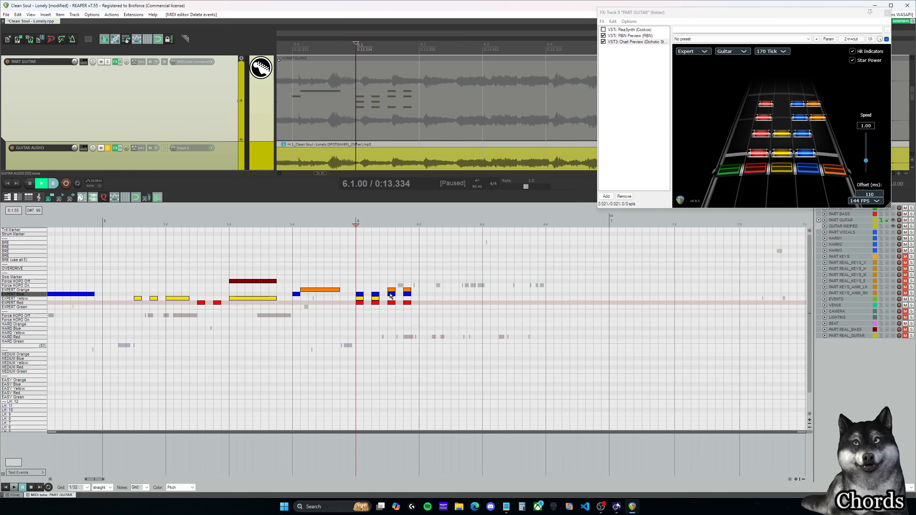
left_click_drag(382, 313, 356, 286)
key("Delete")
Step: Move the two Red, Blue and Orange chords back to start at 6.1.00 and change the second chord's Blue note to Yellow
left_click_drag(418, 324, 362, 293)
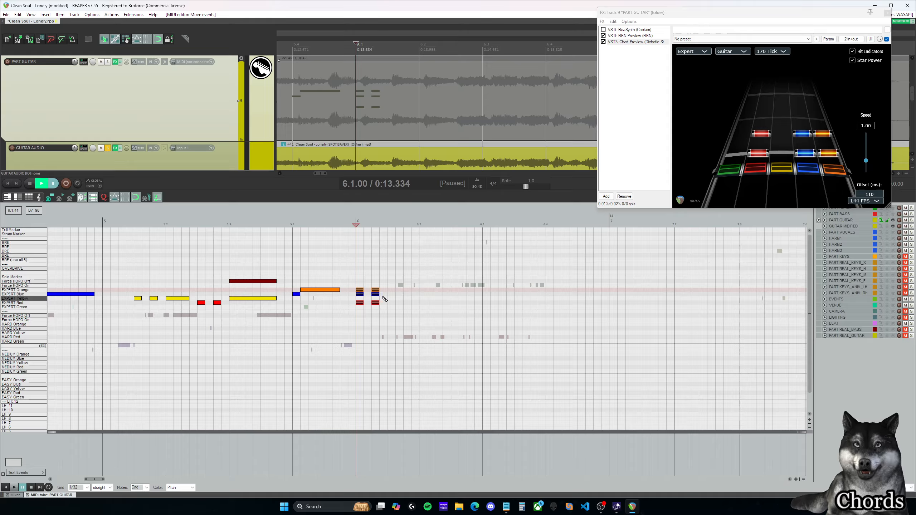
left_click_drag(375, 297, 378, 298)
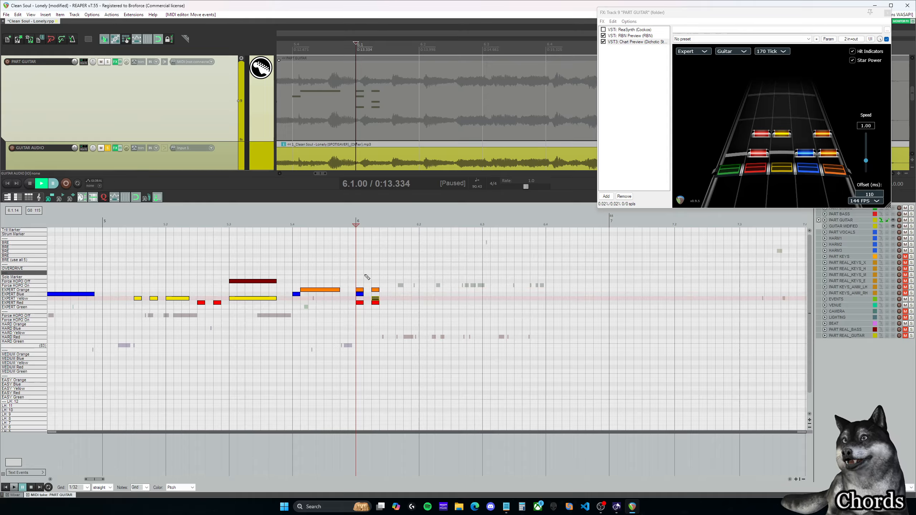
Step: Replace the two chords at the start of measure 6 with one Expert Red, Yellow, Blue and Orange chord at 6.1.00
left_click_drag(390, 314, 357, 280)
key("Delete")
left_click(360, 290)
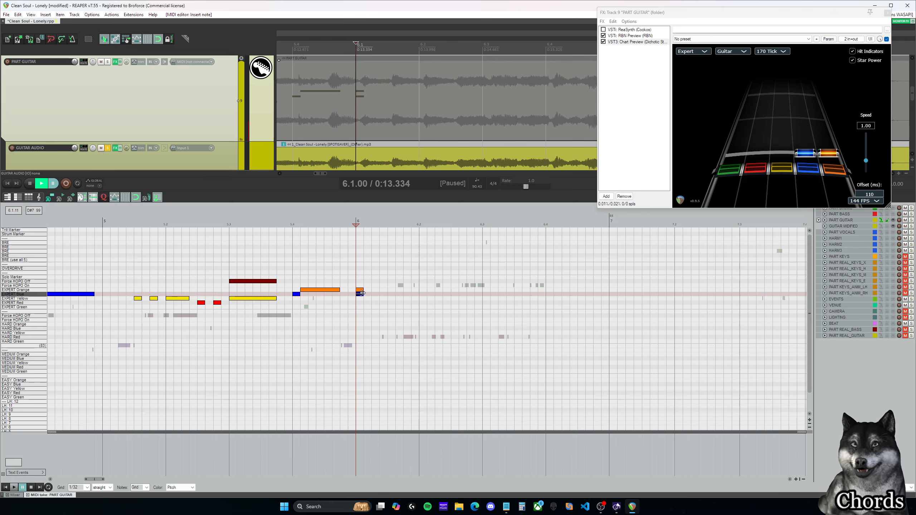
left_click(360, 294)
left_click(361, 298)
left_click(361, 303)
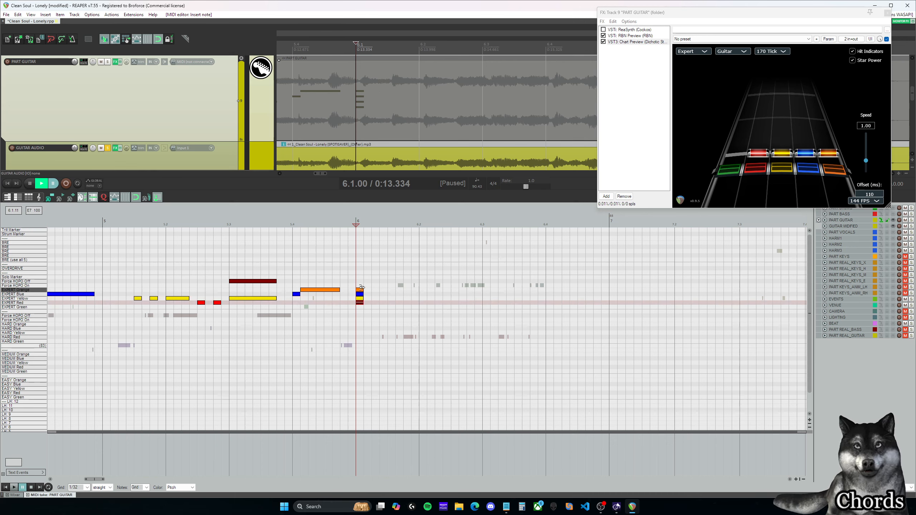
Step: Extend the chord at 6.1.00 to five notes by adding another note and placing it on Expert Green
left_click(360, 291)
key("Up")
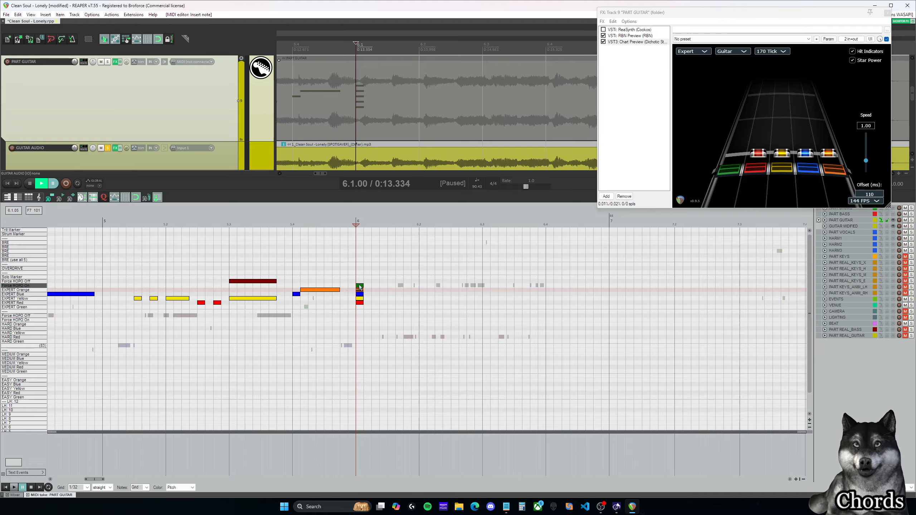
left_click_drag(361, 287, 362, 307)
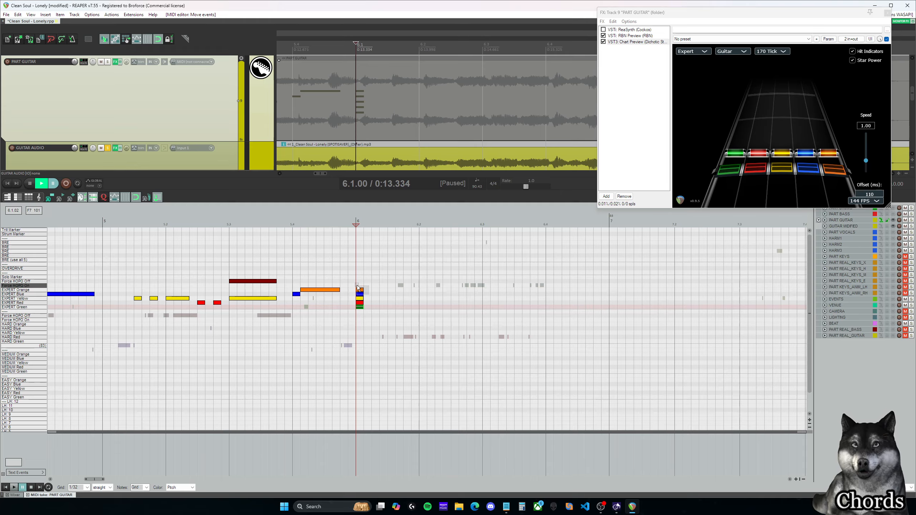
Step: Cut the chord to three notes and try Green-Red-Yellow, Green-Yellow-Orange, Green-Red-Orange and Green-Yellow-Blue shapes at 6.1.00
key("Delete")
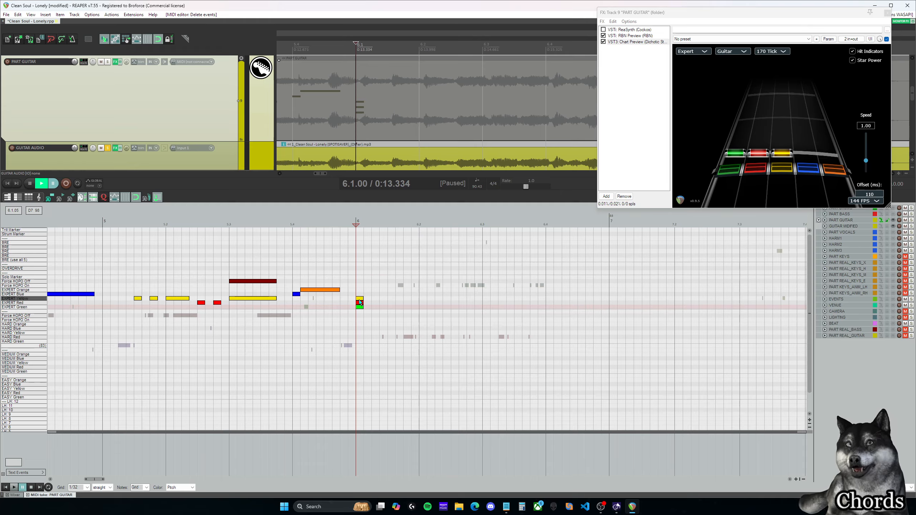
mouse_move(360, 299)
left_mouse_down()
mouse_move(361, 291)
mouse_move(361, 300)
left_mouse_up()
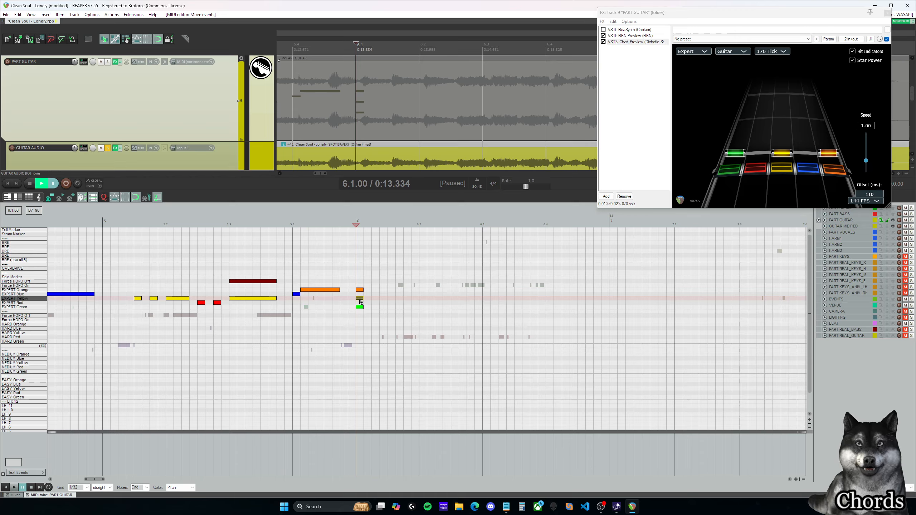
left_click_drag(361, 302, 361, 305)
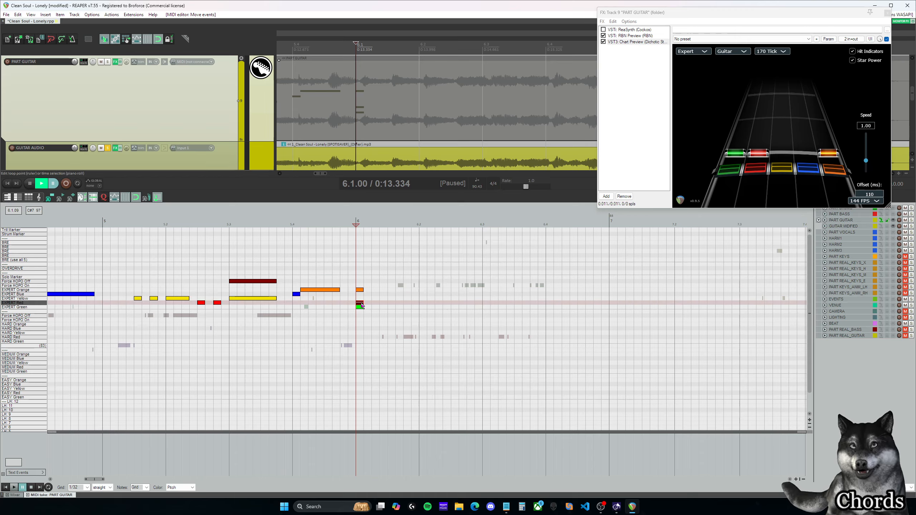
mouse_move(361, 304)
left_mouse_down()
mouse_move(371, 295)
mouse_move(360, 297)
left_mouse_up()
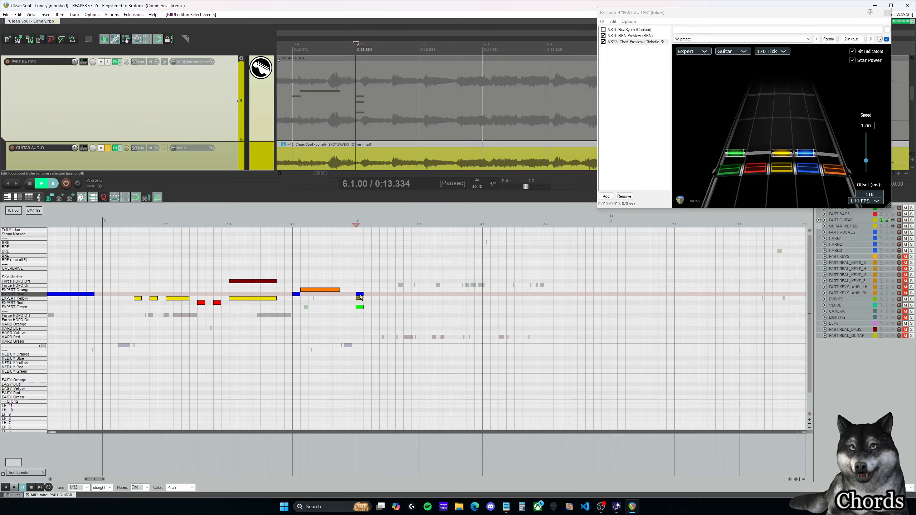
left_click_drag(360, 295, 360, 292)
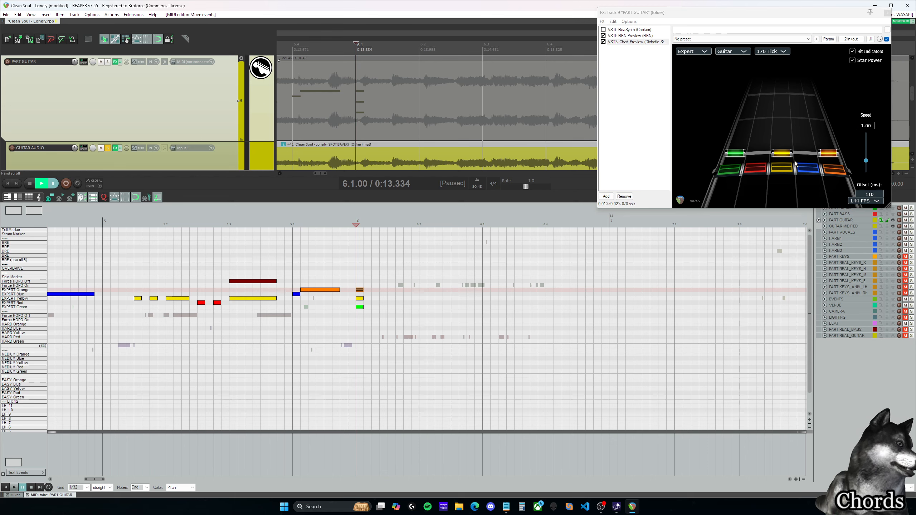
Step: Reduce the chord at 6.1.00 to Green and Yellow, and add Red-Blue at 6.1.25 and Yellow-Orange at 6.1.50
left_click(360, 299)
double_click(360, 291)
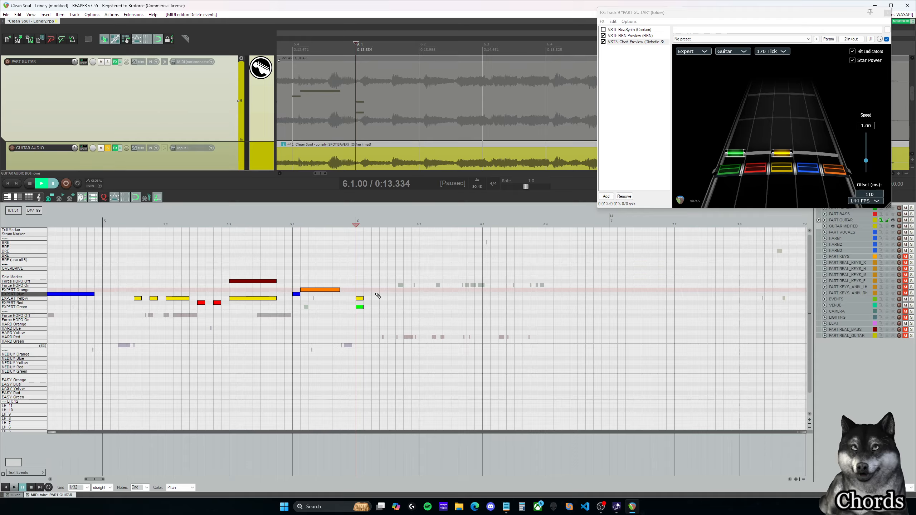
left_click(375, 294)
left_click(376, 302)
left_click(392, 289)
left_click(393, 299)
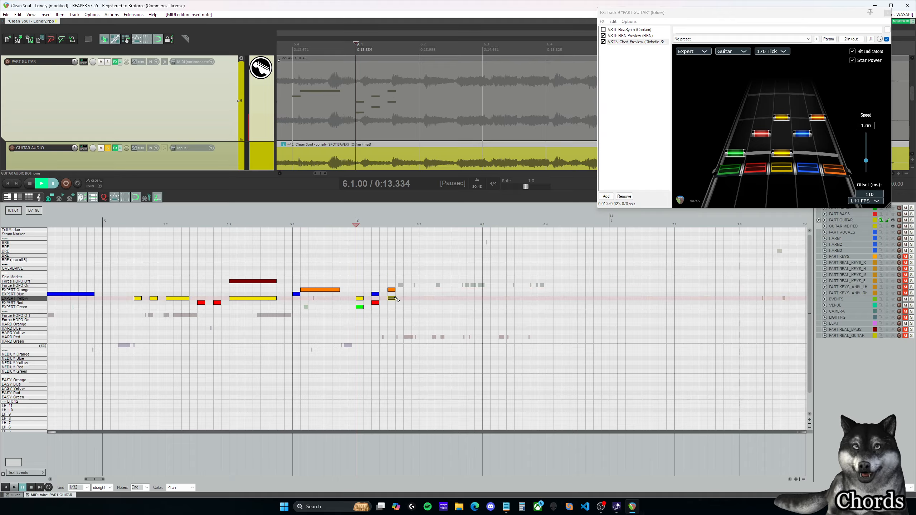
Step: Change the 6.1.00 chord to Red and Blue, and the chords at 6.1.25 and 6.1.50 to Green, Red and Blue
left_click_drag(359, 295, 396, 284)
left_click(376, 307)
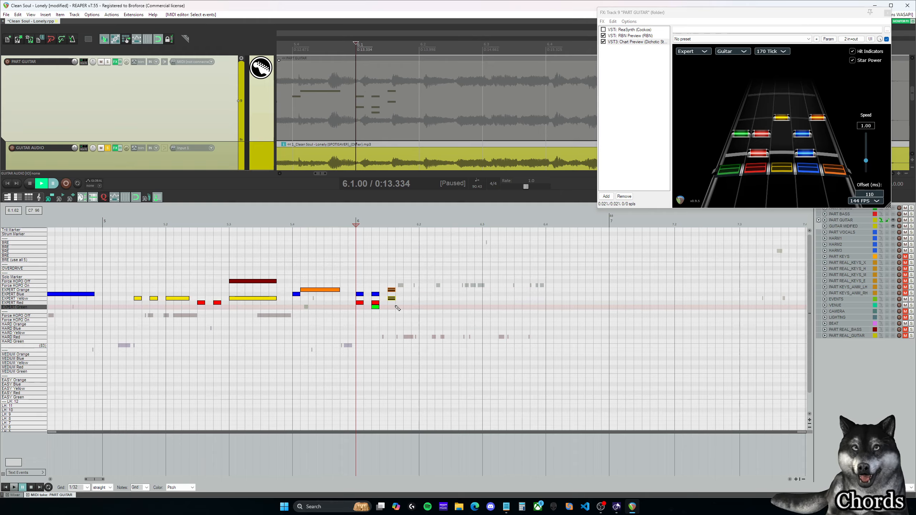
key("Delete")
left_click(391, 294)
left_click(392, 302)
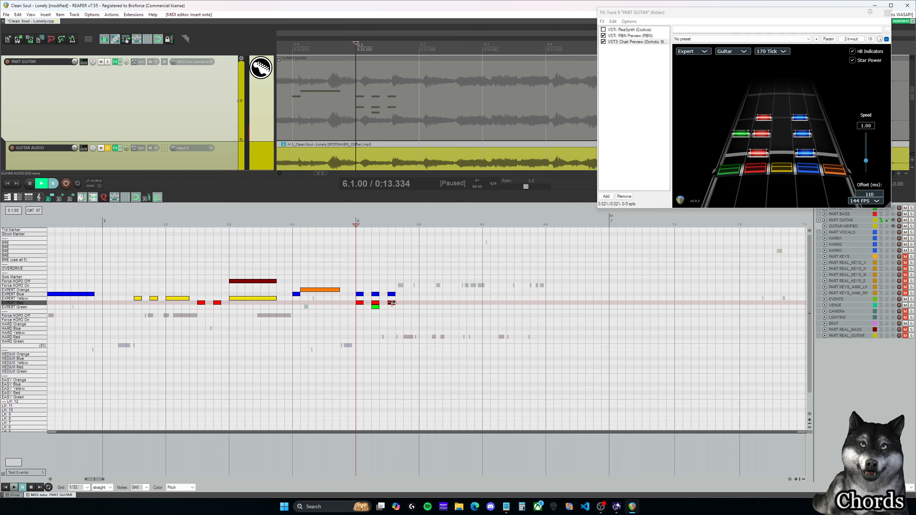
left_click(393, 307)
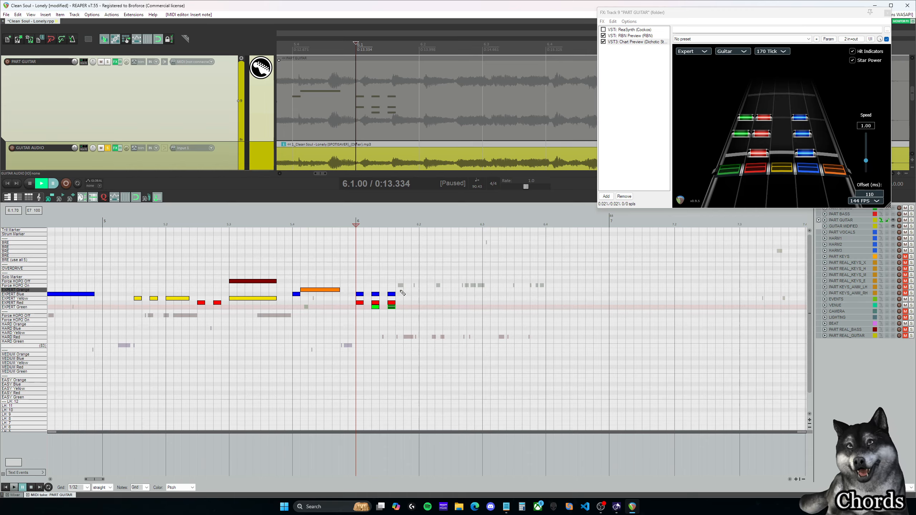
Step: Add two-note Expert chords: Yellow-Blue at 6.1.75, Blue-Orange at 6.2.00 and Yellow-Blue at 6.2.25
left_click(406, 294)
left_click(407, 299)
left_click(422, 291)
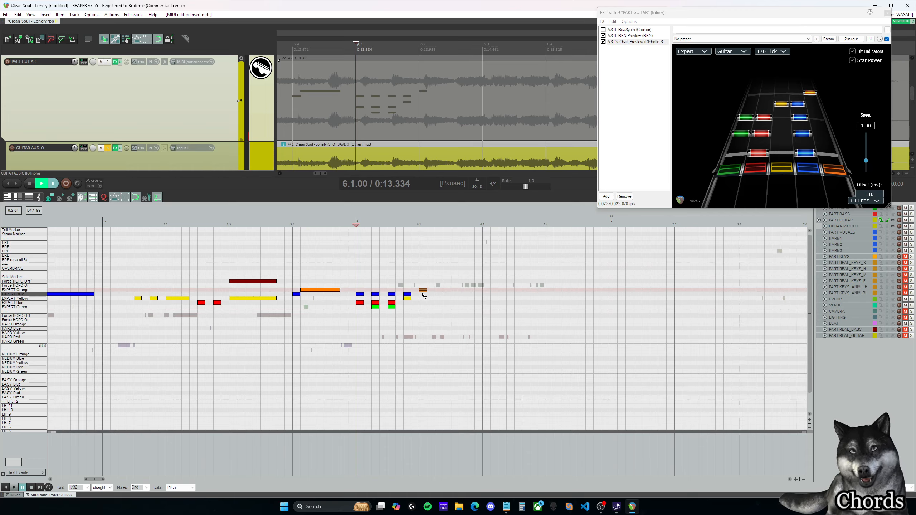
left_click(422, 294)
left_click(439, 298)
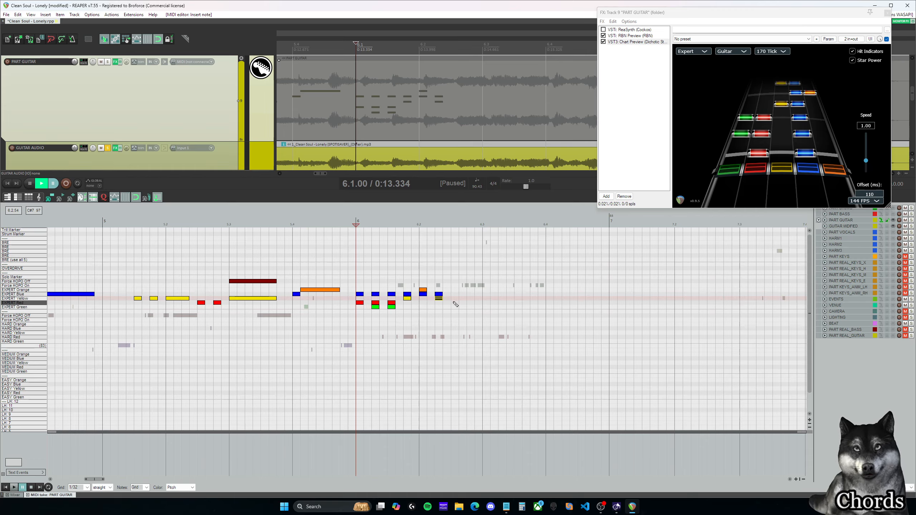
Step: Add two-note chords at 6.2.50 and 6.2.75, and reshape the last three chords as Yellow-Orange, Yellow-Blue and Red-Blue
left_click(455, 299)
left_click(455, 303)
left_click(471, 302)
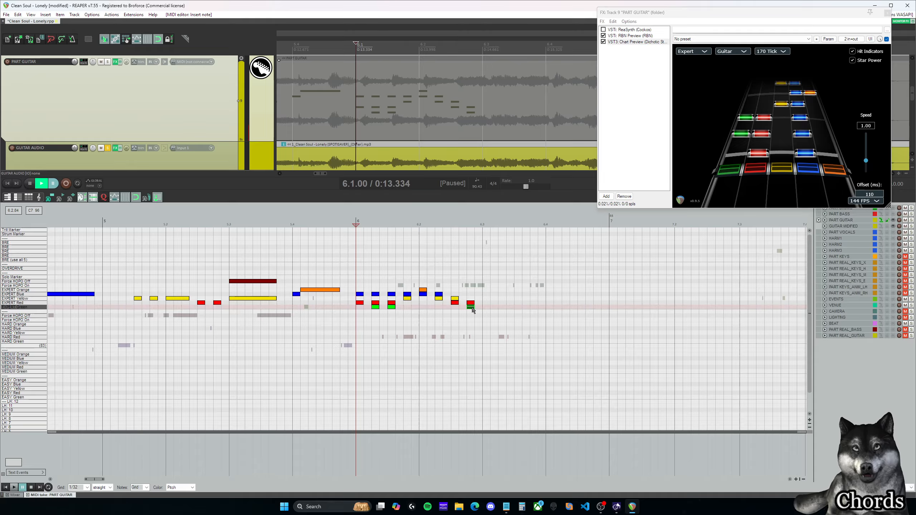
left_click(470, 307)
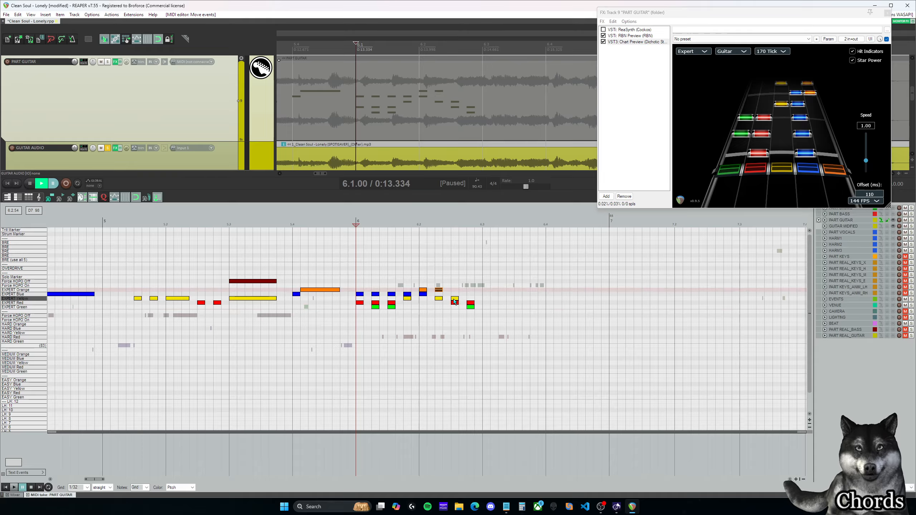
left_click_drag(459, 310, 472, 294)
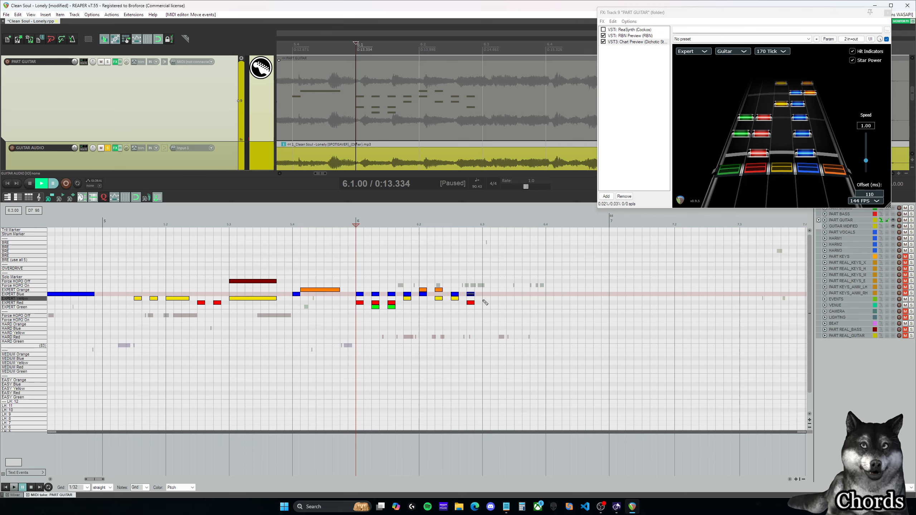
Step: Continue the descending chords with Red-Yellow at 6.3.00, Green-Yellow at 6.3.25 and Green-Red at 6.3.50
left_click(487, 303)
left_click(486, 299)
left_click(502, 298)
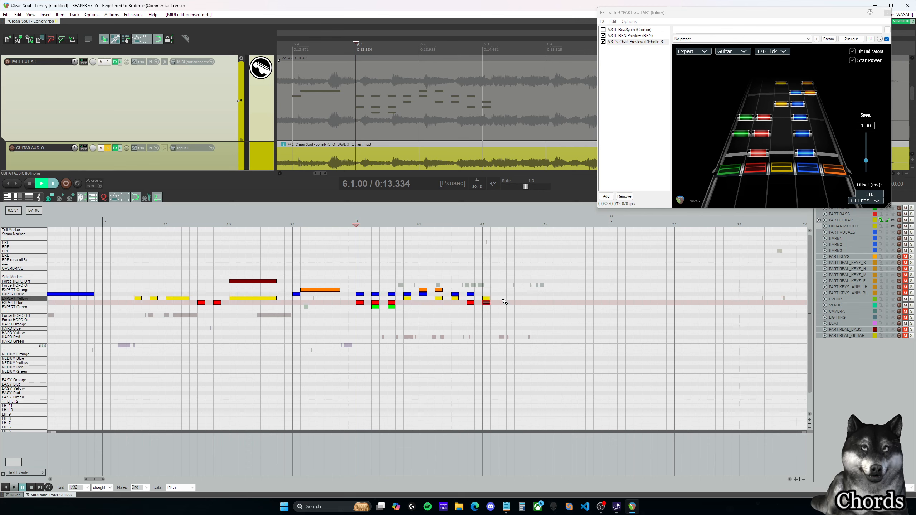
left_click(504, 307)
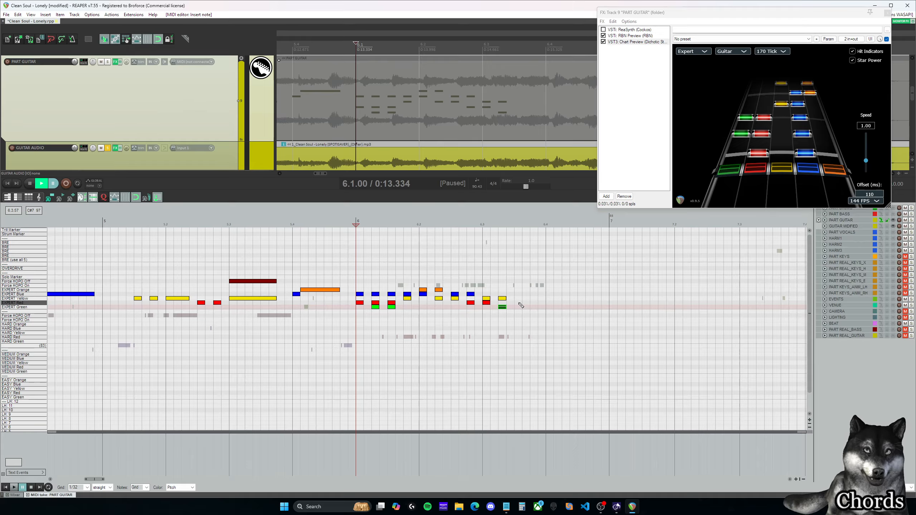
left_click(519, 303)
left_click(519, 307)
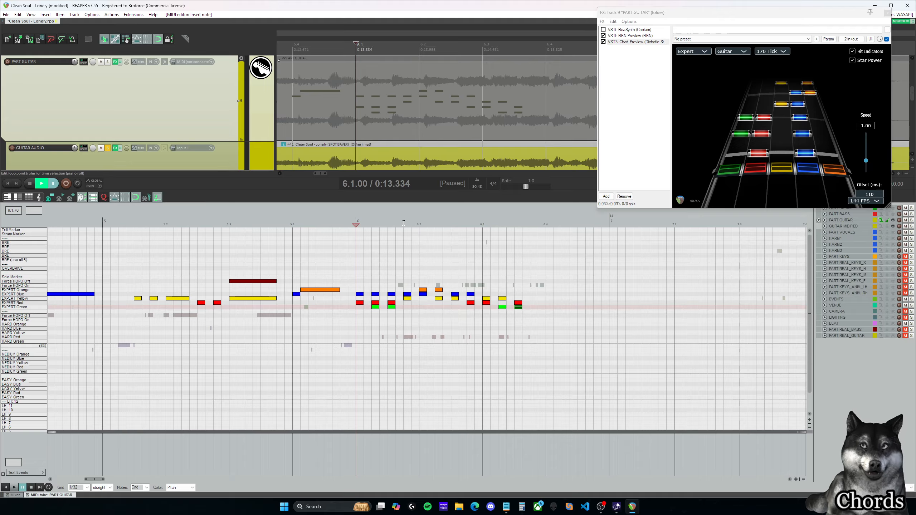
Step: Preview the chord run from 6.2.00 and delete all the chords in measure 6
left_click(418, 225)
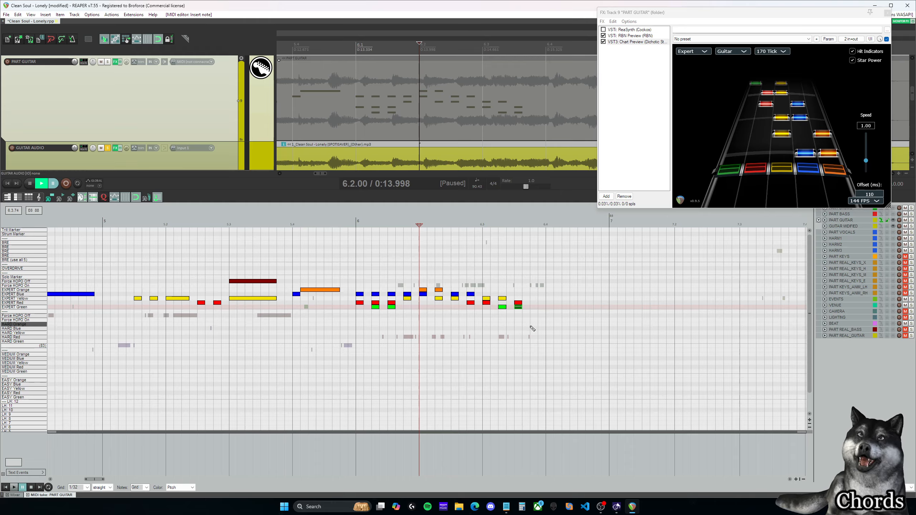
left_click_drag(533, 328, 359, 272)
key("Delete")
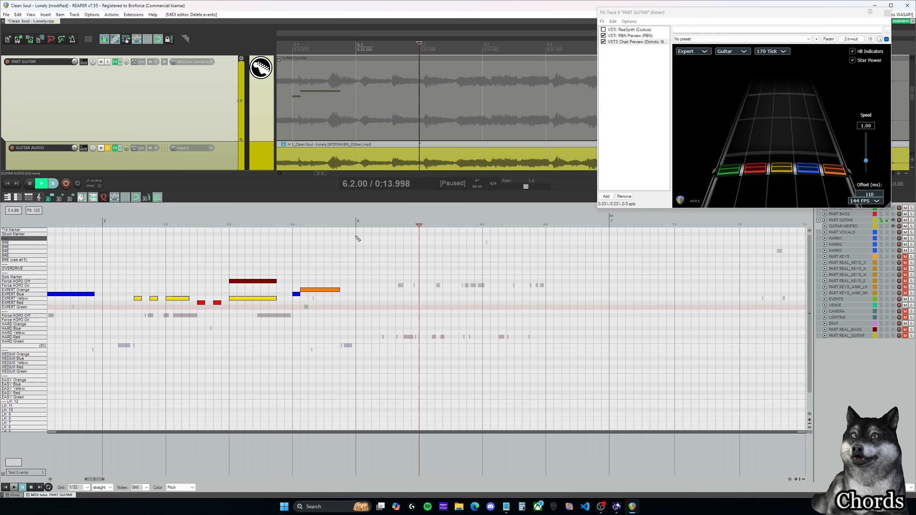
Step: Play the guitar audio from 6.1.00 and add an Expert Red and Blue chord at 6.1.00
key("alt+Tab")
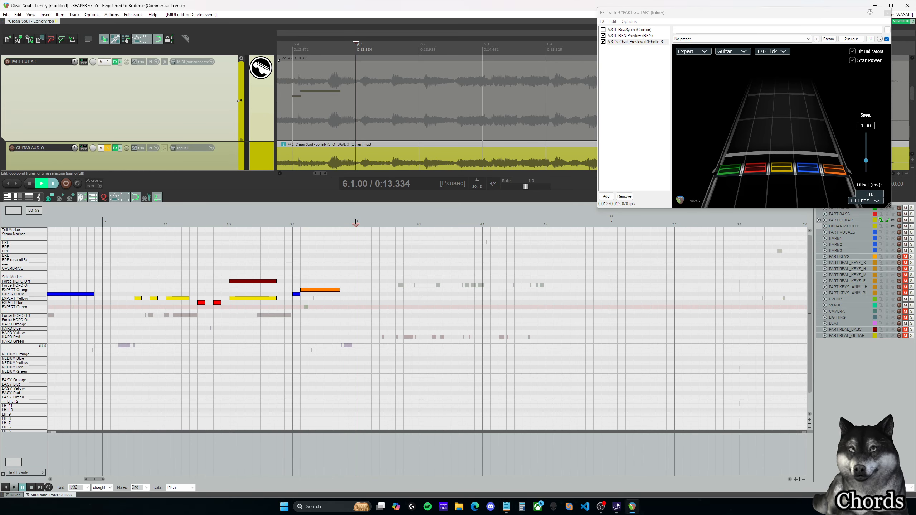
key("space")
key("space")
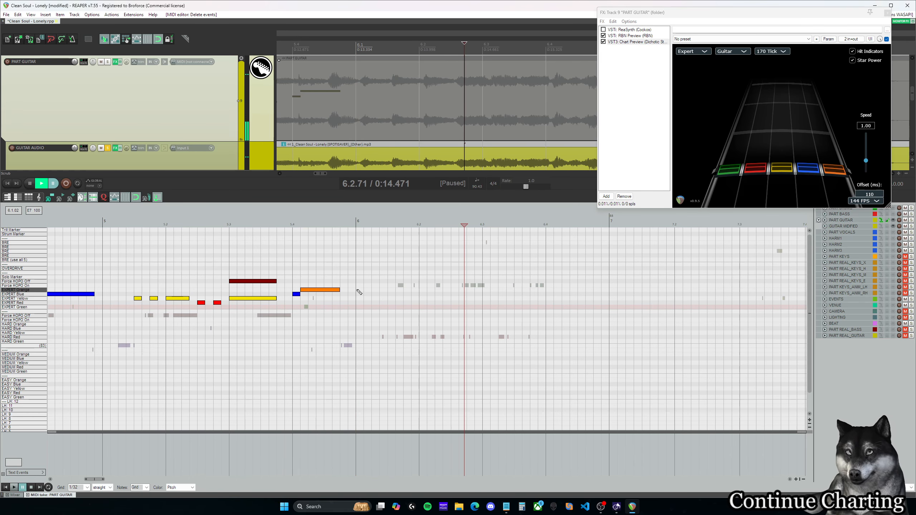
left_click(359, 295)
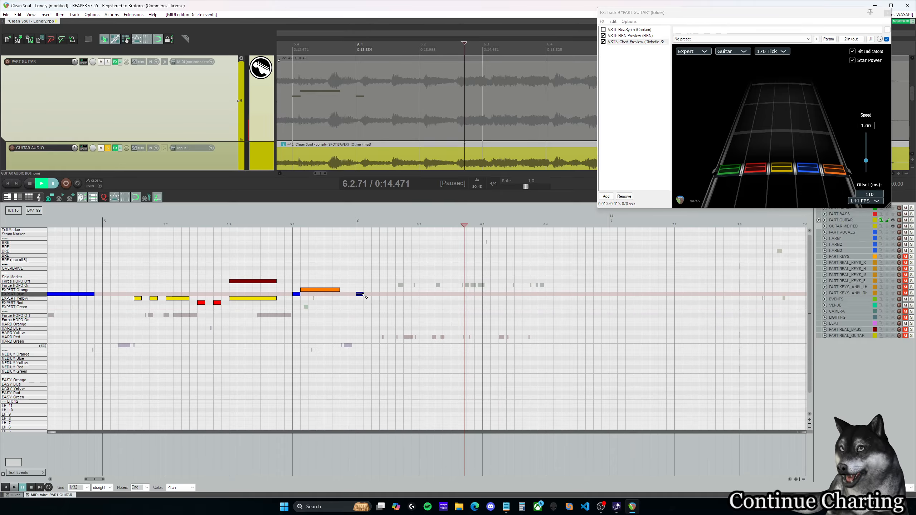
left_click(361, 302)
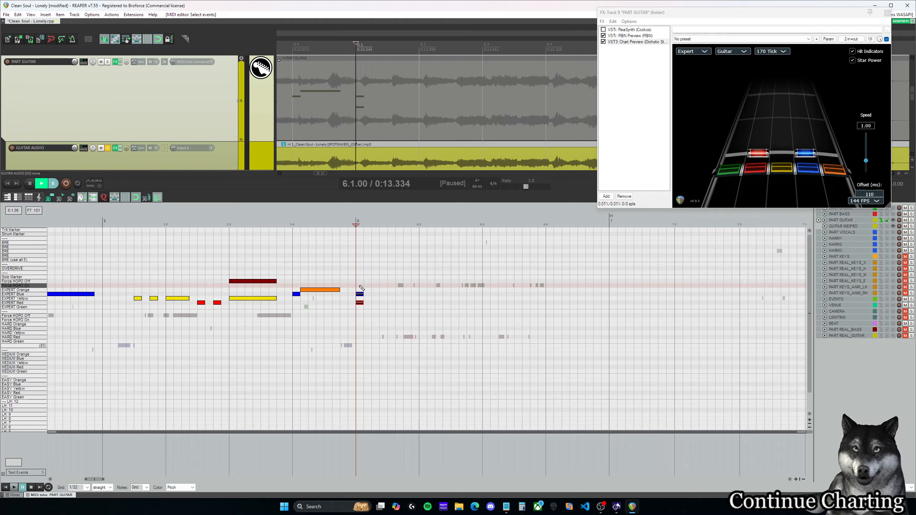
Step: Check the first chord against the audio from 6.1.00 and add a second Red and Blue chord at 6.1.50
left_click_drag(361, 294, 360, 294)
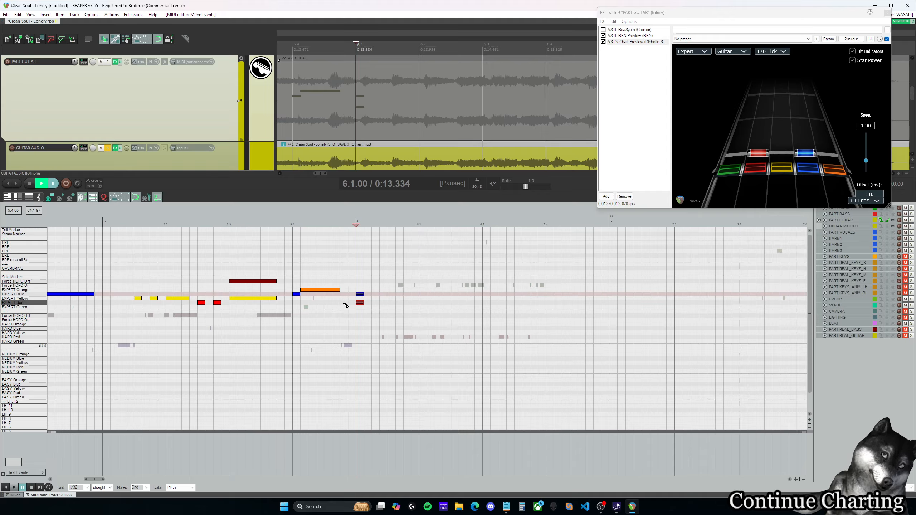
left_click(360, 296)
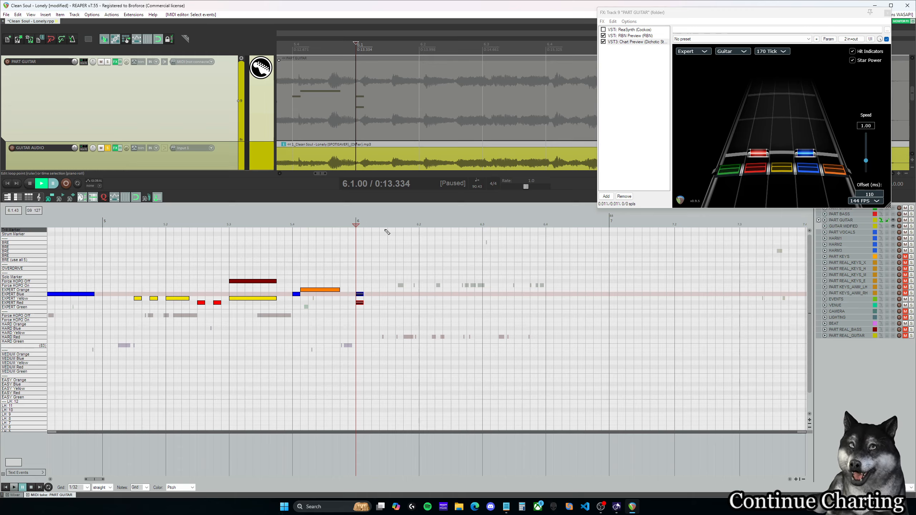
key("ctrl+space")
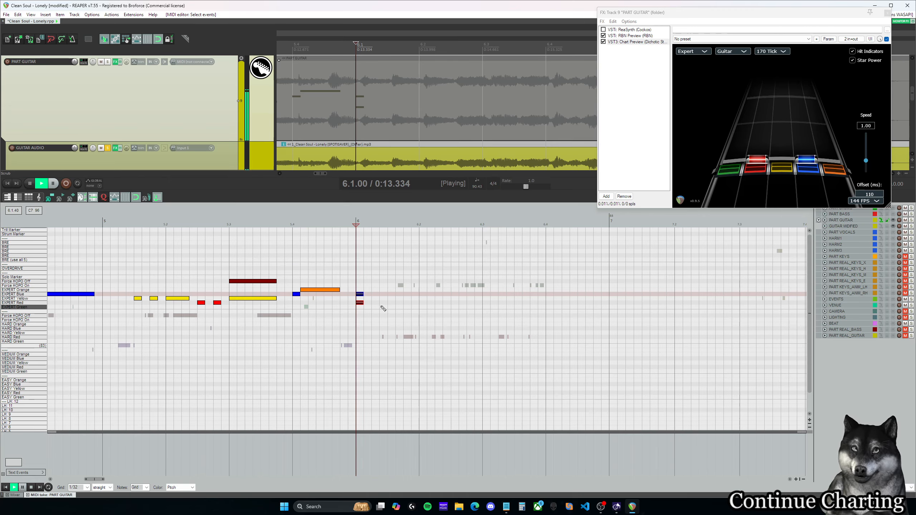
key("ctrl+space")
left_click(391, 294)
left_click(393, 303)
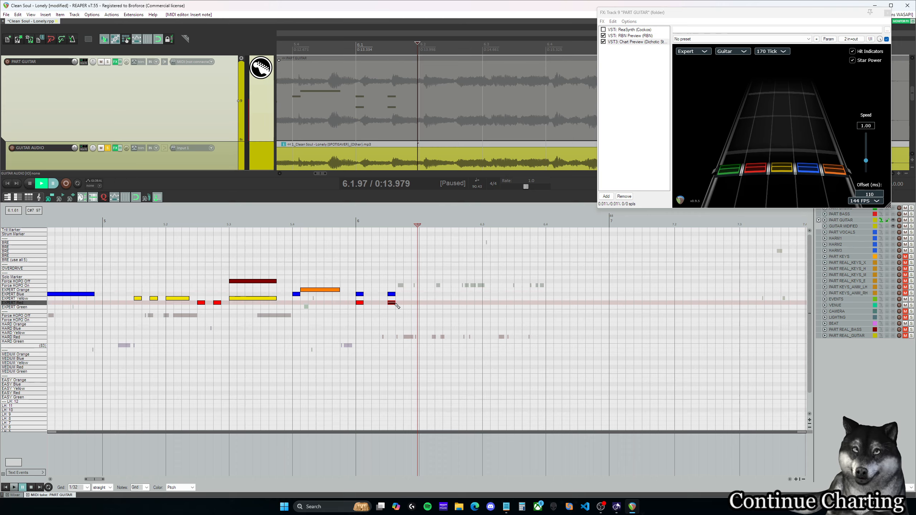
Step: Add Expert Red and Blue chords at 6.2.00, 6.2.50 and 6.3.00, and preview them from 6.1.50
left_click(422, 295)
left_click(423, 303)
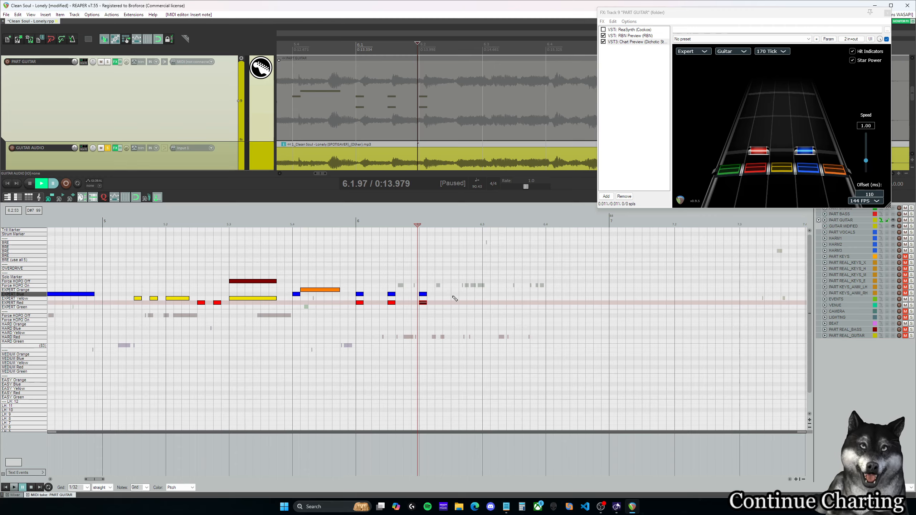
left_click(454, 294)
left_click(455, 302)
left_click(487, 294)
left_click(487, 303)
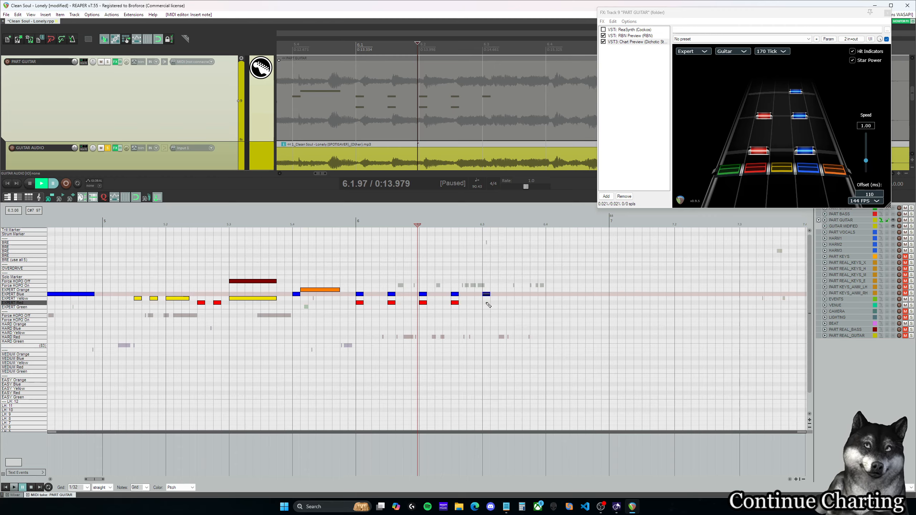
left_click(388, 225)
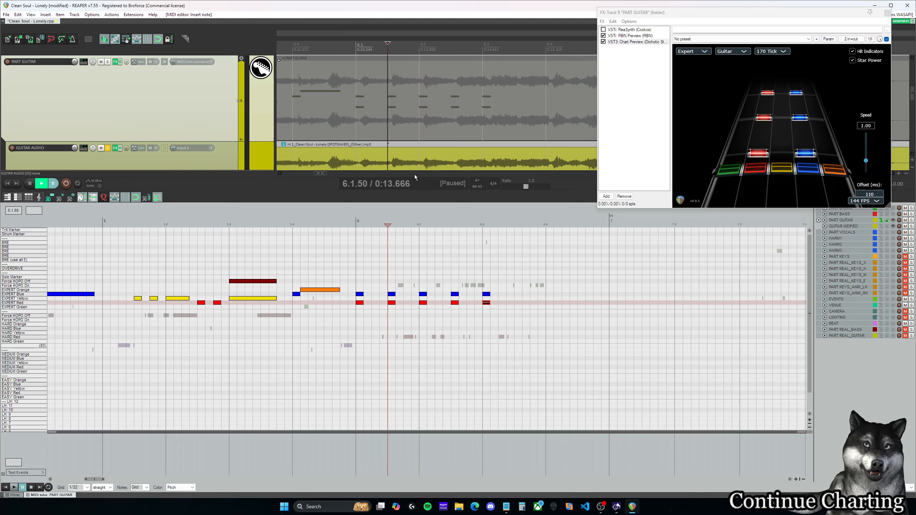
Step: Check the measure 6 chords on the highway at successive positions and play the guitar audio from 6.1.00
left_click(418, 224)
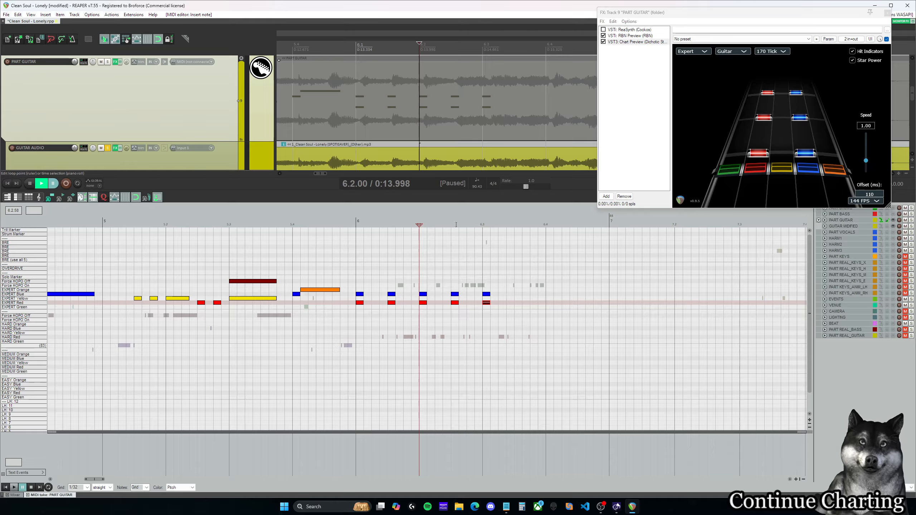
left_click(456, 224)
left_click(484, 224)
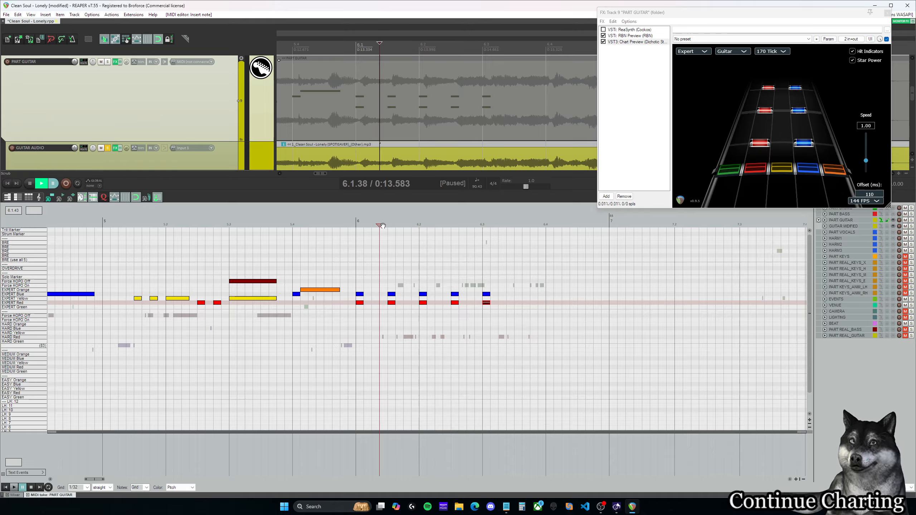
left_click(386, 225)
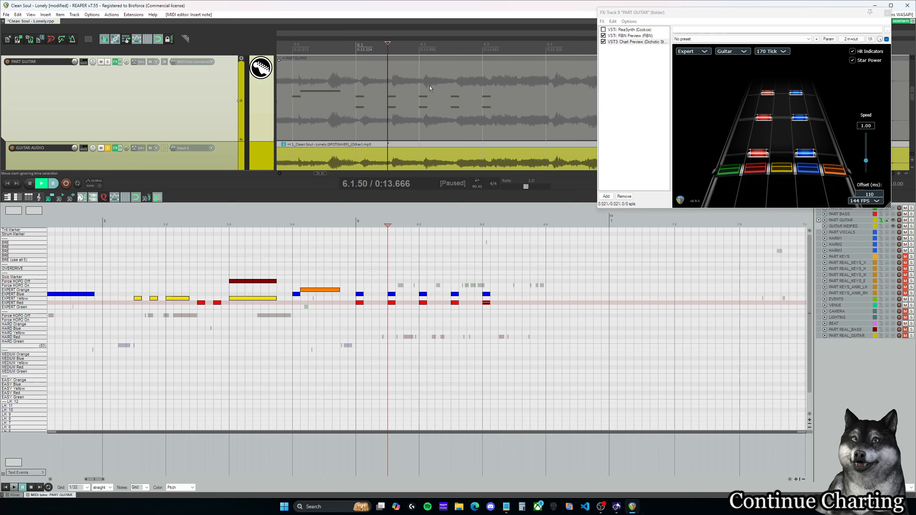
left_click(356, 224)
key("space")
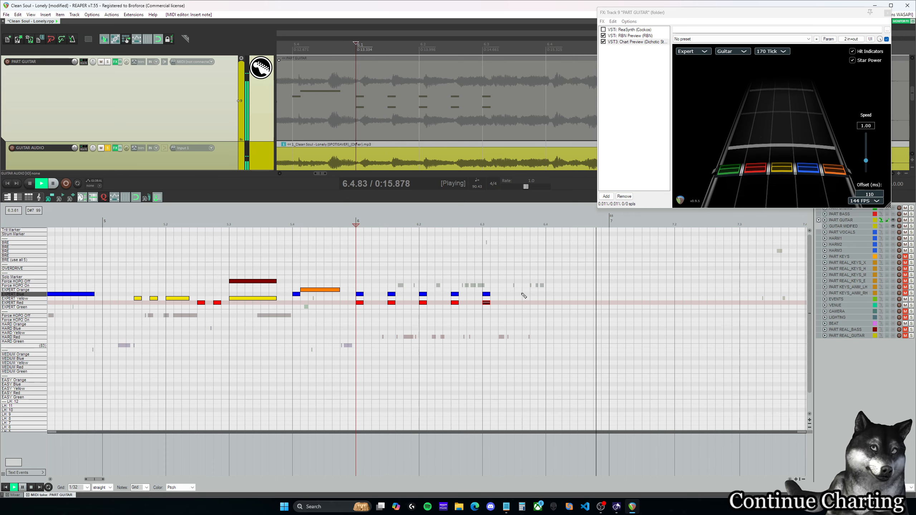
key("ctrl+space")
Step: Add an Expert Red and Blue chord at 6.3.50 and check it against the audio from 6.3.00 and 6.3.50
left_click(518, 294)
left_click(501, 220)
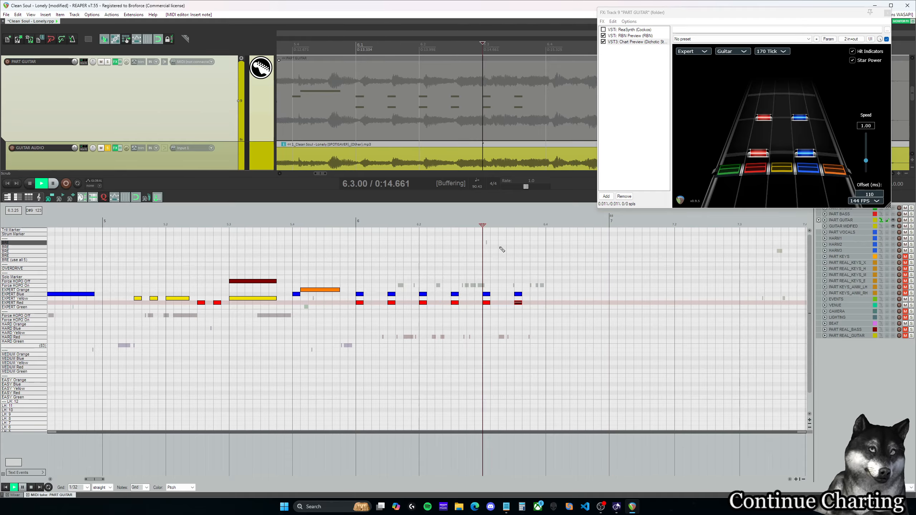
key("space")
key("space")
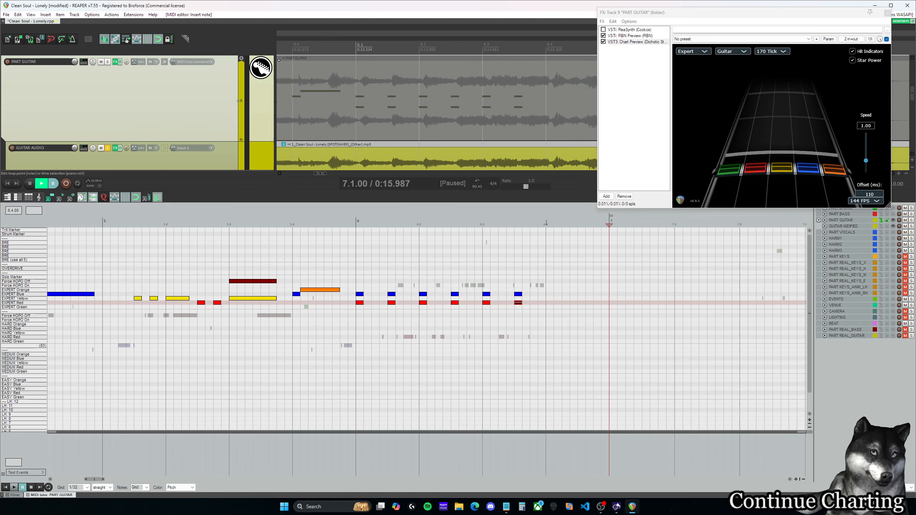
left_click(515, 221)
Step: Play the audio from 6.3.50 and add an Expert Red and Blue chord at 6.4.00
key("space")
key("space")
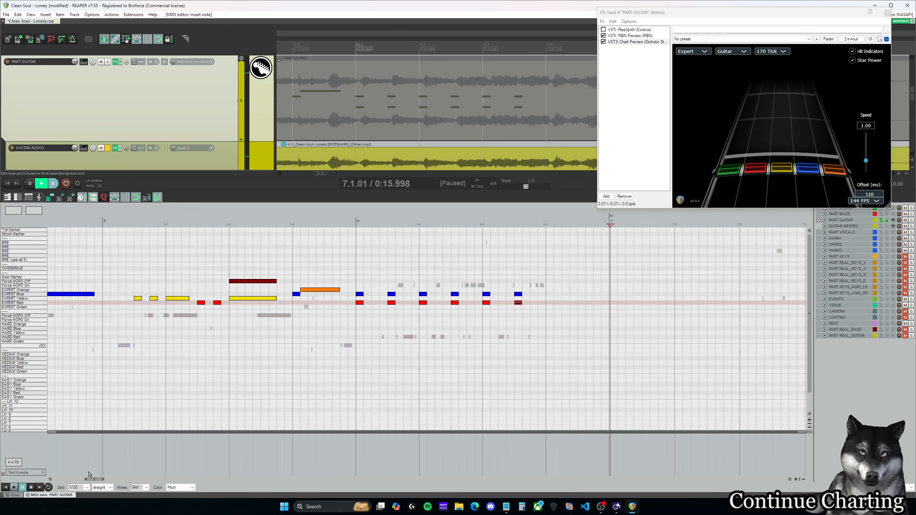
left_click(352, 226)
key("space")
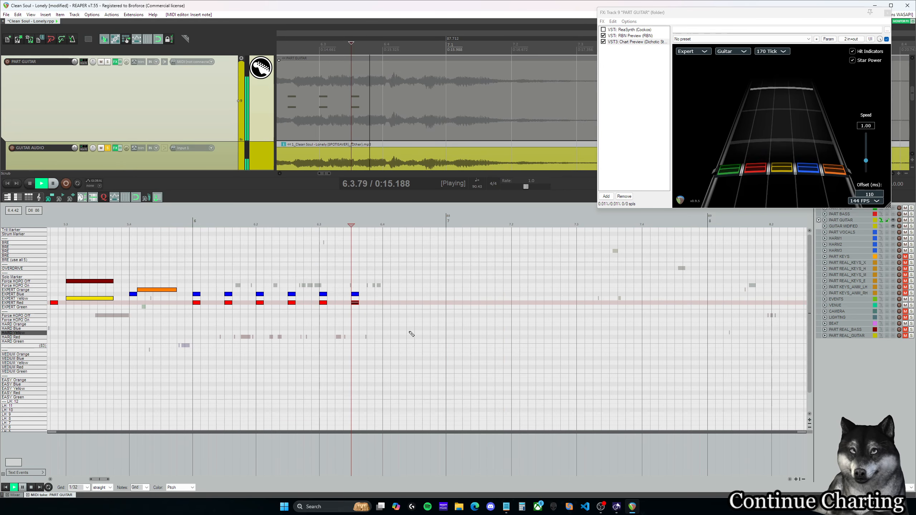
key("space")
left_click(387, 294)
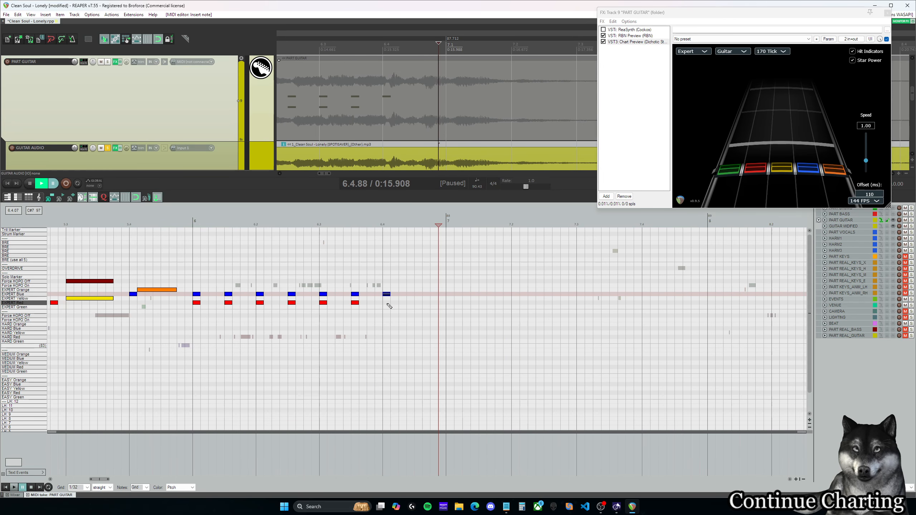
left_click(388, 303)
Step: Add an Expert Yellow and Blue chord at 6.4.25 and a Yellow and Orange chord at 6.4.50
left_click(411, 294)
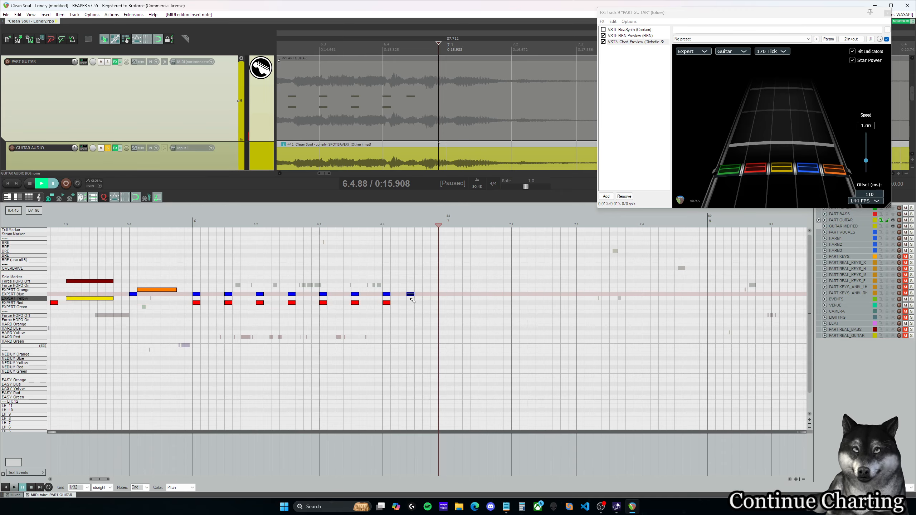
left_click(412, 298)
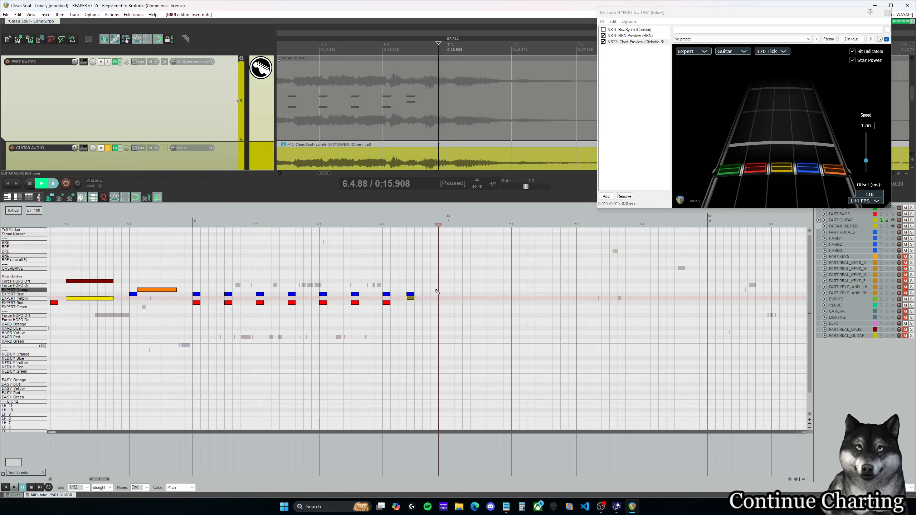
left_click(451, 290)
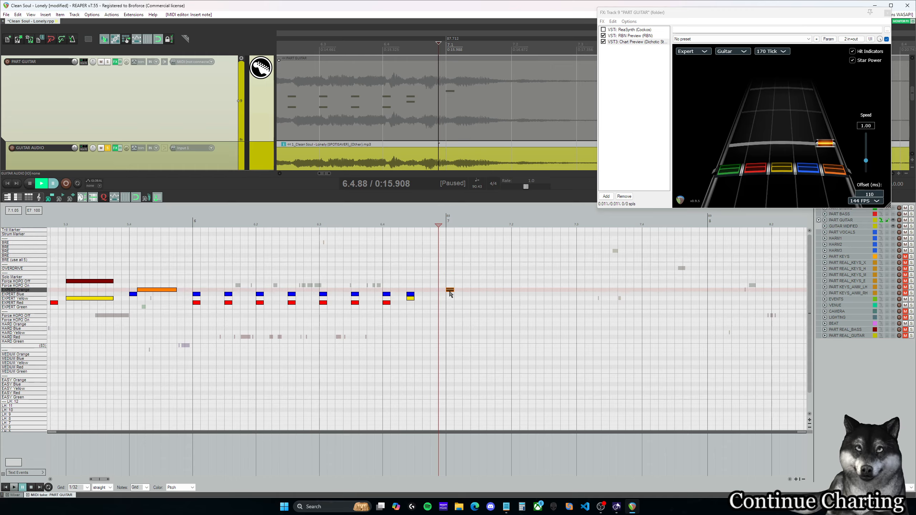
left_click_drag(450, 291, 406, 291)
left_click_drag(410, 295, 402, 295)
left_click(419, 298)
Step: Check the chords at 6.4.50, 6.4.25 and 6.4.00 on the highway and play the audio from 6.4.00
left_click(414, 283)
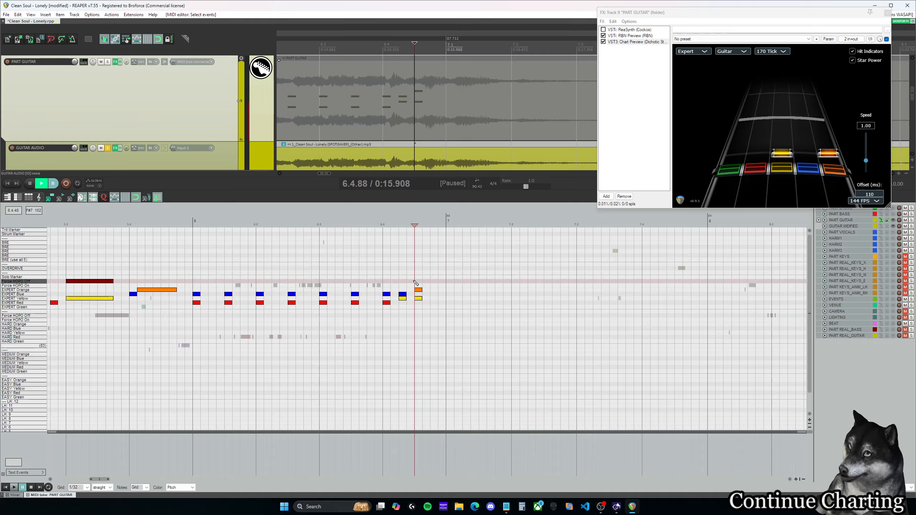
left_click(399, 281)
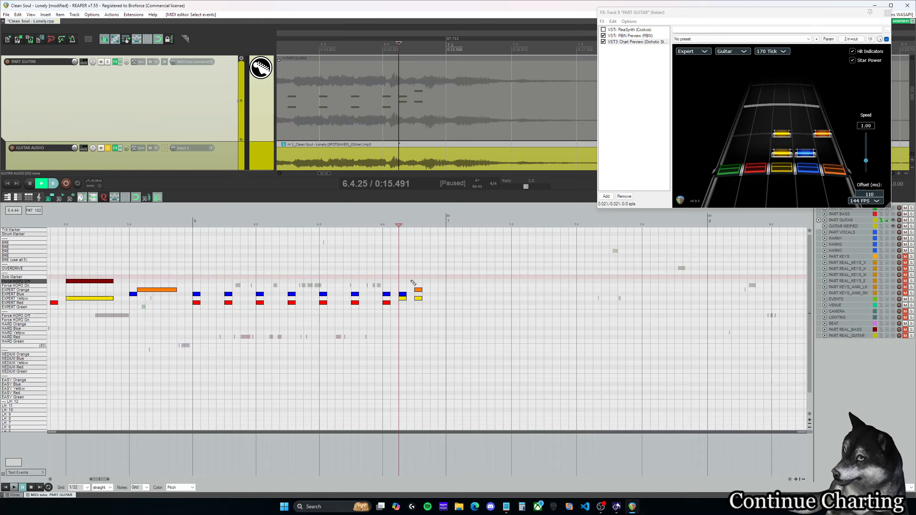
left_click(383, 273)
key("space")
key("space")
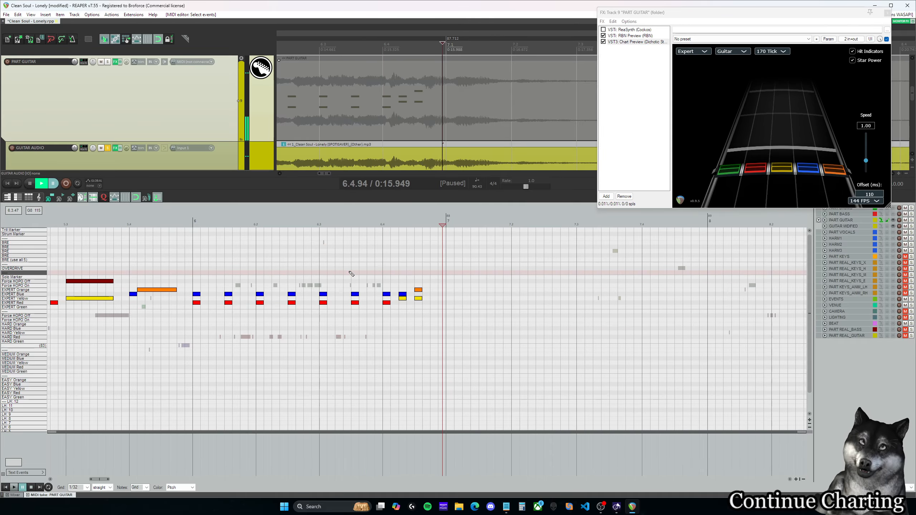
left_click(384, 269)
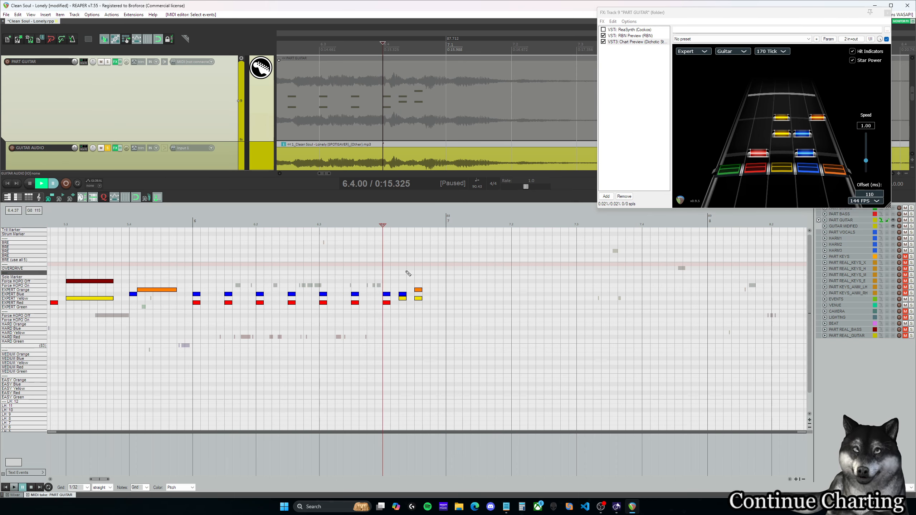
Step: Preview measure 6 from 6.1.00 and replay its closing chords from 6.4.00
left_click(195, 277)
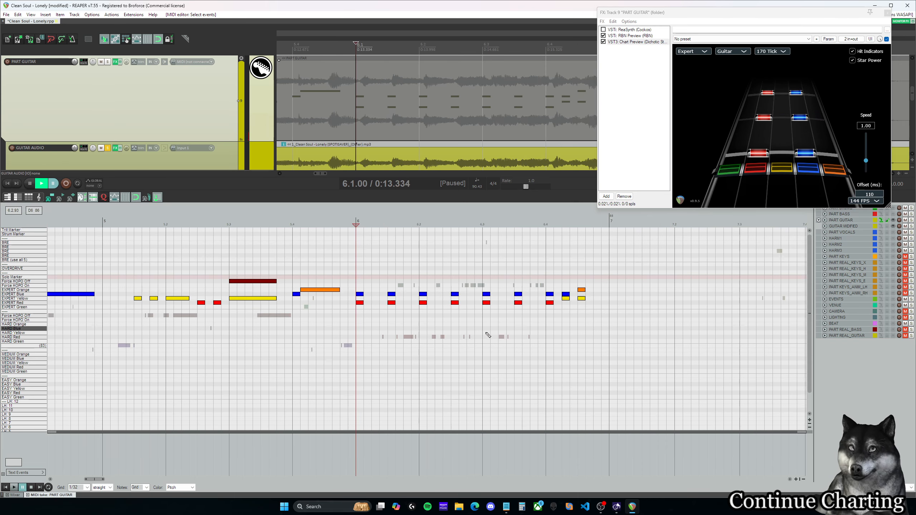
key("space")
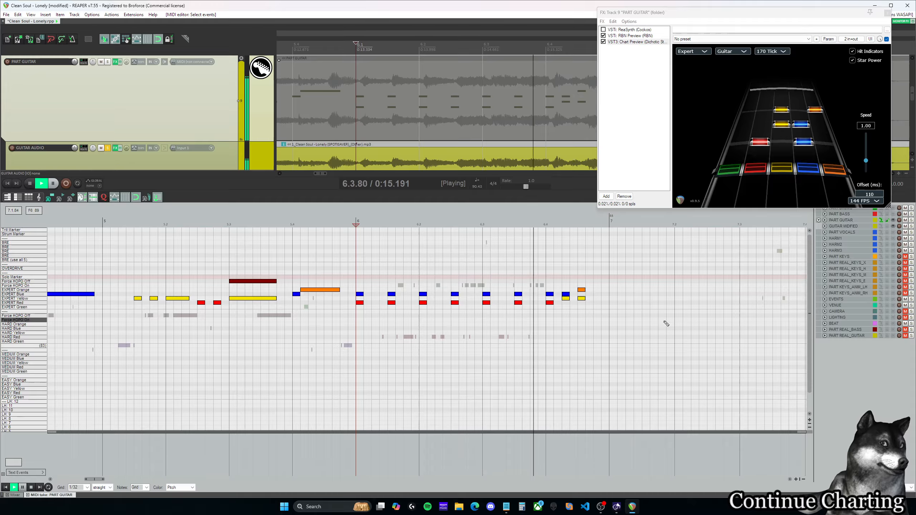
key("space")
left_click_drag(99, 479, 106, 479)
left_click(338, 277)
key("space")
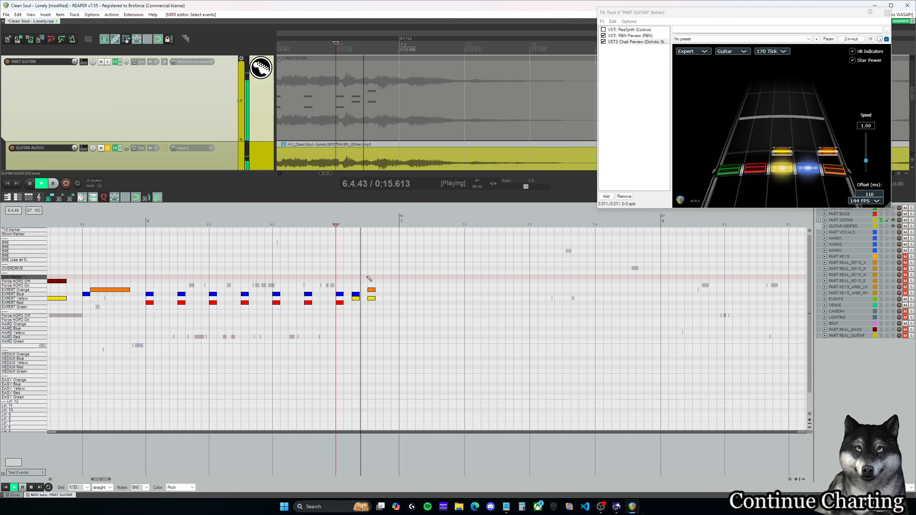
key("space")
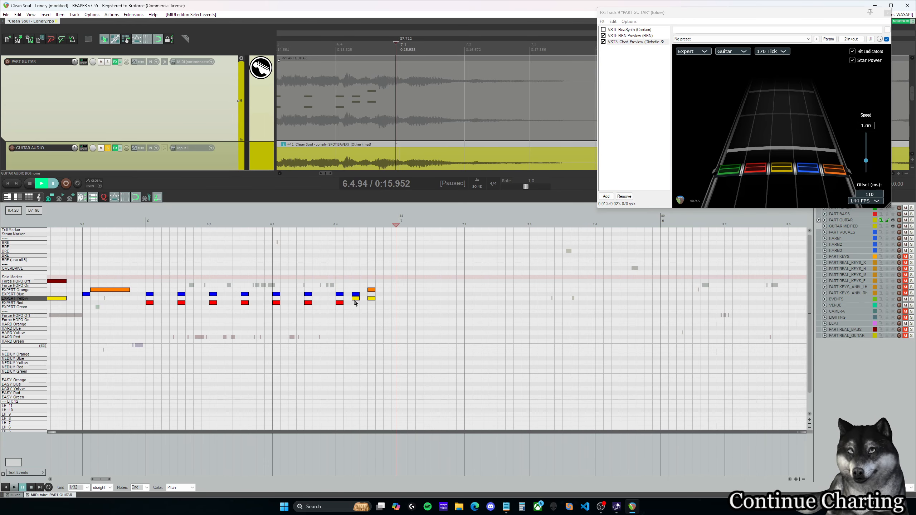
key("space")
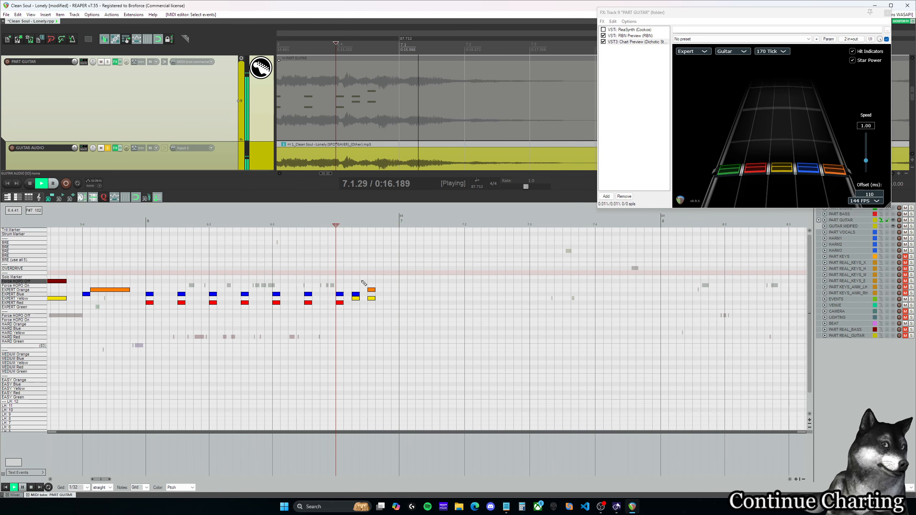
key("space")
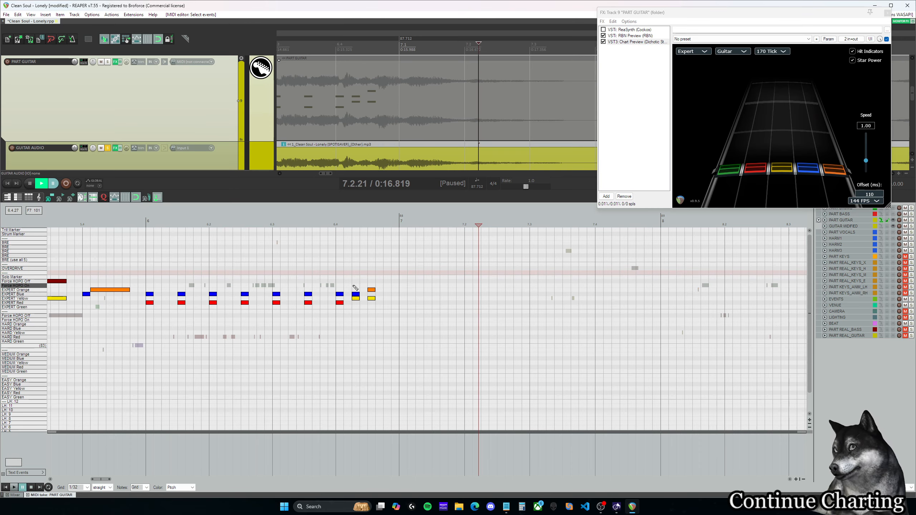
Step: Mark the Expert Yellow and Blue chord at 6.4.25 as Force HOPO On and preview it from 6.3.75
left_click(356, 285)
left_click(336, 276)
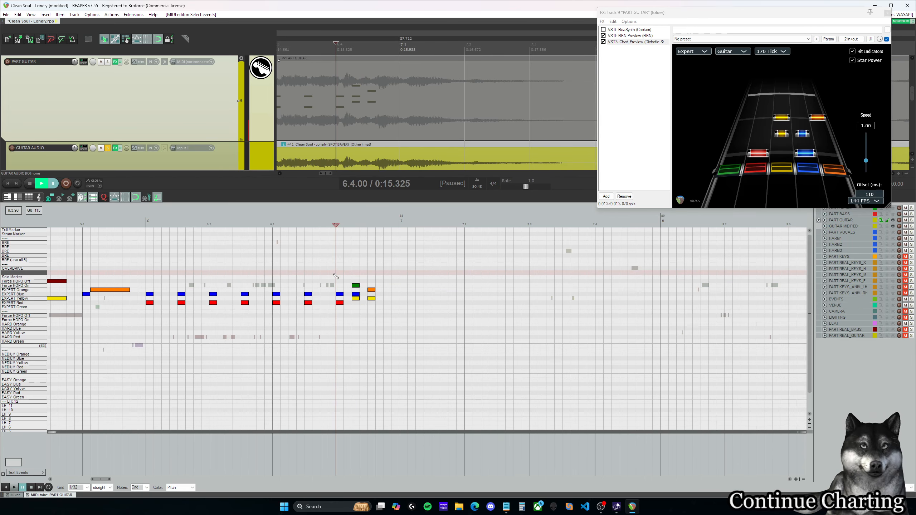
left_click(323, 273)
key("space")
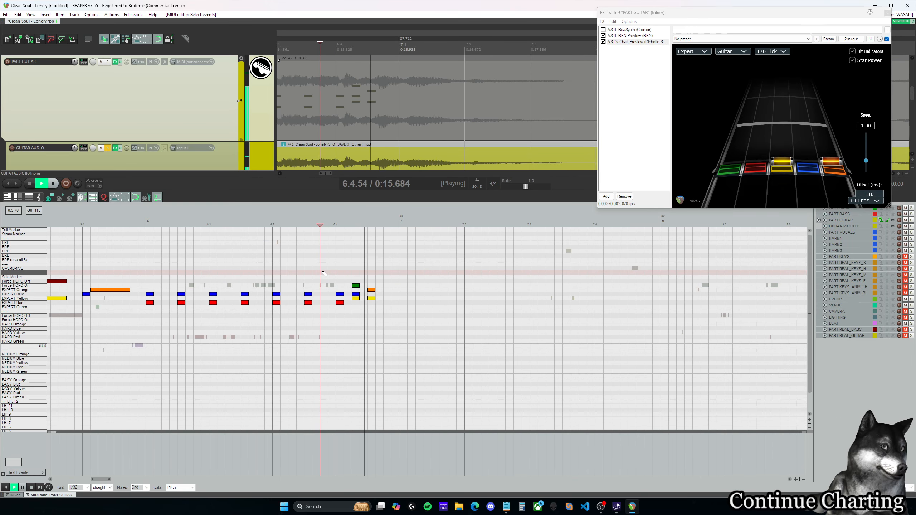
key("space")
Step: Add an Expert Yellow and Orange chord at 7.1.00 and play the audio from there into measure 8
left_click(403, 290)
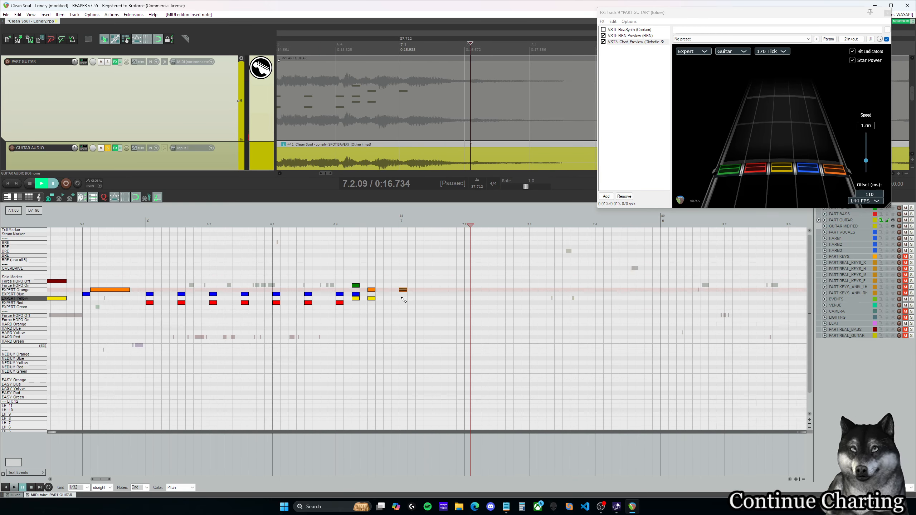
left_click(403, 299)
left_click(398, 272)
key("space")
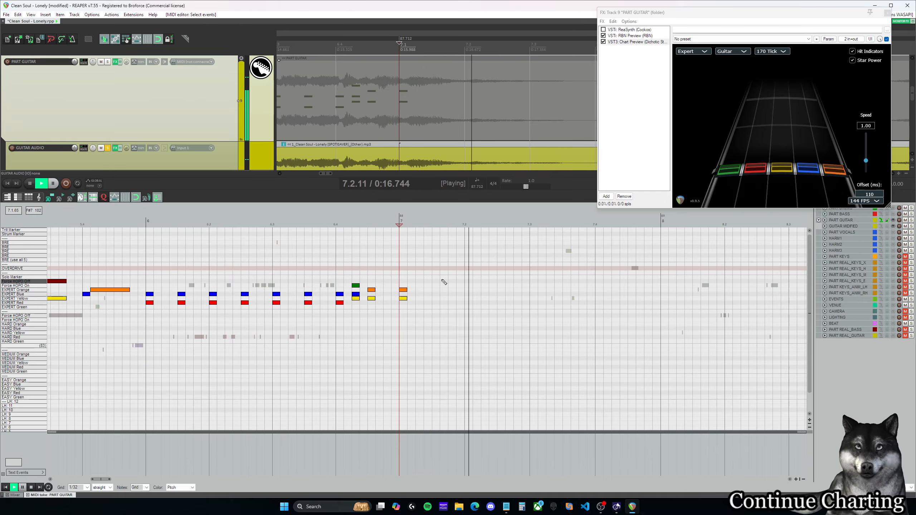
scroll(290, 266, "down", 3)
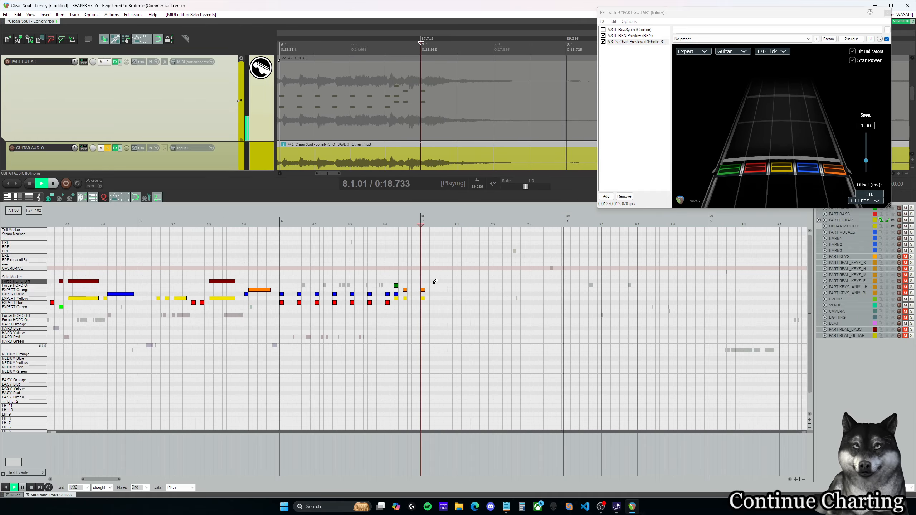
key("space")
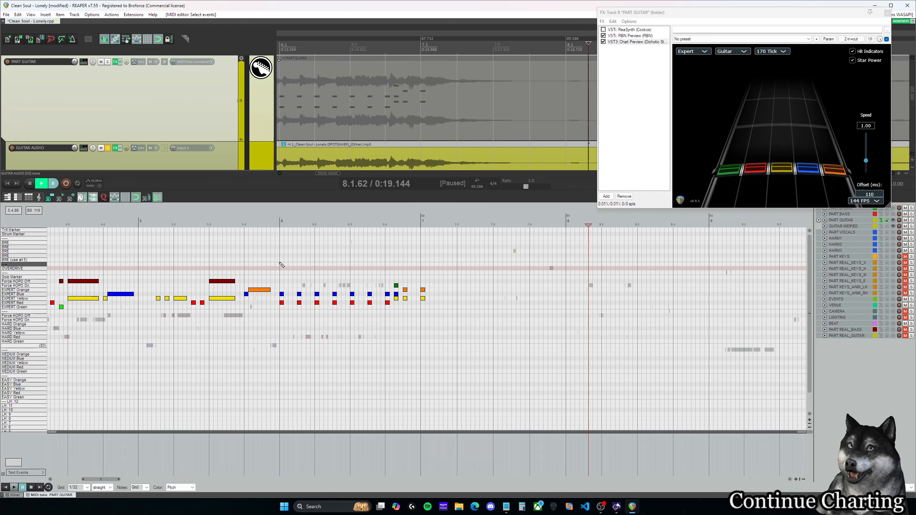
Step: Play the chart from 6.1.00 through measure 9 to listen for where the guitar continues
left_click(281, 265)
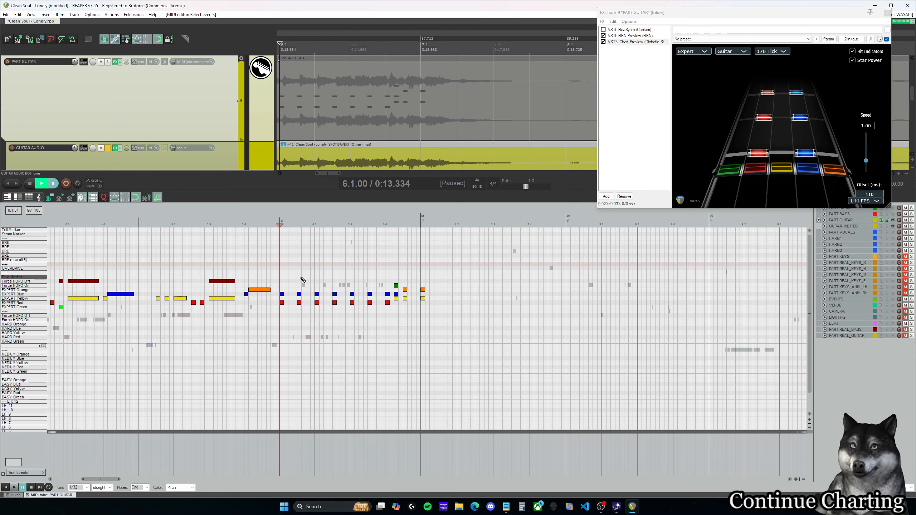
left_click(270, 272)
left_click(374, 274)
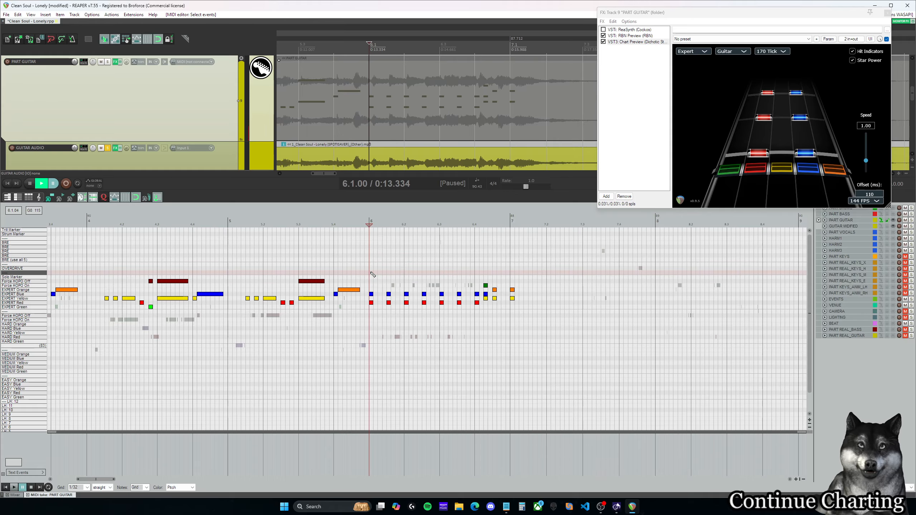
key("space")
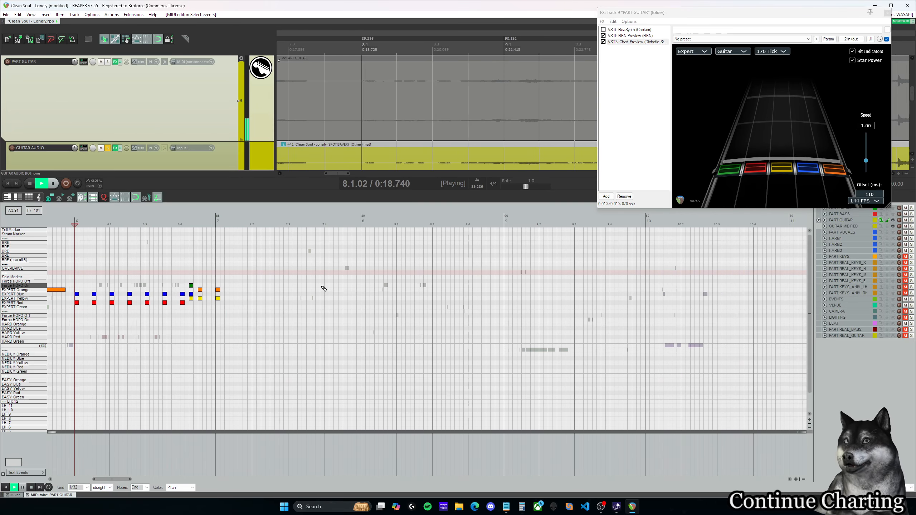
scroll(357, 295, "down", 3)
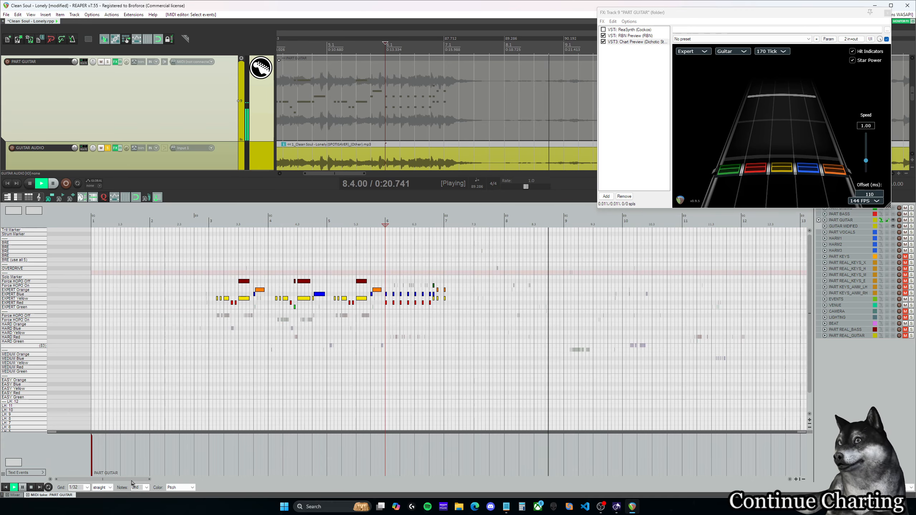
left_click_drag(131, 480, 161, 481)
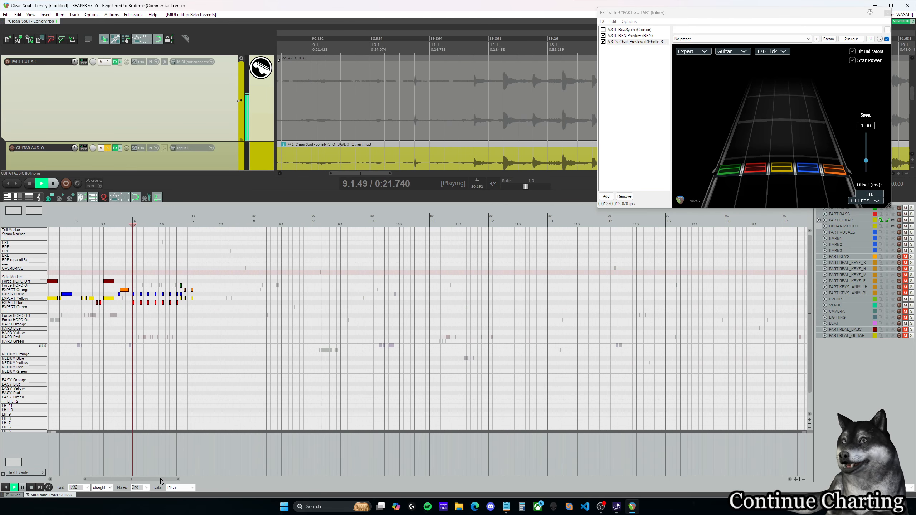
key("space")
Step: Return the edit cursor to 7.1.00 and unsolo the GUITAR AUDIO track
left_click(192, 222)
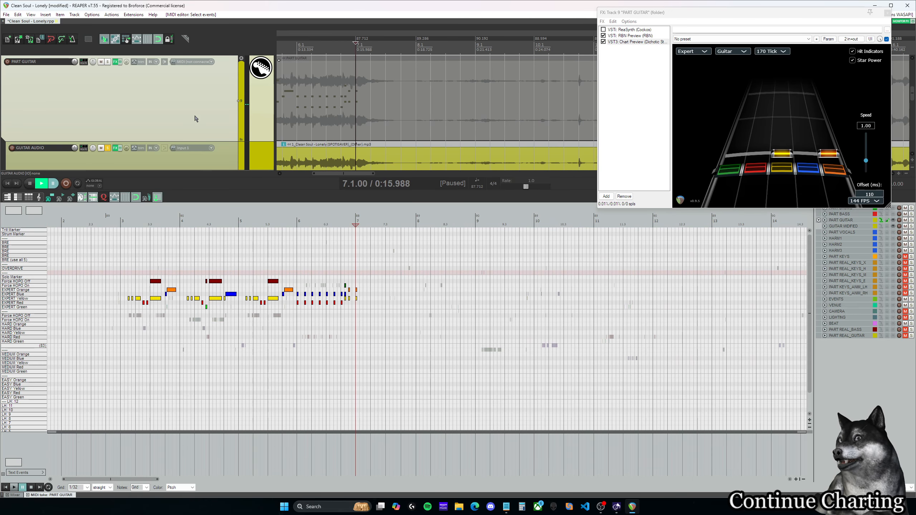
left_click(108, 149)
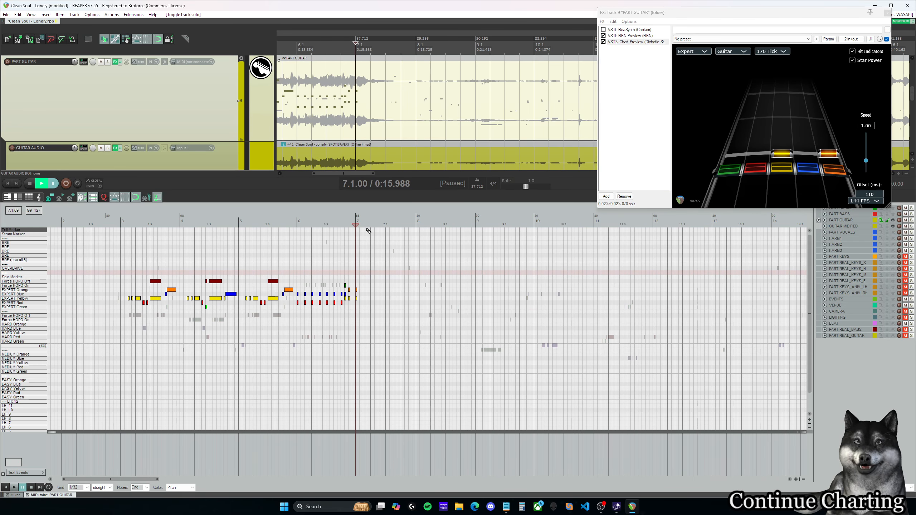
Step: Play the audio from 7.1.00 through measure 12 to find where the guitar resumes, replaying from 12.1.00
key("space")
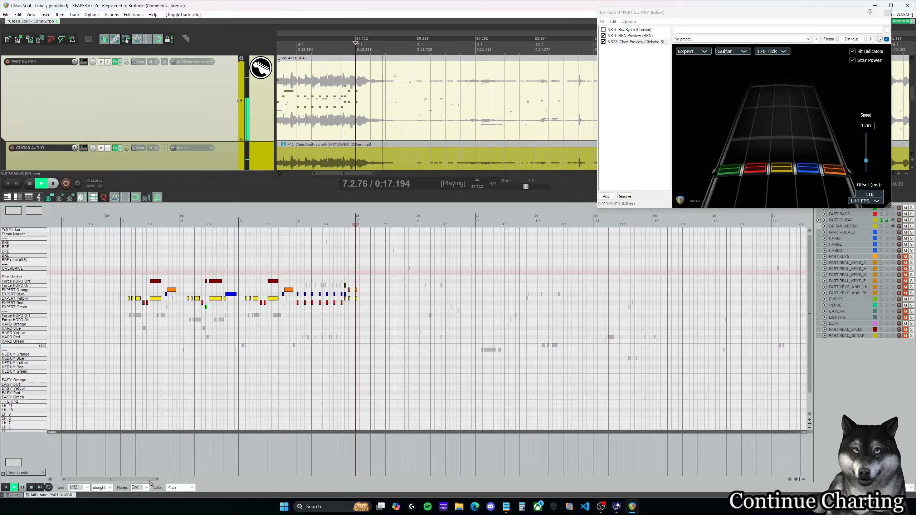
left_click_drag(149, 481, 118, 481)
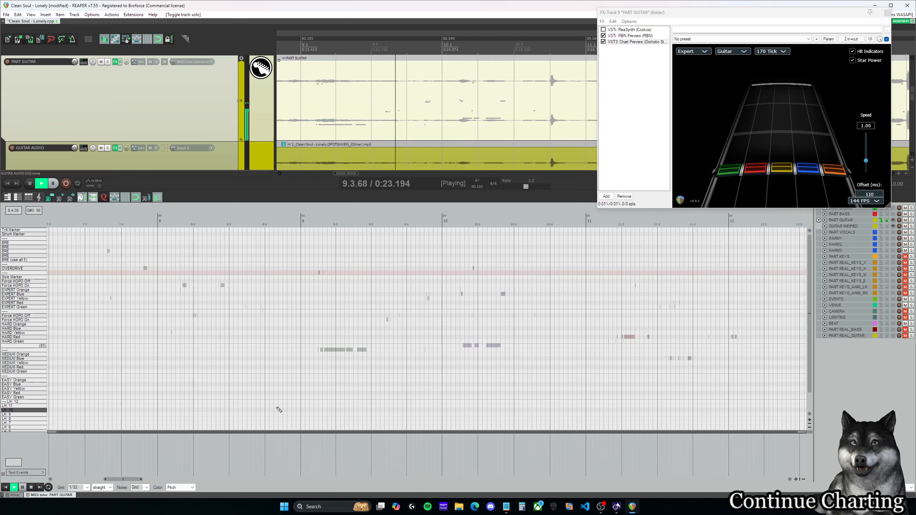
scroll(382, 359, "down", 2)
scroll(382, 358, "down", 2)
left_click_drag(143, 479, 171, 478)
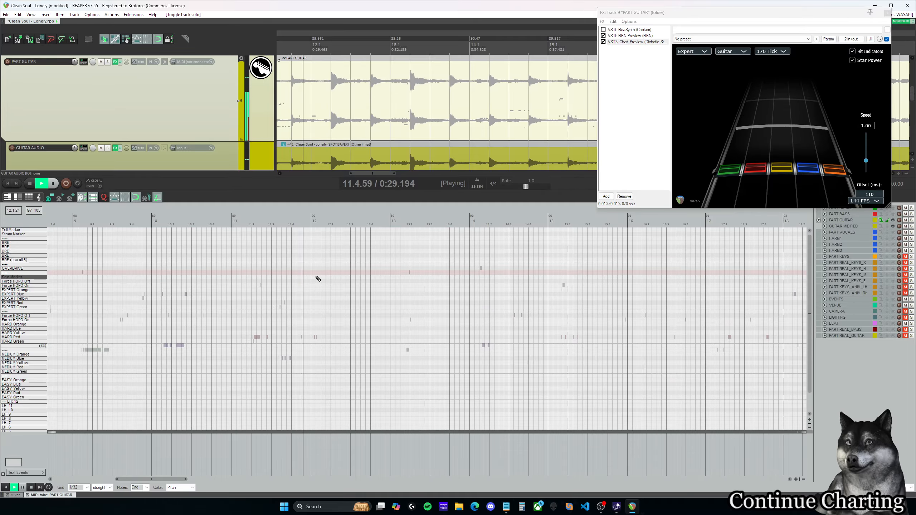
mouse_move(183, 480)
left_mouse_down()
mouse_move(194, 477)
mouse_move(174, 480)
left_mouse_up()
key("space")
left_click(205, 220)
key("space")
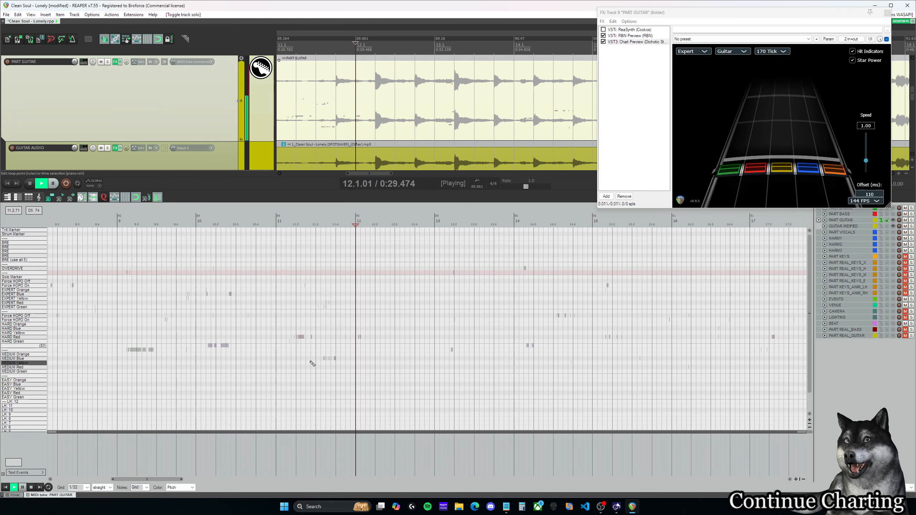
key("space")
Step: Add an Expert Blue and Orange chord at 12.2.00 and preview it from 12.1.00 into measure 13
left_click(375, 225)
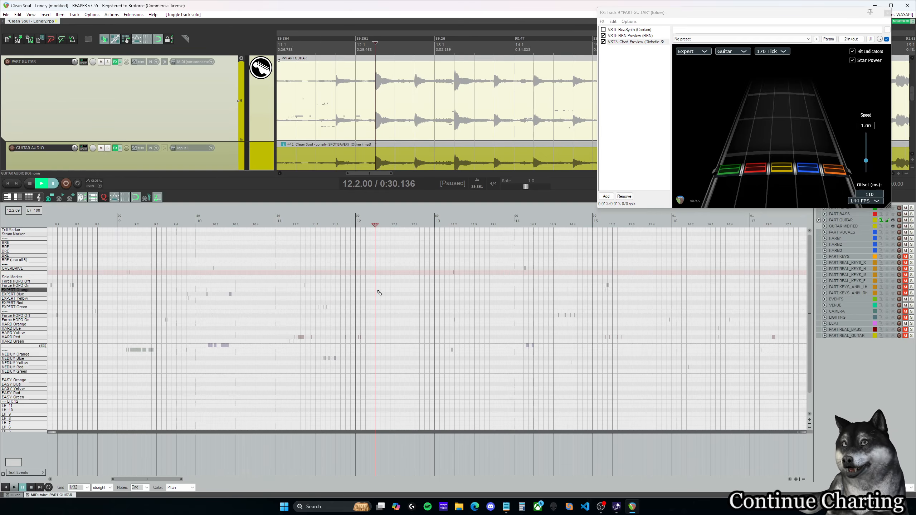
left_click(378, 290)
left_click(379, 295)
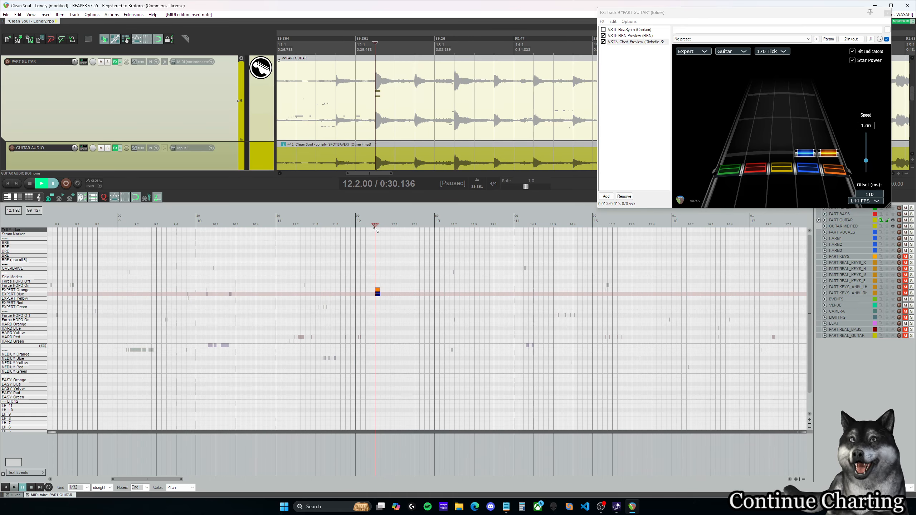
left_click(356, 222)
key("space")
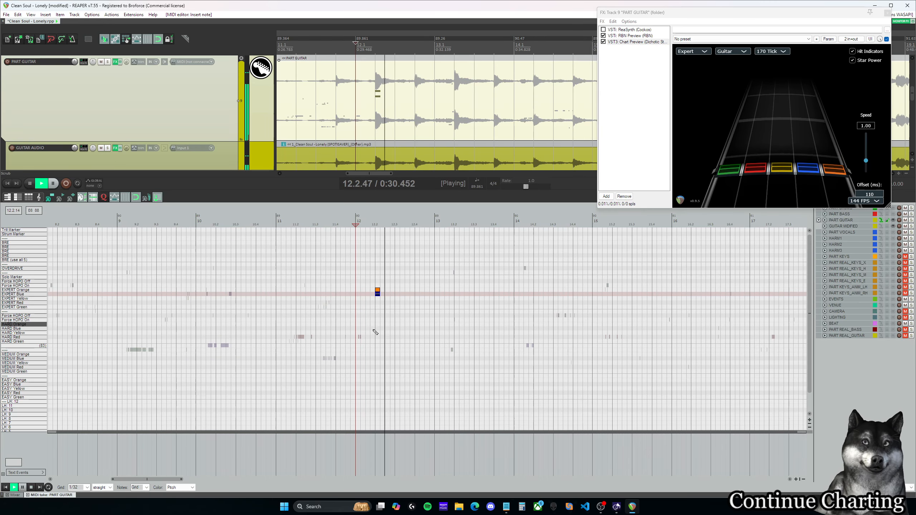
left_click_drag(182, 479, 185, 479)
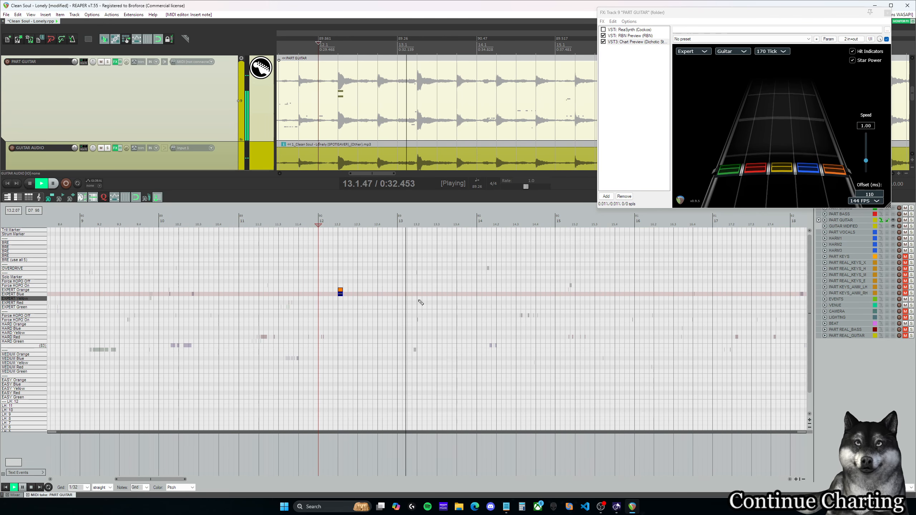
key("ctrl+space")
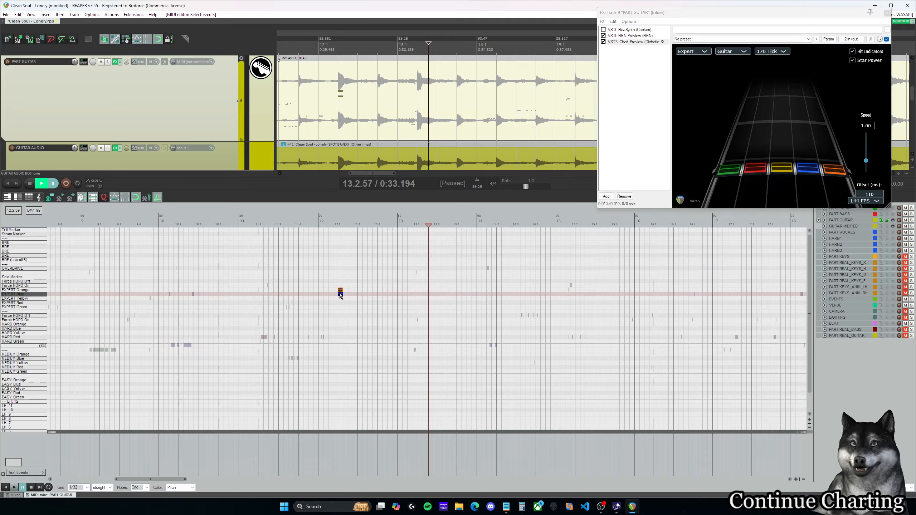
Step: Shift the 12.2.00 chord down to Expert Yellow and Blue and play the audio from 12.2.00
left_click_drag(340, 290, 341, 299)
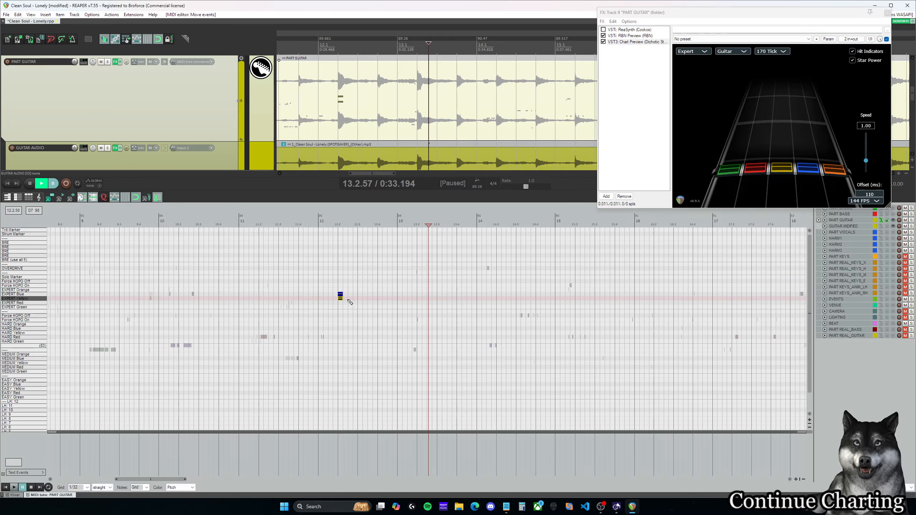
left_click(340, 269)
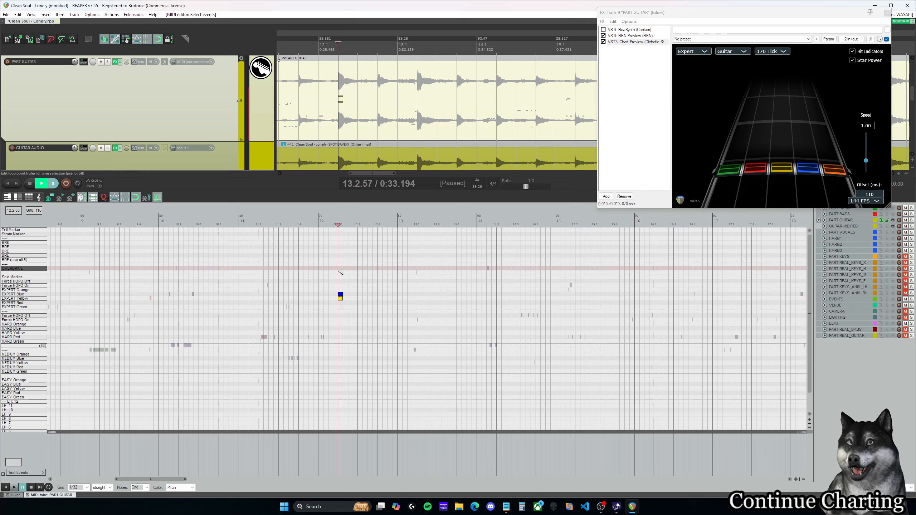
key("space")
key("space")
Step: Copy the chord to 12.4.00 as Expert Yellow and Orange, and to 13.2.00 as Expert Blue and Orange
left_click_drag(359, 312, 381, 299)
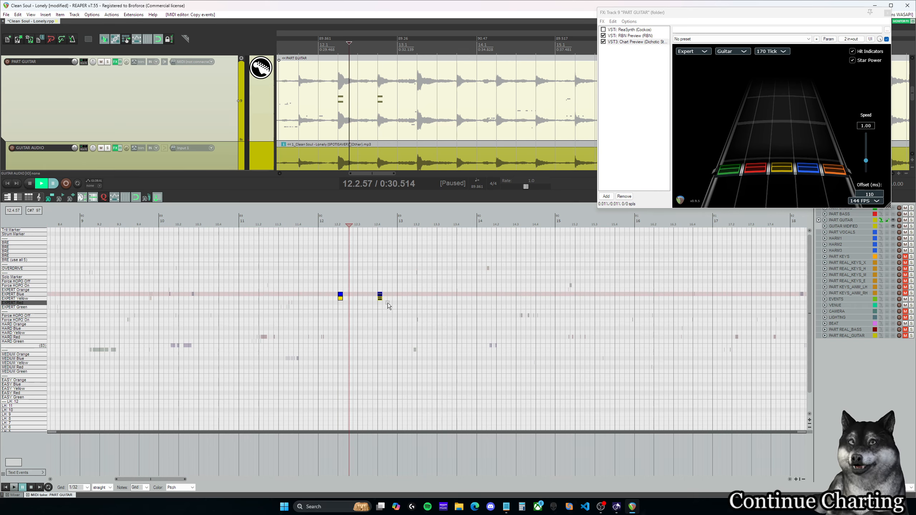
left_click(380, 294)
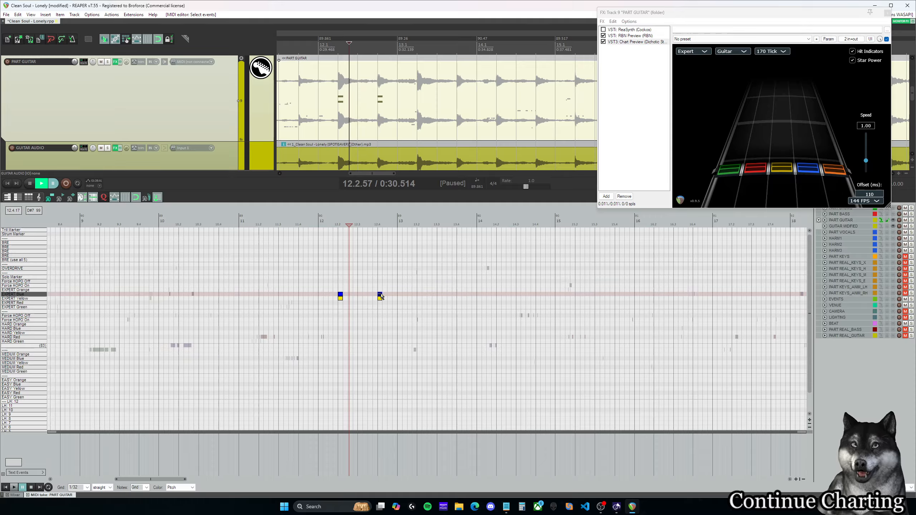
key("Up")
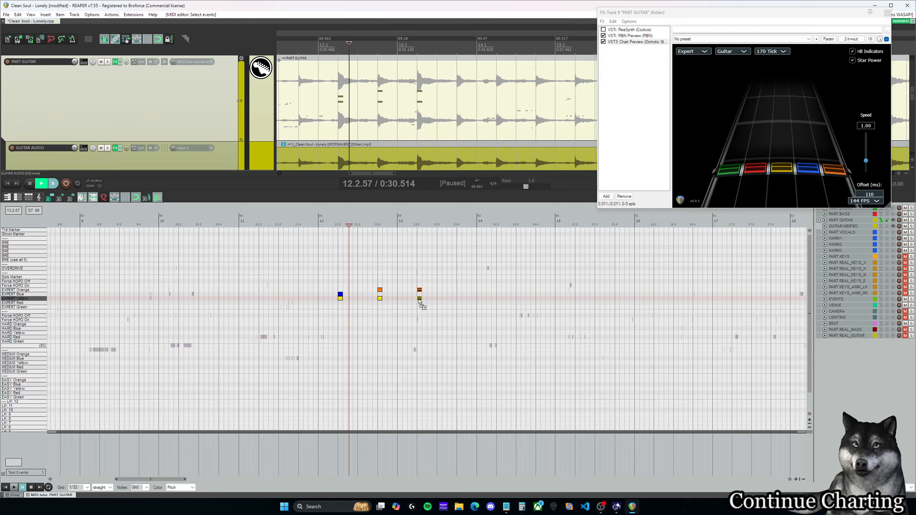
left_click_drag(419, 299, 420, 295)
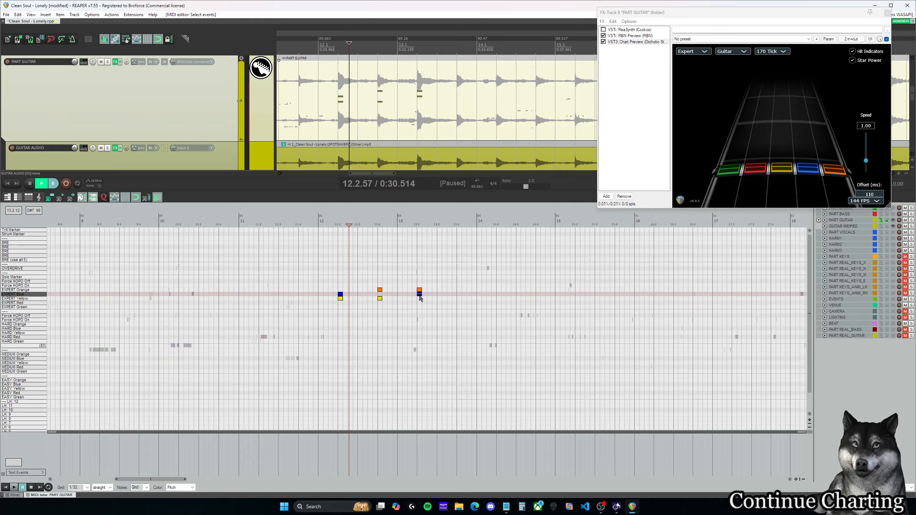
Step: Solo the GUITAR AUDIO track and play the new chords from 12.2.00 into measure 13
left_click(348, 278)
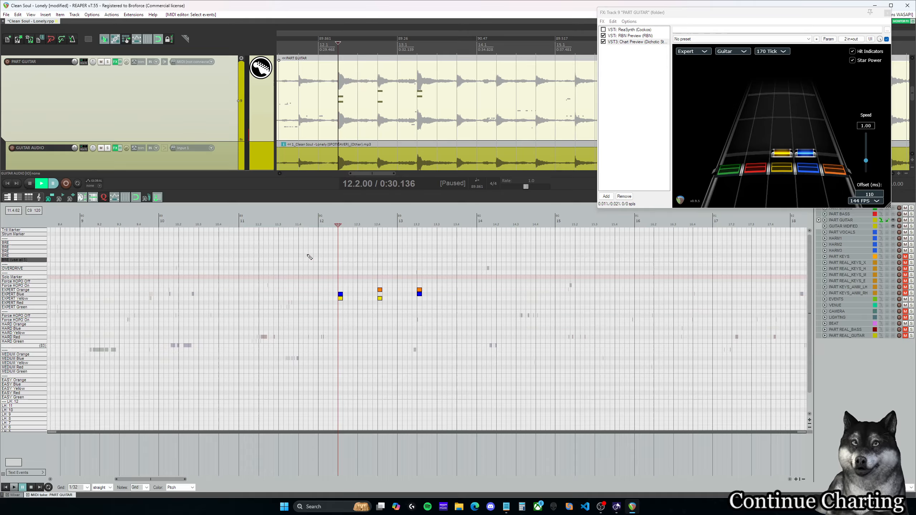
left_click(108, 149)
key("space")
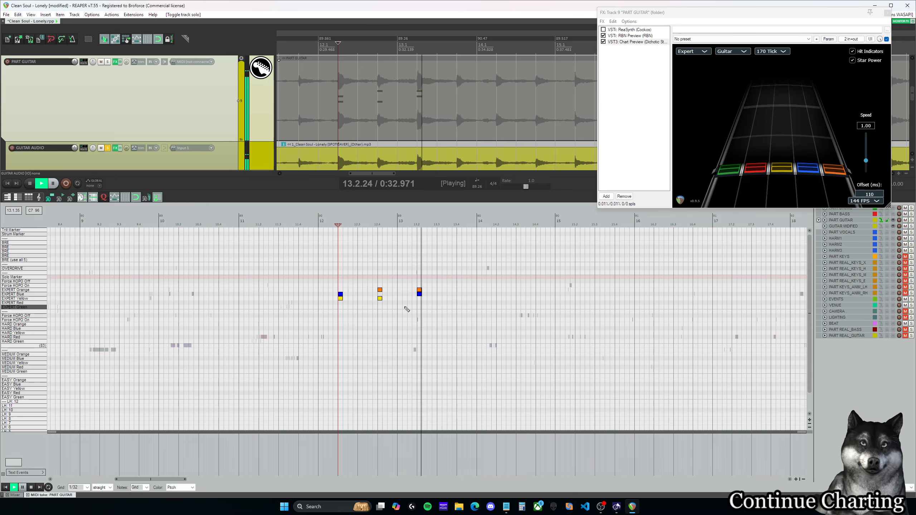
key("ctrl+space")
Step: Lower the 12.4.00 chord's Orange note to Expert Blue and preview from 12.4.00 through measure 13
left_click_drag(380, 290, 380, 295)
left_click(378, 287)
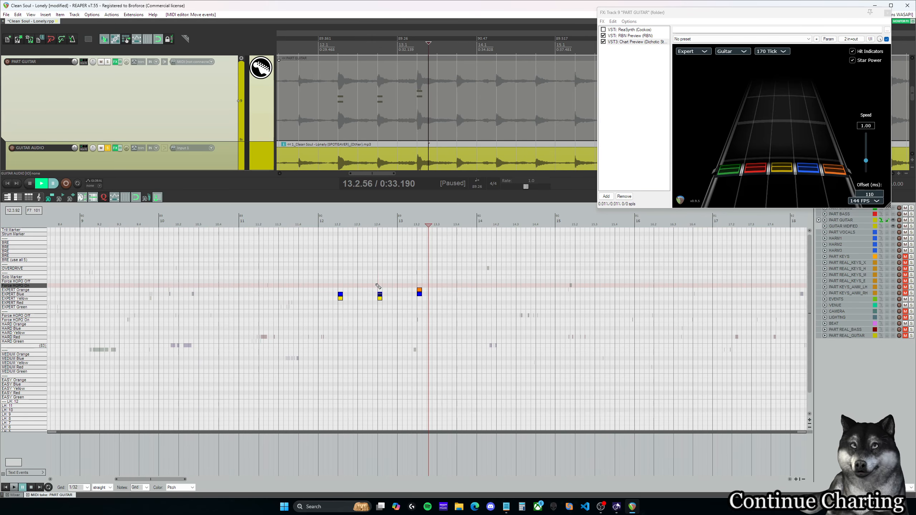
key("space")
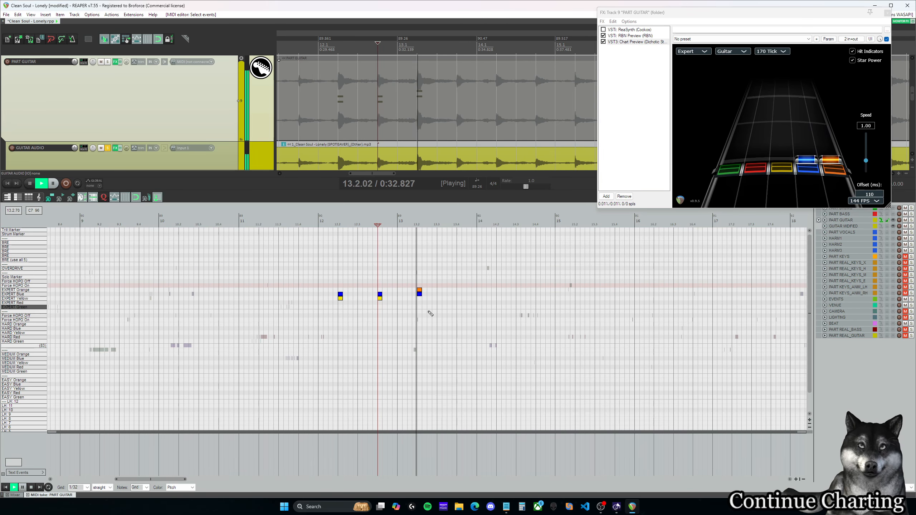
key("ctrl+space")
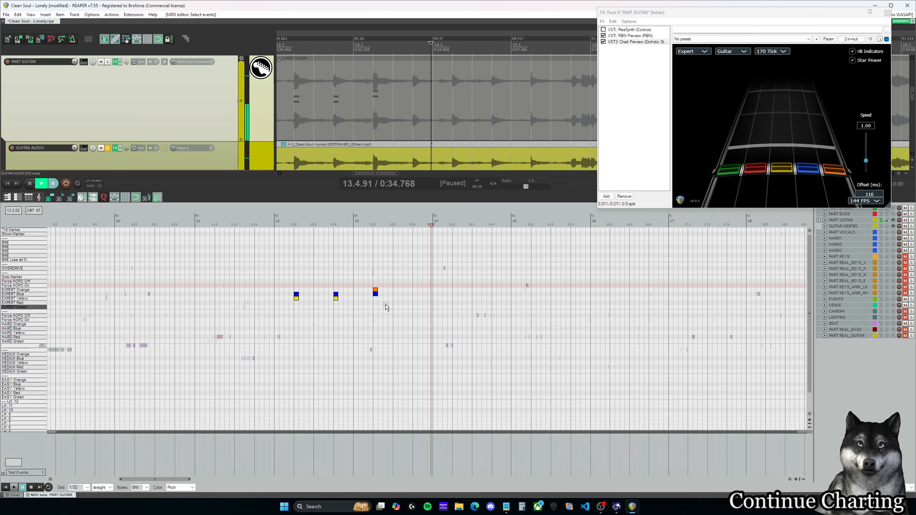
Step: Copy the Expert Blue and Orange chord from 13.2.00 to 13.4.00 and play from 13.2.00 through measure 14
left_click_drag(374, 290, 416, 291)
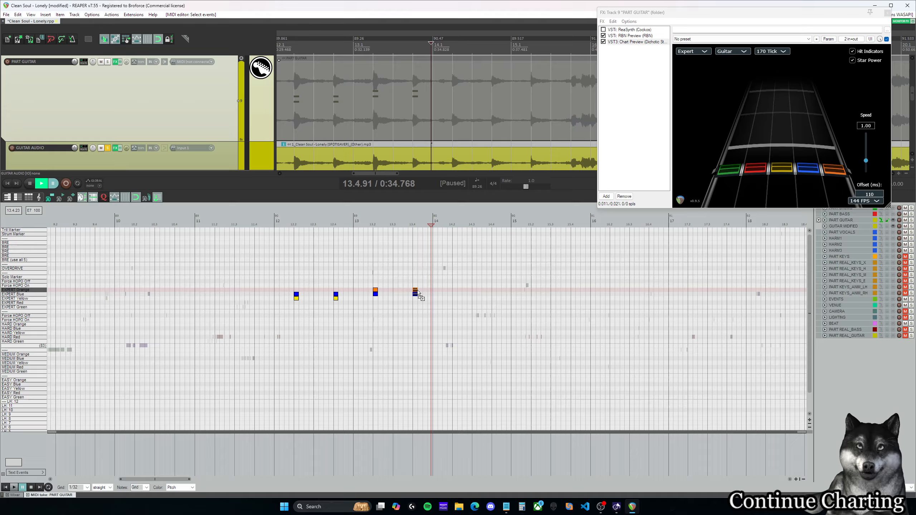
left_click(374, 282)
key("space")
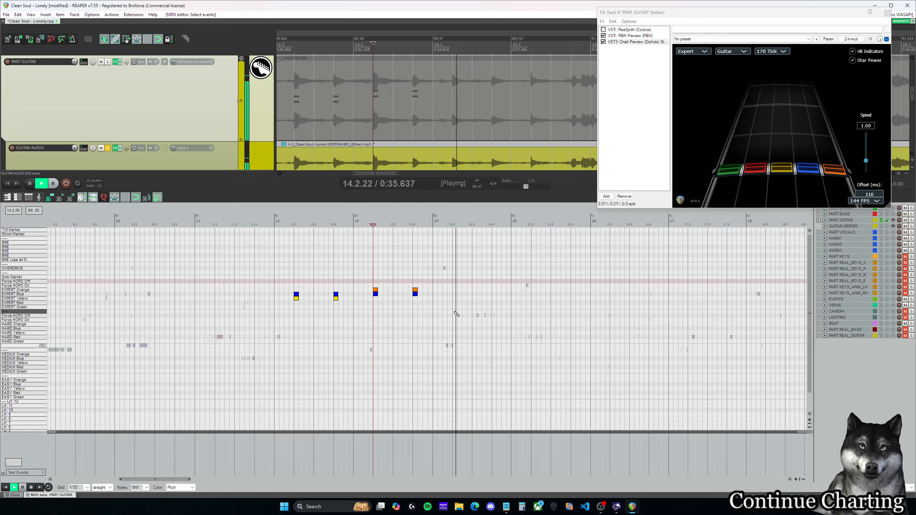
key("space")
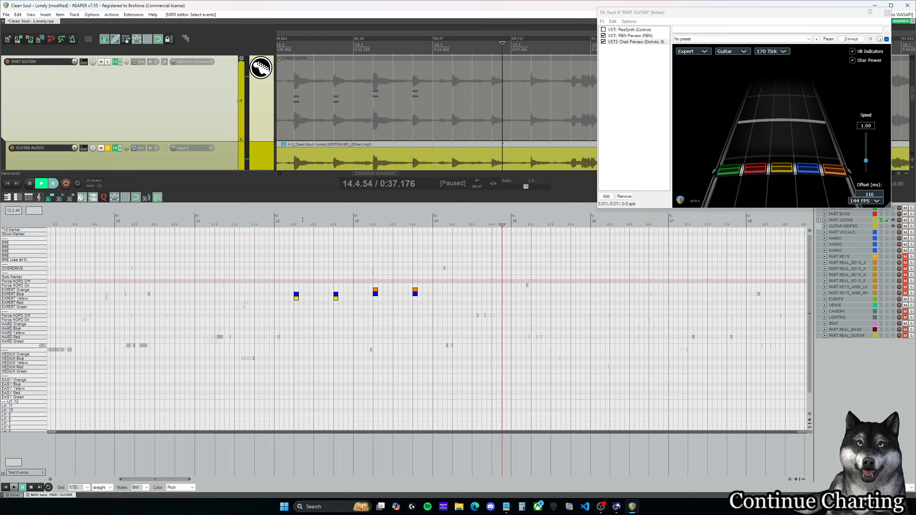
Step: Alternate playback between 12.2.00 and 14.2.00 to compare the pitch of the two guitar chords
left_click(293, 221)
key("space")
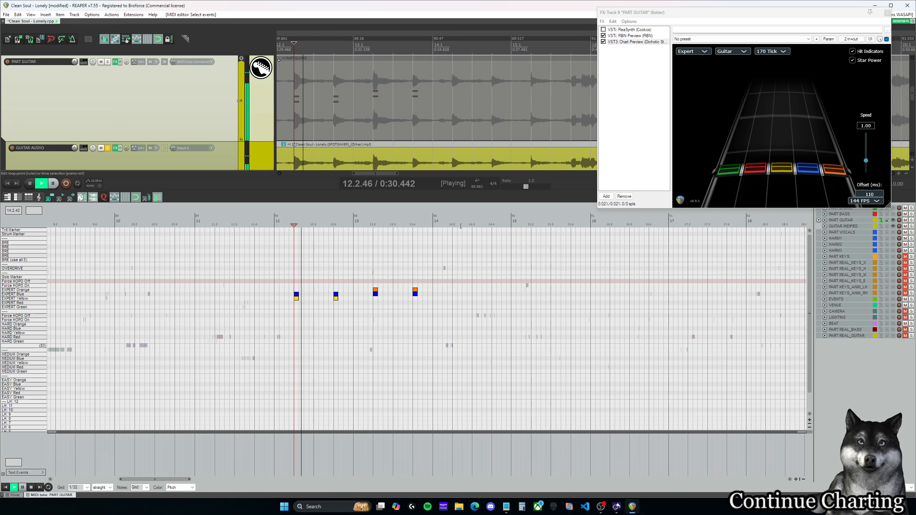
left_click(457, 223)
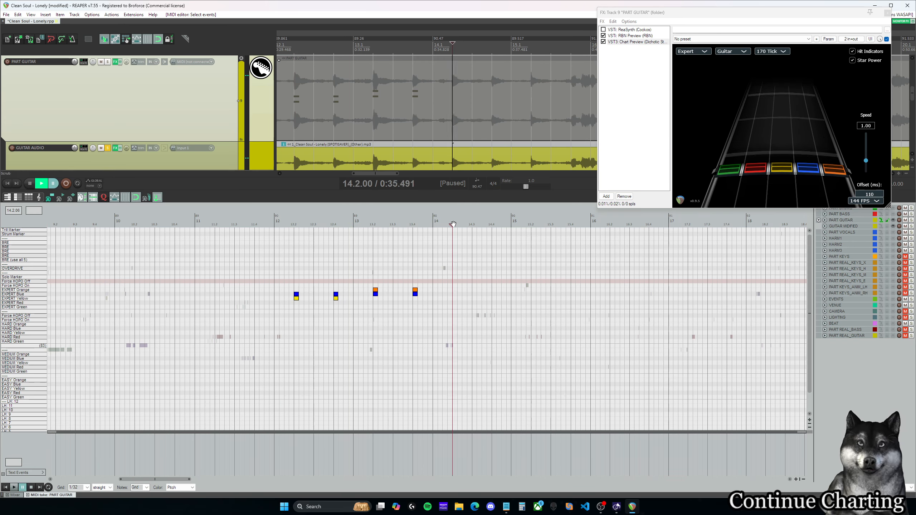
key("space")
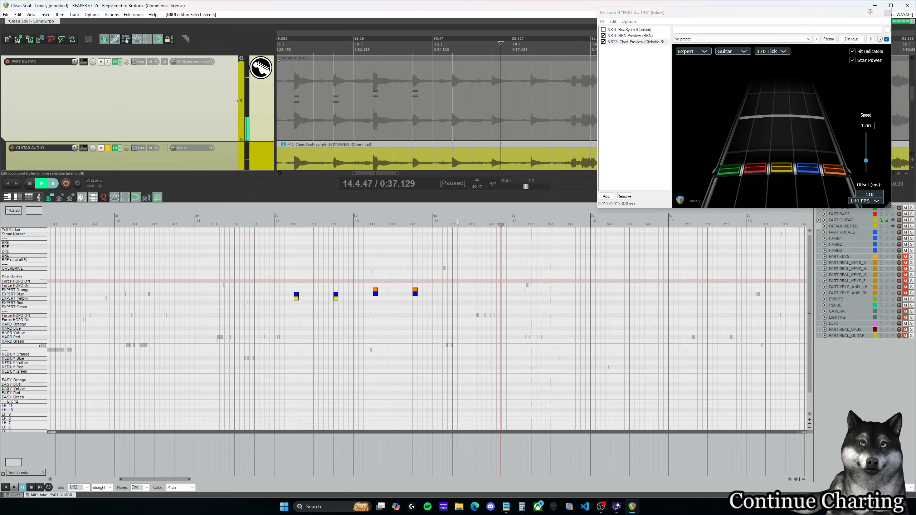
left_click(449, 222)
left_click(294, 225)
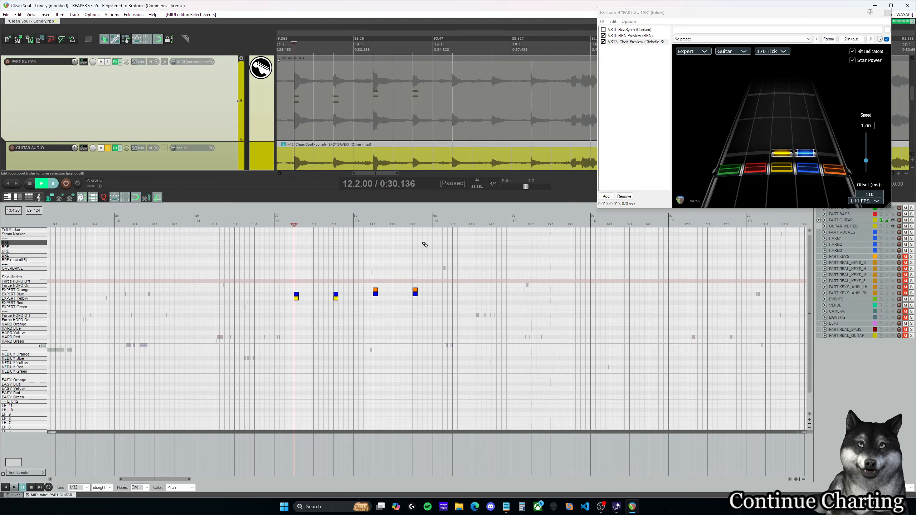
key("space")
left_click(453, 224)
key("space")
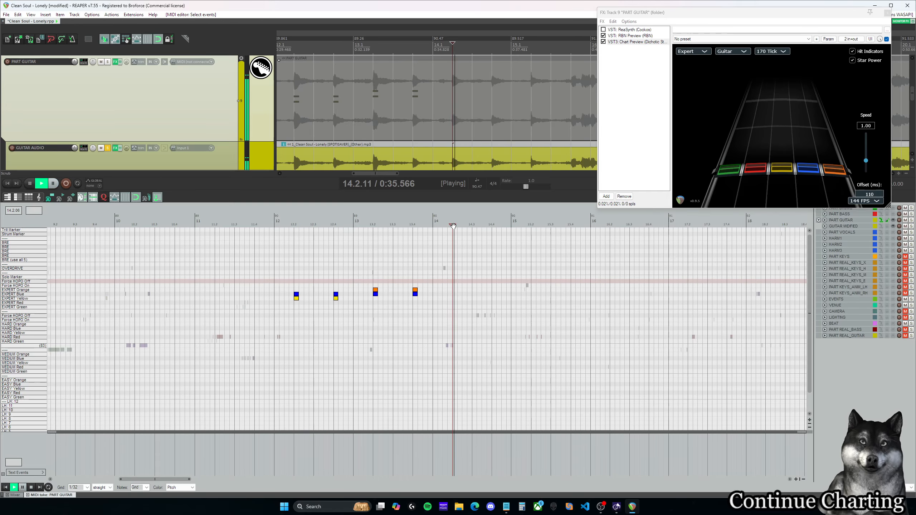
key("space")
key("space")
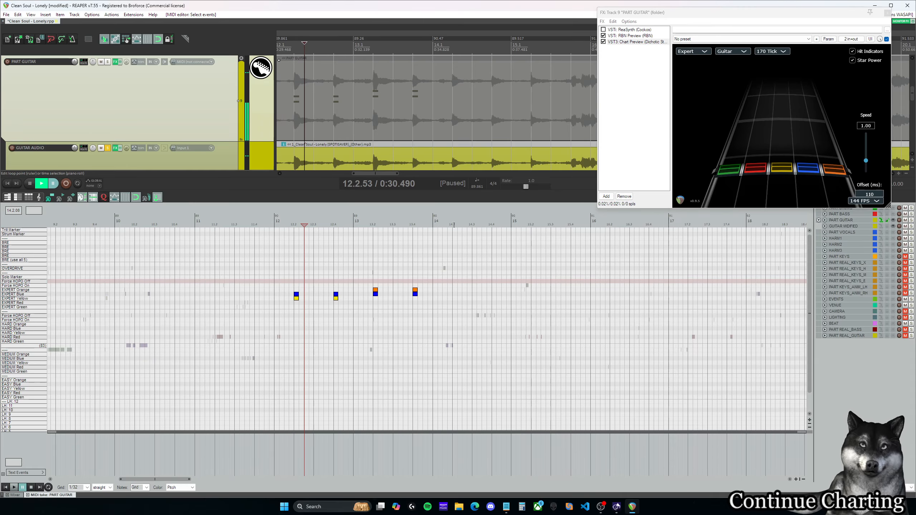
left_click(452, 225)
key("space")
key("space")
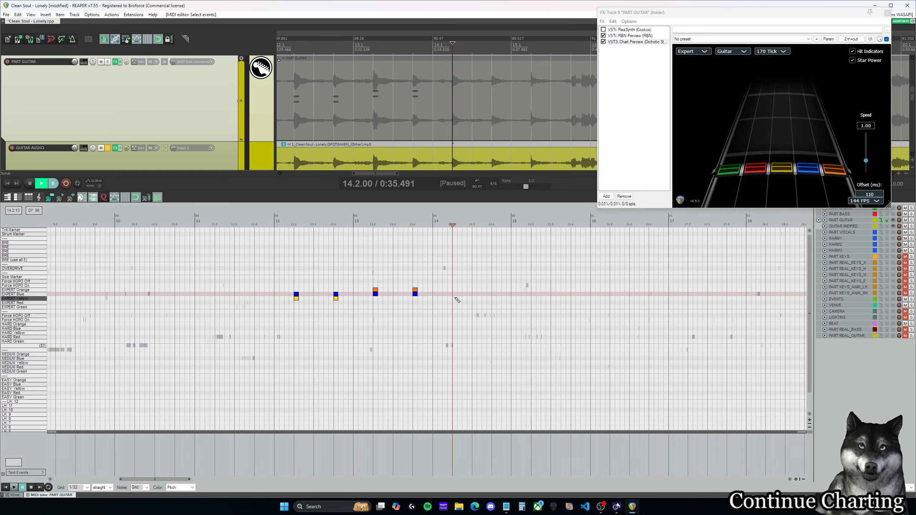
Step: Add Expert Red and Yellow chords at 14.2.00 and 14.4.00 and play from 14.2.00 into measure 15
left_click(455, 298)
left_click(456, 303)
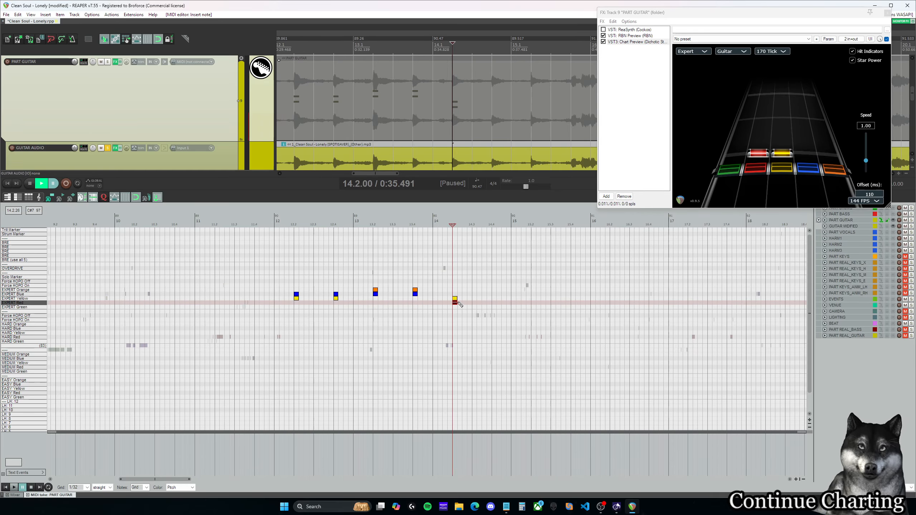
left_click(494, 298)
left_click(494, 303)
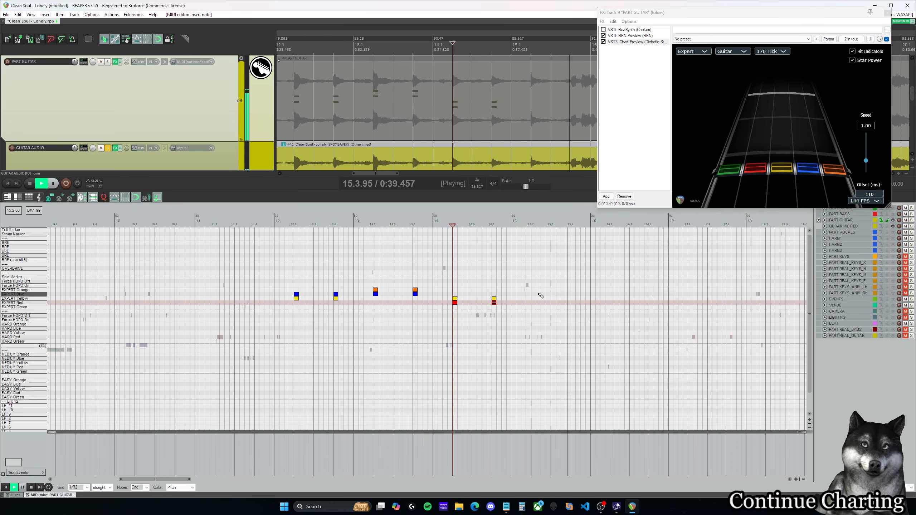
key("space")
Step: Play the guitar chords at 15.2.00 and 12.2.00 in turn to compare their pitch
left_click(531, 224)
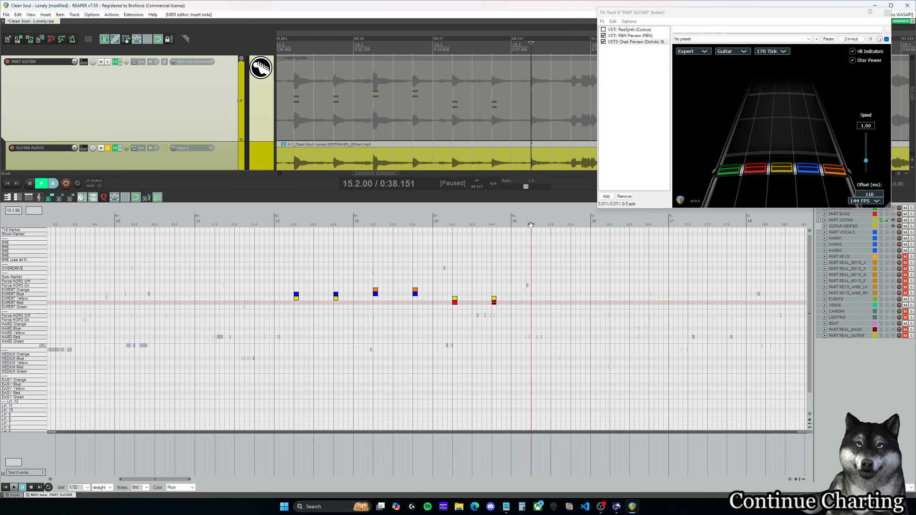
key("space")
key("space")
left_click(296, 225)
key("space")
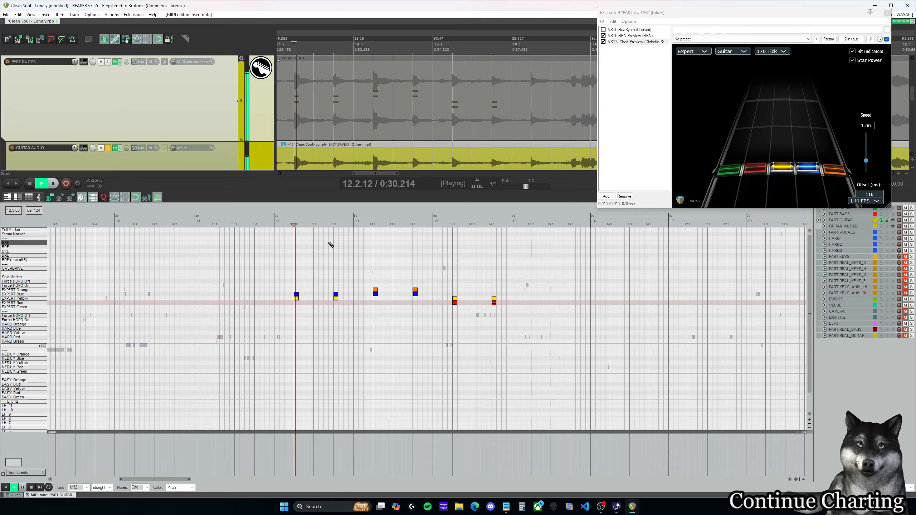
Step: Play short excerpts from measure 13, 14.2.00 and 15.2.00 to compare the earlier chords with the one in measure 15
key("space")
left_click(355, 225)
key("space")
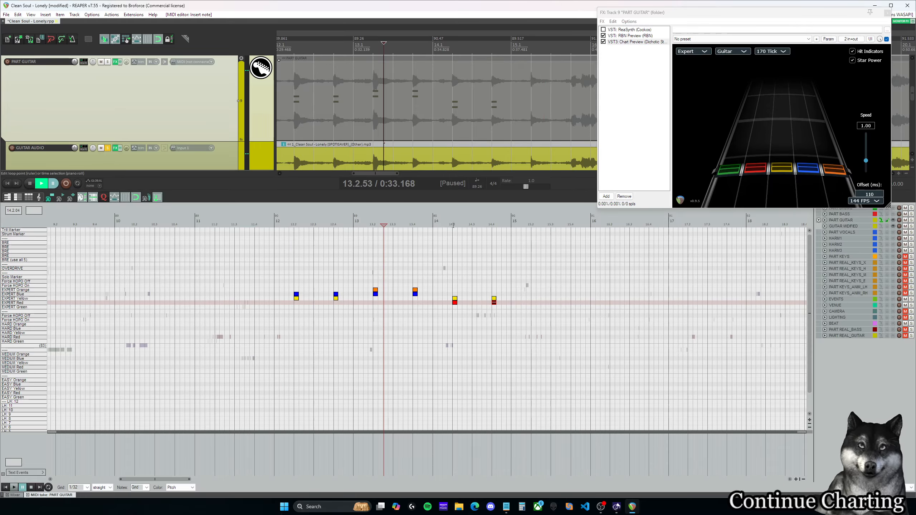
left_click(453, 225)
key("space")
key("space")
left_click(531, 225)
key("space")
key("space")
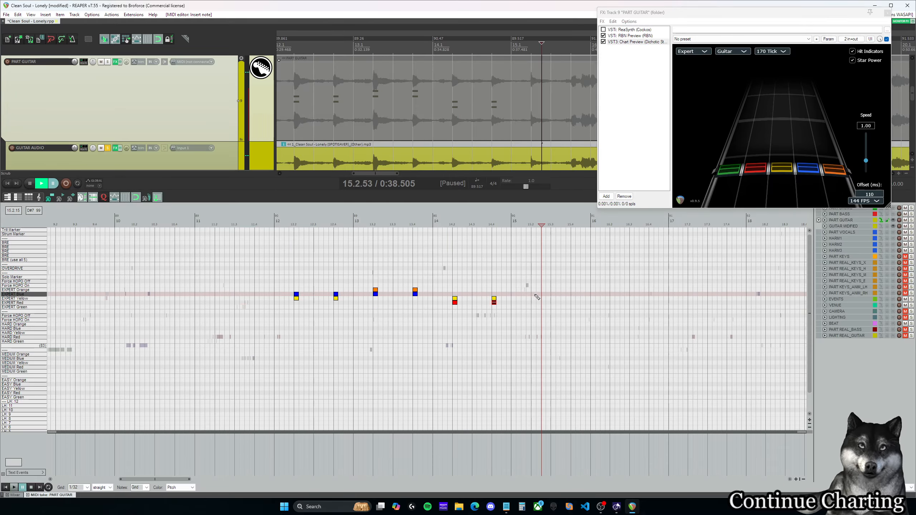
Step: Add Expert Red and Blue chords at 15.2.00 and 15.4.00 and play from 15.2.00 into measure 18
left_click(534, 302)
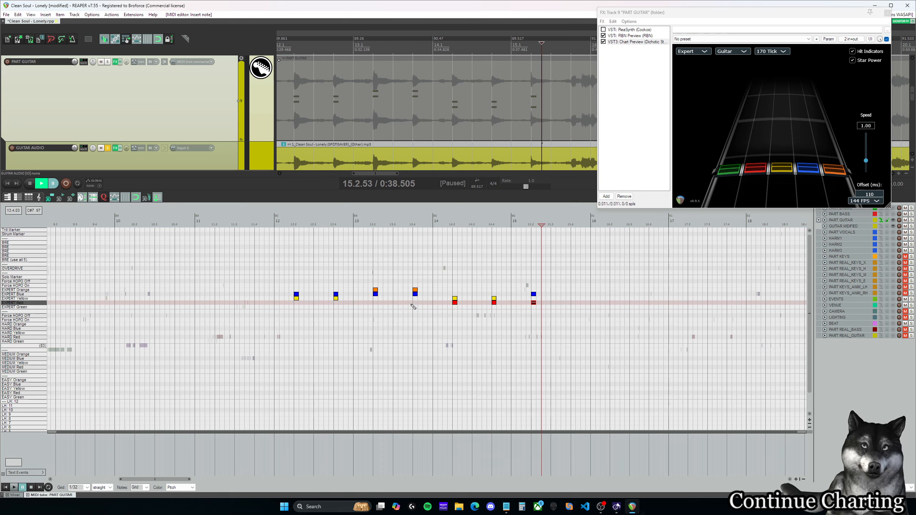
left_click_drag(503, 313, 439, 288)
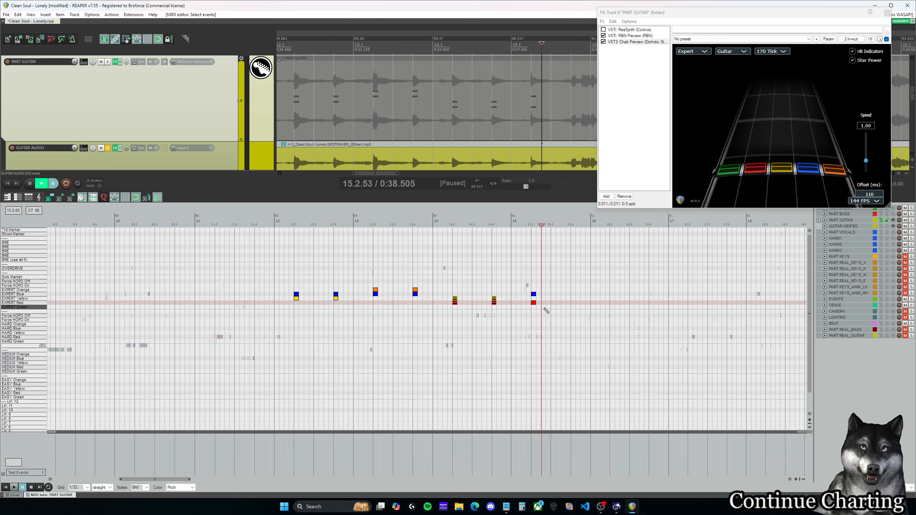
left_click_drag(502, 320, 451, 292)
left_click(531, 224)
left_click_drag(187, 479, 210, 479)
key("space")
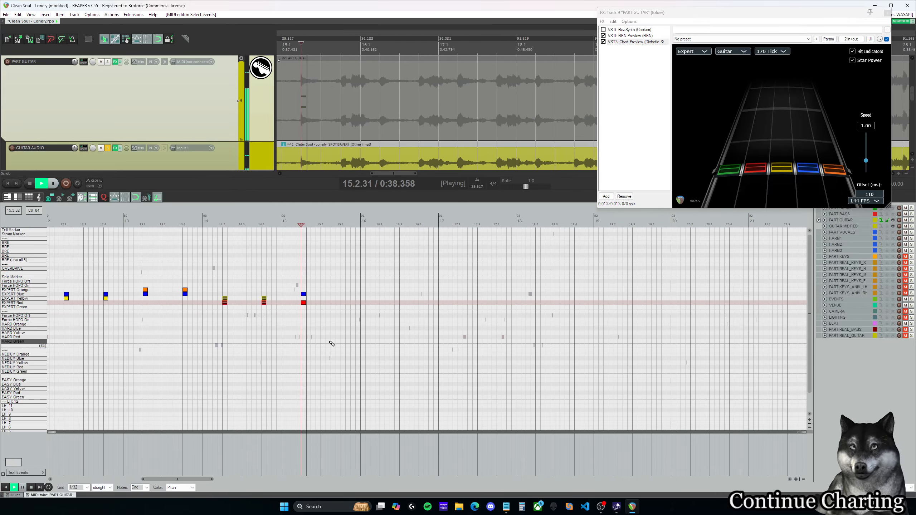
left_click(343, 294)
left_click(343, 302)
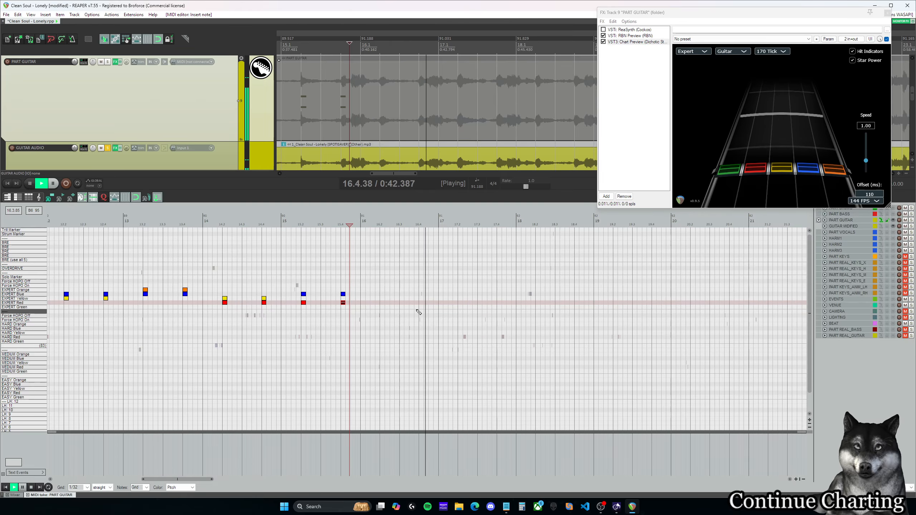
scroll(418, 310, "down", 2)
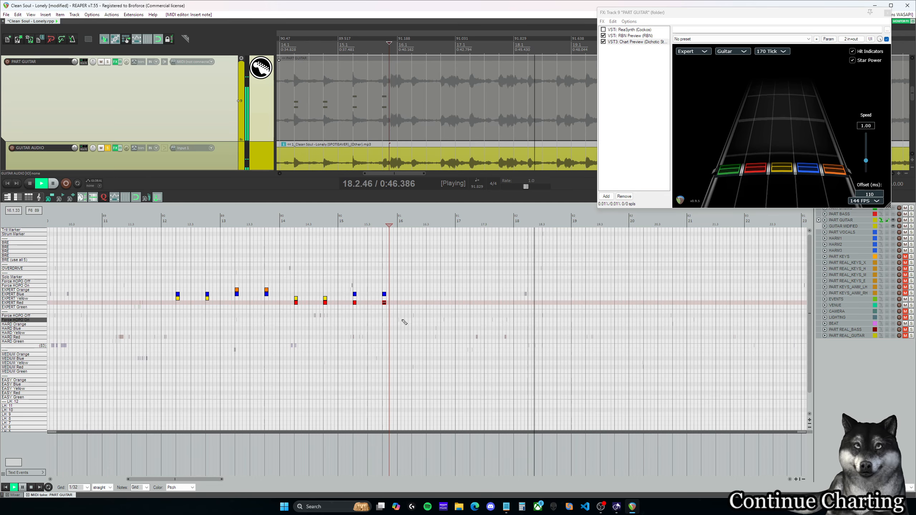
Step: Copy the eight Expert chords of measures 12 to 15 so that the copy starts at 16.2.00 and fills measures 16 to 19
left_click_drag(430, 326, 169, 265)
key("ctrl+space")
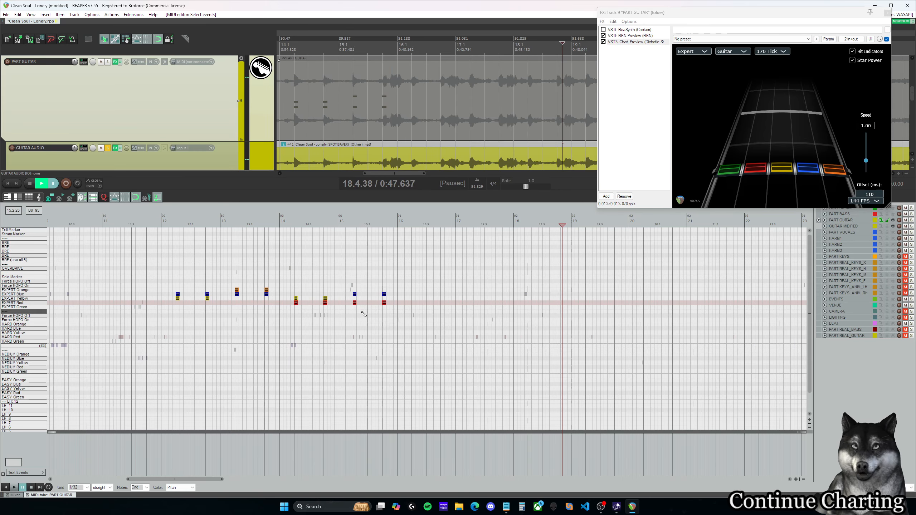
left_click_drag(445, 335, 163, 252)
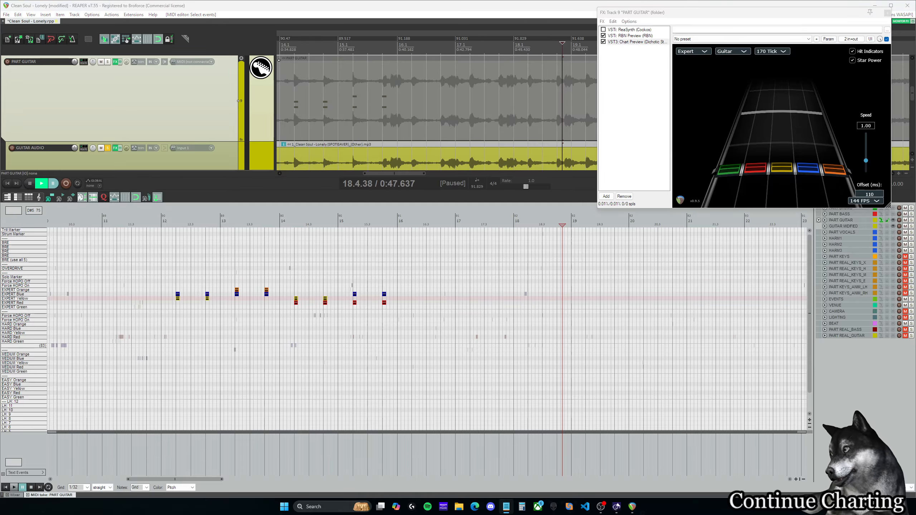
left_click_drag(437, 310, 163, 257)
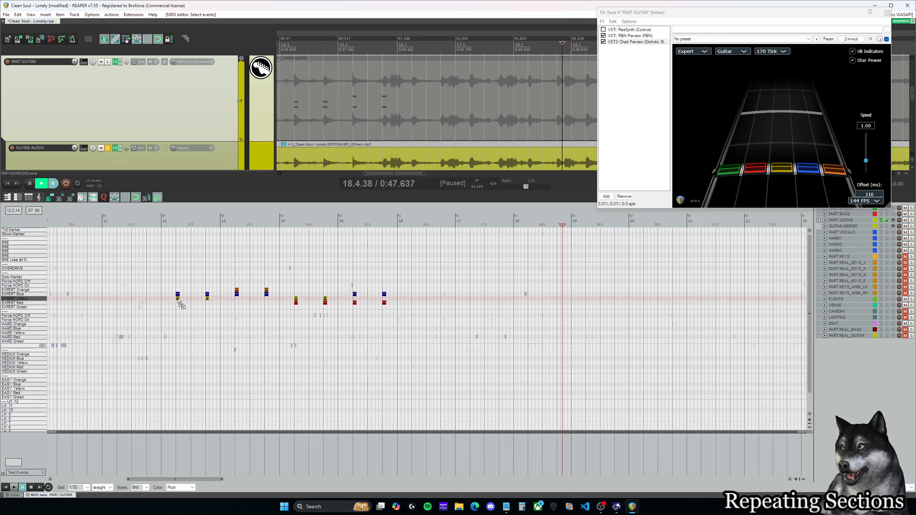
left_click_drag(281, 301, 402, 274)
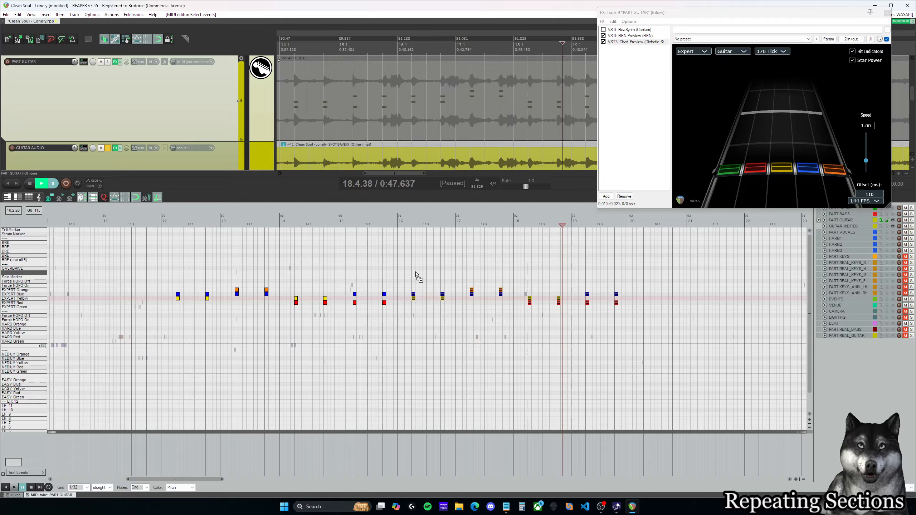
left_click_drag(416, 275, 415, 276)
Step: Play the original and copied chord sequences against the guitar audio to check whether the section repeats
left_click(378, 280)
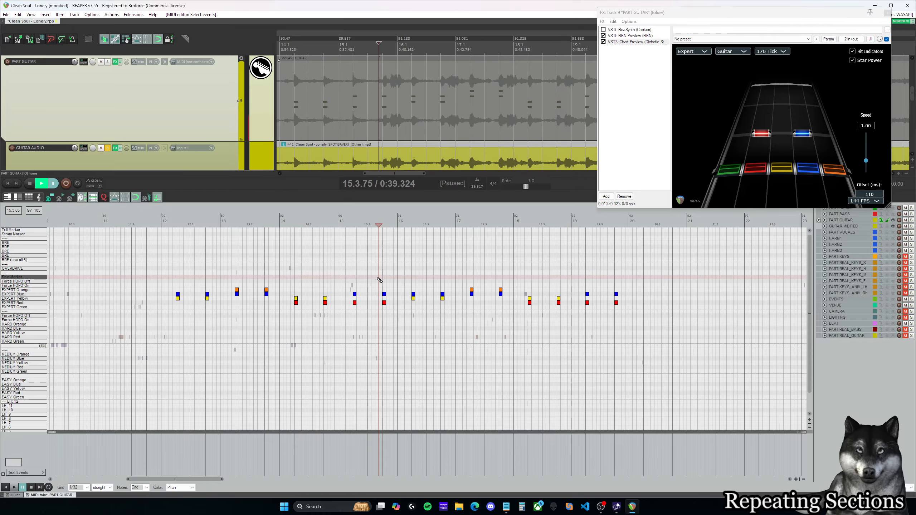
key("space")
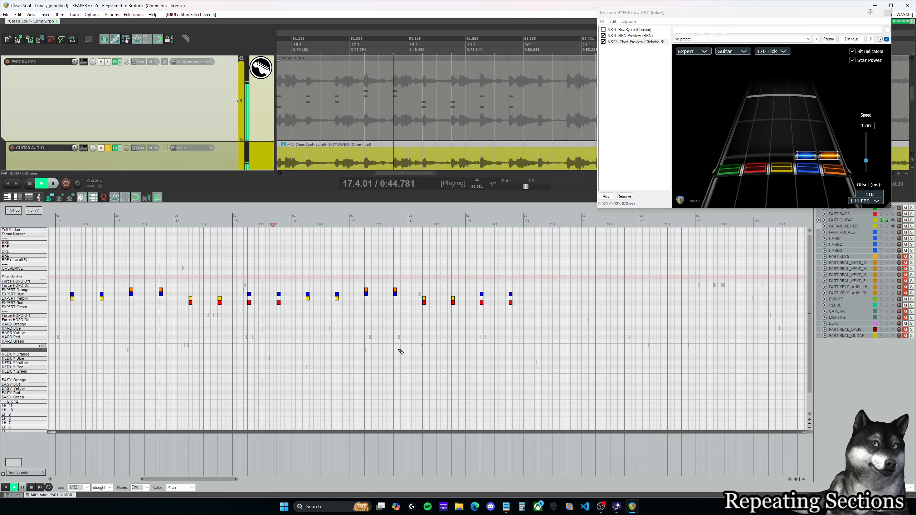
key("space")
left_click(132, 224)
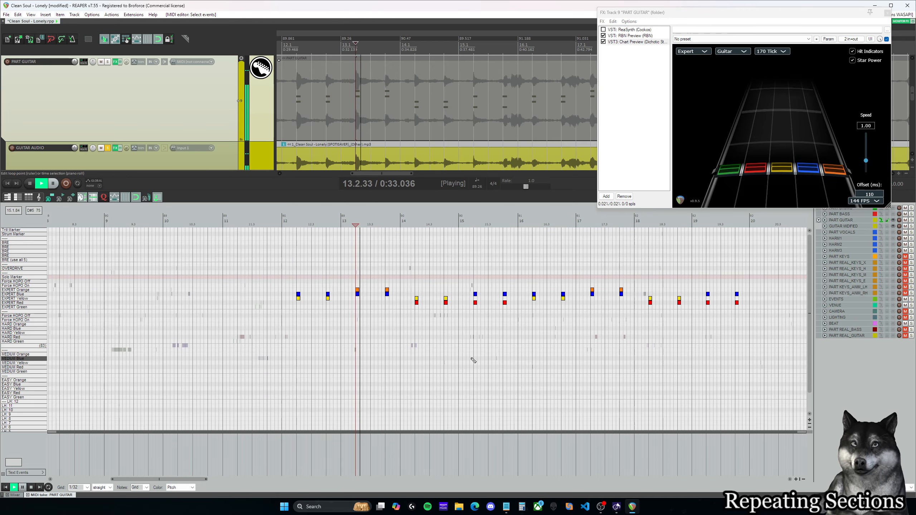
left_click_drag(182, 483, 213, 480)
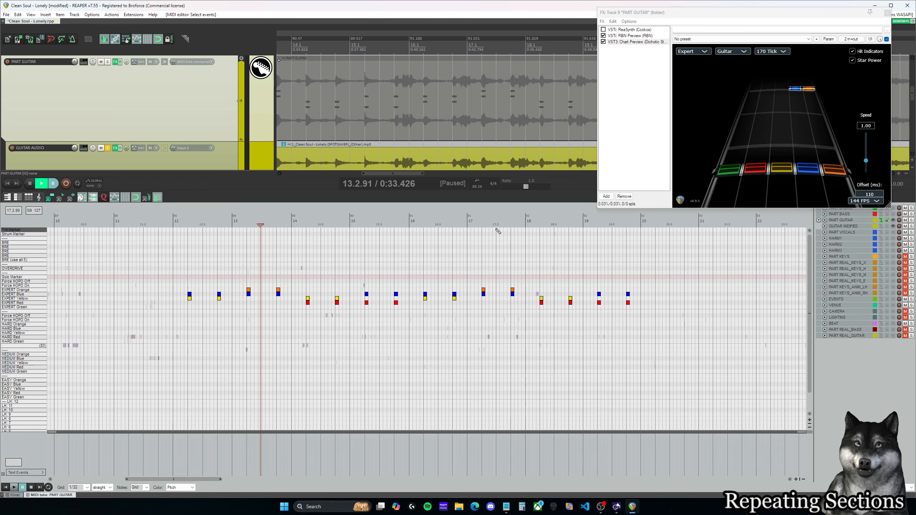
key("space")
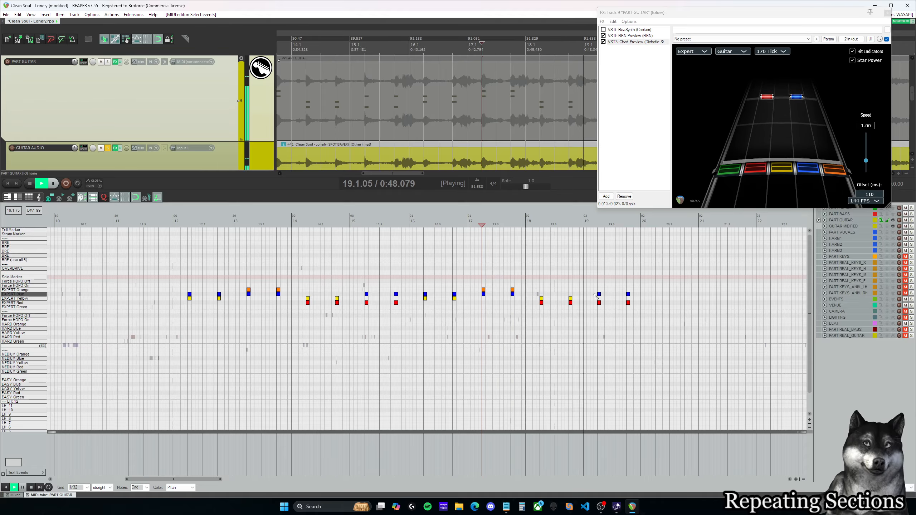
key("space")
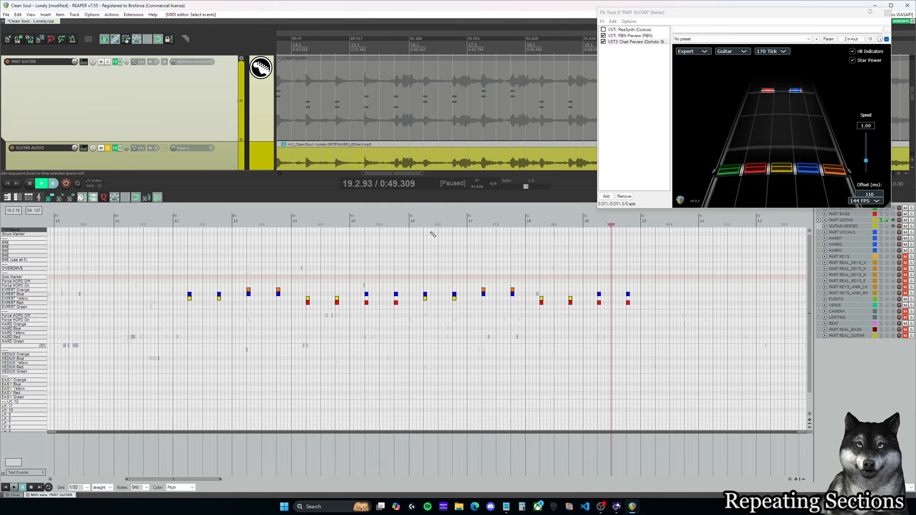
Step: Play the passages in measures 16, 17 and 15 in turn to compare the guitar chords
left_click(426, 223)
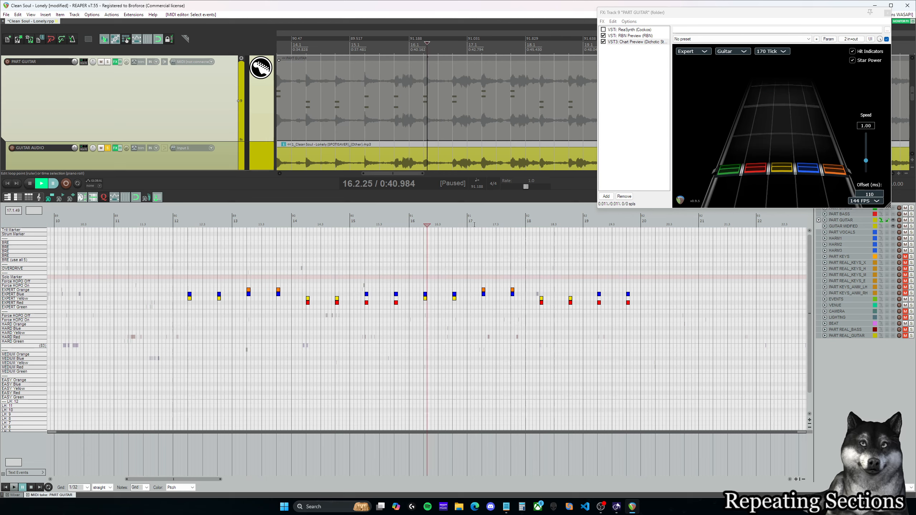
key("Page_Down")
key("space")
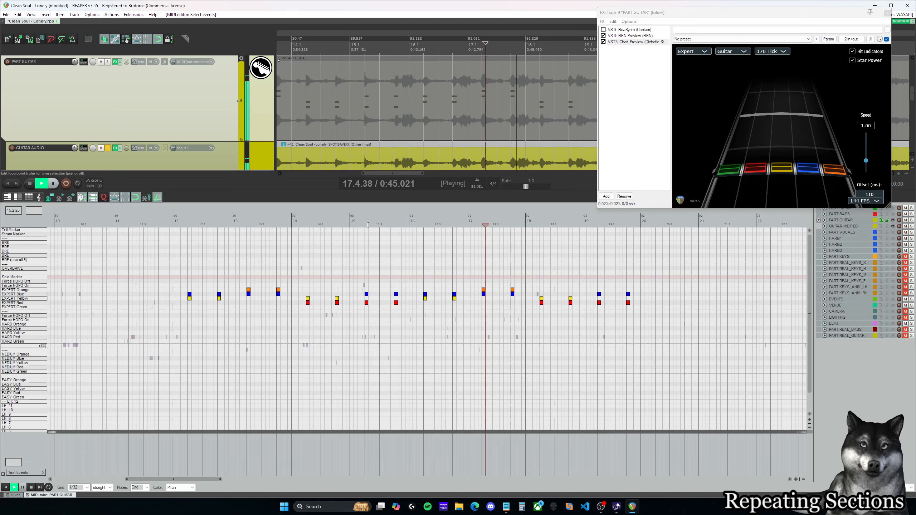
key("Page_Up")
key("Page_Up")
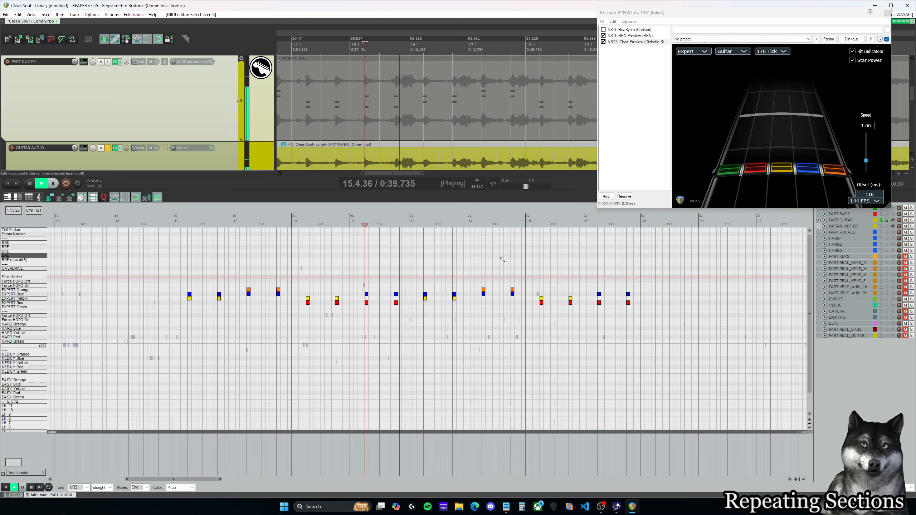
key("space")
Step: Replace the chords at 17.2.00 and 17.4.00 with Expert Red and Blue chords and play from measure 17 through 18
left_click_drag(658, 322, 595, 329)
left_click_drag(416, 318, 364, 281)
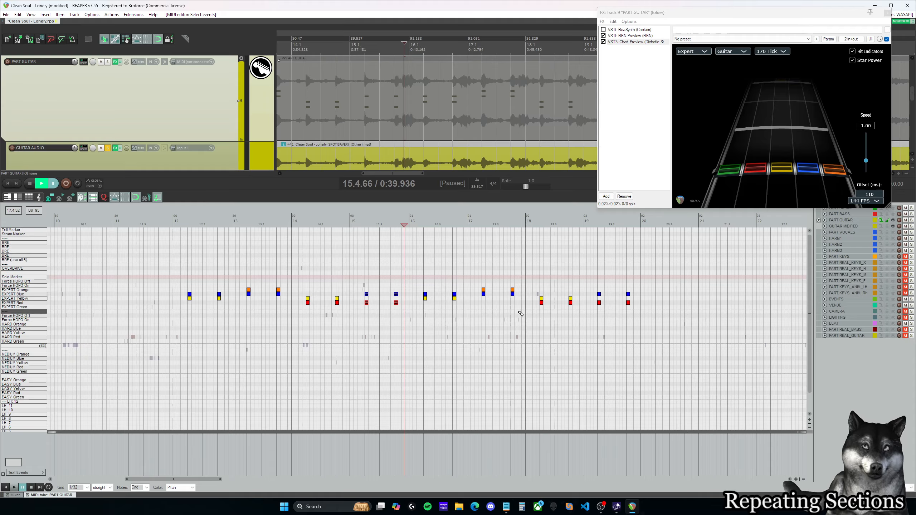
left_click_drag(518, 310, 477, 284)
left_click_drag(366, 285, 402, 324)
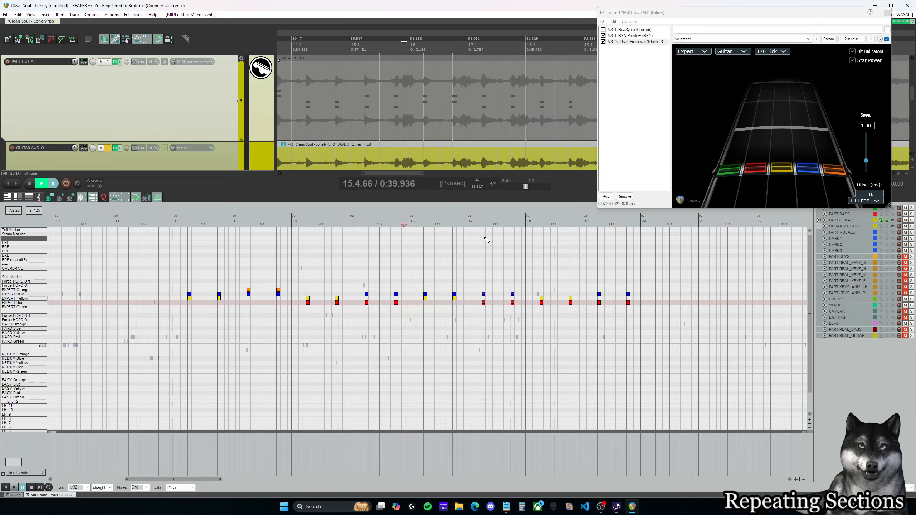
left_click(474, 221)
key("space")
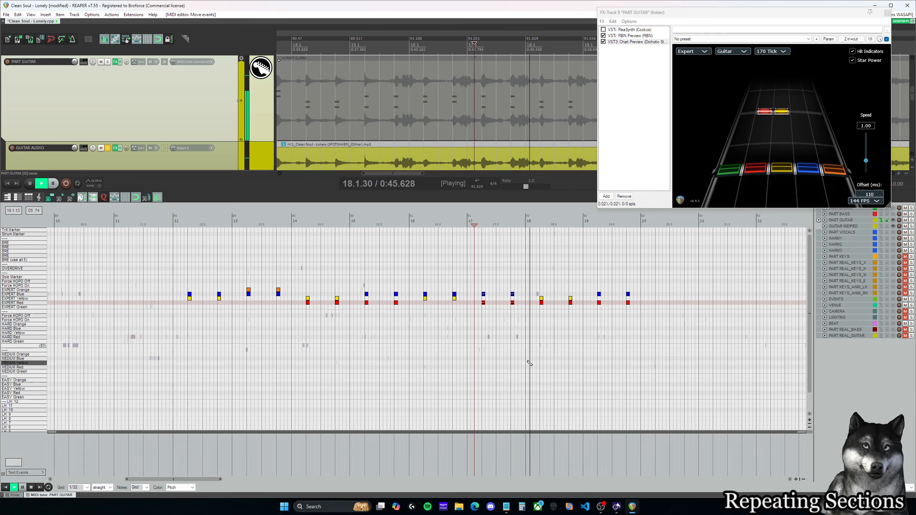
key("space")
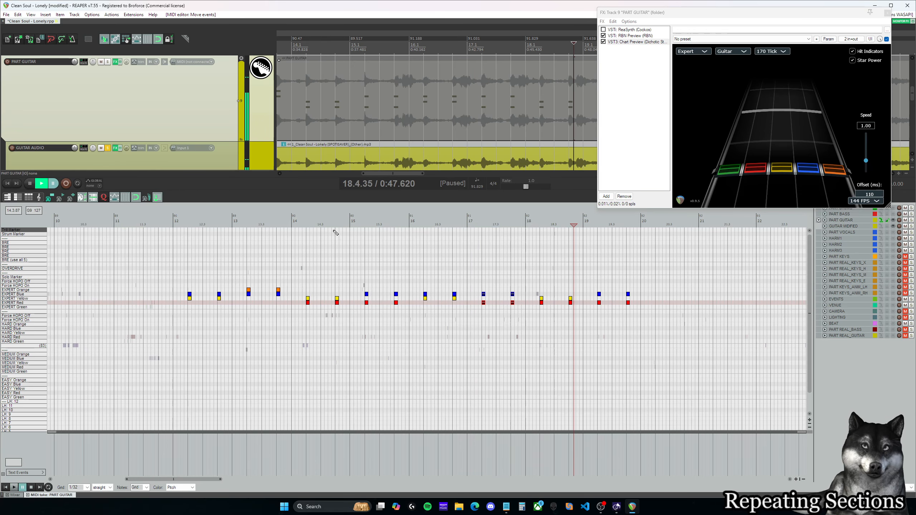
Step: Alternate playback between measures 14 and 18 to compare the Red and Yellow chords at 14.2.00 and 18.2.00
left_click(331, 221)
key("space")
left_click(306, 246)
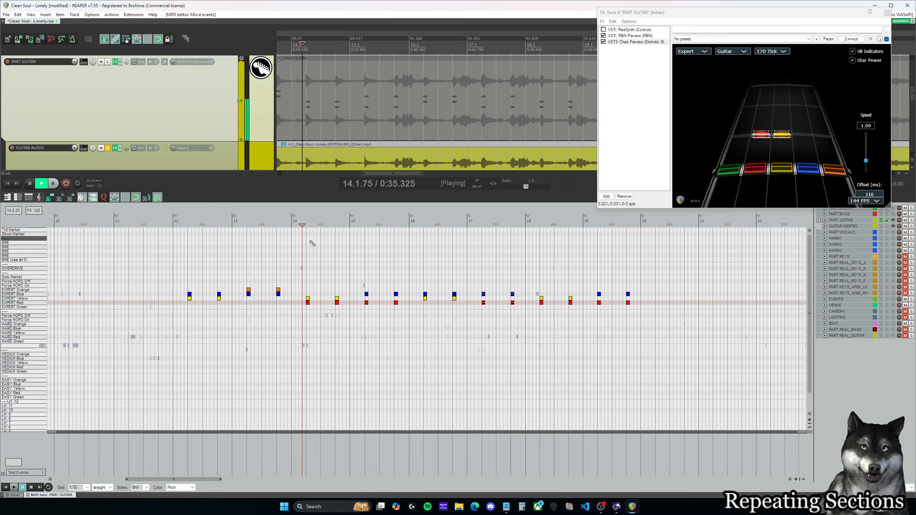
key("space")
left_click(530, 223)
key("space")
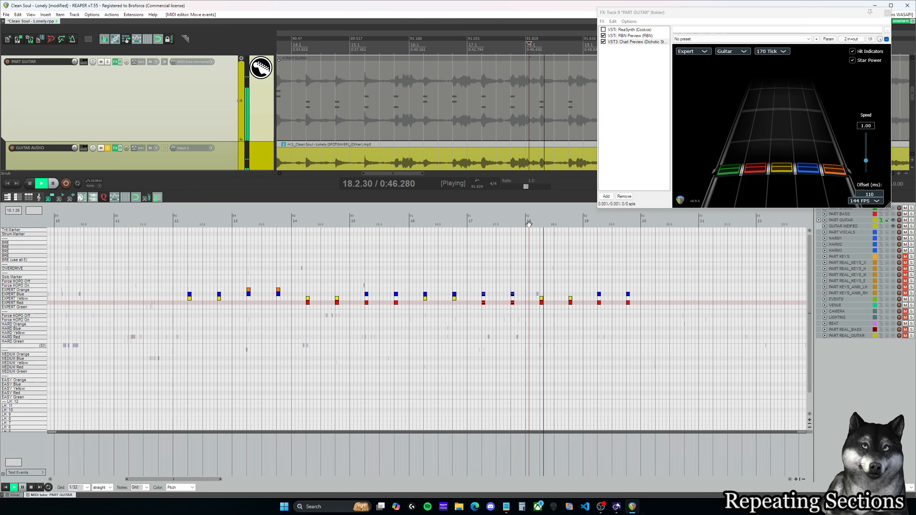
key("space")
Step: Play the chords at 13.4.00, 12.4.00 and 16.4.00 to compare their pitch
left_click(263, 224)
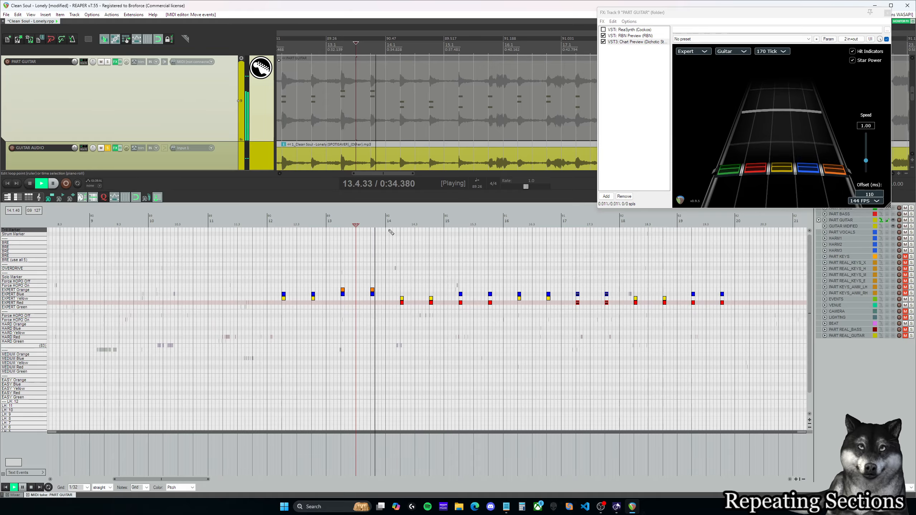
key("space")
left_click_drag(304, 223, 308, 222)
key("space")
key("space")
left_click(302, 221)
key("space")
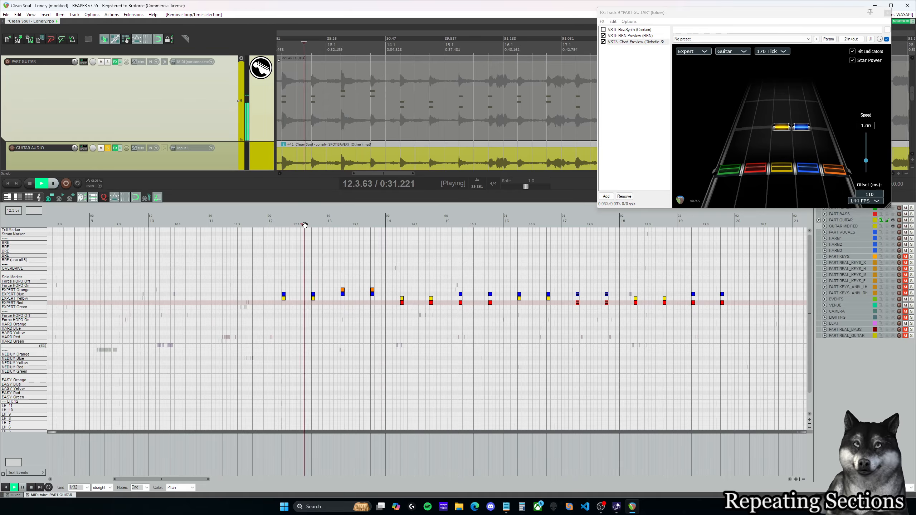
key("space")
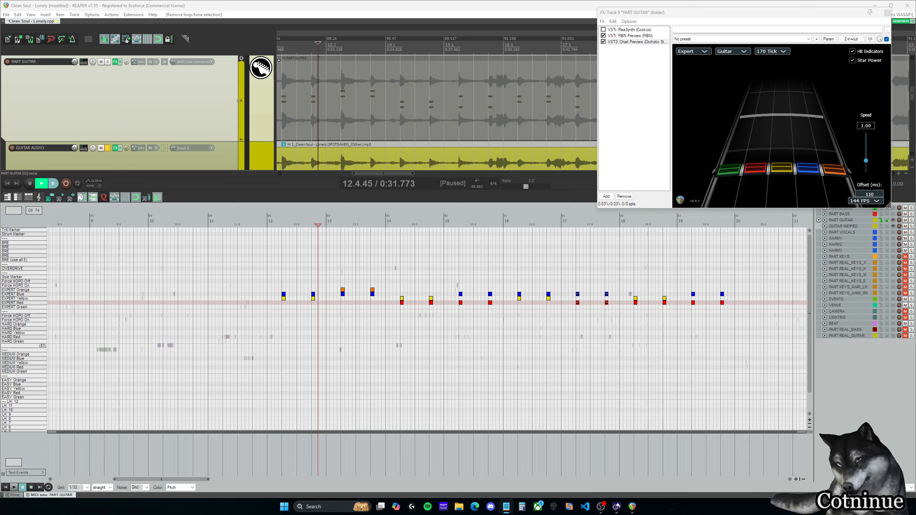
key("space")
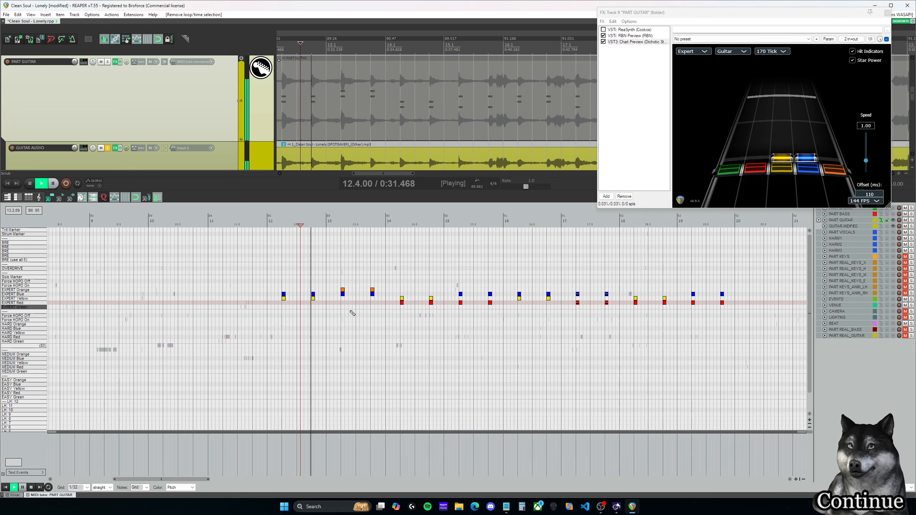
key("space")
key("space")
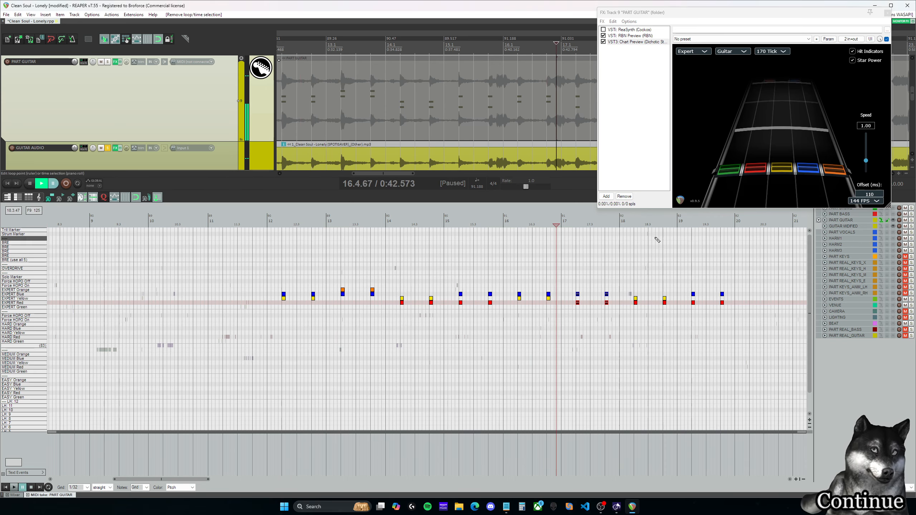
Step: Play the guitar passages in measures 15, 14, 13, 16 and 18 in turn to compare their chords
left_click(455, 221)
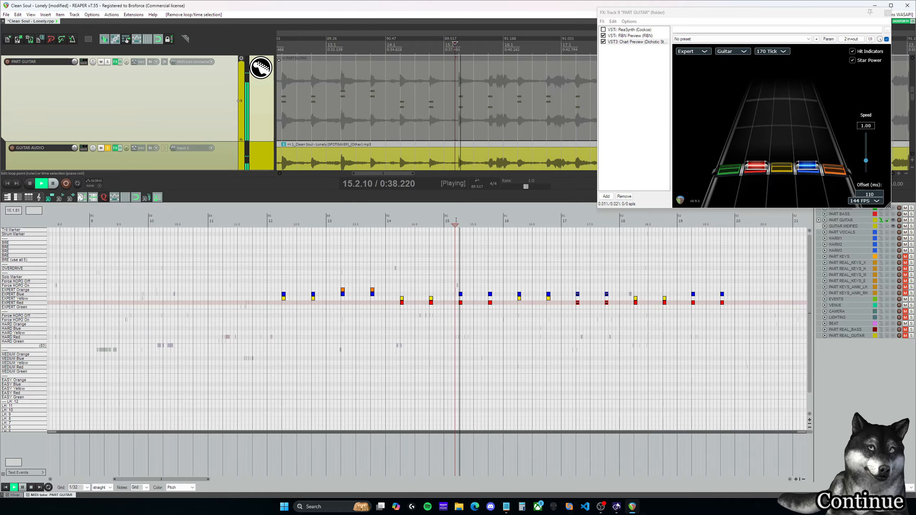
left_click(426, 222)
key("space")
left_click(364, 224)
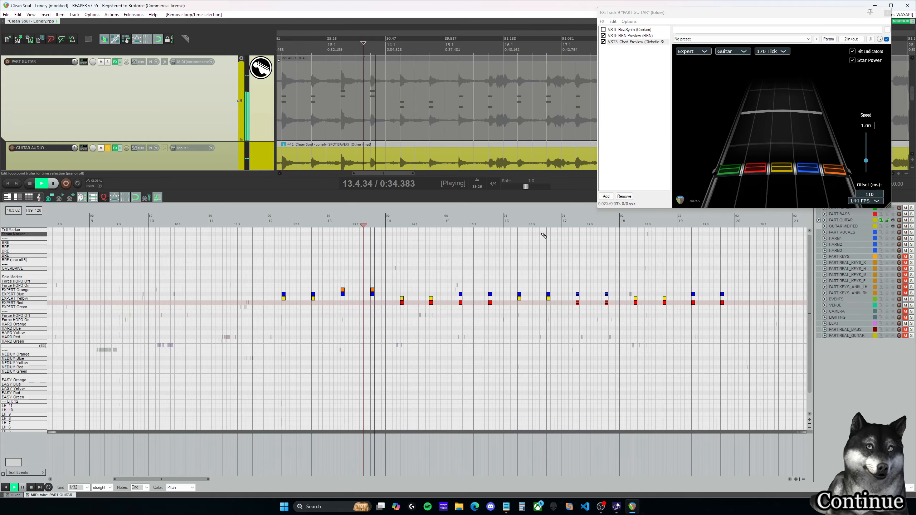
key("space")
left_click(513, 224)
key("space")
left_click(631, 224)
key("space")
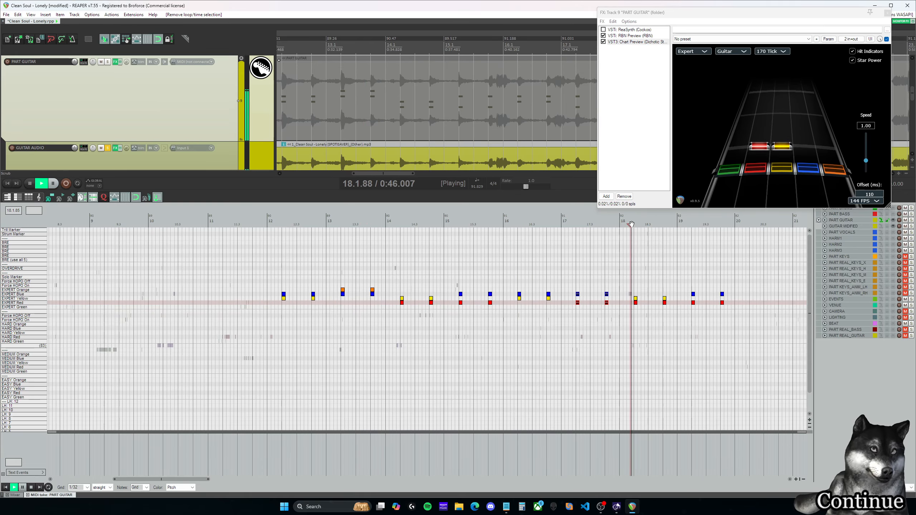
Step: Shift the chords at 18.2.00 and 18.4.00 up to Expert Yellow and Blue and compare them with measure 16 by ear
key("space")
left_click_drag(672, 312, 636, 294)
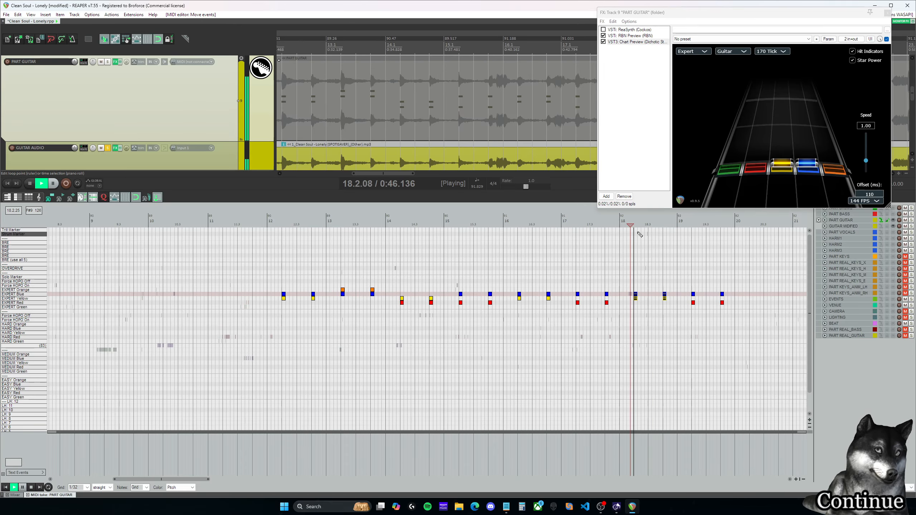
left_click(539, 224)
key("space")
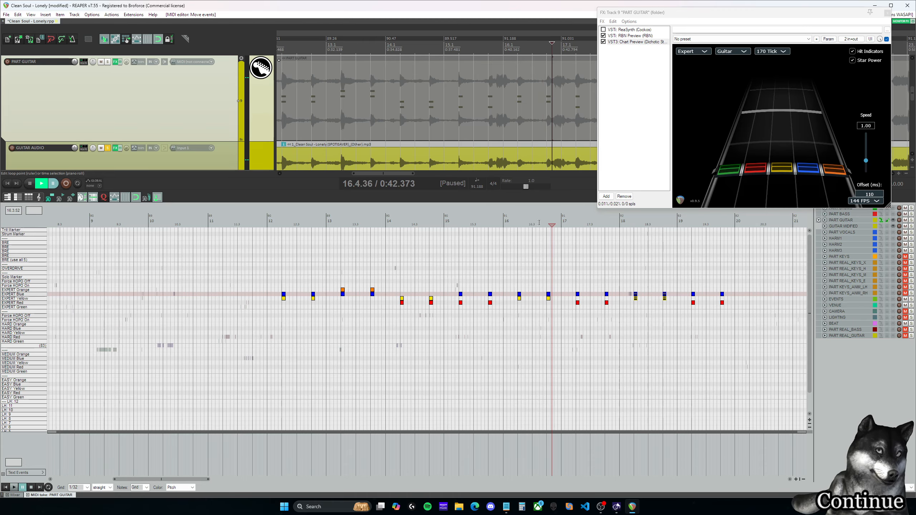
left_click(513, 223)
key("space")
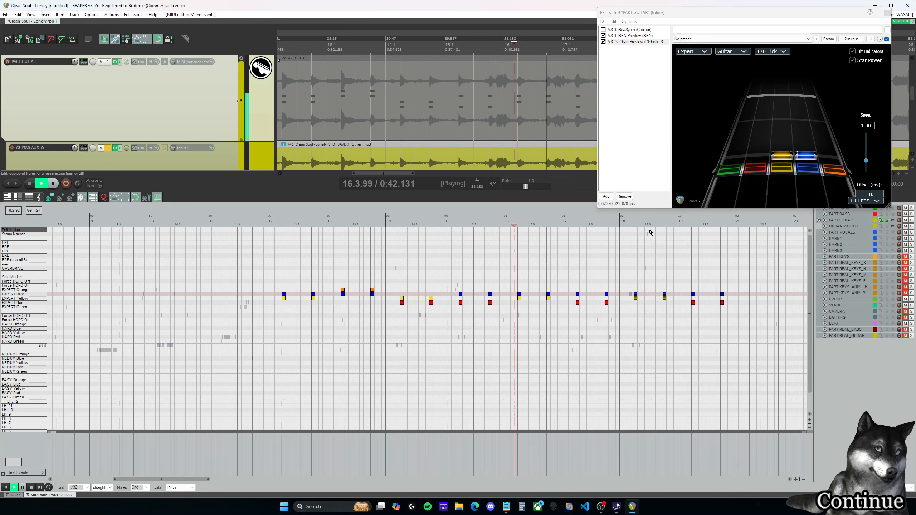
left_click(627, 223)
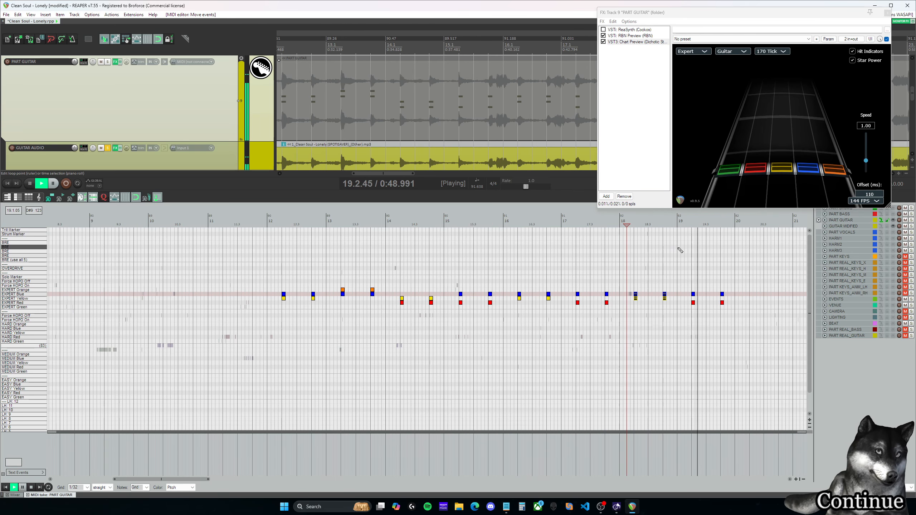
key("space")
Step: Play the Red and Blue chords in measures 17, 15 and 19 to compare their pitch
left_click(573, 222)
key("space")
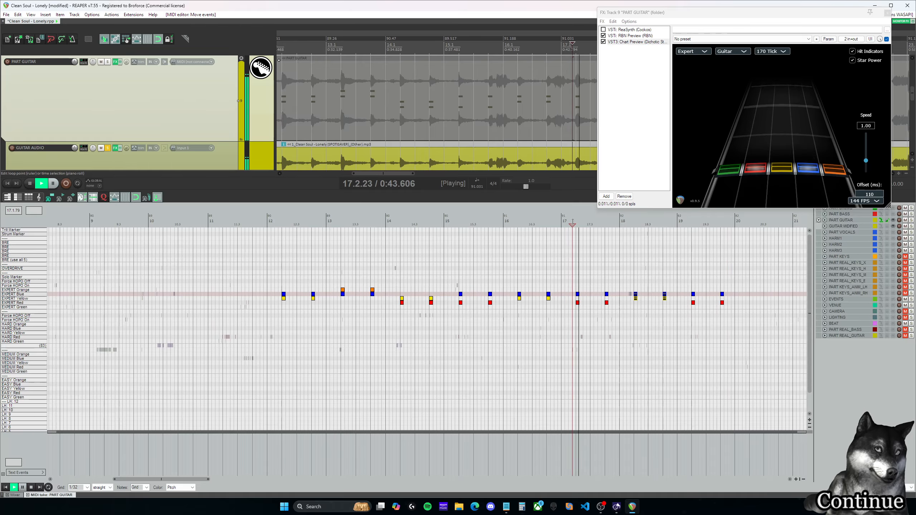
key("space")
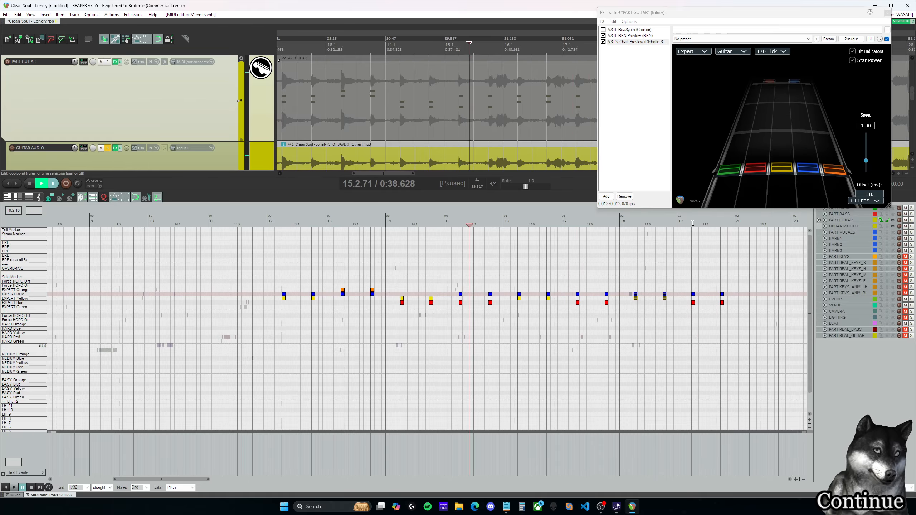
key("space")
left_click(690, 225)
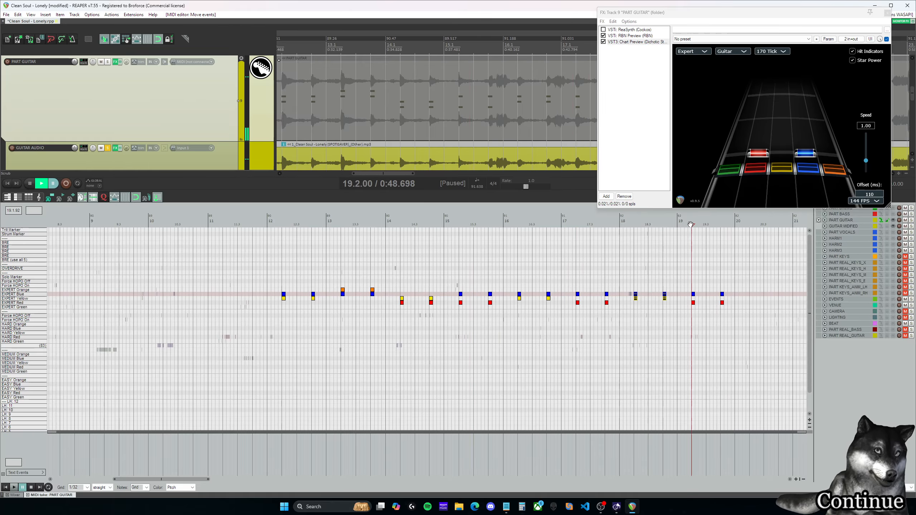
key("space")
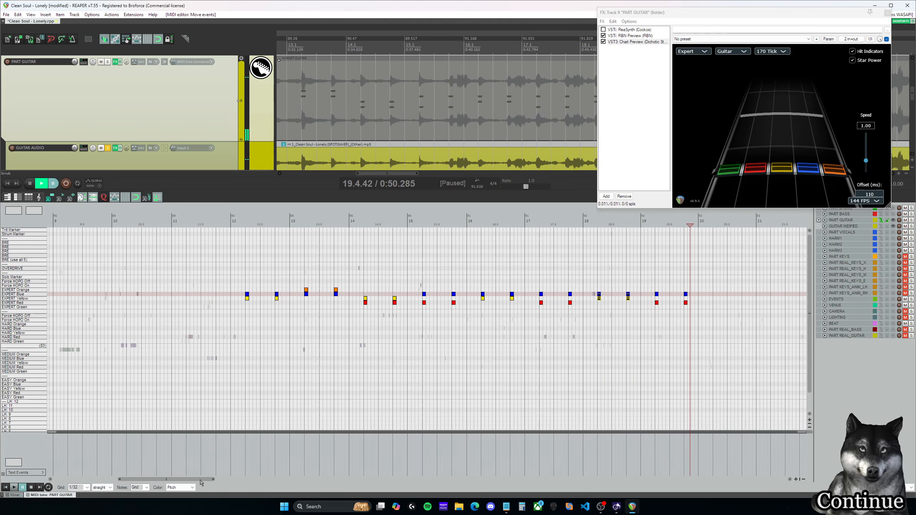
Step: Play from the last chord of measure 19 into measure 23 to hear the uncharted guitar, and replay the last chord
left_click_drag(241, 480, 251, 480)
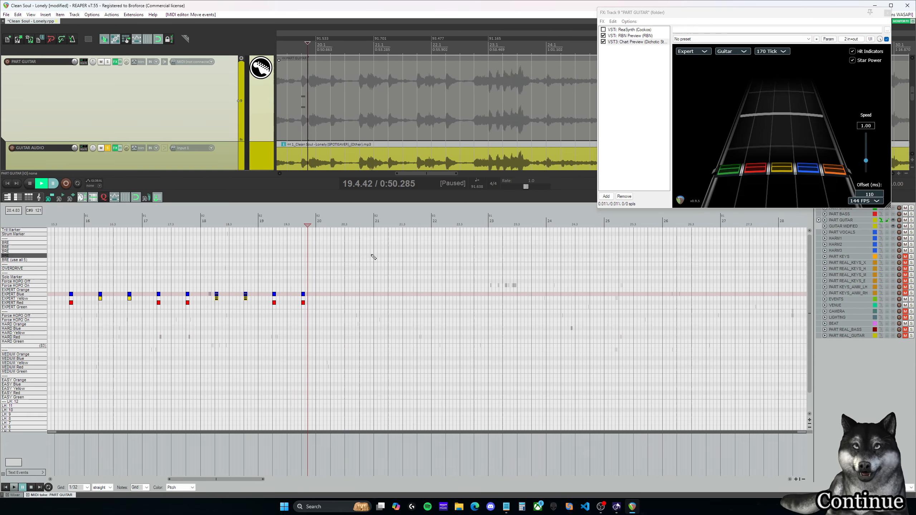
left_click(317, 225)
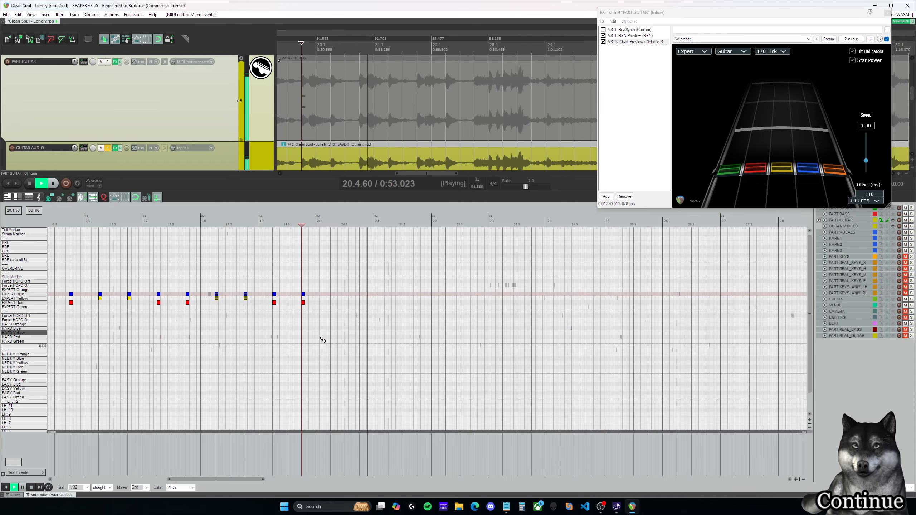
left_click_drag(231, 481, 256, 482)
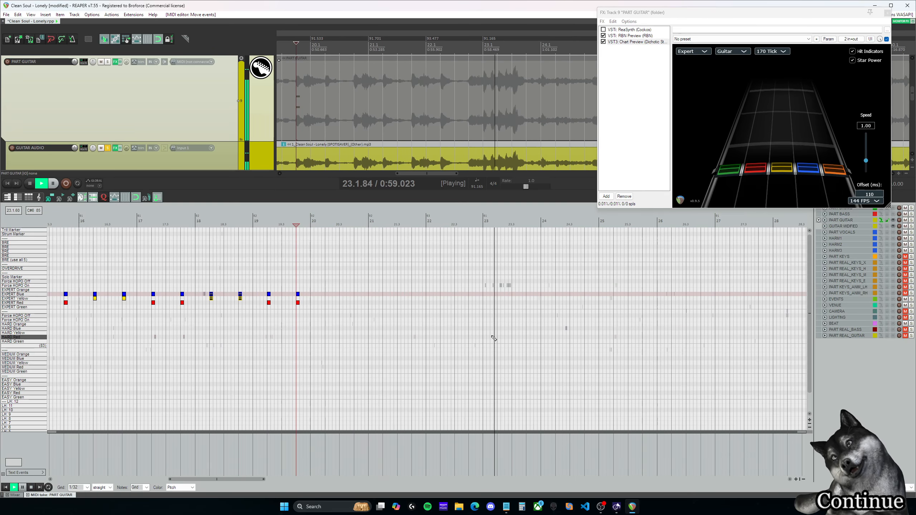
key("space")
left_click(285, 224)
key("space")
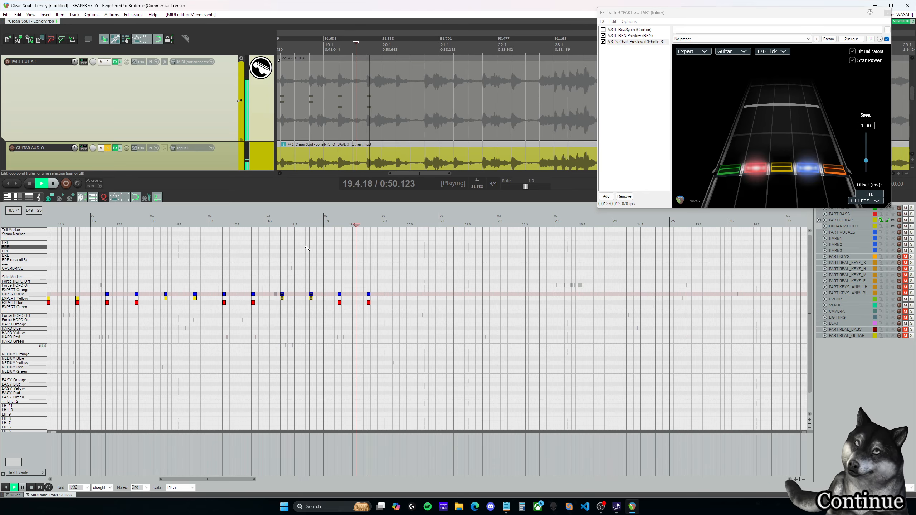
Step: Listen to the chord at 16.2.00 and copy measure 16's Yellow and Blue chords to 20.2.00 and 20.4.00
key("space")
left_click(165, 224)
key("space")
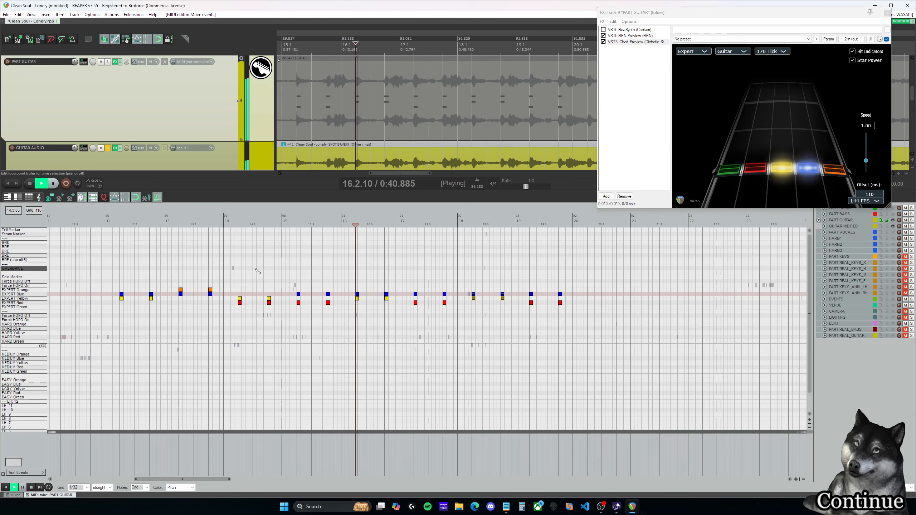
key("space")
left_click_drag(349, 286, 433, 298)
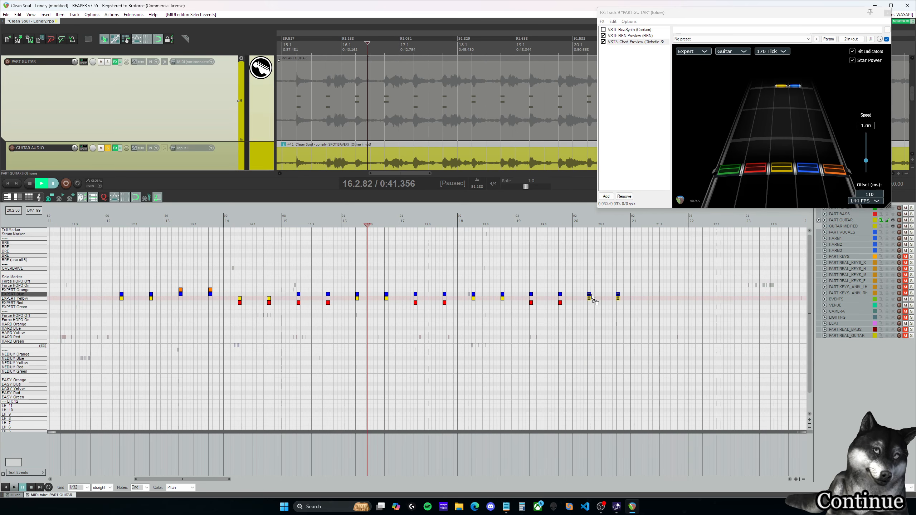
left_click_drag(592, 295, 590, 295)
Step: Play from the end of measure 19 into measure 21 to check the chords at 20.2.00 and 20.4.00
left_click(555, 223)
scroll(505, 276, "right", 3)
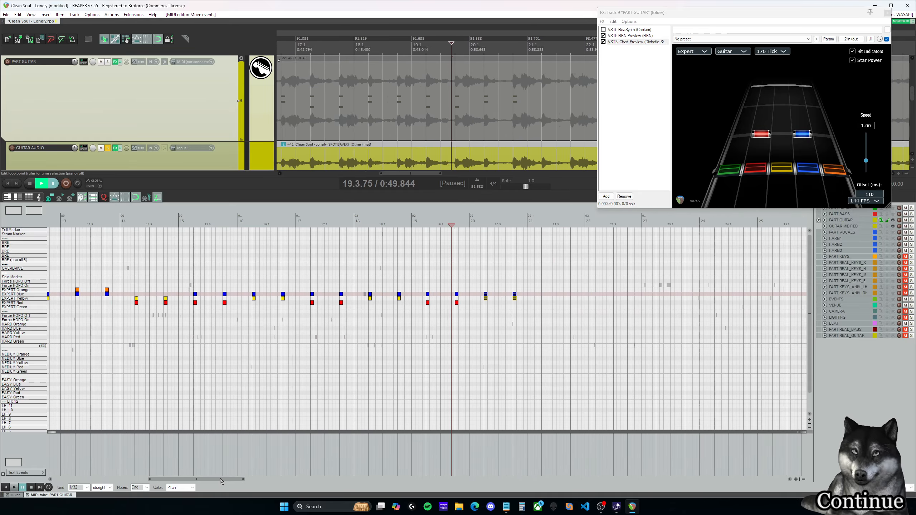
key("space")
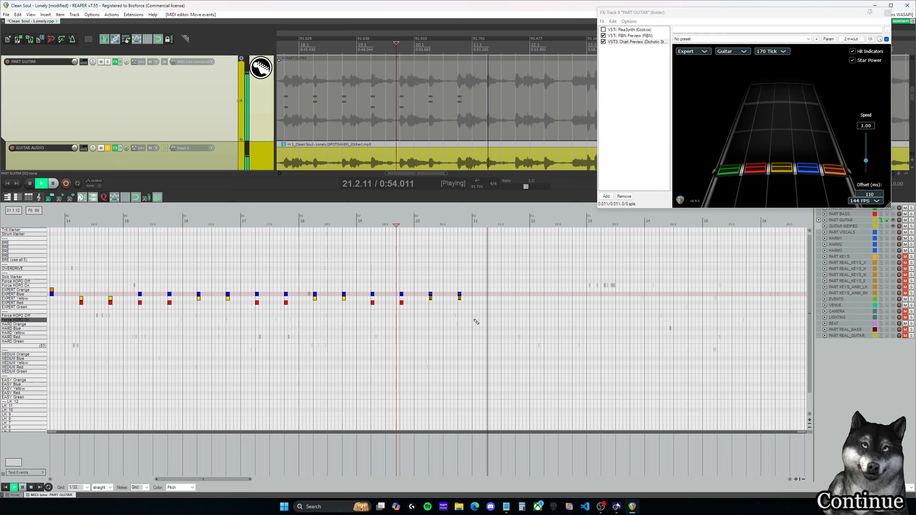
key("space")
left_click(428, 225)
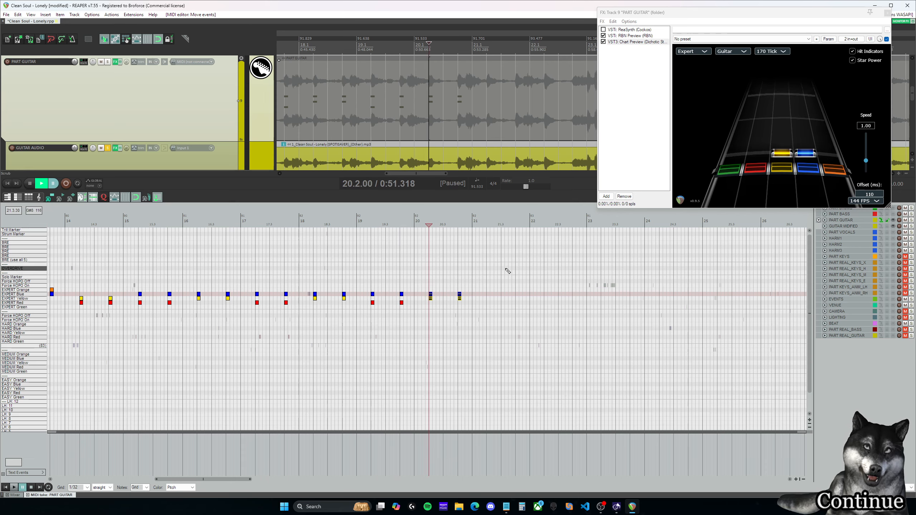
key("space")
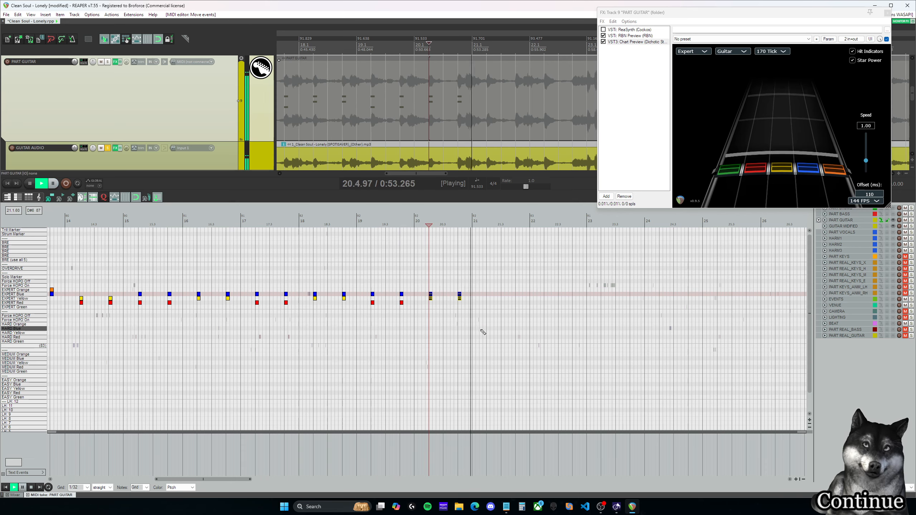
key("space")
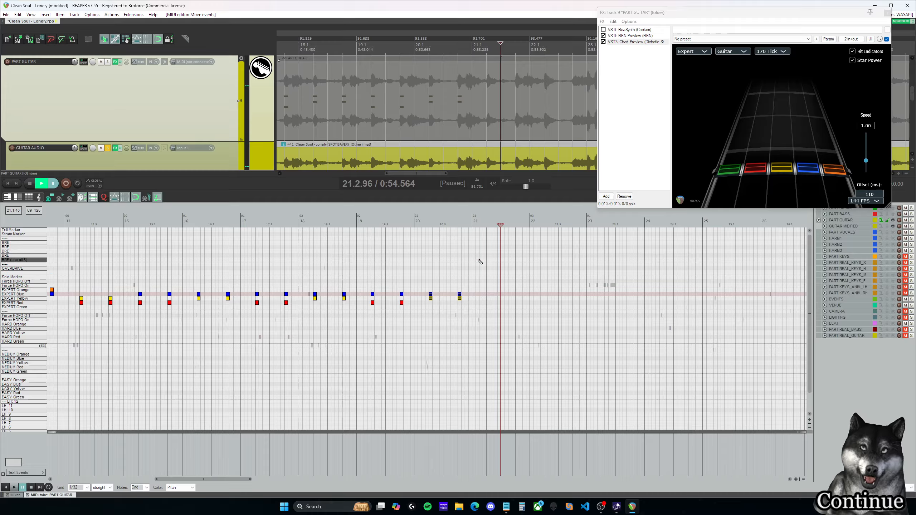
Step: Listen to the audio at 21.2.00 and 17.2.00 and copy measure 17's Red and Blue chords to 21.2.00 and 21.4.00
left_click(486, 222)
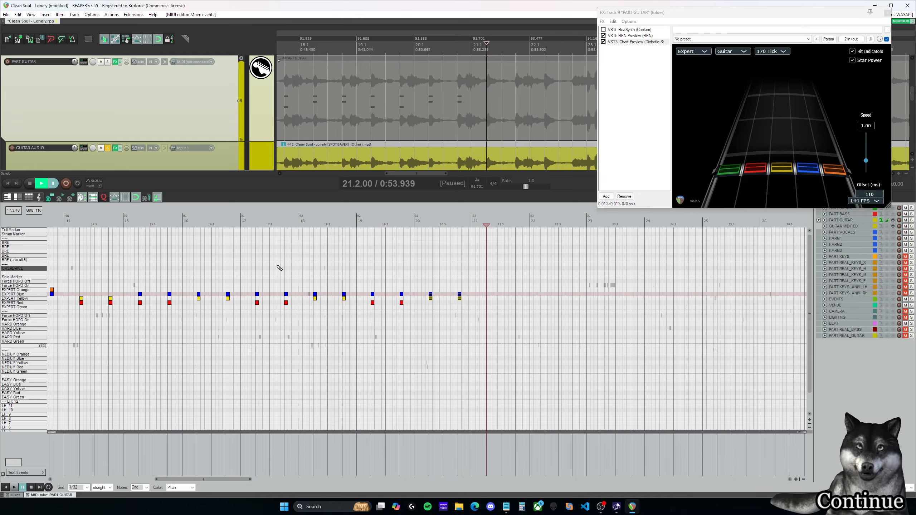
left_click(256, 223)
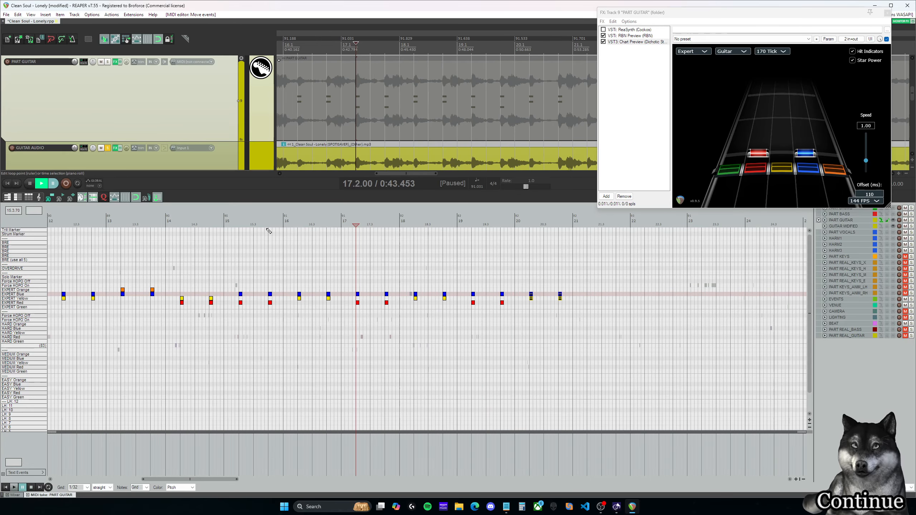
key("space")
Step: Play measures 21 and 22 to check the copied Red and Blue chords against the guitar audio
key("space")
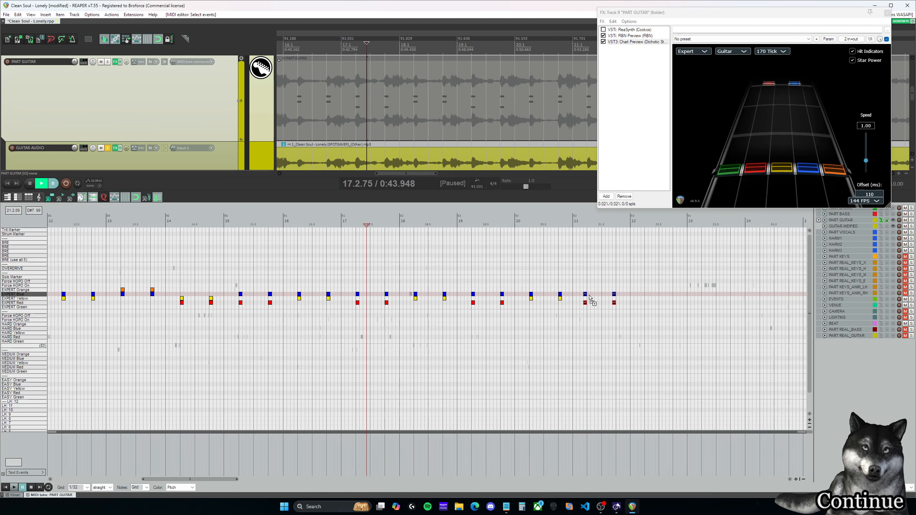
left_click(582, 220)
key("space")
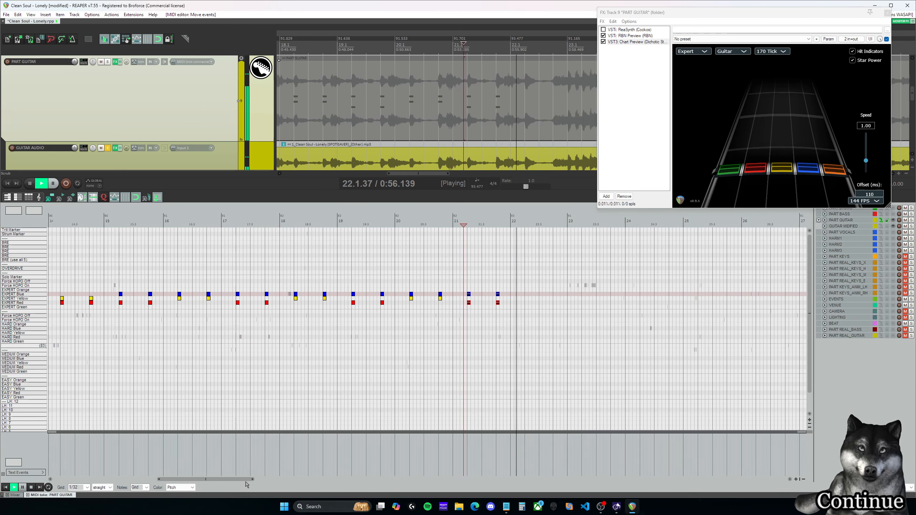
key("space")
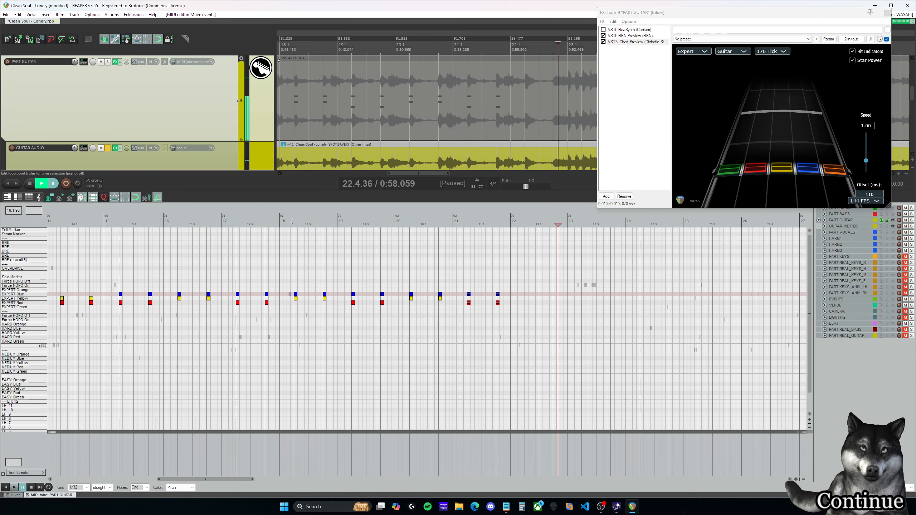
Step: Copy measure 18's Yellow and Blue chords to 22.2.00 and 22.4.00, and add Expert Green notes to the chords in both measures
left_click(290, 222)
key("space")
key("space")
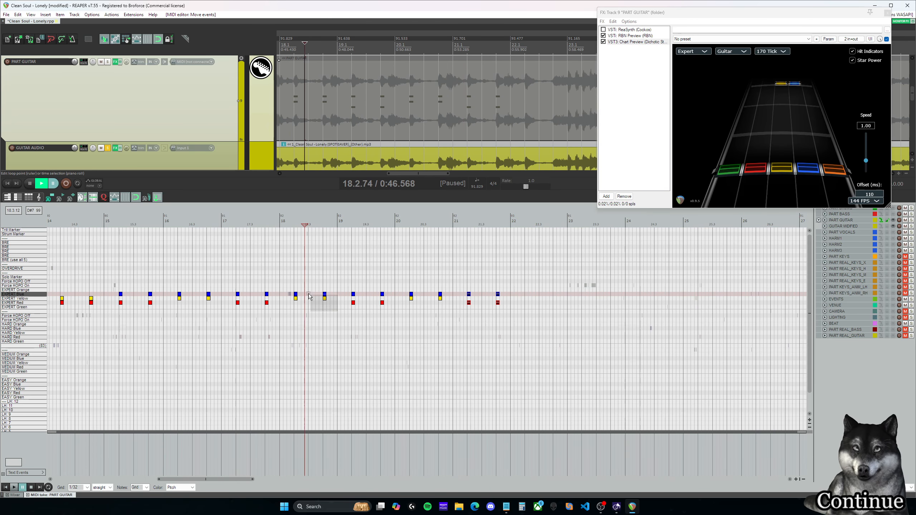
left_click(528, 293)
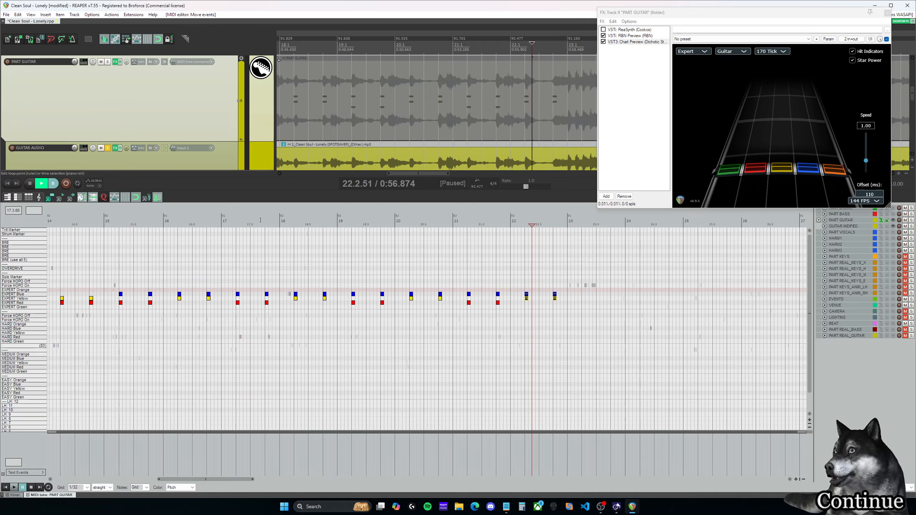
left_click(293, 226)
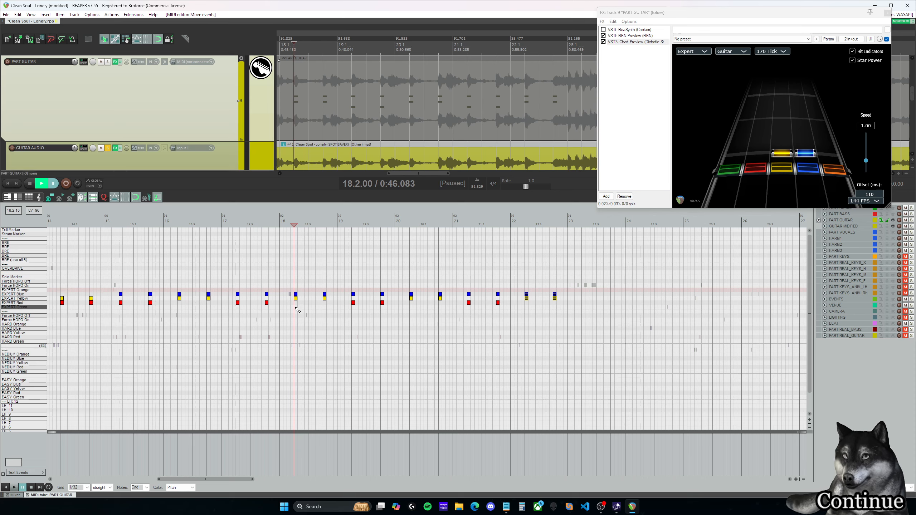
left_click(298, 307)
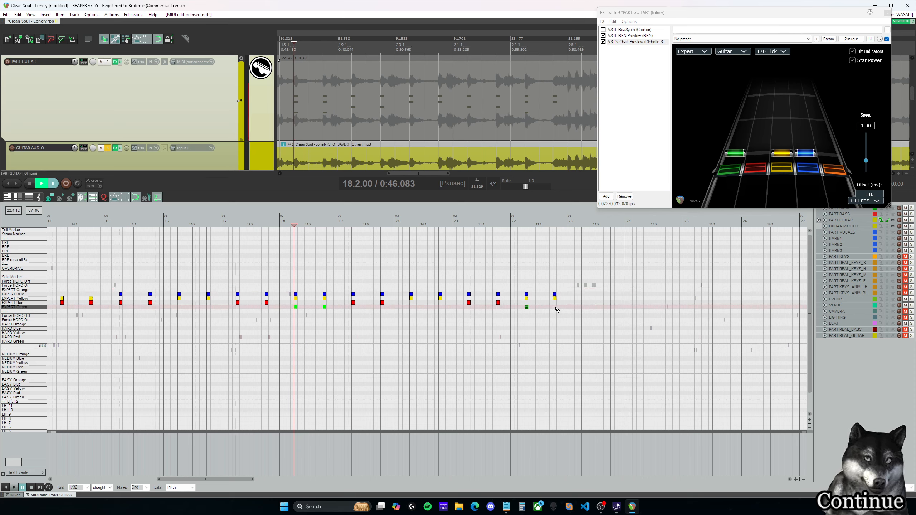
Step: Play the chords in measure 22 against the guitar audio and delete the Expert Green note at 22.4.00
left_click(526, 225)
key("space")
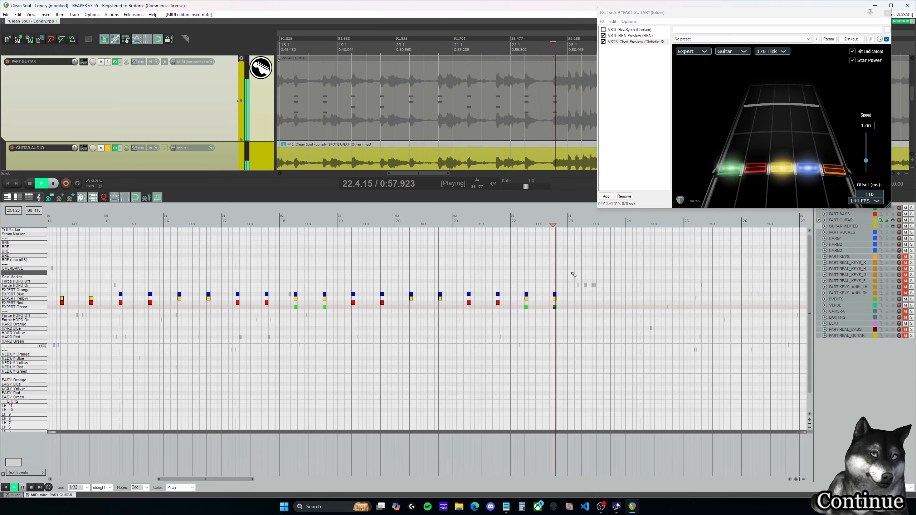
key("ctrl+space")
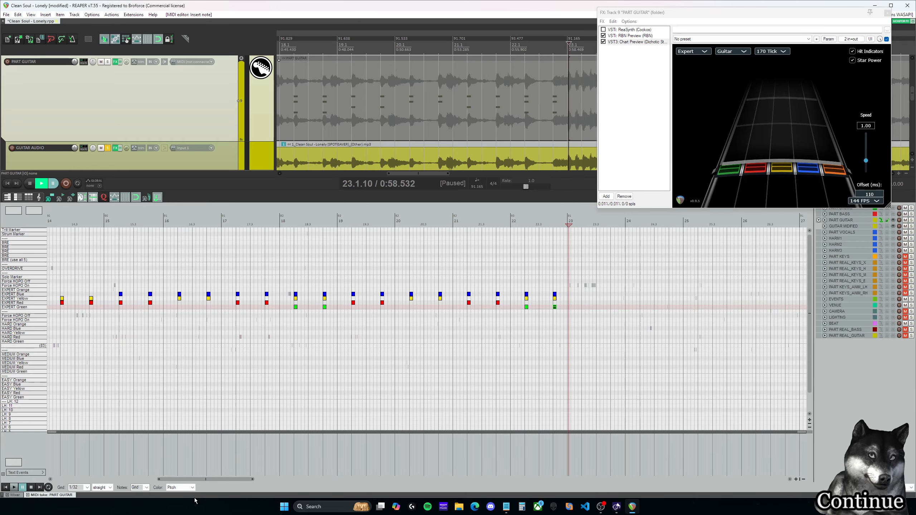
left_click_drag(216, 482, 234, 482)
left_click(397, 225)
key("space")
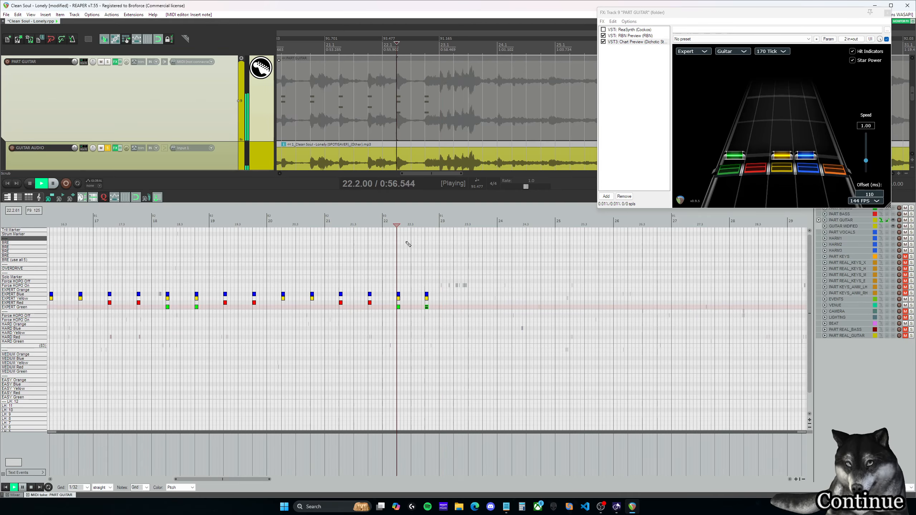
key("ctrl+space")
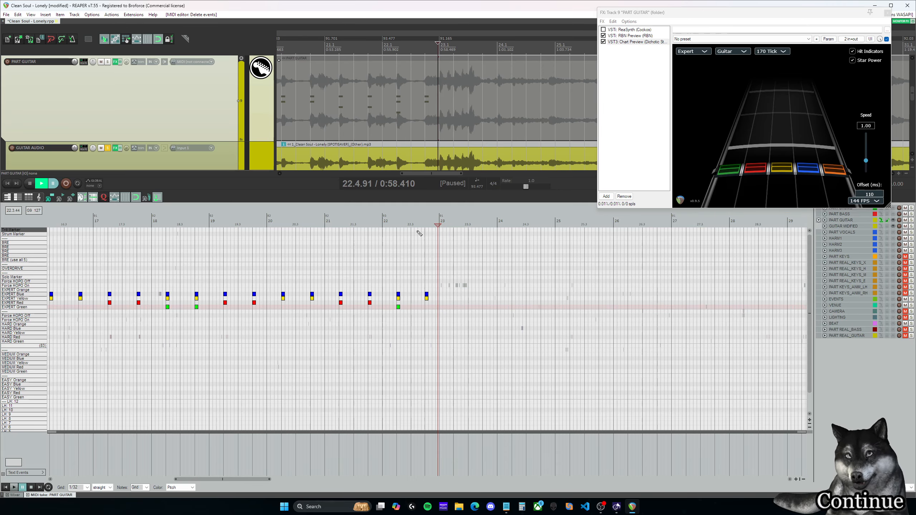
Step: Add an Expert Red and Yellow chord at 22.4.50 and play it against the guitar audio
left_click(425, 224)
left_click(434, 298)
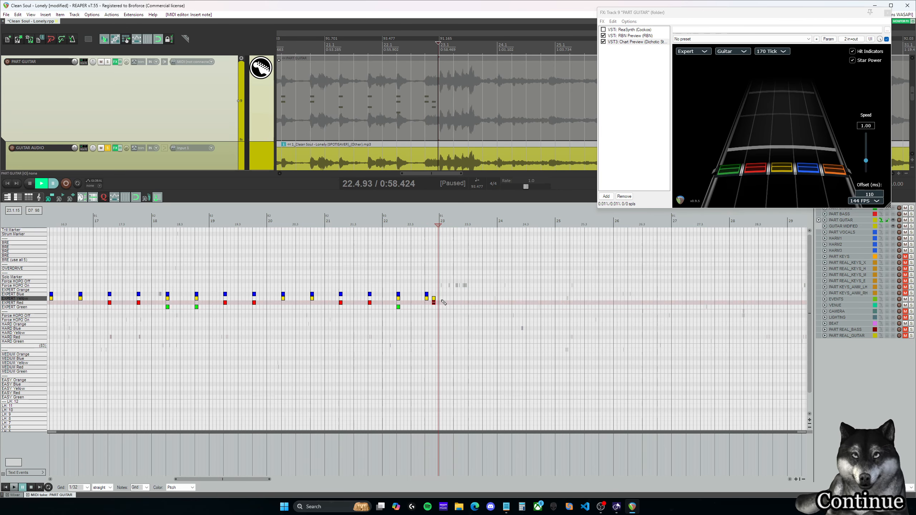
key("ctrl+space")
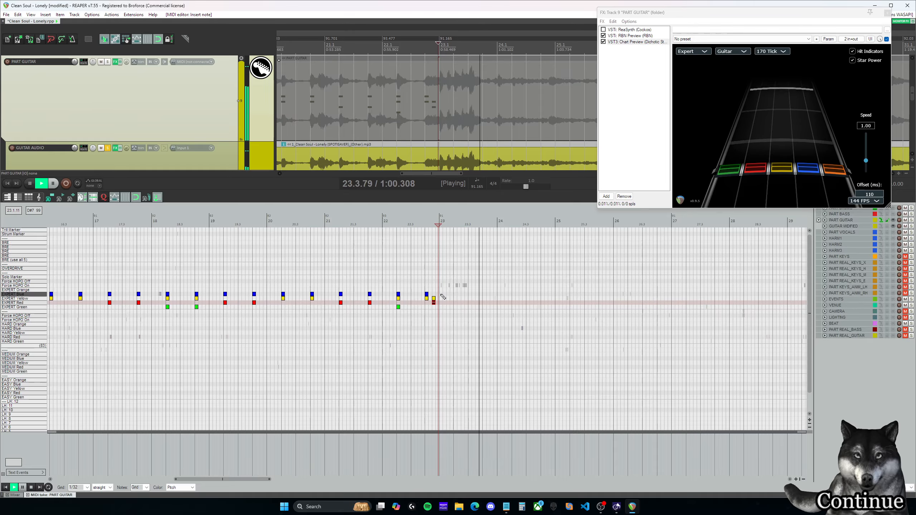
key("ctrl+space")
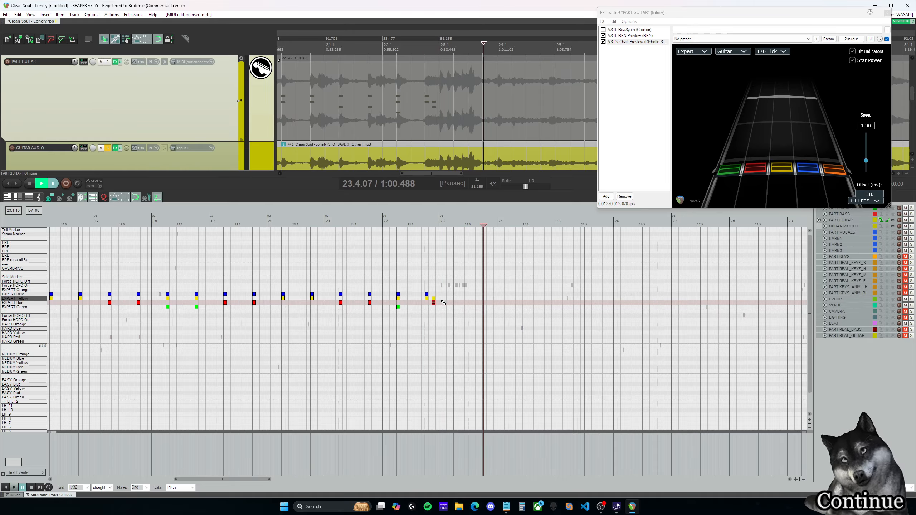
key("space")
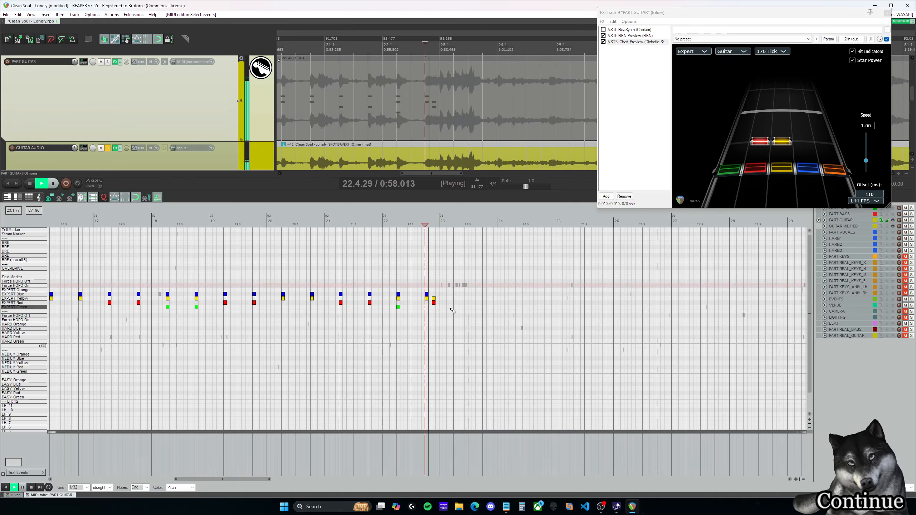
Step: Repeat the Red and Yellow chord every half beat from 23.1.00 to 23.4.00 and play the run
left_click(441, 299)
key("space")
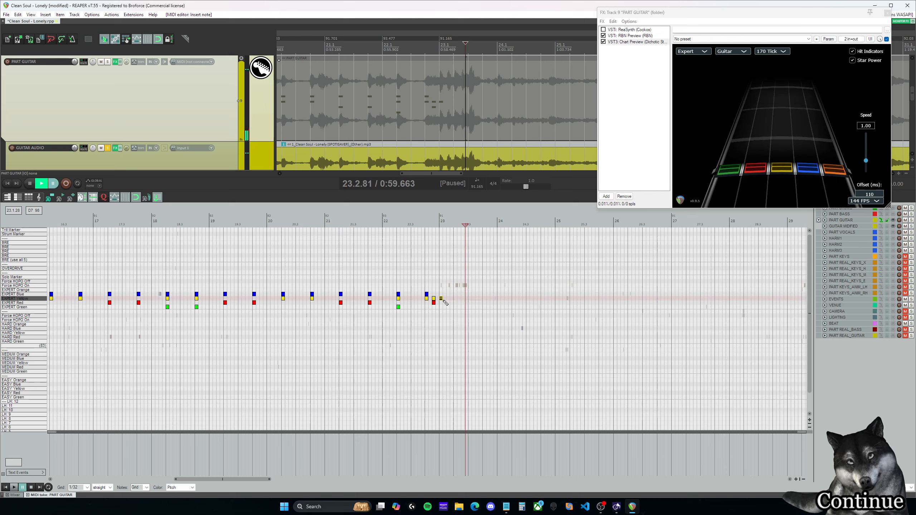
left_click(441, 291)
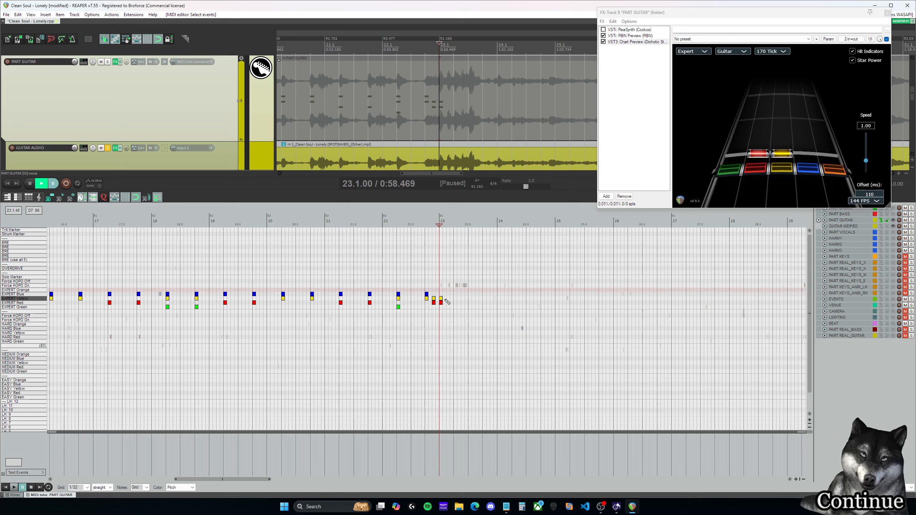
left_click(451, 303)
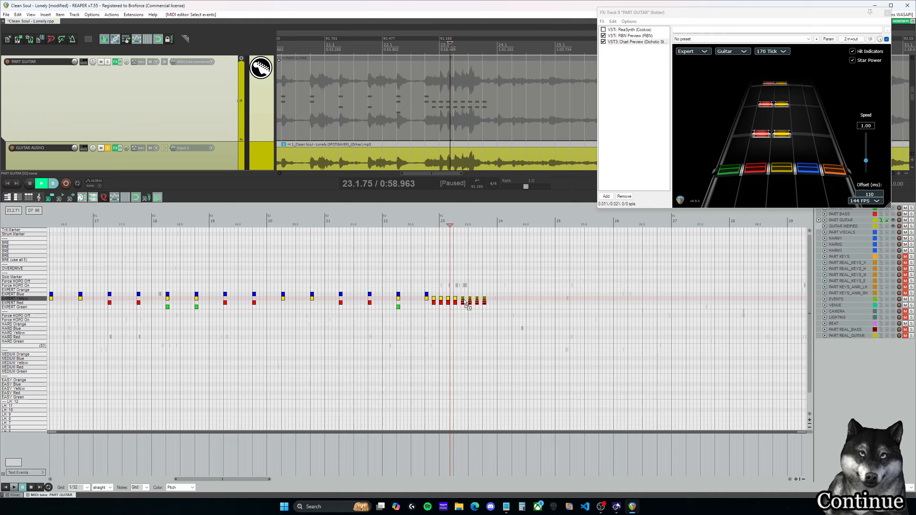
left_click(436, 287)
key("space")
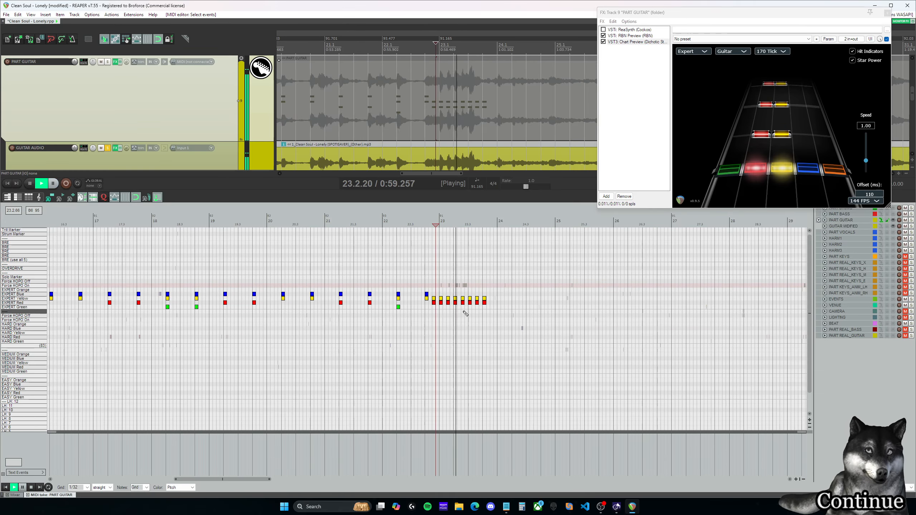
key("space")
Step: Delete the Red and Yellow chords at 23.3.50 and 23.4.00 and replay the run from 22.4.00
left_click_drag(491, 308, 475, 293)
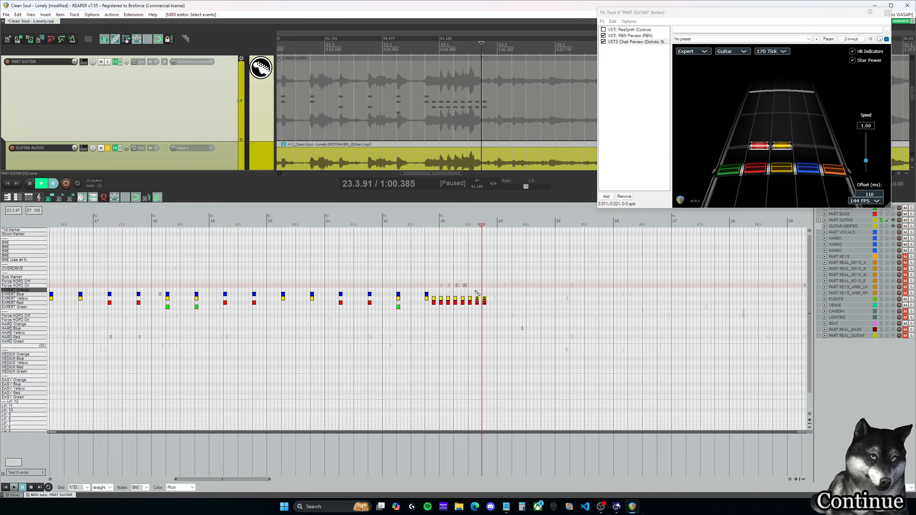
left_click(425, 280)
key("space")
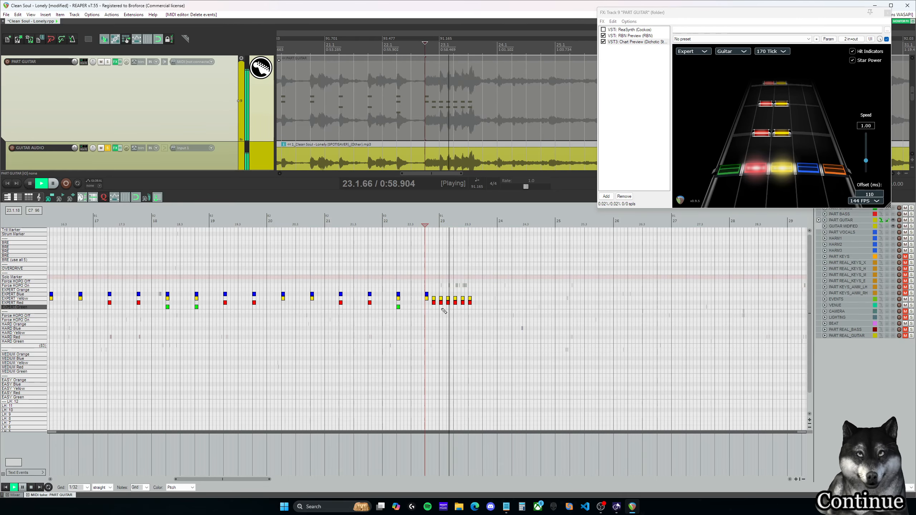
key("space")
Step: Add Expert Orange notes to the five chords from 23.1.00 to 23.3.00 and play them against the audio
left_click(443, 291)
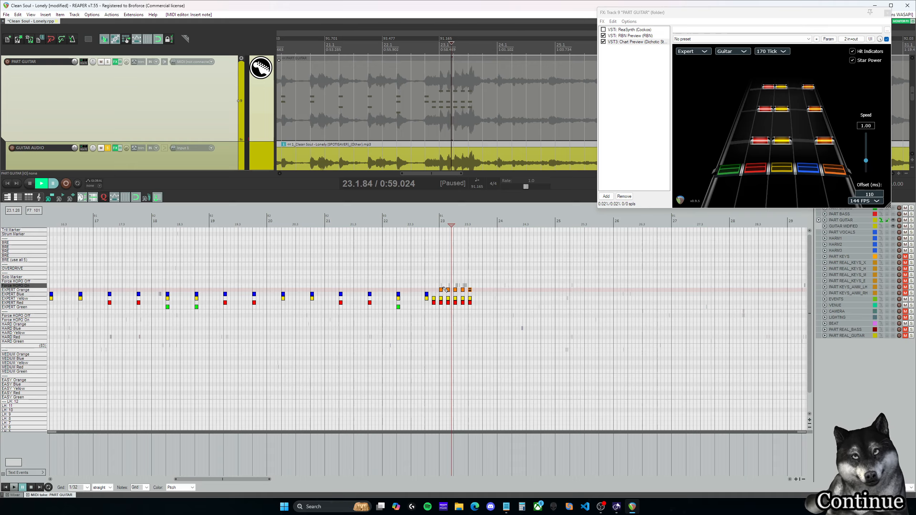
left_click(424, 282)
key("space")
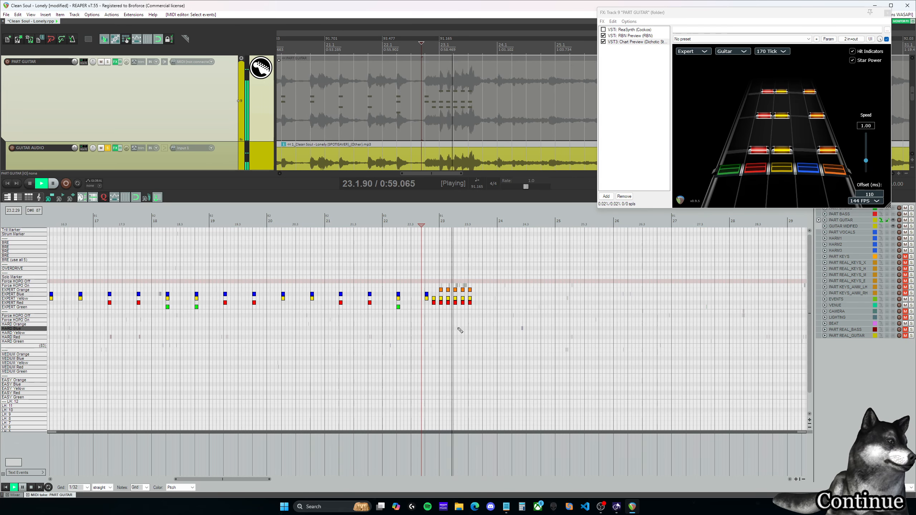
key("ctrl+space")
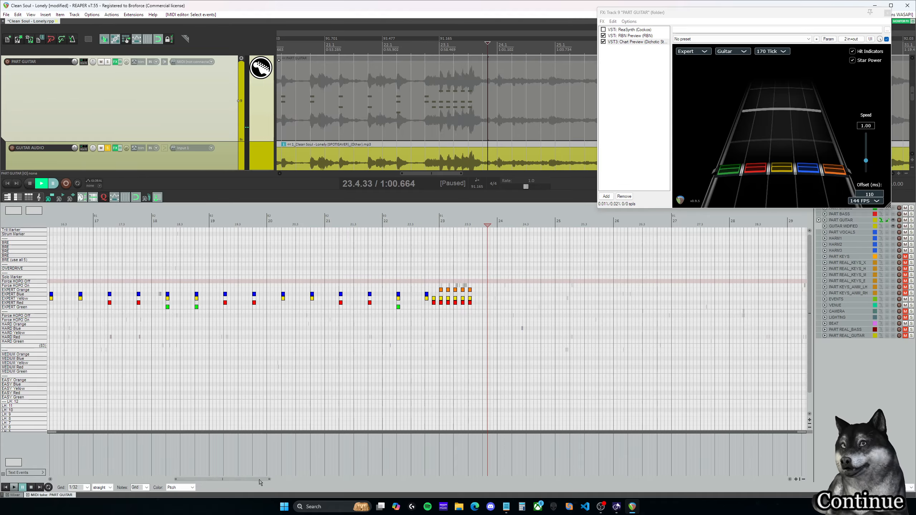
Step: Play the charted chords from measure 13 through measure 18 to compare their pitches with the guitar audio
left_click_drag(260, 479, 218, 482)
left_click(136, 271)
key("space")
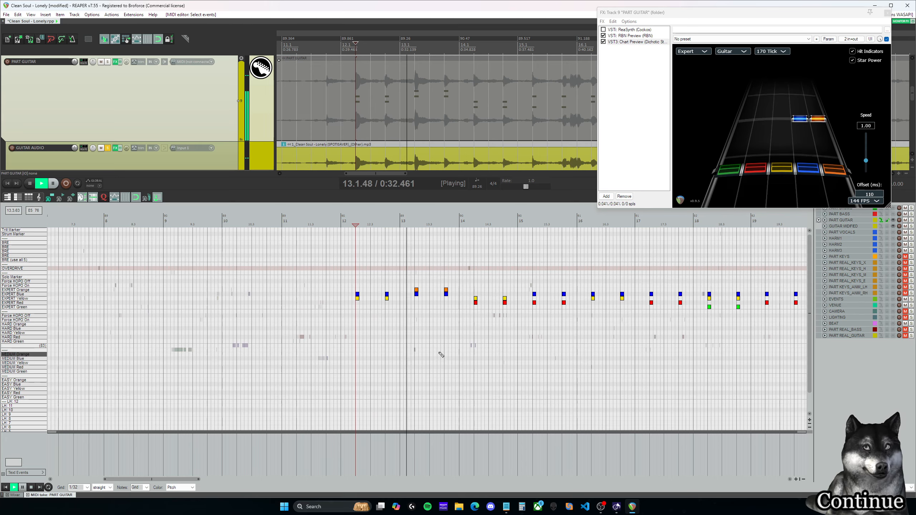
left_click_drag(172, 480, 209, 481)
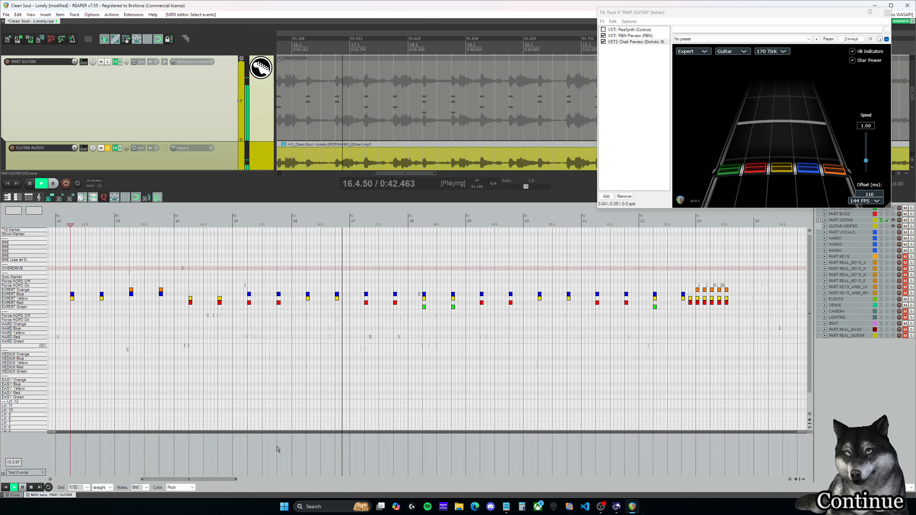
left_click_drag(225, 479, 231, 480)
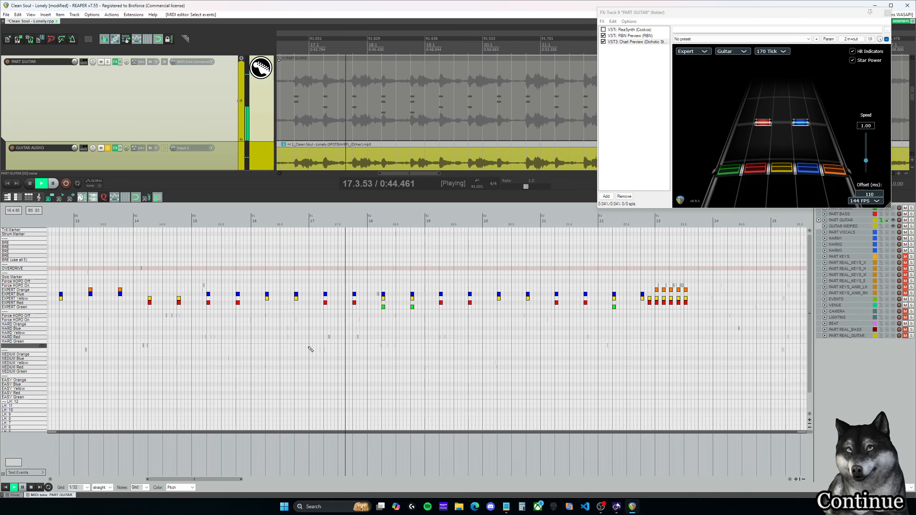
key("space")
left_click(210, 224)
key("space")
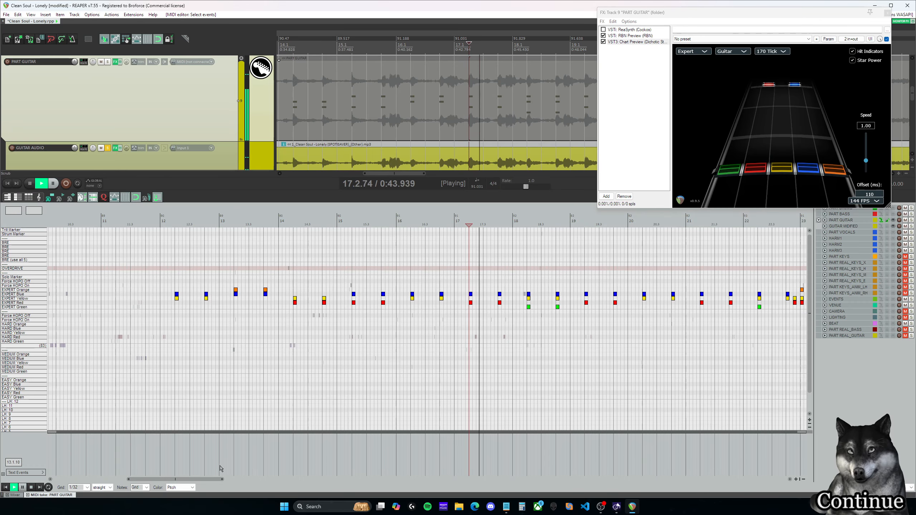
left_click_drag(215, 481, 242, 480)
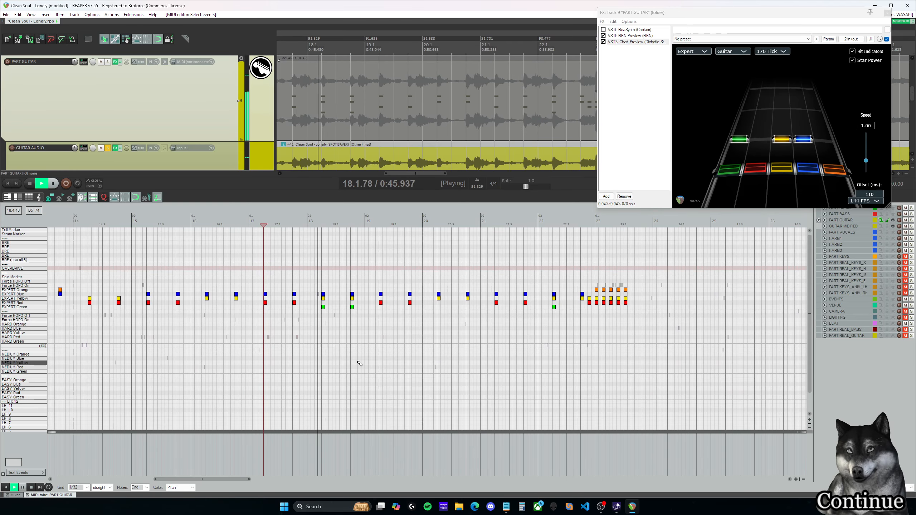
key("ctrl+space")
Step: Replay the end of measure 17 and the Green, Yellow and Blue chords in measure 18 to check their pitch
left_click(324, 223)
left_click(322, 222)
left_click(304, 223)
key("space")
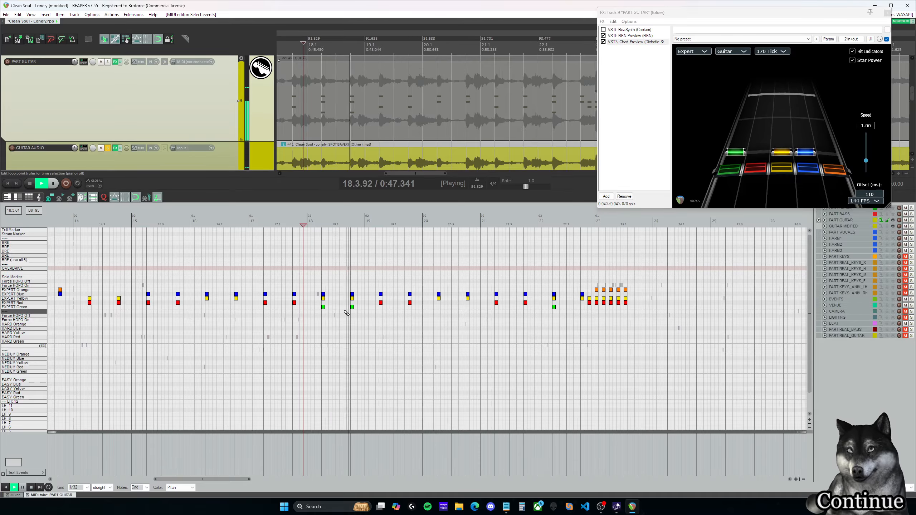
key("ctrl+space")
left_click(292, 222)
key("space")
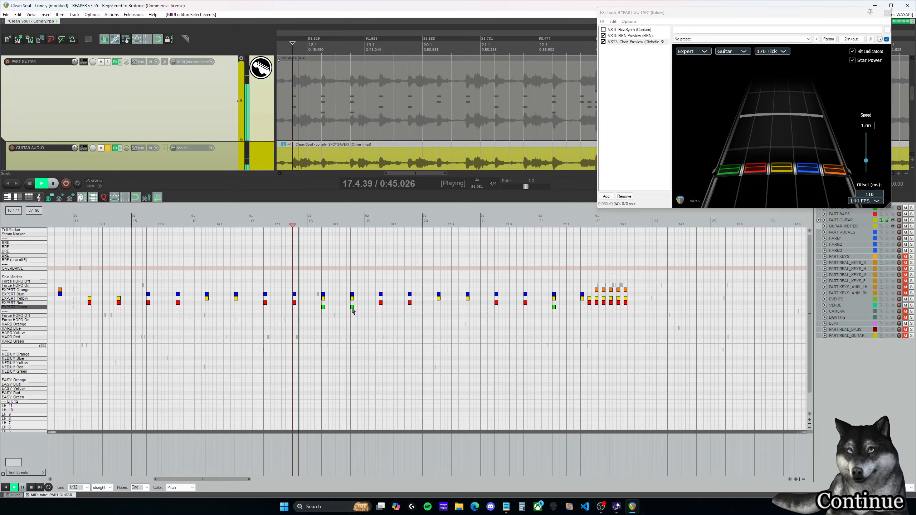
key("space")
Step: Move the chords at 18.2.00 and 18.4.00 up one lane to Red, Blue and Orange and play them
left_click(321, 225)
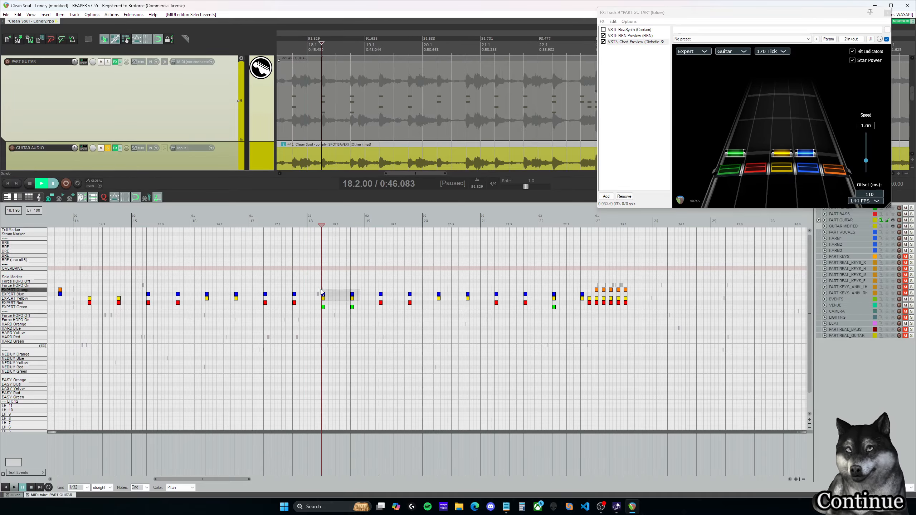
left_click_drag(324, 295, 323, 304)
left_click(285, 224)
key("space")
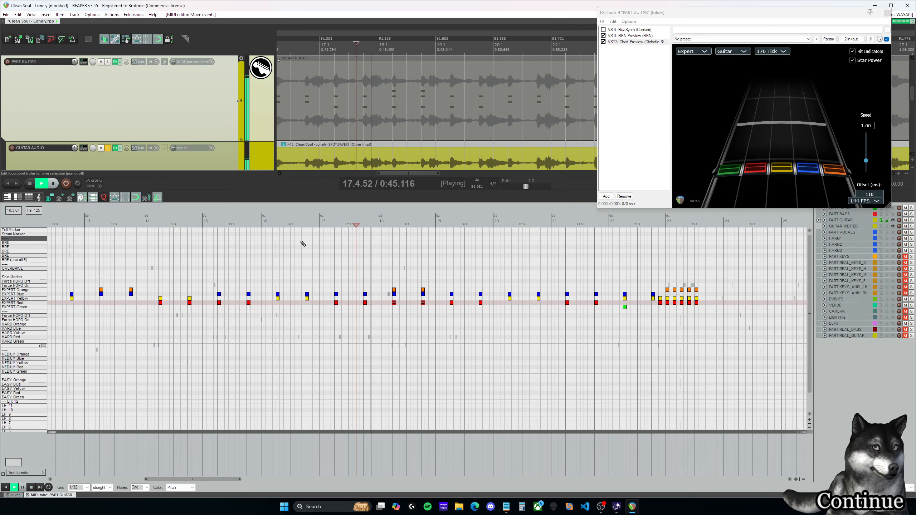
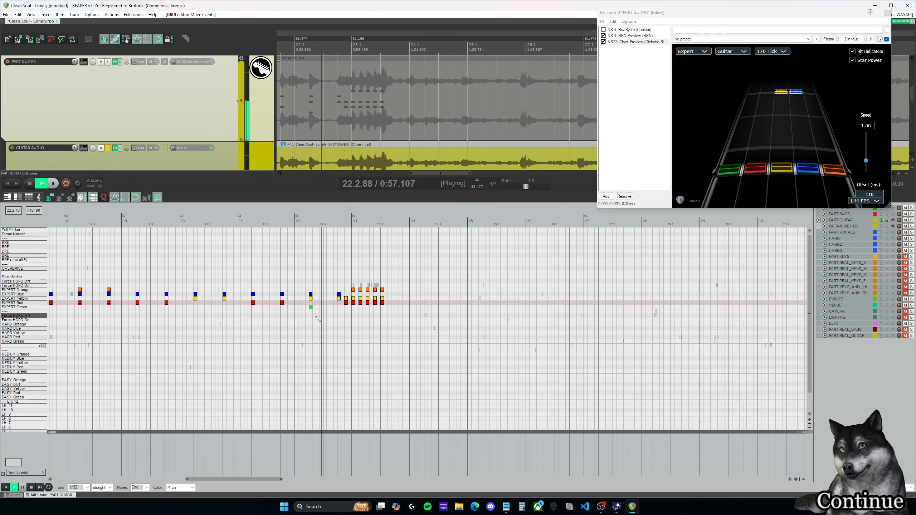
Step: Try adding an Expert Green note to the chord at 22.4.00, and delete it again
key("ctrl+space")
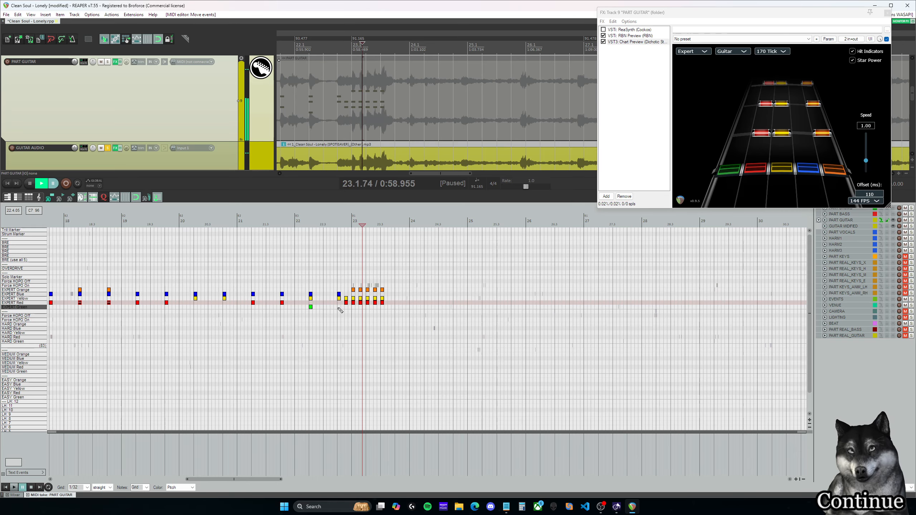
left_click(339, 308)
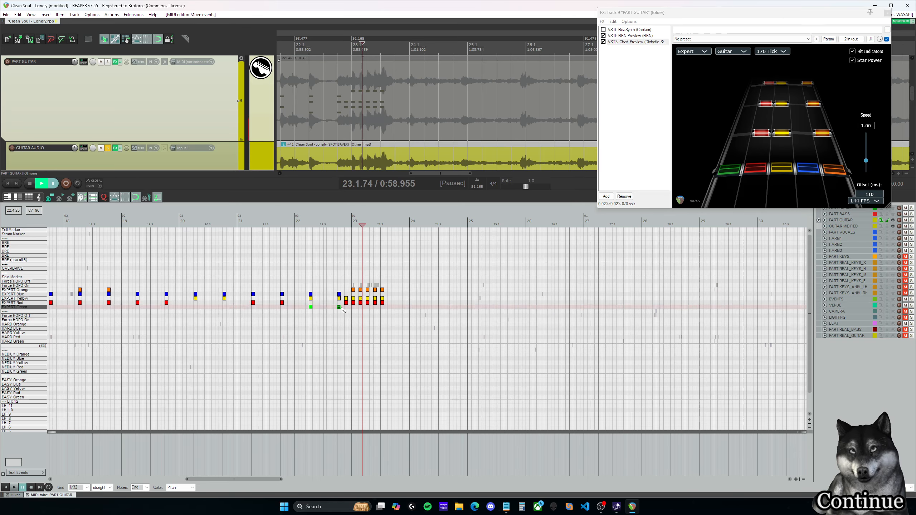
left_click(337, 224)
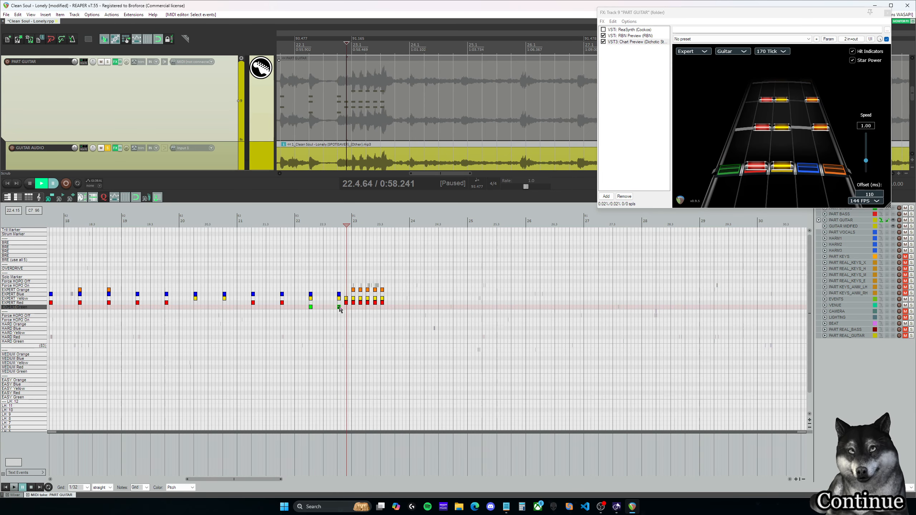
left_click(337, 223)
Step: Play the chords from 22.2.00 through 23.3.00 to compare their pitches with the guitar audio
key("space")
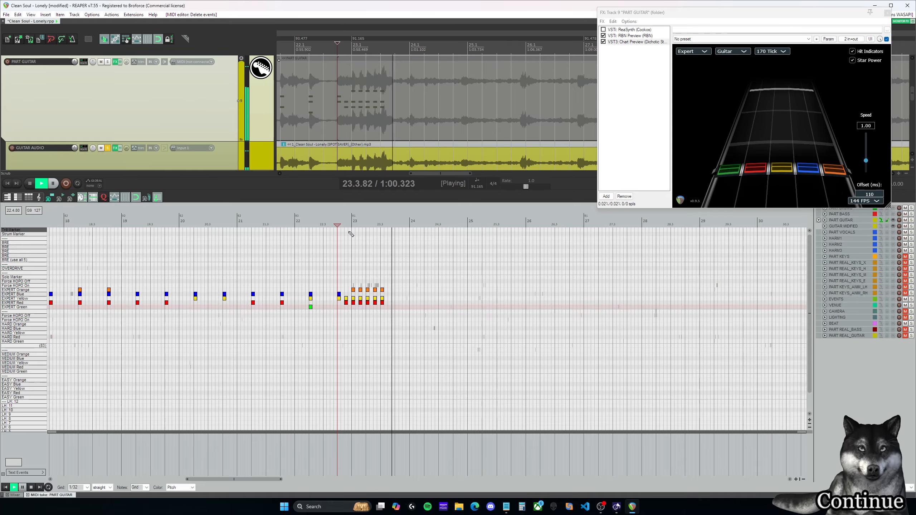
key("space")
left_click(309, 224)
key("space")
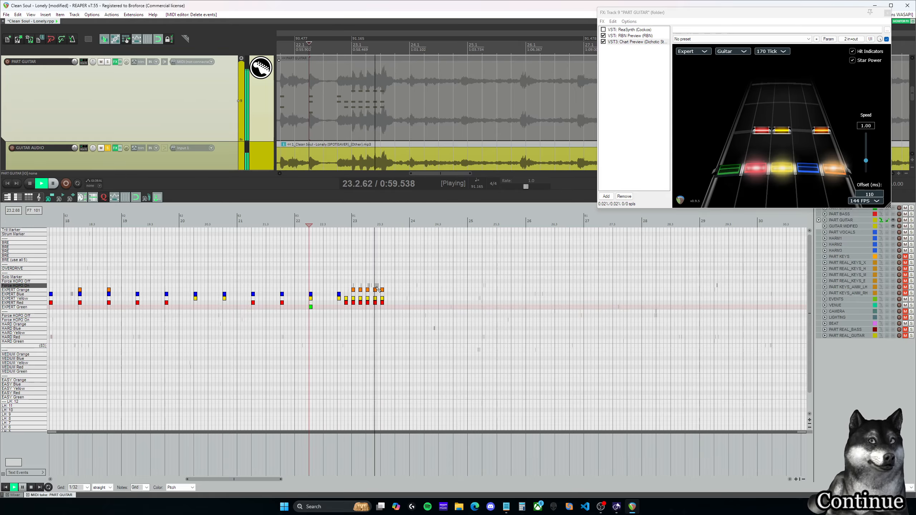
key("space")
Step: Delete the Expert Yellow notes from the six chords at 22.4.50 to 23.3.00 and lower their Orange notes to Blue
left_click(343, 225)
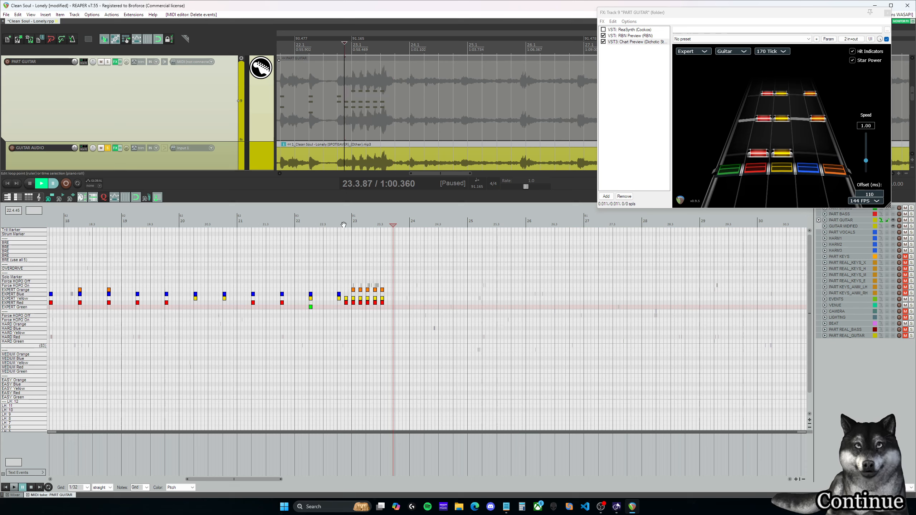
left_click(347, 299)
left_click_drag(347, 300, 346, 296)
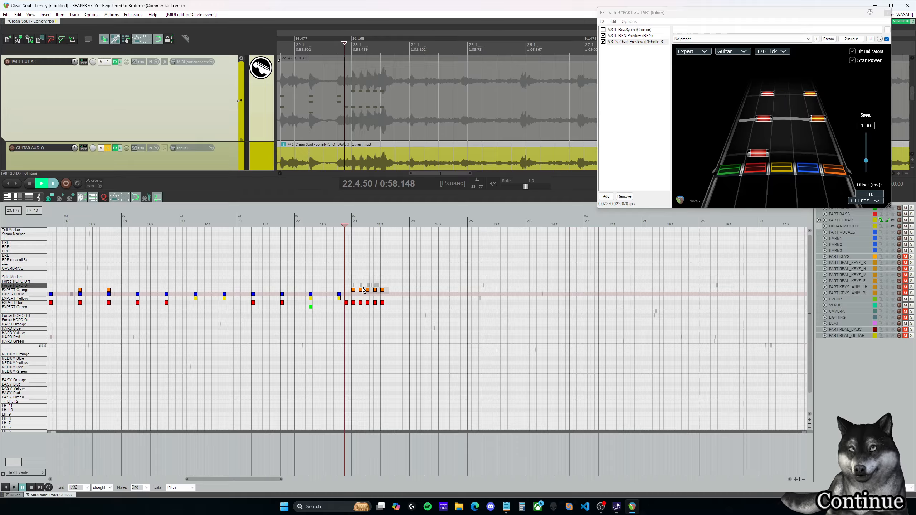
left_click_drag(354, 290, 354, 294)
Step: Play the Red and Blue chords from the end of measure 22 through measure 23 against the audio
left_click(334, 225)
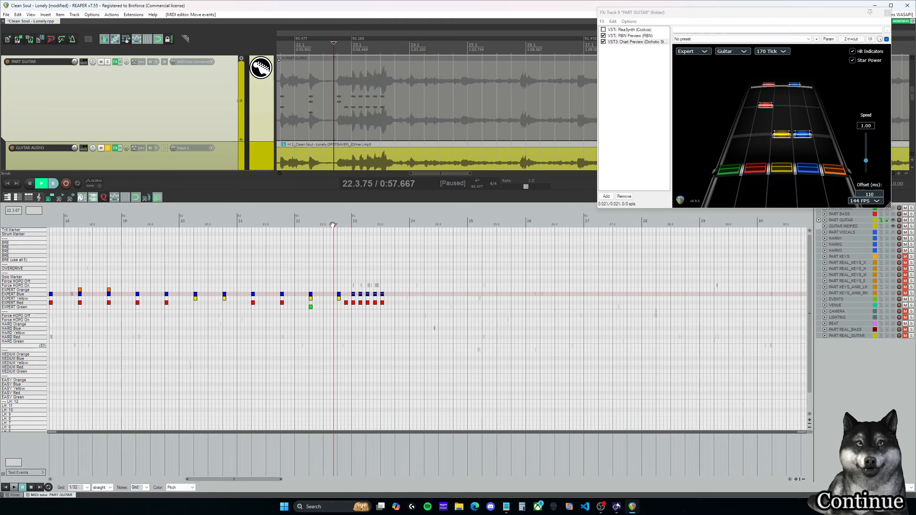
key("space")
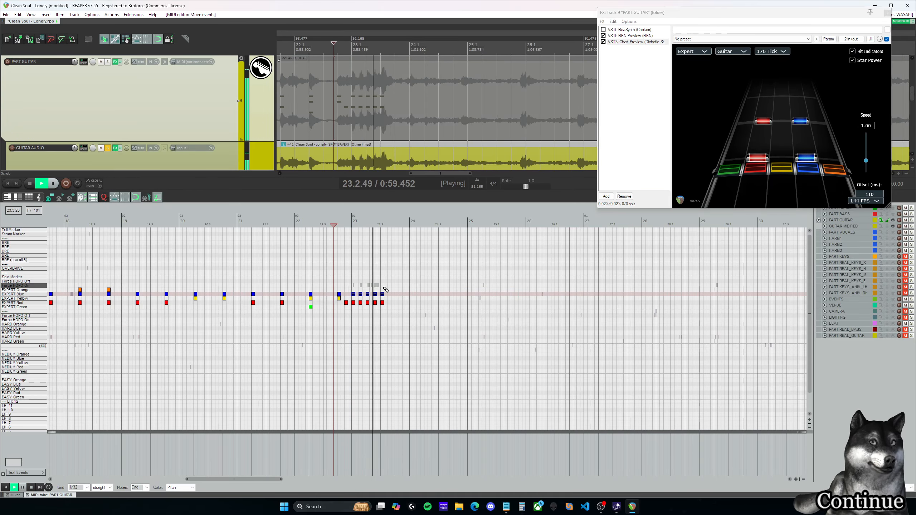
key("ctrl+space")
left_click_drag(267, 480, 269, 480)
left_click(324, 224)
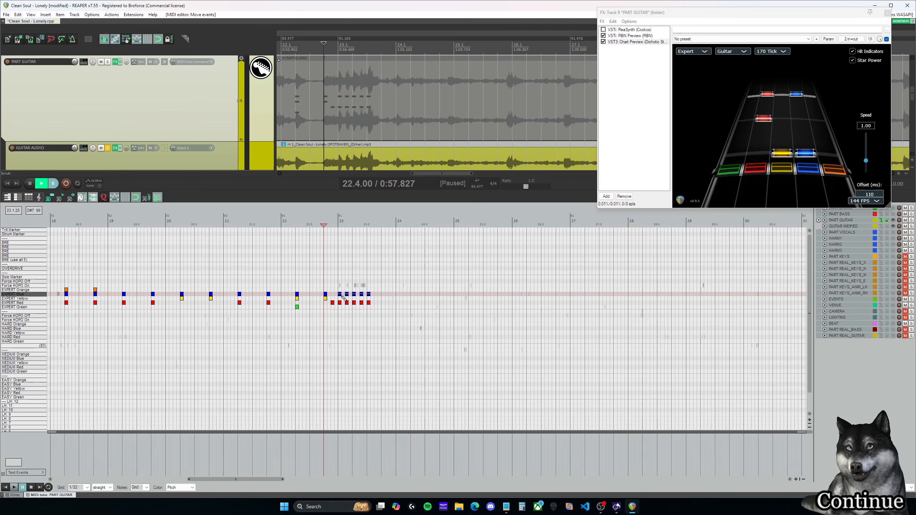
scroll(323, 451, "right", 2)
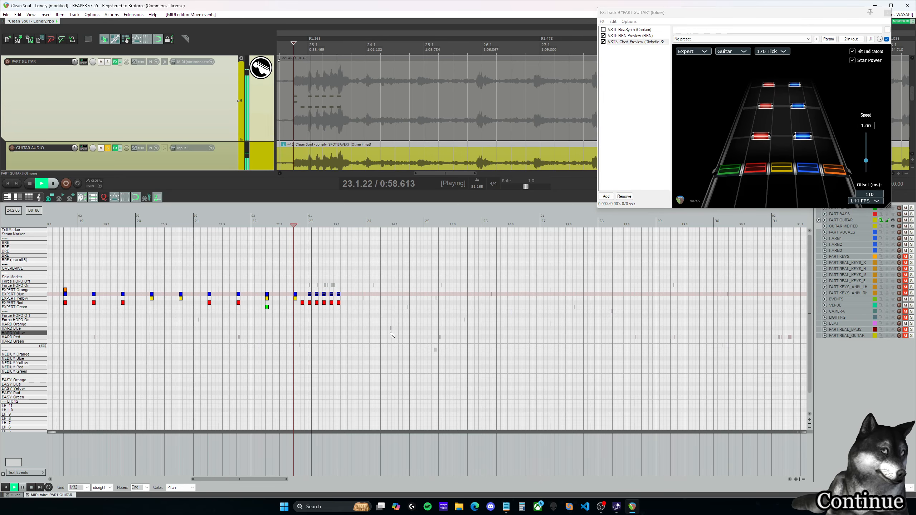
key("ctrl+space")
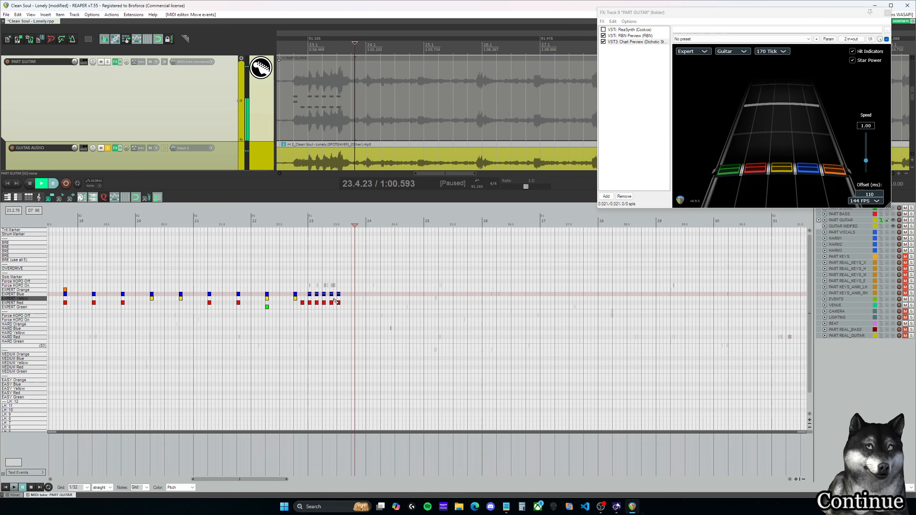
Step: Add an Expert Yellow note to the chord at 23.3.00 and play from the end of measure 22 into measure 26
left_click(339, 295)
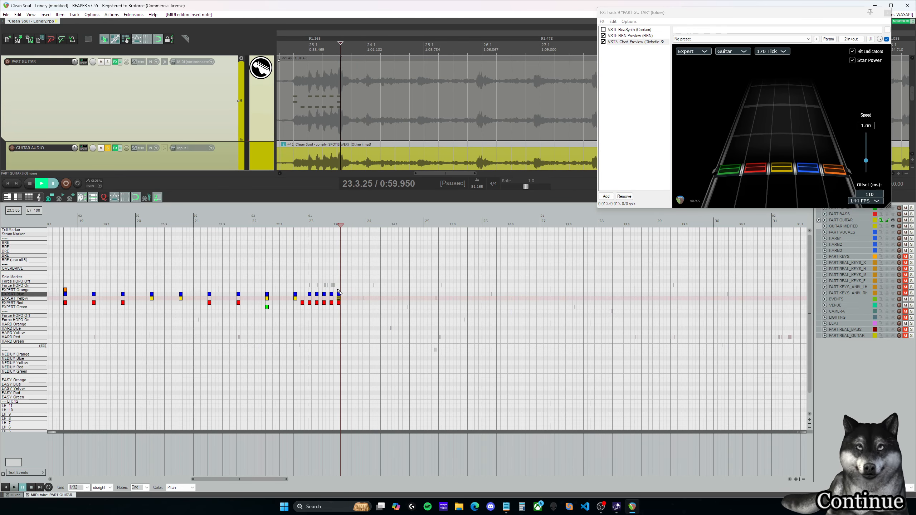
left_click(301, 223)
key("space")
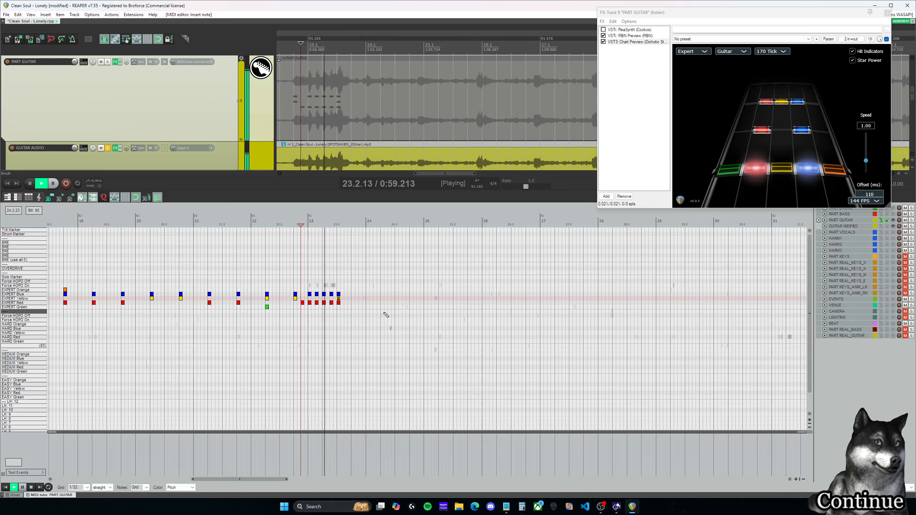
left_click_drag(279, 480, 288, 481)
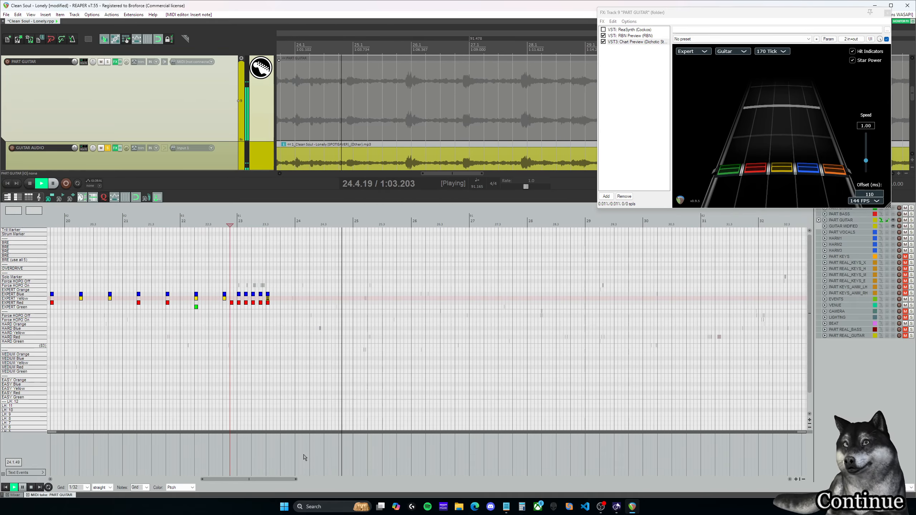
scroll(327, 364, "down", 3)
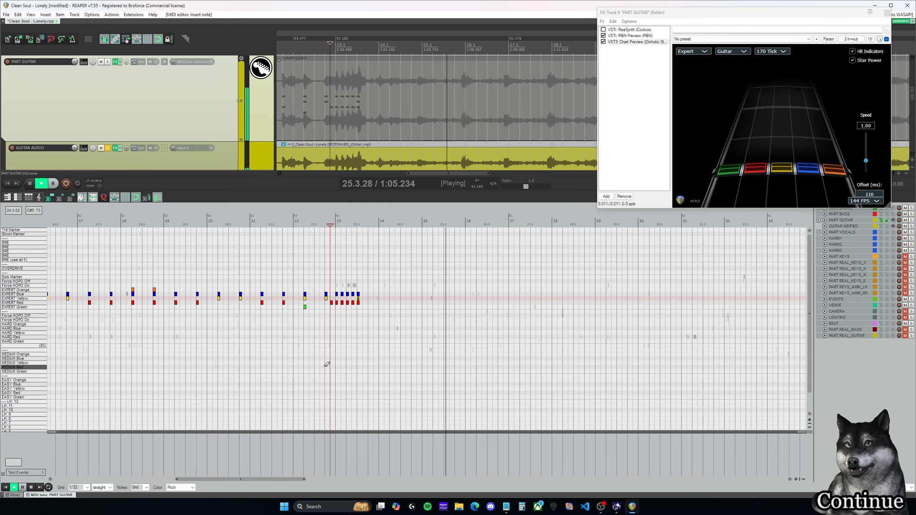
scroll(325, 365, "down", 2)
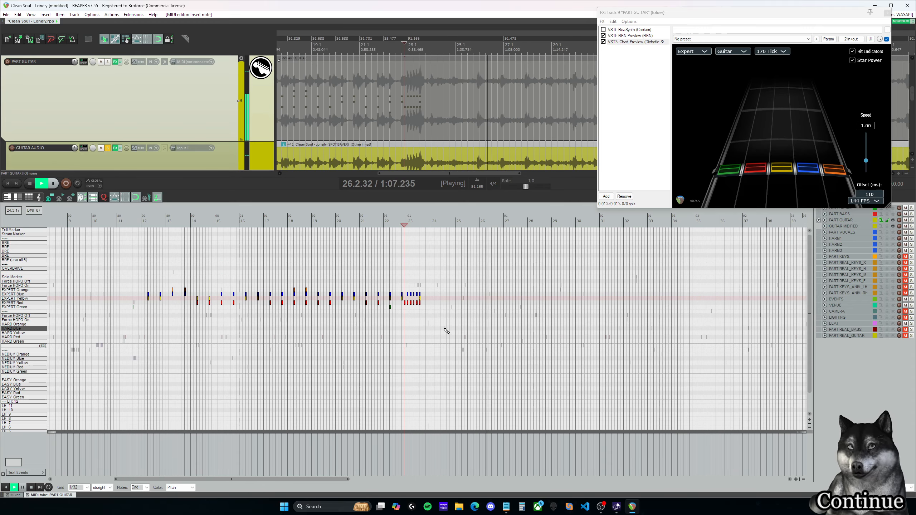
key("space")
Step: Select all Expert chords from measure 12 through measure 23 and copy them so the copy starts at 24.1.00
left_click_drag(348, 300, 143, 252)
scroll(191, 299, "up", 1)
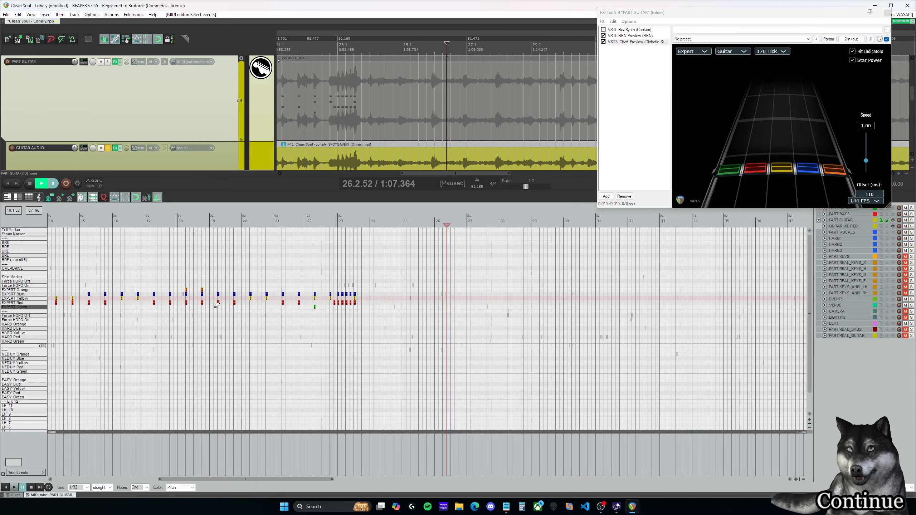
left_click_drag(303, 482, 272, 438)
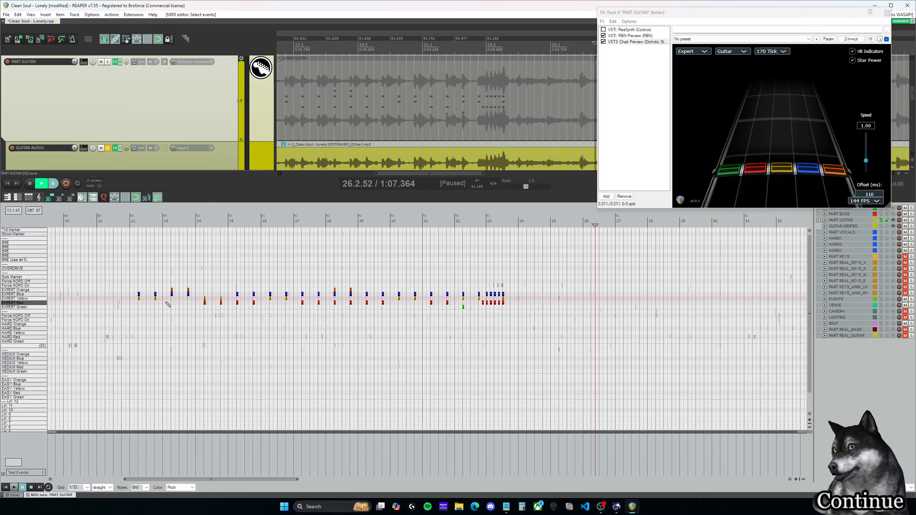
left_click_drag(141, 301, 593, 303)
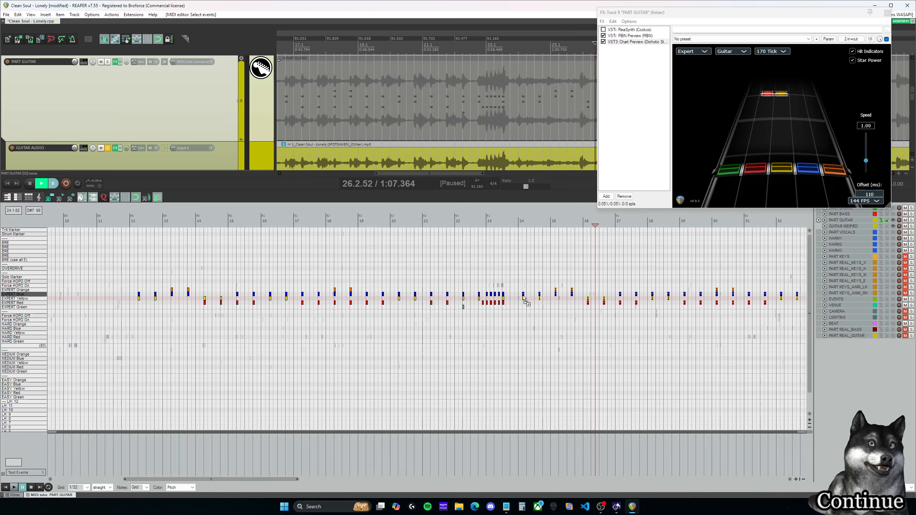
left_click_drag(520, 297, 519, 296)
Step: Play the start of the copied chords and shift the whole copy one beat later to start at 24.2.00
scroll(536, 307, "up", 3)
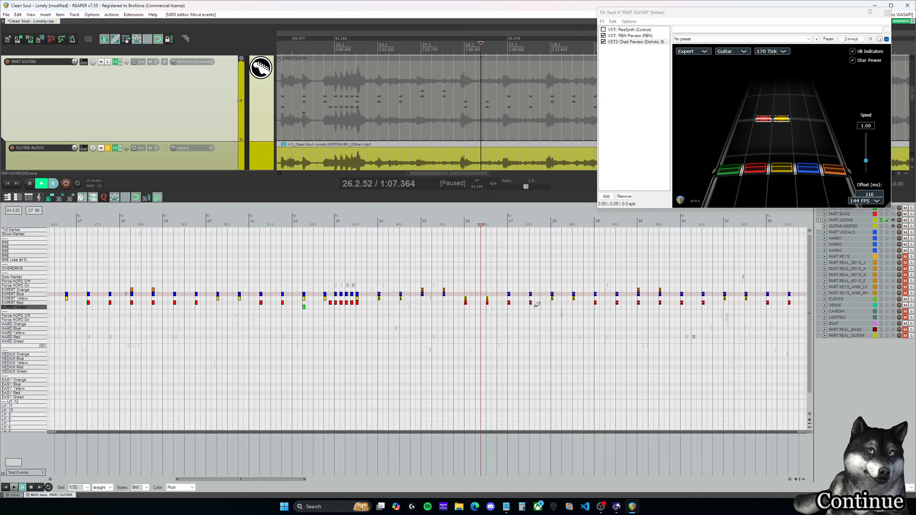
left_click(374, 224)
key("space")
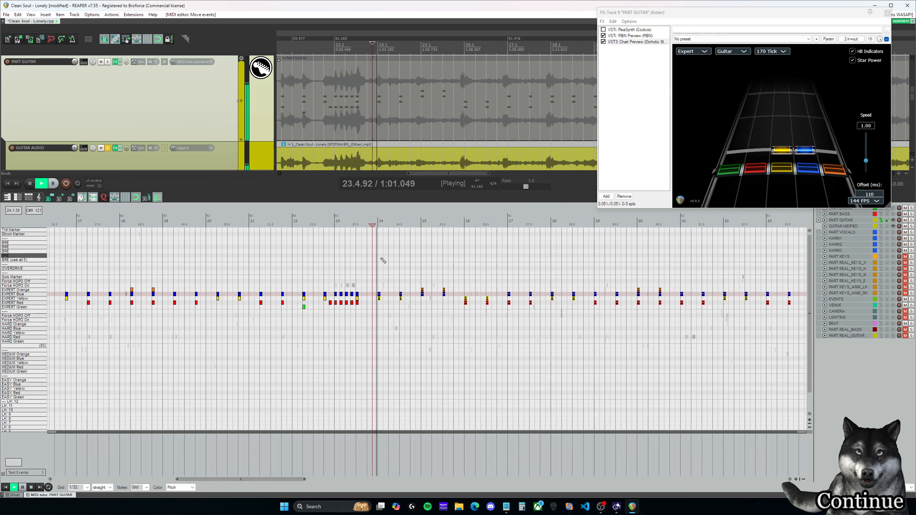
key("space")
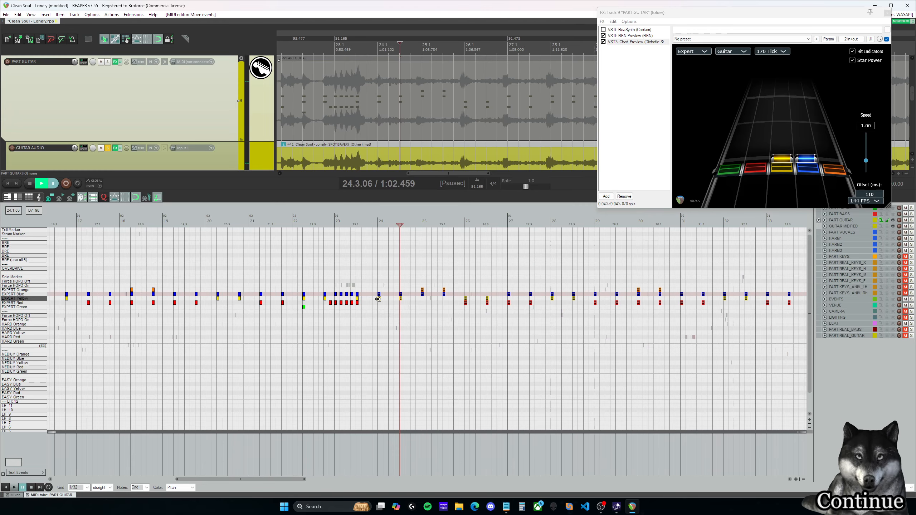
left_click_drag(379, 301, 388, 302)
Step: Play the copied chords from measure 24 through measure 31 to check their timing and pitch against the guitar audio
key("space")
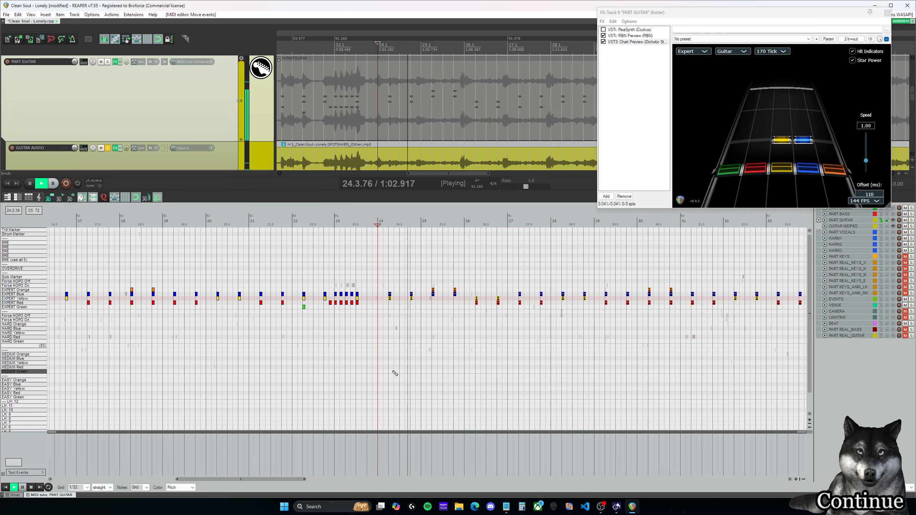
left_click_drag(295, 480, 325, 481)
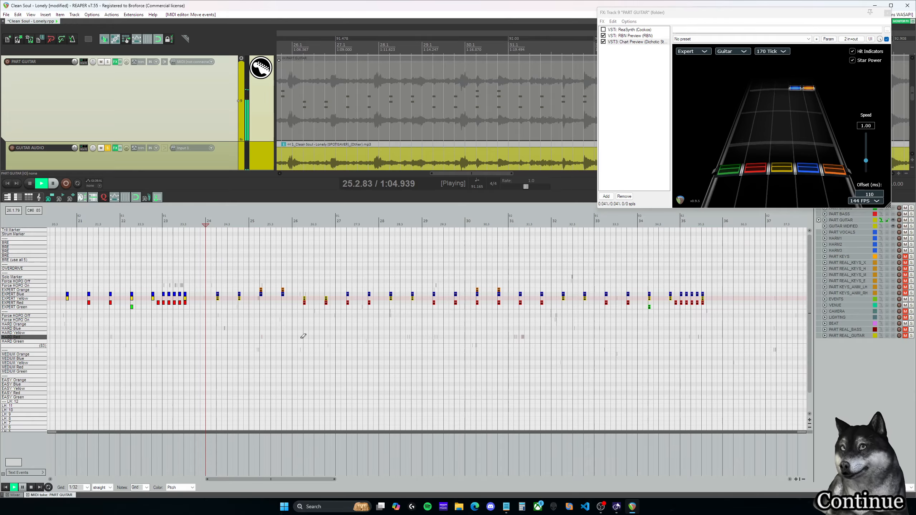
scroll(305, 336, "up", 1)
key("space")
left_click(310, 225)
key("space")
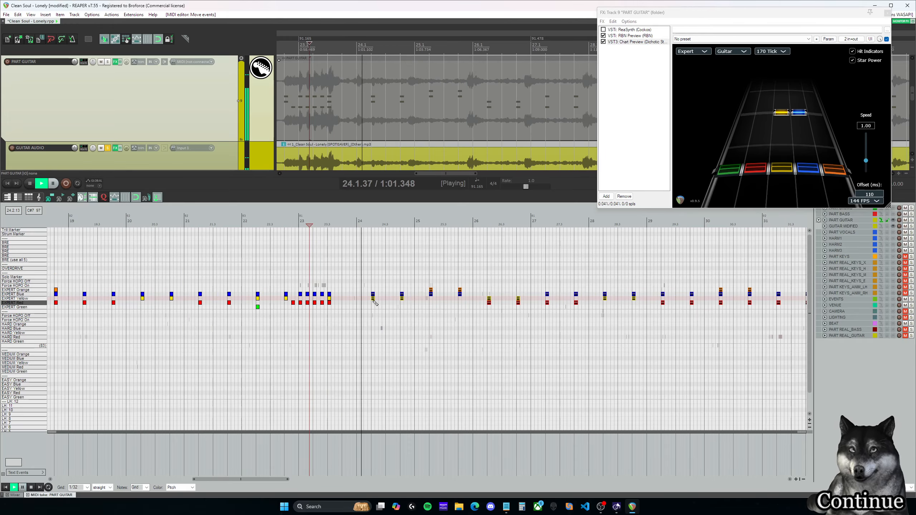
left_click_drag(291, 480, 309, 479)
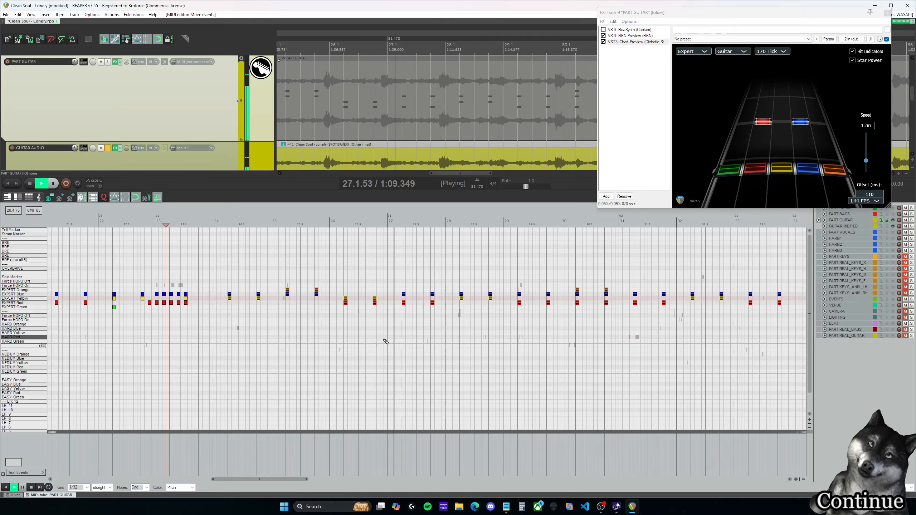
key("ctrl+space")
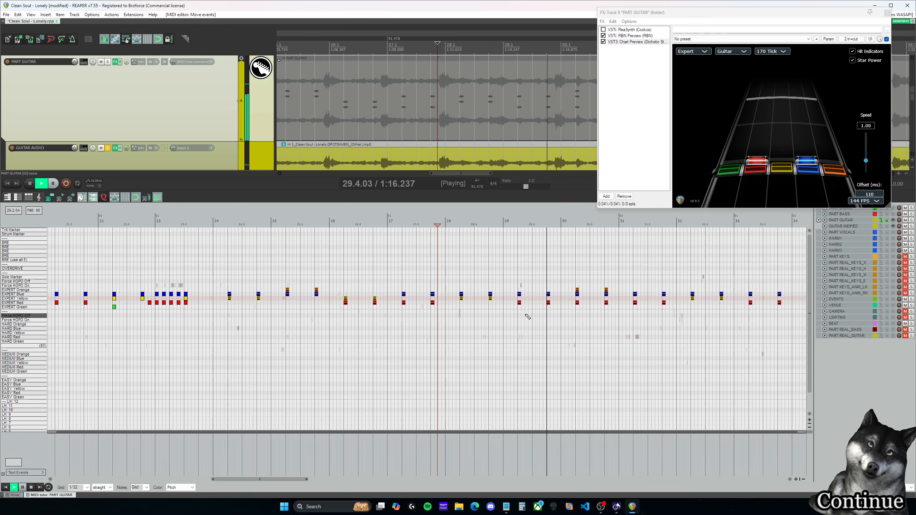
left_click_drag(302, 480, 308, 481)
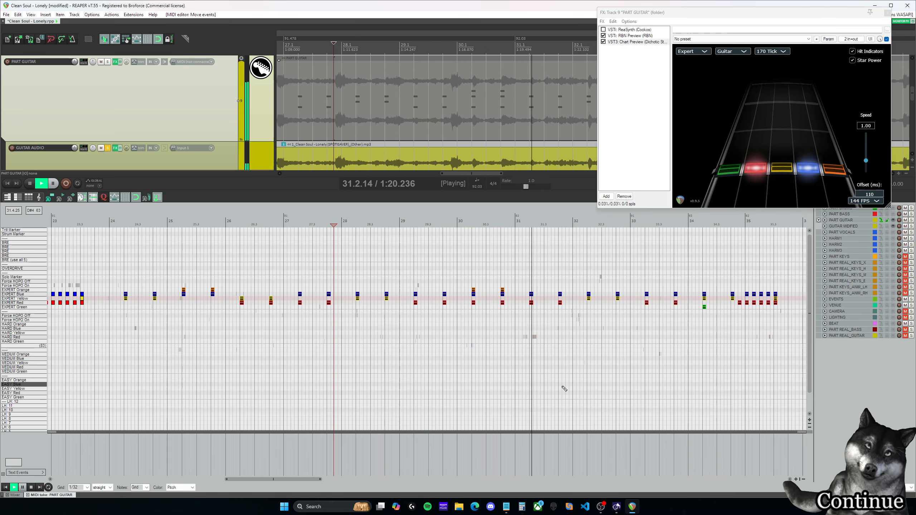
key("ctrl+space")
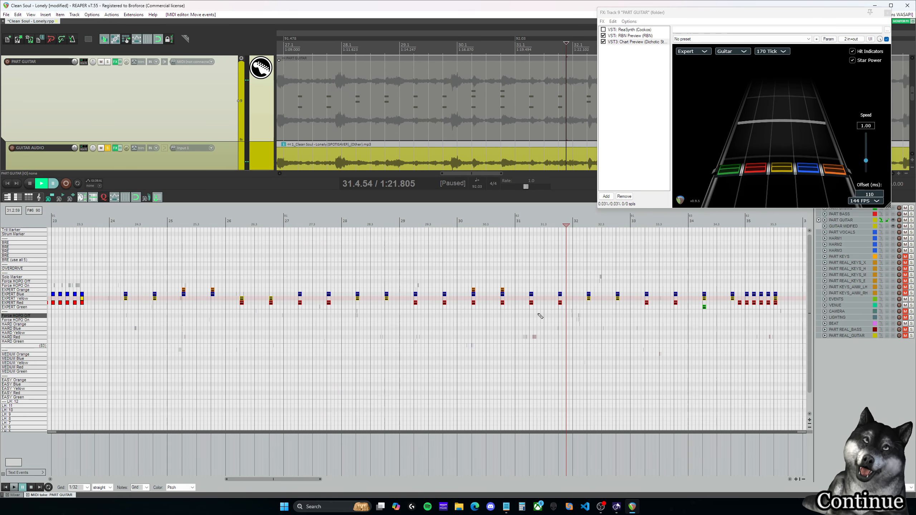
Step: Delete the copied Expert chords in measures 24 through 27
left_click(345, 221)
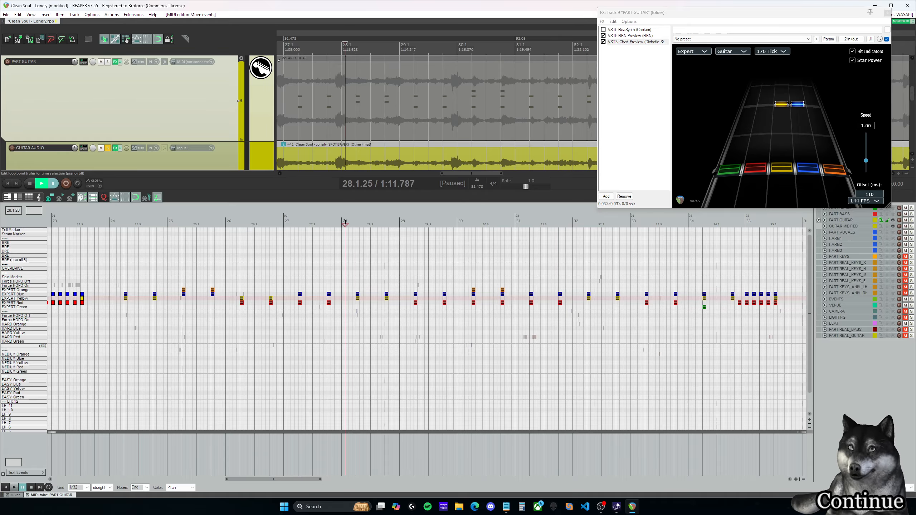
left_click_drag(341, 328, 124, 270)
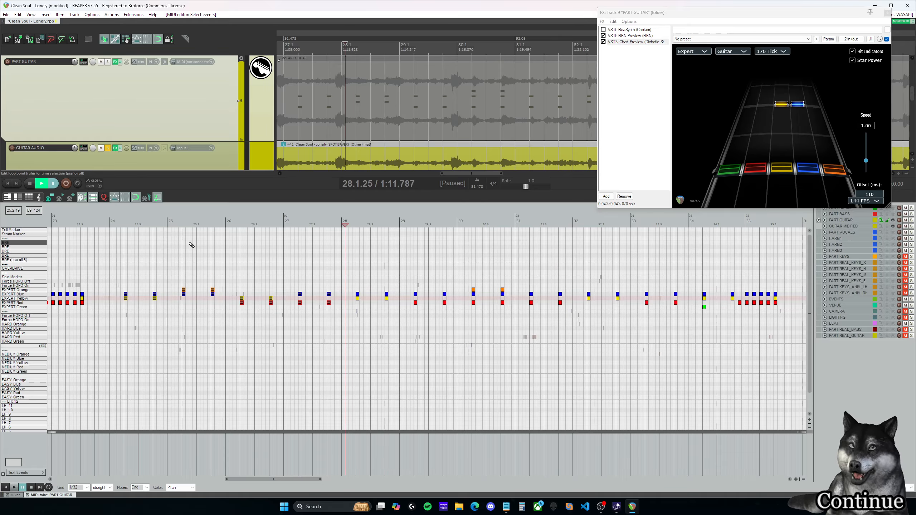
left_click(182, 243)
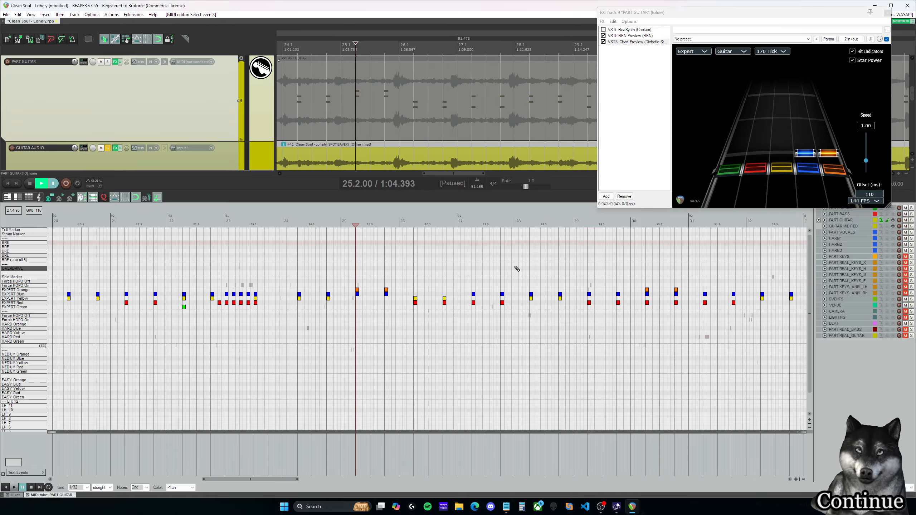
left_click_drag(513, 324, 286, 271)
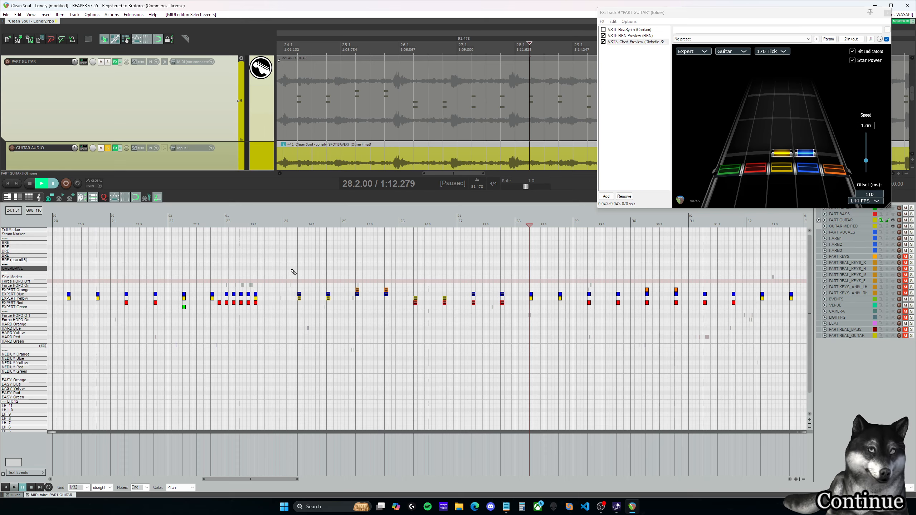
Step: Move the remaining copied Expert chords from measure 28 onward to start at 24.2.00 and play them against the guitar audio
left_click_drag(253, 479, 283, 479)
left_click_drag(282, 330, 739, 260)
left_click_drag(300, 479, 274, 482)
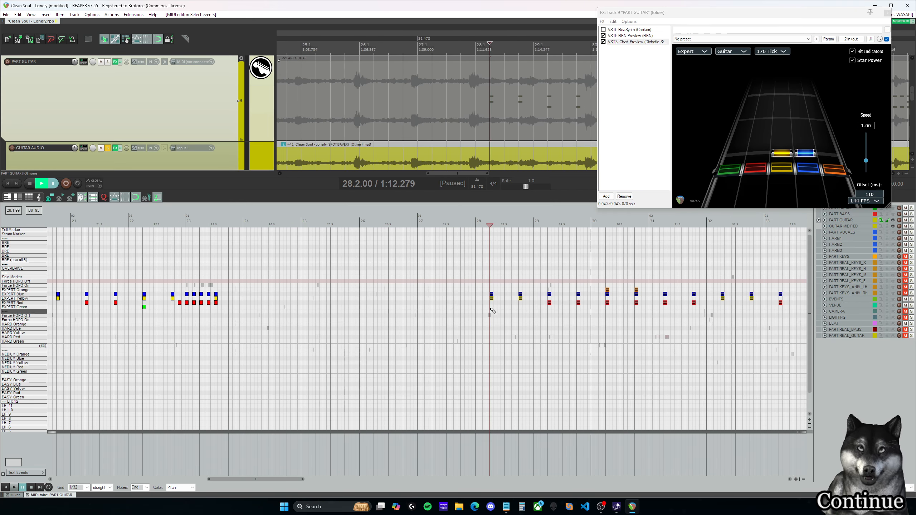
left_click_drag(492, 296, 259, 297)
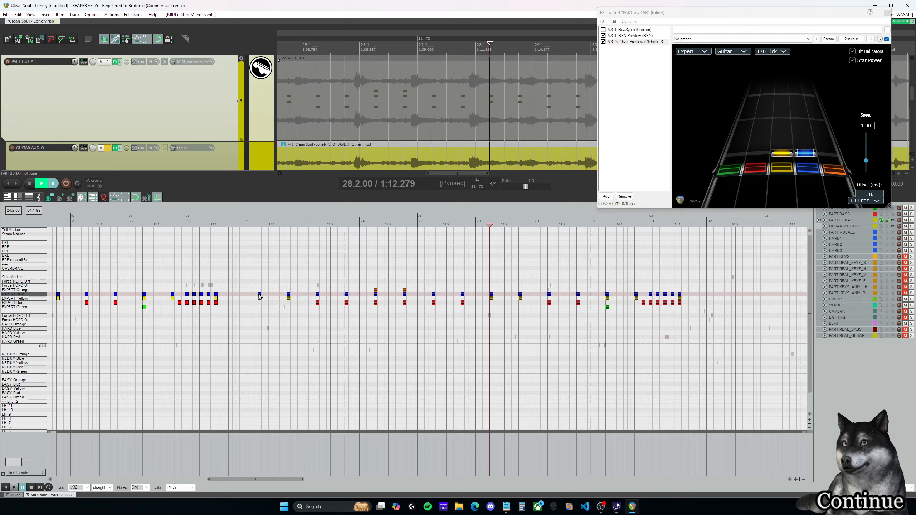
left_click(254, 224)
key("space")
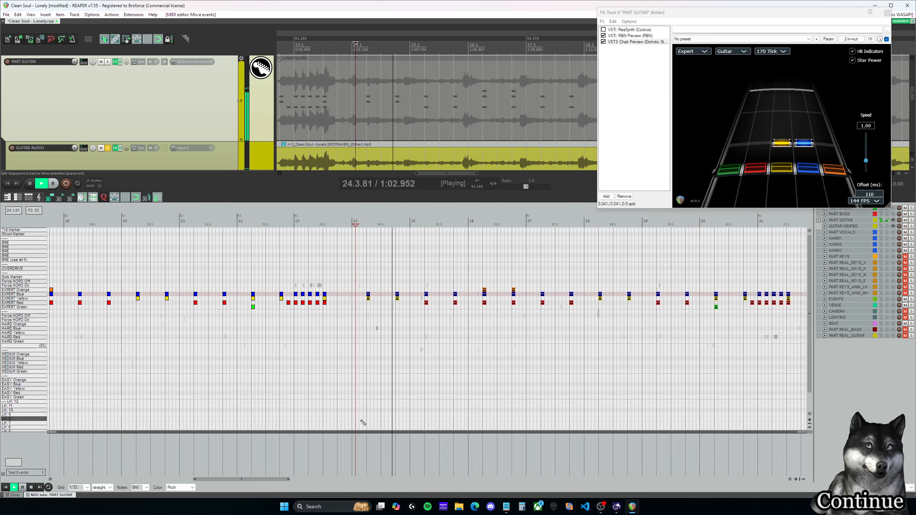
left_click_drag(282, 480, 306, 480)
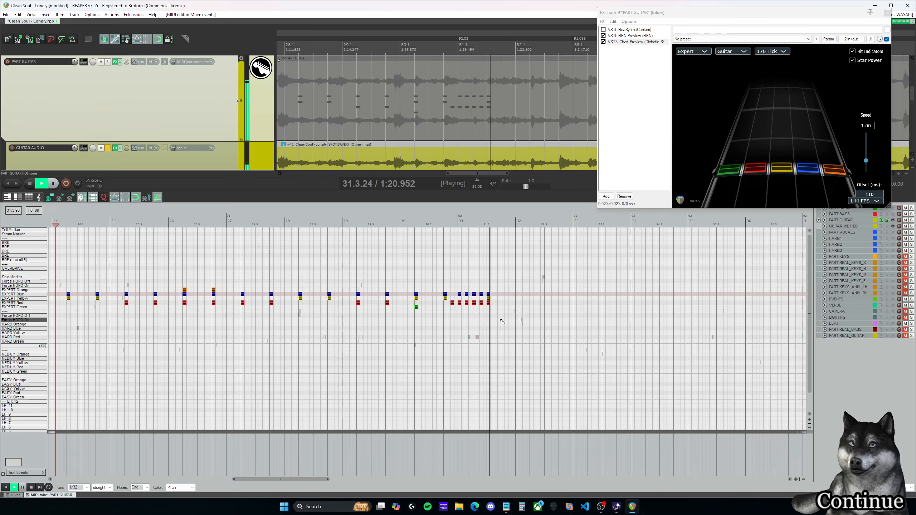
Step: Delete the run of repeated Expert chords in measure 31, keeping the single red note at 30.4.50
key("ctrl+space")
left_click_drag(509, 324, 450, 284)
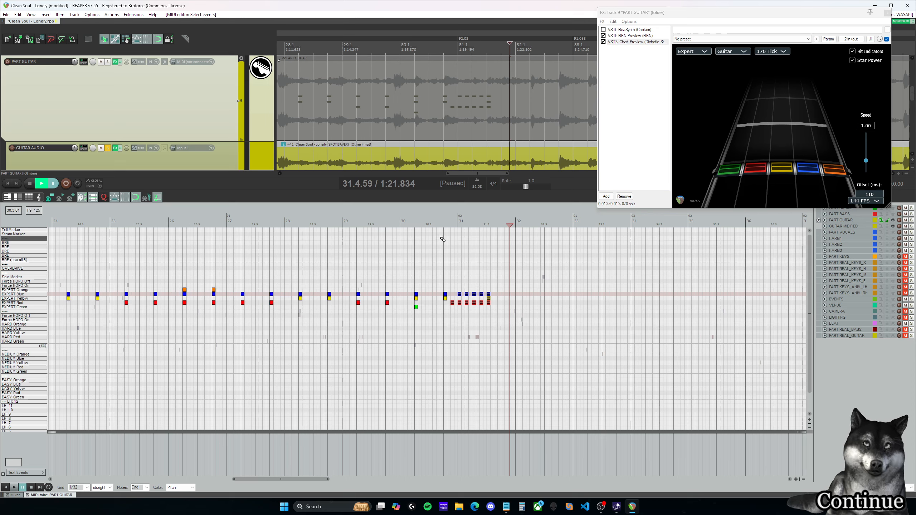
left_click(408, 223)
key("space")
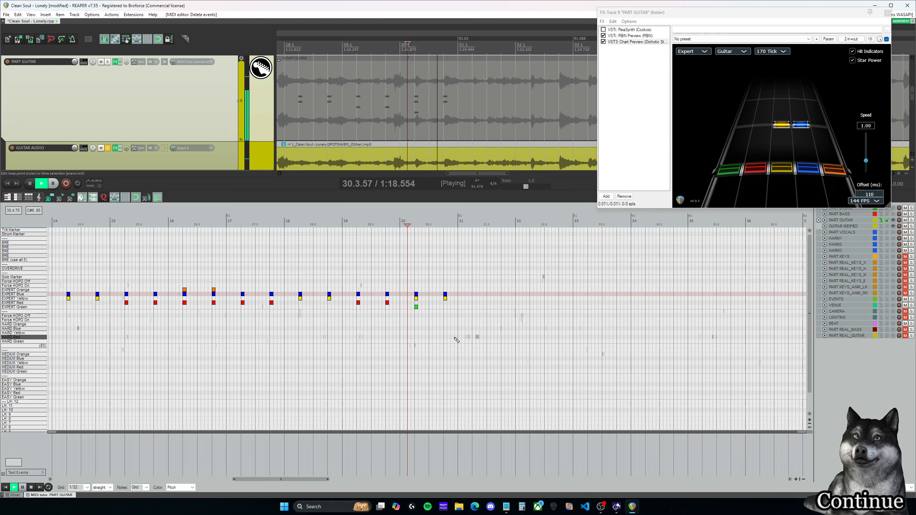
key("ctrl+space")
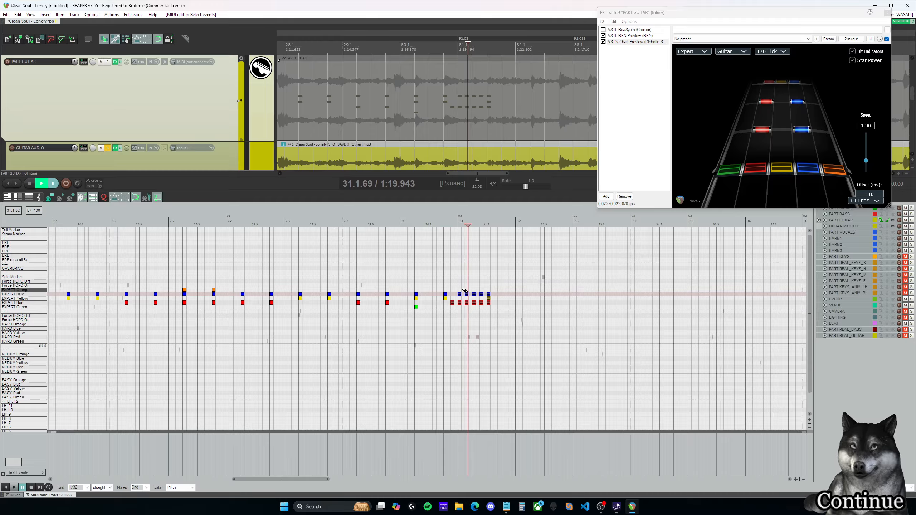
key("Delete")
Step: Audition the guitar audio around 30.4.00 and add an Expert Yellow note to the red note at 30.4.50
left_click(446, 297)
key("space")
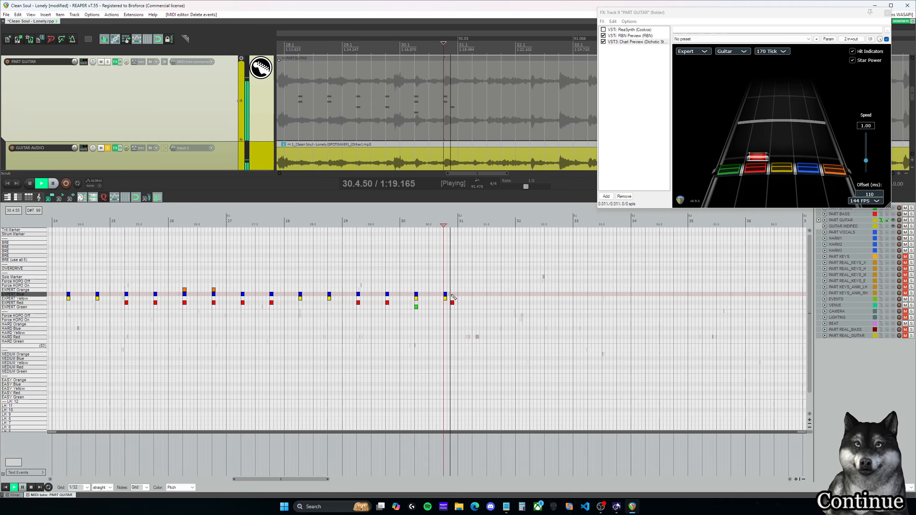
key("ctrl+space")
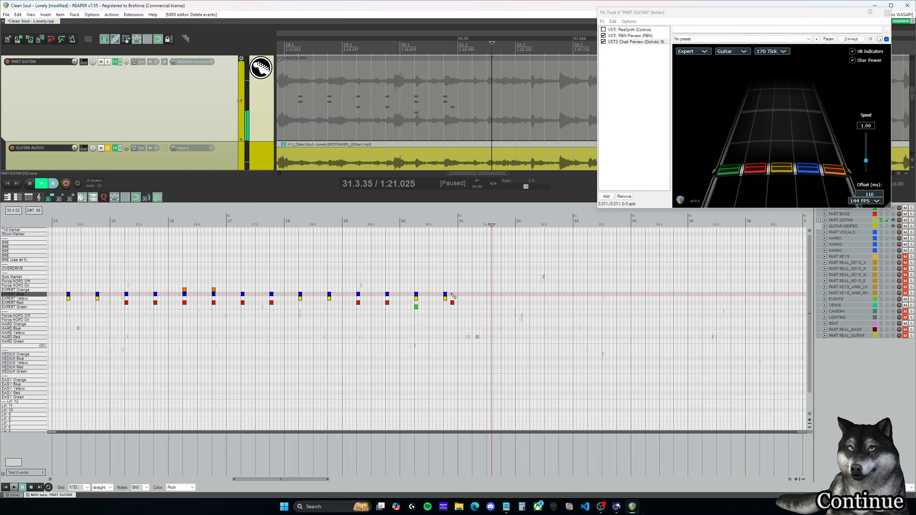
left_click(453, 293)
left_click(444, 267)
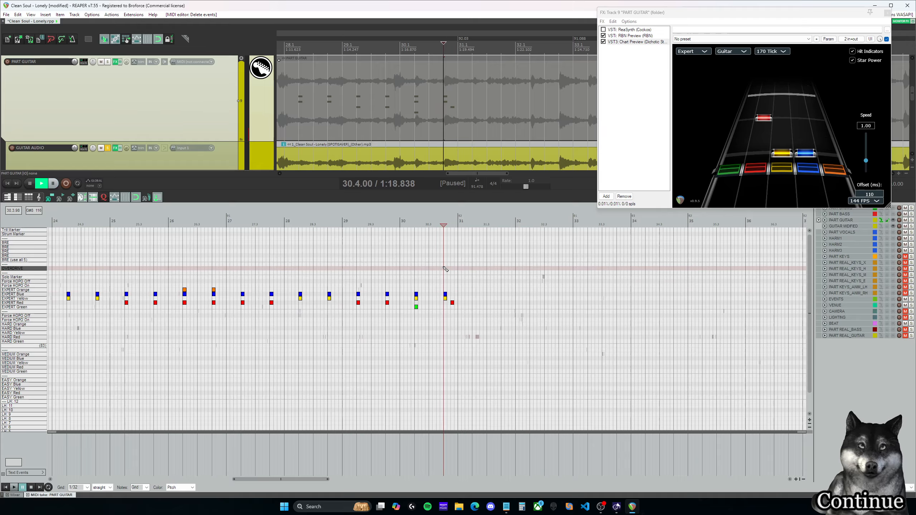
key("space")
key("space")
left_click(452, 298)
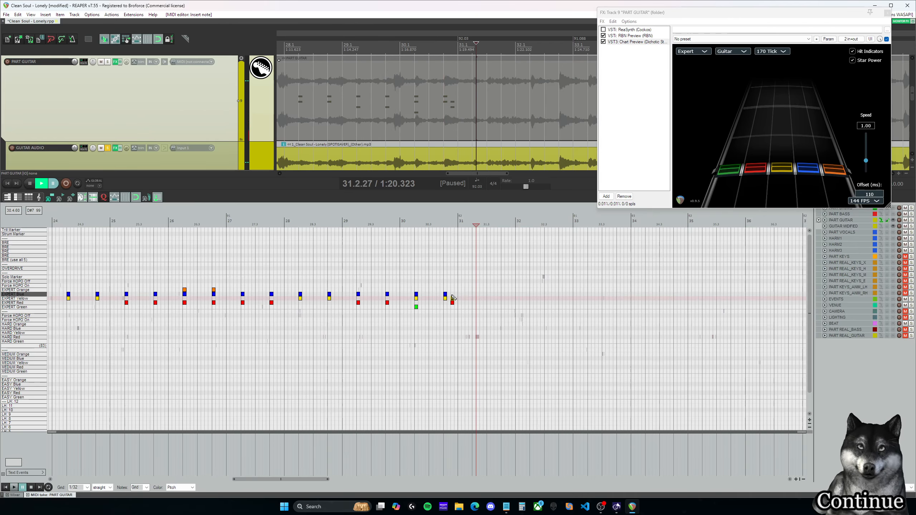
key("space")
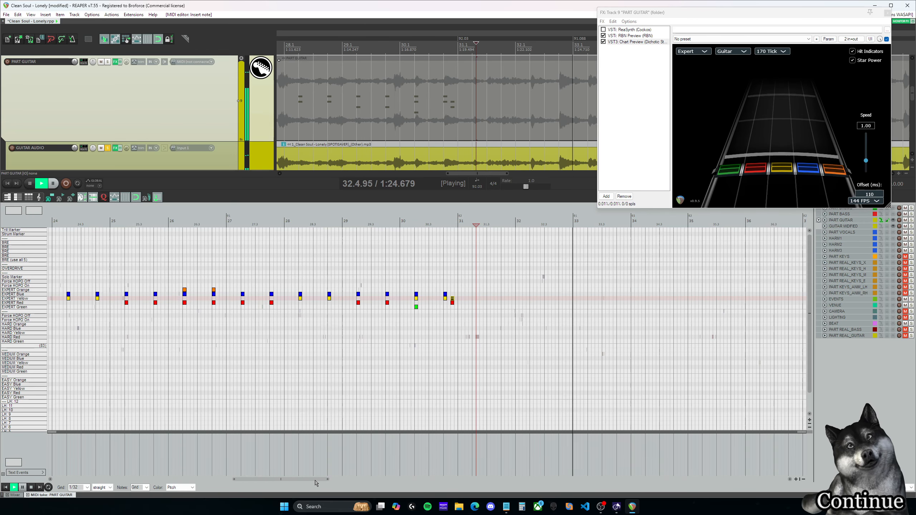
key("space")
Step: Select the Expert chords from 24.2.00 through the end of measure 30 and copy them to start at 31.2.00
left_click_drag(315, 480, 306, 480)
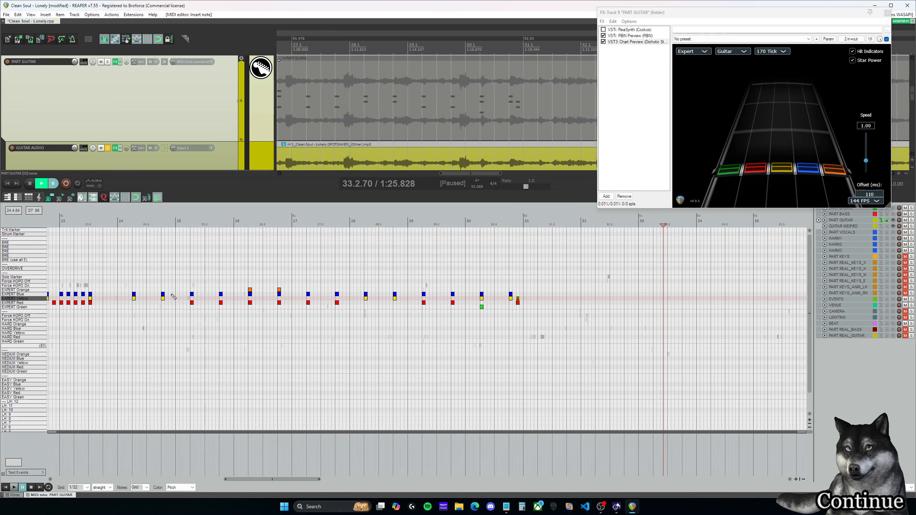
left_click_drag(128, 263, 419, 287)
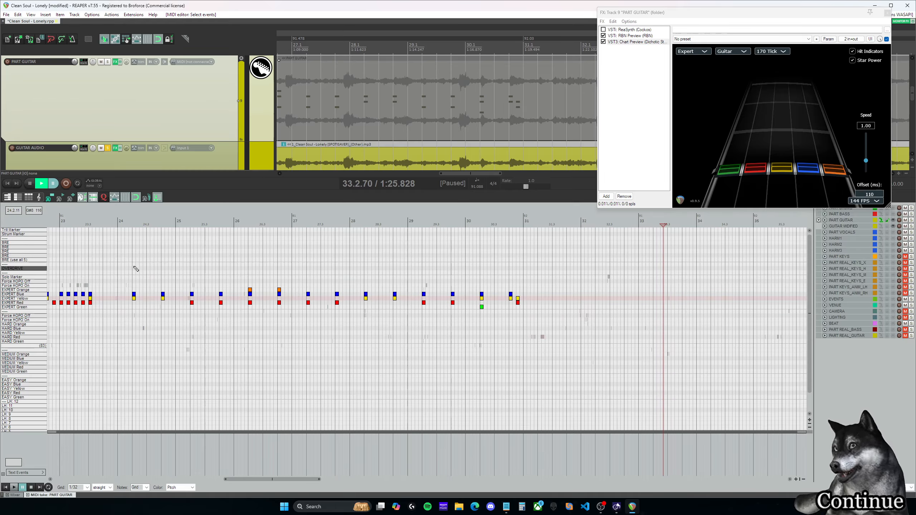
left_click_drag(136, 269, 553, 327)
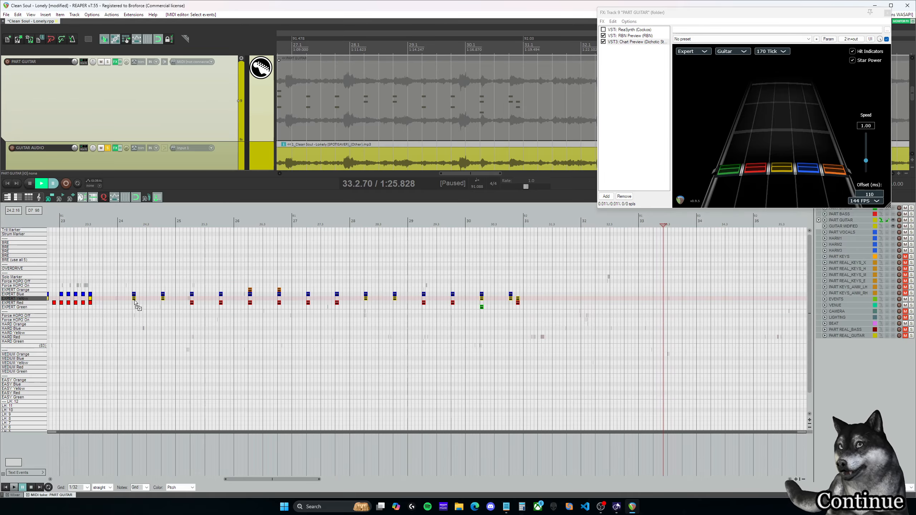
left_click_drag(135, 303, 544, 300)
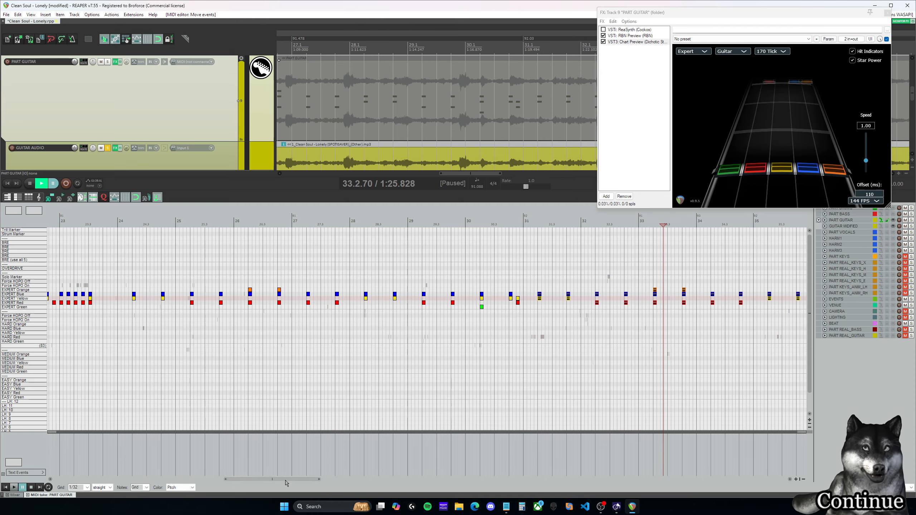
Step: Play the new copy and shift all its chords one measure later to start at 32.2.00
left_click_drag(285, 480, 298, 480)
left_click(409, 277)
key("space")
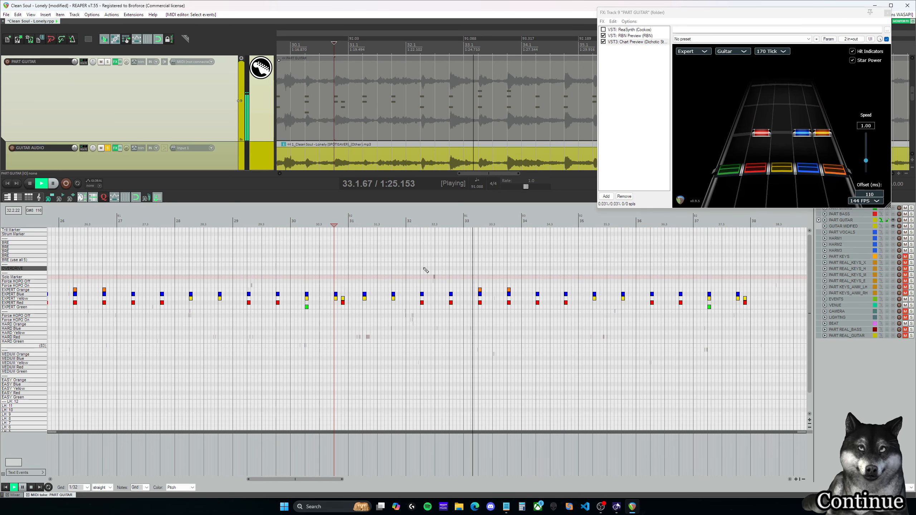
key("space")
left_click_drag(360, 290, 772, 327)
left_click_drag(366, 300, 424, 299)
Step: Play the shifted chords from measure 32 onward to check their timing and pitch against the guitar audio
left_click(412, 275)
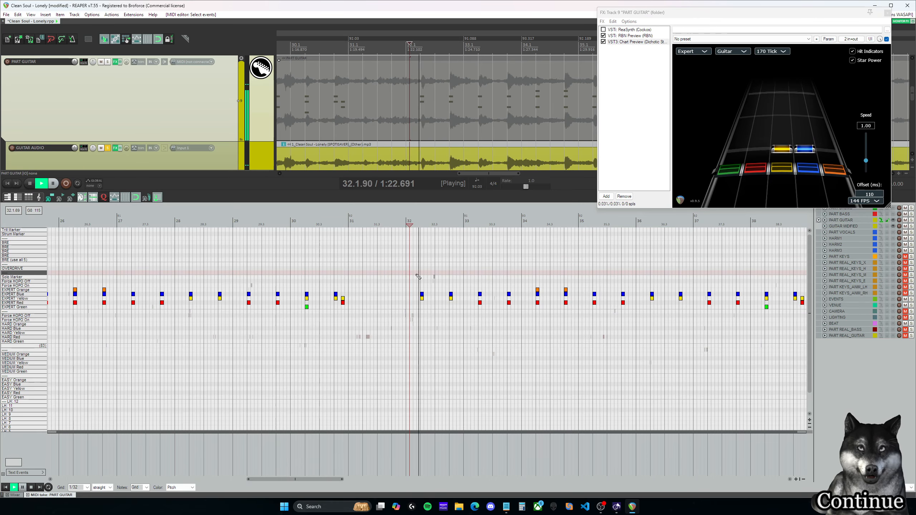
left_click_drag(326, 481, 336, 482)
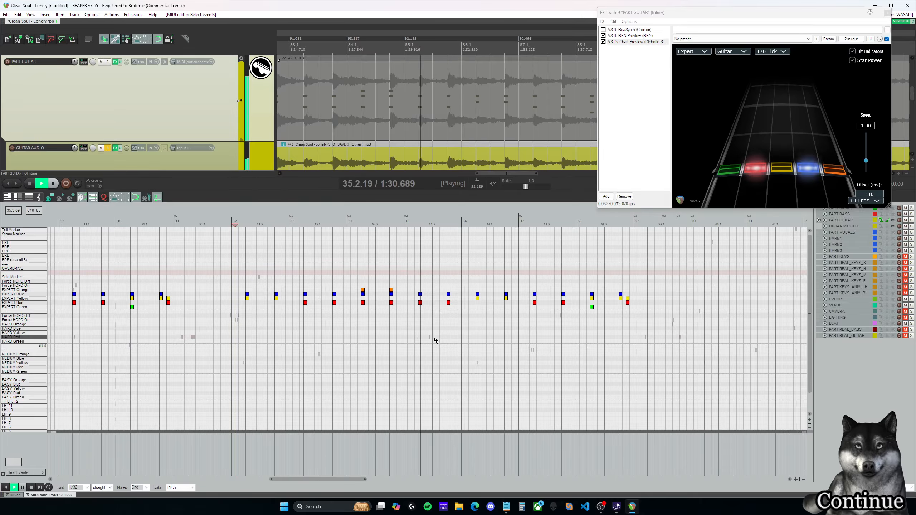
key("ctrl+space")
left_click(301, 220)
key("space")
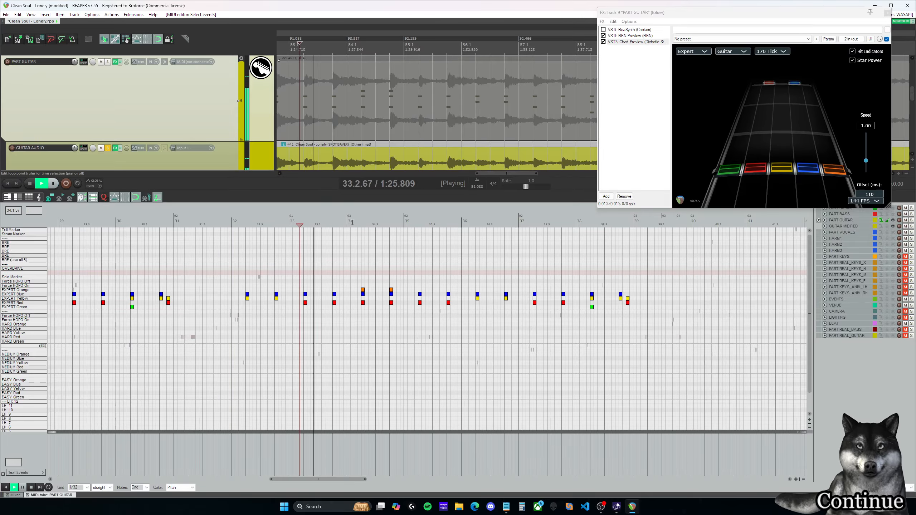
left_click(419, 220)
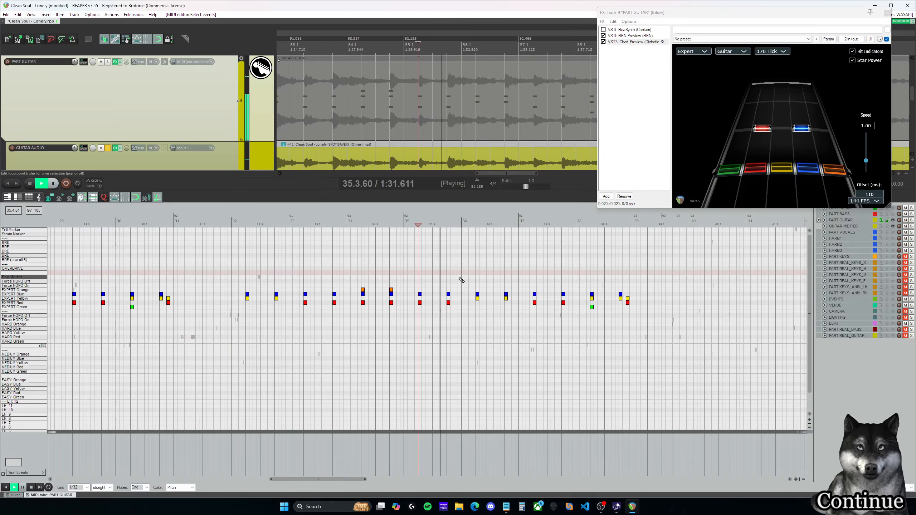
key("space")
Step: Remove the yellow and red notes at 38.4.50 and add an Expert Green note to the chord at 38.4.00
double_click(627, 298)
double_click(627, 302)
double_click(621, 307)
key("space")
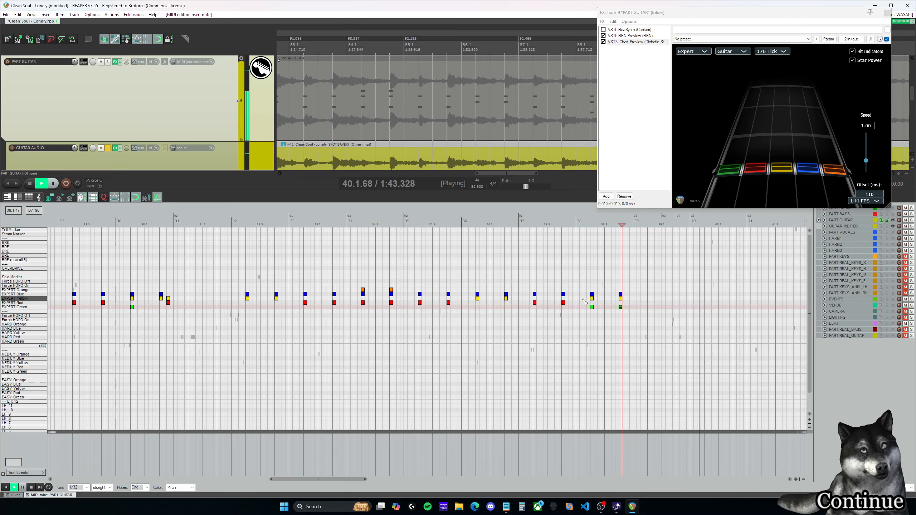
key("space")
Step: Copy the two red-blue Expert chords of measure 37 to start at 39.2.00 and play the section's ending
left_click(530, 223)
key("space")
key("space")
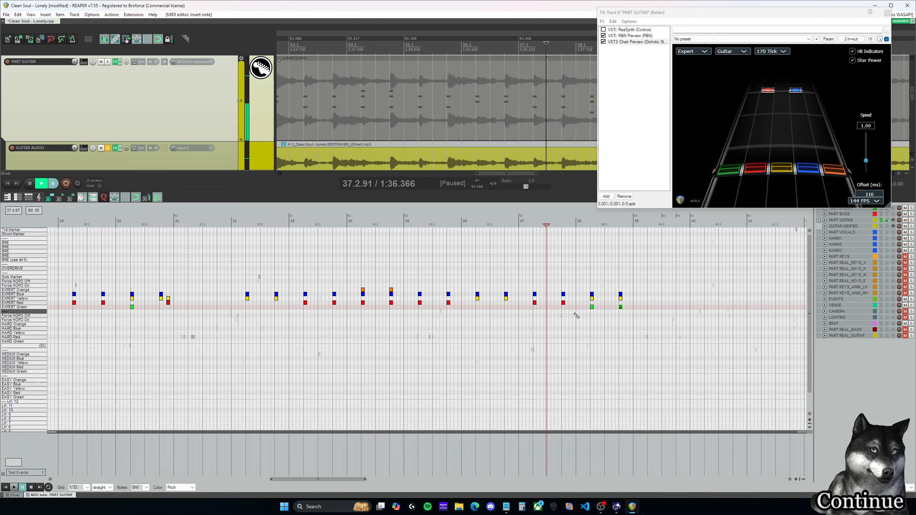
left_click_drag(574, 313, 535, 295)
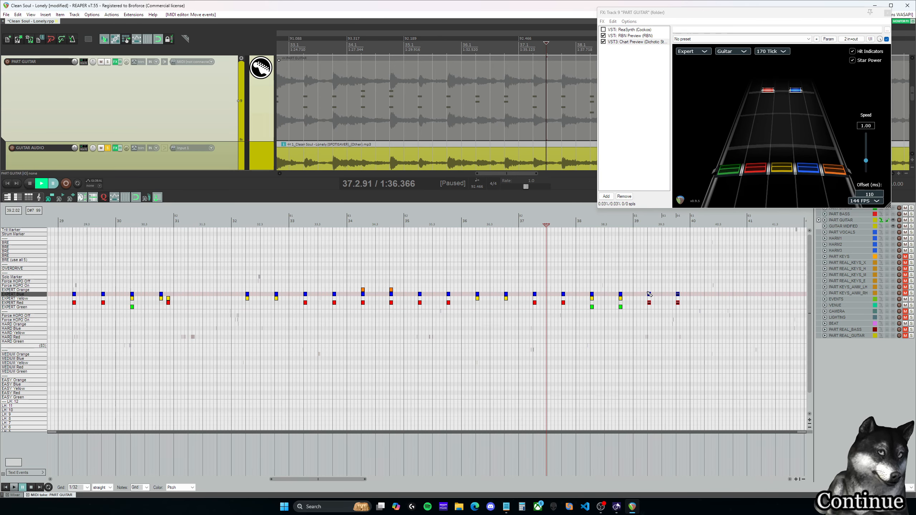
left_click_drag(649, 294, 649, 295)
key("space")
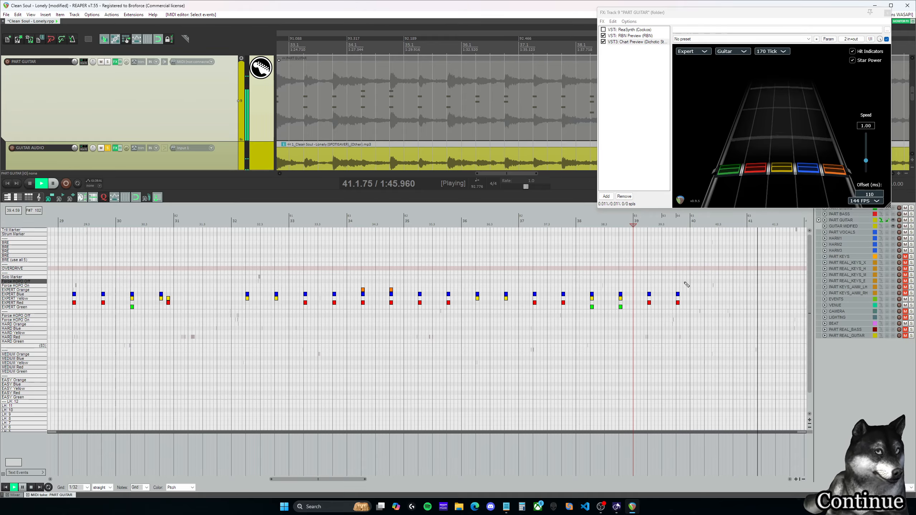
key("space")
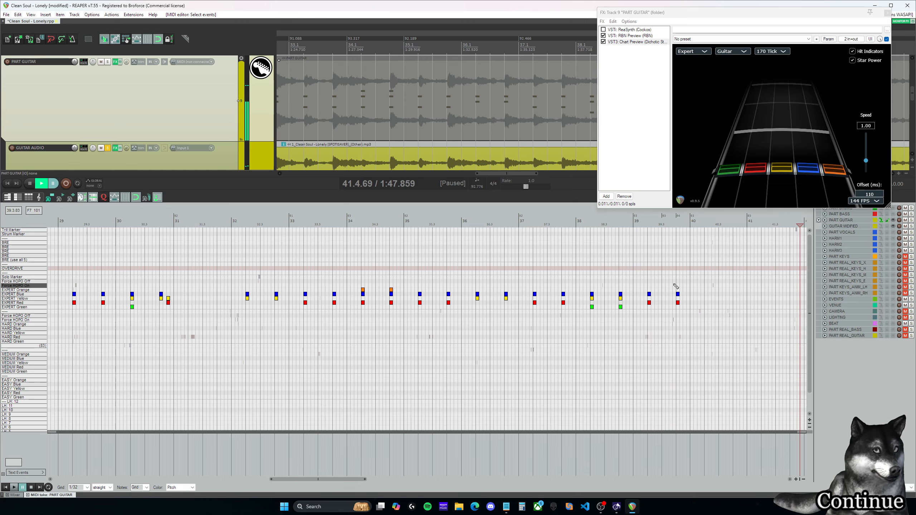
Step: Play the gap in measure 31 and insert a yellow-blue Expert chord at 31.2.00
left_click_drag(335, 479, 327, 478)
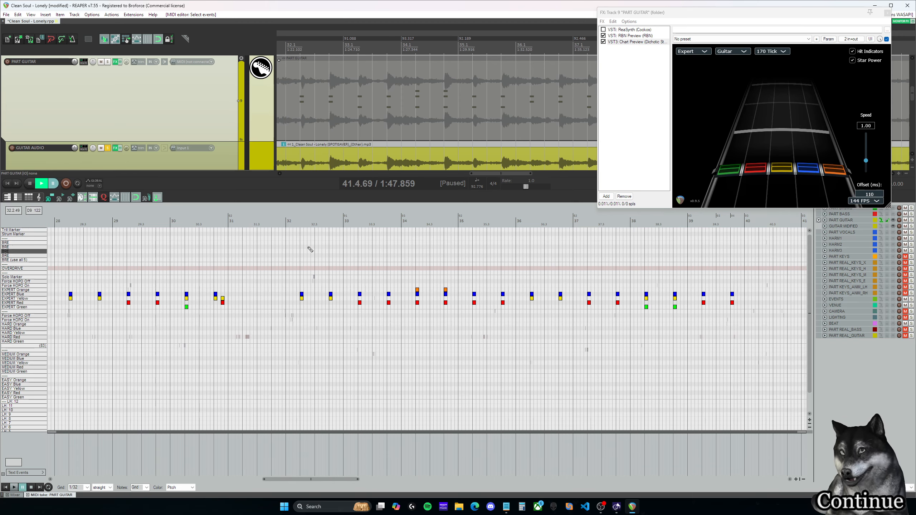
left_click(234, 223)
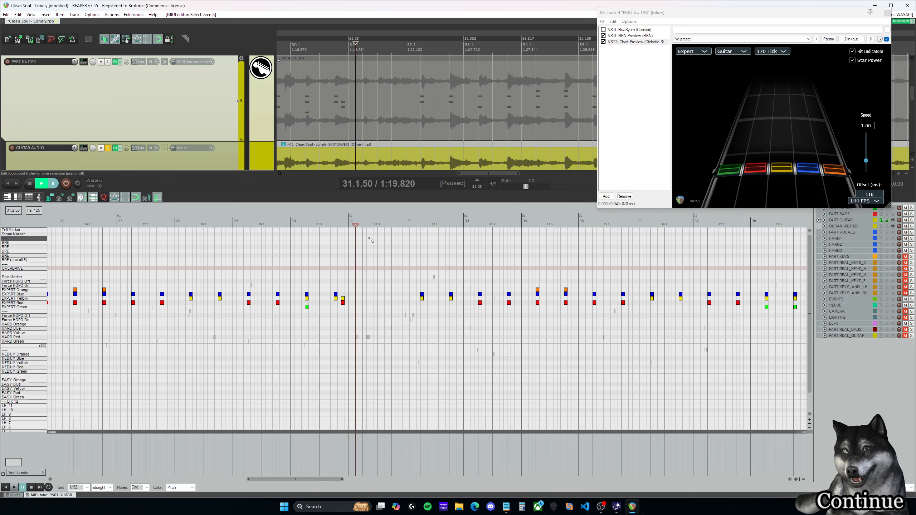
key("space")
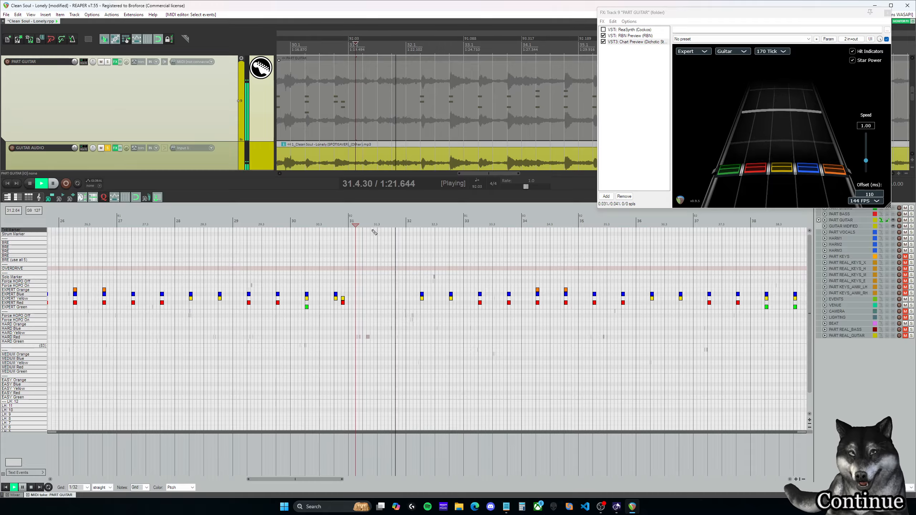
key("space")
left_click(363, 224)
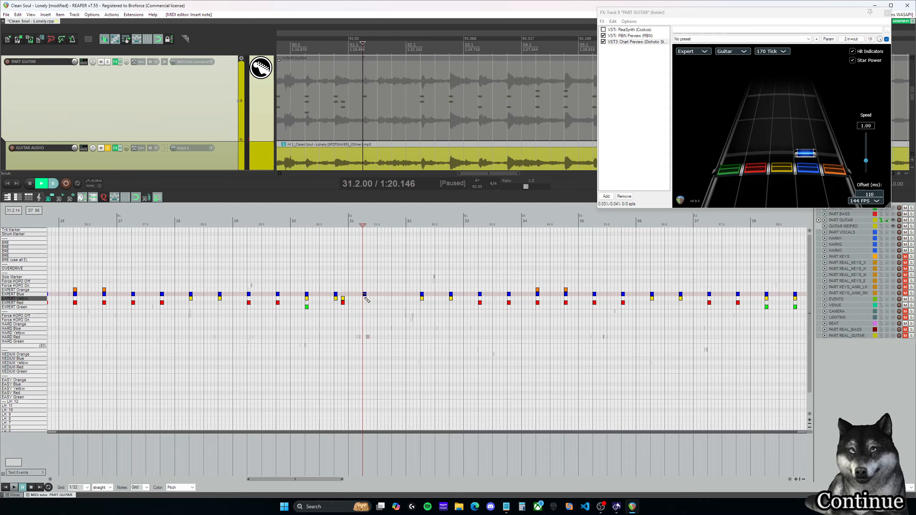
left_click(368, 299)
Step: Play the end of measure 30 through measure 31 and compare it with measure 33 in the guitar audio
left_click(346, 283)
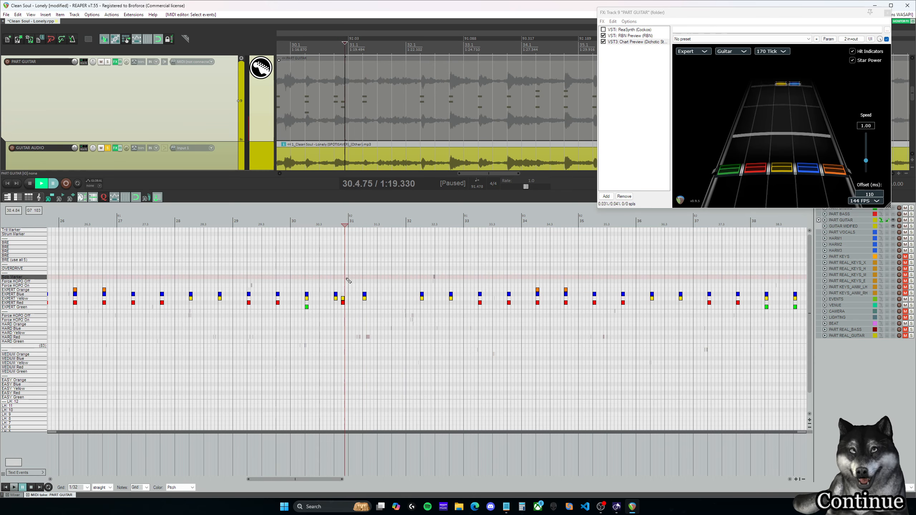
key("space")
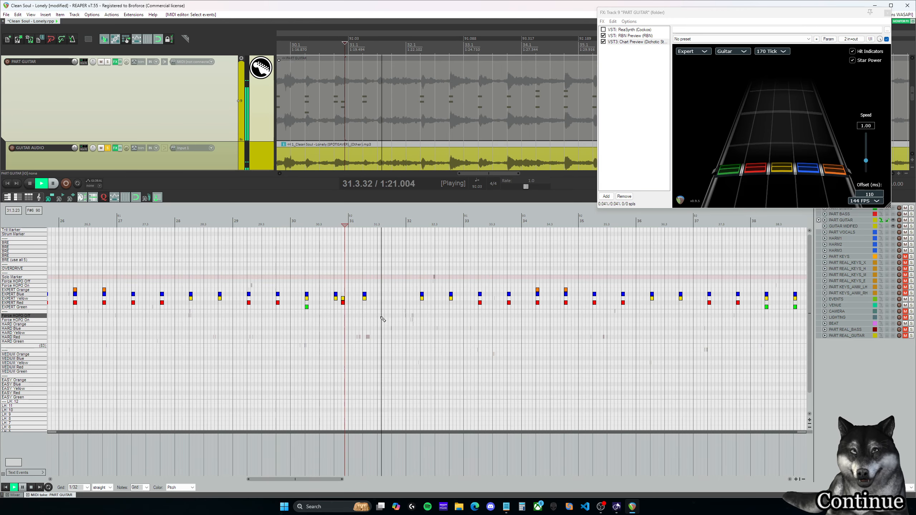
key("space")
left_click(334, 282)
key("space")
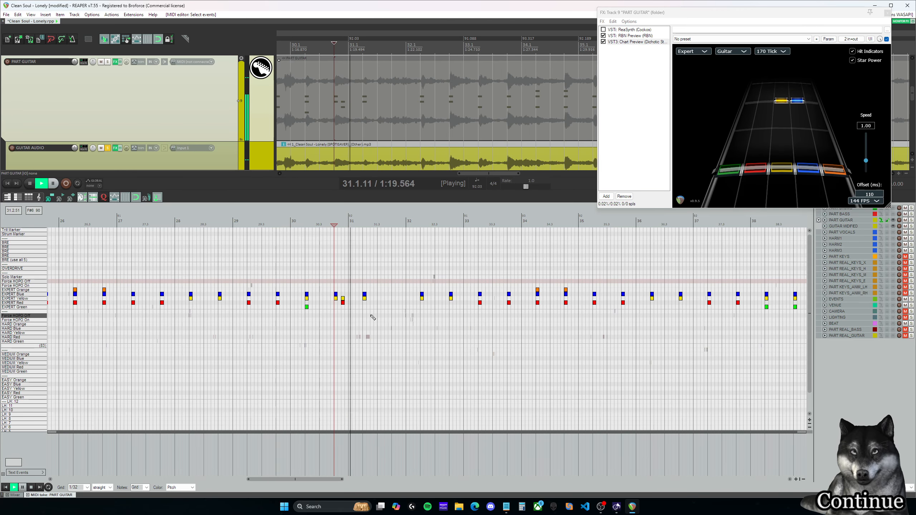
key("space")
left_click(471, 280)
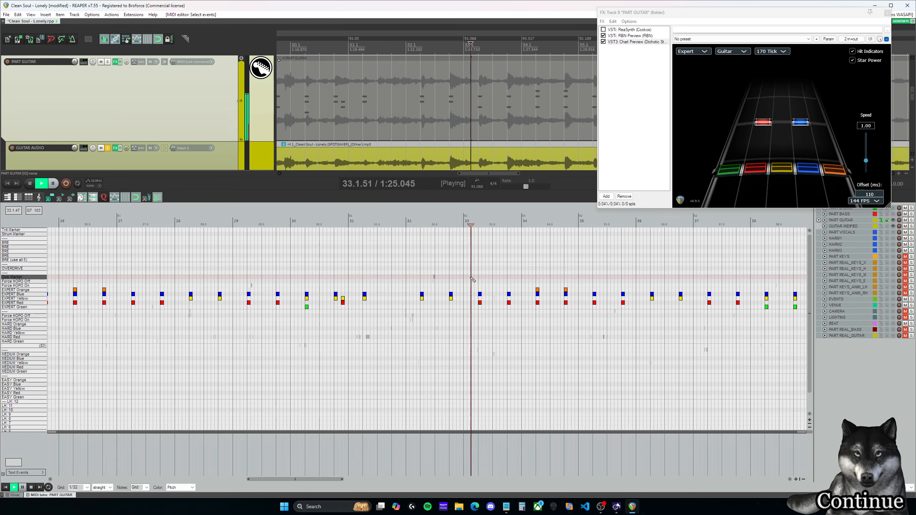
key("space")
key("space")
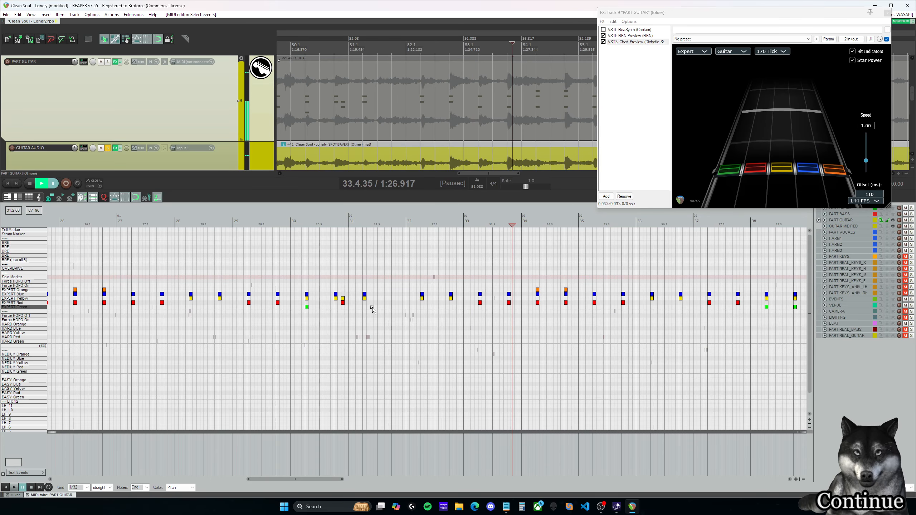
Step: Move the yellow note at 31.2.00 to Expert Red and copy the resulting red-blue chord to 31.4.00
left_click_drag(365, 301, 365, 303)
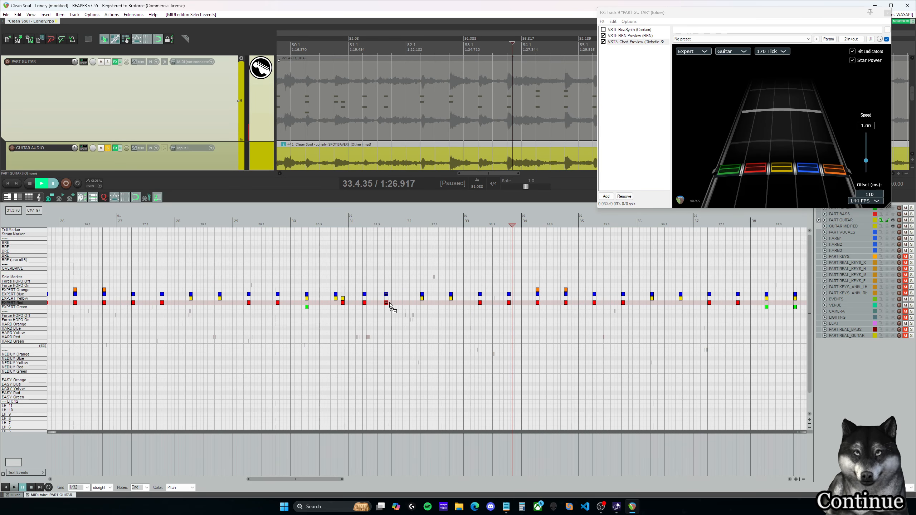
Step: Unsolo the GUITAR AUDIO track and play the chart from measure 12 into measure 25 at a lower system volume
left_click_drag(315, 479, 197, 467)
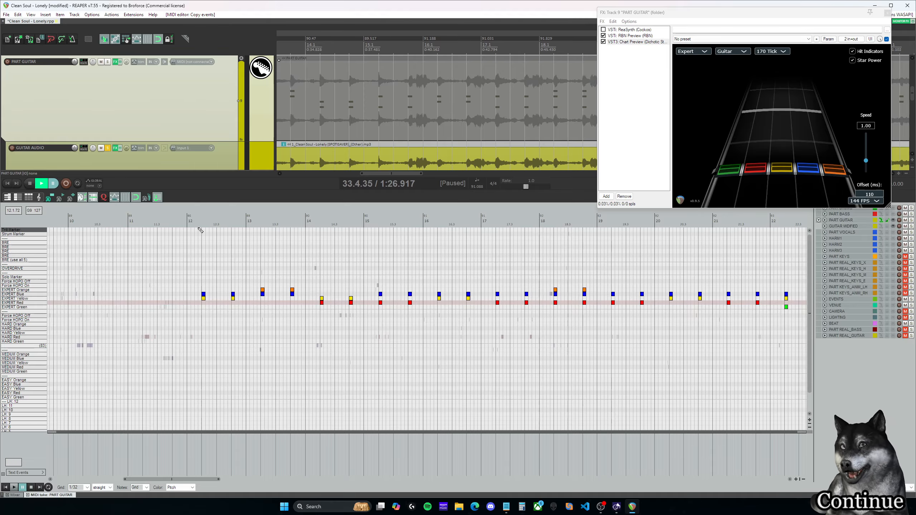
left_click(109, 148)
key("space")
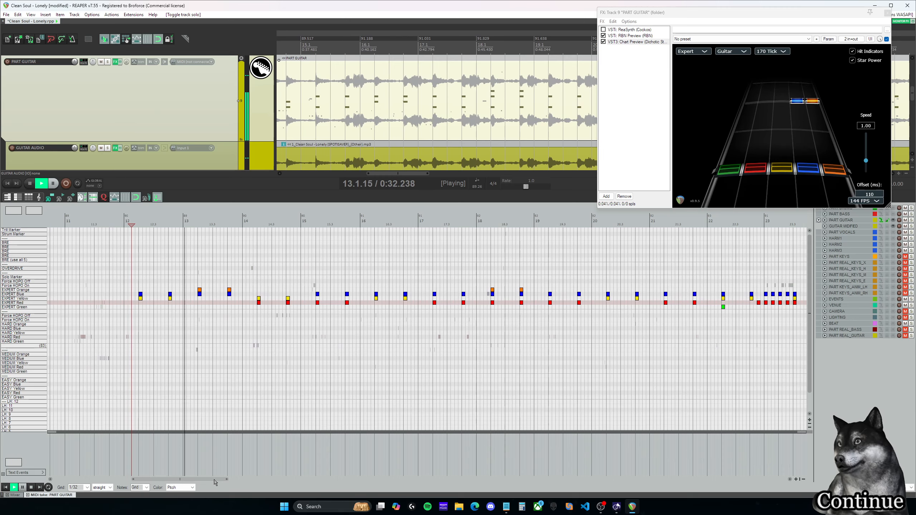
key("XF86AudioLowerVolume")
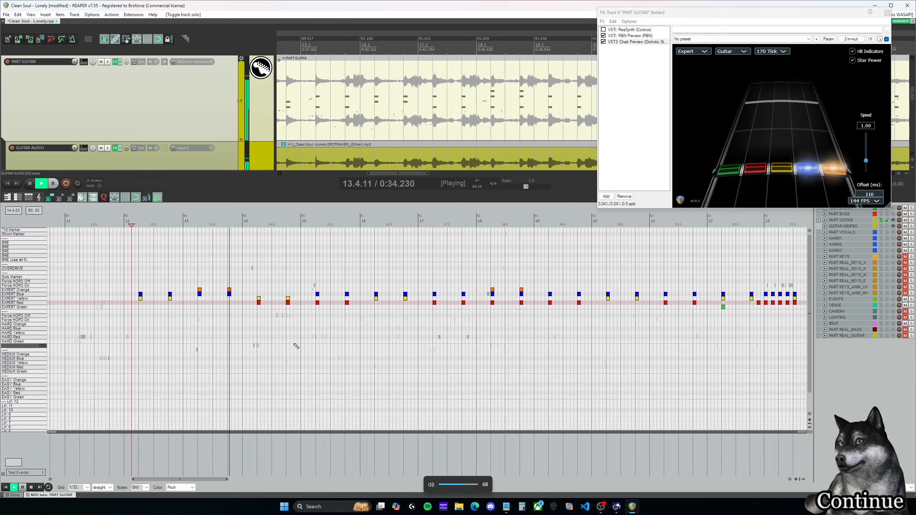
left_click_drag(218, 480, 227, 481)
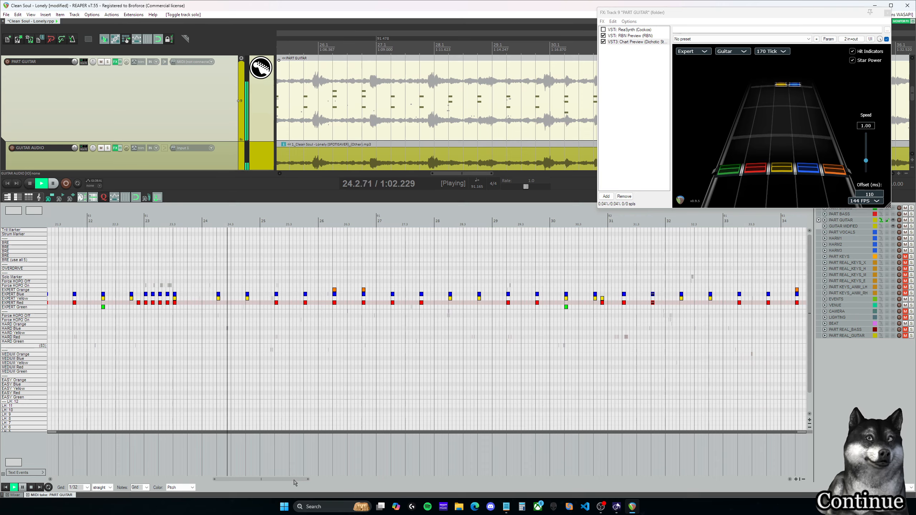
left_click_drag(298, 483, 317, 480)
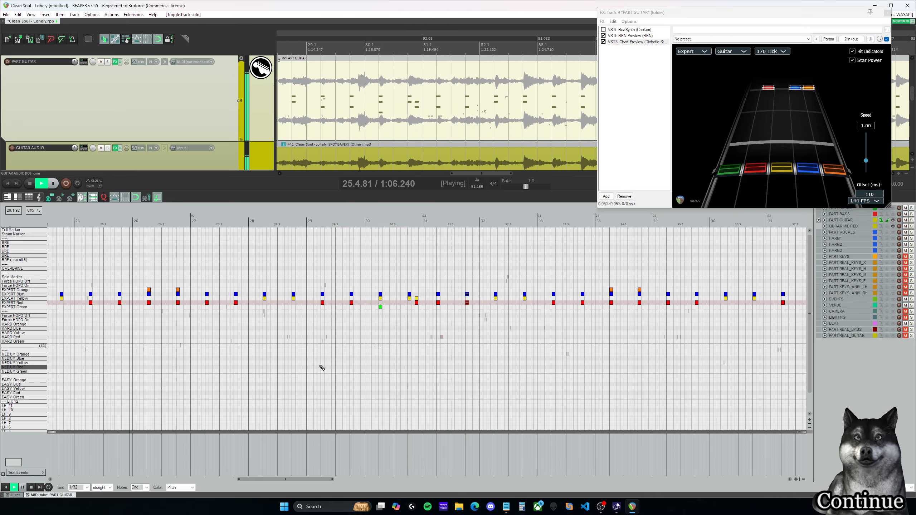
Step: Remove the orange notes at 26.2.00 and 26.4.00 and shift both remaining chords down one lane to yellow-green
key("space")
double_click(149, 290)
double_click(178, 290)
left_click_drag(185, 286, 143, 306)
left_click_drag(149, 294, 148, 298)
key("space")
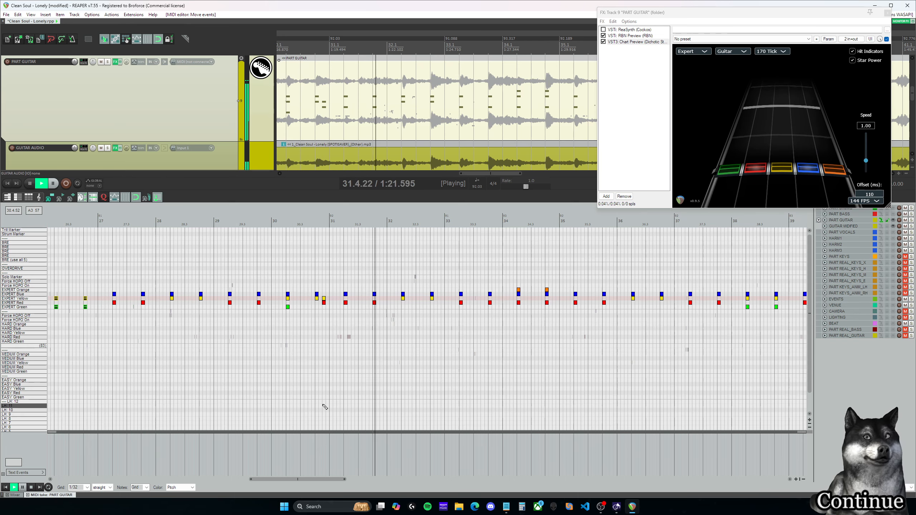
Step: Replay the middle of measure 31 and insert a yellow-blue Expert chord at 31.3.00
key("space")
left_click(340, 223)
key("space")
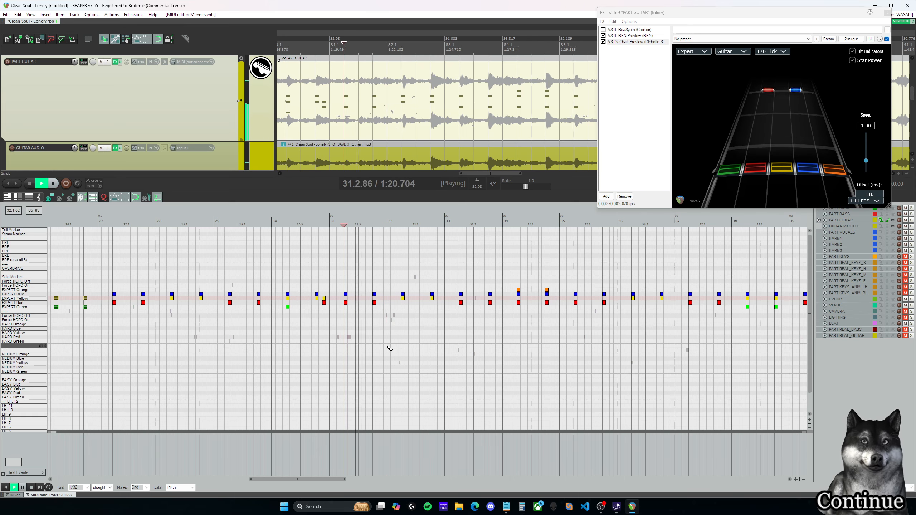
key("space")
left_click(361, 295)
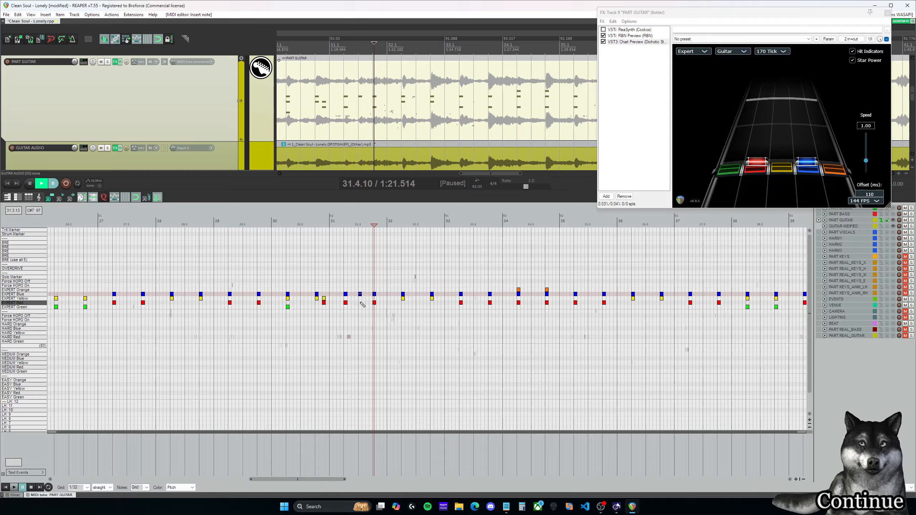
left_click(360, 299)
Step: Play the chart from measure 31 through the end of the charted notes and on to measure 44
left_click(340, 224)
key("space")
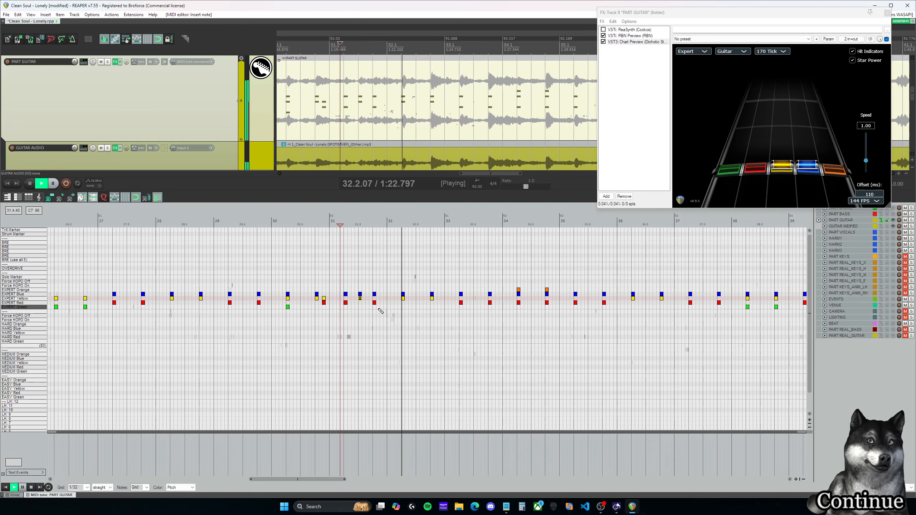
left_click_drag(316, 480, 348, 478)
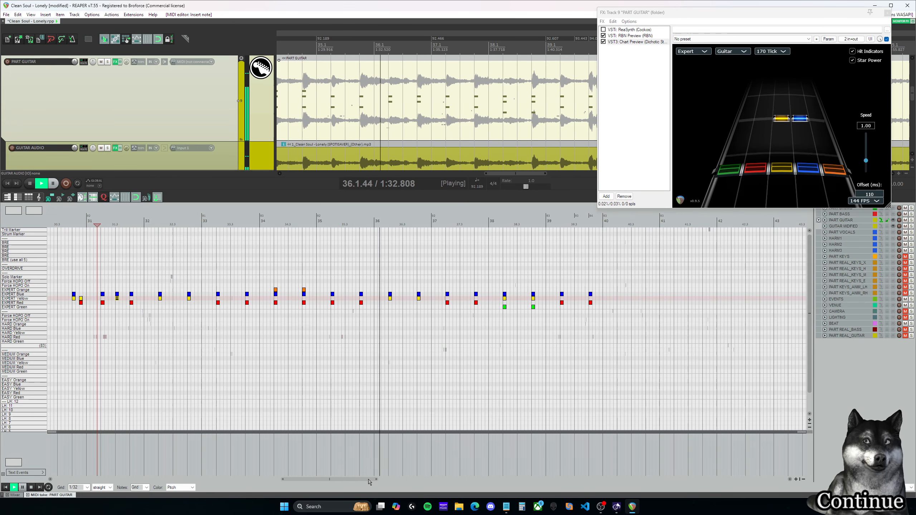
left_click_drag(369, 482, 387, 481)
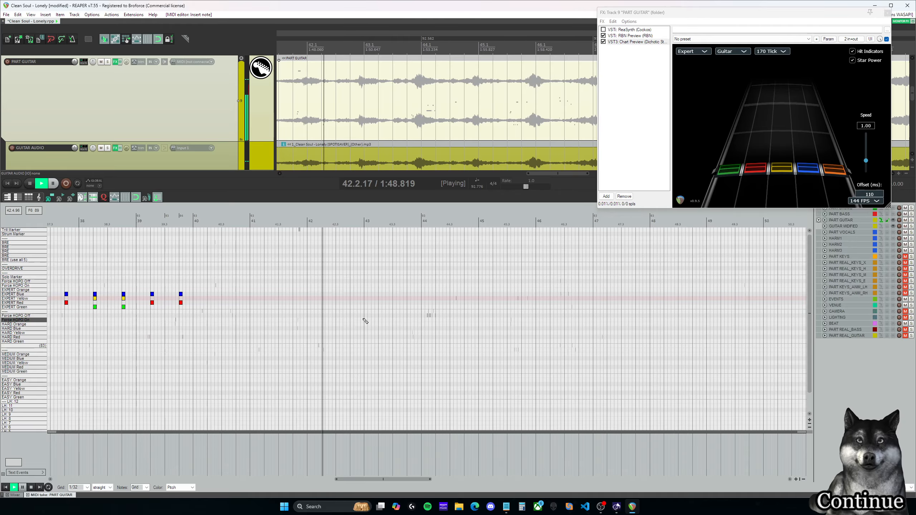
key("ctrl+space")
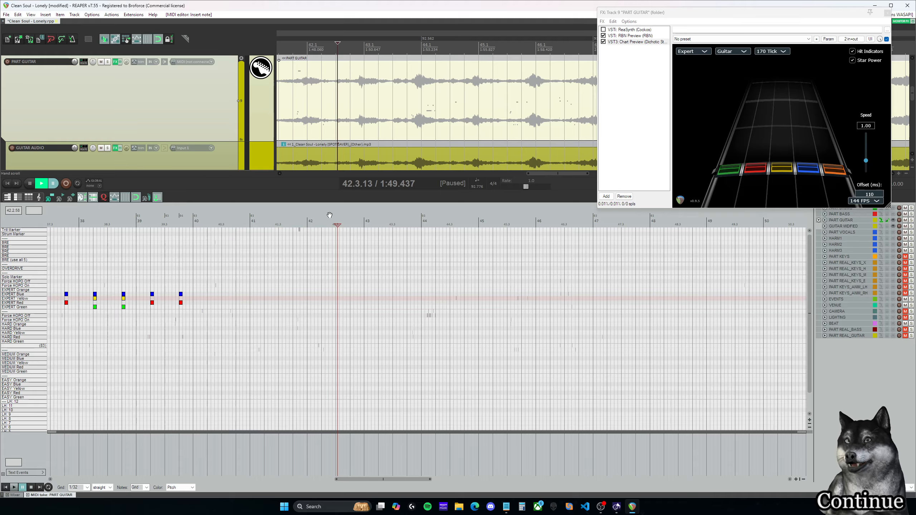
key("ctrl+space")
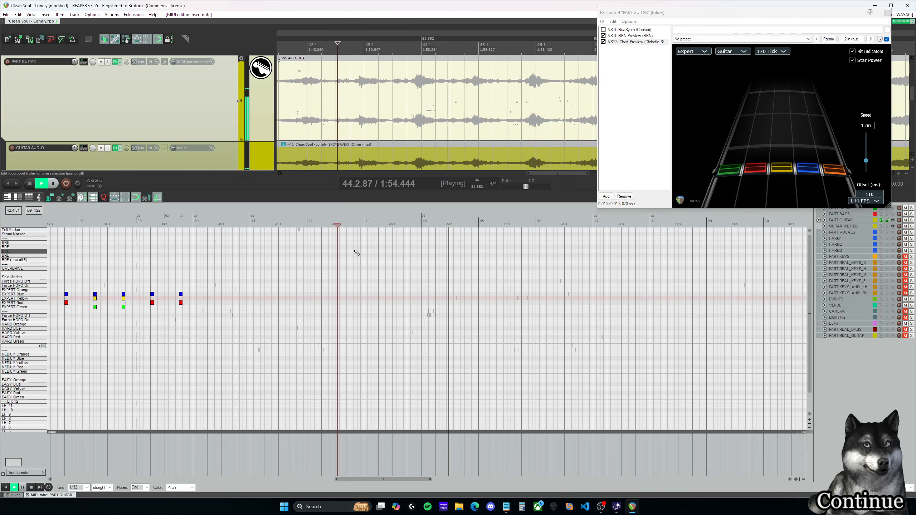
key("ctrl+space")
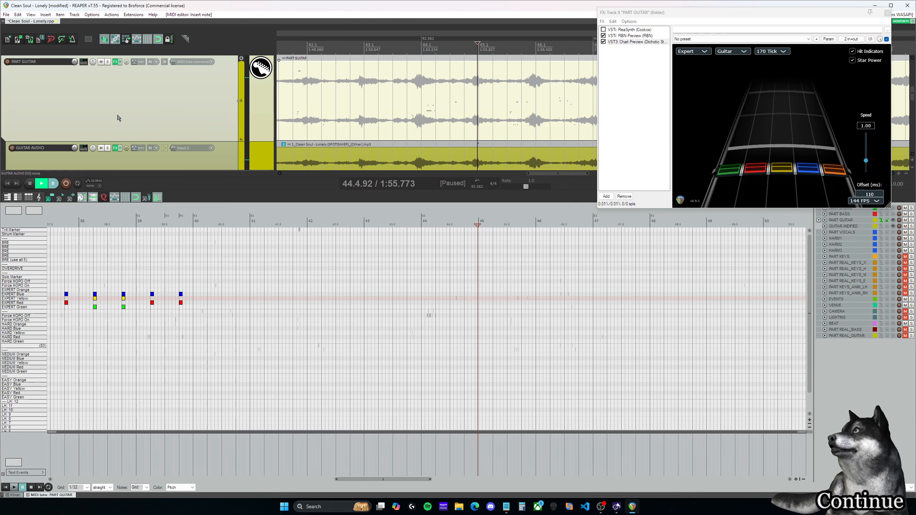
Step: Solo the GUITAR AUDIO track and listen to the uncharted stretch from measure 40 to measure 47
left_click(108, 148)
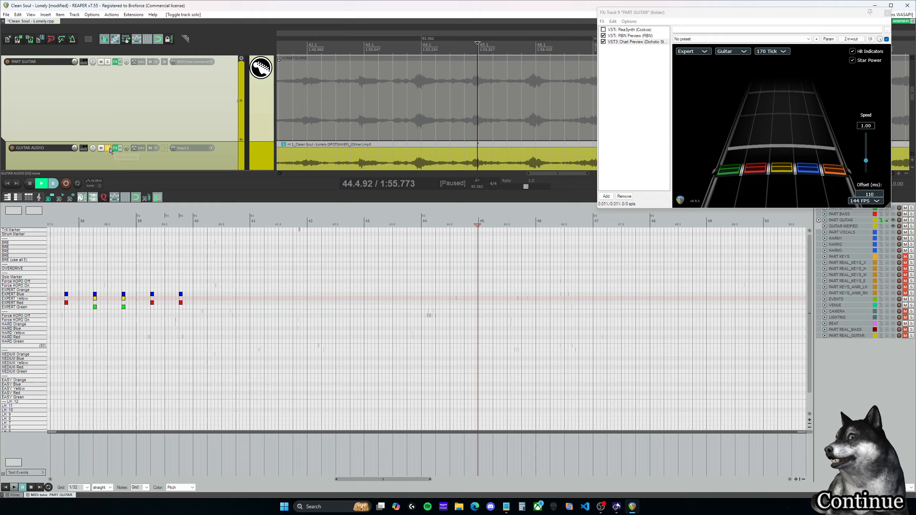
left_click(196, 225)
key("space")
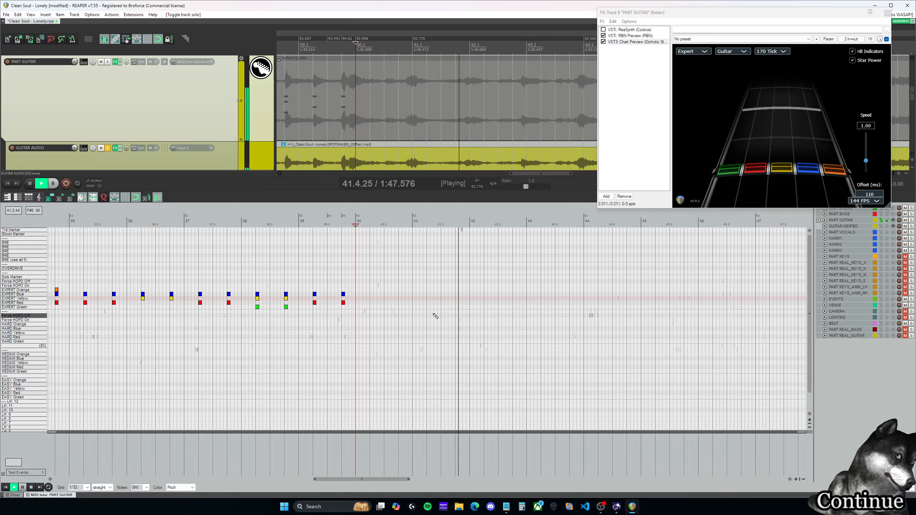
left_click_drag(384, 480, 424, 482)
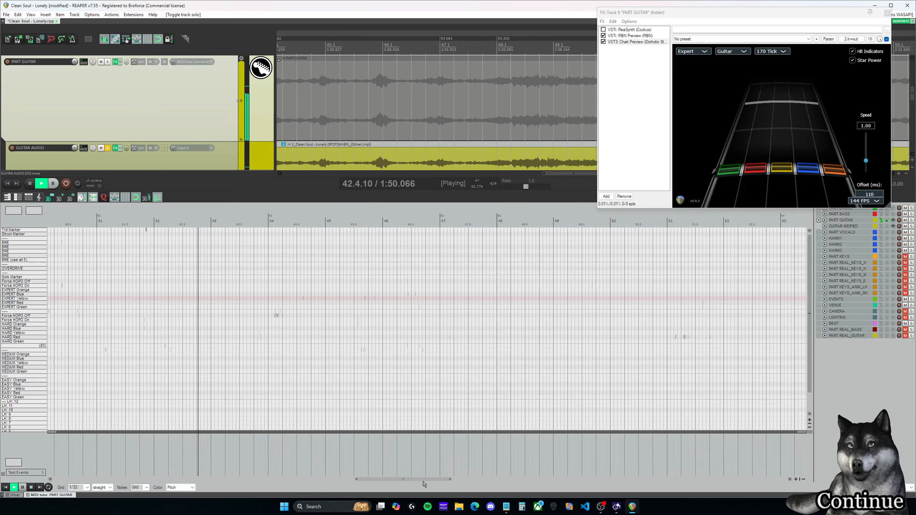
left_click(358, 225)
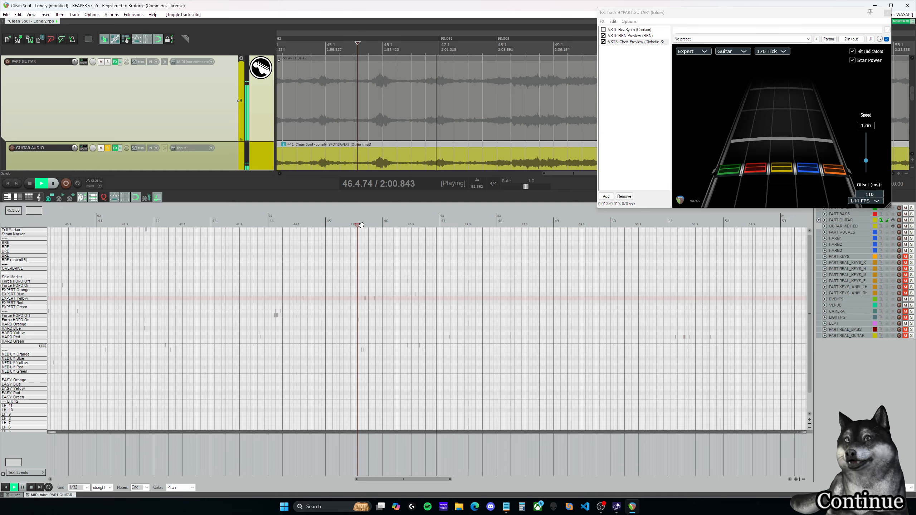
key("ctrl+space")
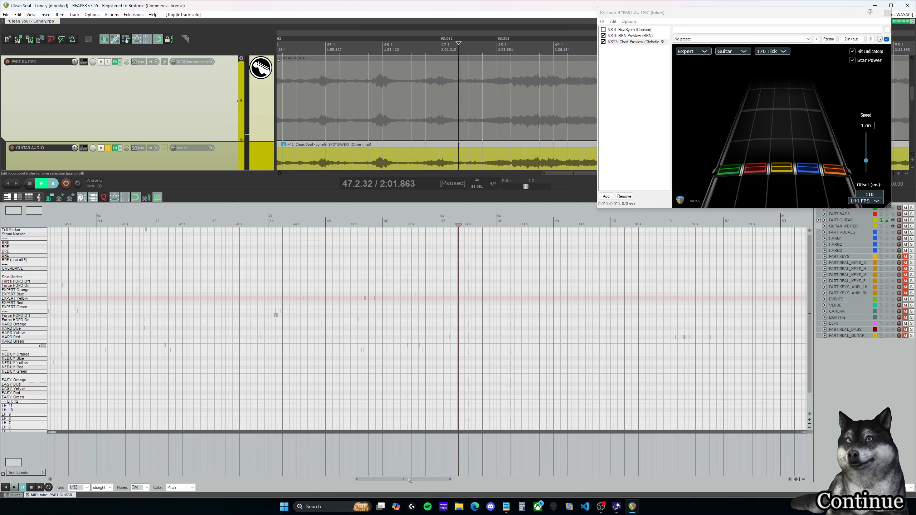
Step: Listen to the soloed guitar from 50.1.00 and again from measure 48 to locate where it enters
left_click_drag(410, 480, 474, 480)
scroll(434, 379, "down", 2)
left_click(430, 226)
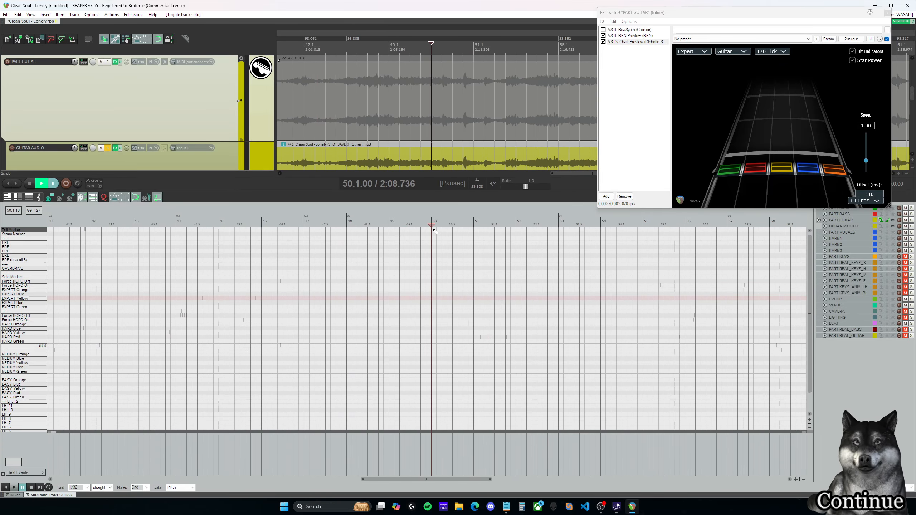
left_click(403, 226)
left_click(431, 226)
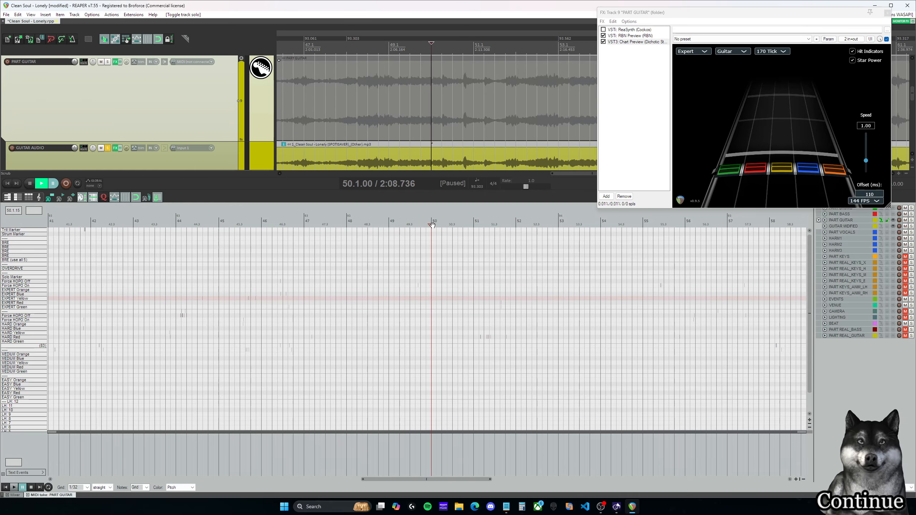
key("space")
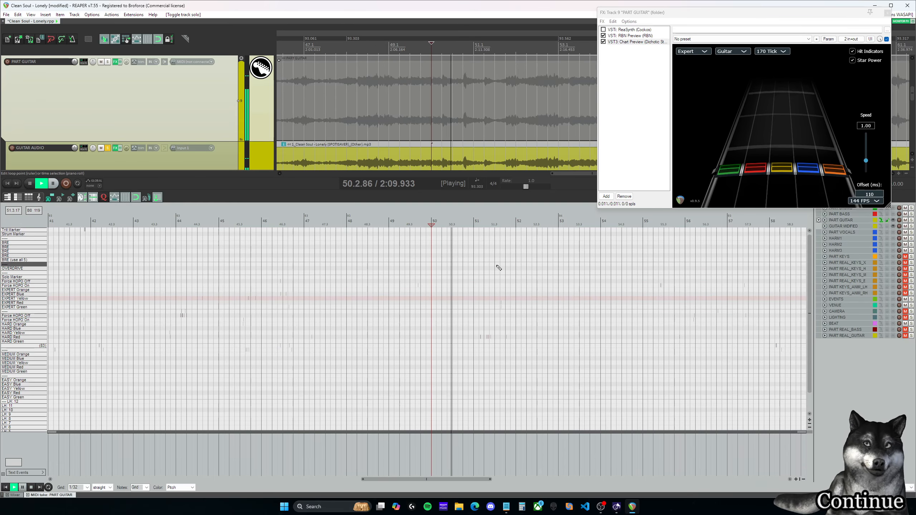
key("space")
left_click(432, 221)
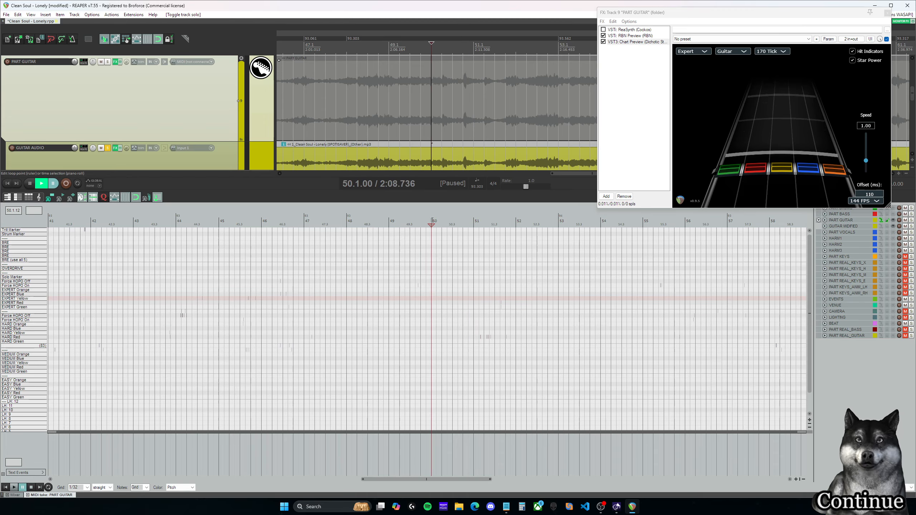
left_click(352, 222)
key("space")
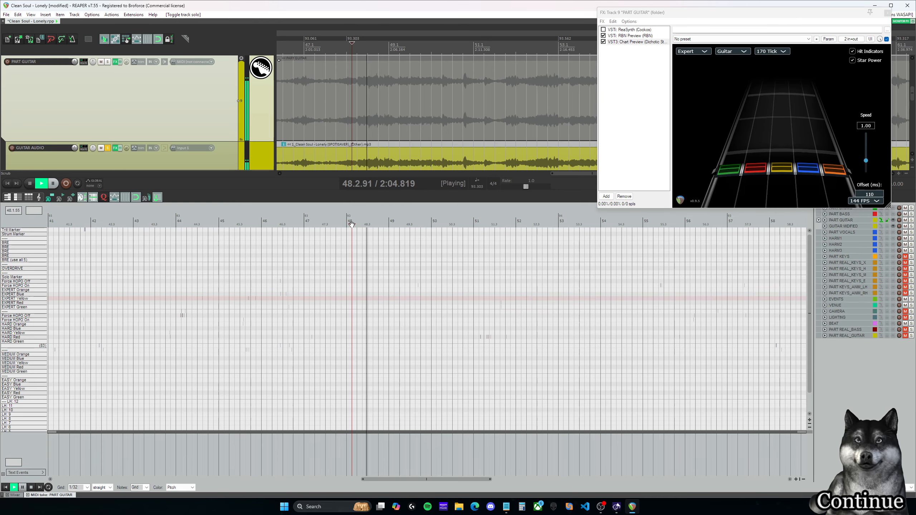
key("space")
Step: Unsolo the GUITAR AUDIO track and play the full mix from just before measure 47 into measure 50
left_click(107, 148)
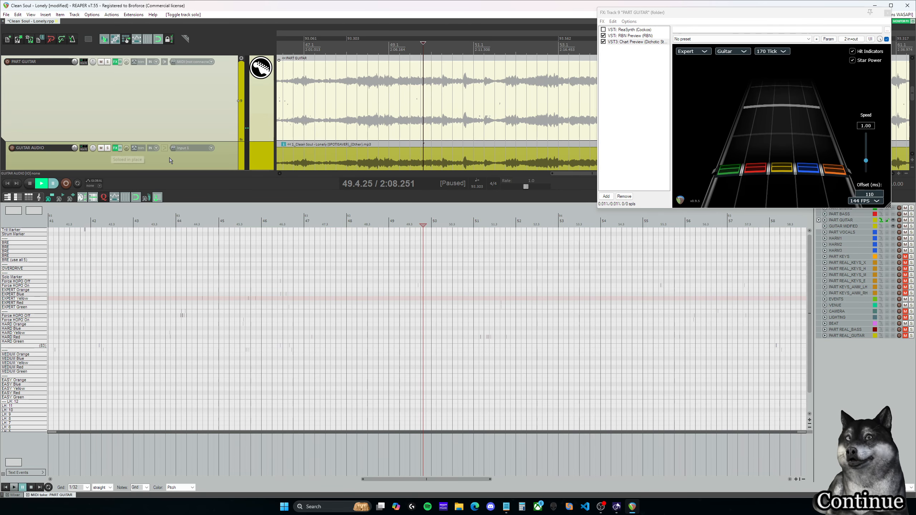
left_click_drag(311, 224, 298, 224)
key("space")
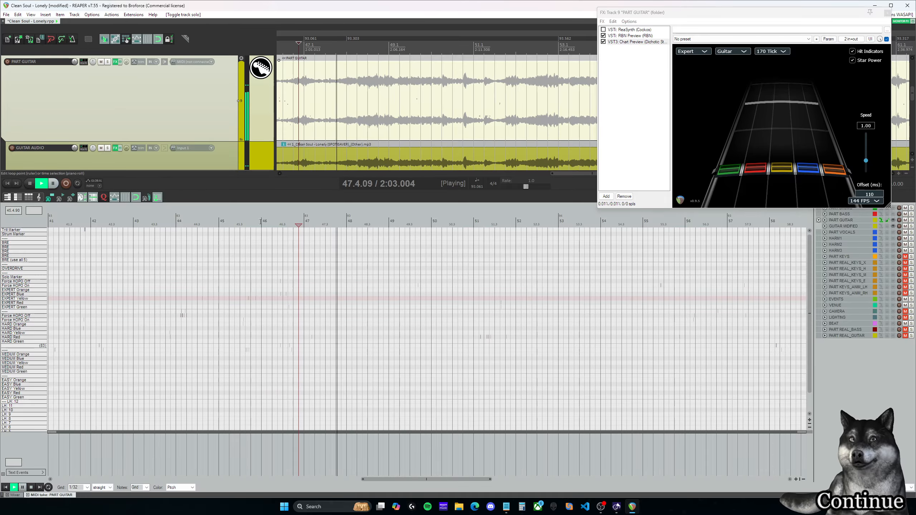
key("space")
Step: Play the guitar entry at 48.2.00, insert a red-blue Expert chord there, and play it back
left_click(356, 224)
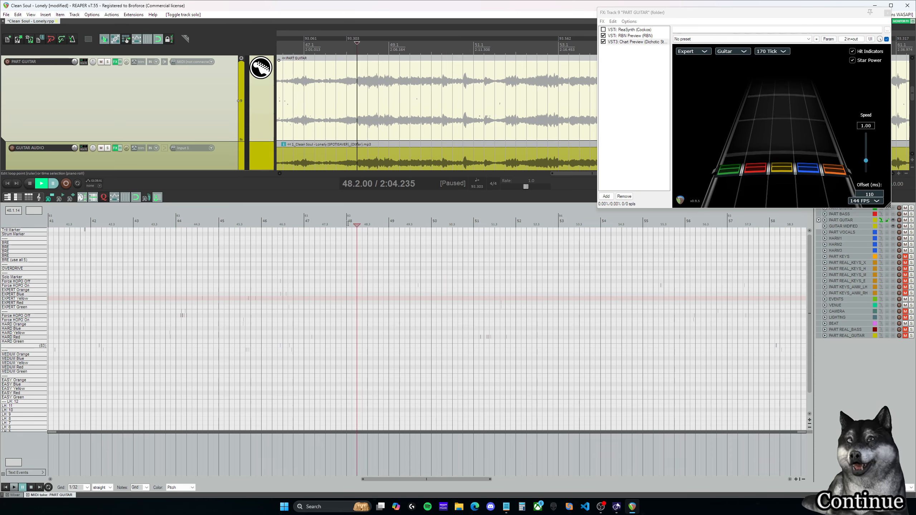
key("space")
key("space")
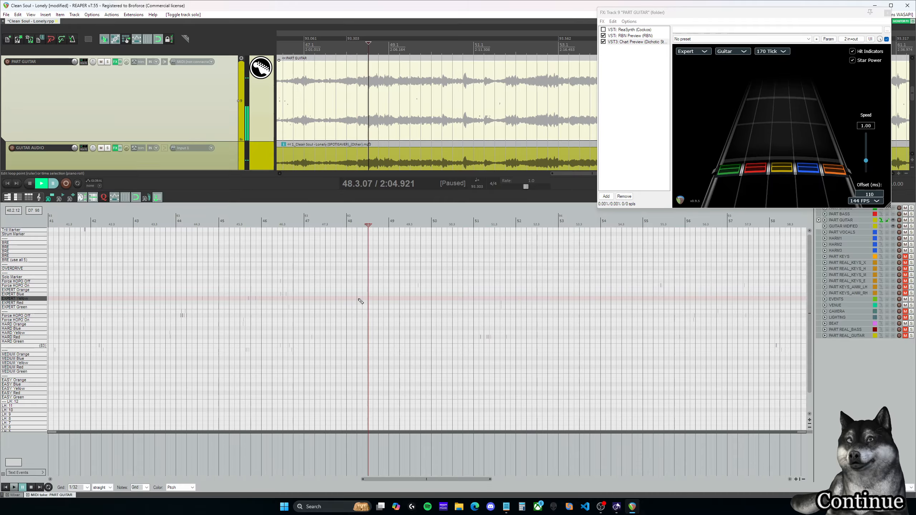
left_click(360, 294)
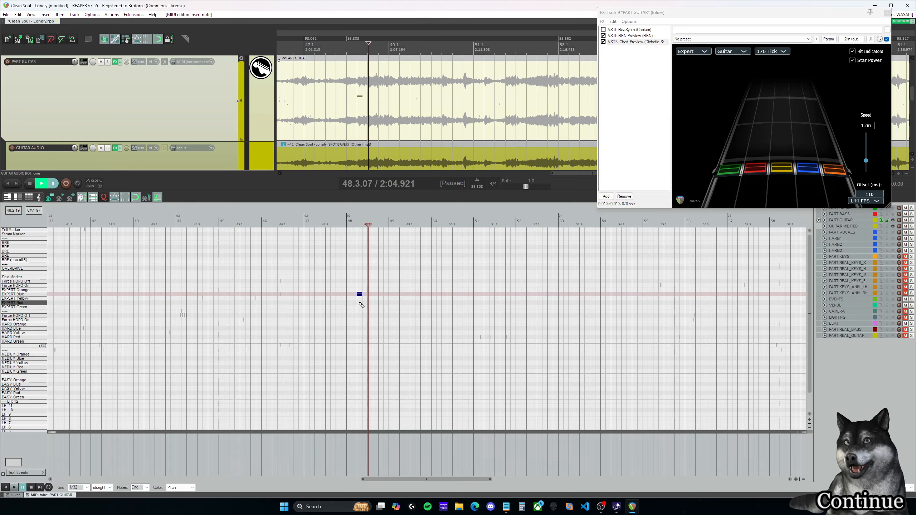
left_click(360, 304)
left_click(341, 222)
key("space")
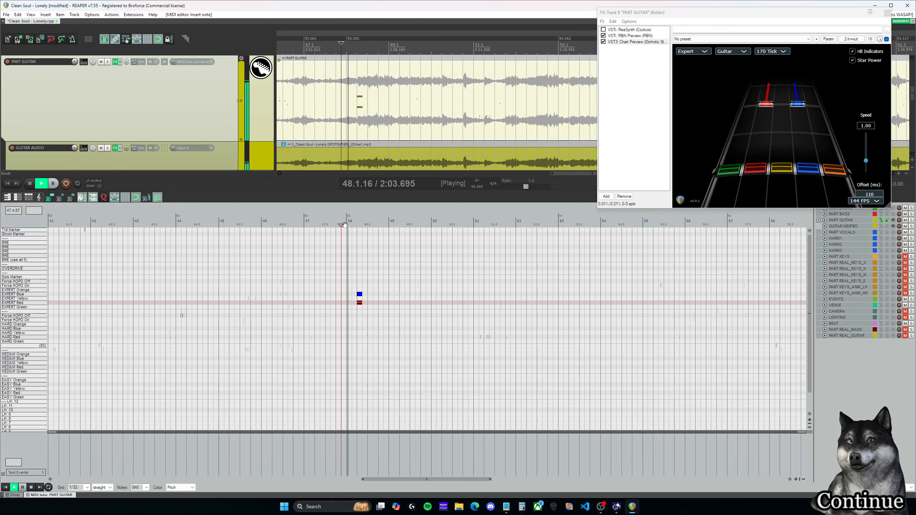
key("ctrl+space")
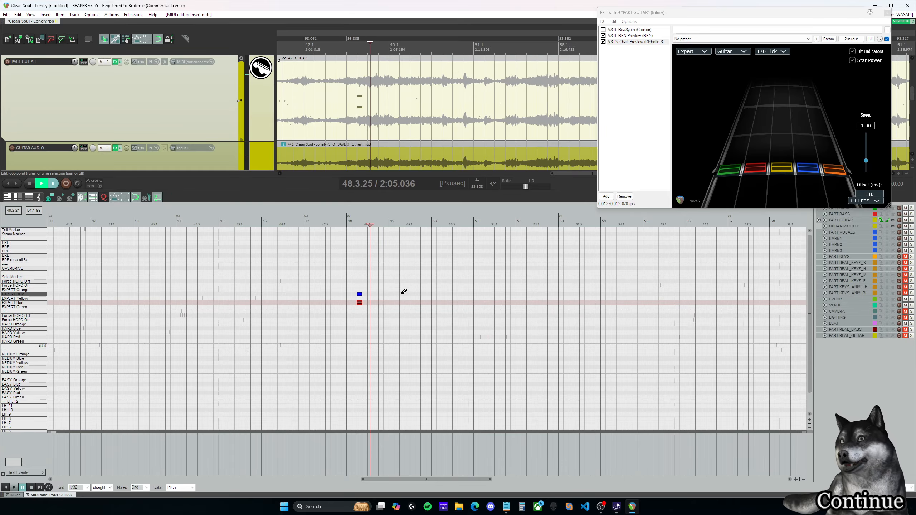
Step: Play from measure 47 into the red-blue chord at 48.2.00 to check its timing
scroll(404, 291, "up", 3)
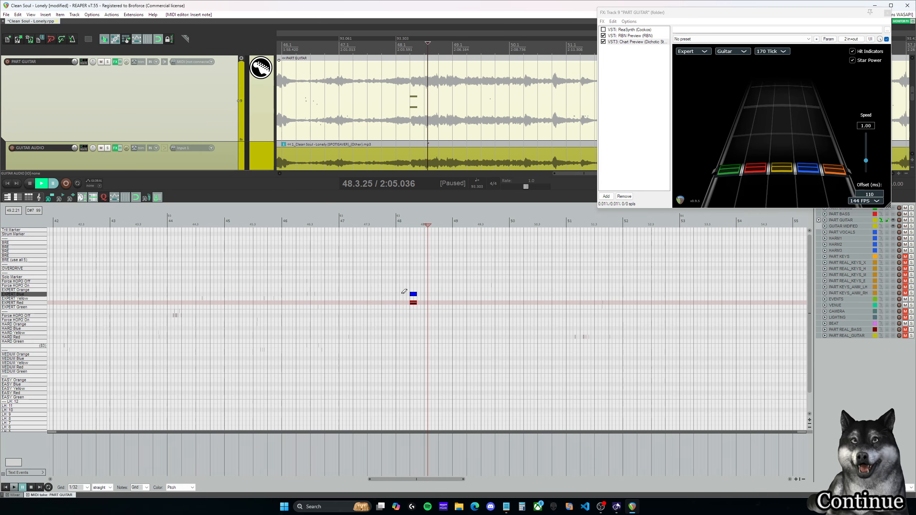
scroll(404, 291, "down", 3)
left_click(420, 223)
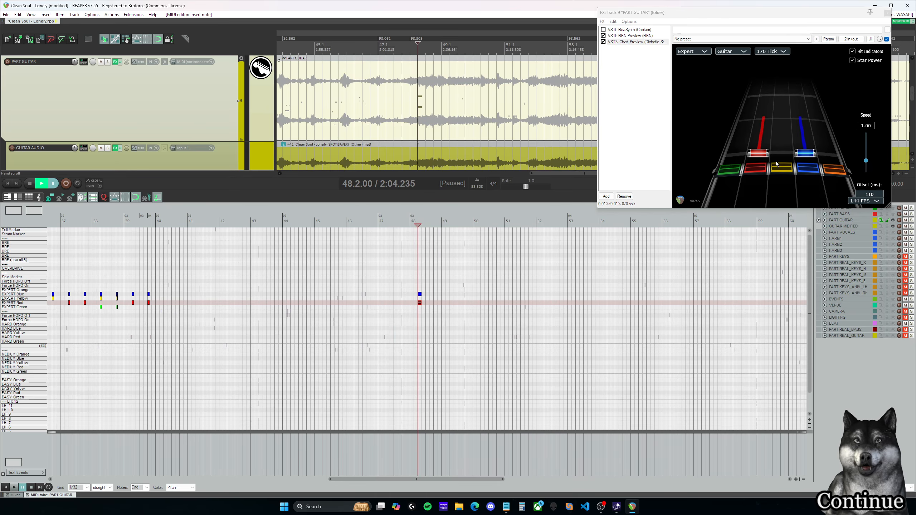
scroll(417, 294, "up", 3)
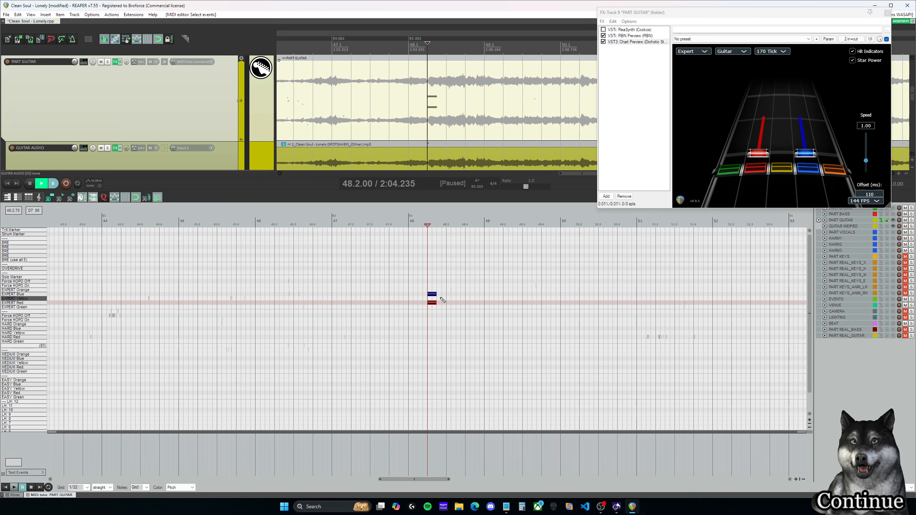
left_click_drag(407, 479, 398, 480)
left_click(450, 223)
key("space")
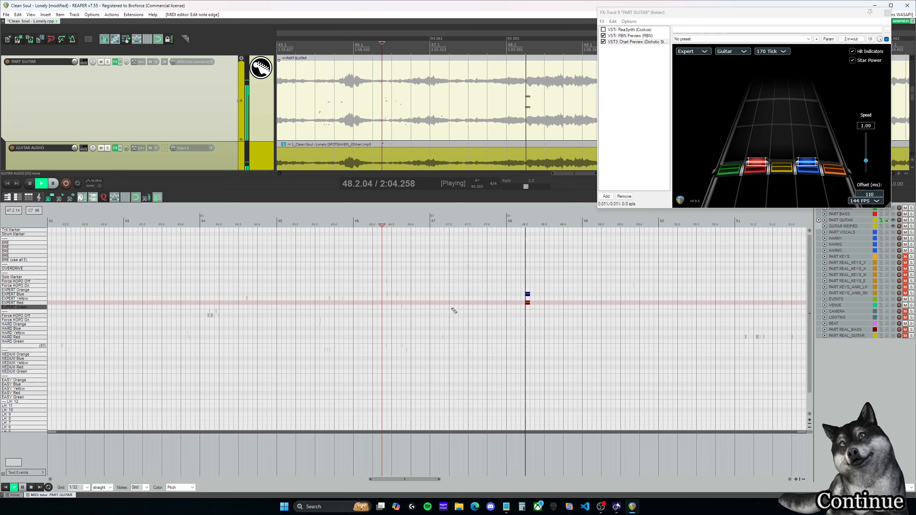
key("space")
Step: Play the uncharted stretch from 40.1.00 into measure 43, and replay its beginning up to the end of measure 40
left_click_drag(414, 479, 378, 482)
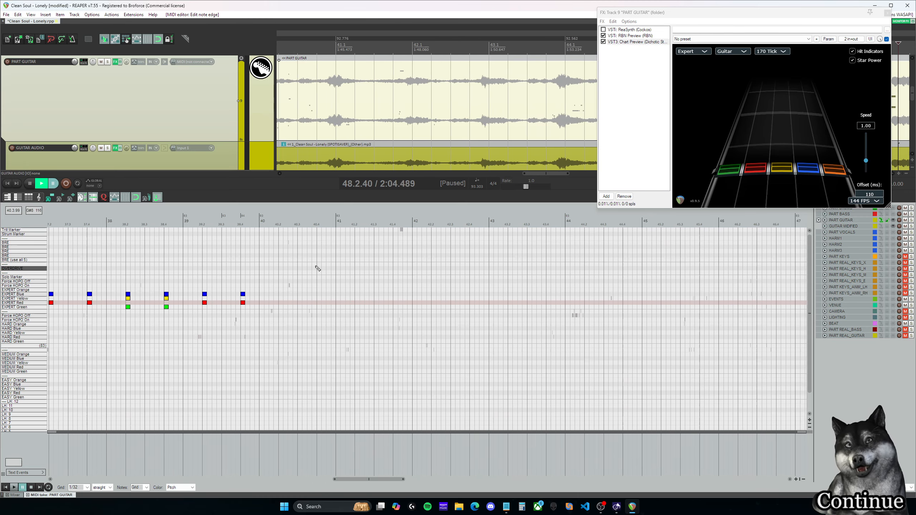
left_click(261, 224)
key("space")
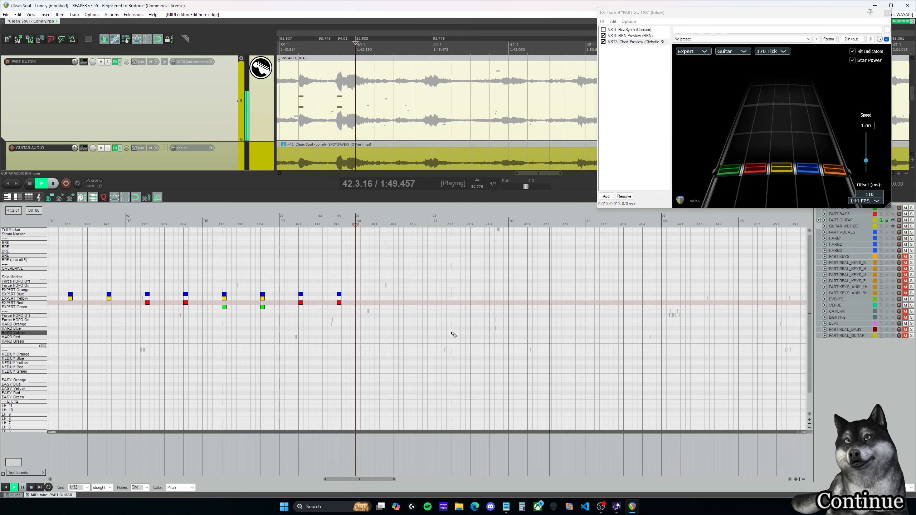
key("ctrl+space")
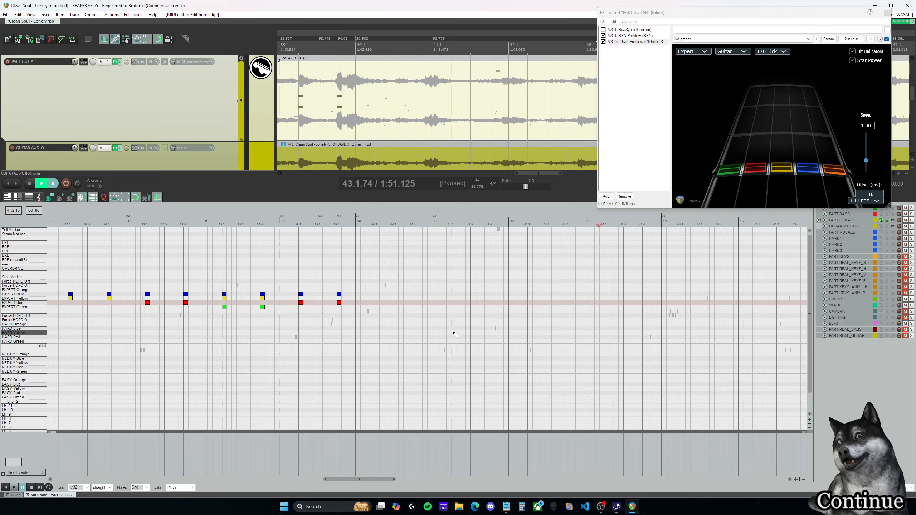
left_click(356, 225)
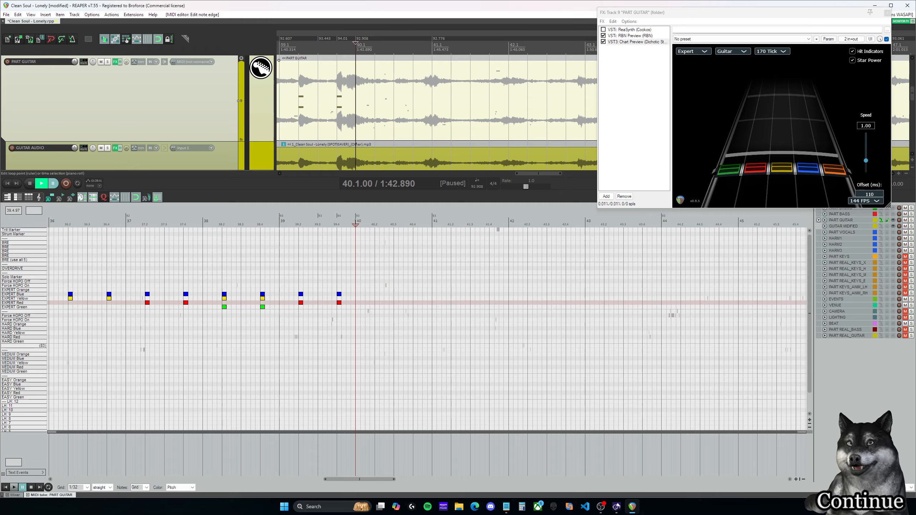
key("space")
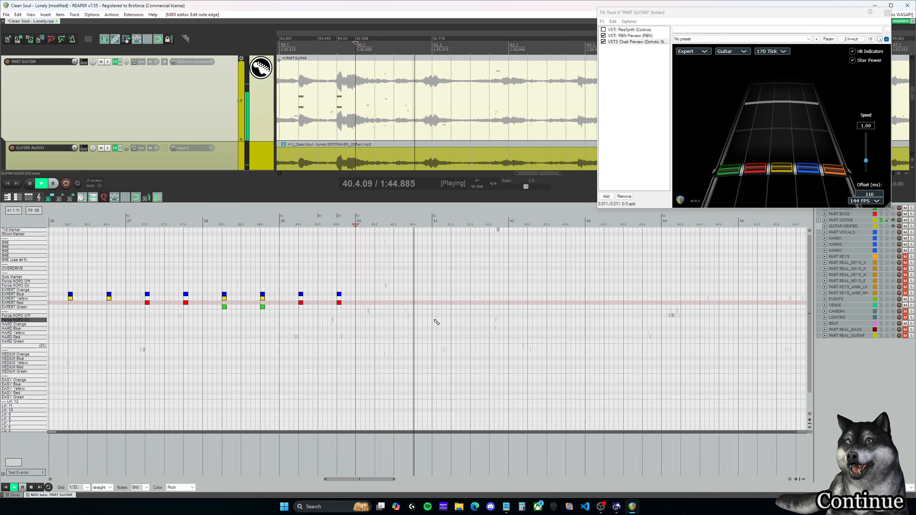
key("space")
Step: Insert a short yellow-blue Expert chord starting at 40.4.50 and play through it into measure 41
left_click(422, 223)
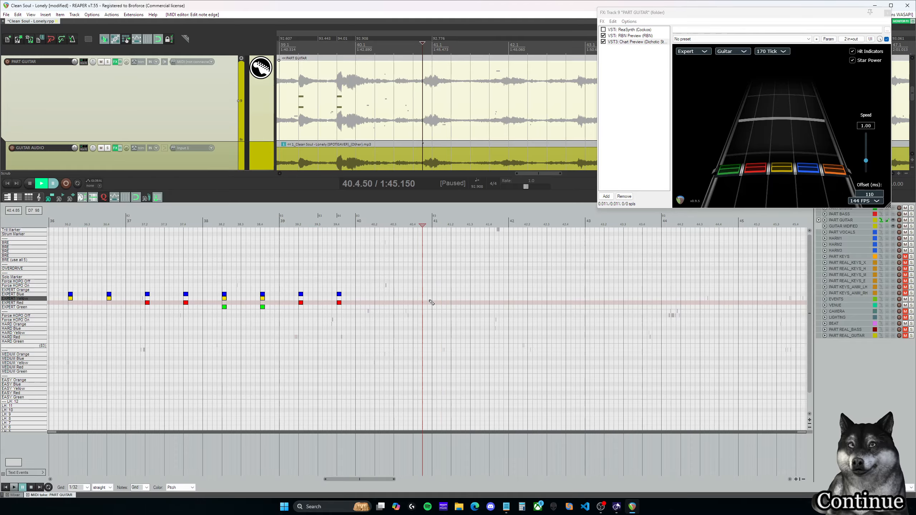
left_click(422, 298)
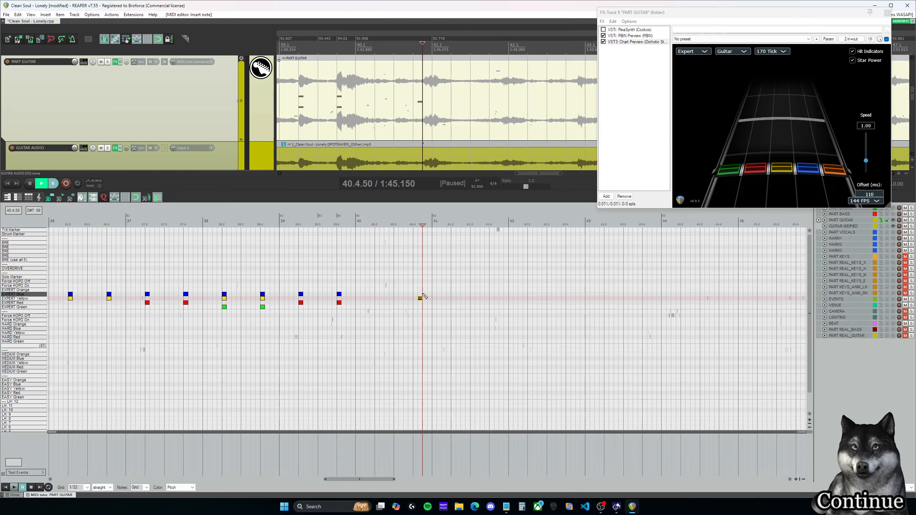
scroll(425, 296, "up", 4)
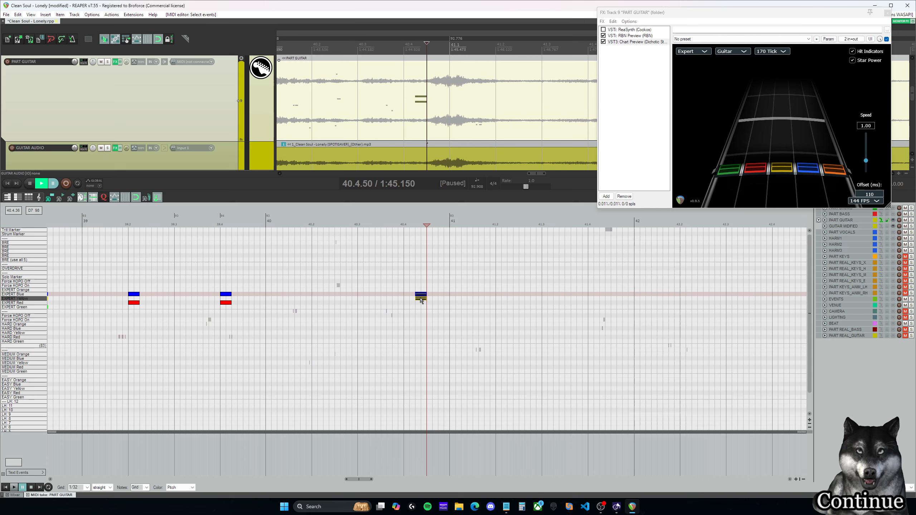
left_click_drag(419, 300, 429, 298)
key("space")
key("space")
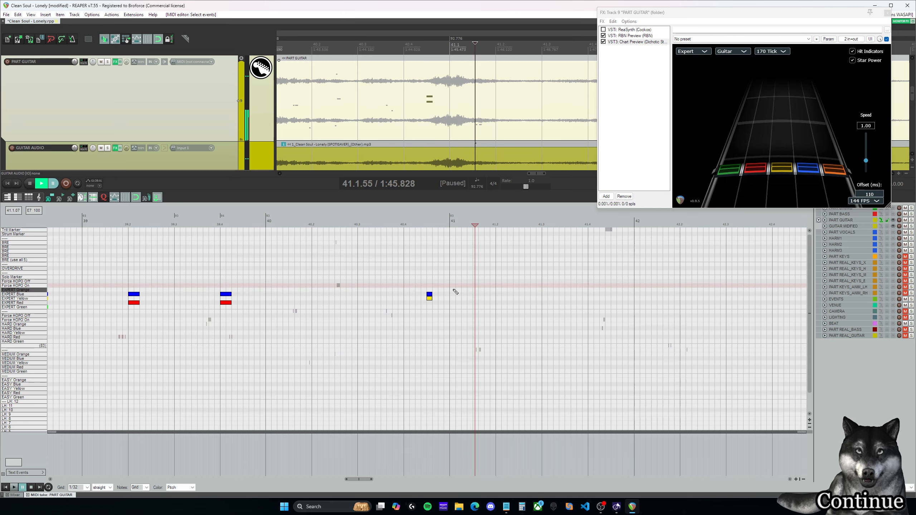
Step: Insert a yellow-orange Expert chord at 41.1.00 with a Force HOPO On marker above it, and play both chords back
left_click(453, 291)
left_click(454, 299)
left_click(418, 279)
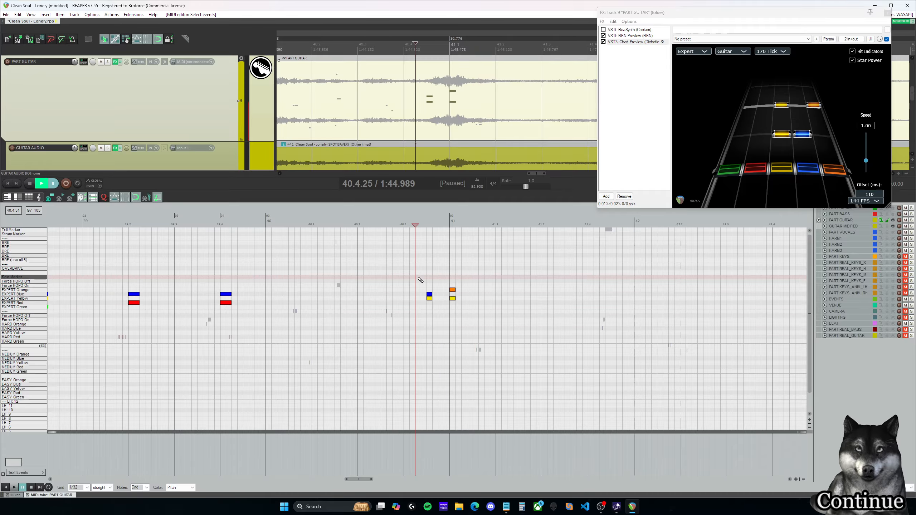
key("space")
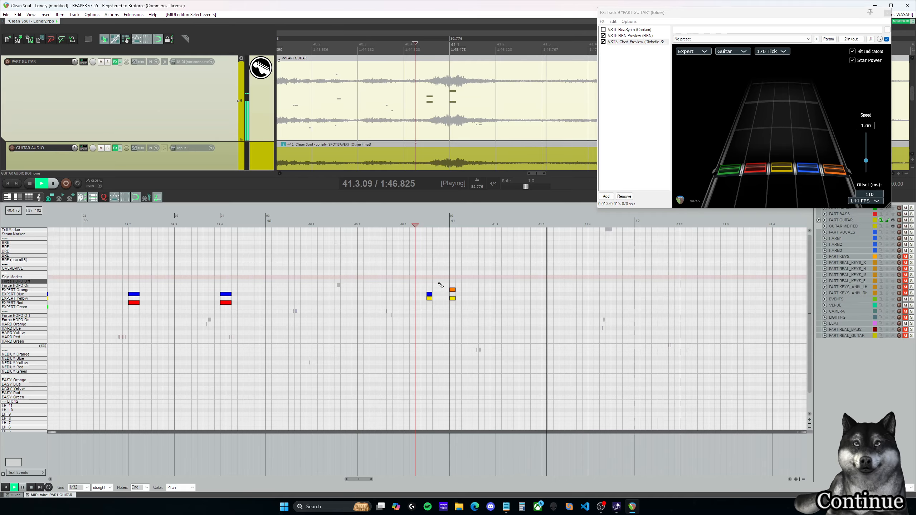
key("space")
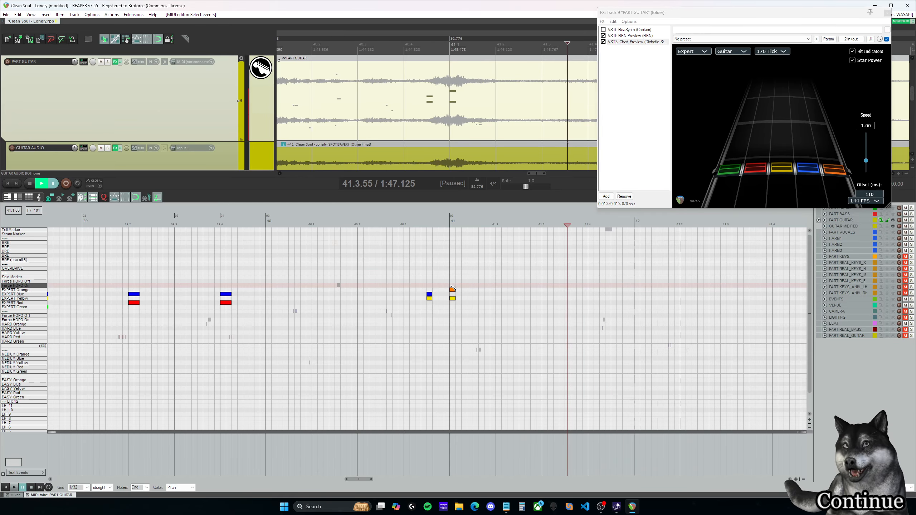
left_click(453, 286)
left_click(425, 221)
key("space")
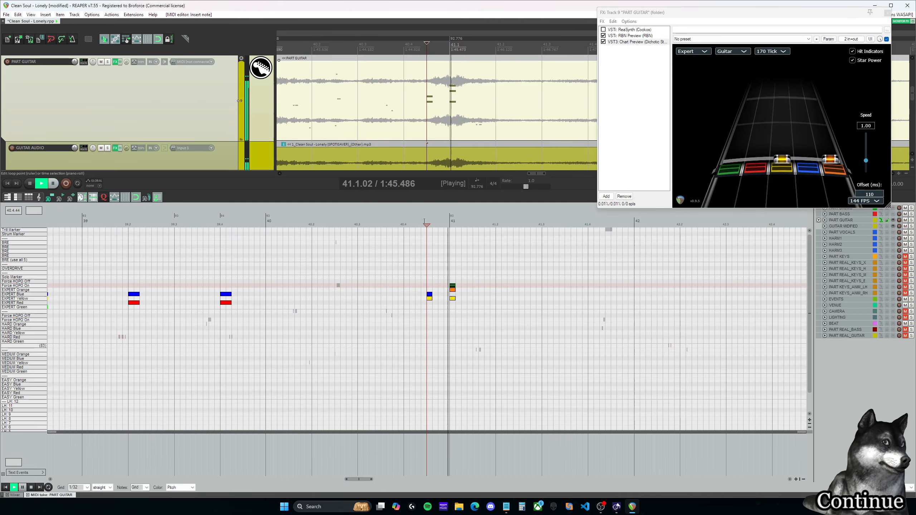
key("space")
Step: Replay the end of measure 39 into measure 40 to locate the uncharted chords after 39.4.00
left_click(233, 222)
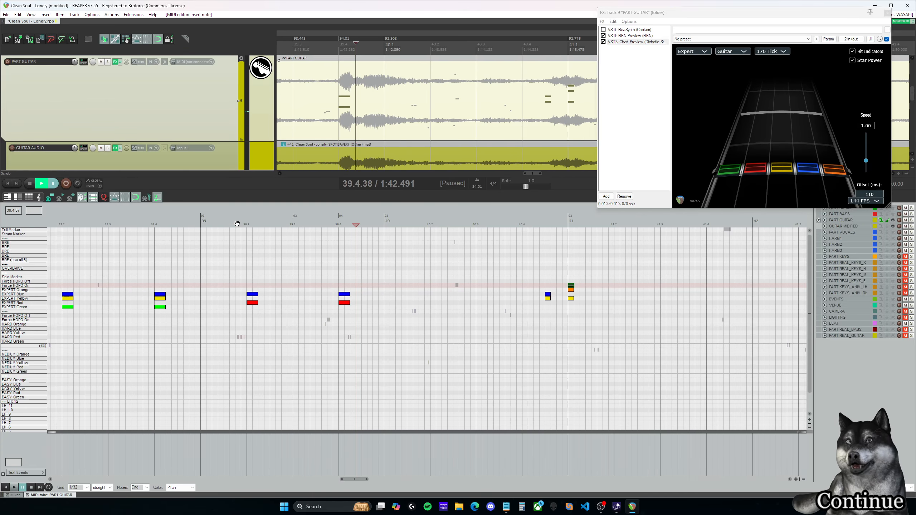
key("space")
key("space")
left_click(304, 221)
key("space")
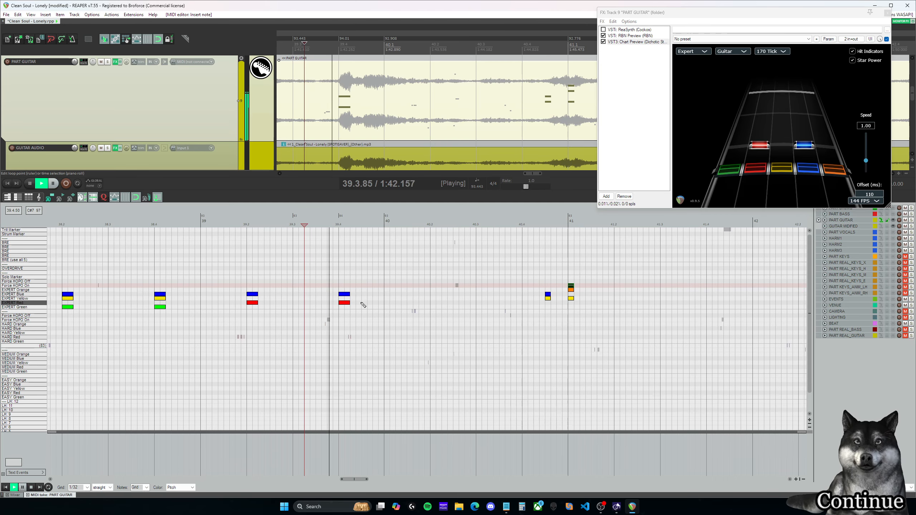
key("space")
left_click(361, 224)
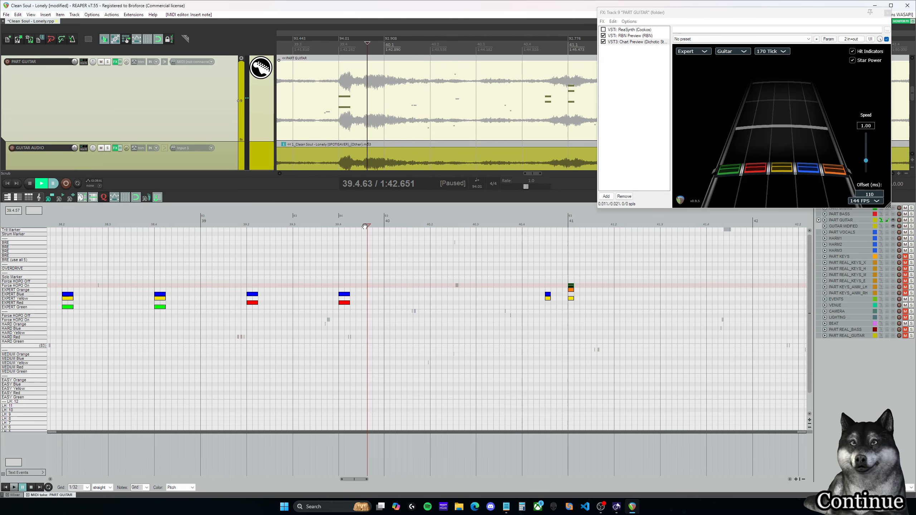
left_click(339, 270)
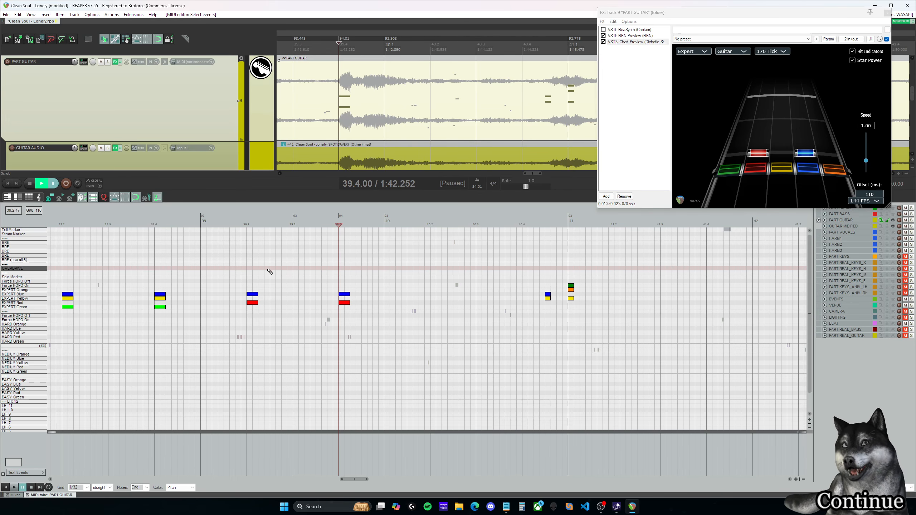
left_click(247, 267)
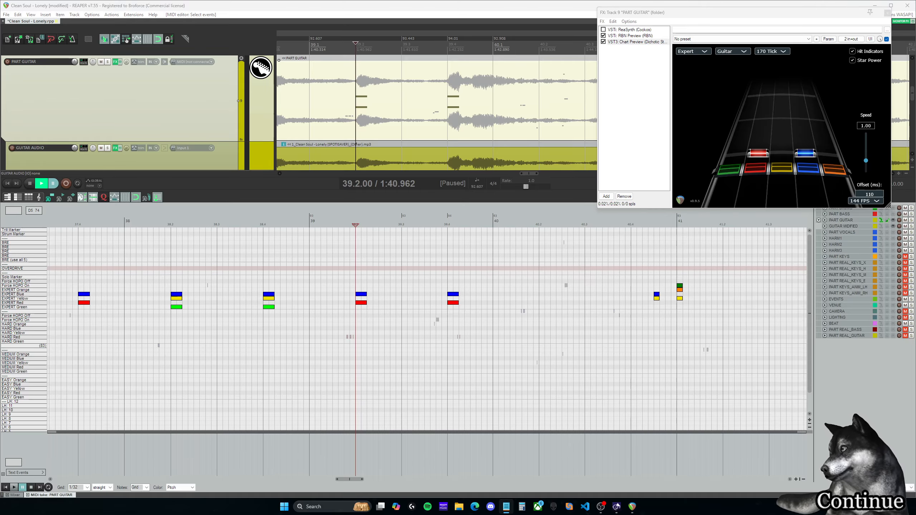
left_click(430, 248)
mouse_move(353, 482)
left_mouse_down()
mouse_move(364, 481)
mouse_move(356, 481)
left_mouse_up()
key("space")
key("space")
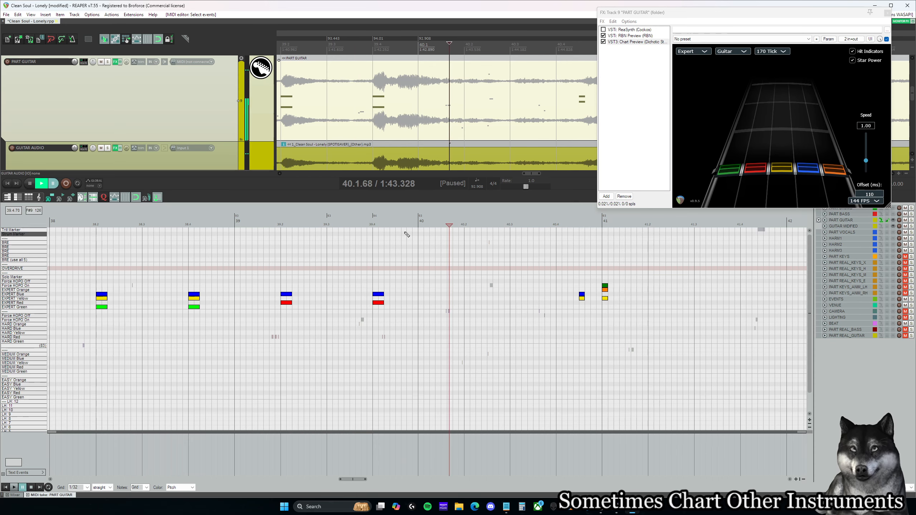
Step: Insert a short red-yellow Expert chord at 39.4.63 and play it back into measure 40
left_click(403, 223)
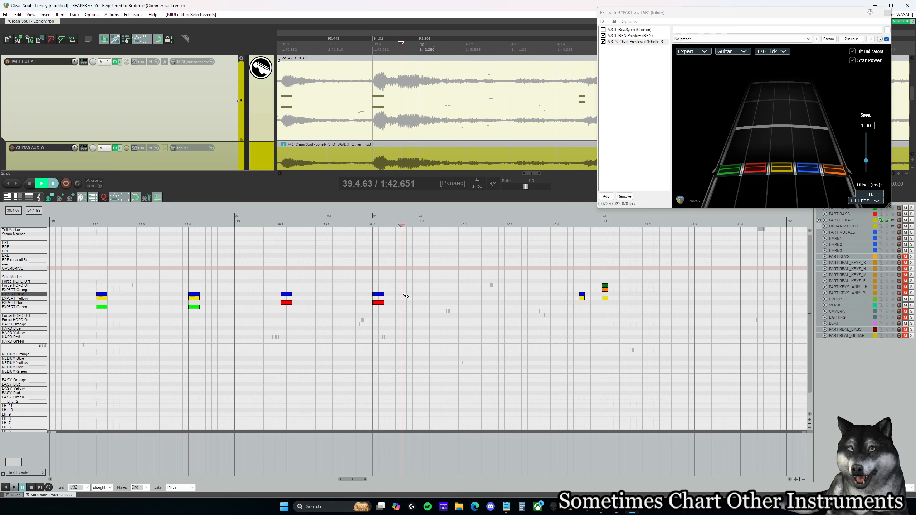
left_click(404, 299)
left_click(404, 302)
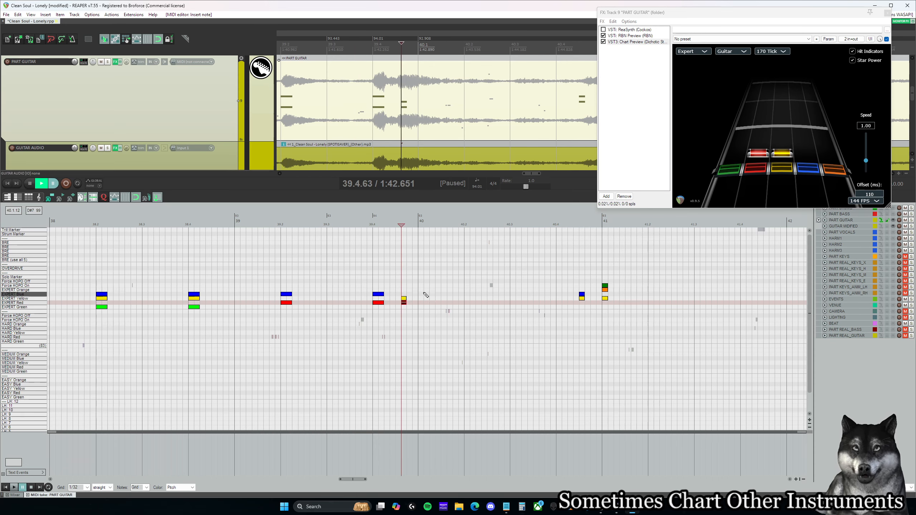
key("space")
key("space")
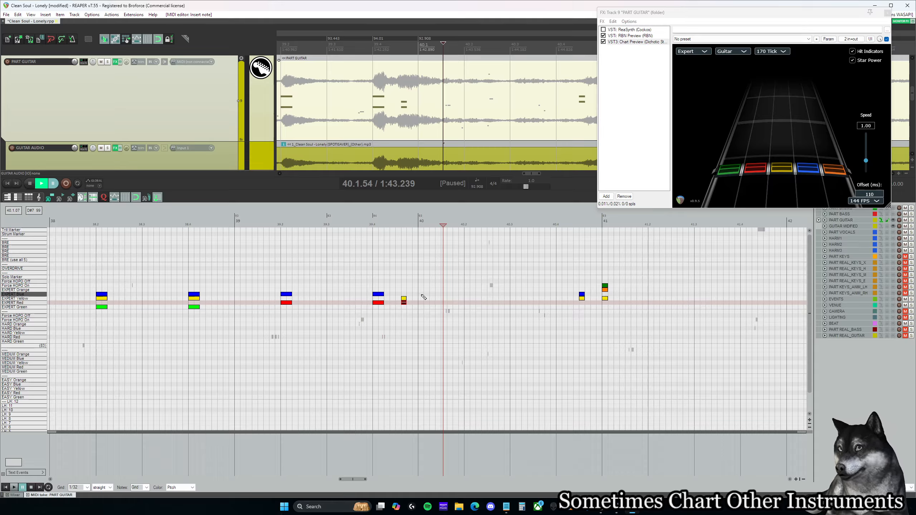
Step: Insert a short yellow-orange Expert chord at 40.1.00 and play back from the red-yellow chord before it
left_click(423, 299)
left_click(424, 290)
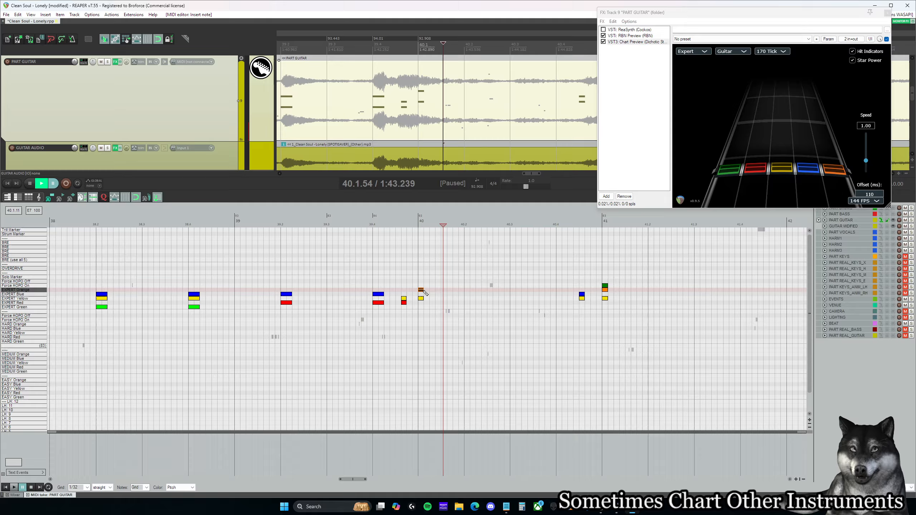
left_click(402, 286)
key("space")
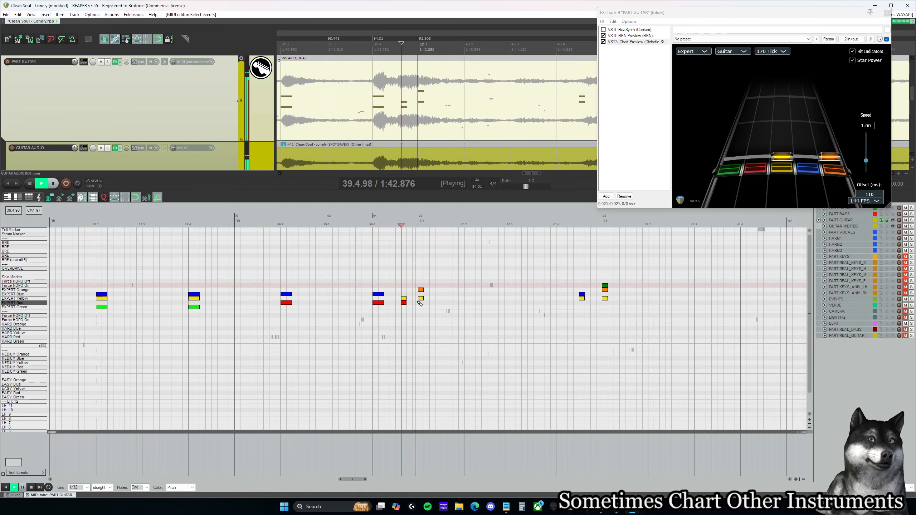
key("space")
Step: Listen from measure 39 into measure 40, move the red-yellow chord to 39.4.50, and play back from 39.4.00
left_click(276, 268)
key("space")
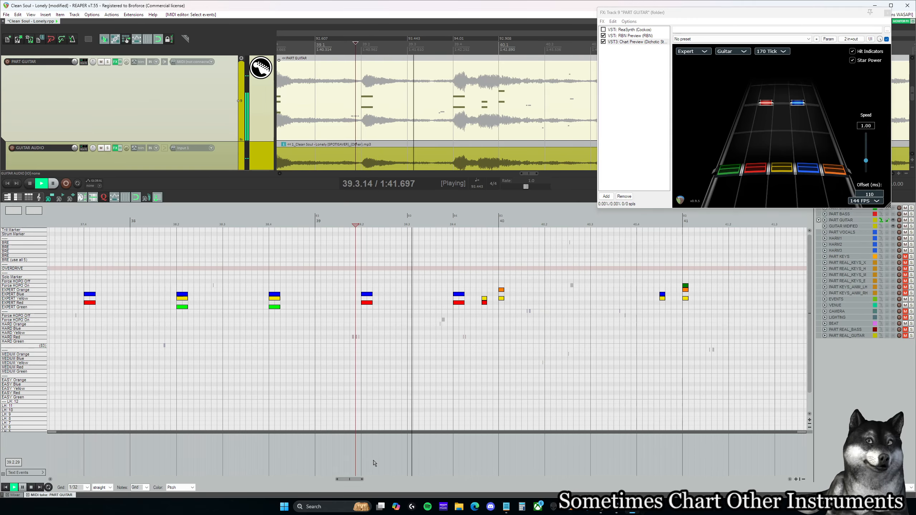
key("space")
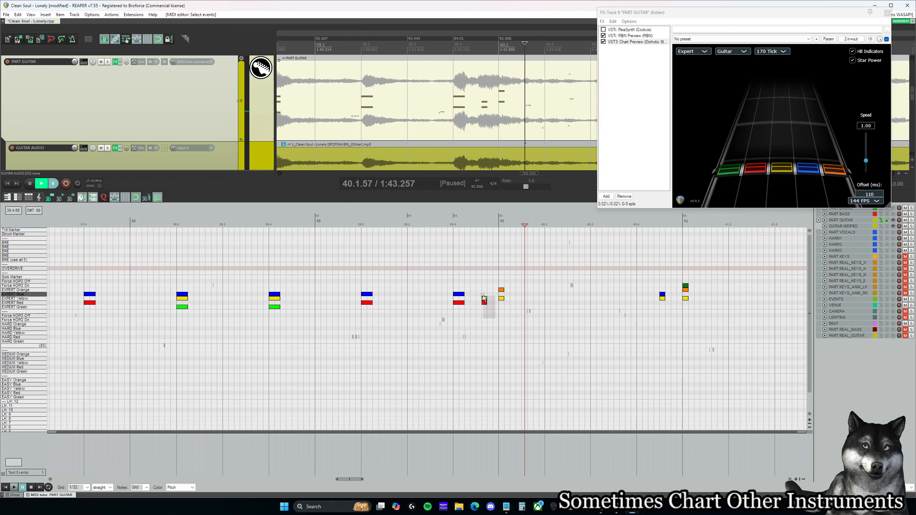
left_click_drag(486, 299, 480, 299)
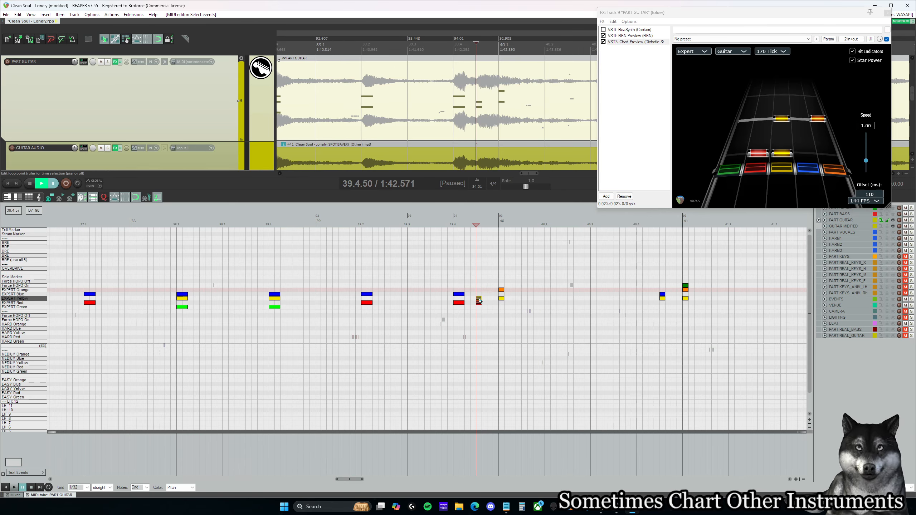
left_click_drag(480, 300, 486, 301)
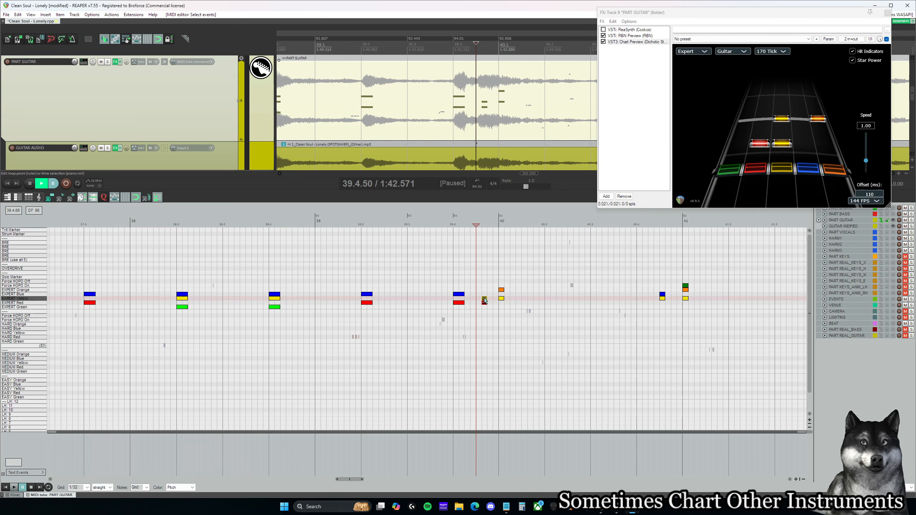
left_click(455, 278)
key("space")
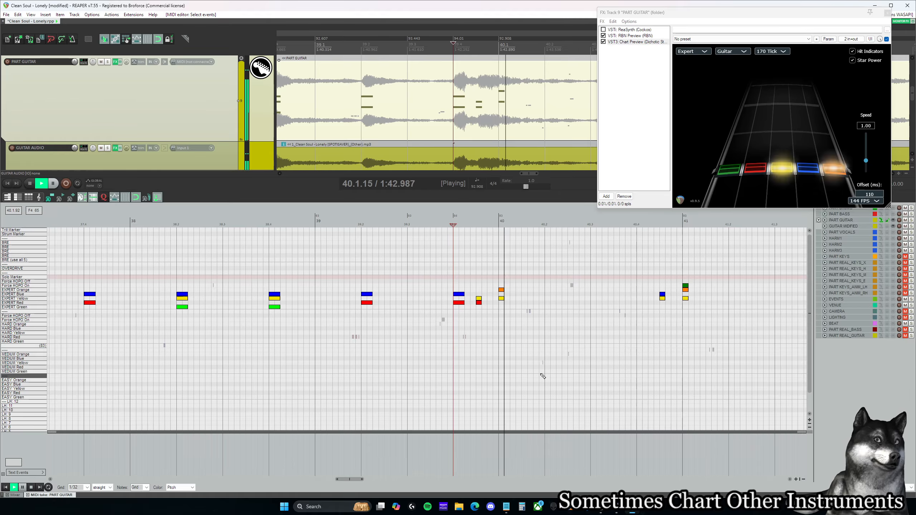
key("ctrl+space")
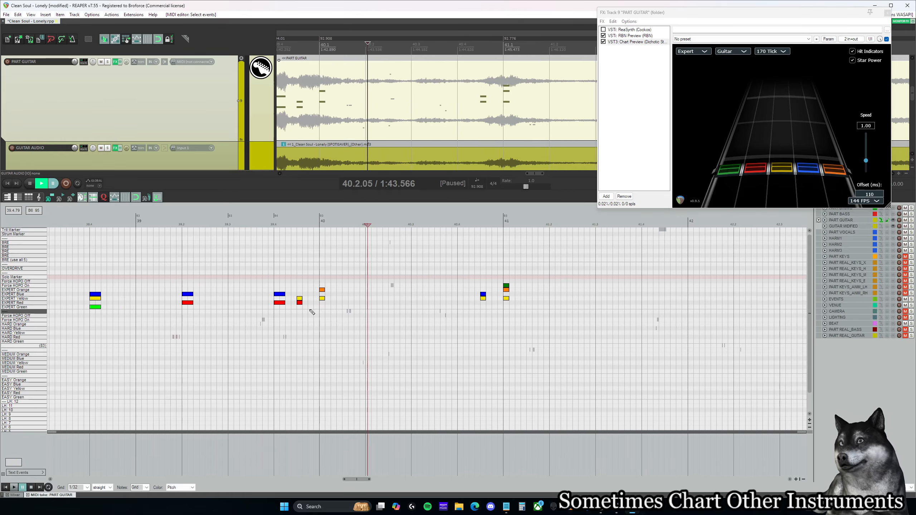
Step: Lower the two new chords to green-red at 39.4.50 and red-blue at 40.1.00, and play them back
left_click_drag(300, 301, 322, 295)
left_click(287, 283)
key("space")
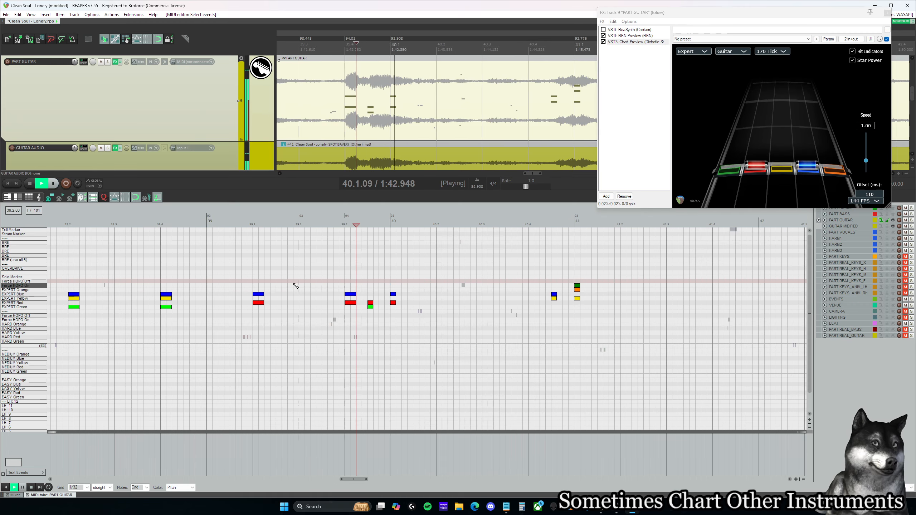
Step: Listen from measure 39 into measure 41, and lower the two short chords to green-red at 40.4.50 and red-blue at 41.1.00
key("space")
left_click(264, 276)
key("space")
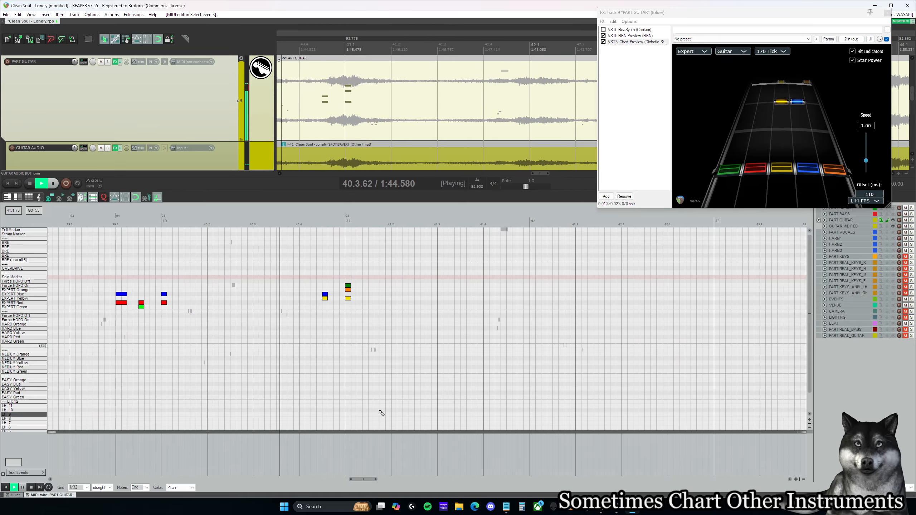
key("space")
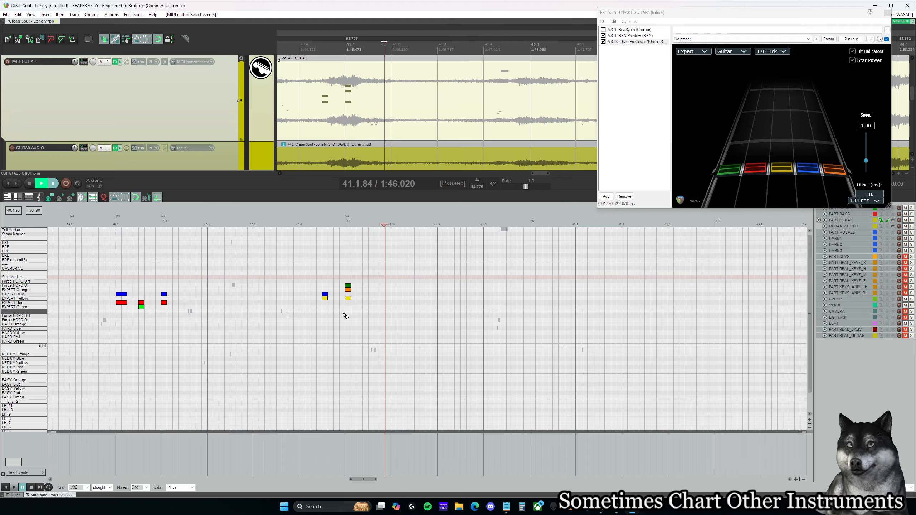
left_click_drag(325, 296, 349, 305)
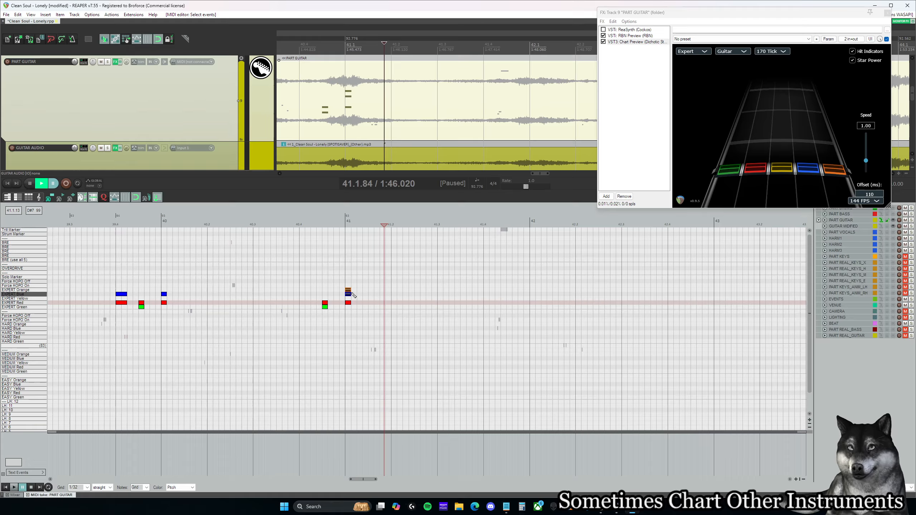
Step: Delete the extra orange note at 41.1.00, lower the blue note at 40.1.00 to yellow, and play back into measure 42
left_click_drag(165, 294, 165, 299)
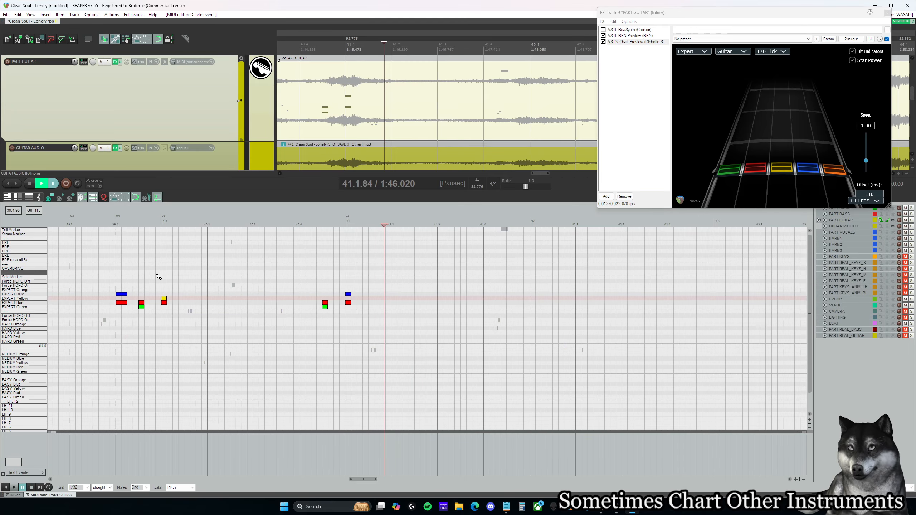
left_click(141, 277)
key("space")
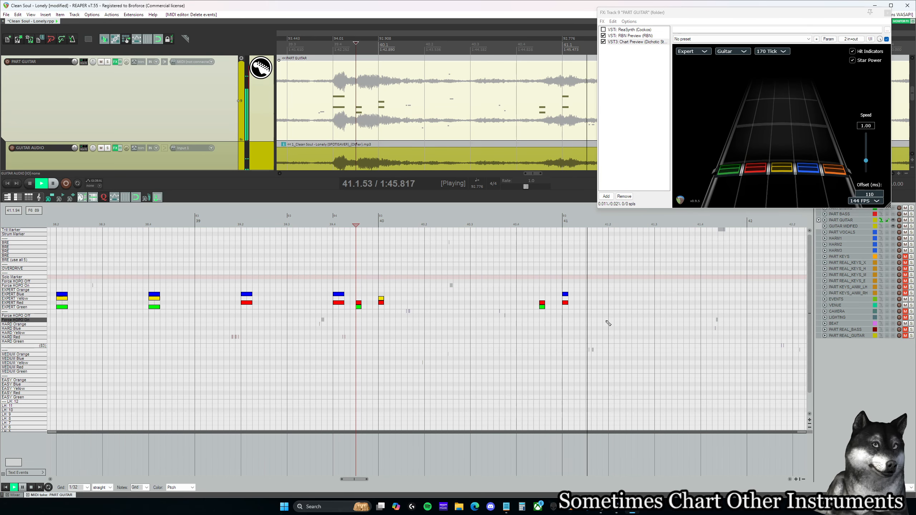
key("ctrl+space")
left_click(376, 301)
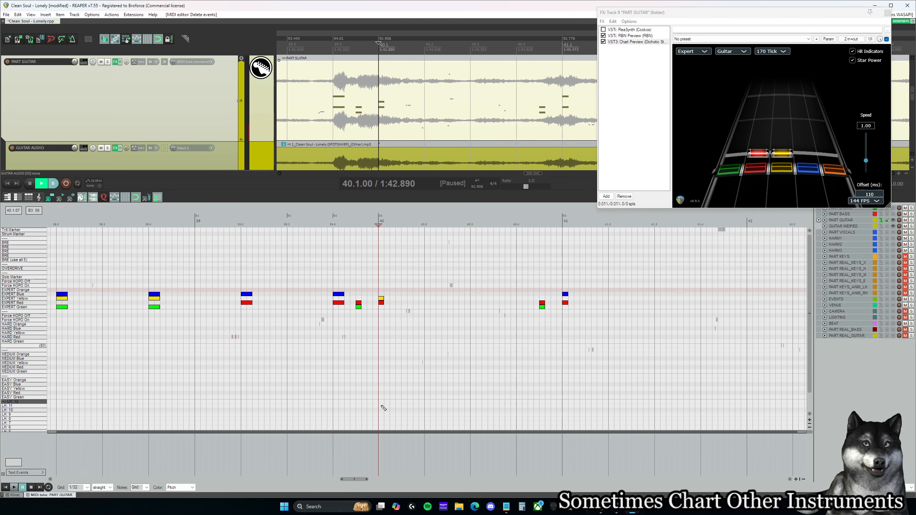
left_click_drag(360, 479, 365, 479)
left_click(453, 269)
key("space")
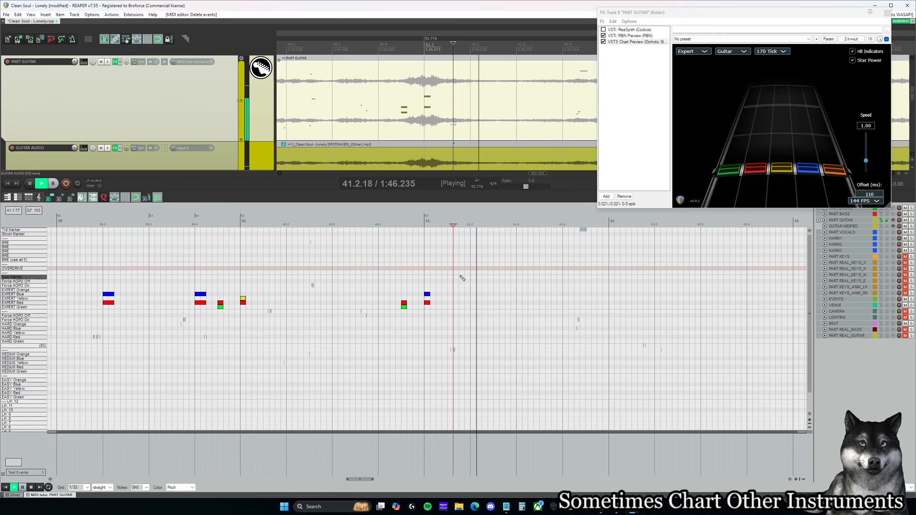
key("ctrl+space")
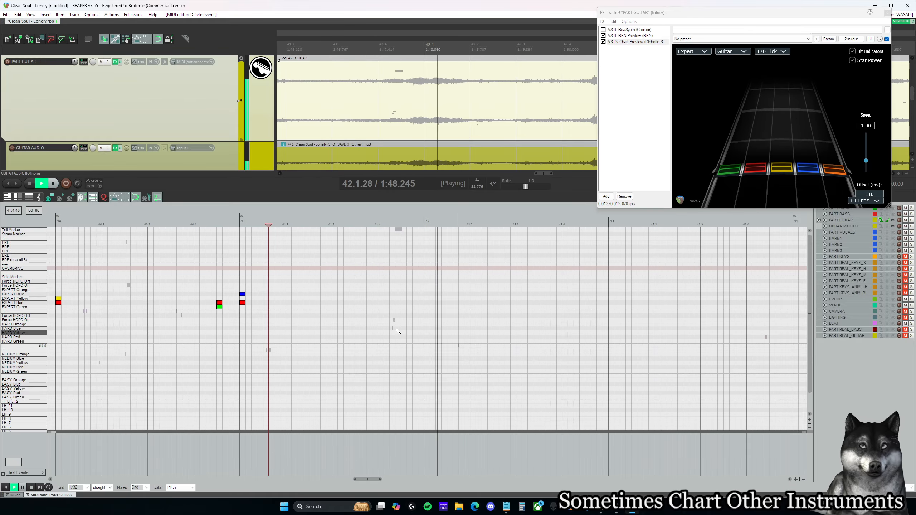
Step: Replay the green-red and red-blue chords around measure 41 and copy both one measure ahead to 41.4.50 and 42.1.00
left_click(220, 294)
key("space")
key("space")
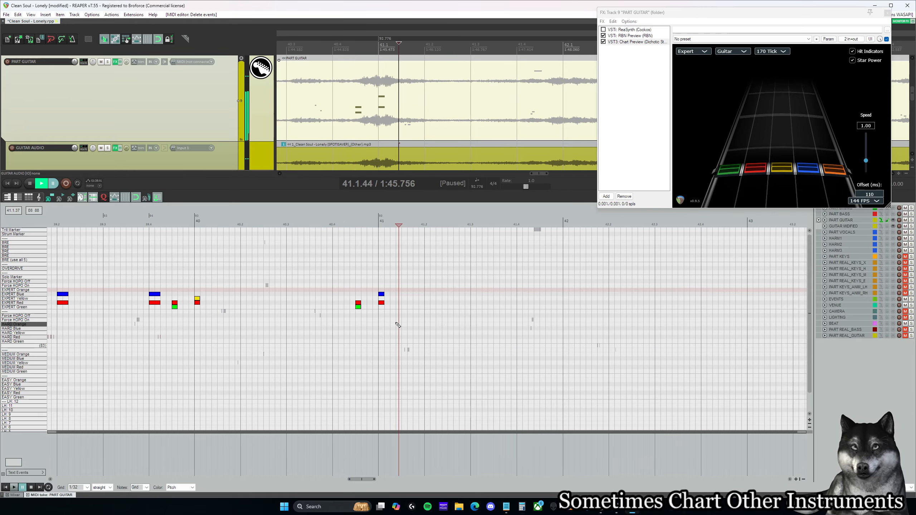
left_click_drag(359, 309, 538, 310)
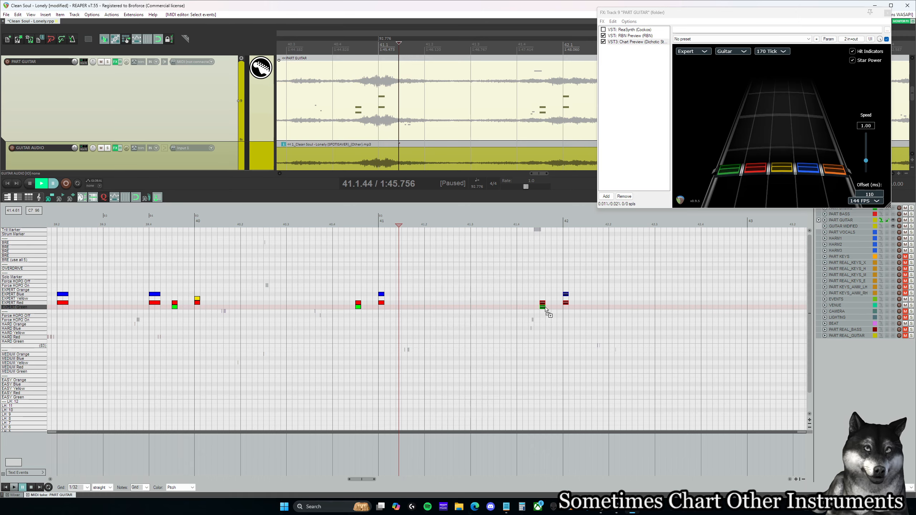
left_click(546, 309)
Step: Play back the copied pair and raise it to red-yellow at 41.4.50 and yellow-orange at 42.1.00, listening on into measure 43
key("space")
key("space")
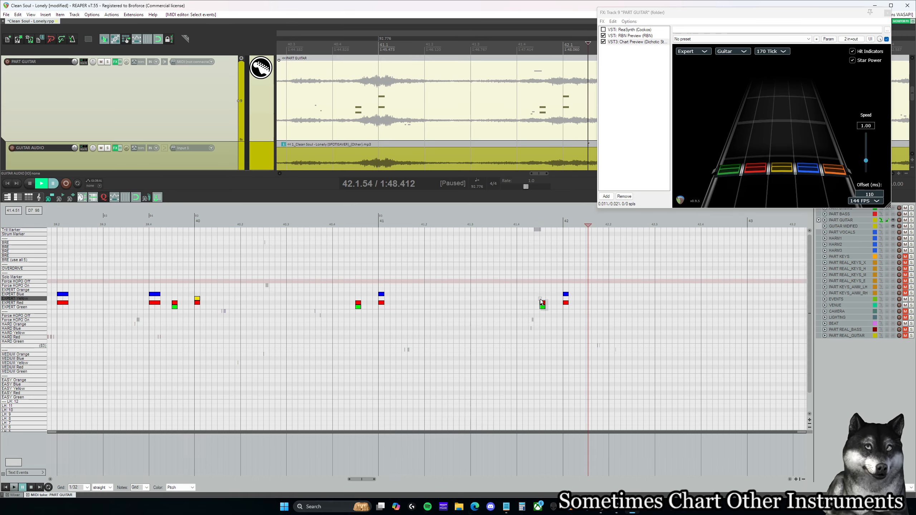
key("Up")
key("space")
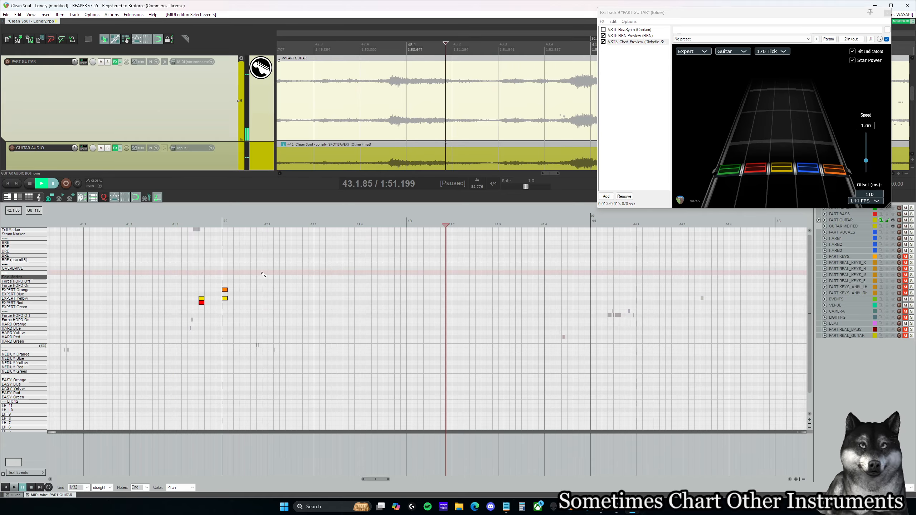
Step: Copy the red-yellow and yellow-orange chords one measure ahead to 42.4.50 and 43.1.00, and replay the original pair
left_click(207, 294)
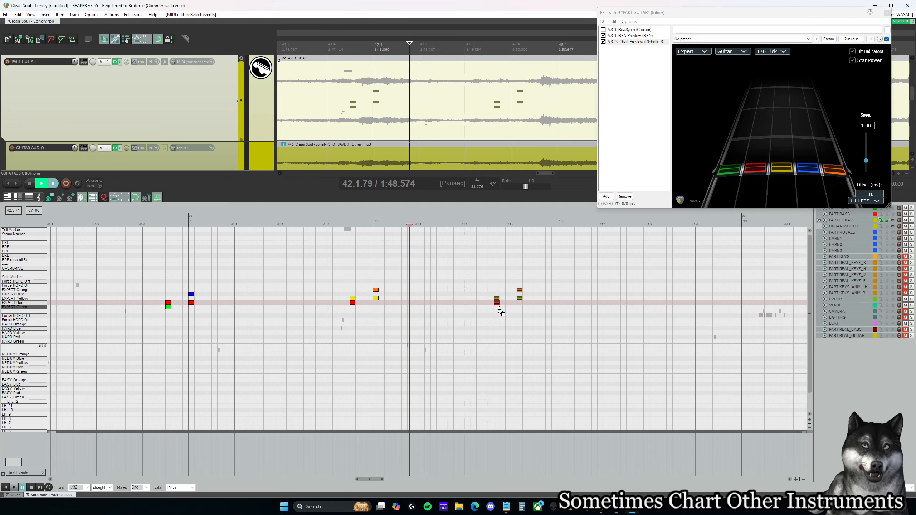
left_click_drag(498, 306, 501, 305)
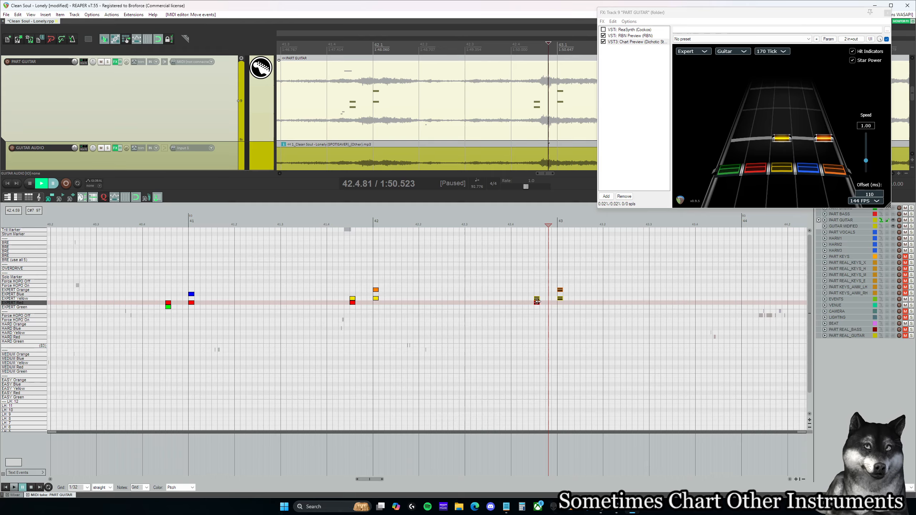
left_click(345, 221)
key("space")
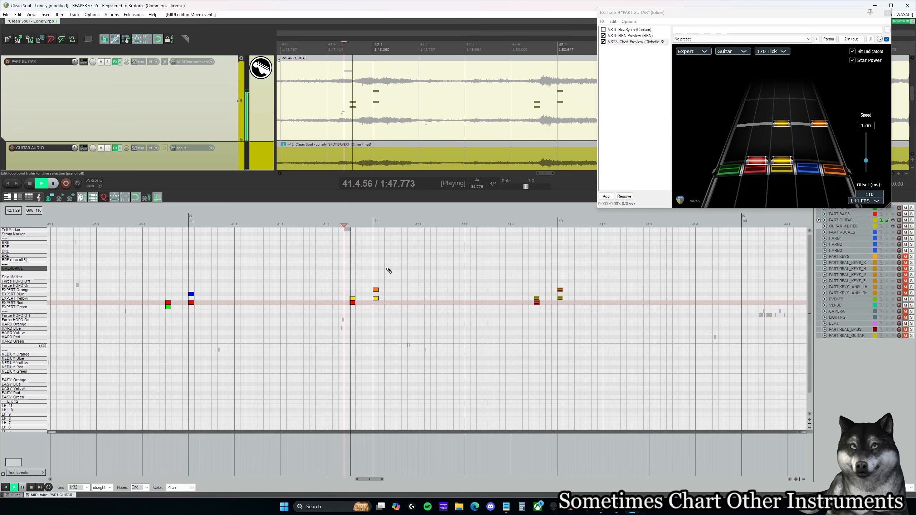
key("space")
Step: Lower the orange note at 42.1.00 to blue for a yellow-blue chord, and play back from 41.4.50 into measure 44
left_click(350, 269)
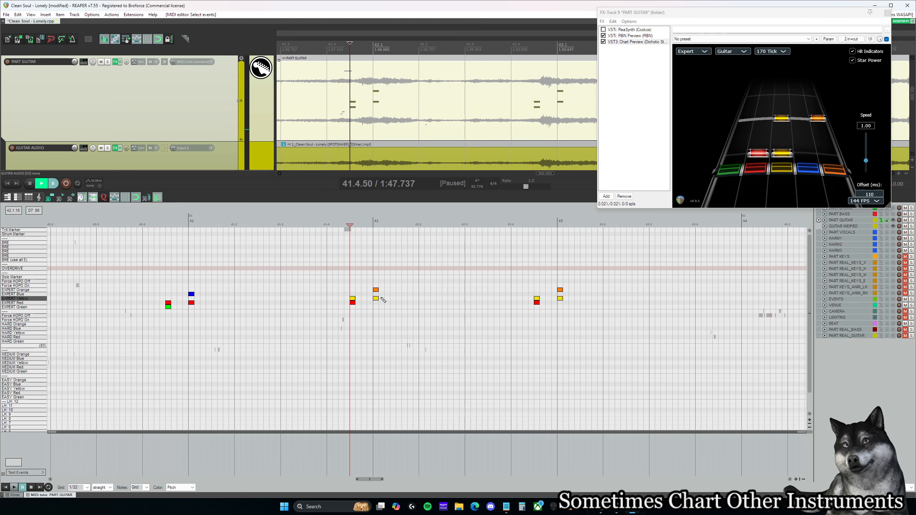
left_click_drag(381, 293, 382, 297)
left_click(537, 269)
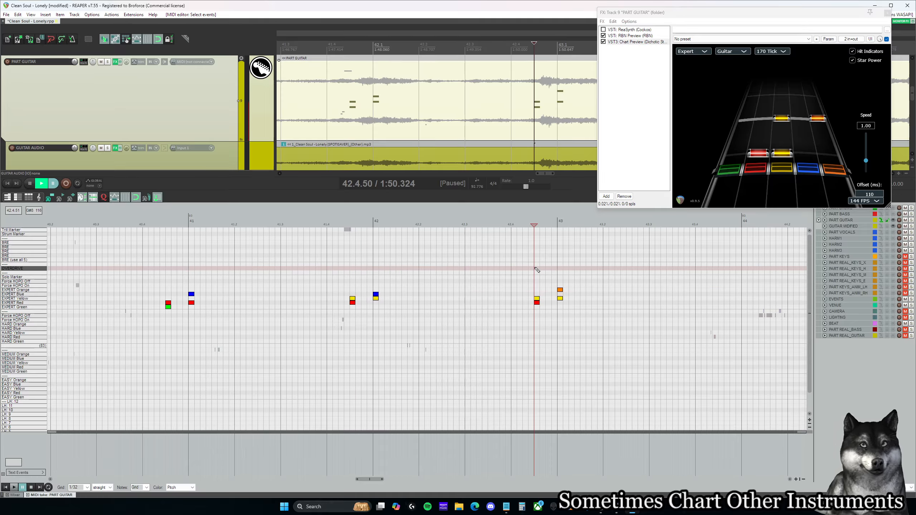
left_click(347, 278)
key("space")
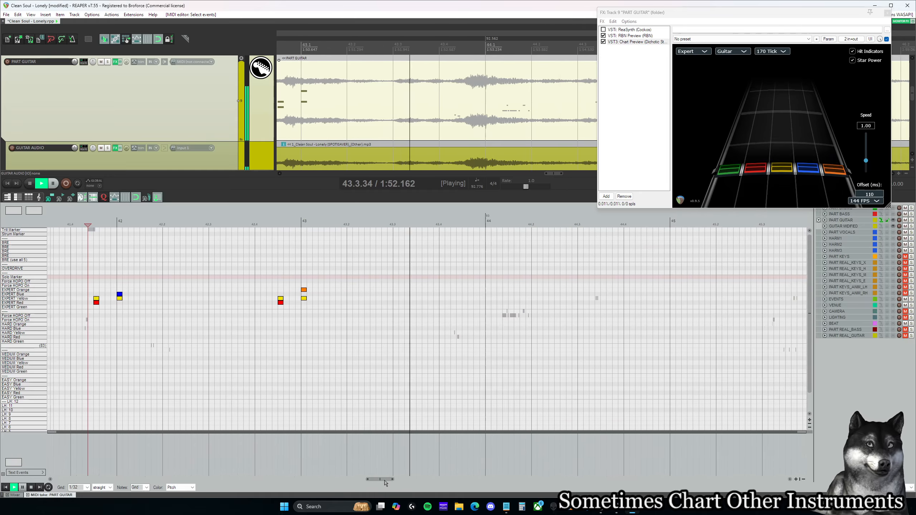
key("ctrl+space")
Step: Listen on into measure 45 and compare it with the short chords starting at 39.4.50 and 40.4.50
scroll(441, 379, "down", 3)
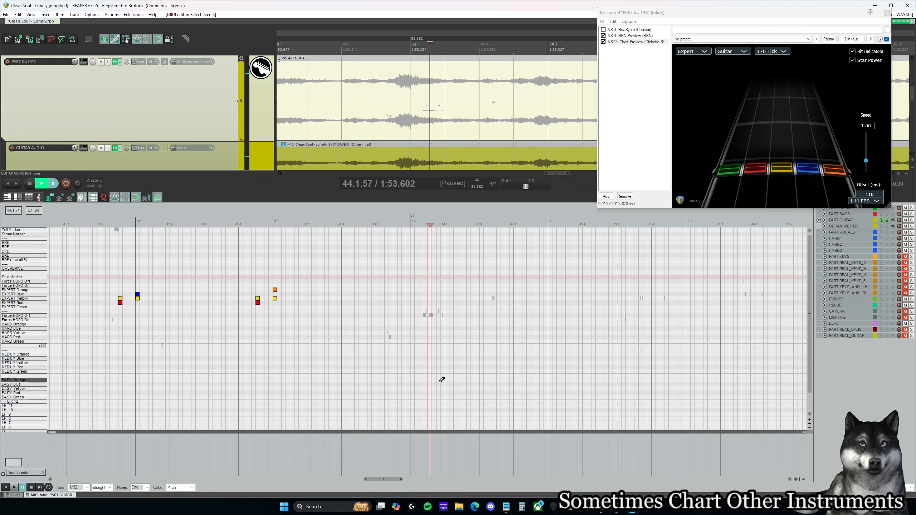
key("ctrl+space")
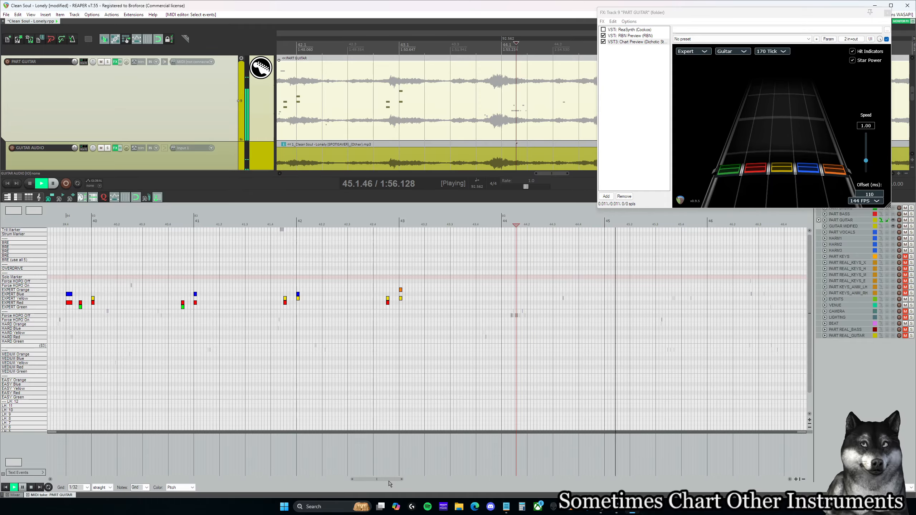
key("ctrl+space")
left_click_drag(389, 480, 377, 479)
left_click(248, 273)
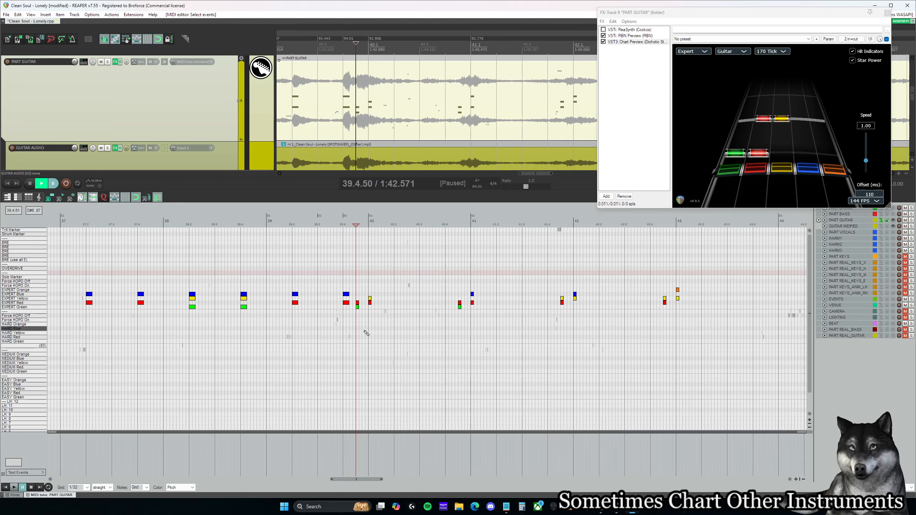
key("ctrl+space")
key("ctrl+space")
left_click(450, 279)
key("ctrl+space")
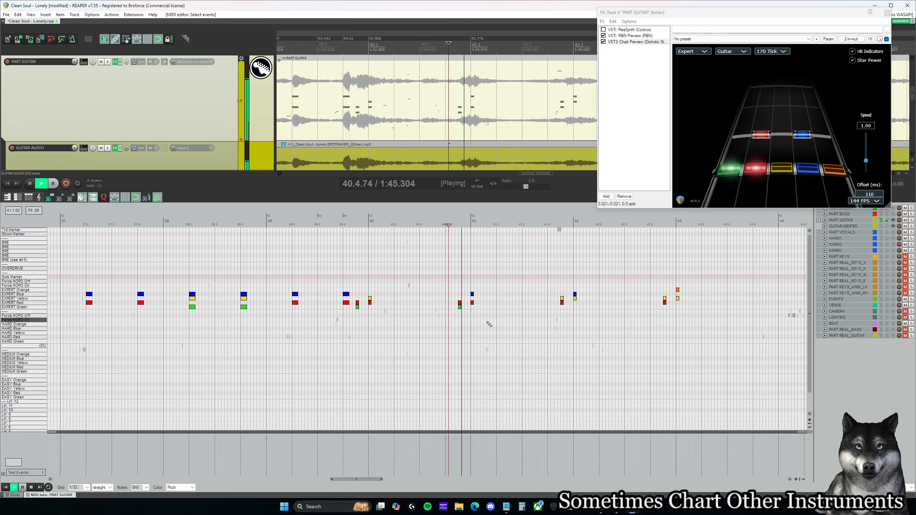
key("ctrl+space")
Step: Copy all short chords from 39.4.50 through 43.1.00 four measures ahead, starting at 43.4.50, and play them through measure 48
left_click_drag(356, 316, 711, 264)
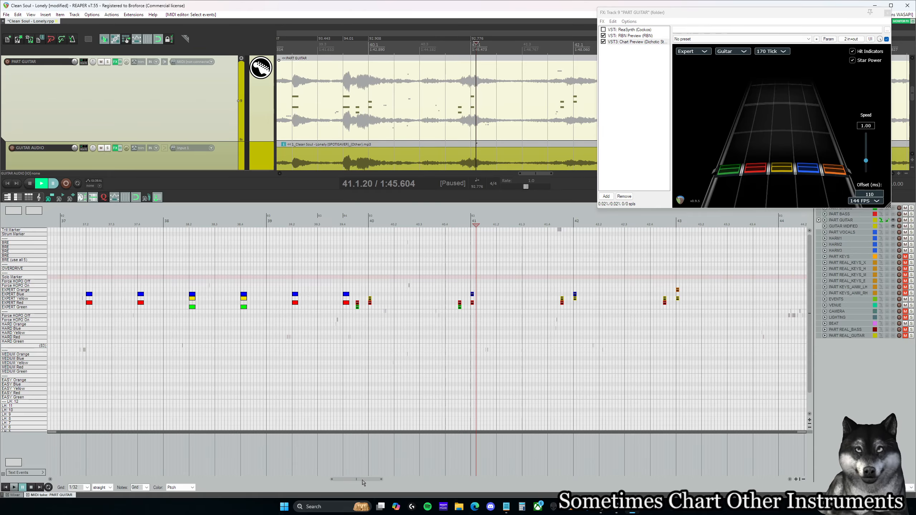
left_click_drag(362, 483, 380, 483)
left_click_drag(116, 309, 238, 315)
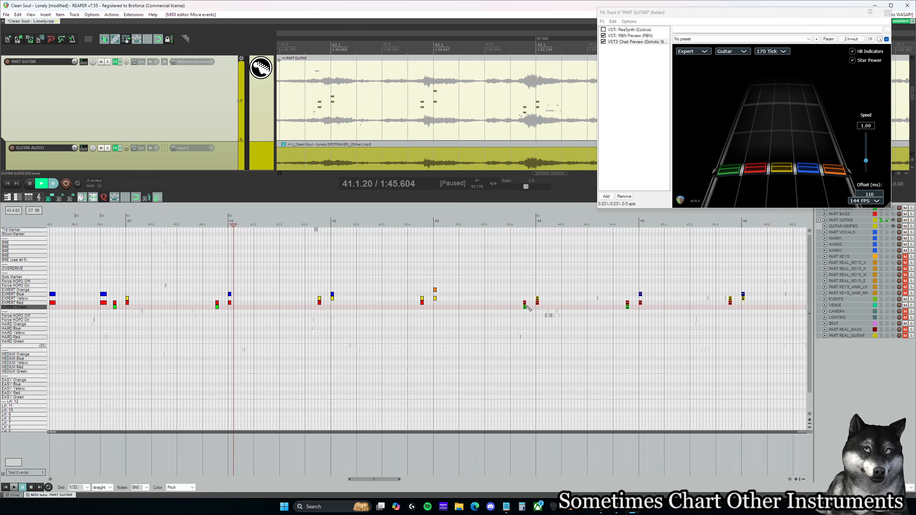
left_click(517, 225)
key("space")
left_click_drag(377, 479, 425, 481)
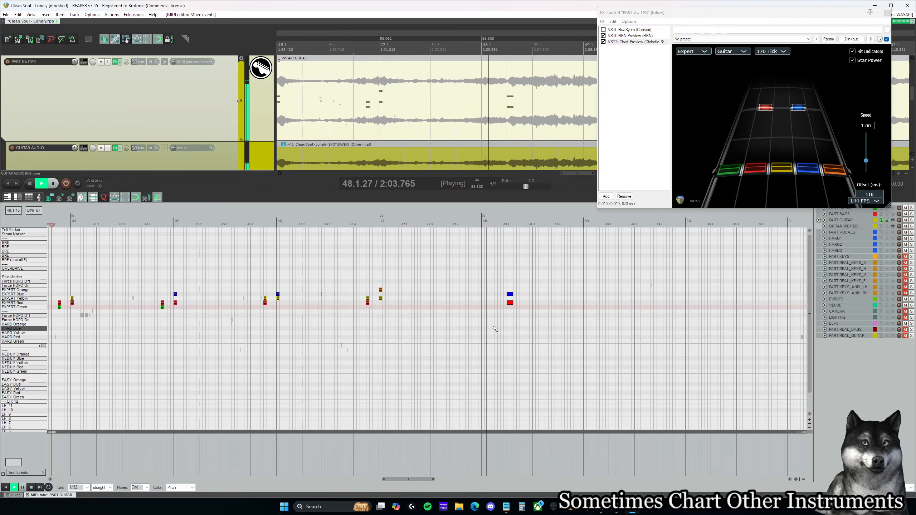
key("space")
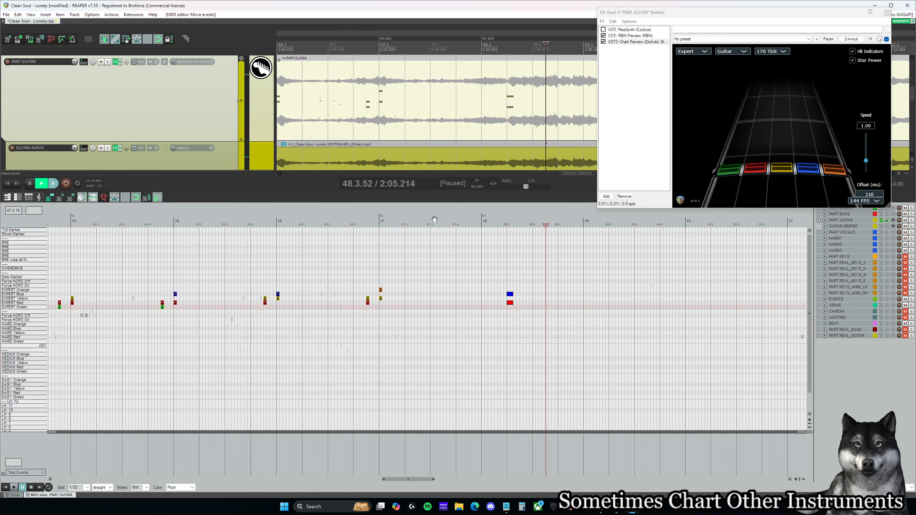
Step: Copy the green-red and red-yellow chord pair from around measure 44 to 47.4.50 and 48.1.00, and play it back
left_click_drag(406, 480, 403, 478)
left_click_drag(263, 341, 212, 286)
left_click_drag(237, 327, 205, 285)
left_click_drag(156, 327, 110, 286)
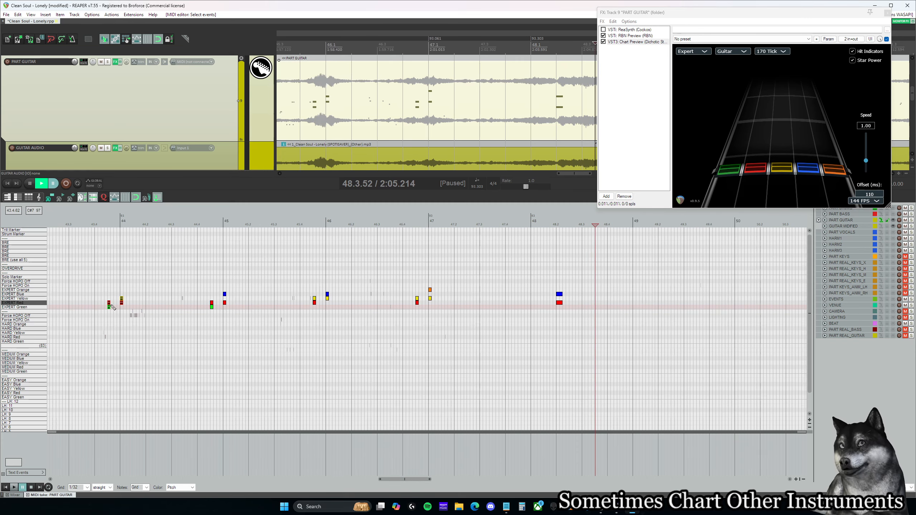
left_click(502, 224)
key("space")
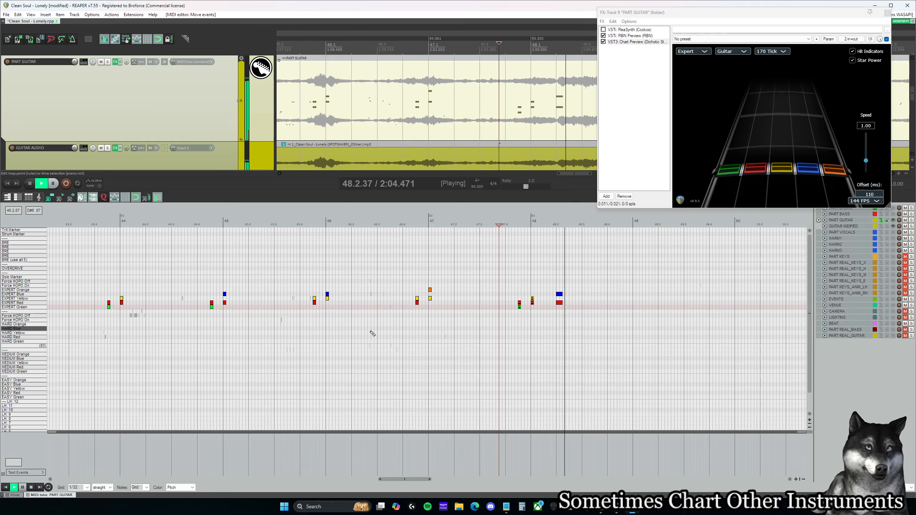
key("space")
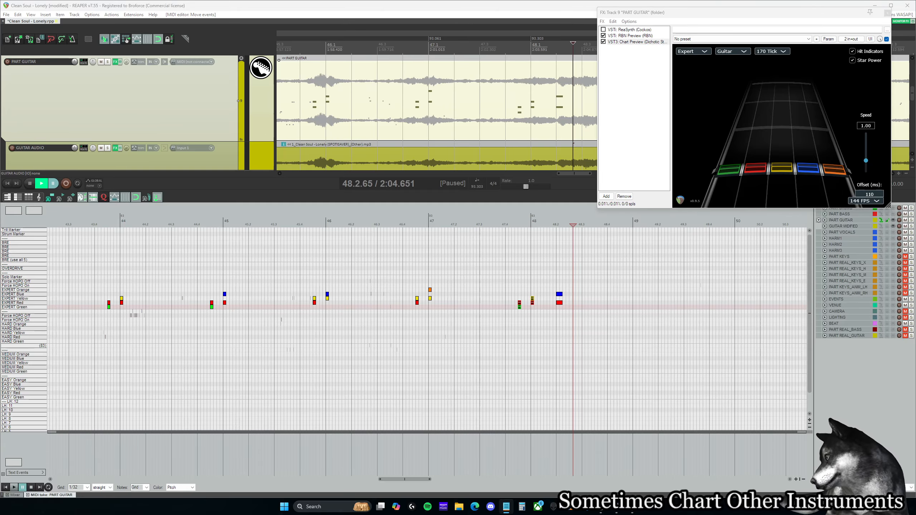
Step: Listen from the red-blue chord at 48.2.00 into measure 50, and return to the earlier charted chords in measures 25 to 41
left_click(556, 225)
key("space")
left_click_drag(405, 480, 418, 480)
key("space")
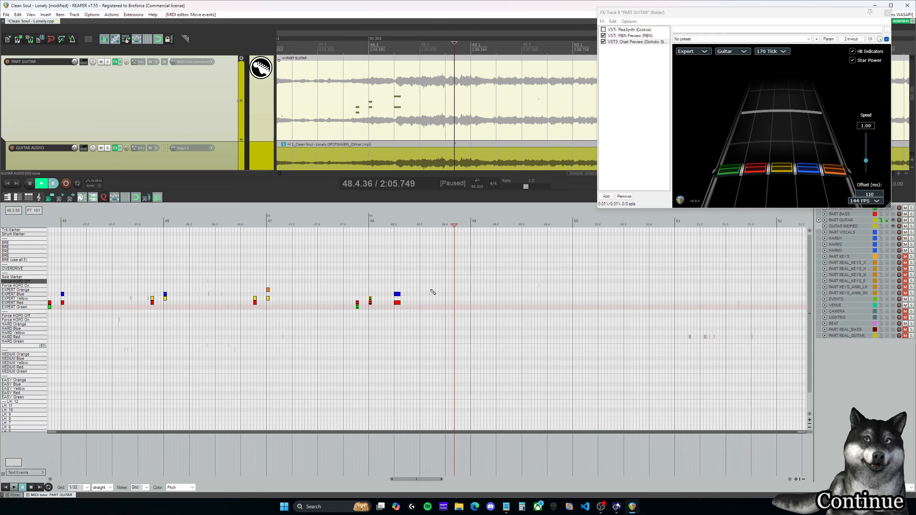
scroll(430, 352, "down", 2)
left_click(396, 224)
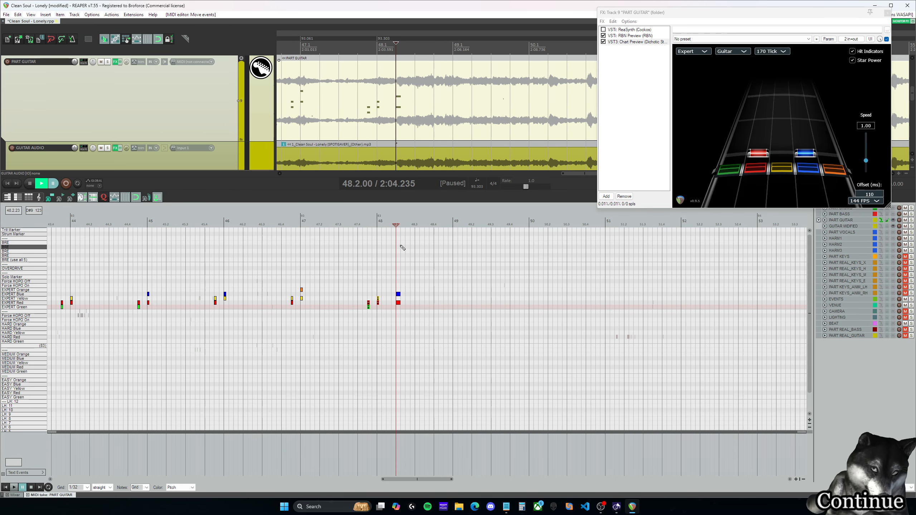
key("space")
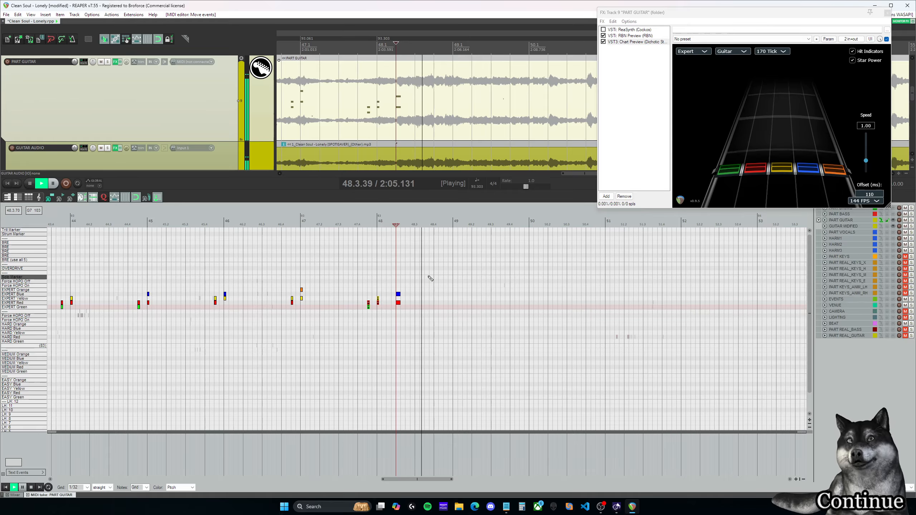
scroll(469, 330, "down", 3)
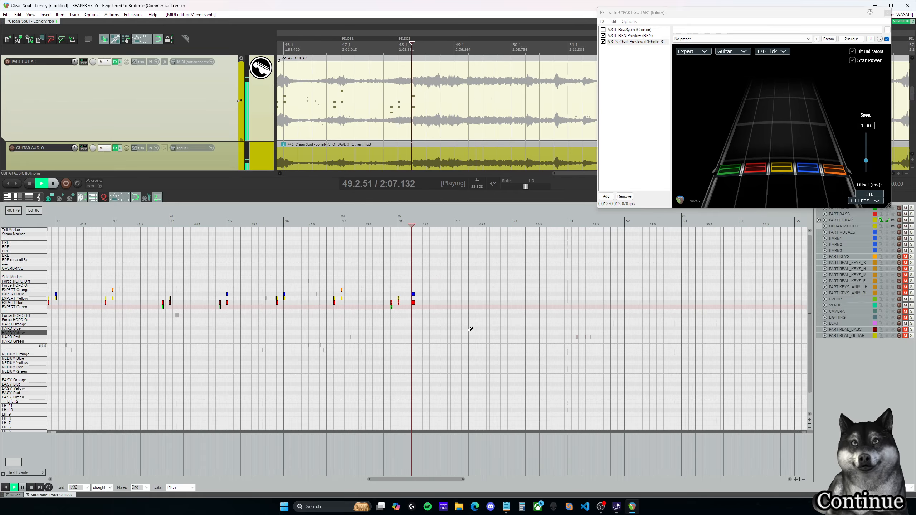
key("space")
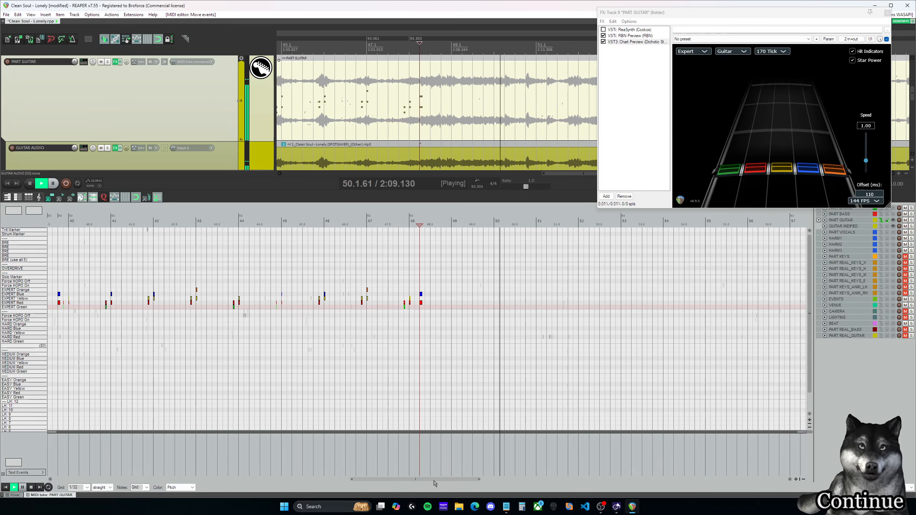
left_click_drag(434, 479, 318, 479)
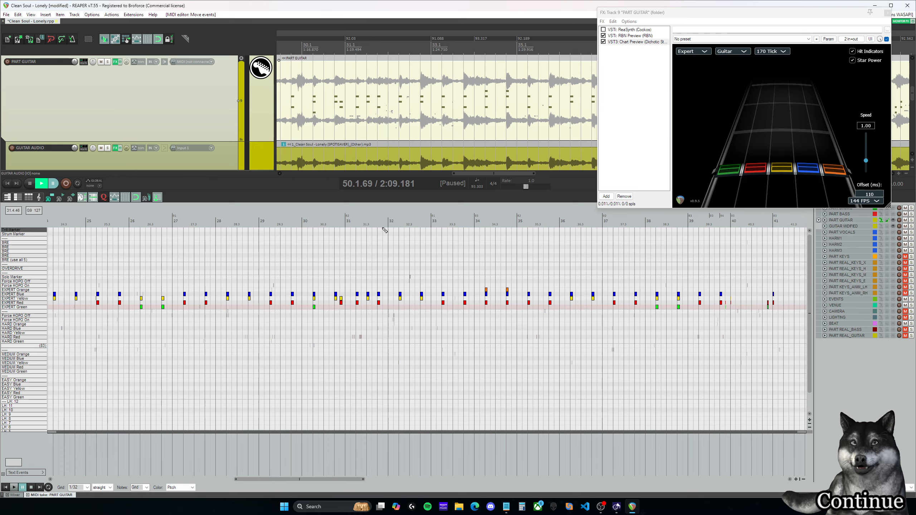
Step: Listen to the charted Expert chords through measures 32 and 33 to find where the repeating section begins
left_click(367, 222)
key("space")
left_click(447, 222)
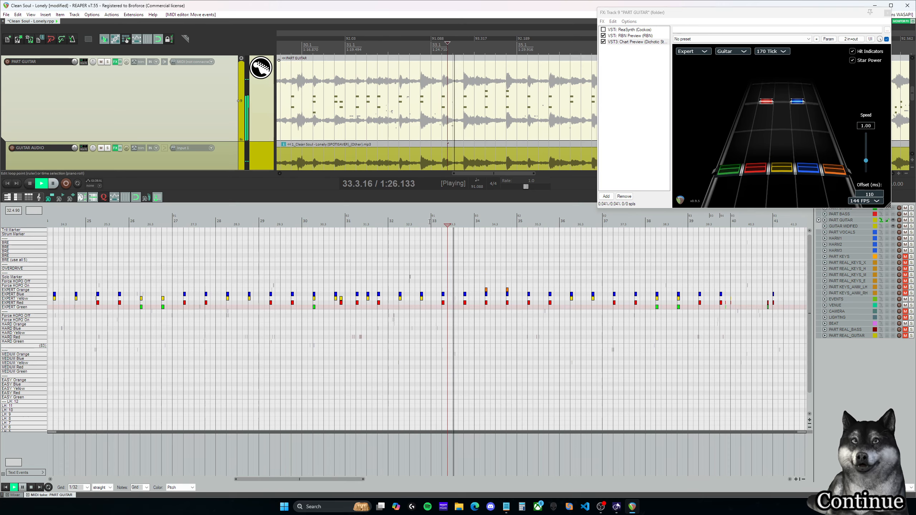
left_click(378, 222)
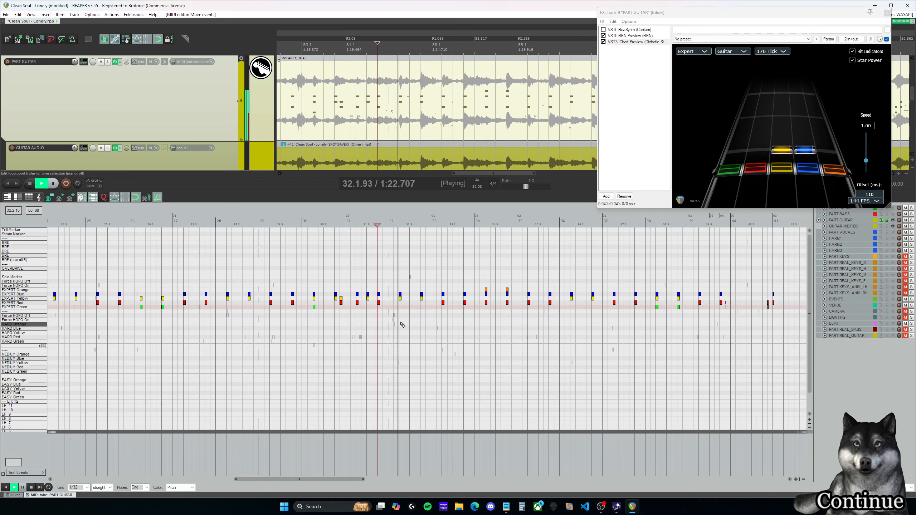
key("space")
mouse_move(346, 479)
left_mouse_down()
mouse_move(382, 482)
mouse_move(355, 484)
mouse_move(364, 484)
left_mouse_up()
scroll(362, 368, "down", 3)
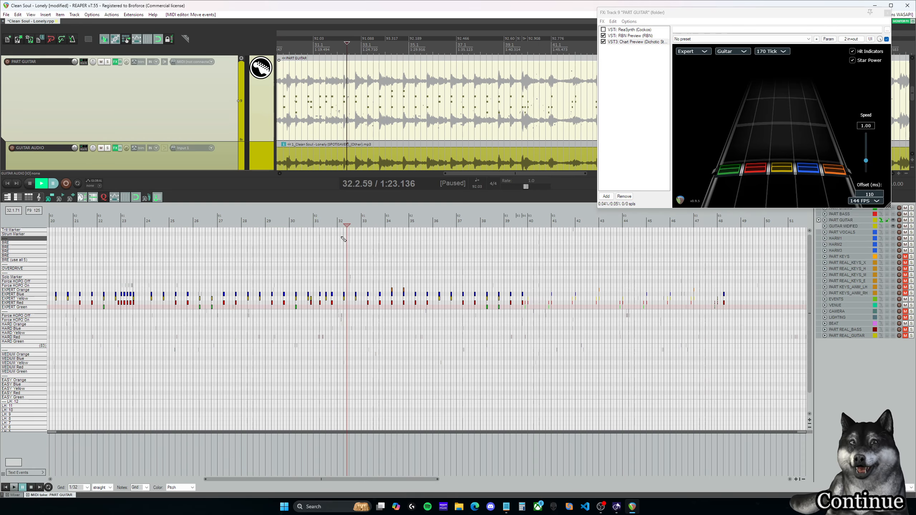
left_click(336, 223)
key("space")
key("space")
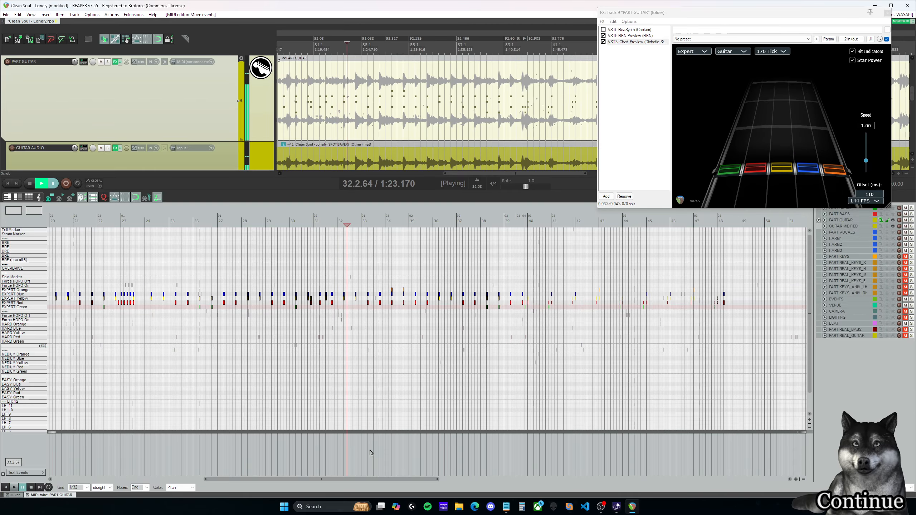
Step: Delete the lone red-blue chord at 48.2.00, and copy all Expert chords from 32.2.00 through 48.1.00 ahead, starting at 48.3.00
left_click_drag(383, 479, 404, 483)
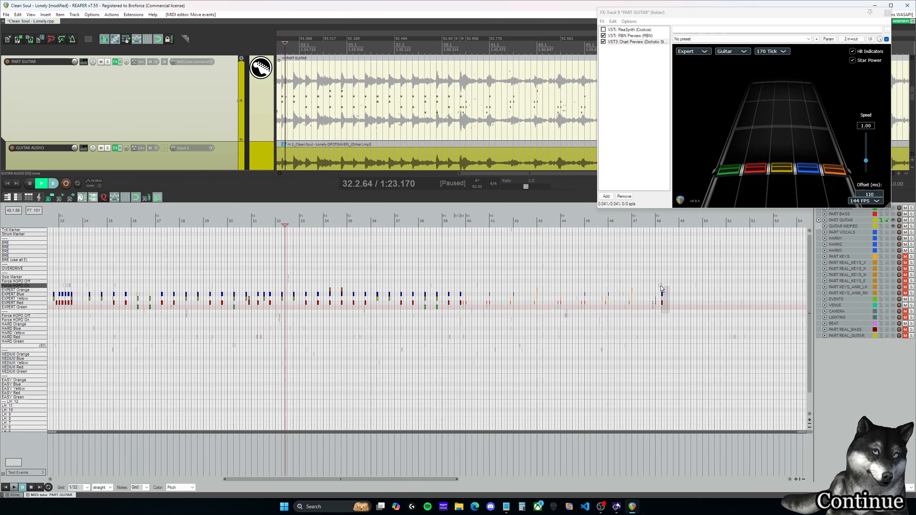
key("Delete")
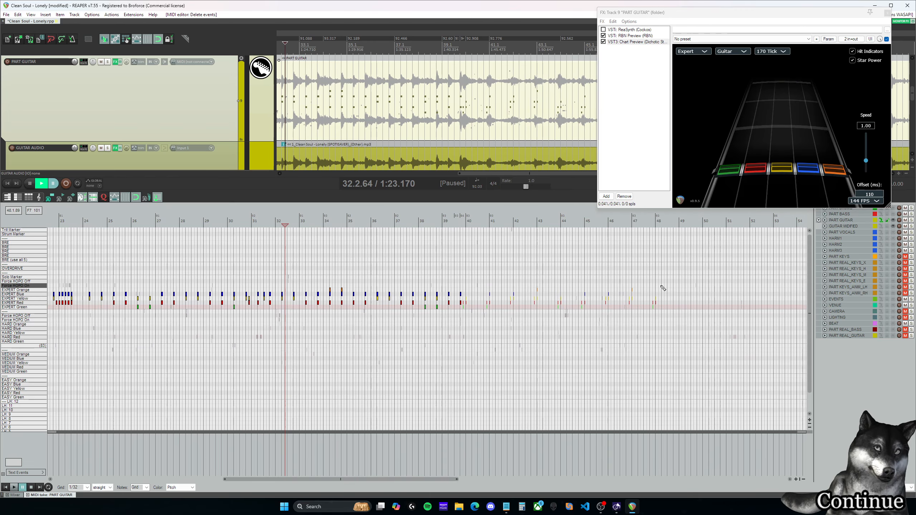
left_click(283, 219)
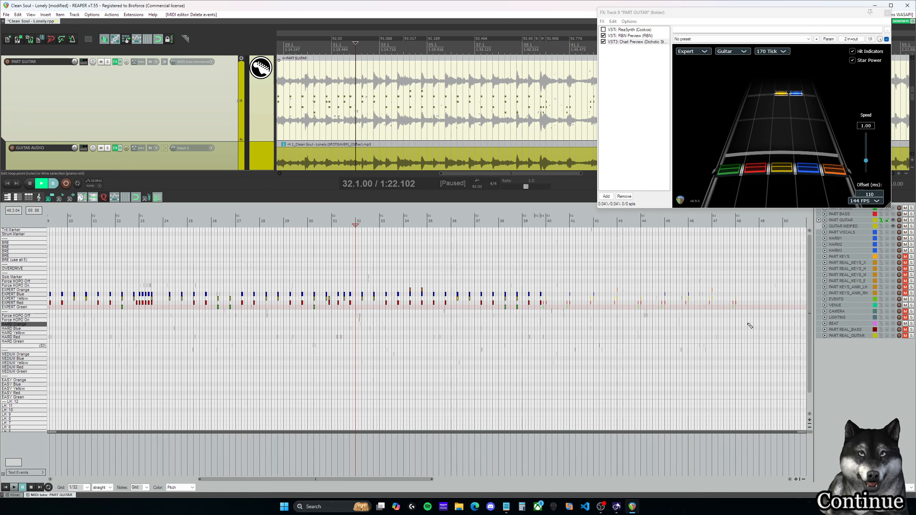
left_click_drag(360, 319, 760, 263)
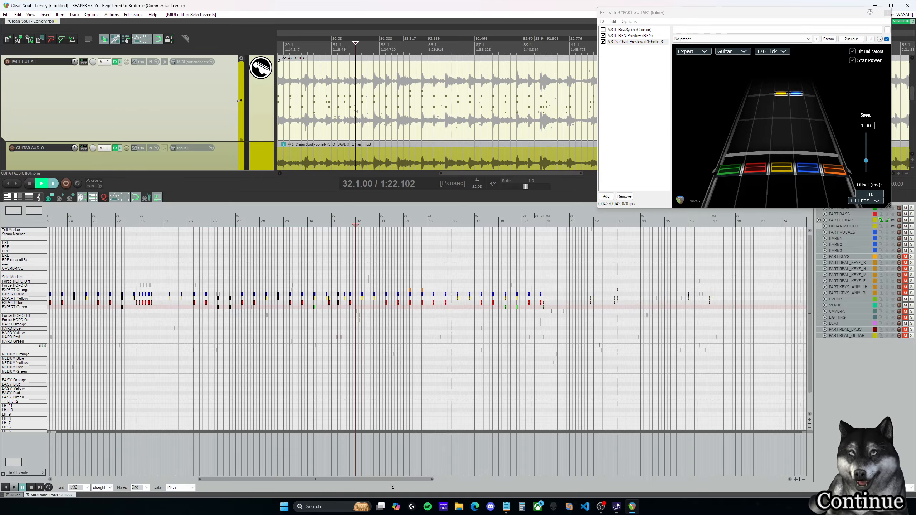
left_click_drag(391, 483, 458, 481)
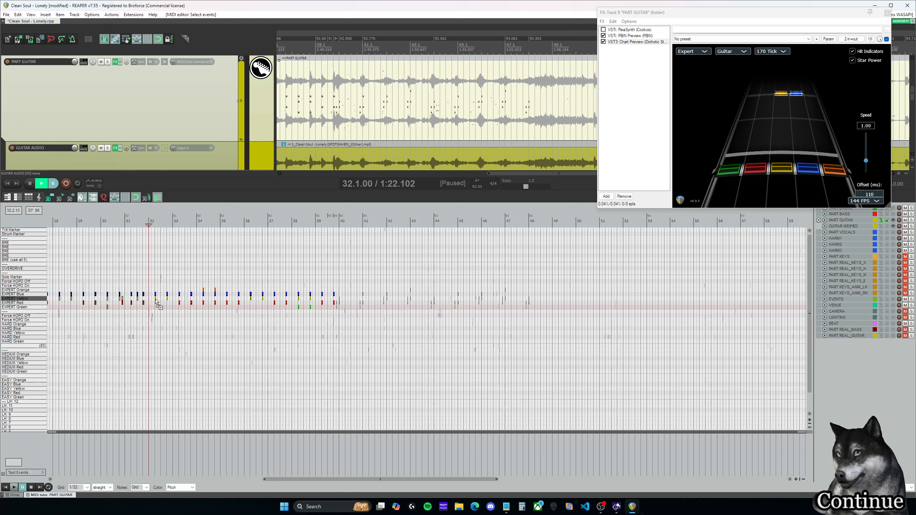
left_click_drag(157, 303, 542, 297)
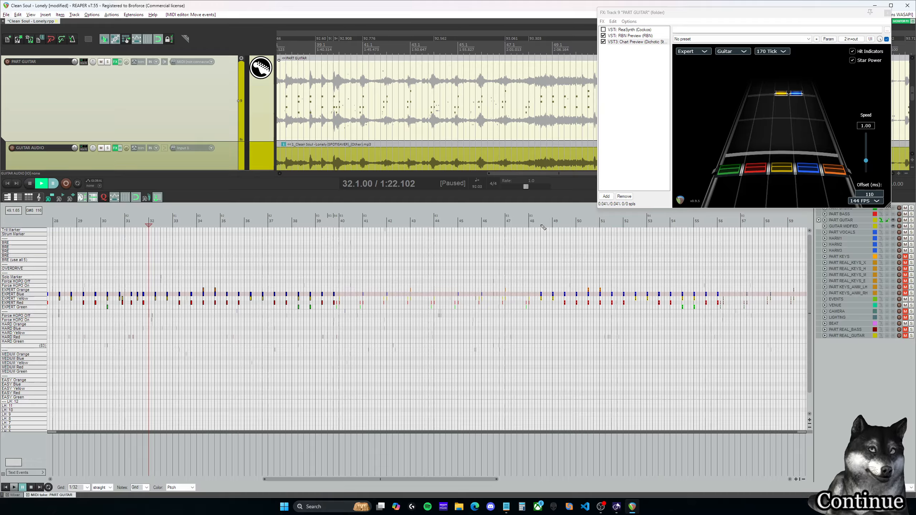
Step: Play the copied chords from 48.3.00, shift the whole block one beat later to 48.4.00, and play it from there
left_click(541, 226)
scroll(555, 304, "up", 5)
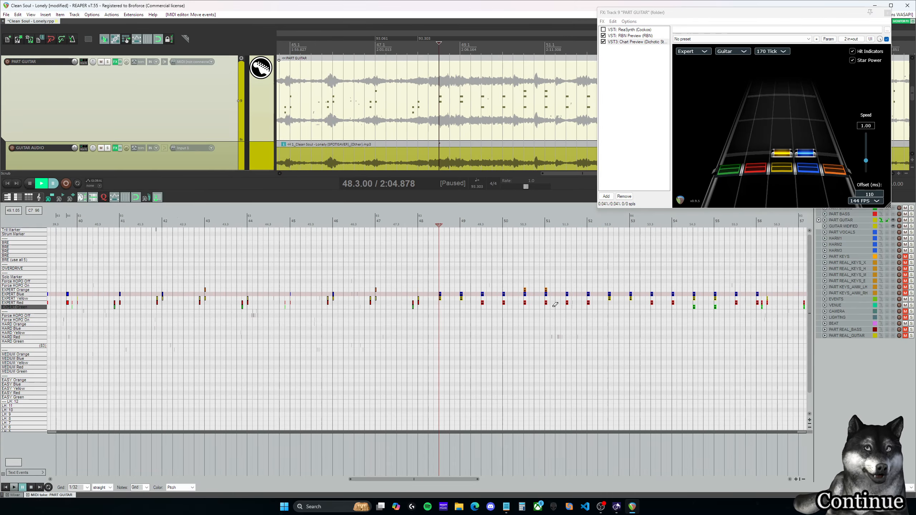
key("space")
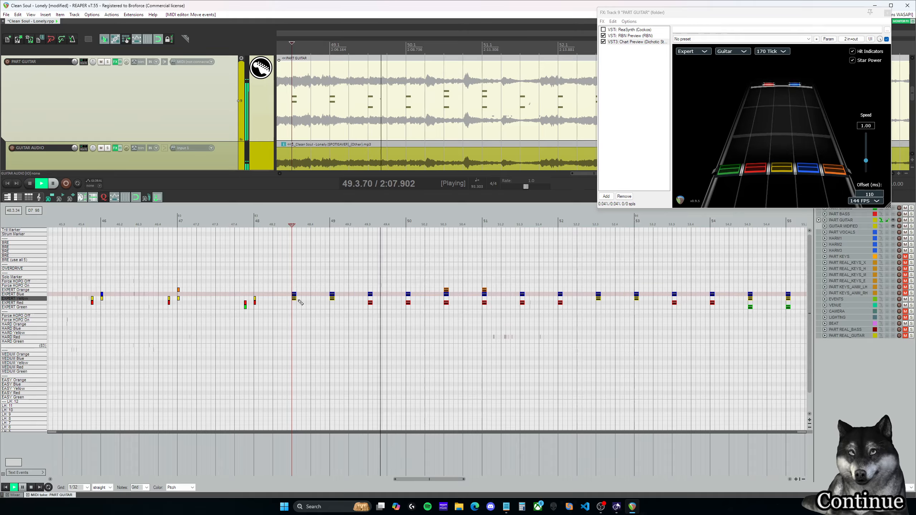
key("ctrl+space")
left_click_drag(294, 303, 314, 302)
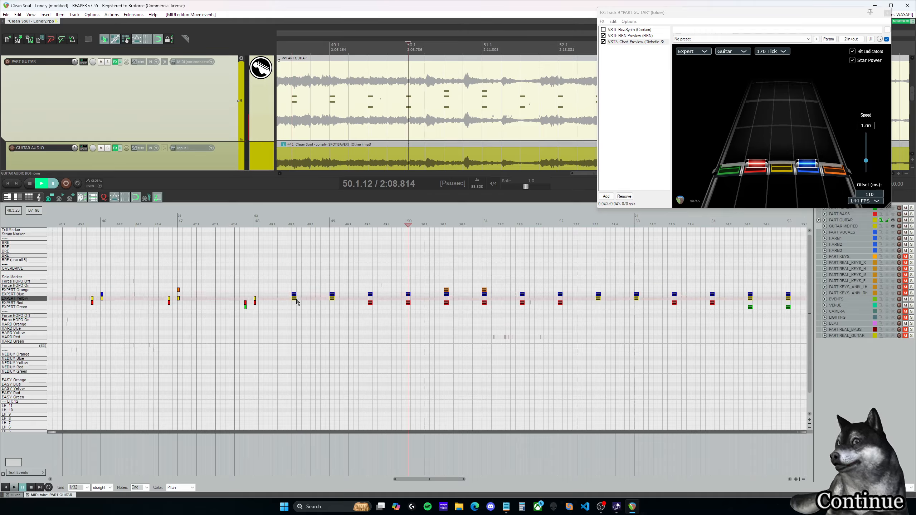
left_click(310, 225)
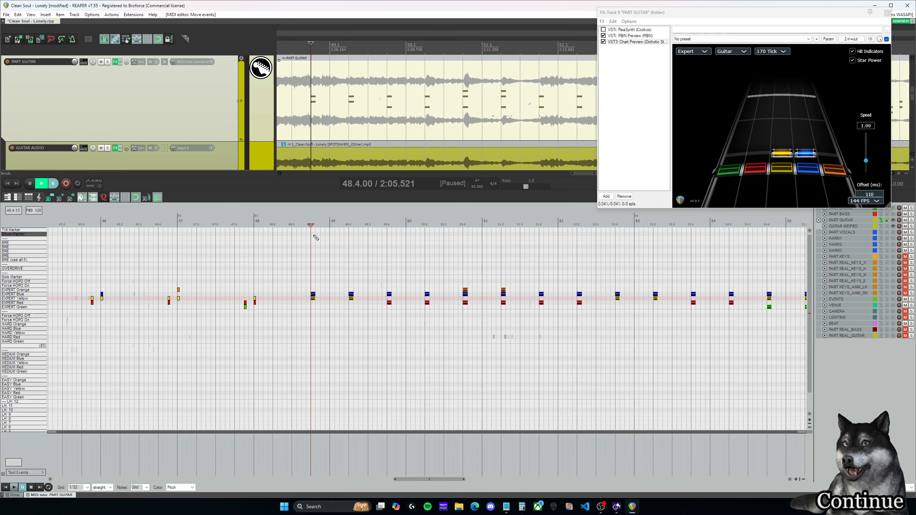
key("space")
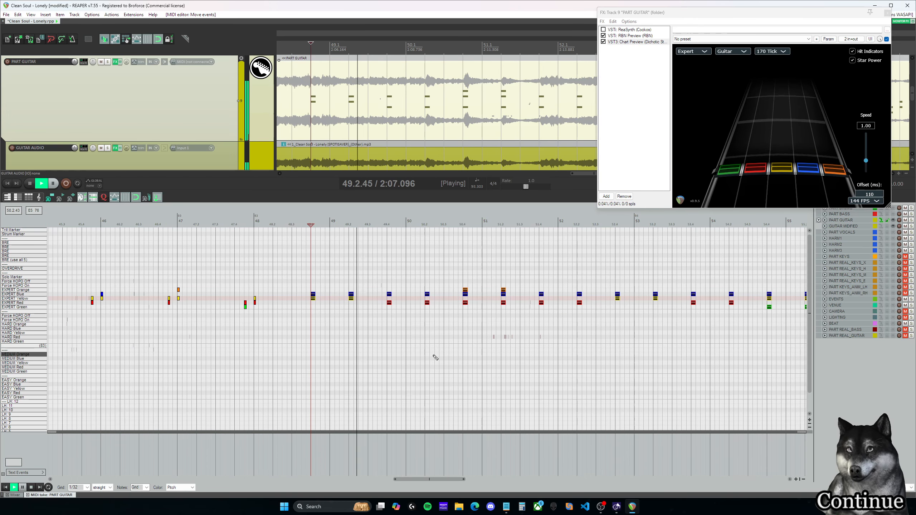
key("space")
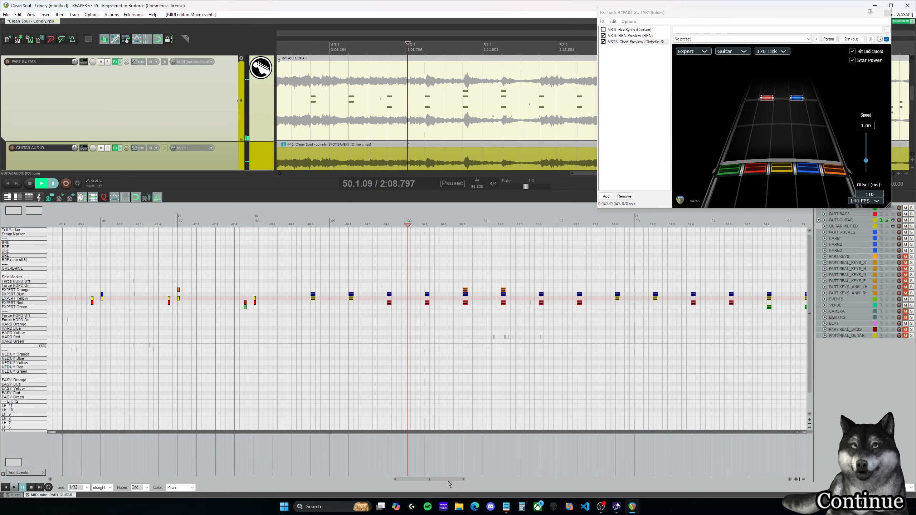
Step: Listen to the original chords from 33.2.00 into measure 34 for comparison with the copied block
left_click_drag(446, 479, 350, 468)
scroll(364, 404, "down", 5)
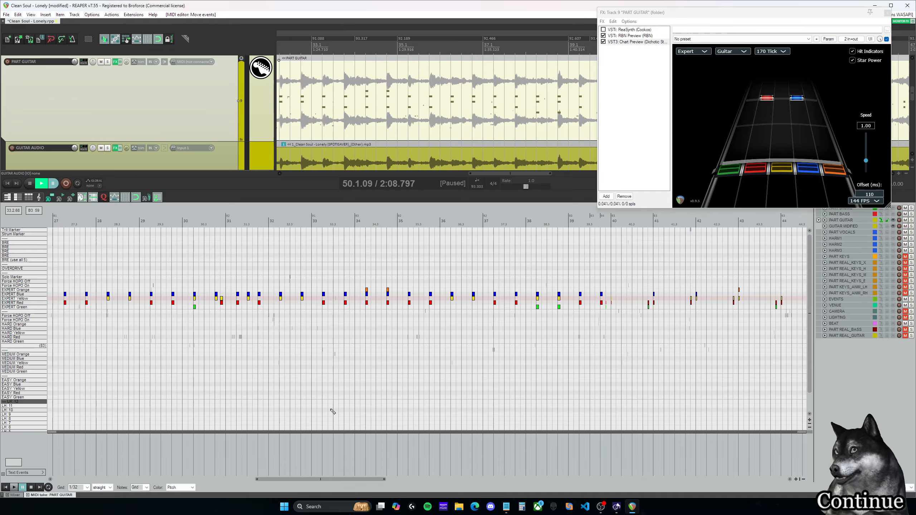
left_click_drag(345, 484, 350, 432)
left_click(299, 224)
key("space")
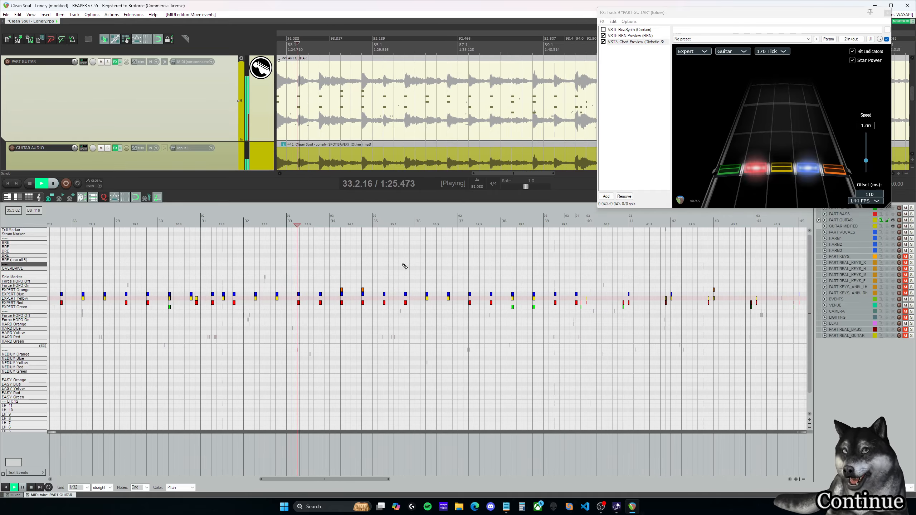
key("space")
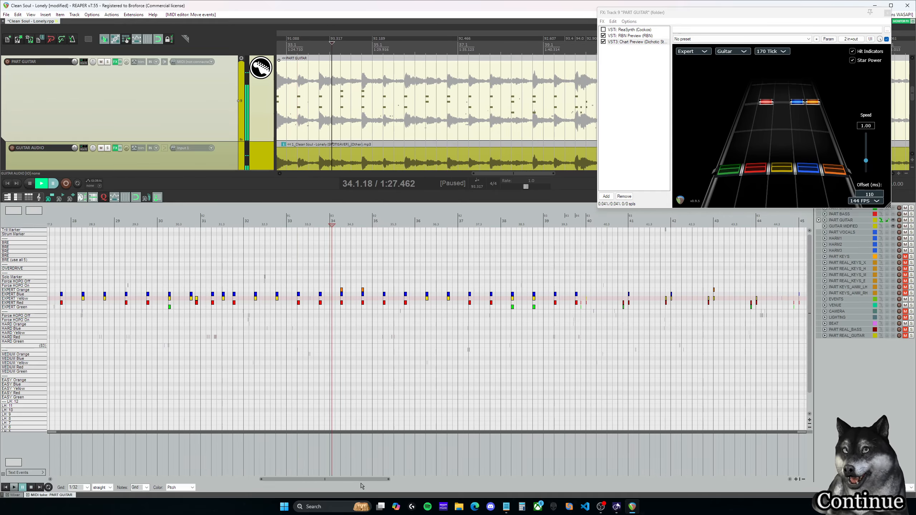
Step: Try the copied block starting at 49.2.00, return it to 48.4.00, and listen around measure 50
left_click_drag(361, 481, 477, 485)
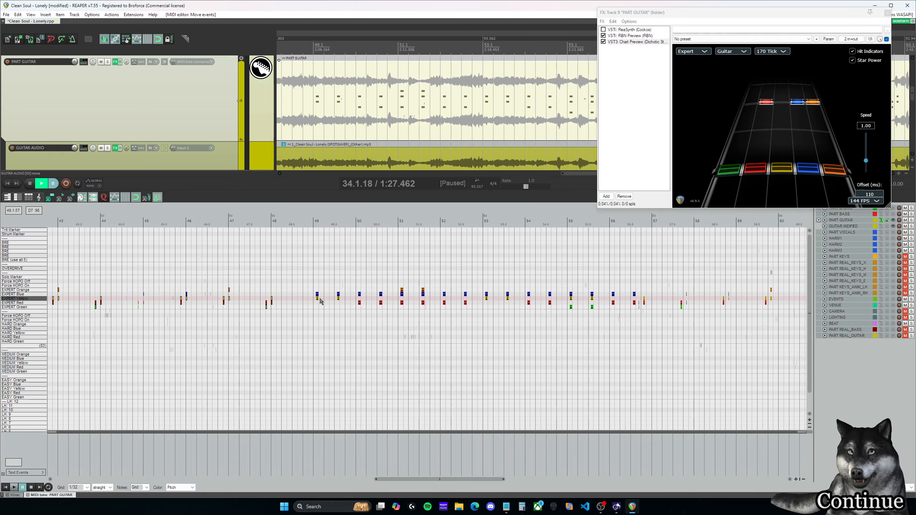
left_click(358, 220)
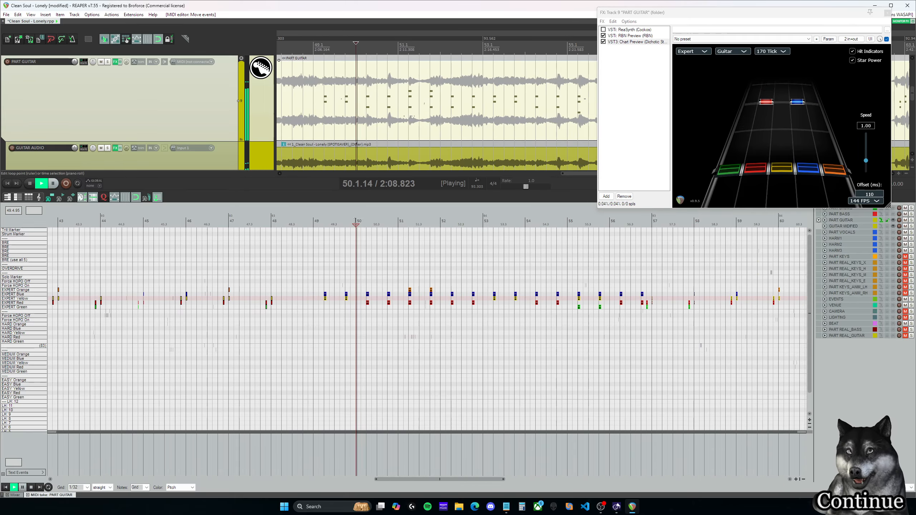
left_click_drag(326, 302, 304, 302)
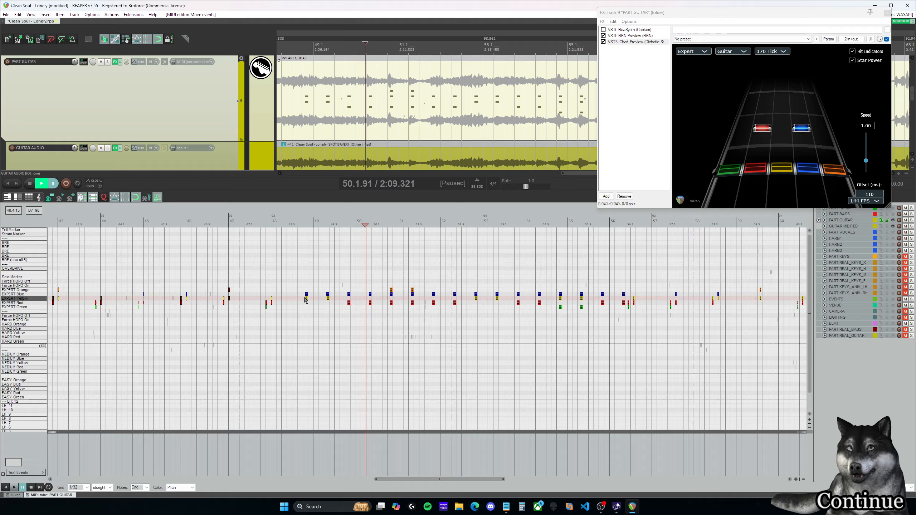
left_click(345, 223)
key("space")
key("space")
Step: Replay the original red-blue chords from 33.2.00 and compare them with the copied chords around 49.4.00
left_click_drag(448, 480, 311, 465)
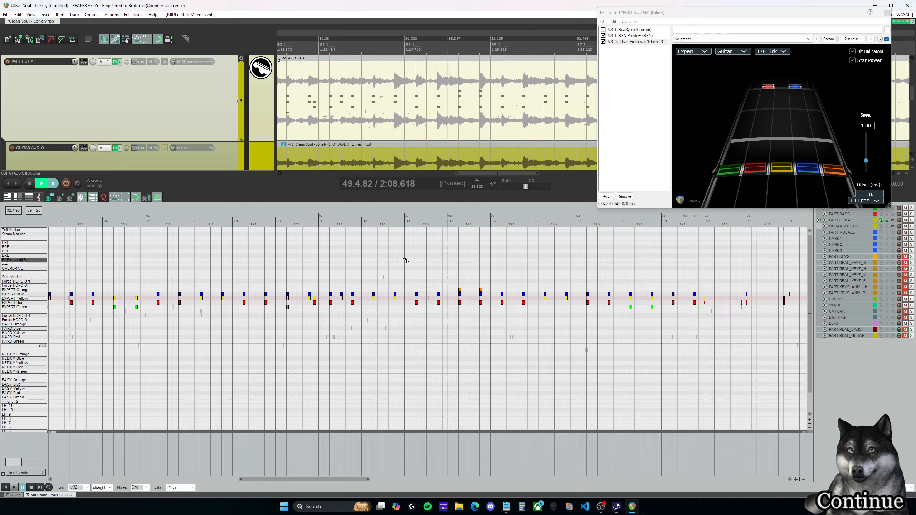
left_click(413, 225)
key("space")
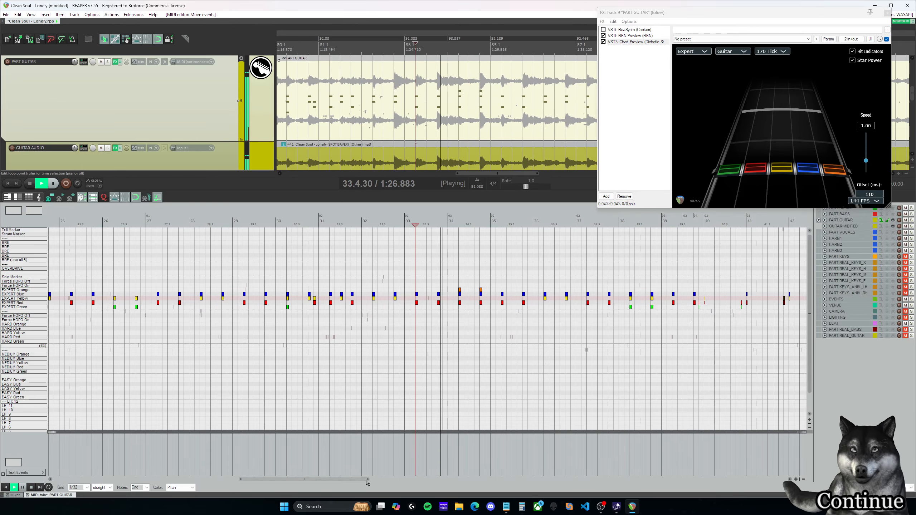
key("space")
left_click_drag(366, 483, 484, 456)
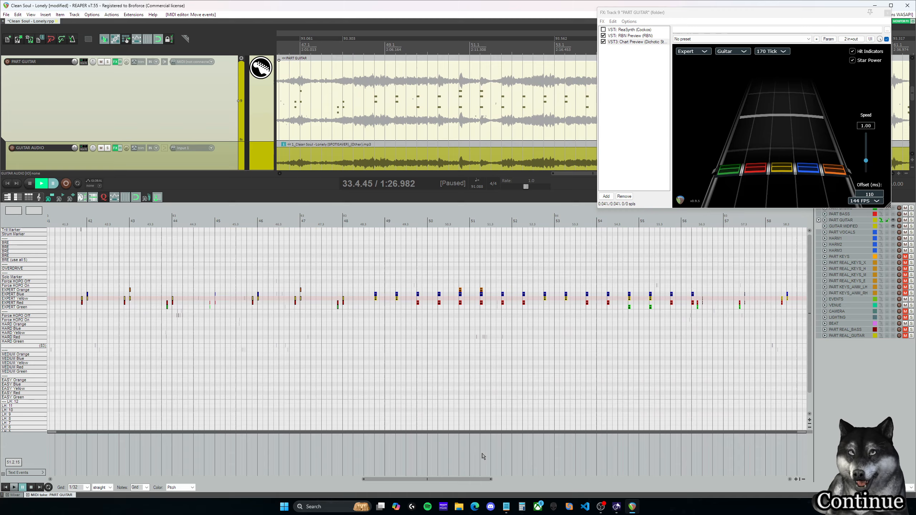
left_click(421, 225)
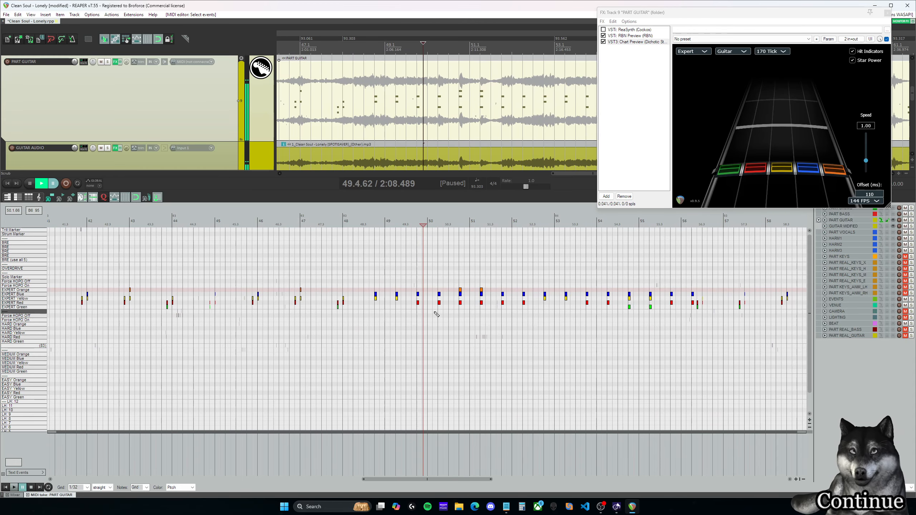
Step: Listen to the copied block around measure 50, move all its chords two beats earlier to start at 48.2.00, and play it back
left_click_drag(387, 265, 781, 338)
scroll(736, 331, "down", 3)
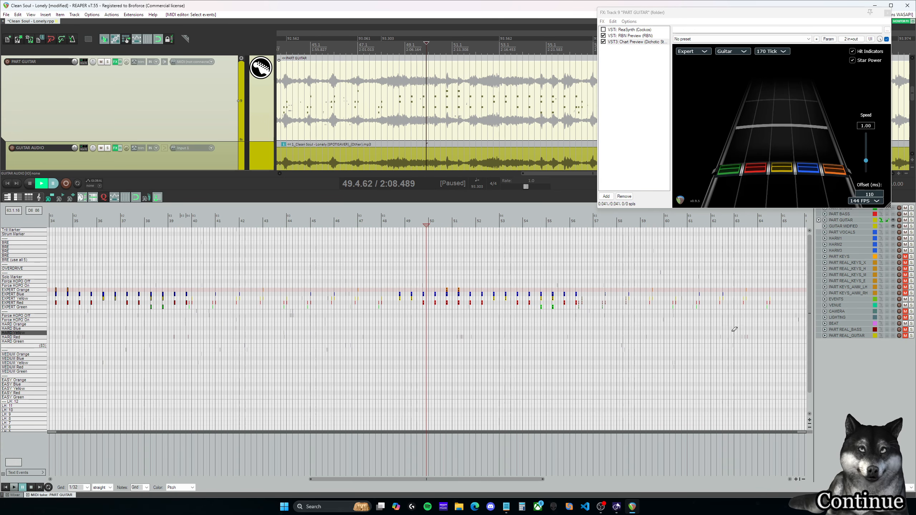
left_click_drag(494, 483, 547, 483)
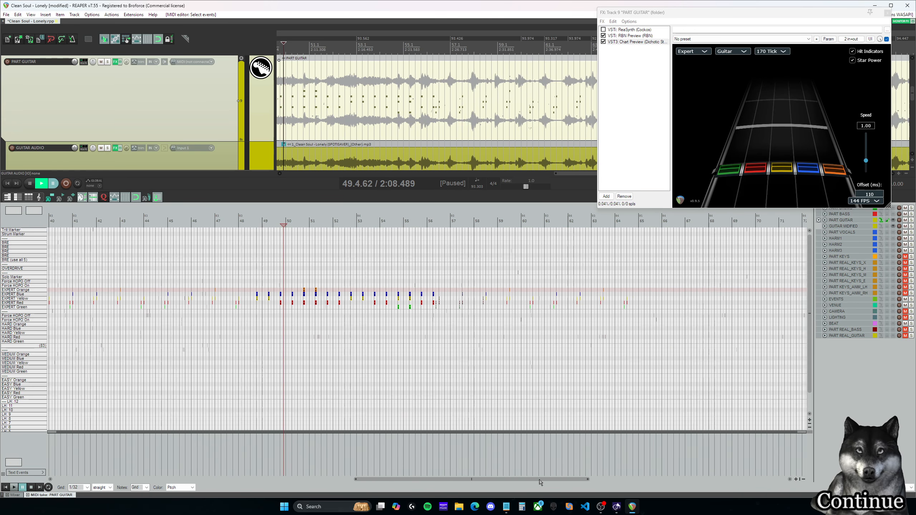
left_click_drag(694, 362, 234, 246)
scroll(337, 270, "up", 3)
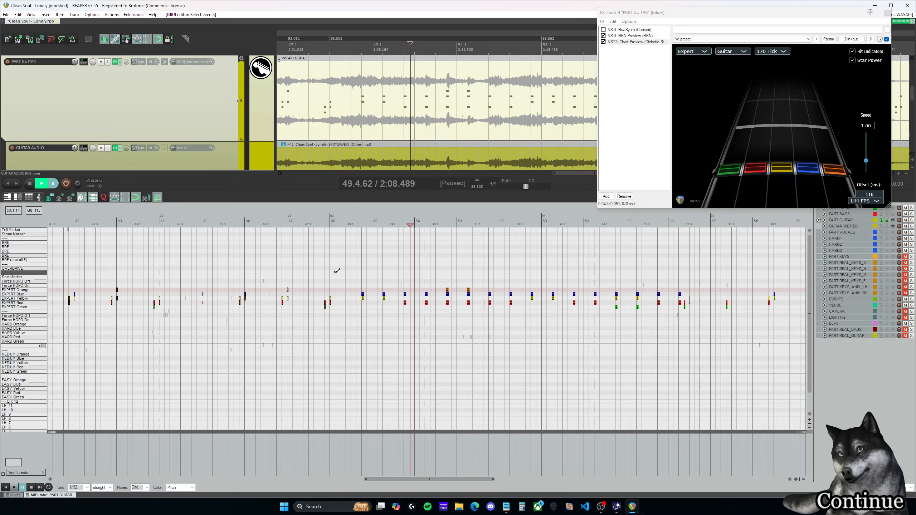
left_click(408, 221)
key("space")
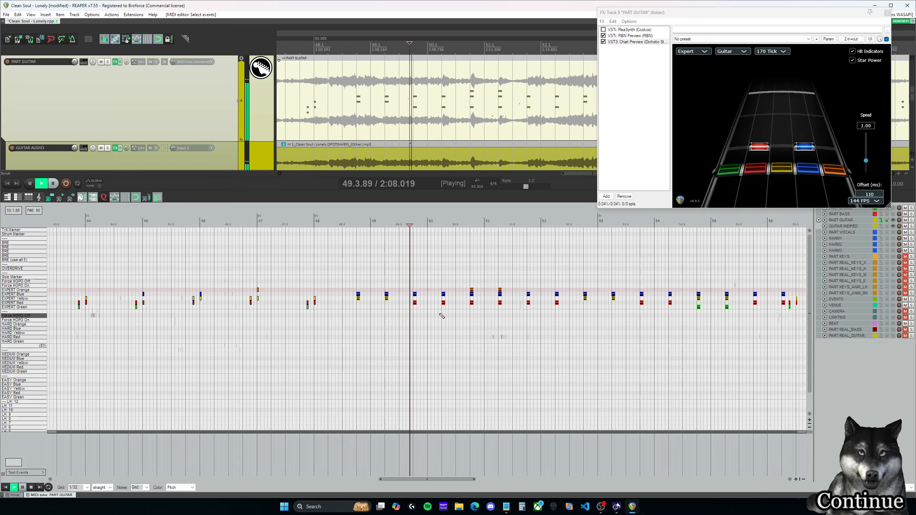
key("space")
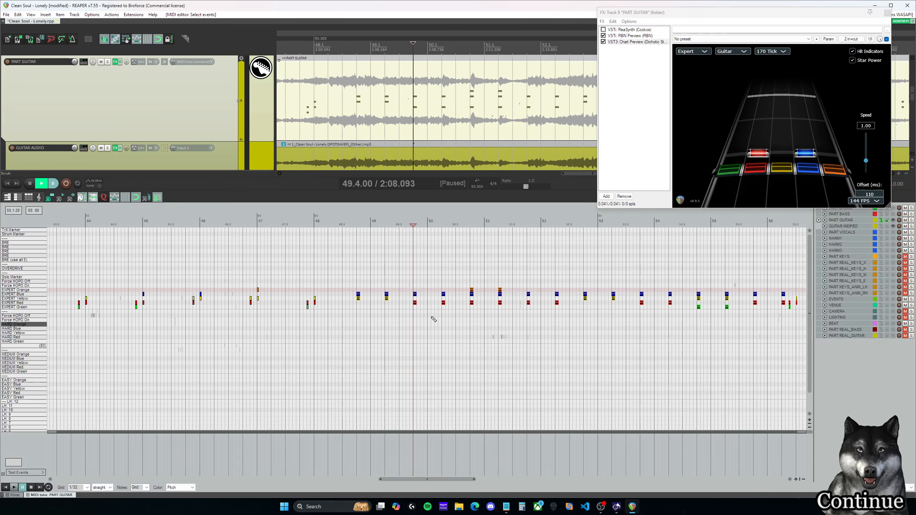
key("space")
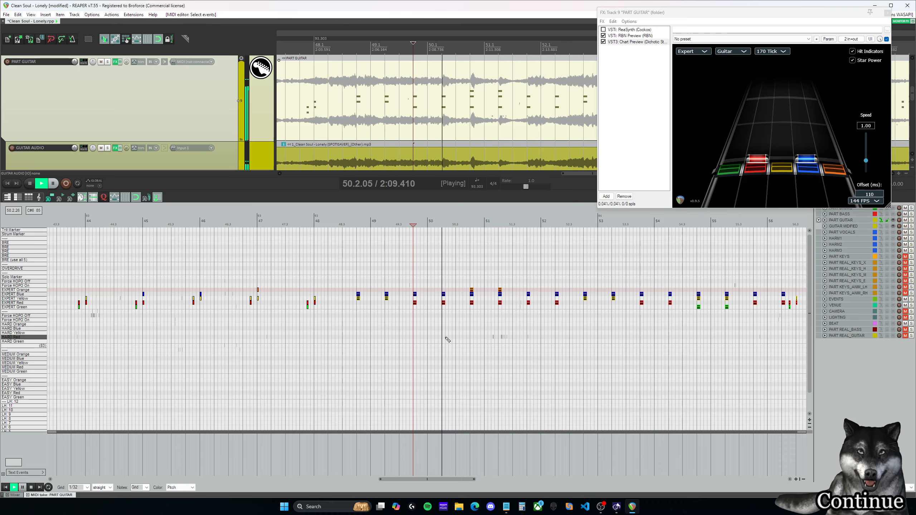
key("space")
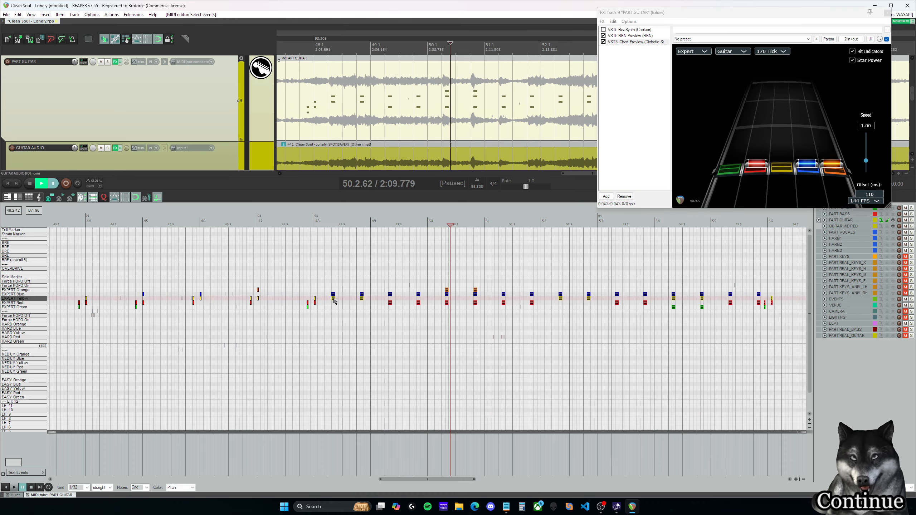
left_click_drag(334, 301, 330, 300)
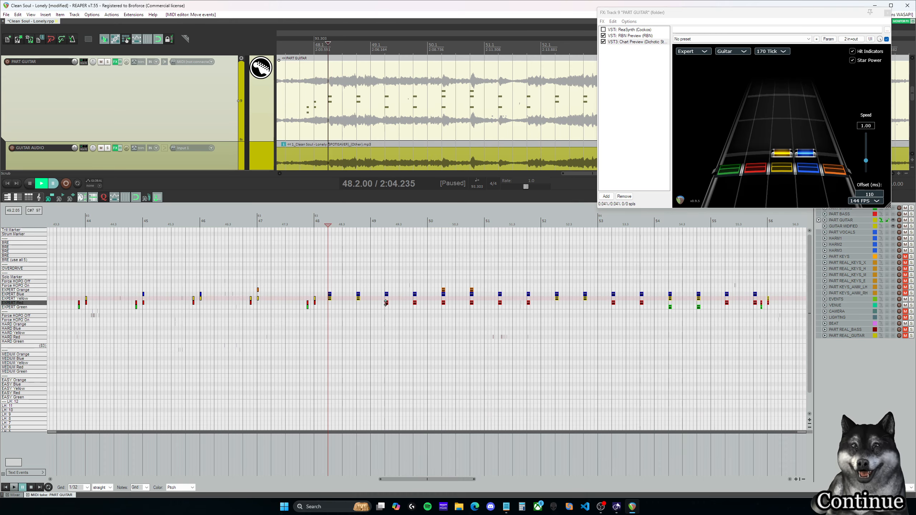
scroll(395, 284, "up", 2)
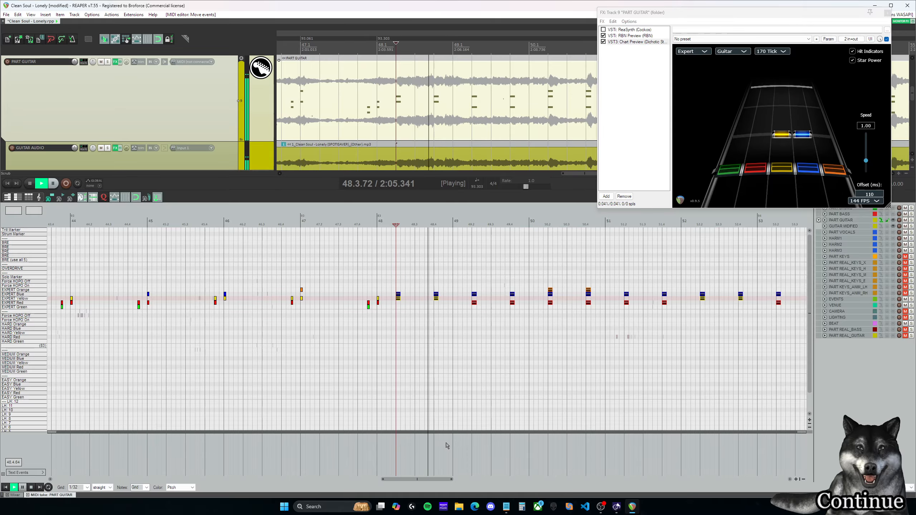
Step: Listen through the copied Expert chords from measure 48 into measure 54, replaying the passage from the end of measure 53
left_click_drag(438, 480, 478, 484)
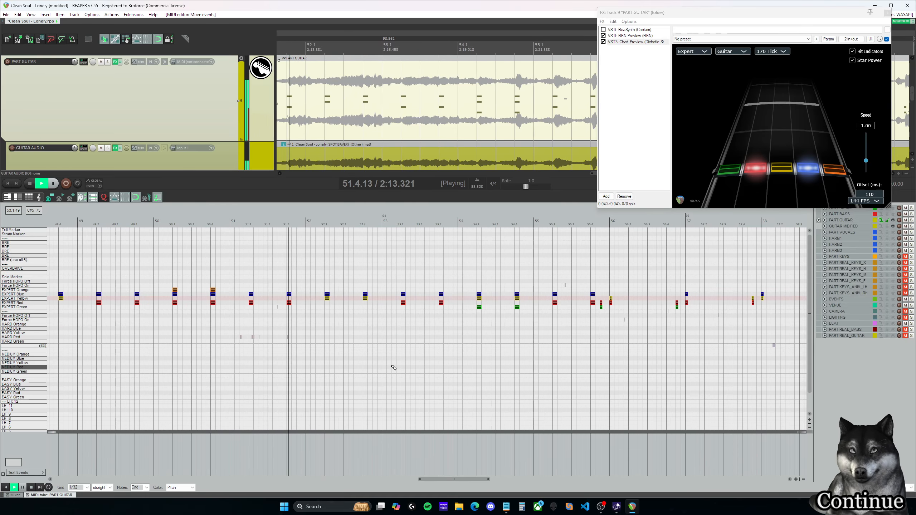
left_click_drag(461, 482, 466, 483)
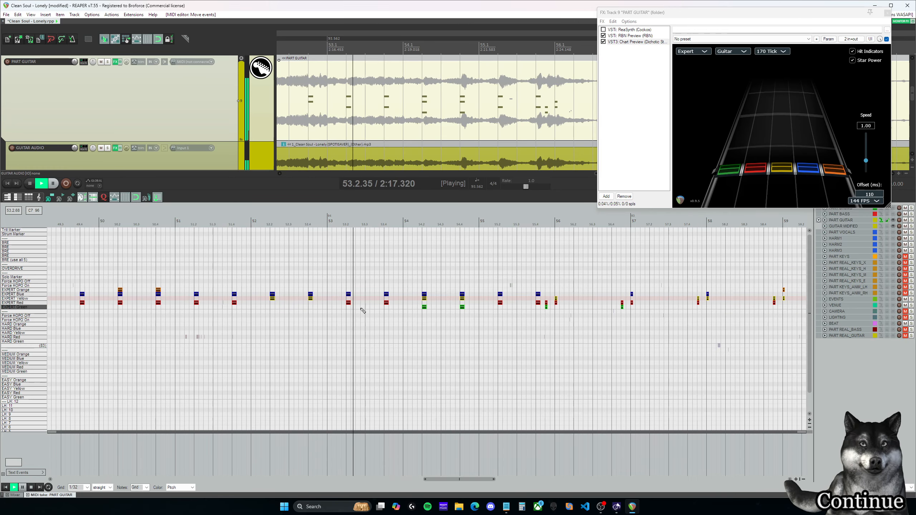
left_click_drag(472, 481, 498, 482)
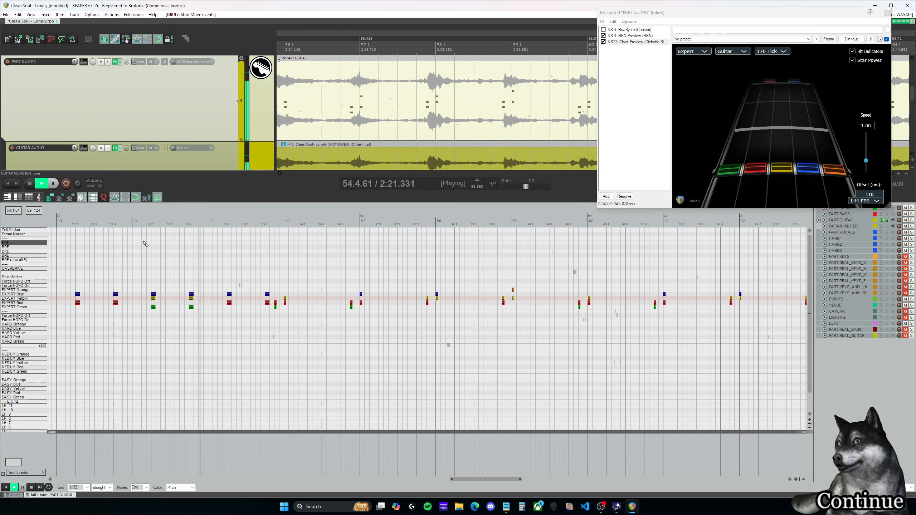
left_click(111, 224)
key("space")
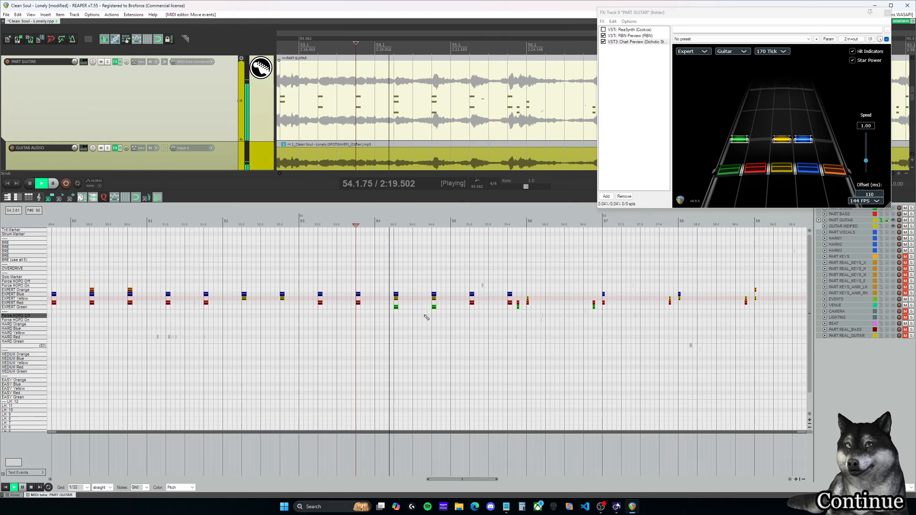
Step: Raise the two green-yellow-blue Expert chords at 54.2.00 and 54.4.00 to red-blue-orange and play them back
left_click_drag(442, 314, 442, 313)
left_click_drag(434, 308, 434, 297)
left_click(359, 225)
key("space")
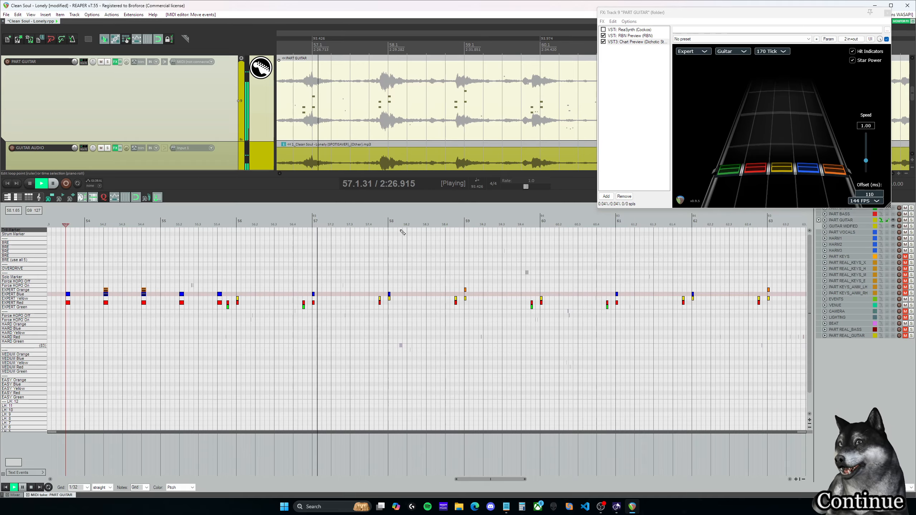
Step: Listen to the short Expert chords against the guitar audio from the end of measure 56 through measure 63
key("space")
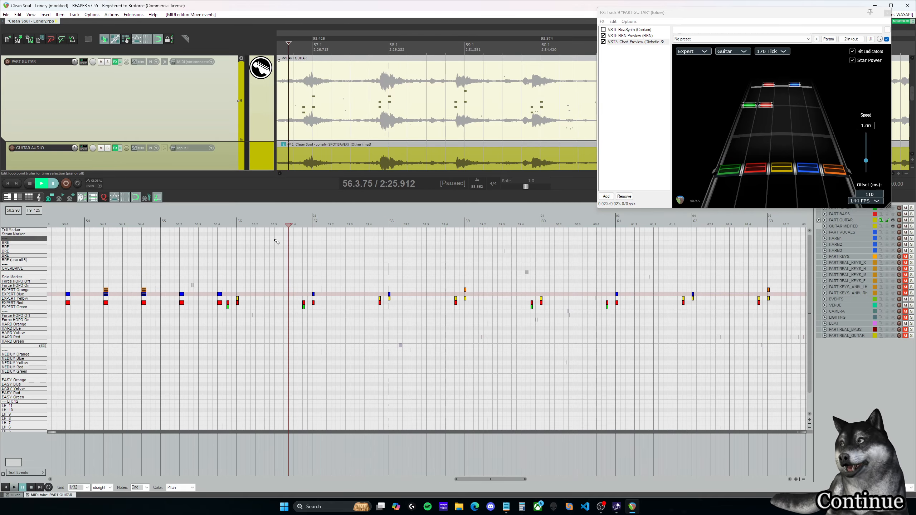
left_click(300, 224)
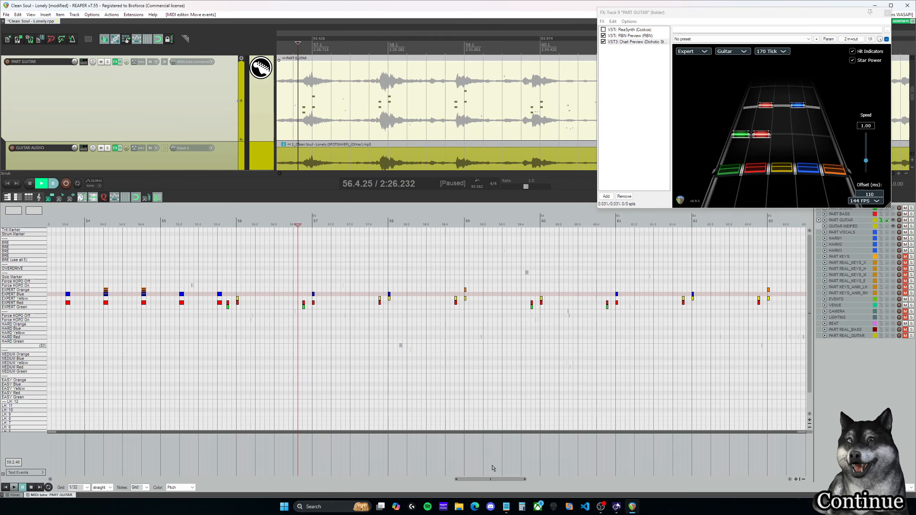
left_click_drag(497, 480, 508, 480)
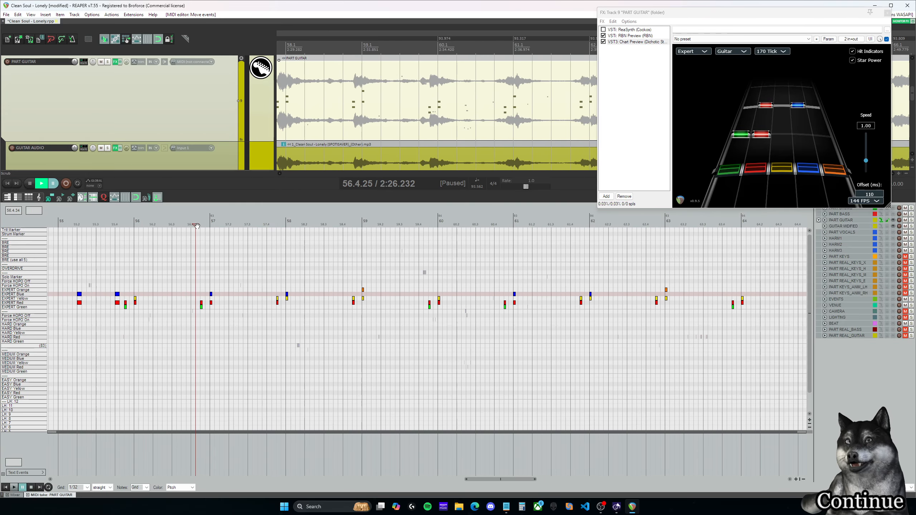
mouse_move(524, 480)
left_mouse_down()
mouse_move(559, 480)
mouse_move(523, 480)
left_mouse_up()
key("space")
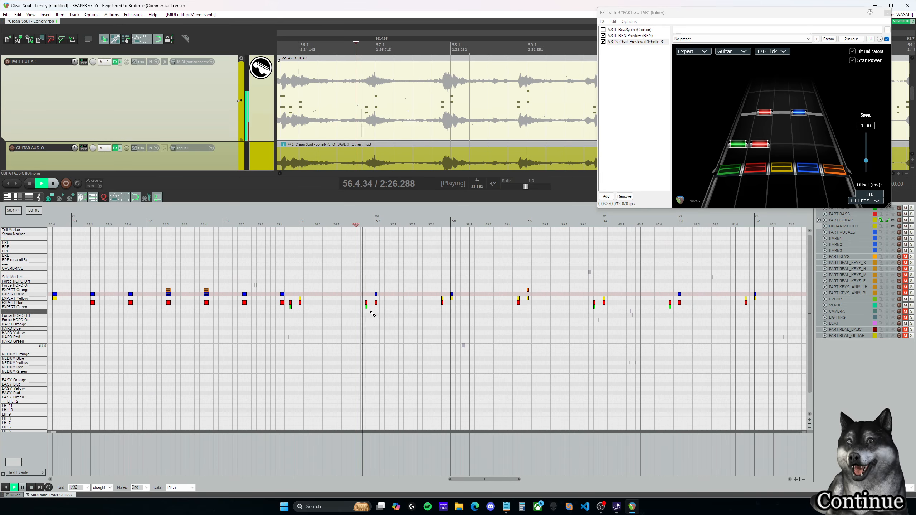
left_click_drag(507, 482, 525, 481)
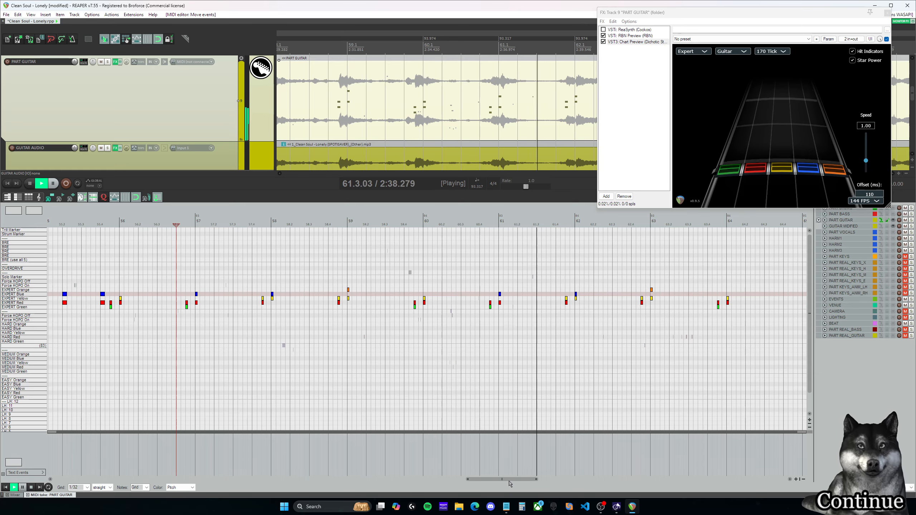
left_click_drag(508, 481, 545, 481)
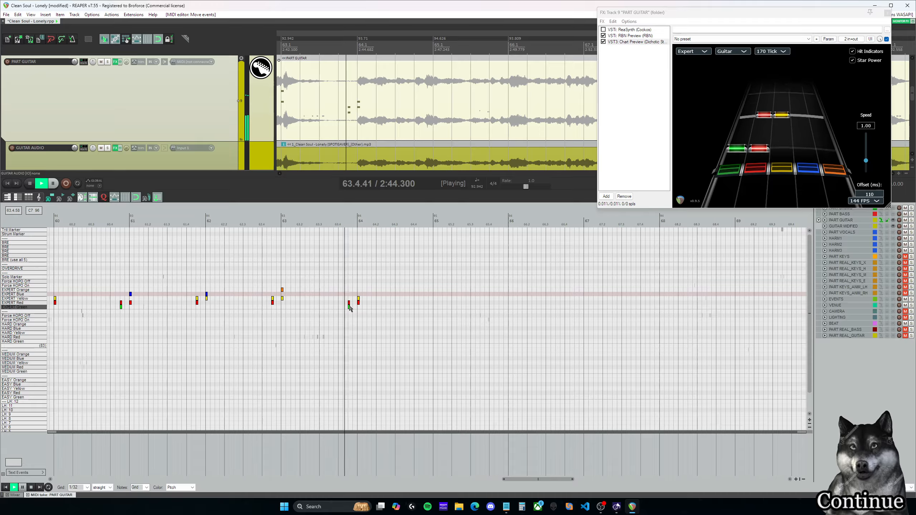
Step: Delete the green-red Expert chord just before measure 64 and replay the passage around the start of measure 64
key("ctrl+space")
left_click_drag(336, 284, 387, 325)
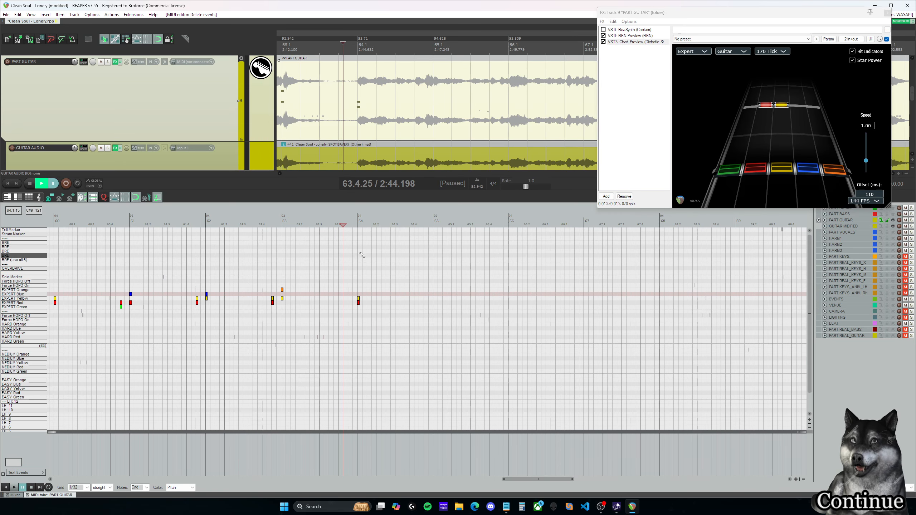
left_click(348, 225)
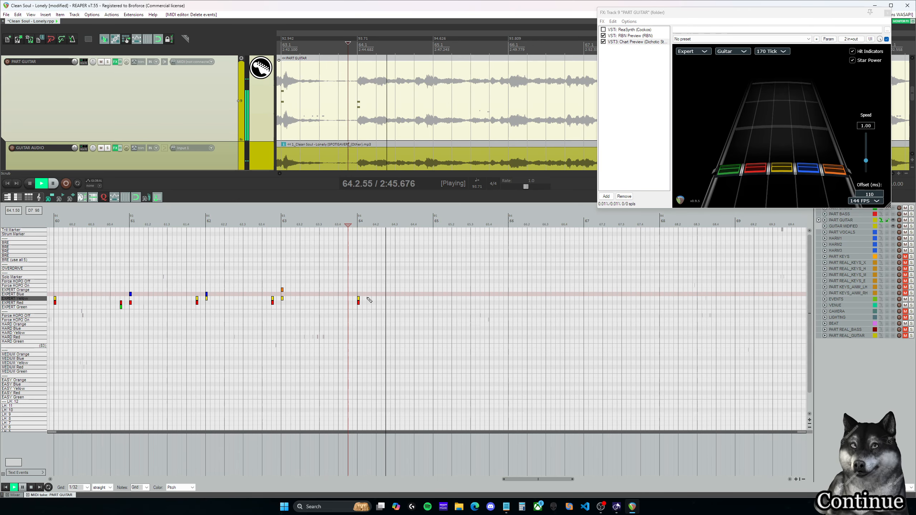
key("space")
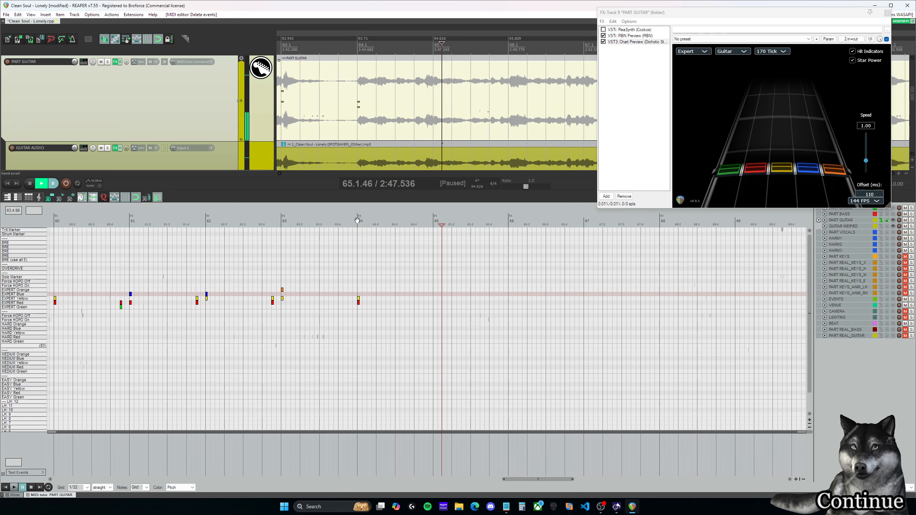
key("space")
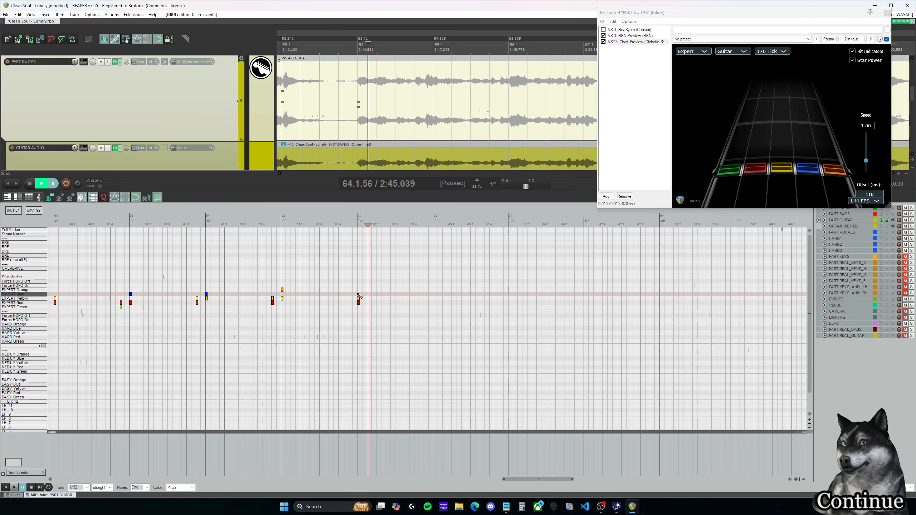
Step: Add a blue note to the red-yellow Expert chord at 64.1.00, match its length to the chord, and listen again
scroll(362, 297, "up", 3)
left_click(406, 295)
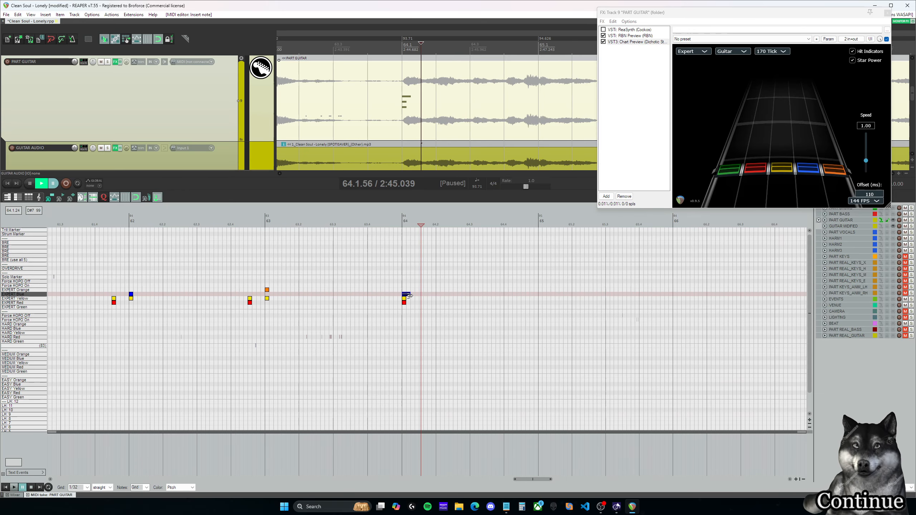
key("space")
scroll(485, 327, "down", 1)
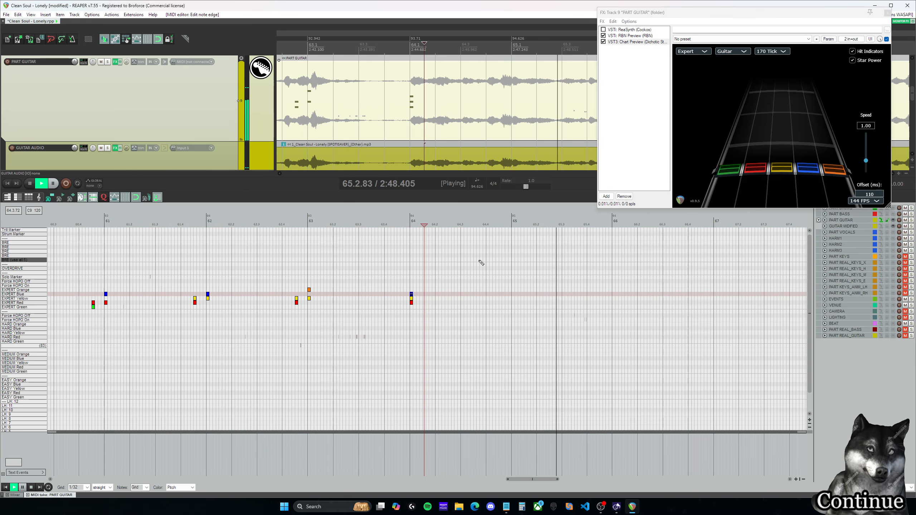
key("space")
left_click(410, 220)
key("space")
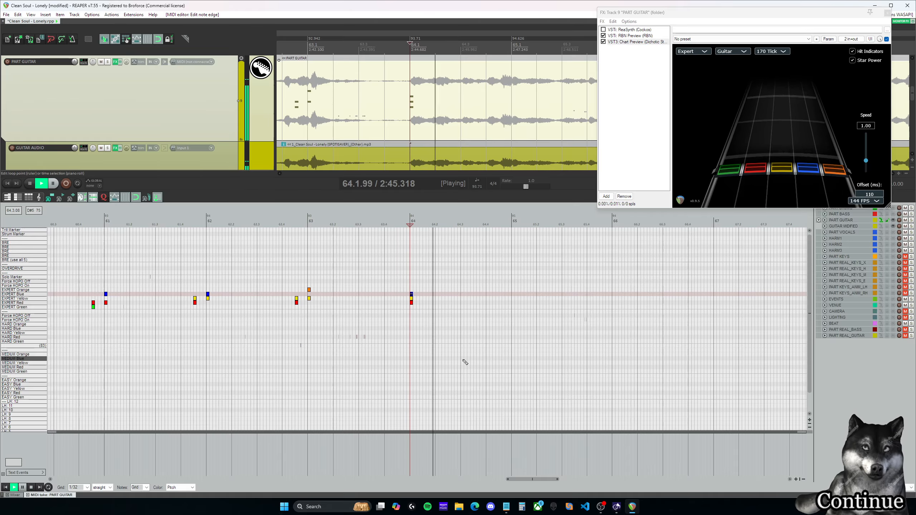
key("space")
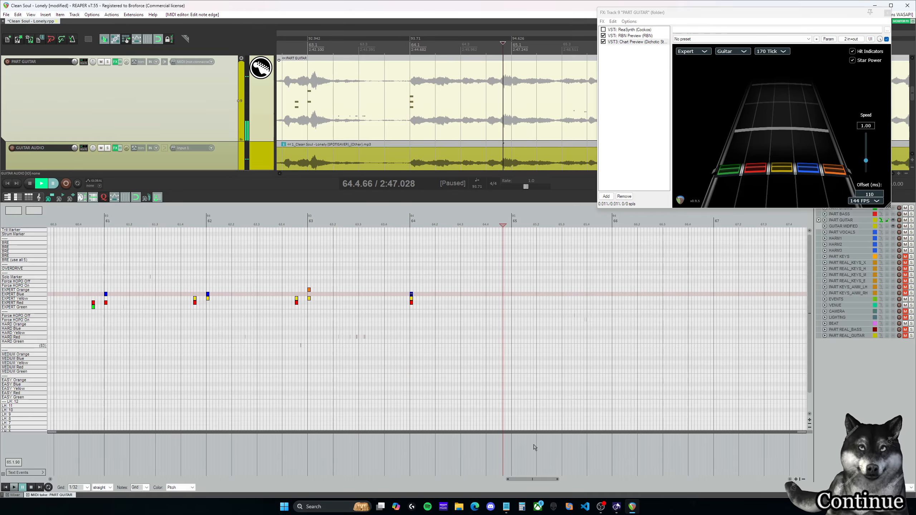
Step: Replay the guitar audio from the start of measure 64 to judge how the next section begins
scroll(503, 333, "down", 2)
left_click_drag(544, 481, 558, 480)
left_click(543, 224)
key("space")
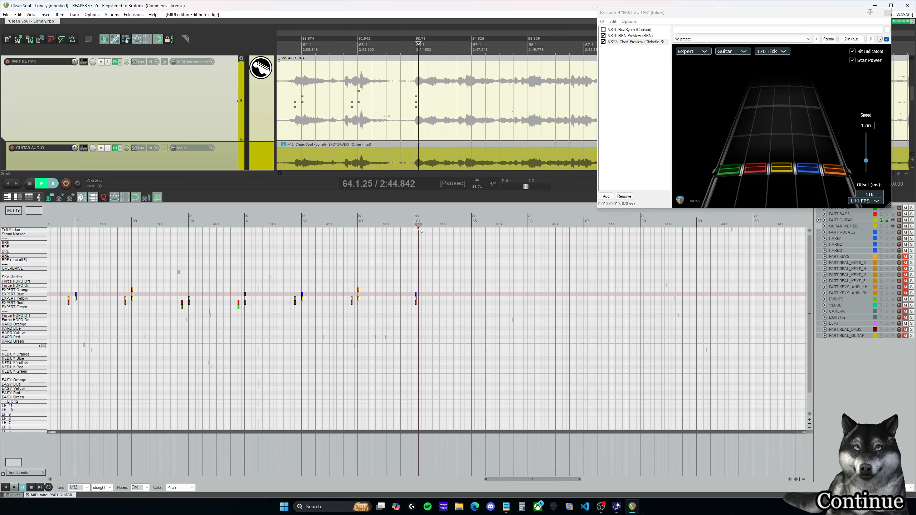
key("space")
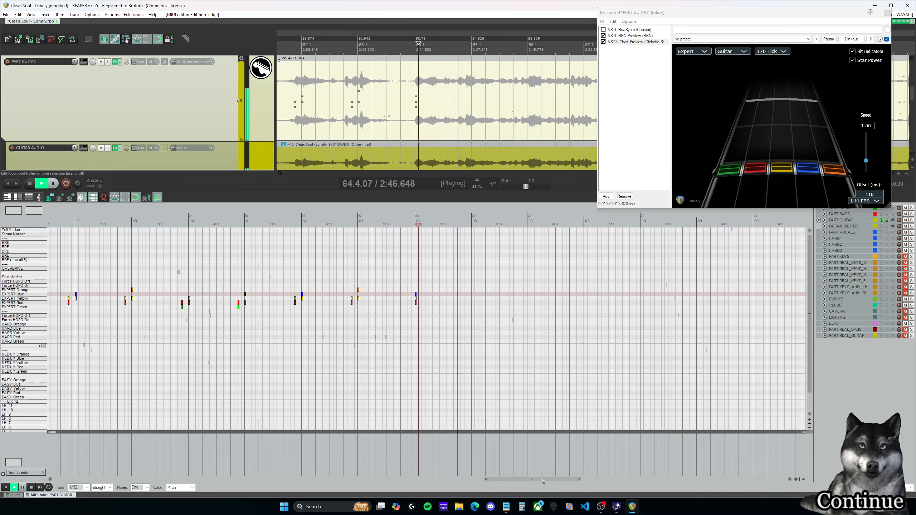
key("space")
Step: Listen to the section starting at measure 48, replaying from measure 47, for comparison with measure 64
left_click_drag(542, 480, 427, 479)
scroll(458, 375, "down", 4)
left_click(256, 221)
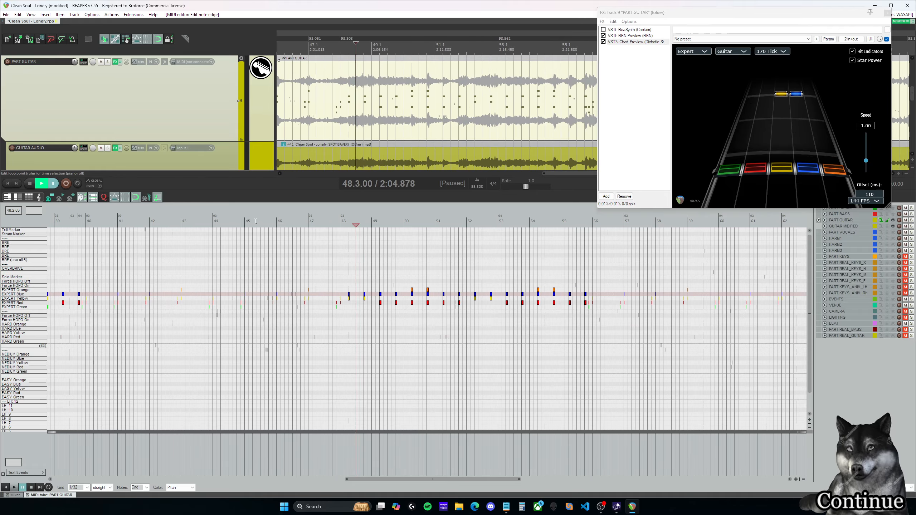
key("space")
key("space")
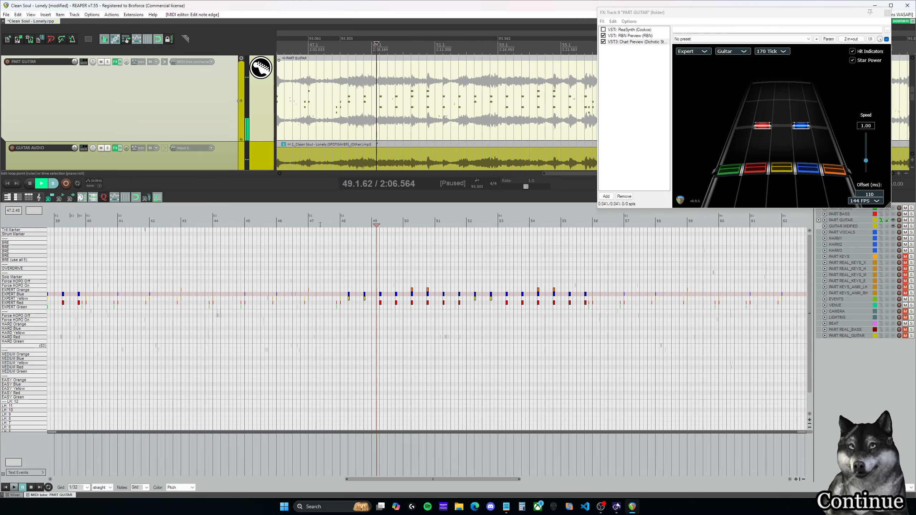
left_click(320, 225)
key("space")
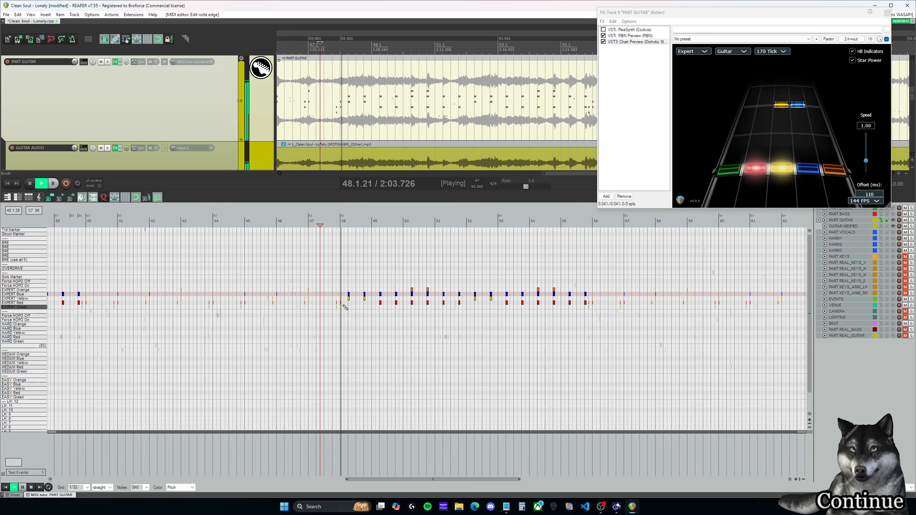
key("space")
scroll(348, 307, "up", 3)
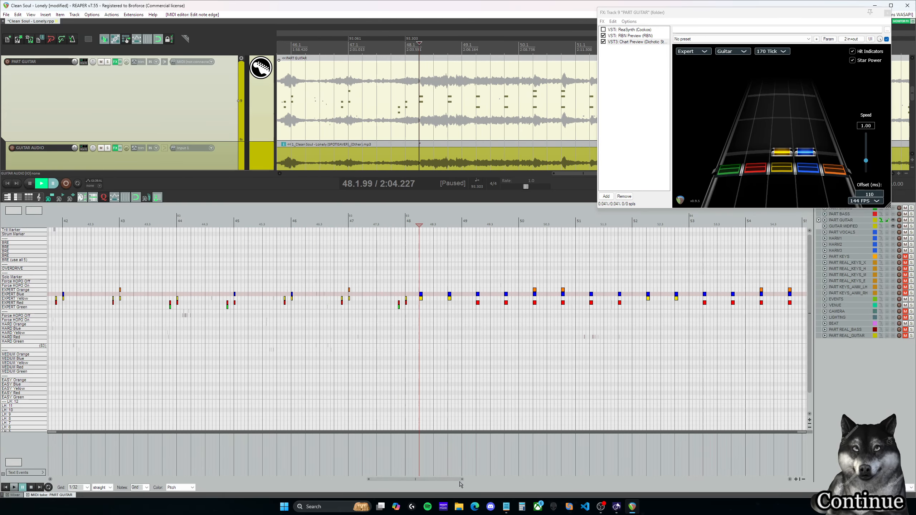
scroll(465, 361, "down", 5)
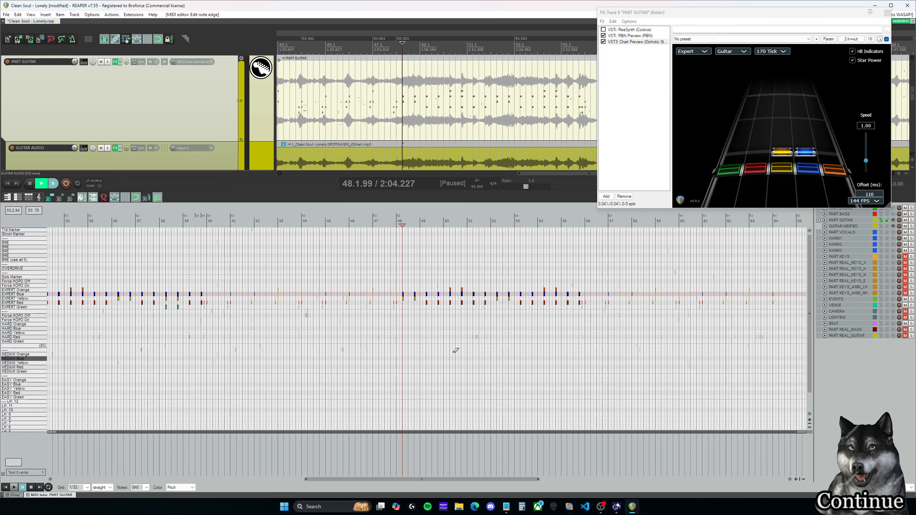
Step: Copy all Expert notes from 48.1.00 through the chord at measure 64
scroll(415, 286, "up", 5)
left_click_drag(413, 220, 431, 331)
left_click_drag(449, 480, 484, 481)
scroll(484, 362, "down", 2)
left_click(100, 225)
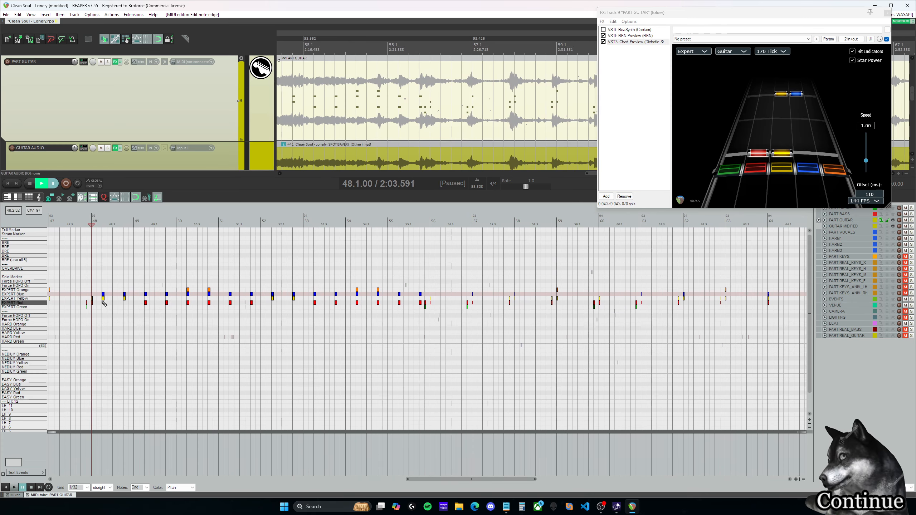
left_click_drag(93, 312, 783, 257)
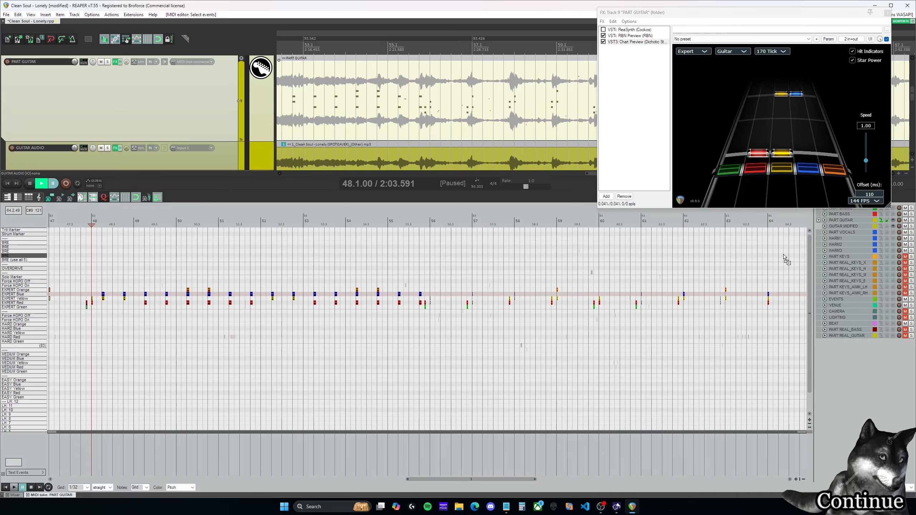
Step: Play from measure 64 and delete the red-yellow-blue Expert chord at 64.1.00
left_click_drag(525, 483, 574, 482)
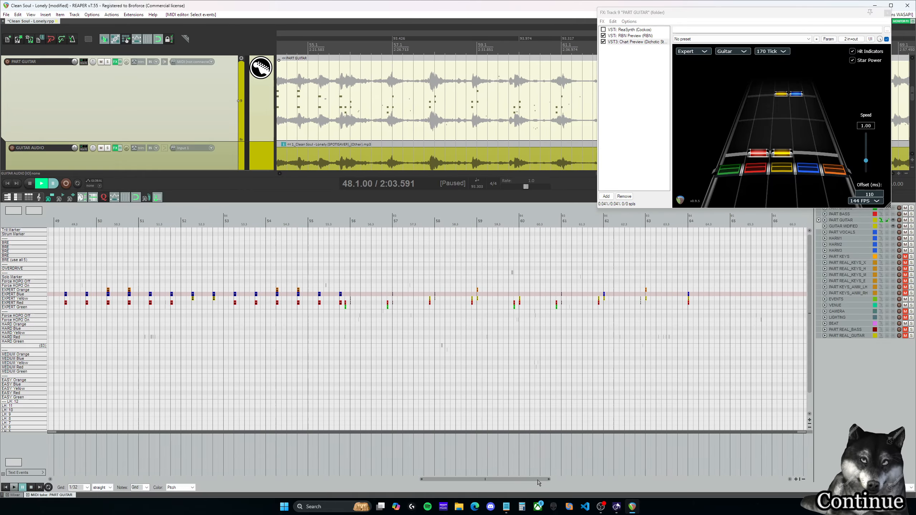
left_click(458, 222)
key("space")
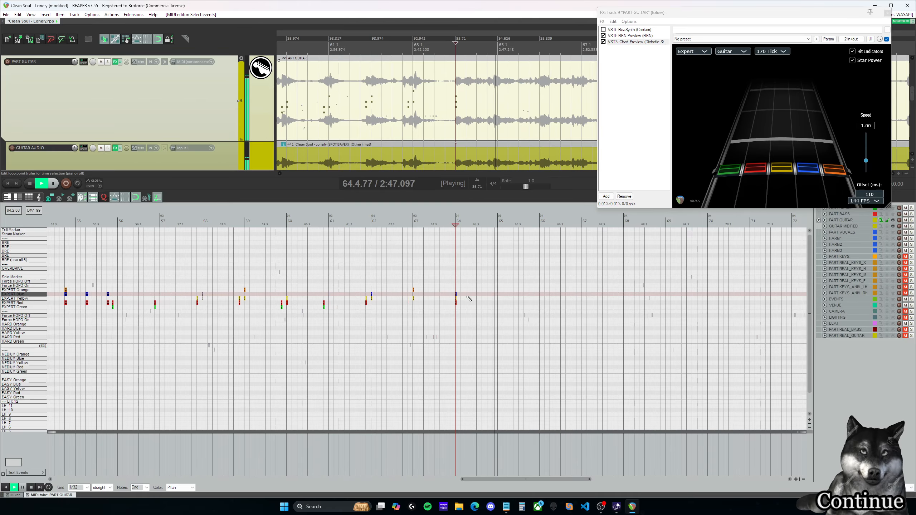
key("space")
left_click_drag(471, 318, 453, 285)
key("Delete")
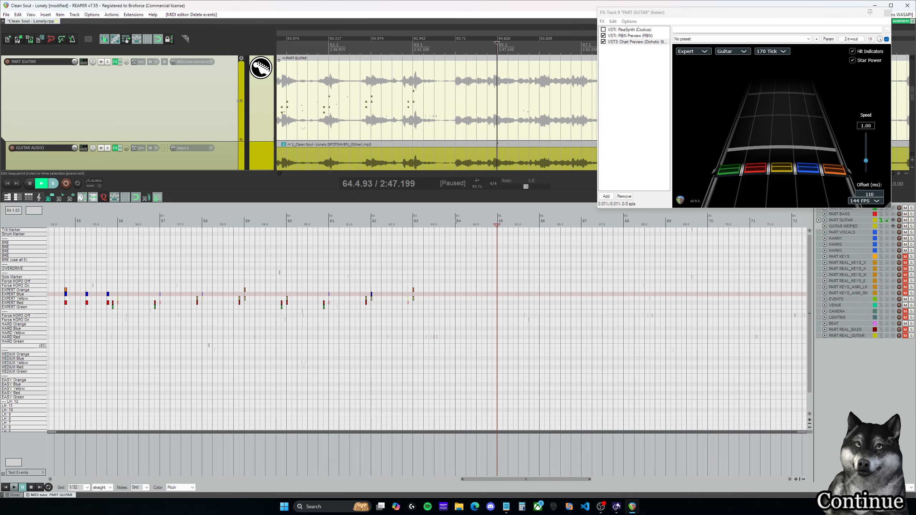
Step: Paste the copied Expert notes at the start of measure 64 and play them back from there
left_click(456, 221)
key("ctrl+v")
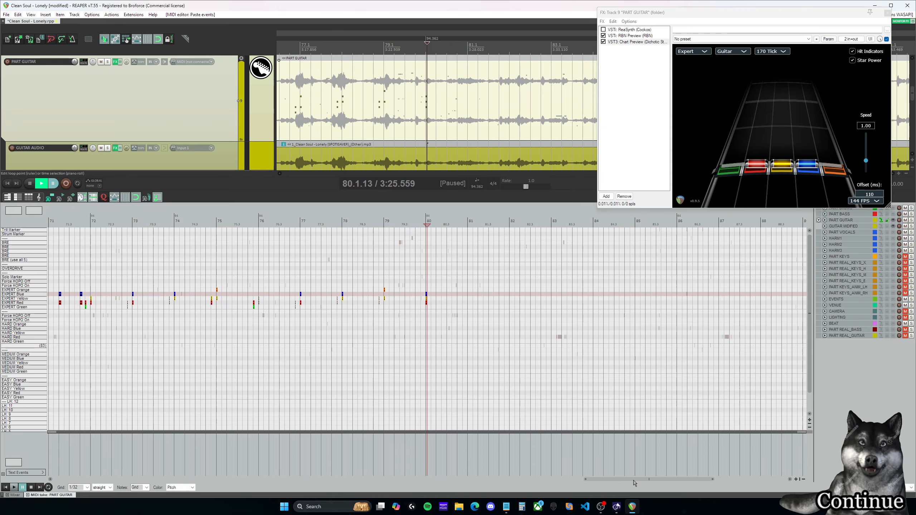
left_click_drag(634, 480, 538, 480)
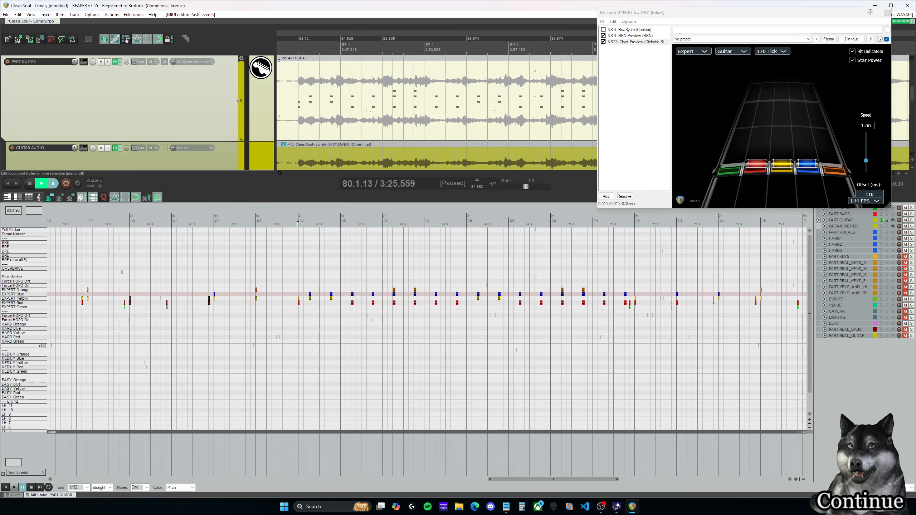
key("space")
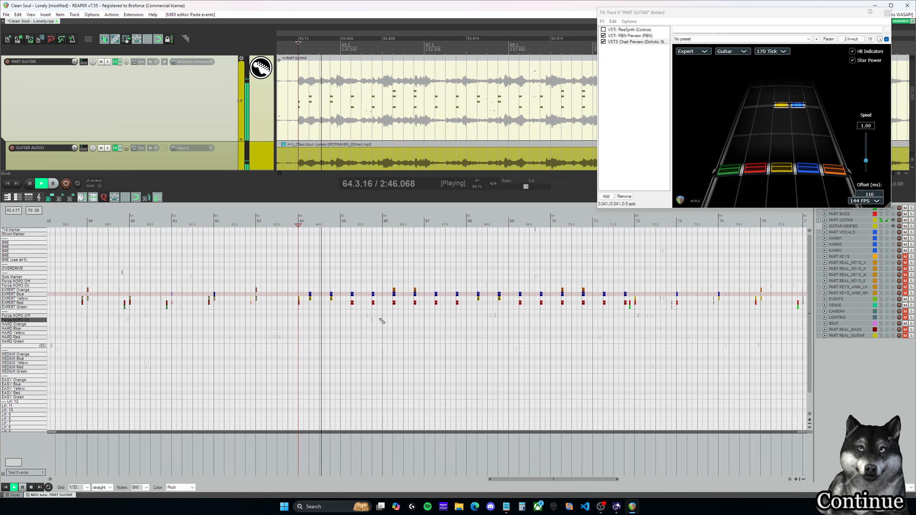
scroll(381, 317, "up", 2)
scroll(379, 340, "up", 2)
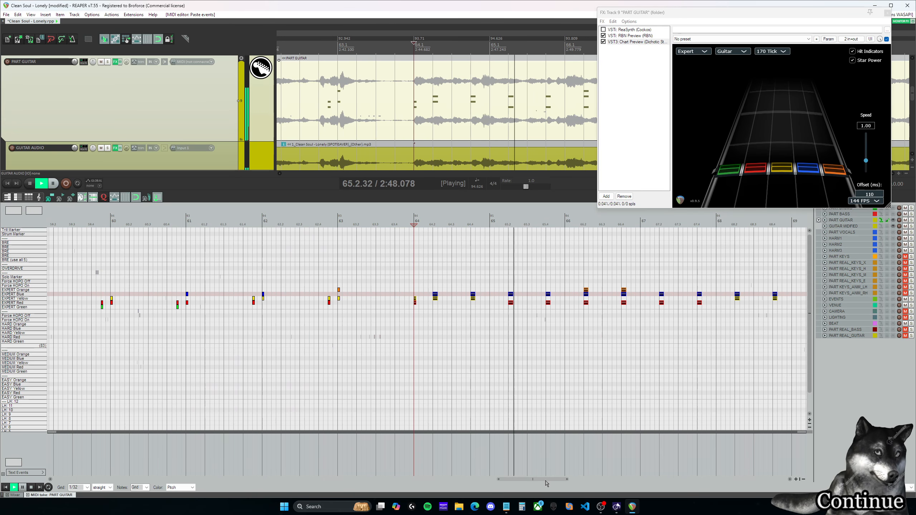
Step: Listen to the pasted Expert notes from measure 64 through measure 68 and return to the chord at 64.1.00
left_click_drag(548, 483, 570, 482)
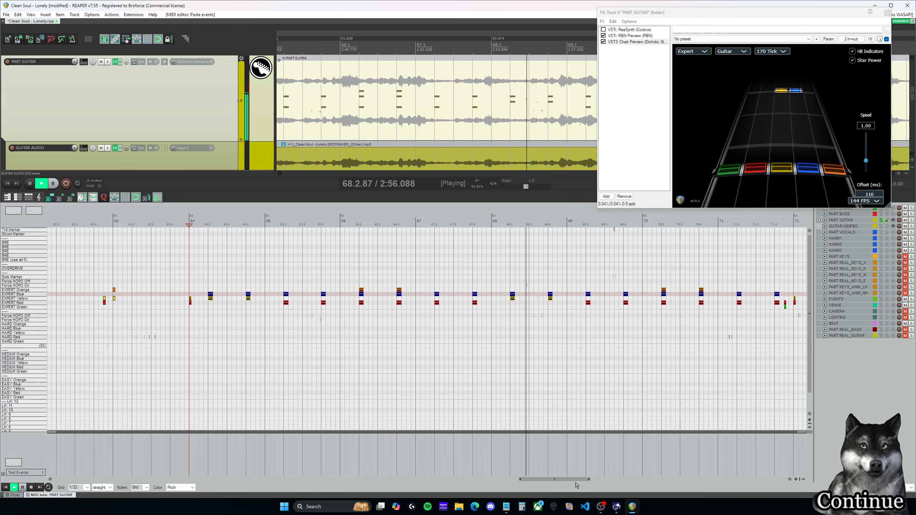
left_click_drag(579, 480, 562, 479)
key("space")
left_click(223, 283)
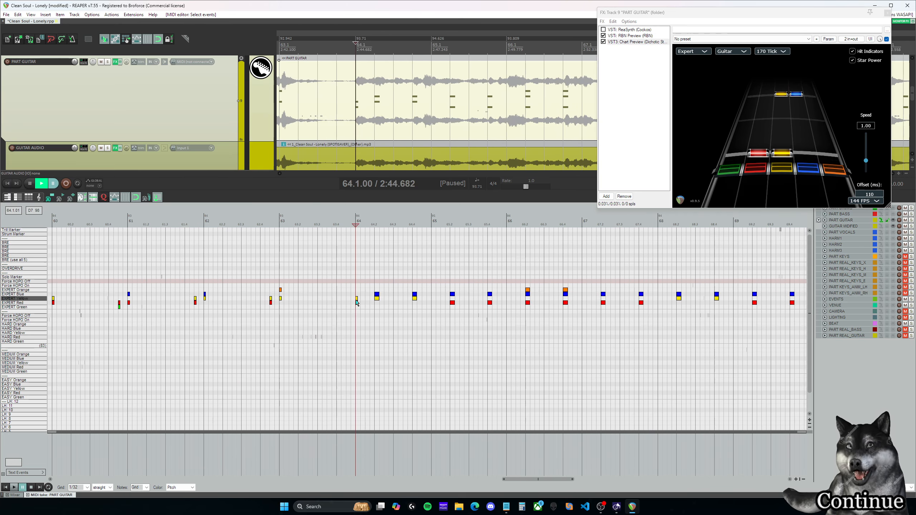
left_click(356, 303)
key("space")
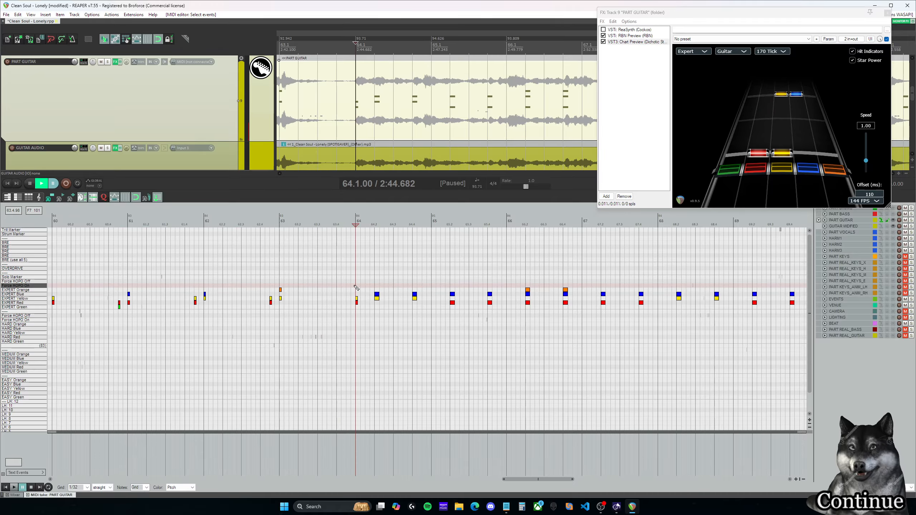
Step: Solo the GUITAR AUDIO track to hear the start of measure 64 in isolation, and turn the solo off again
left_click(107, 148)
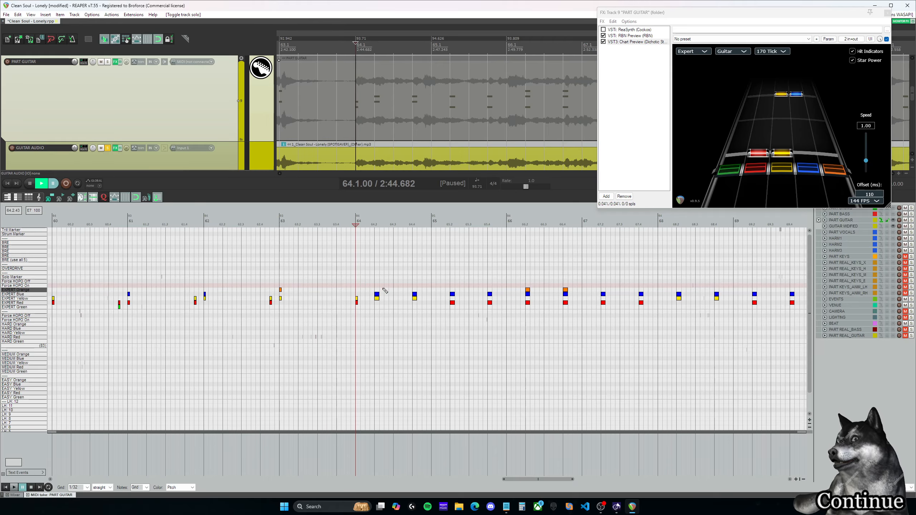
key("space")
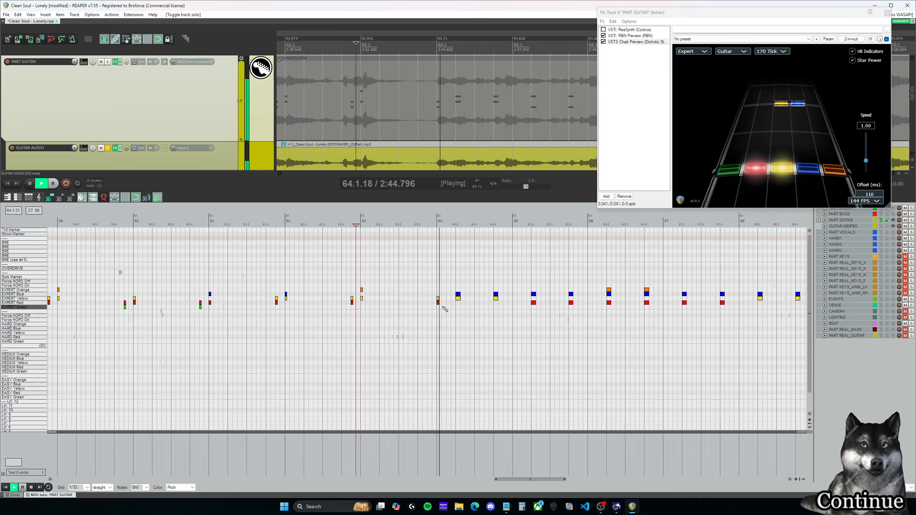
key("space")
left_click(108, 148)
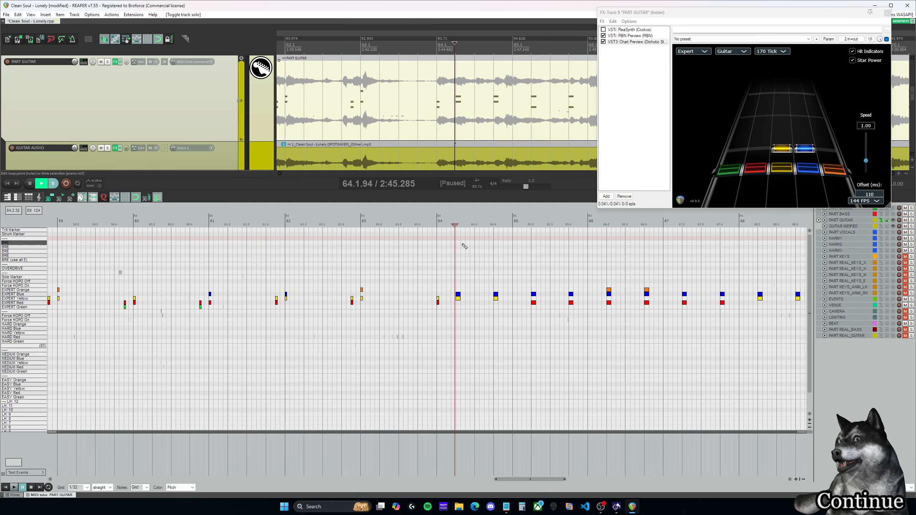
Step: Replay the lead-in to measure 64 and delete the red-yellow Expert chord at 64.1.00
left_click(427, 225)
key("space")
key("space")
left_click_drag(447, 294, 433, 305)
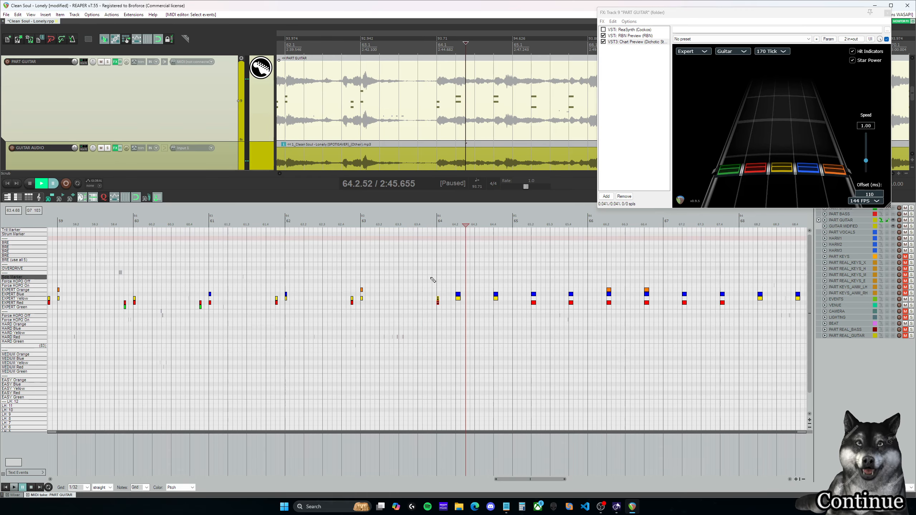
Step: Listen to the pasted Expert notes from the middle of measure 69 into measure 76, replaying from 71.3.75
left_click_drag(524, 480, 602, 484)
left_click(142, 223)
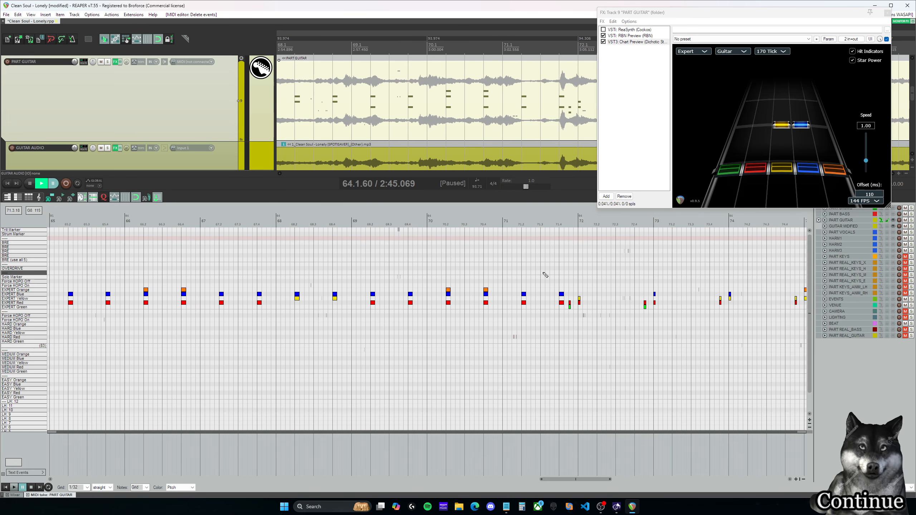
left_click(403, 220)
key("space")
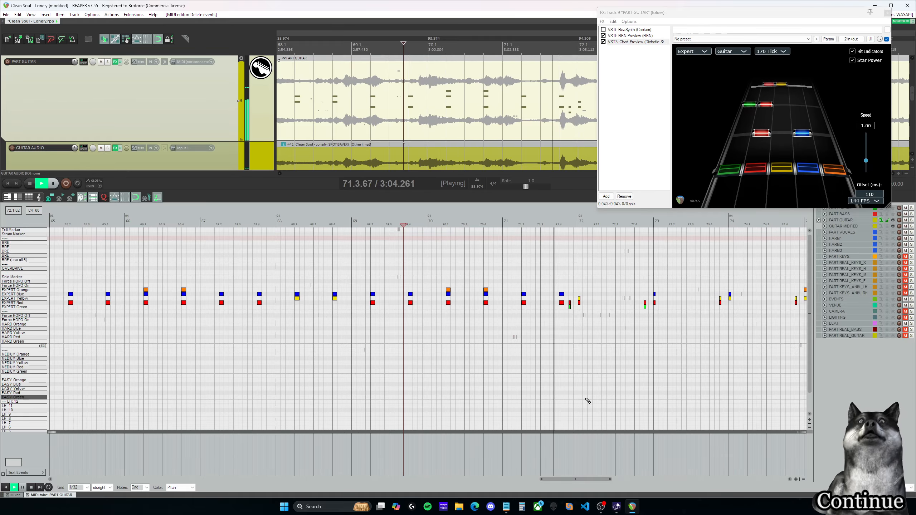
key("ctrl+space")
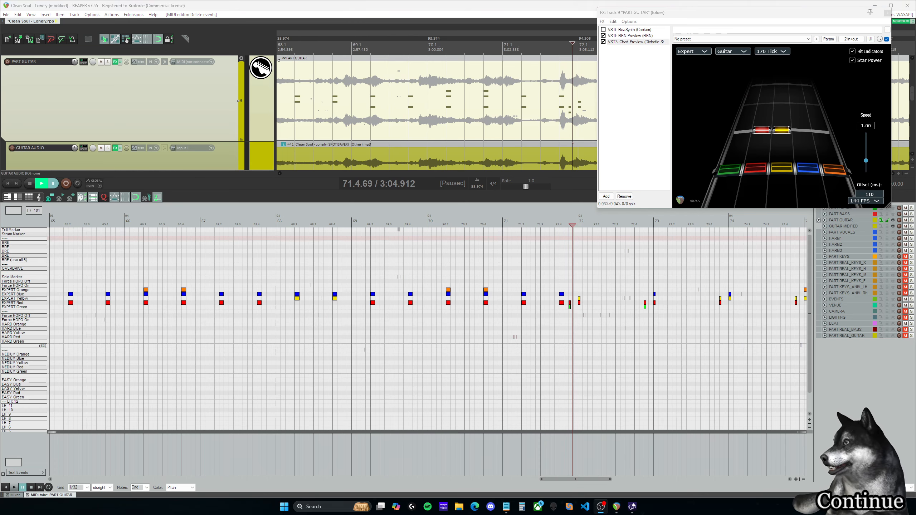
left_click(553, 223)
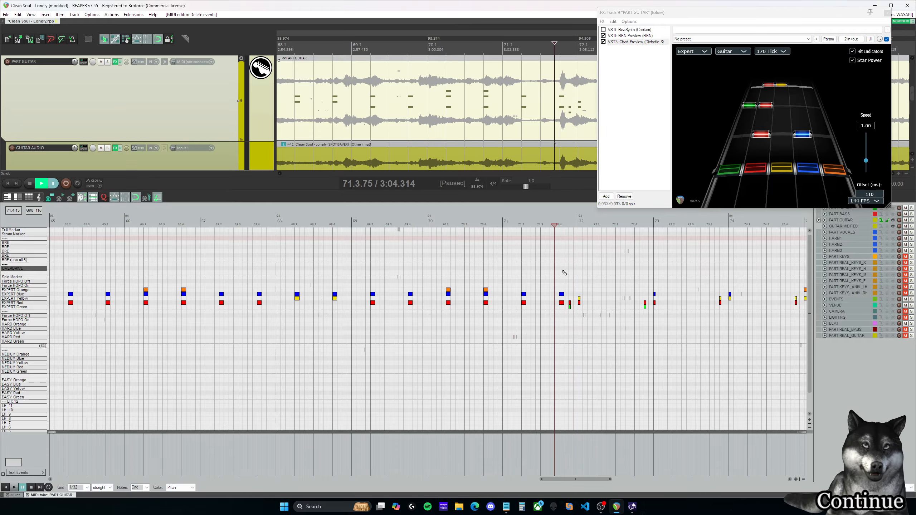
key("ctrl+space")
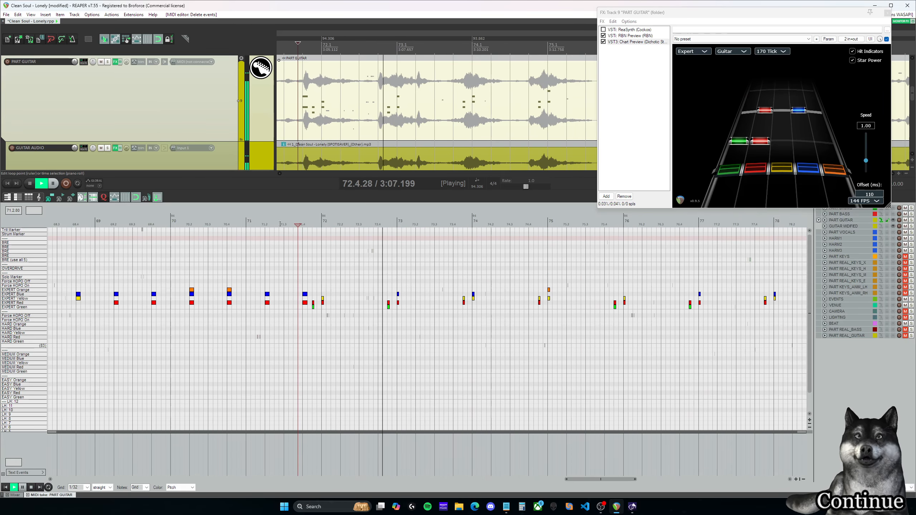
left_click_drag(594, 479, 625, 479)
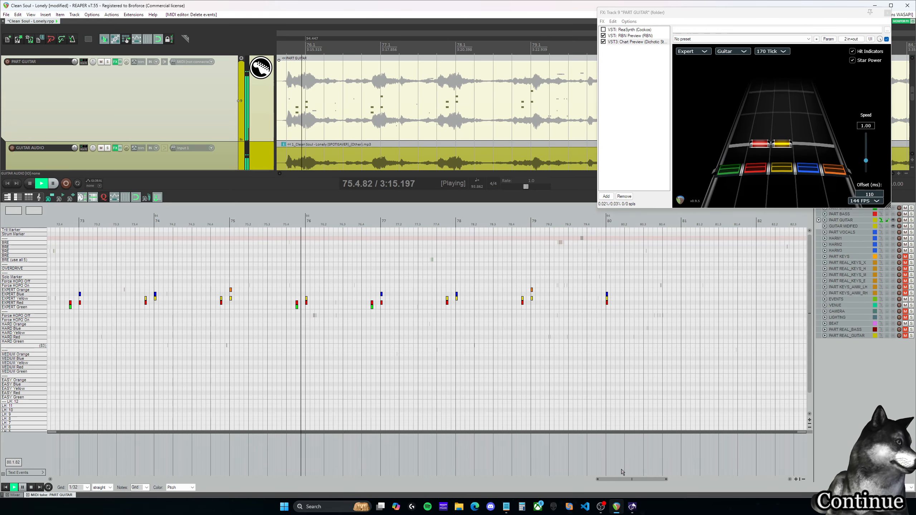
key("ctrl+space")
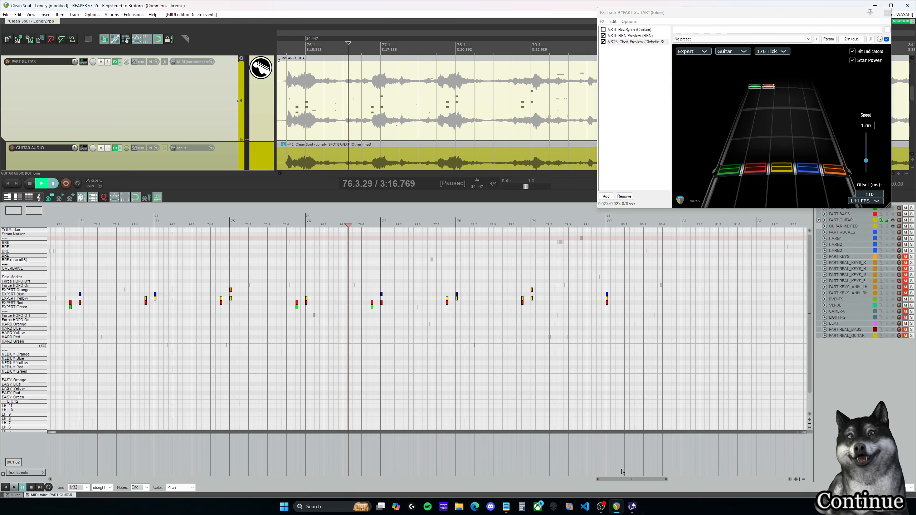
Step: Replay from 75.3.00 and add green-red Expert chords at 75.4.00 and 75.4.25, ahead of the existing green-red chord
left_click_drag(623, 481, 614, 481)
left_click(363, 224)
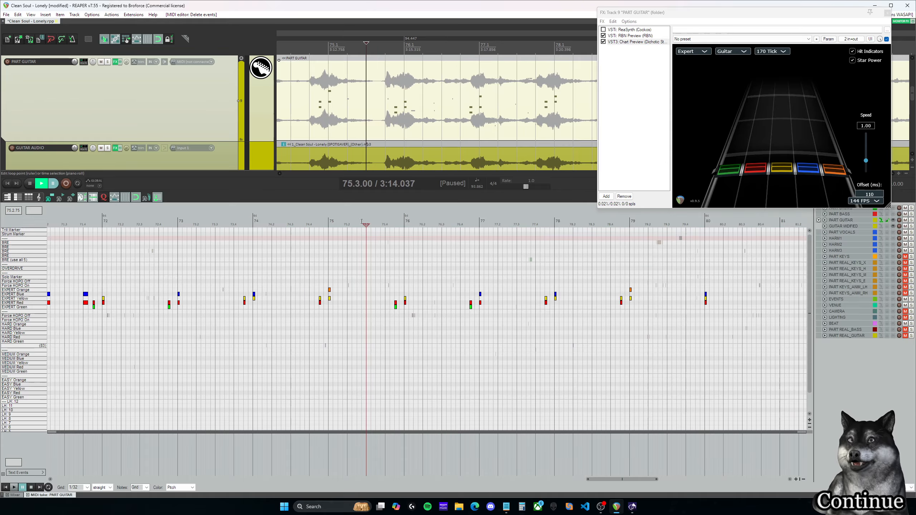
key("ctrl+space")
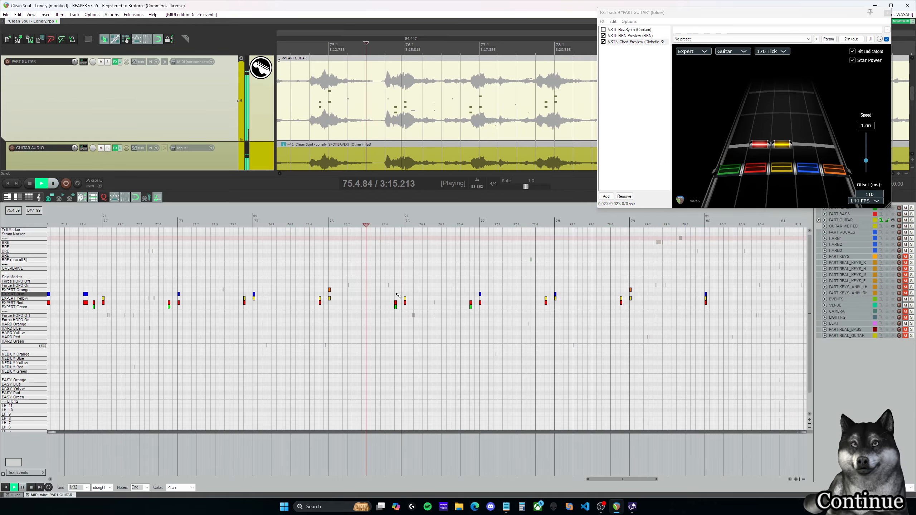
key("ctrl+space")
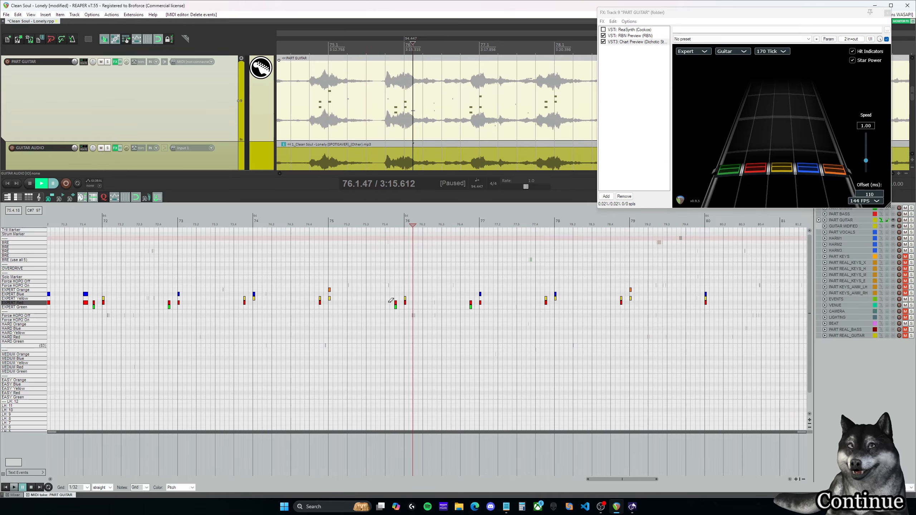
scroll(391, 300, "up", 3)
left_click(362, 288)
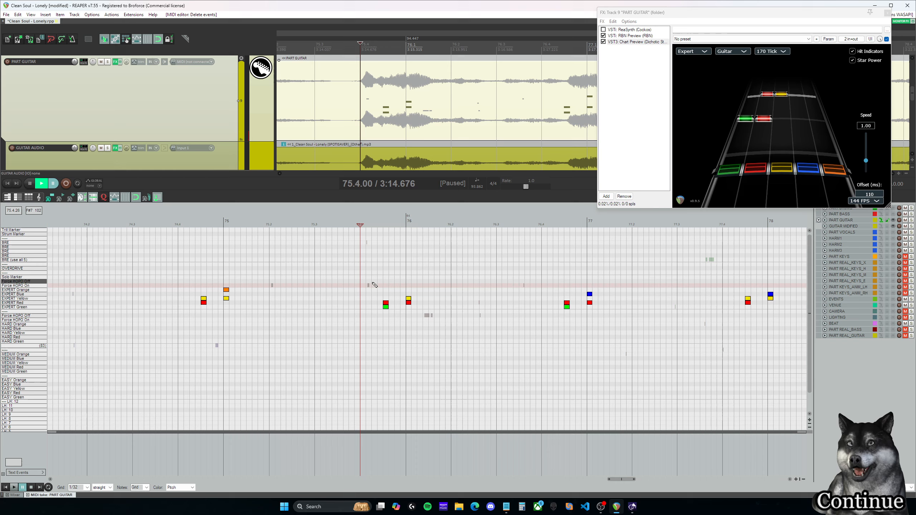
left_click(360, 303)
left_click(375, 303)
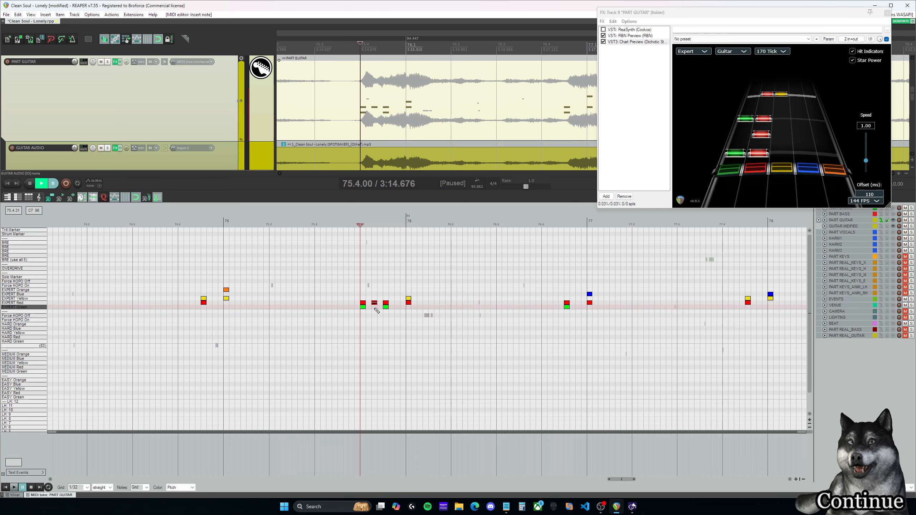
Step: Play back the three green-red chords leading into measure 76 several times to check them against the audio
left_click(355, 286)
key("space")
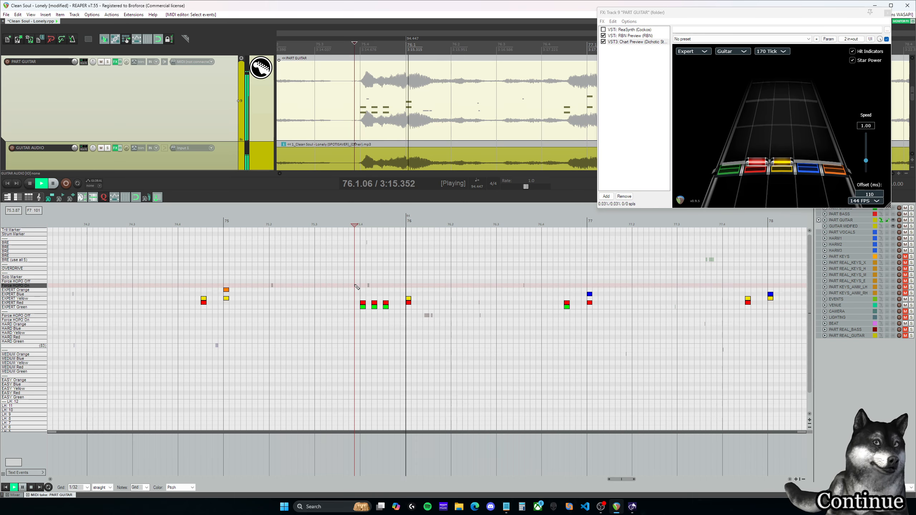
key("ctrl+space")
left_click(360, 293)
key("space")
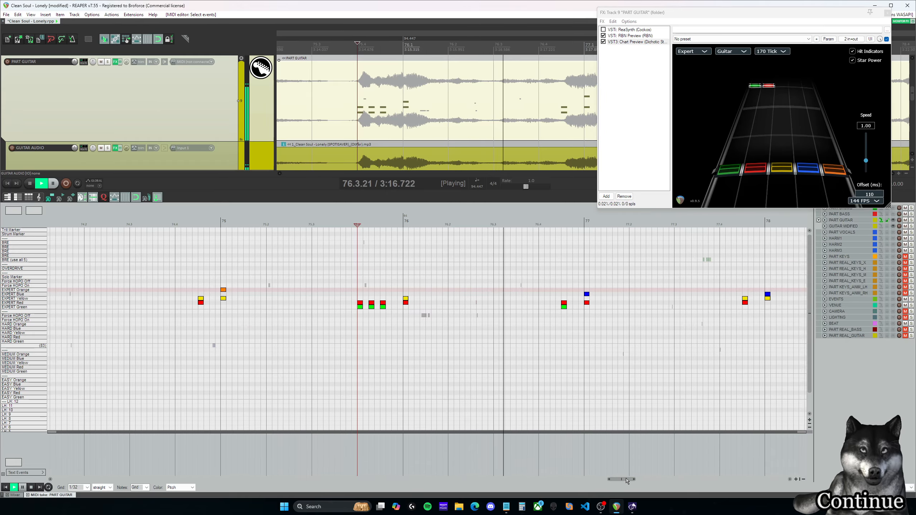
key("ctrl+space")
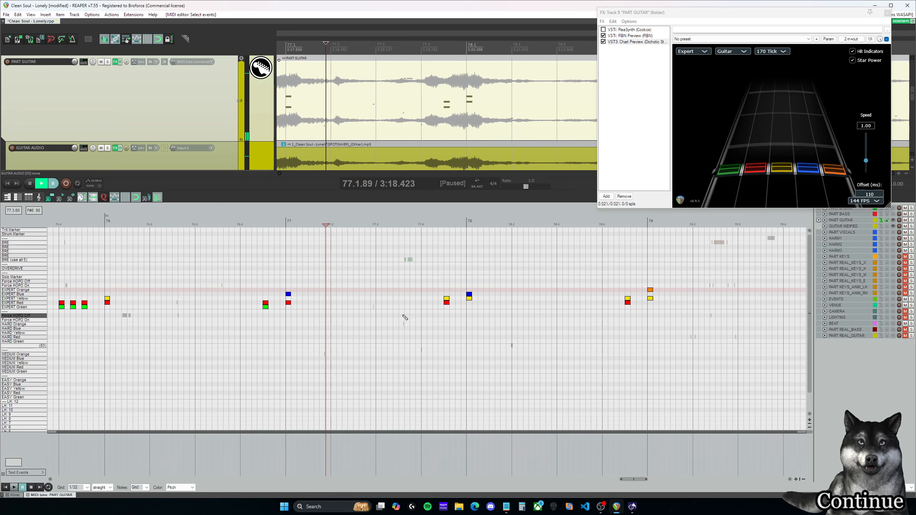
left_click(182, 278)
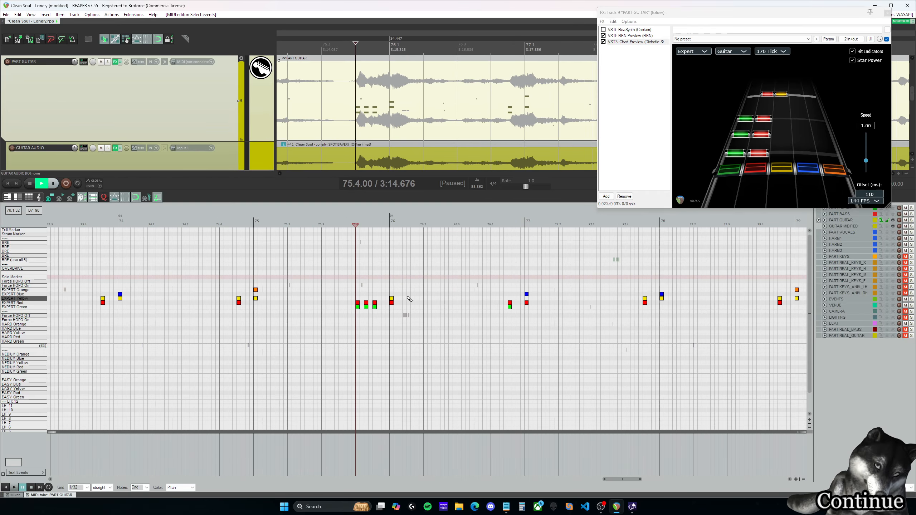
key("space")
key("space")
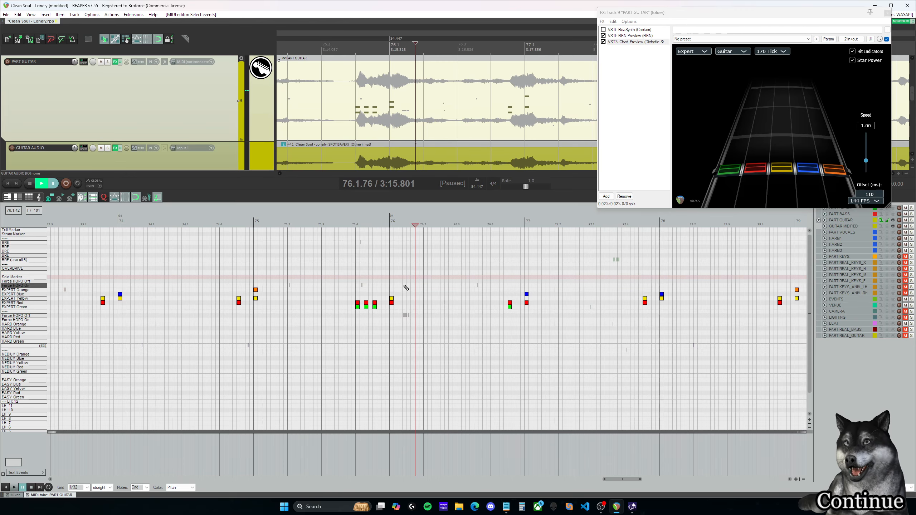
Step: Listen to the Expert notes from 76.4.50 through measure 80
left_click_drag(624, 480, 638, 480)
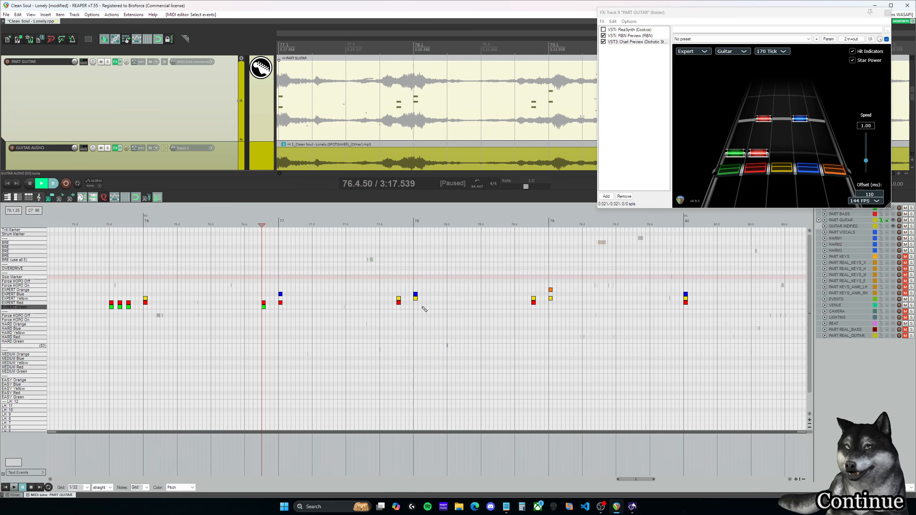
key("space")
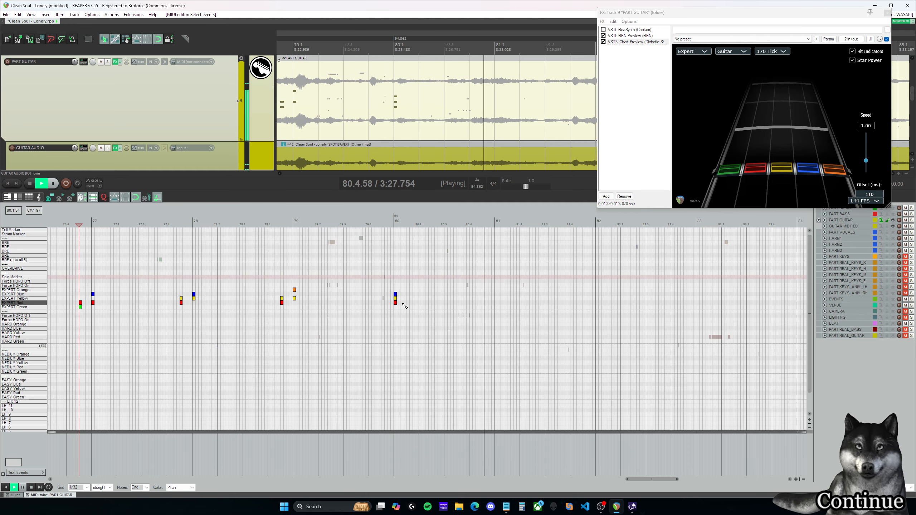
key("space")
Step: Replay the lead-in to measure 80, add a blue-orange Expert chord at 79.4.00, and play it back
left_click(394, 221)
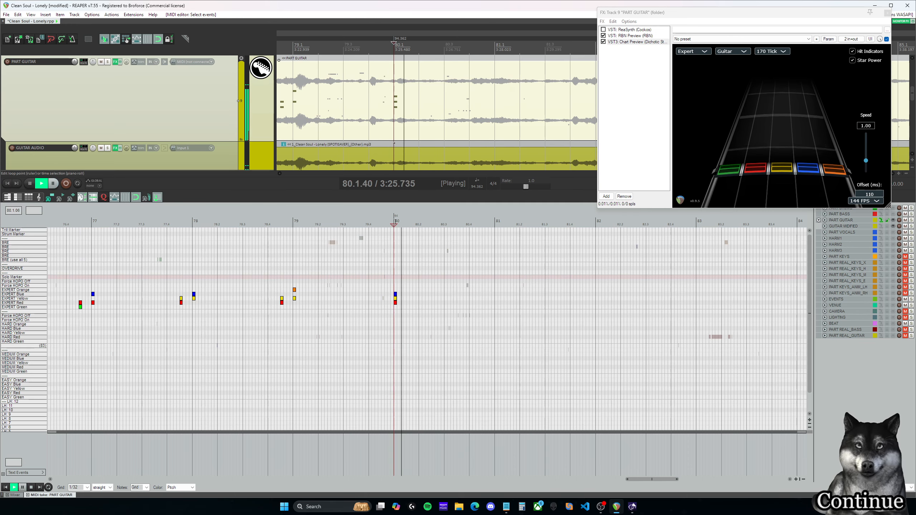
key("space")
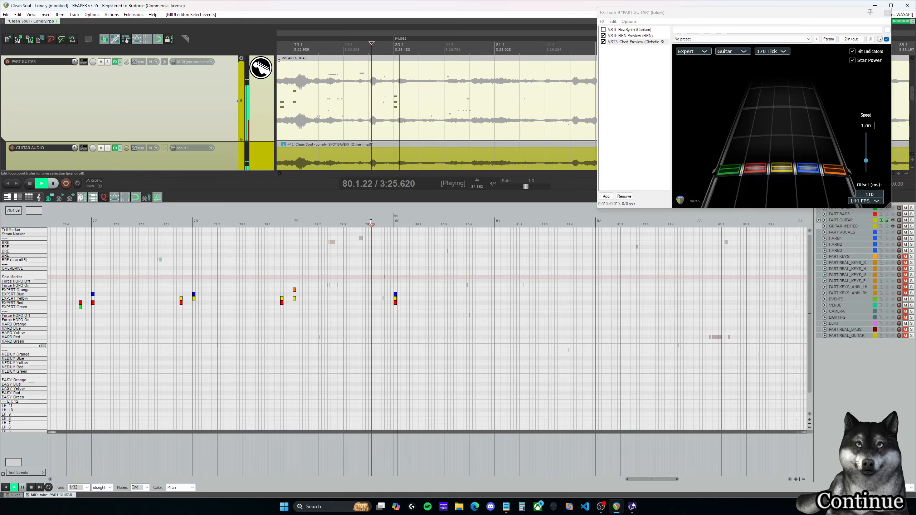
key("space")
left_click(321, 222)
key("space")
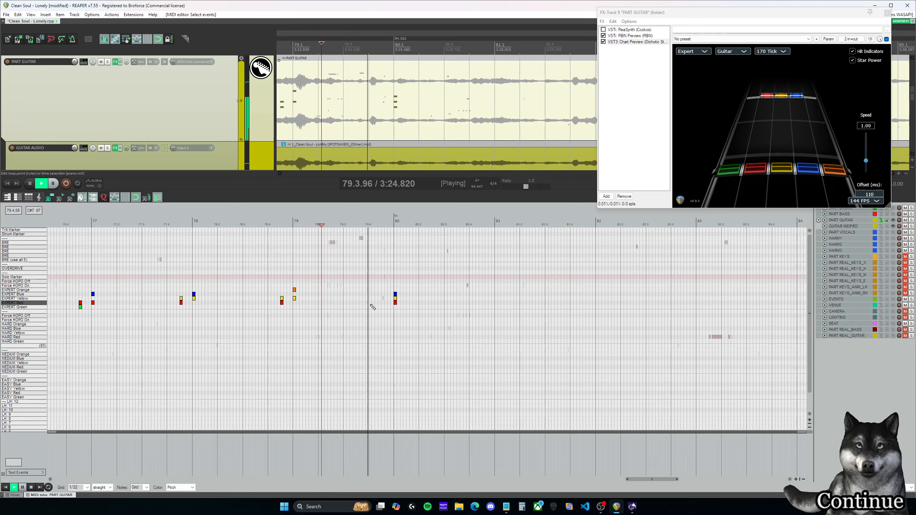
key("space")
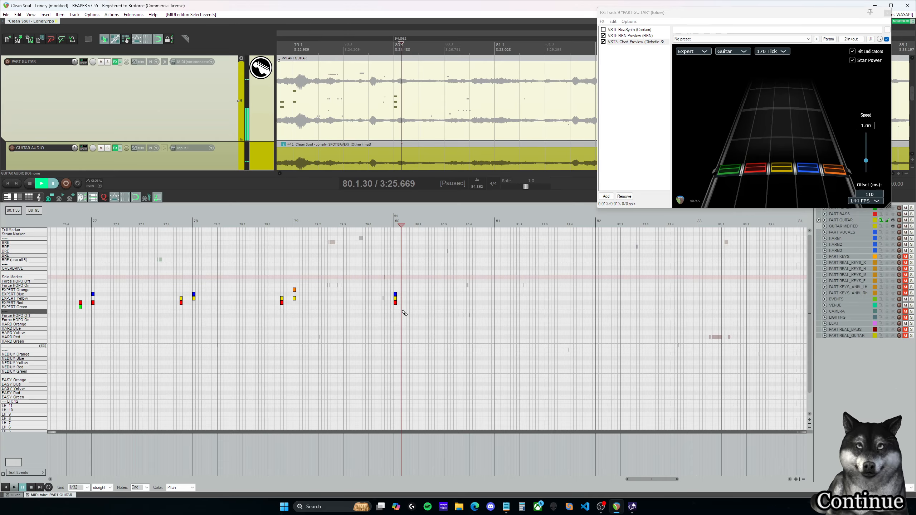
left_click(372, 293)
double_click(371, 291)
double_click(371, 295)
key("space")
key("space")
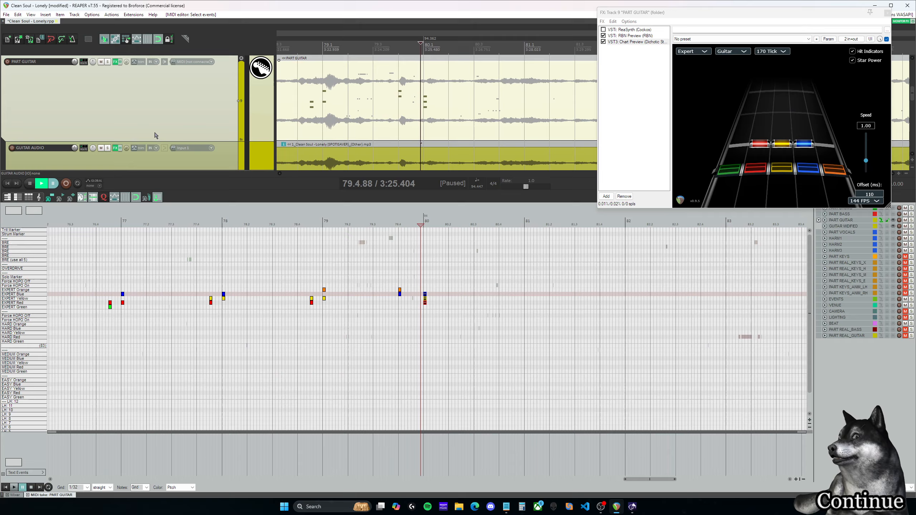
Step: Solo the GUITAR AUDIO track and listen to the passage from the end of measure 78 into measure 81
left_click(108, 149)
left_click(397, 226)
key("space")
key("space")
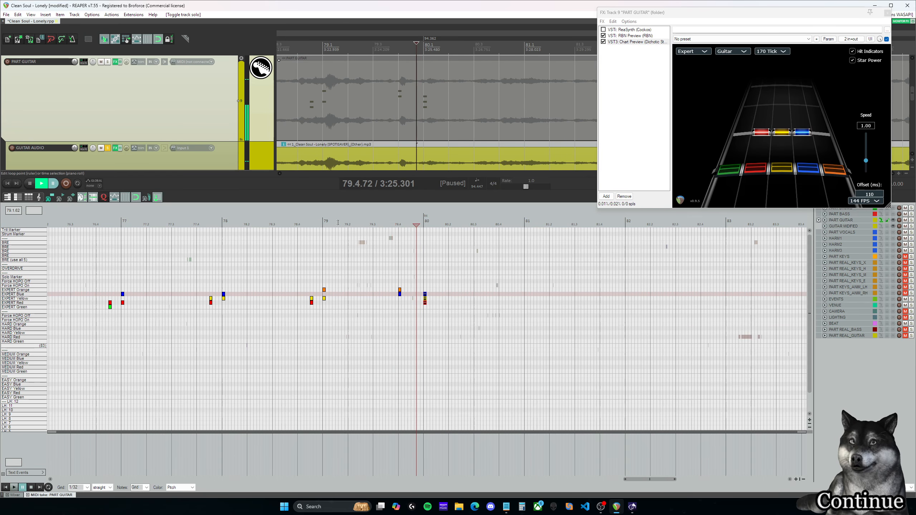
left_click(313, 226)
key("space")
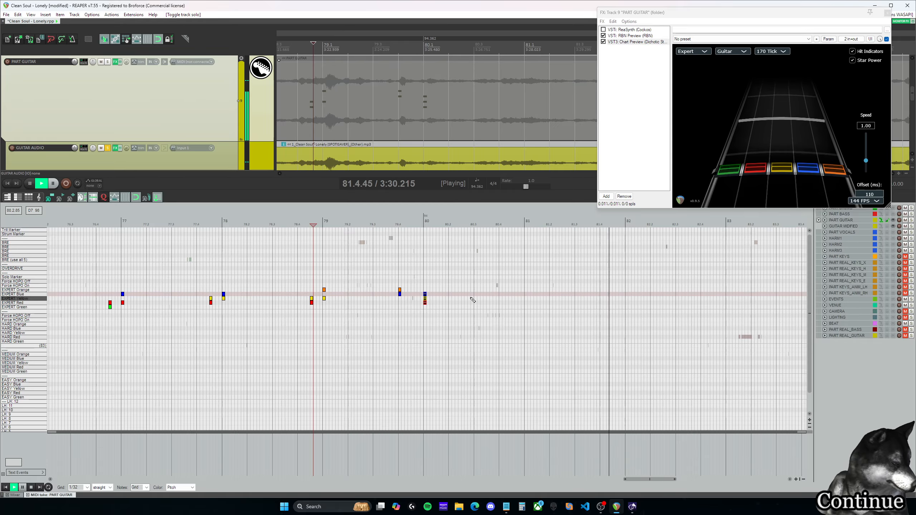
key("ctrl+space")
Step: Play a moment of the Expert chart from measure 63 and take the GUITAR AUDIO track off solo
left_click_drag(449, 321, 419, 282)
left_click_drag(650, 479, 543, 477)
scroll(577, 375, "down", 2)
scroll(578, 375, "down", 2)
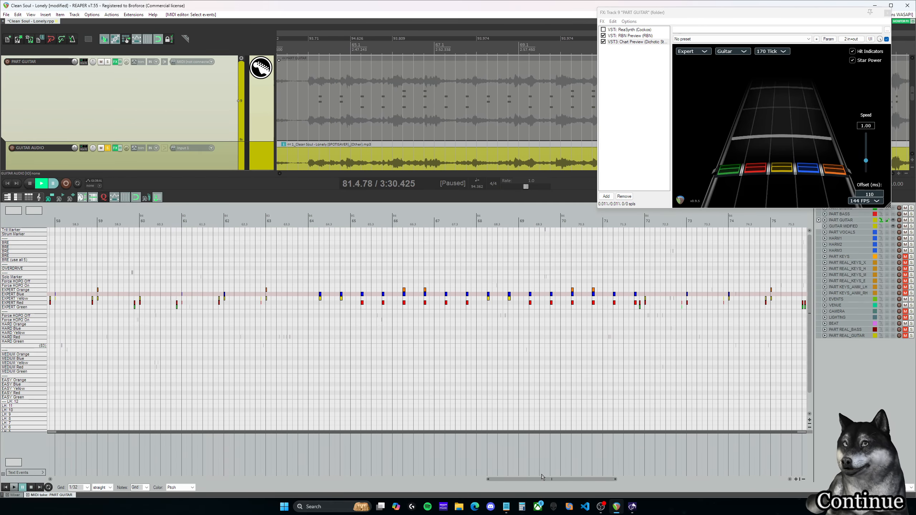
left_click(266, 225)
key("space")
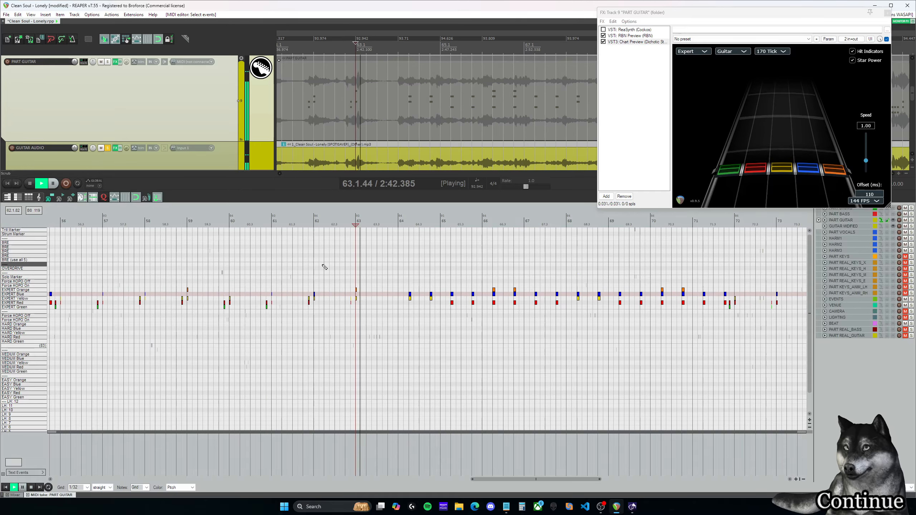
key("space")
left_click(107, 148)
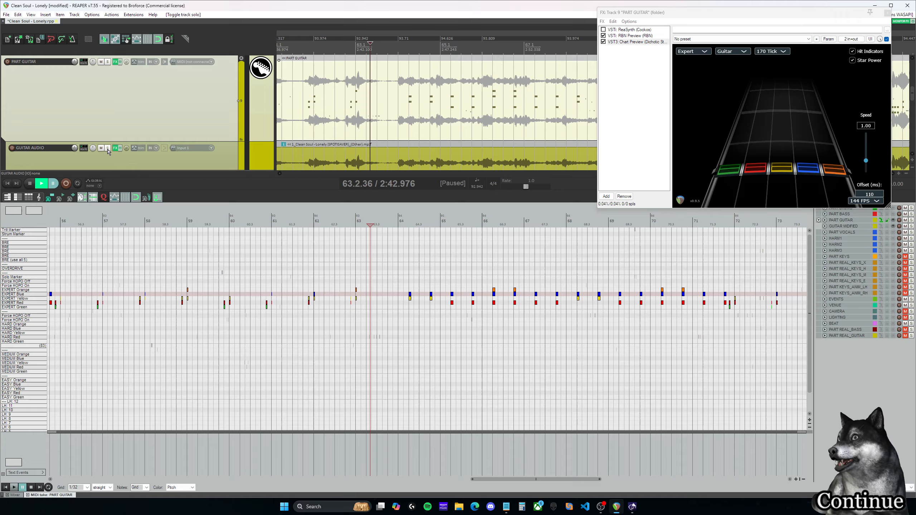
Step: Listen to the full mix from 63.1.00 and again around the first yellow-blue chord at 64.2.00
left_click(355, 224)
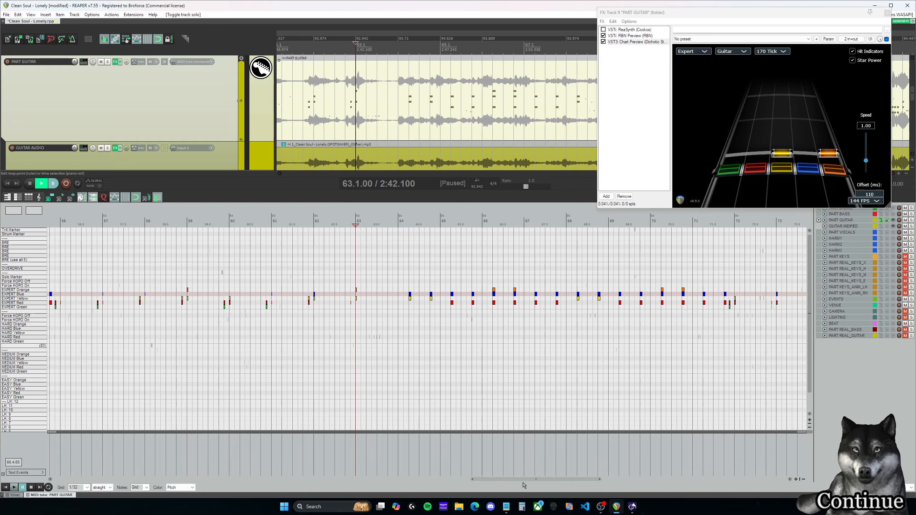
key("space")
key("space")
left_click(407, 225)
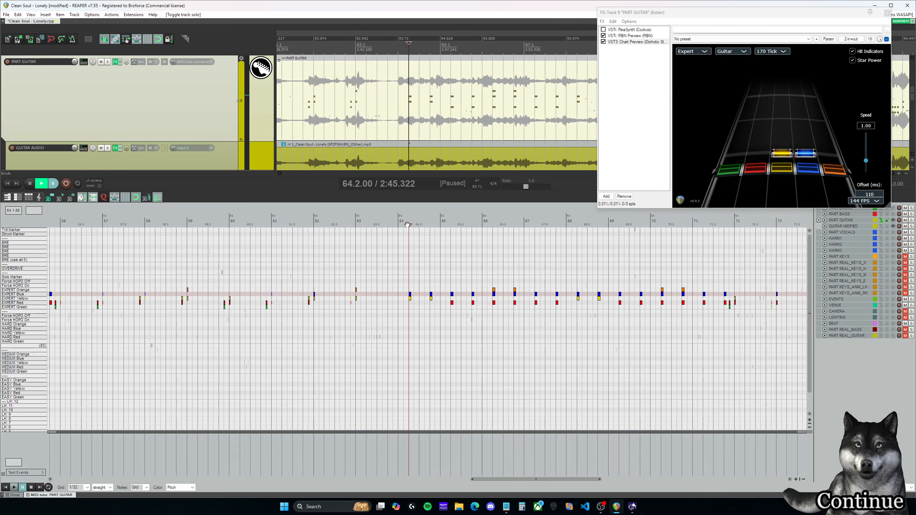
left_click(400, 224)
key("space")
key("space")
Step: Copy the Expert notes from measure 64 through measure 80 and paste them at 80.2.00
left_click_drag(549, 480, 607, 484)
left_click_drag(760, 353, 72, 244)
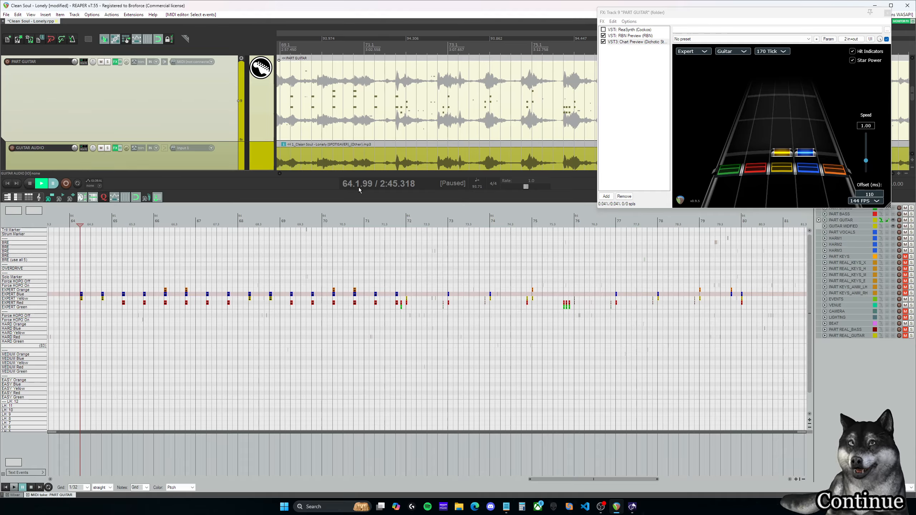
left_click(752, 224)
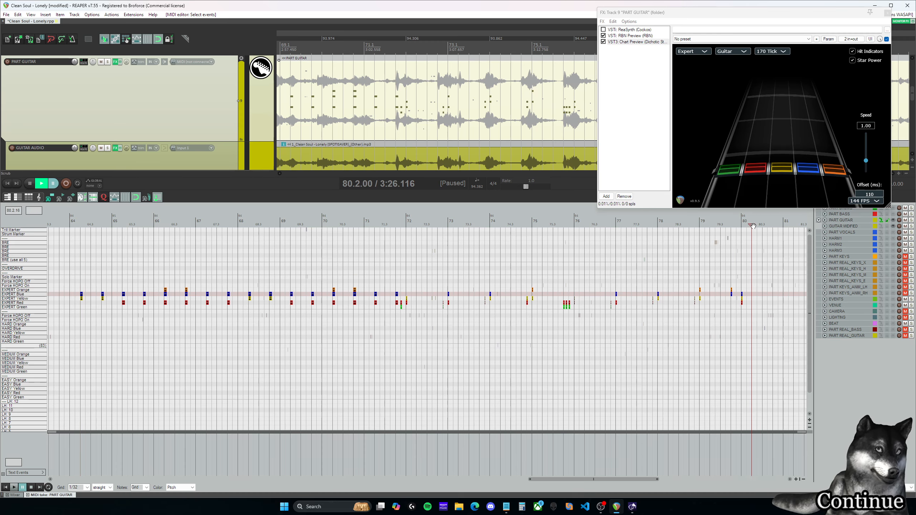
key("ctrl+v")
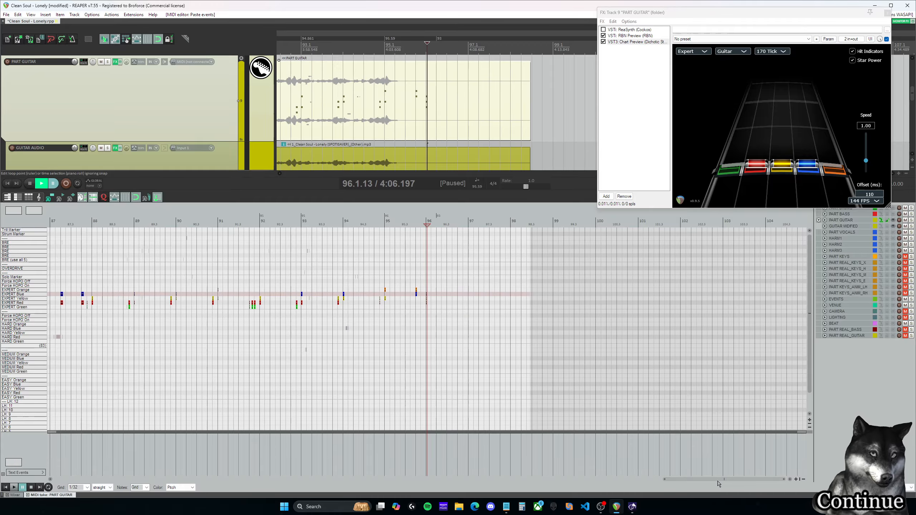
Step: Play back the start of the pasted block twice from 79.4.00 to check it against the audio
left_click_drag(718, 481, 627, 476)
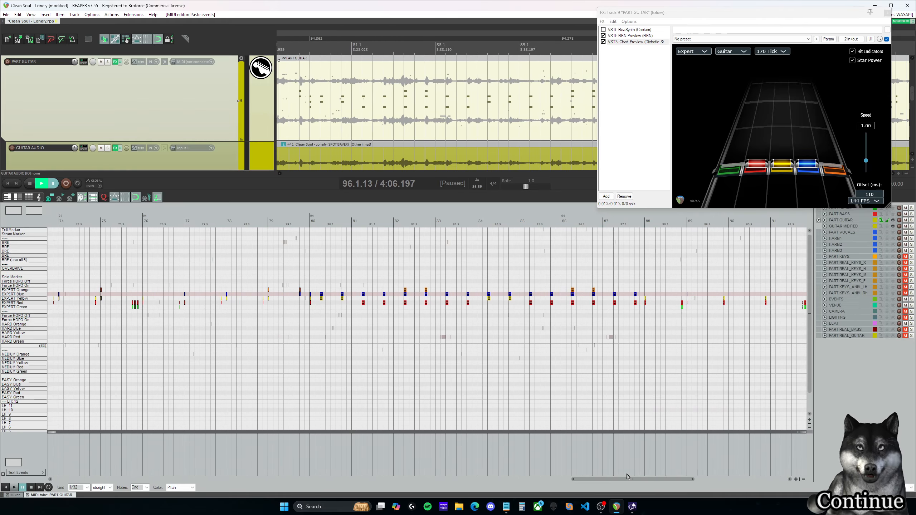
left_click(299, 224)
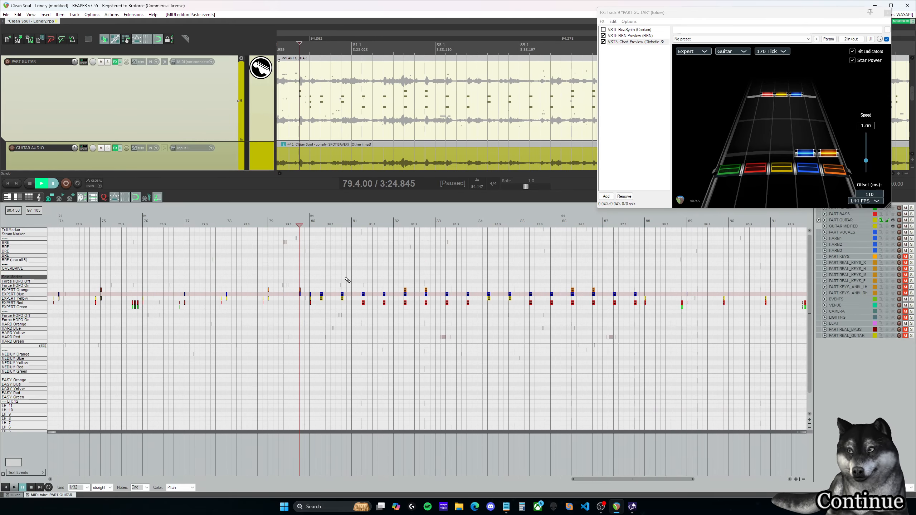
key("space")
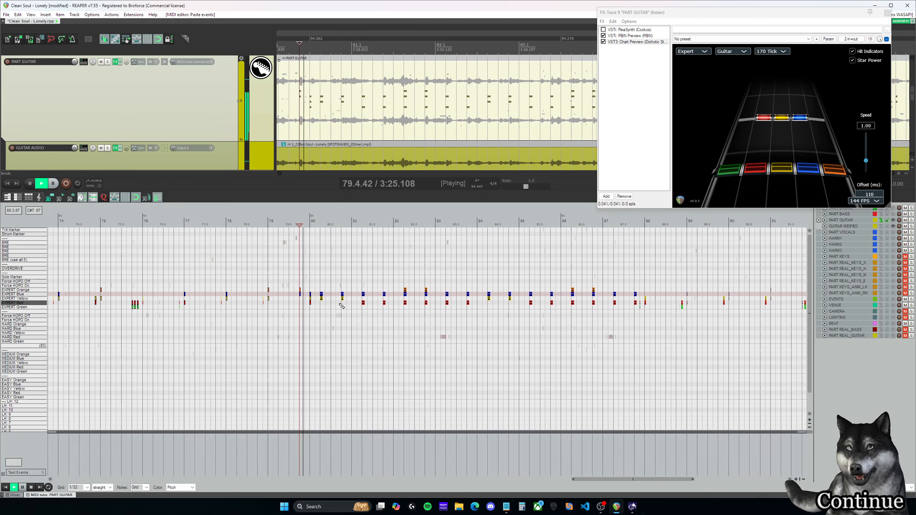
key("space")
left_click(300, 224)
key("space")
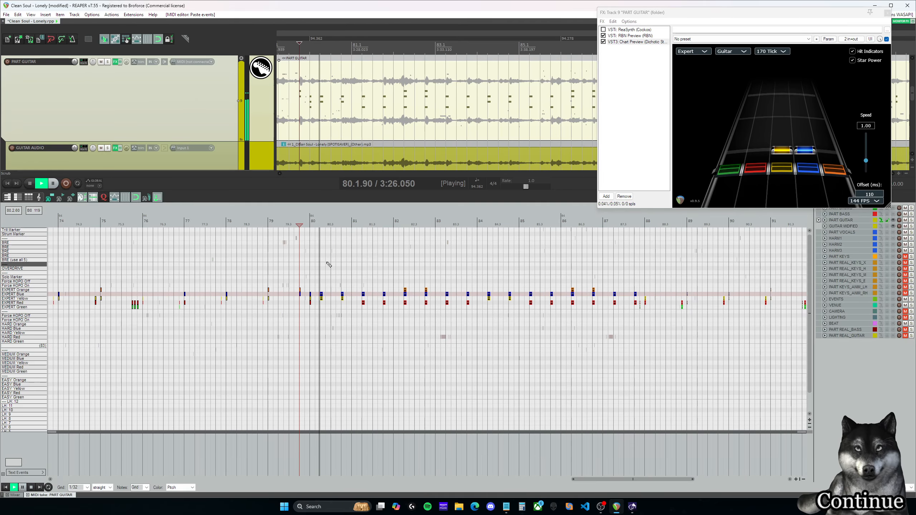
key("space")
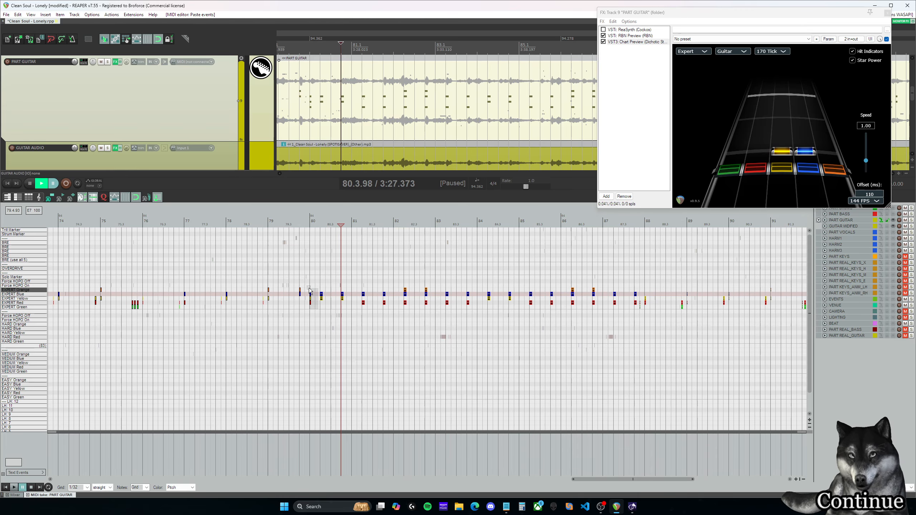
Step: Delete the red-yellow-blue Expert chord at the start of measure 80 and play back from 79.3.50
left_click(295, 224)
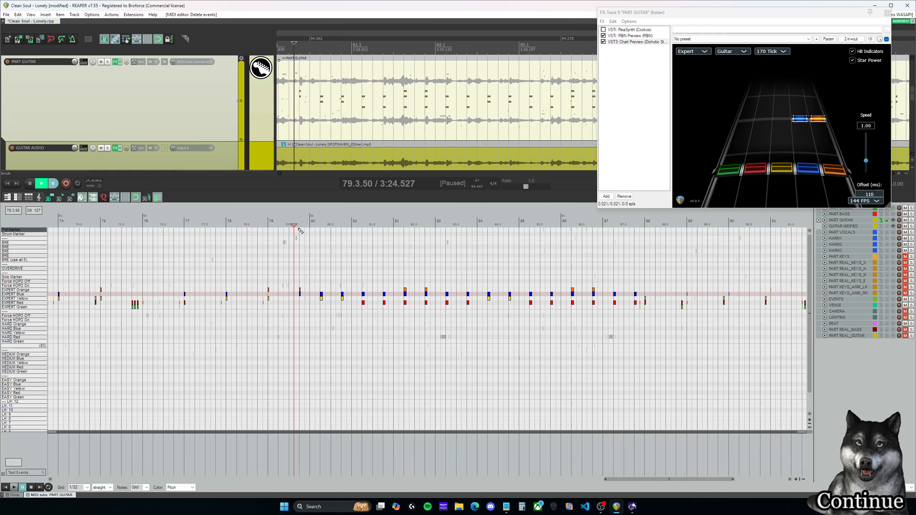
key("space")
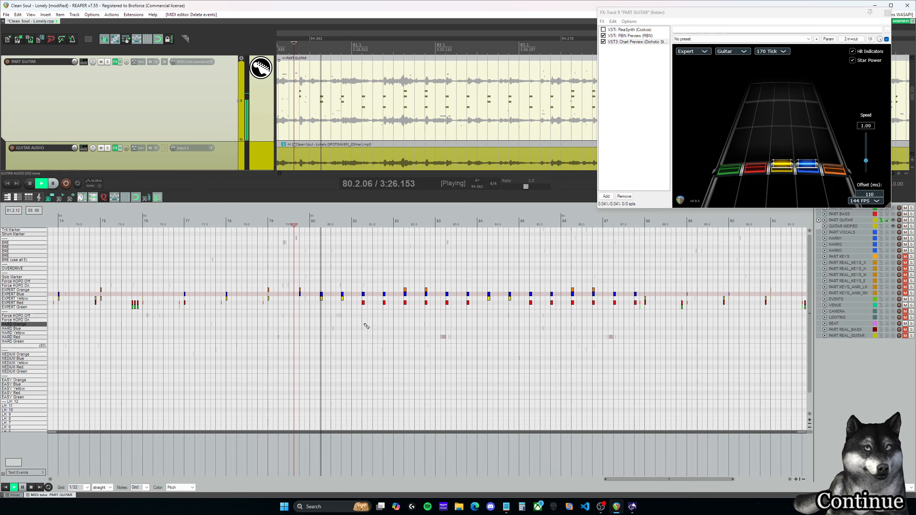
left_click_drag(667, 480, 689, 480)
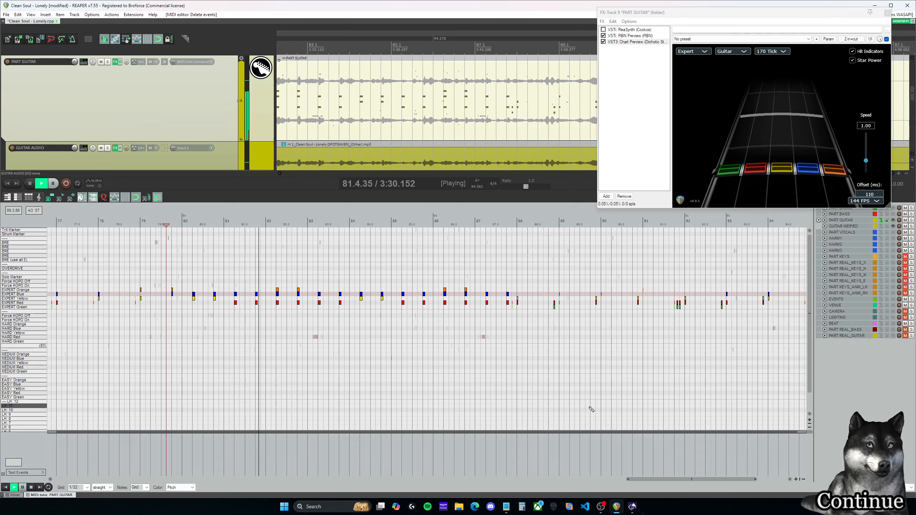
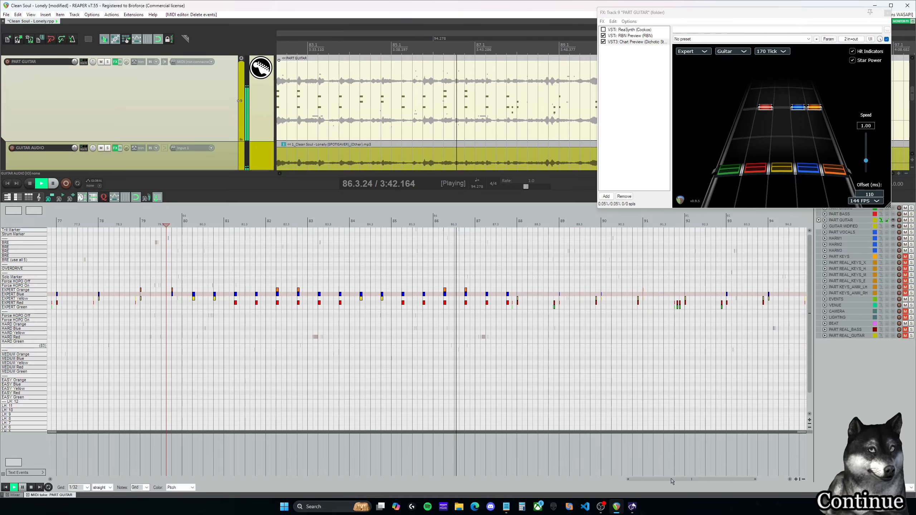
Step: Play back the Expert guitar chart around the transition into measure 88 to check the notes against the audio
left_click_drag(672, 481, 697, 483)
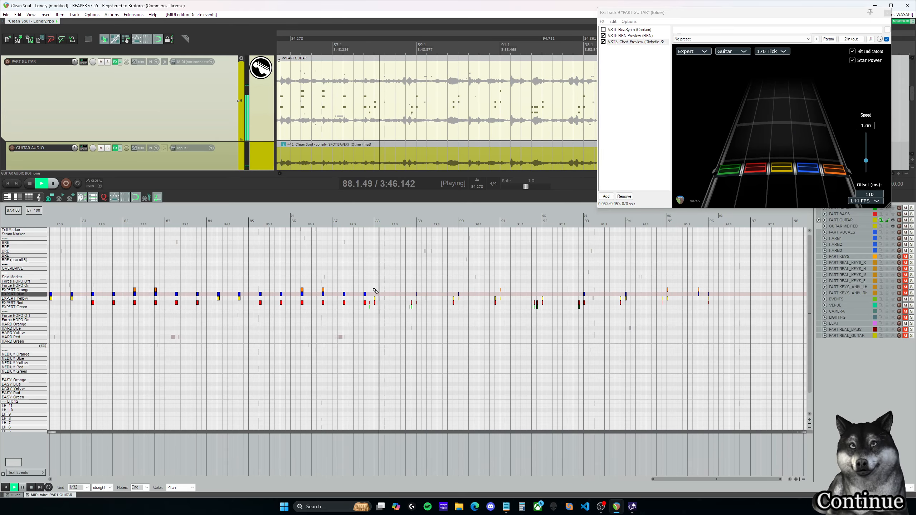
key("space")
key("space")
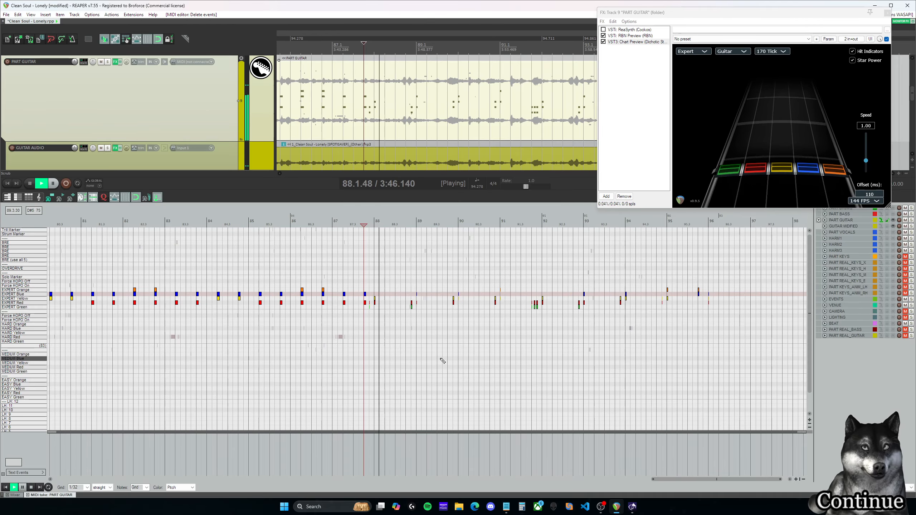
key("space")
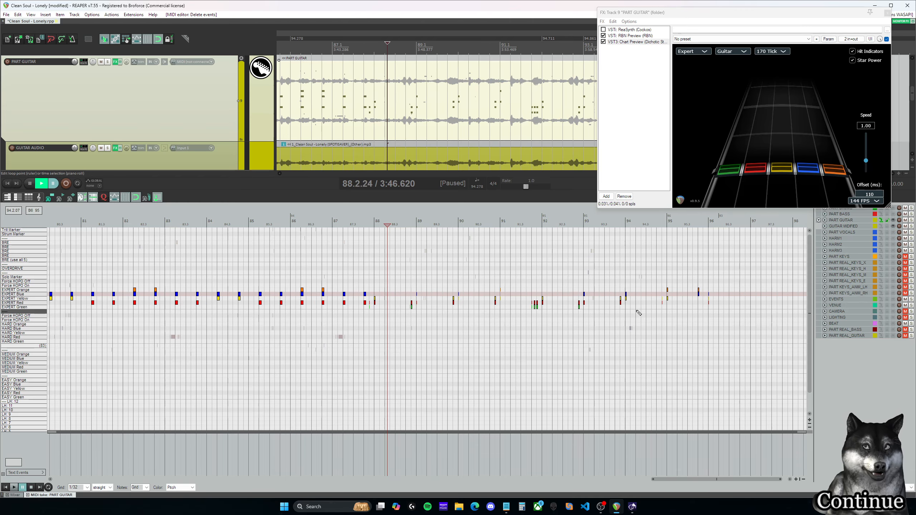
key("space")
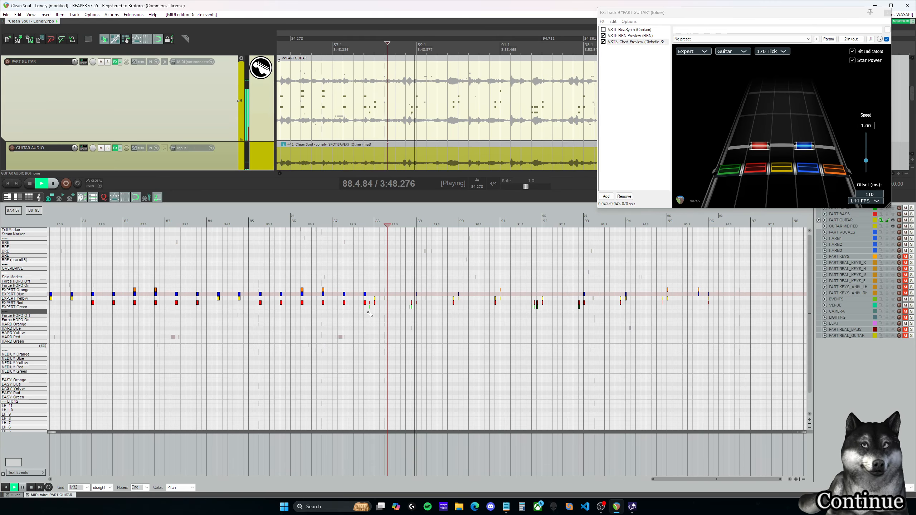
key("space")
Step: Review the Expert guitar notes from just before measure 88 through measure 96 by playback and delete them
left_click_drag(369, 314, 735, 267)
scroll(709, 327, "up", 2)
key("space")
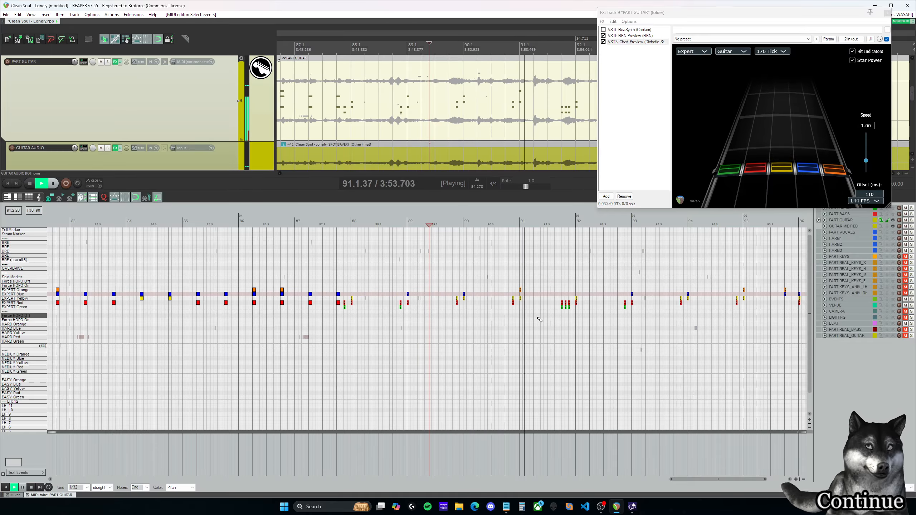
key("space")
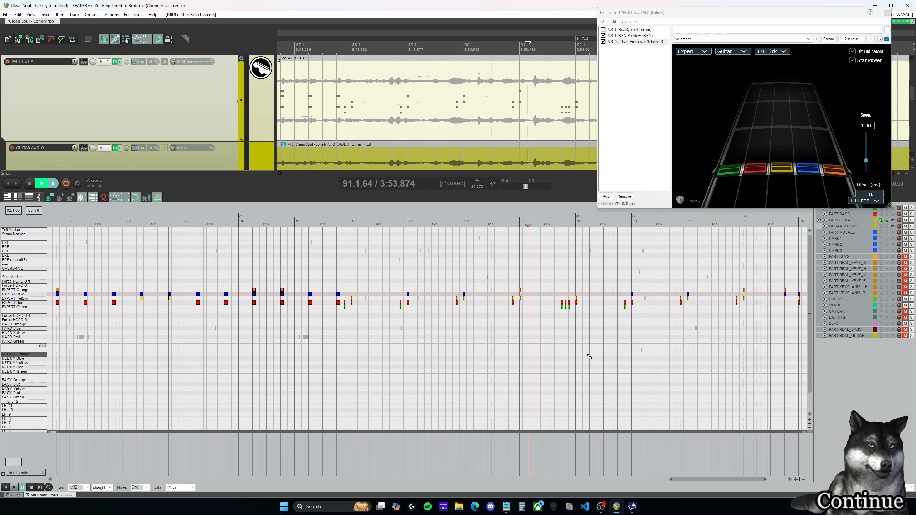
key("space")
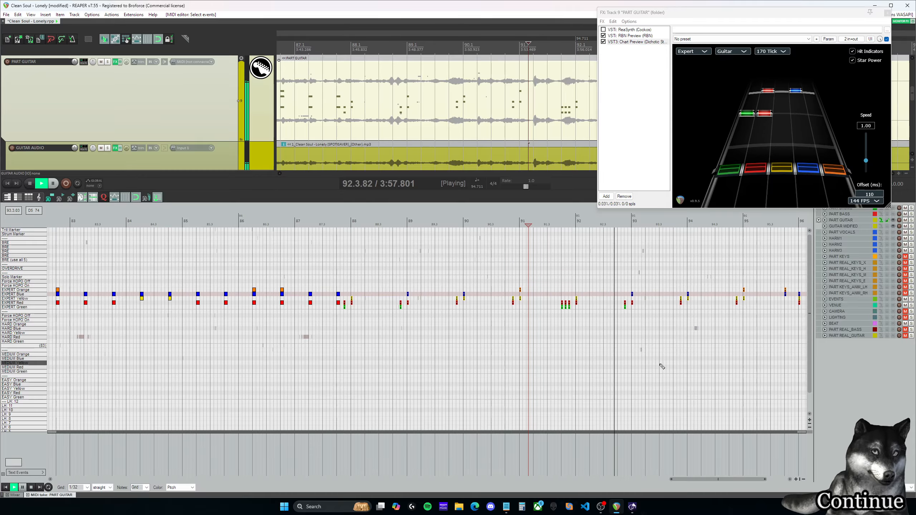
key("space")
left_click_drag(717, 480, 737, 479)
scroll(653, 339, "down", 2)
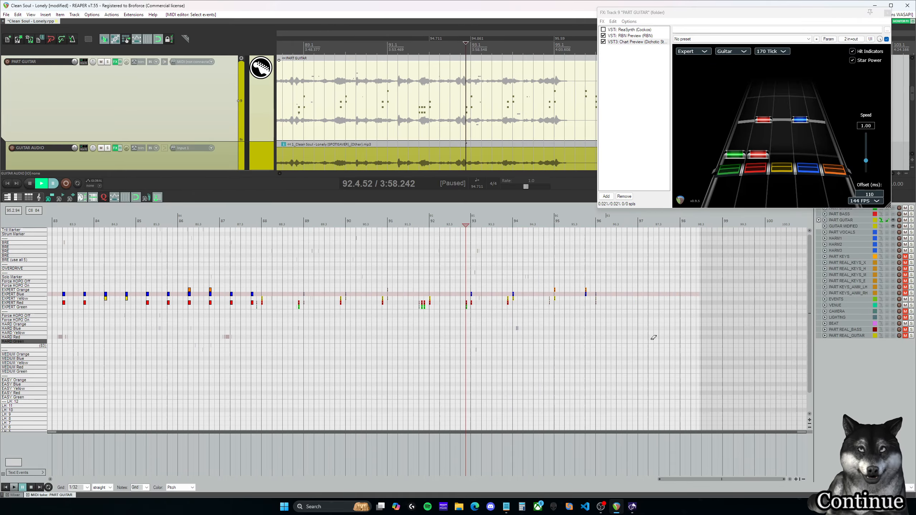
scroll(615, 335, "up", 1)
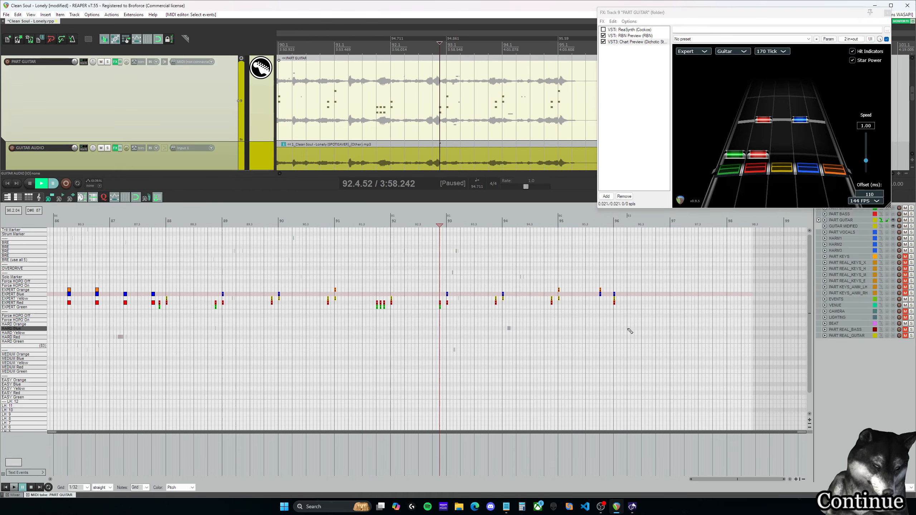
key("Delete")
Step: Copy the Expert guitar chords of measures 80 to 87 to eight measures further on, starting at measure 88
left_click_drag(729, 480, 651, 480)
left_click(517, 221)
scroll(640, 396, "down", 2)
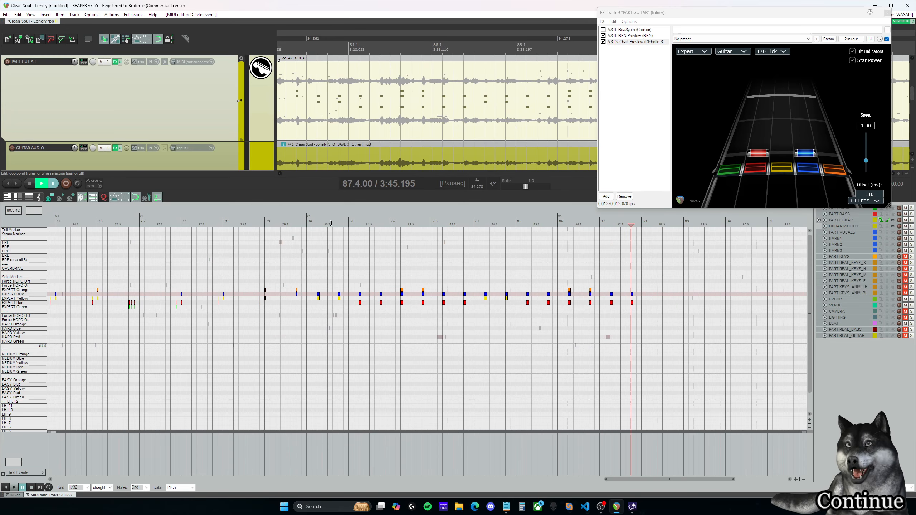
left_click(318, 223)
left_click_drag(671, 355, 312, 255)
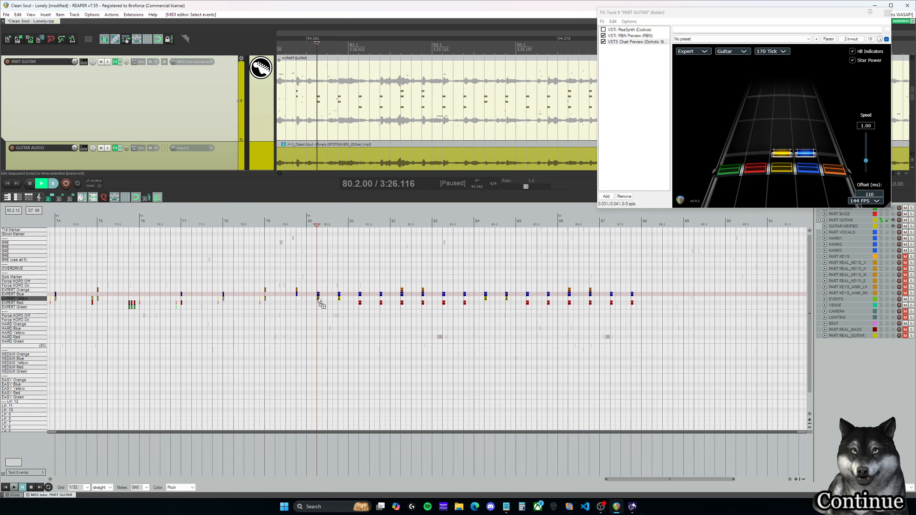
left_click_drag(318, 300, 655, 299)
Step: Play back the copied chords from measure 87 and check where the guitar ends around measures 94 and 95
left_click(627, 223)
key("space")
left_click_drag(700, 481, 746, 482)
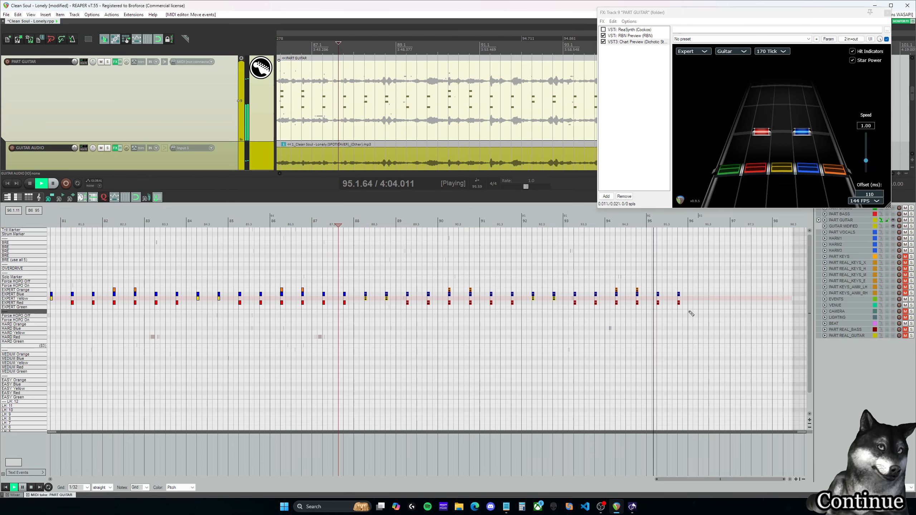
left_click_drag(669, 224, 637, 225)
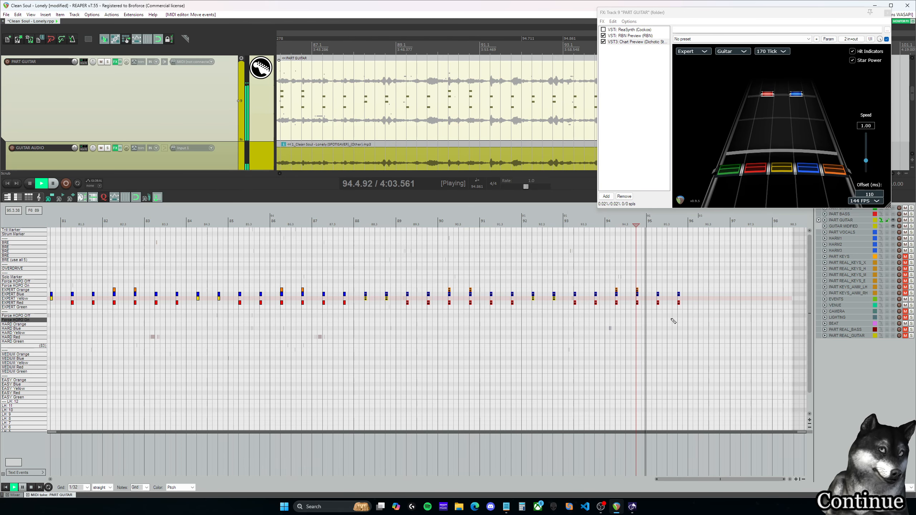
key("space")
scroll(675, 294, "up", 4)
left_click(404, 223)
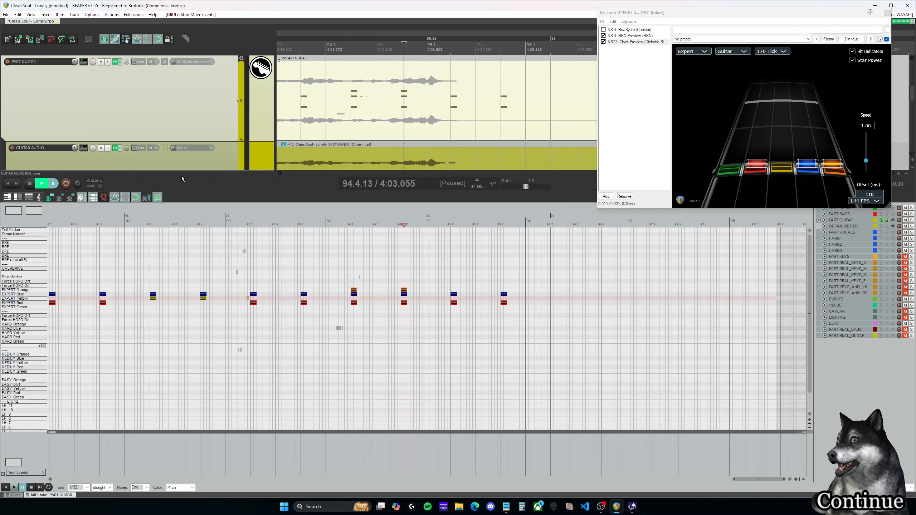
left_click(429, 220)
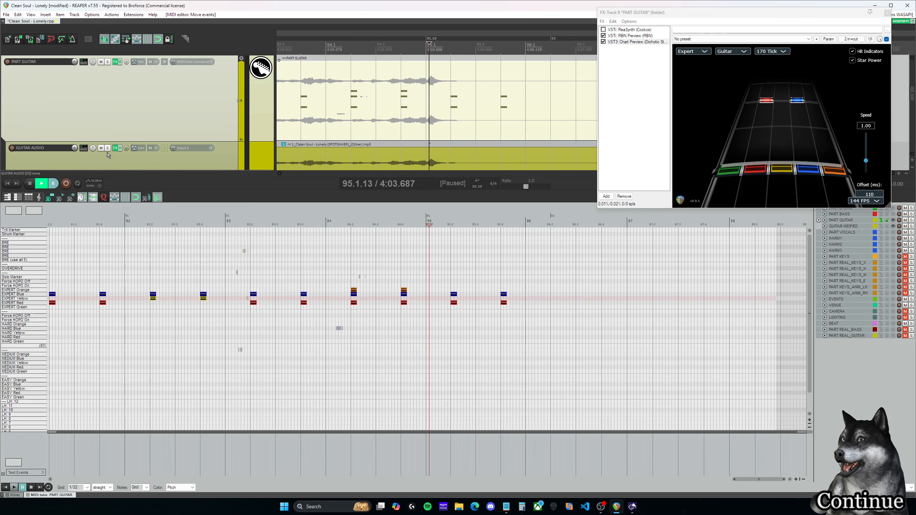
Step: Listen to measures 94 and 95 with the GUITAR AUDIO track soloed, and again with it unsoloed
scroll(436, 112, "up", 3)
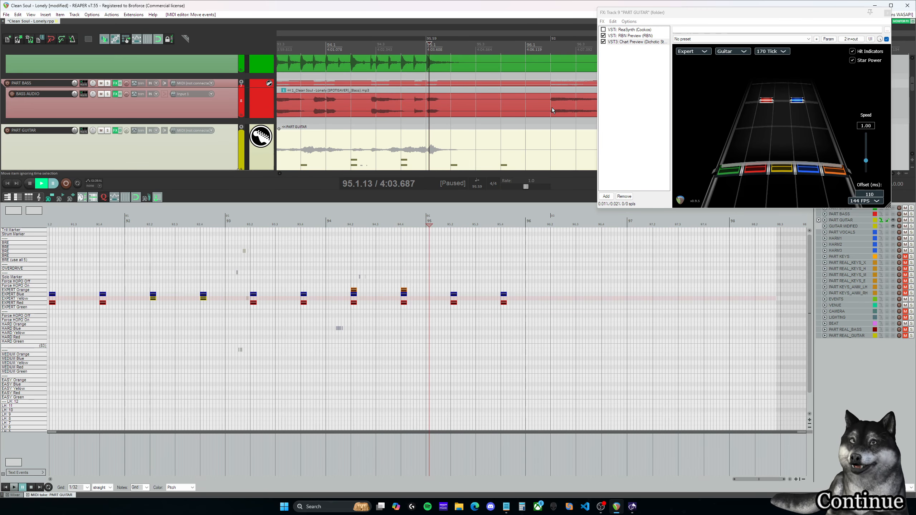
scroll(523, 116, "down", 2)
scroll(487, 123, "up", 1)
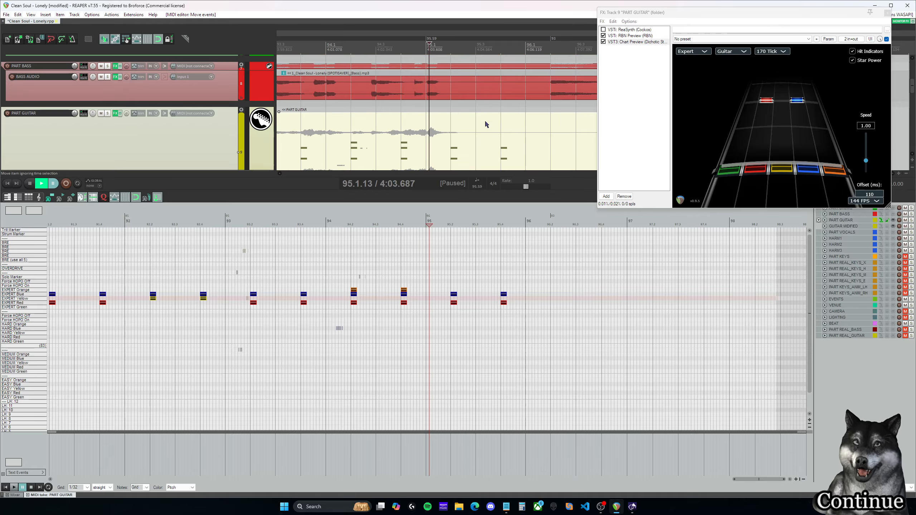
scroll(433, 121, "down", 3)
left_click(107, 96)
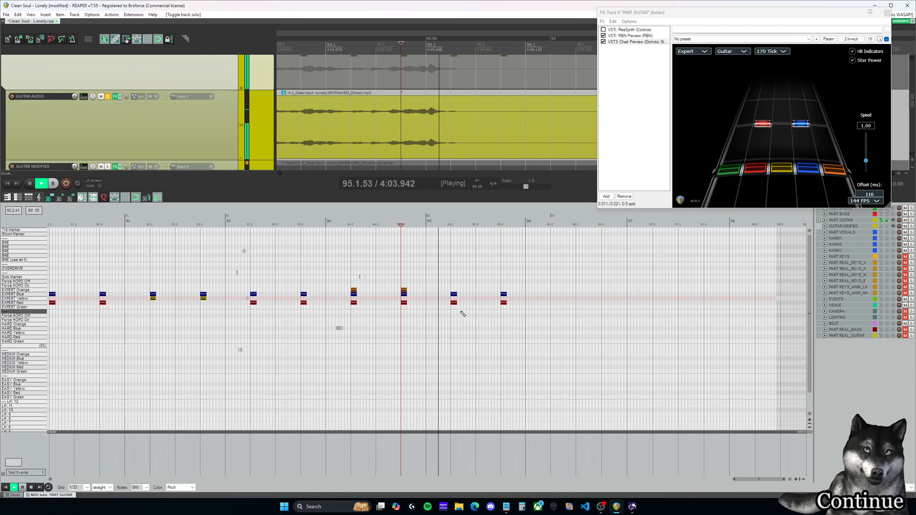
key("space")
scroll(454, 287, "up", 2)
key("space")
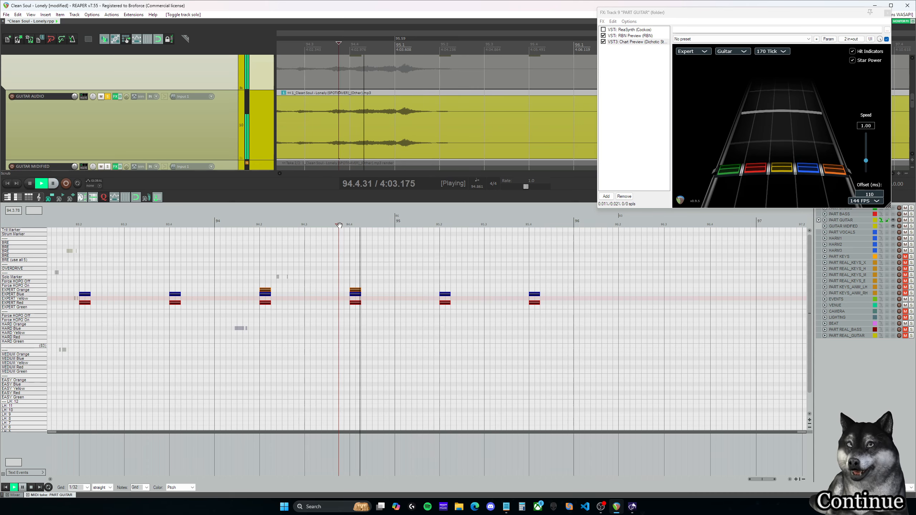
key("space")
left_click(108, 97)
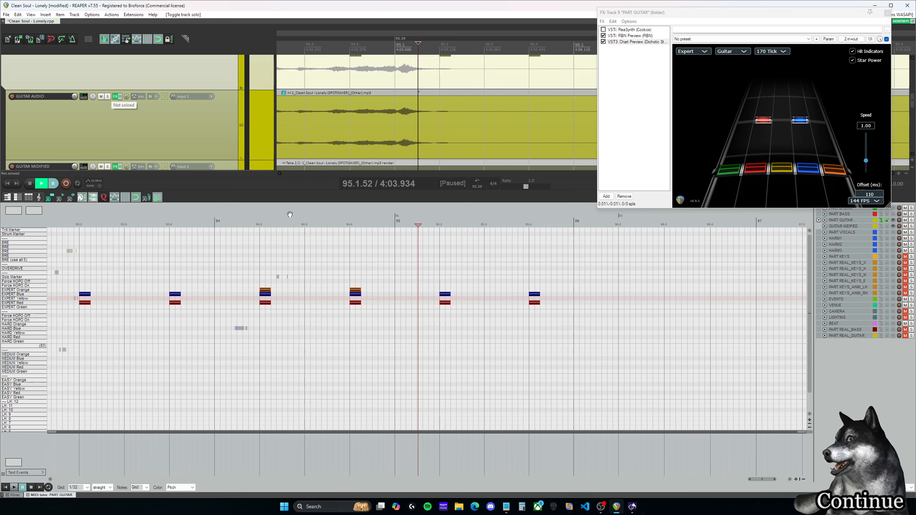
key("space")
key("space")
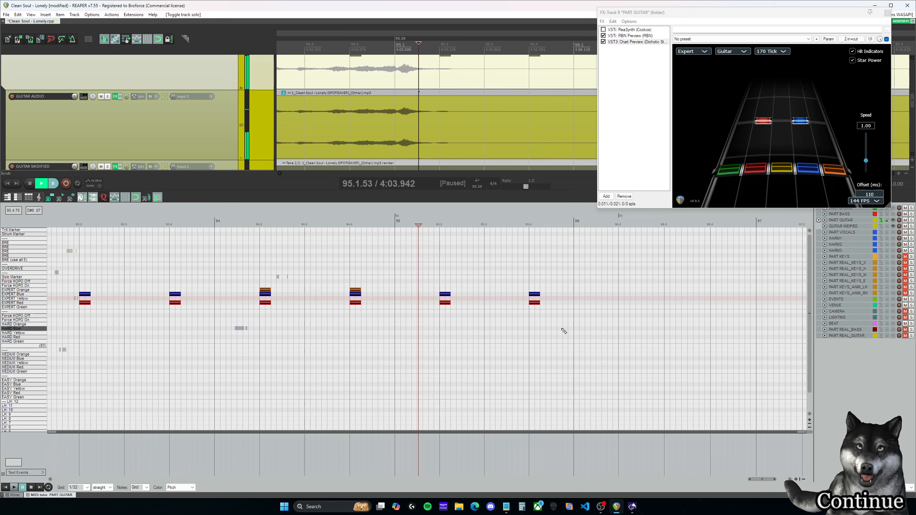
Step: Delete the last two red-blue Expert chords in measure 95 and replay the ending from beat 94.4
left_click_drag(561, 328, 433, 274)
key("Delete")
left_click(352, 224)
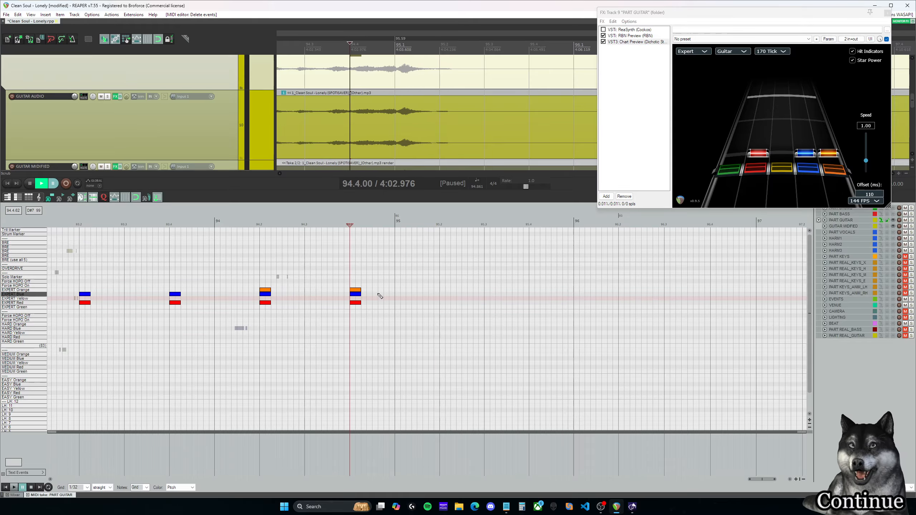
key("space")
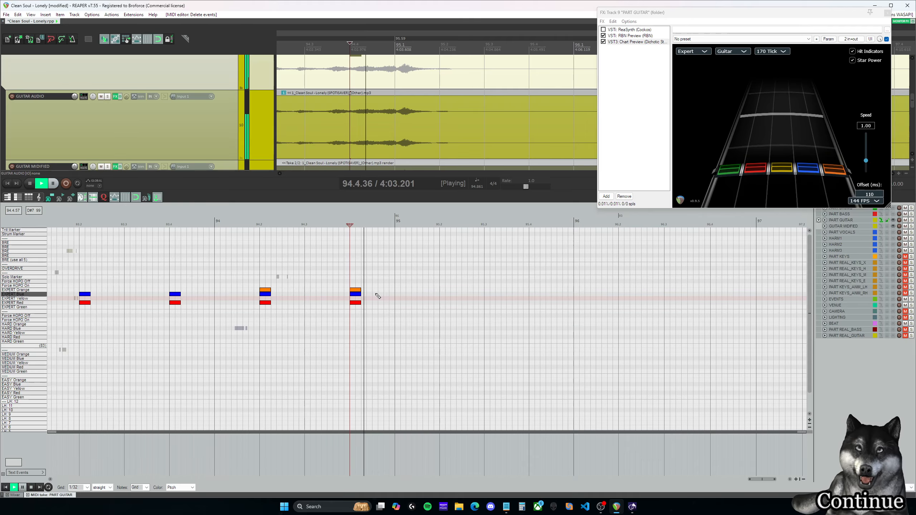
key("space")
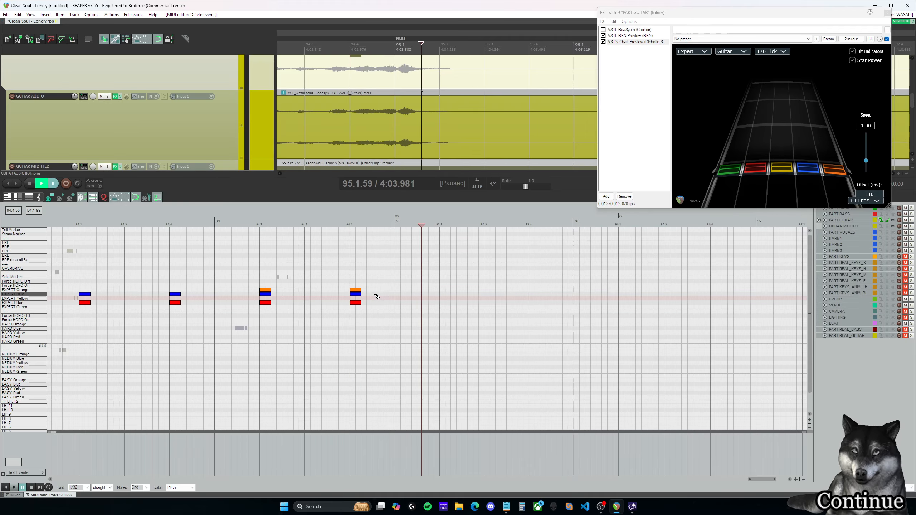
Step: Add a short red-blue Expert chord midway between beat 94.4 and measure 95, and a red-blue-orange chord on beat 95.1
left_click(375, 294)
left_click(375, 302)
left_click(397, 290)
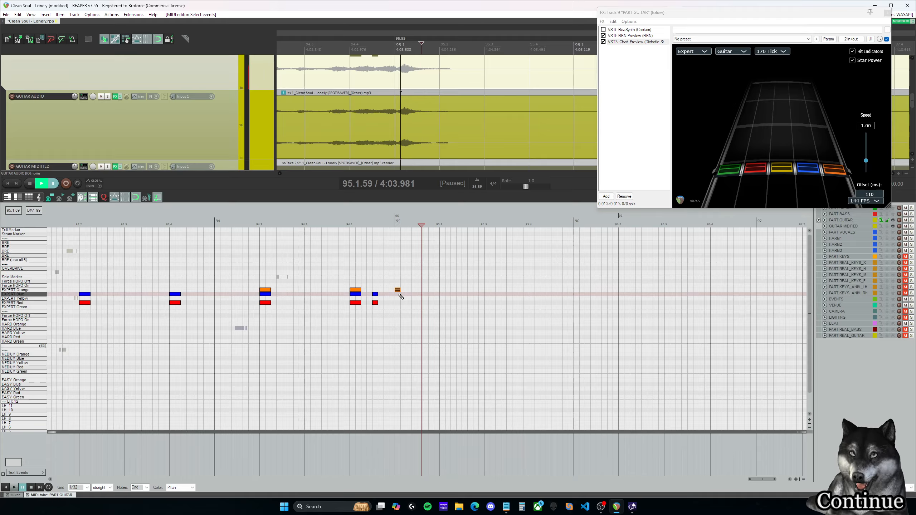
left_click(398, 294)
left_click(398, 303)
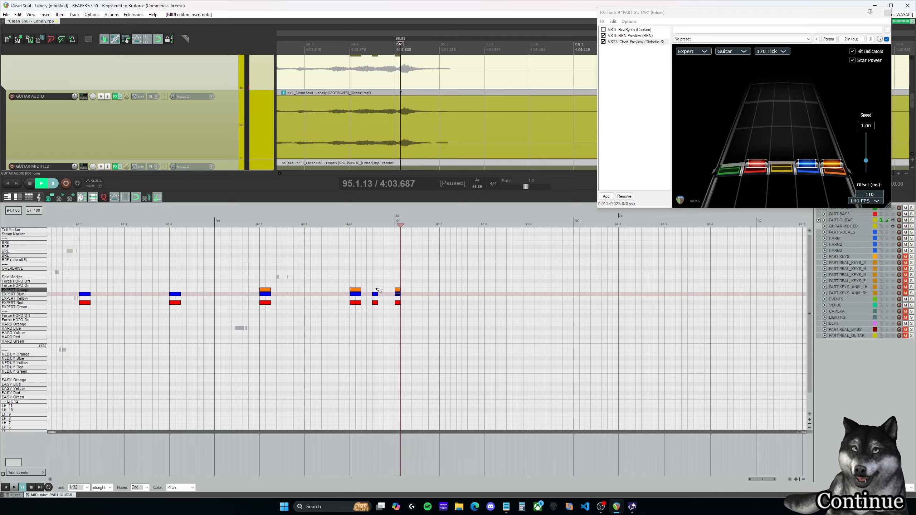
Step: Play back the ending chords from beats 94.4 and 94.3 to check their timing
left_click(374, 293)
left_click(355, 289)
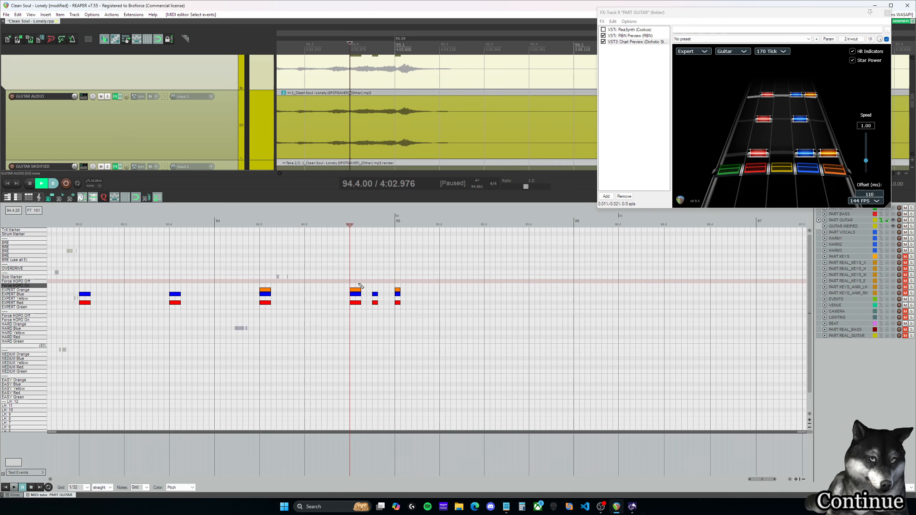
key("space")
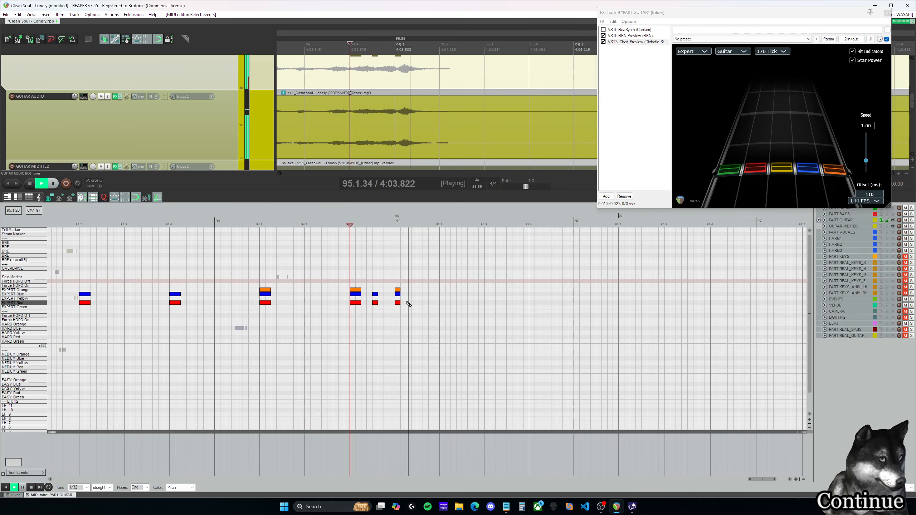
key("space")
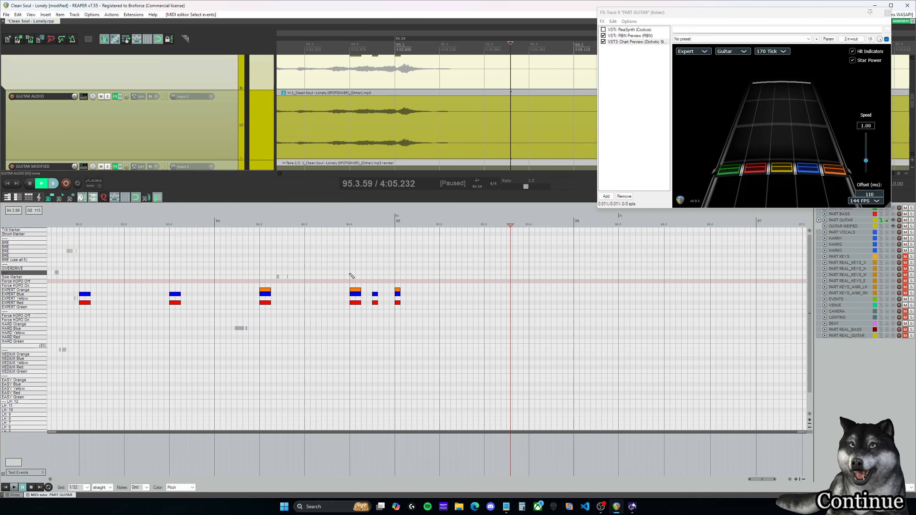
left_click(259, 268)
key("space")
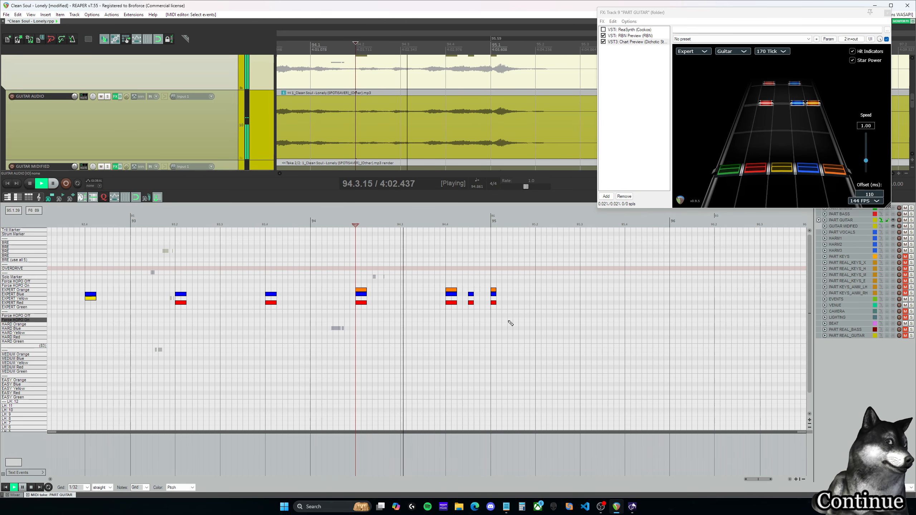
key("space")
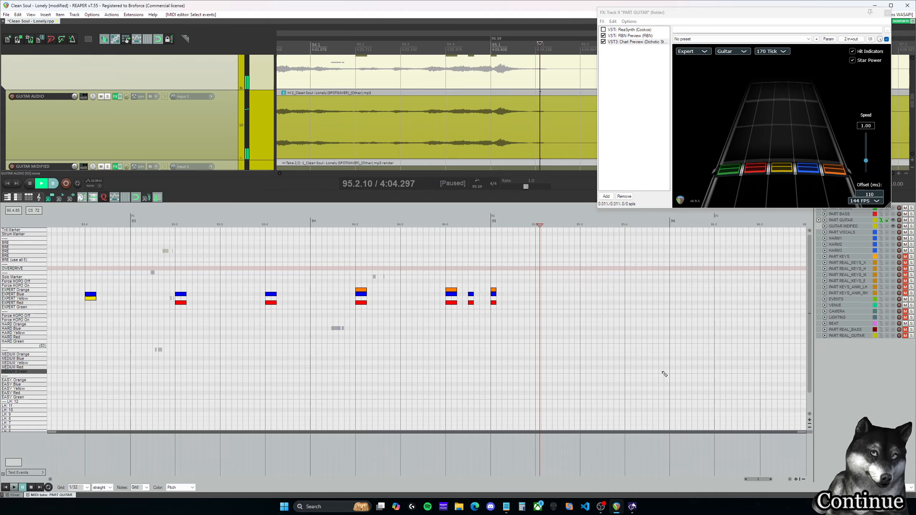
Step: Go back to the three green-red Expert chords at beat 75.4 and examine the chord changes around measures 74 to 77
left_click_drag(757, 481, 645, 477)
scroll(583, 327, "down", 3)
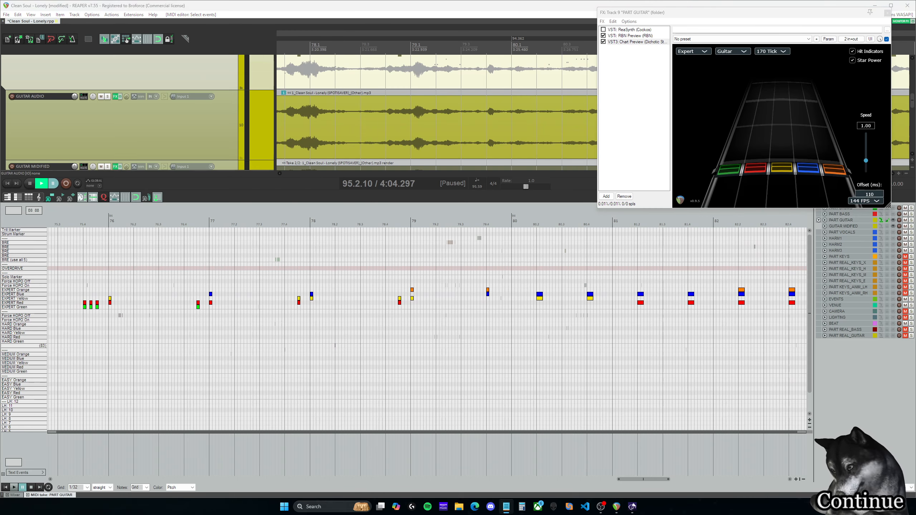
left_click_drag(641, 481, 625, 481)
left_click(320, 224)
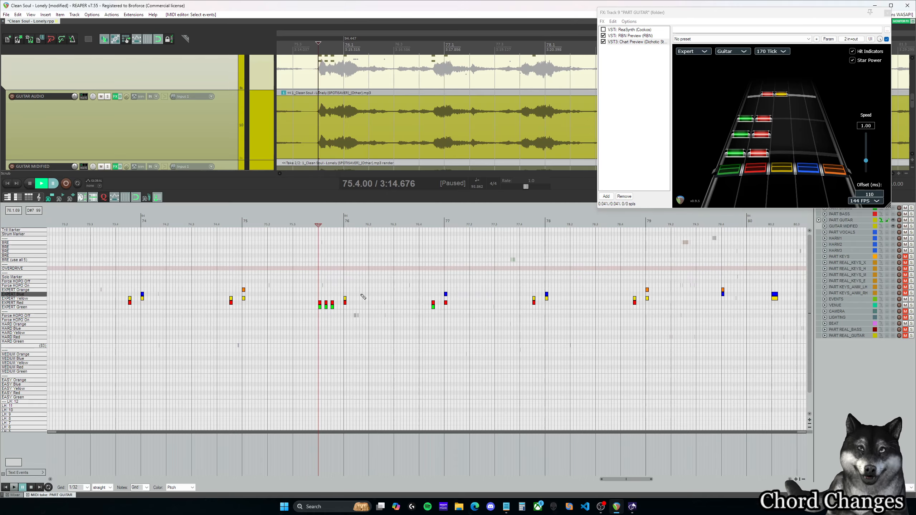
scroll(358, 298, "up", 2)
scroll(360, 296, "up", 1)
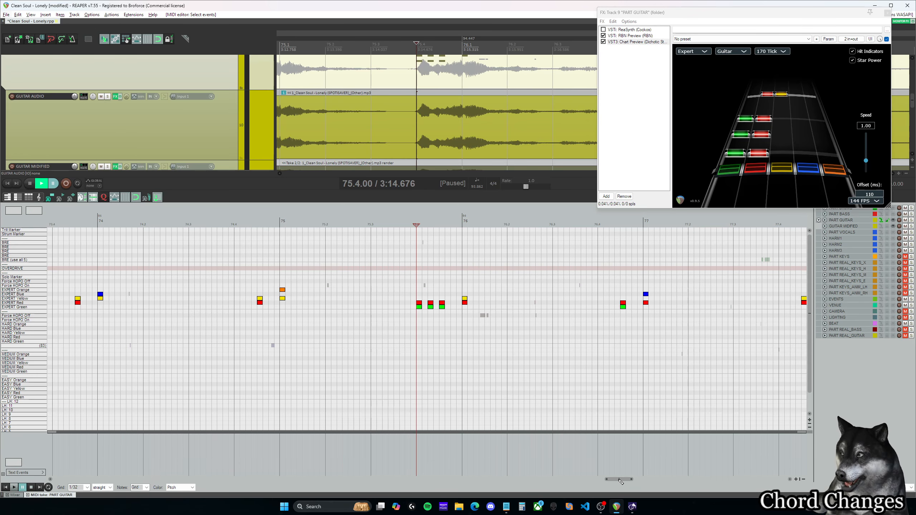
left_click_drag(619, 480, 621, 481)
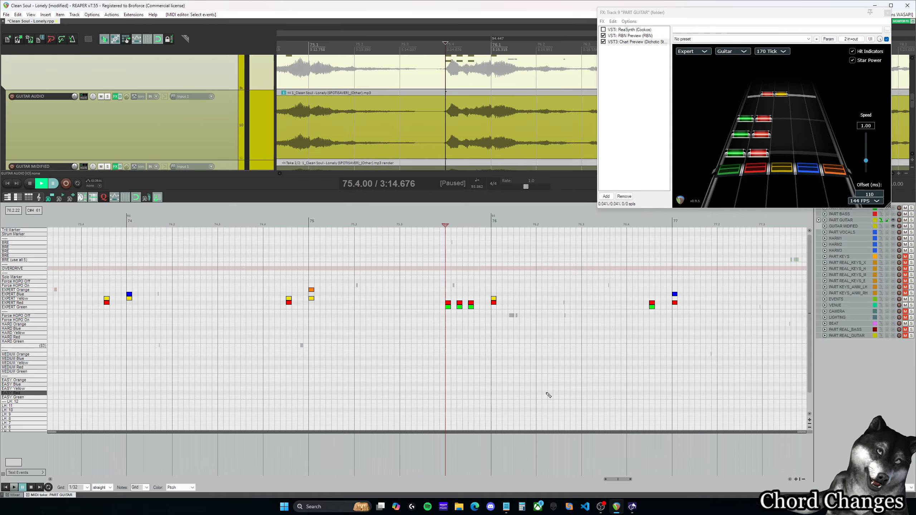
Step: Add a short red-yellow Expert chord at 75.4.75, directly before the chord at measure 76
left_click_drag(620, 483, 620, 483)
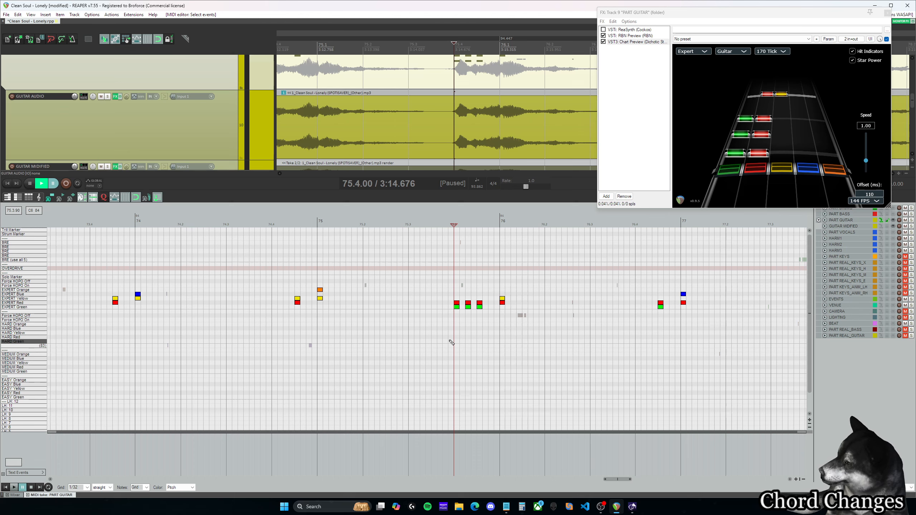
left_click(489, 224)
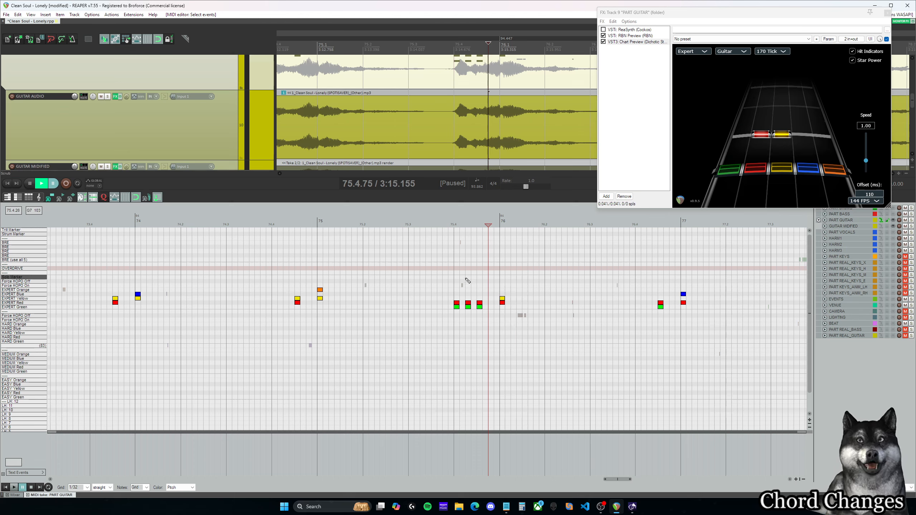
left_click(493, 299)
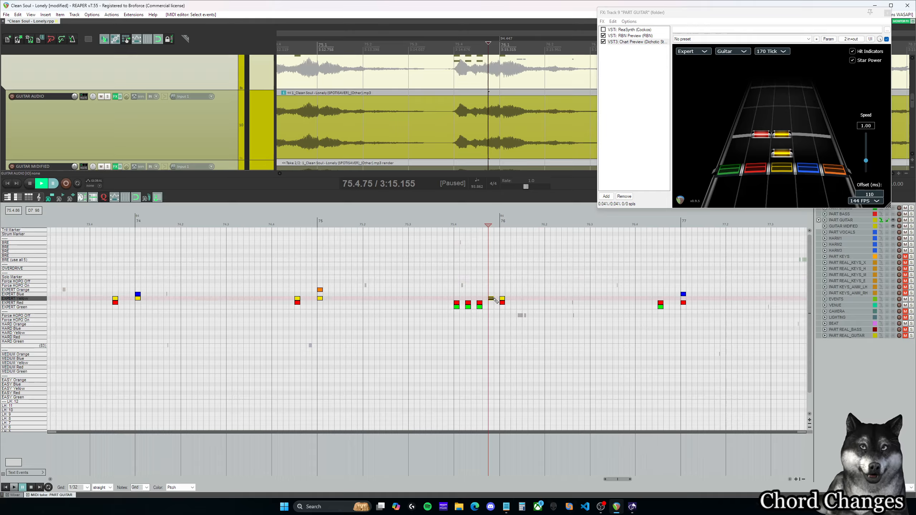
left_click(491, 303)
left_click(478, 286)
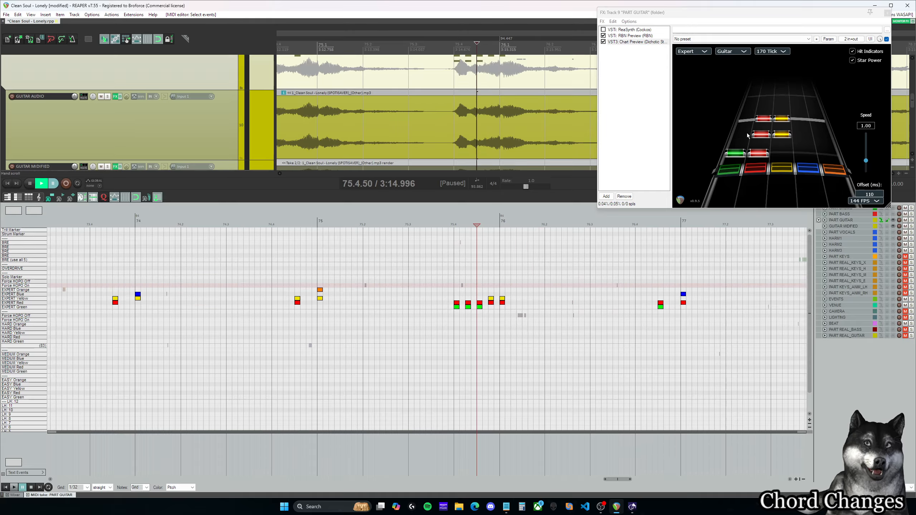
Step: Force the red-yellow chord at 75.4.75 to be a HOPO and remove its yellow note
left_click(491, 297)
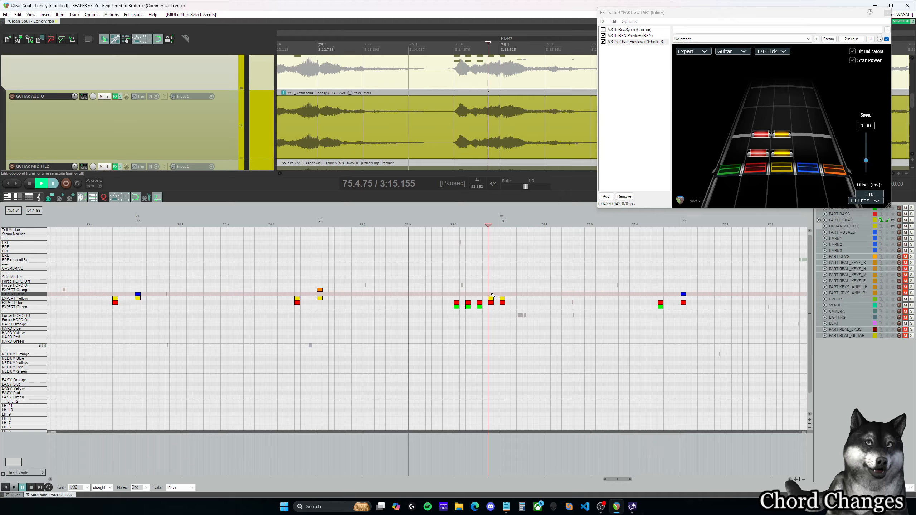
left_click_drag(491, 293, 493, 306)
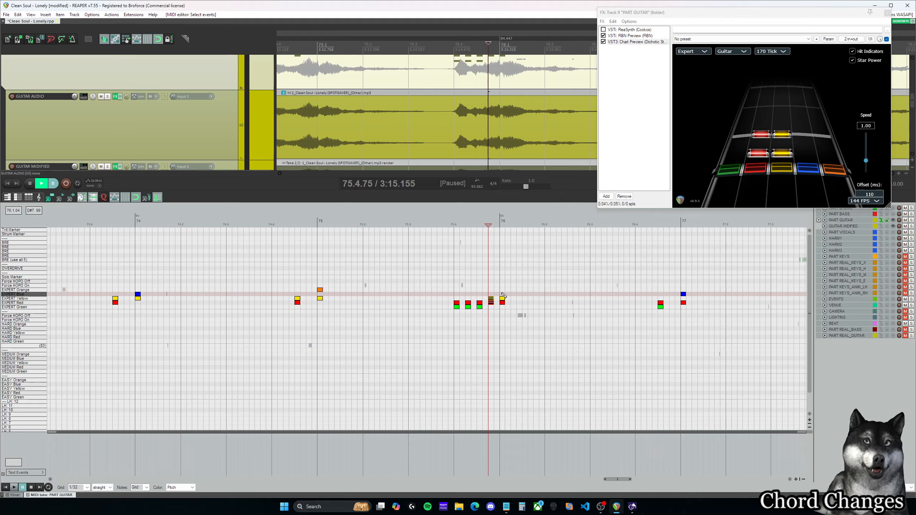
left_click(501, 292)
left_click(492, 292)
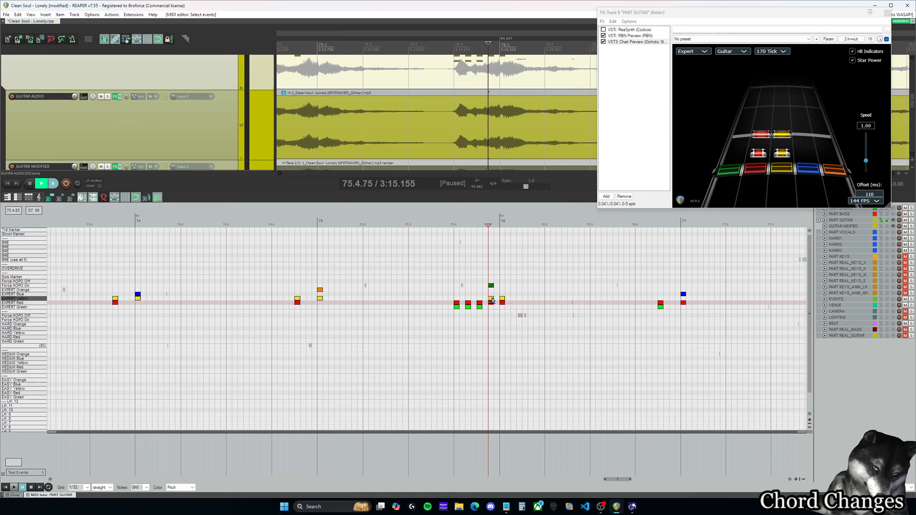
left_click(492, 298)
left_click(463, 285)
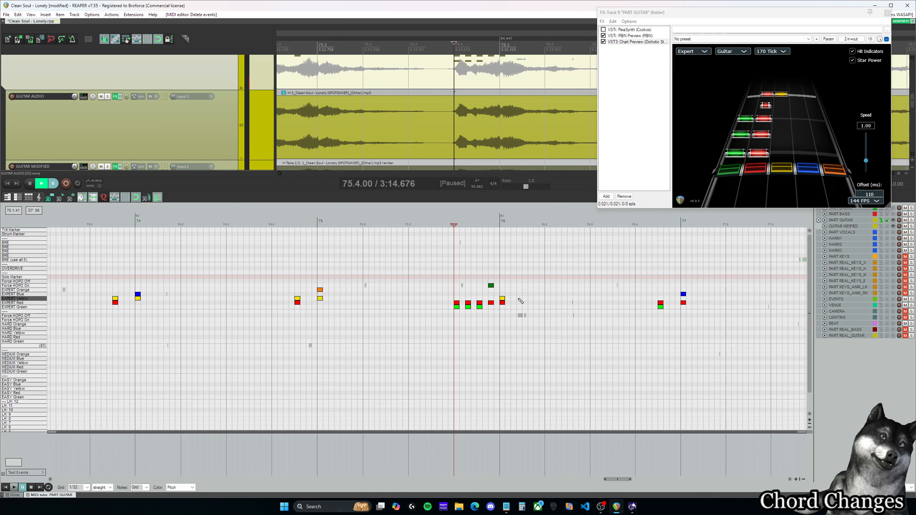
Step: Add three more short red-yellow Expert chords right after the measure 76 chord and play the passage from beat 75.4
left_click(513, 298)
left_click(513, 303)
left_click(525, 298)
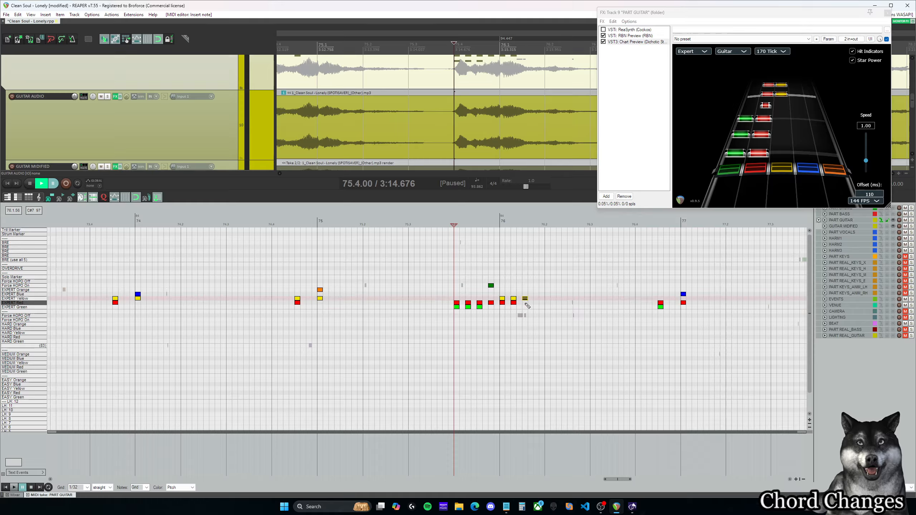
left_click(525, 303)
left_click(537, 299)
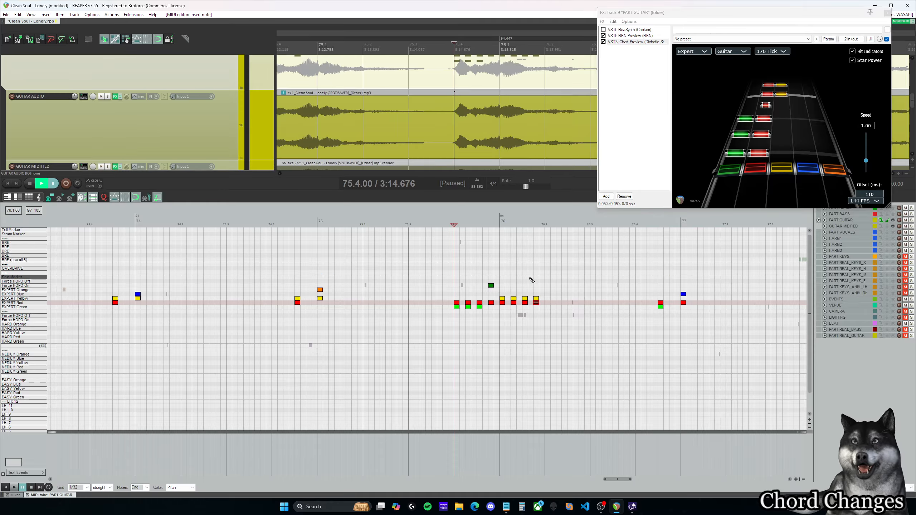
key("ctrl+space")
key("ctrl+space")
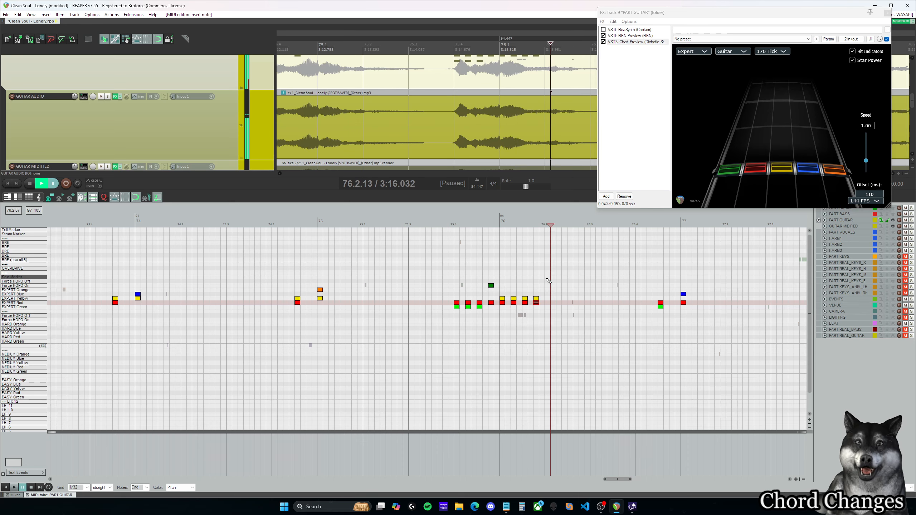
Step: Examine the forced HOPO red note at 75.4.75 against the following chord and replay the passage from beat 75.4
left_click(490, 282)
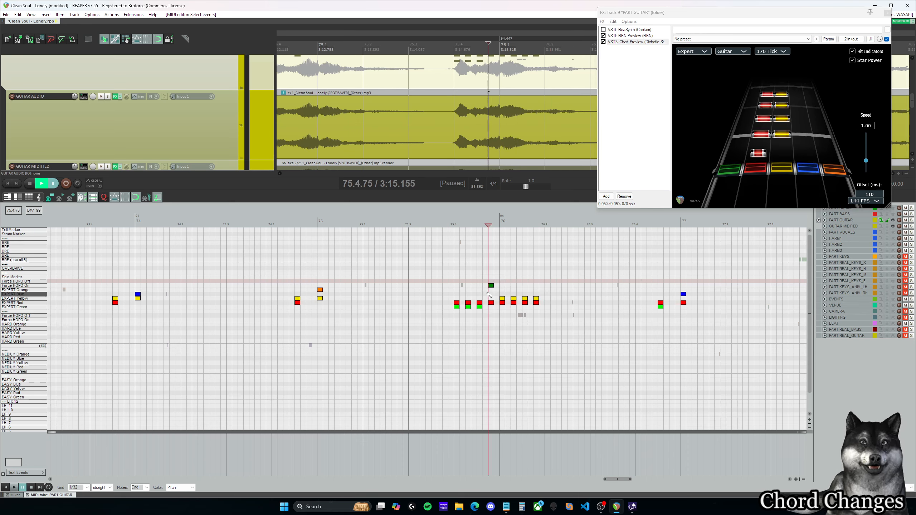
left_click(483, 286)
left_click(490, 293)
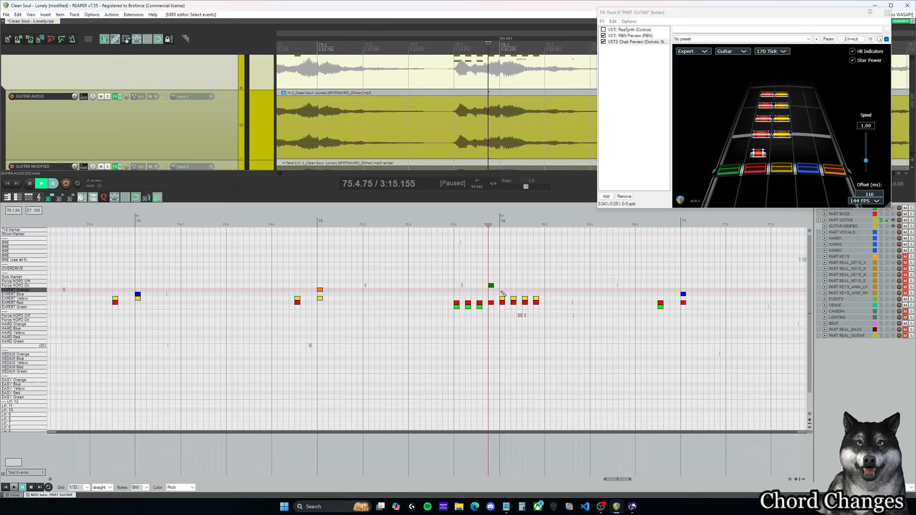
left_click(502, 292)
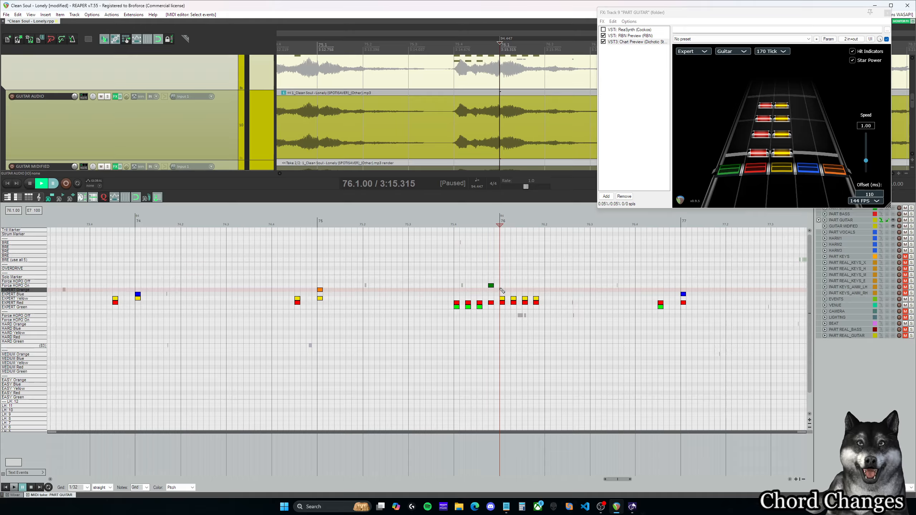
left_click(491, 295)
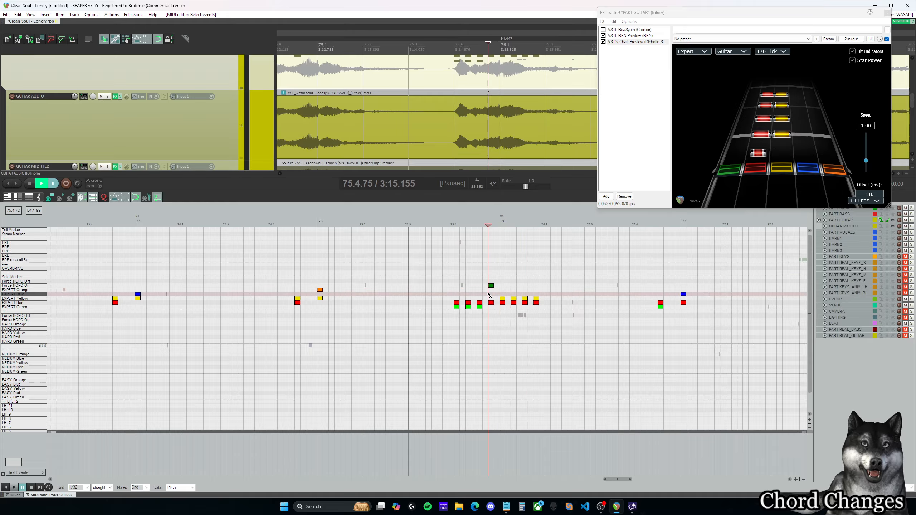
left_click(456, 290)
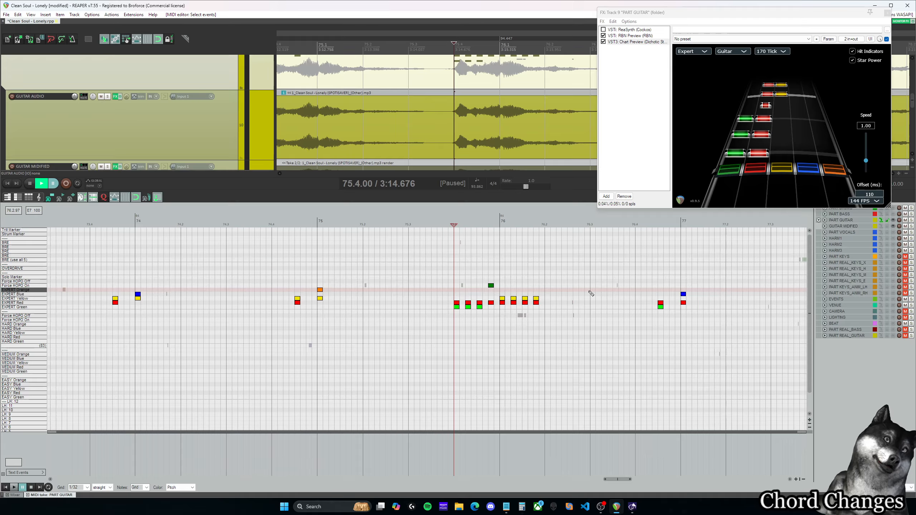
key("ctrl+space")
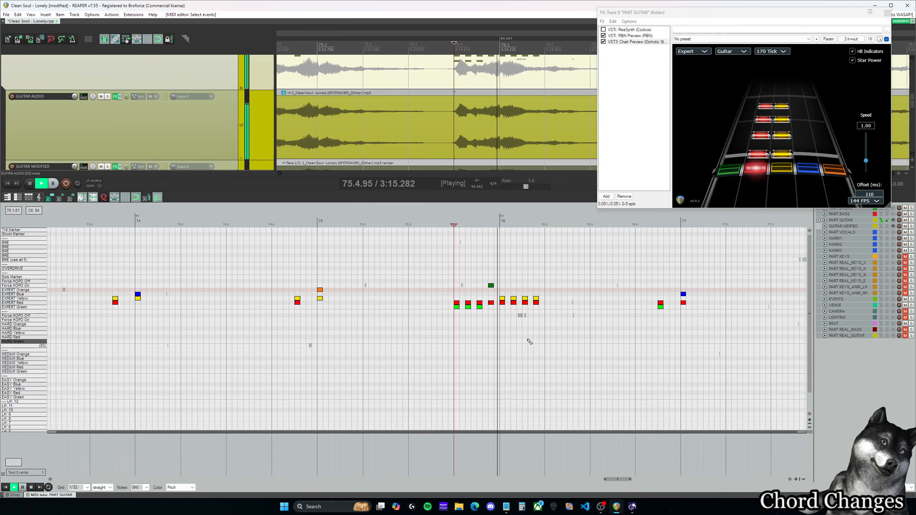
key("ctrl+space")
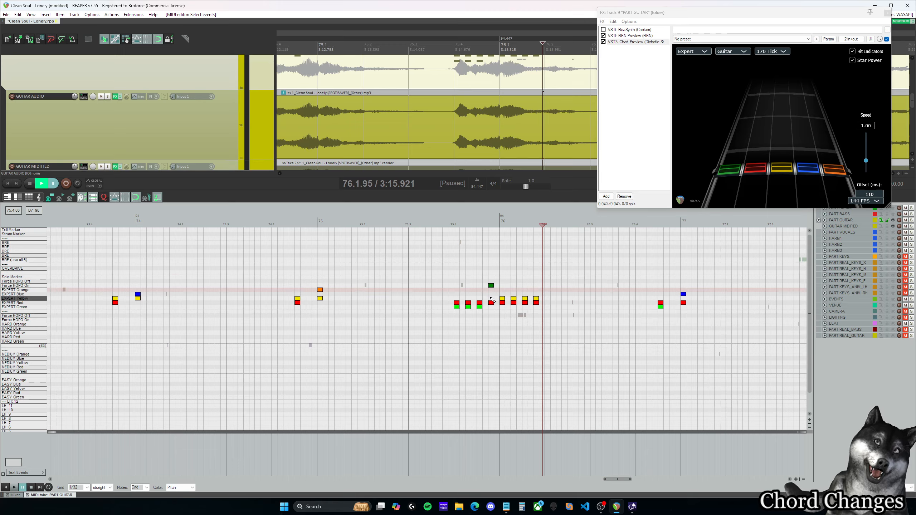
Step: Put a yellow note back on the forced HOPO at 75.4.75 and play the passage from beat 75.4
left_click(492, 299)
left_click(455, 293)
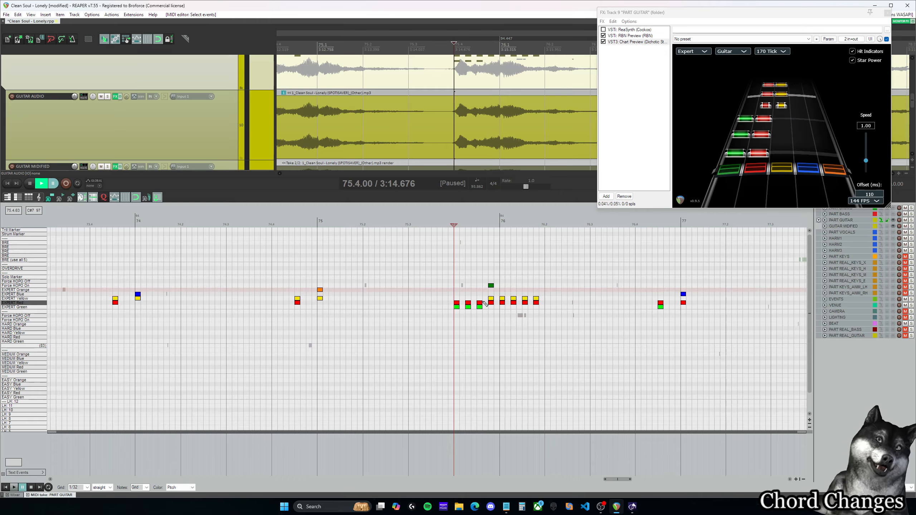
key("ctrl+space")
key("ctrl+space")
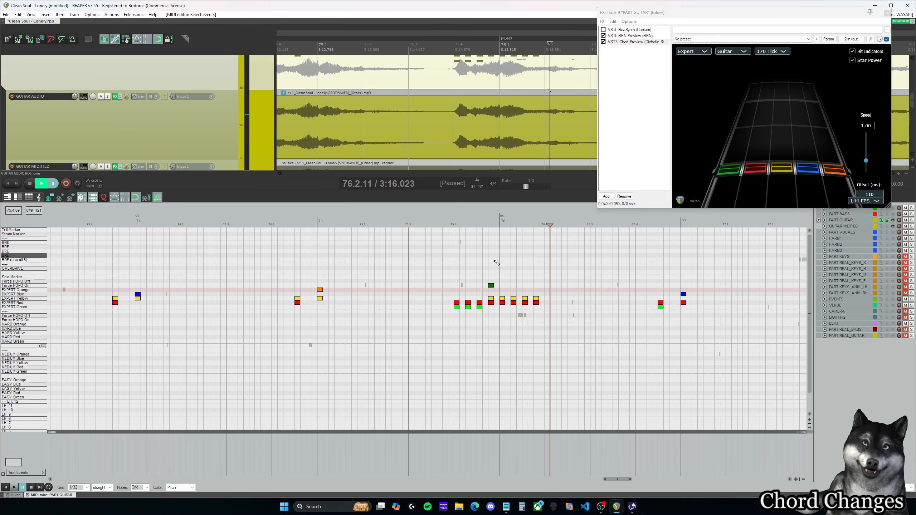
Step: Reduce the forced HOPO chord at 75.4.75 to its single red note again
left_click(491, 298)
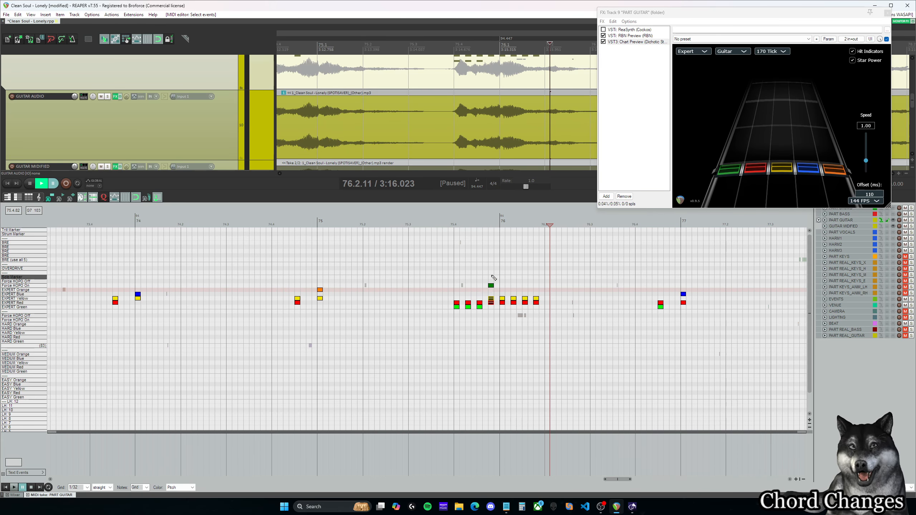
left_click(491, 286, "ctrl")
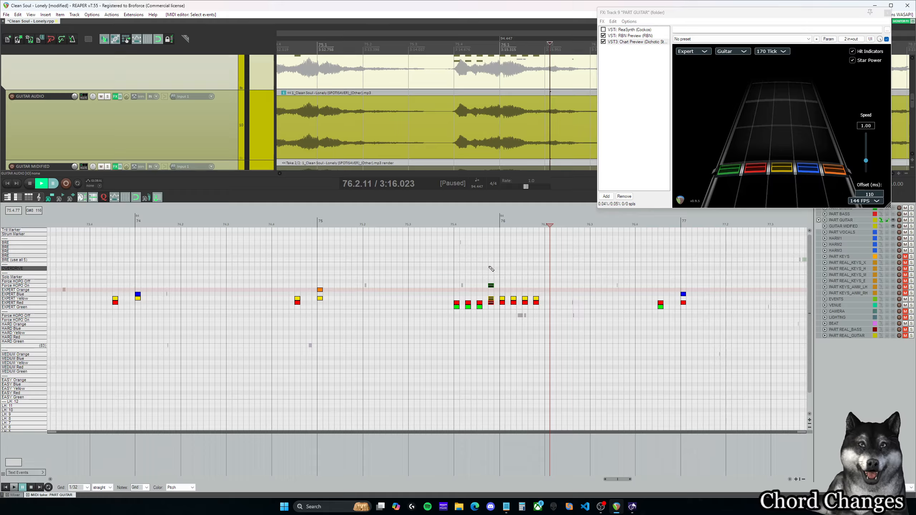
left_click(490, 267)
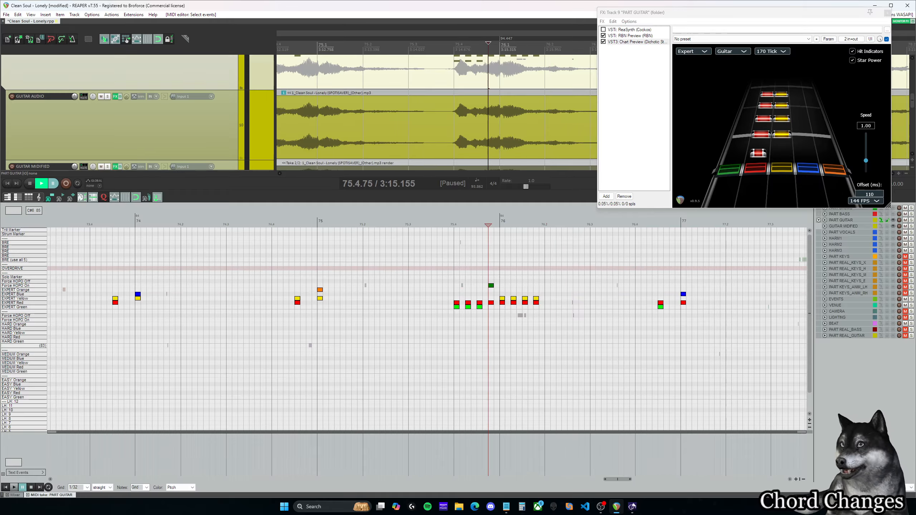
Step: Undo the trial HOPO marker and the chords added around measure 76
key("alt+Tab")
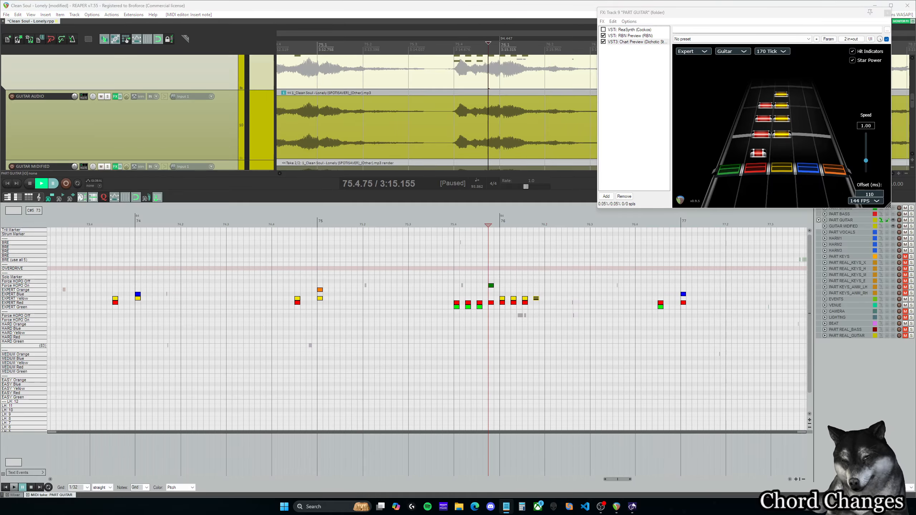
left_click(530, 316)
key("ctrl+z")
key("ctrl+z")
key("ctrl+z")
key("ctrl+z")
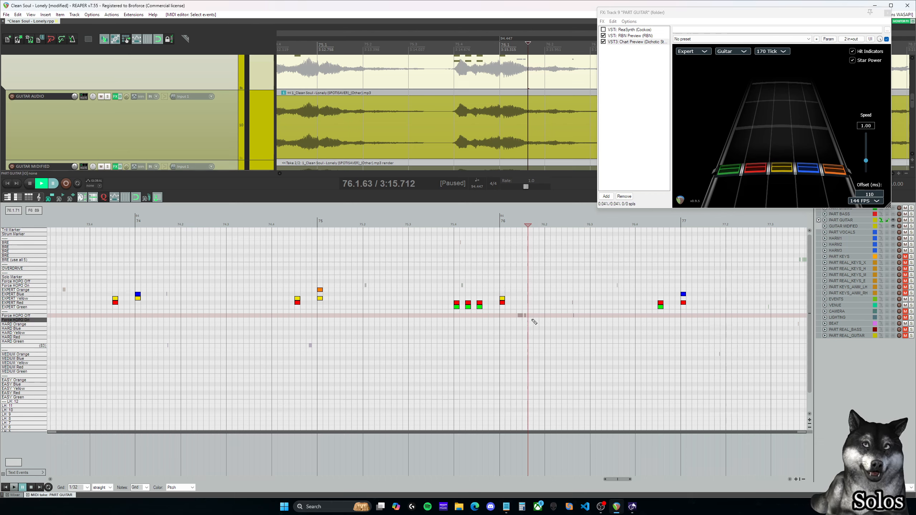
key("ctrl+z")
Step: Draw a Solo Marker note from beat 75.4 to about beat 77.2
left_click(456, 268)
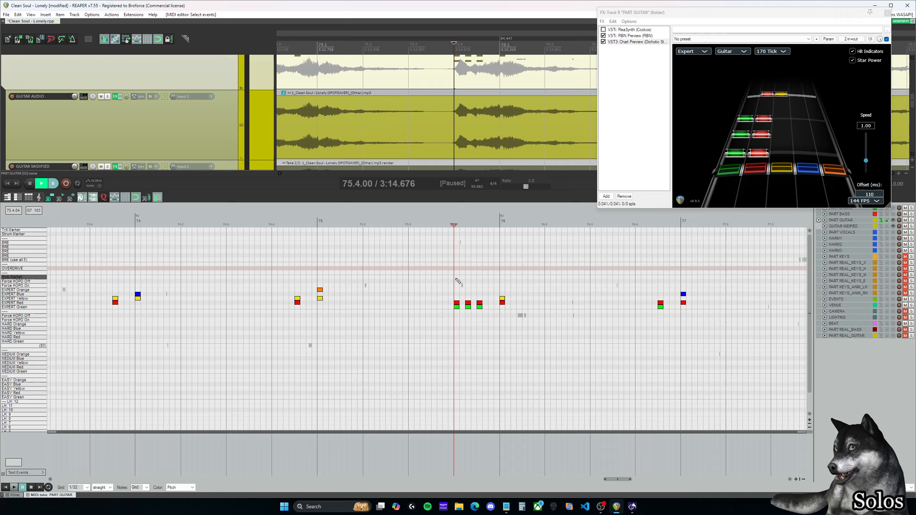
left_click(456, 277)
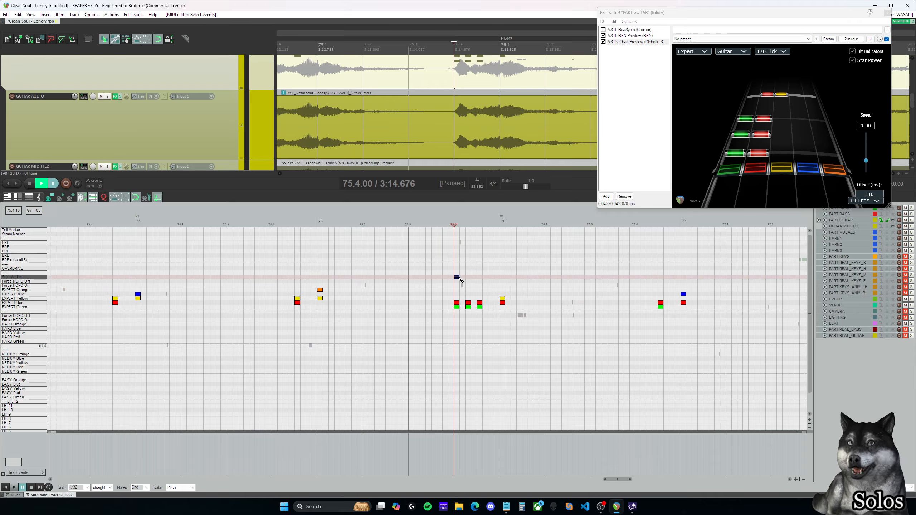
mouse_move(472, 278)
left_mouse_down()
mouse_move(703, 277)
mouse_move(686, 277)
left_mouse_up()
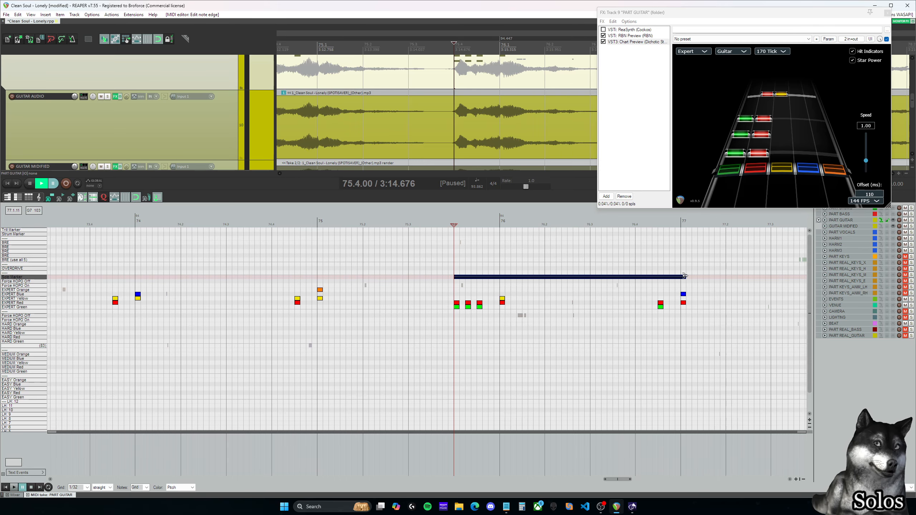
left_click_drag(682, 276, 725, 277)
left_click_drag(624, 481, 629, 481)
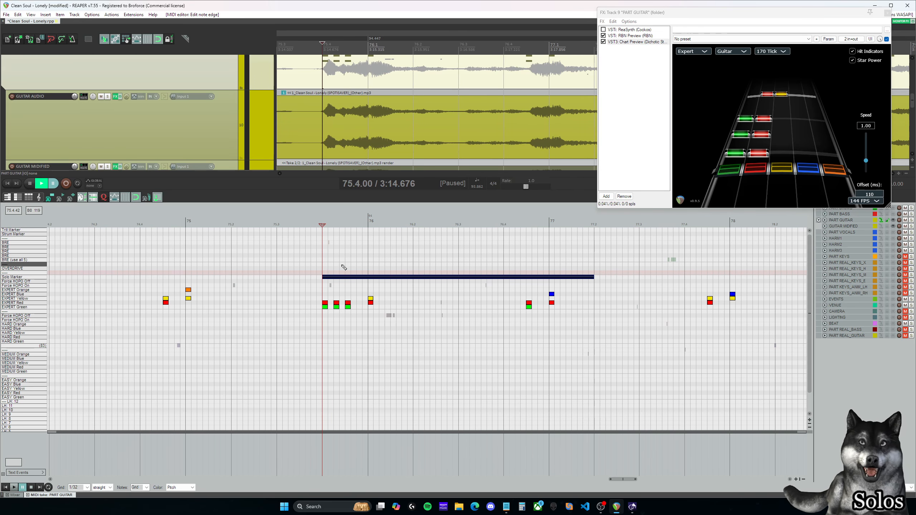
left_click(611, 261)
Step: Delete the Solo Marker note spanning measures 75 to 77
left_click(316, 251)
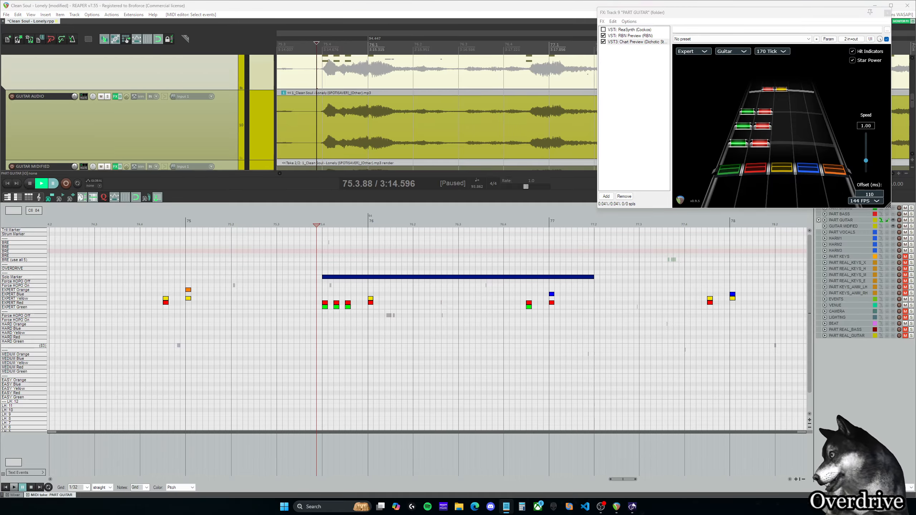
left_click(346, 277)
key("Delete")
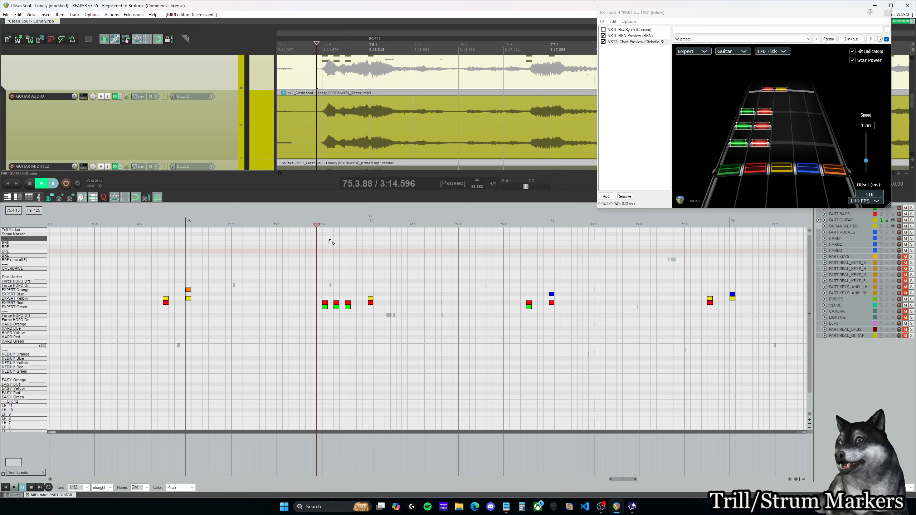
Step: Fill Expert Red with a continuous run of 1/32 notes from beat 76.2 to just past beat 76.3
left_click(411, 264)
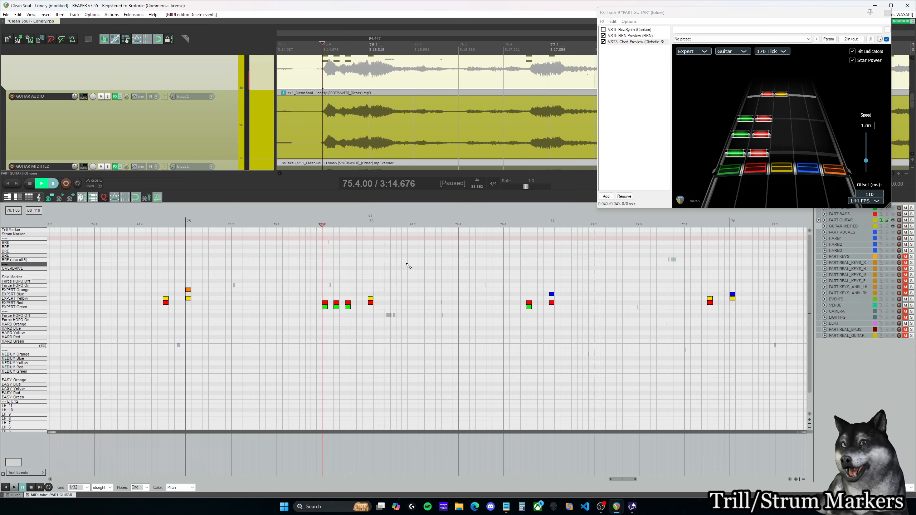
left_click(416, 303)
left_click(426, 302)
left_click(439, 302)
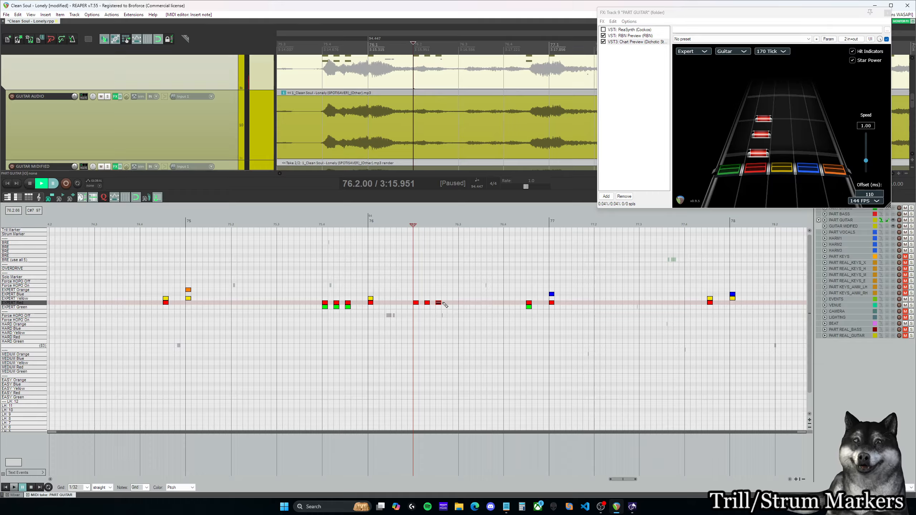
left_click(449, 303)
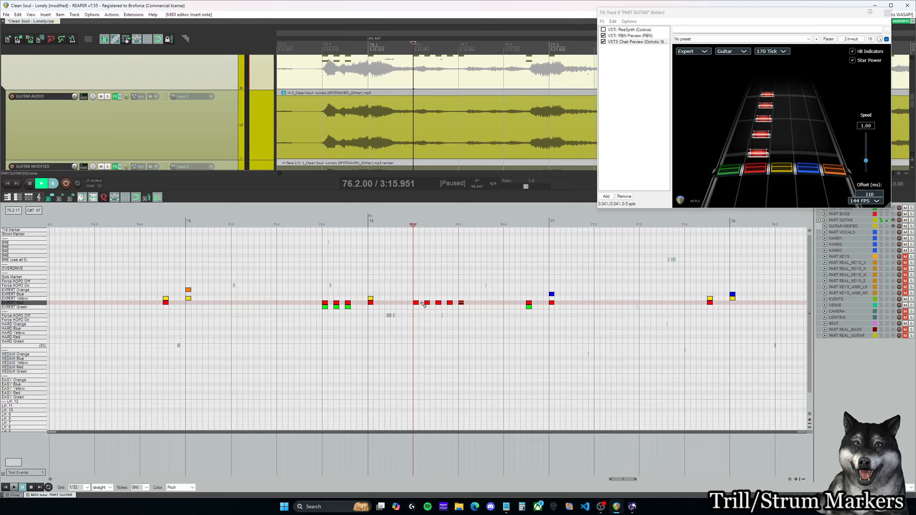
left_click(422, 303)
left_click(433, 303)
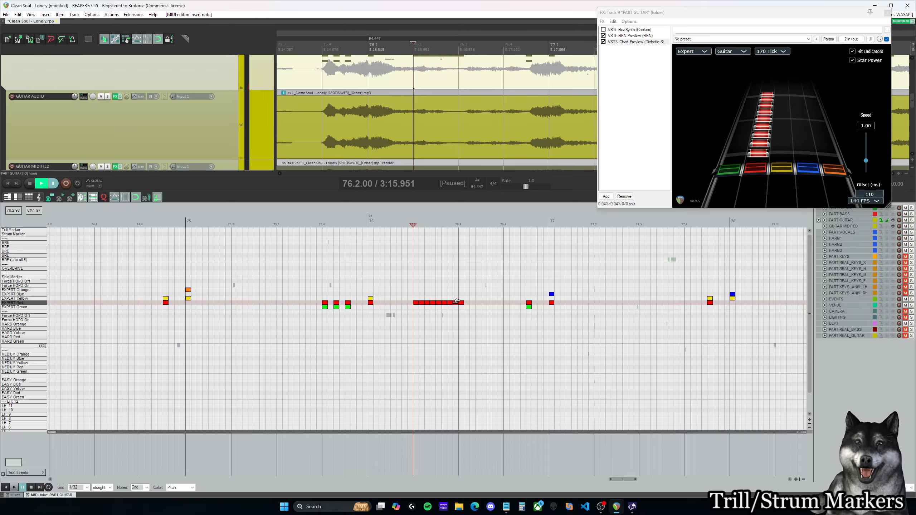
Step: Draw a Strum Marker from beat 76.2 to 76.4 and extend the Expert Red run of 1/32 notes to the marker's end
left_click(415, 235)
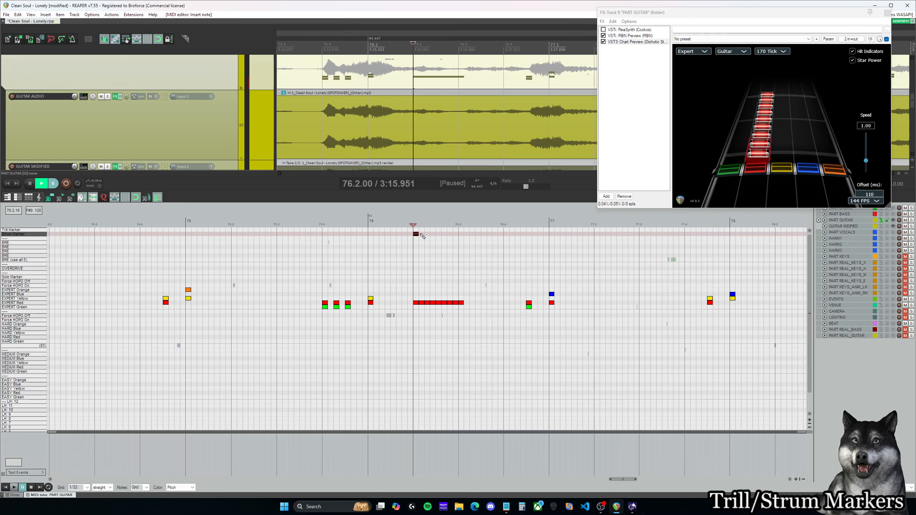
left_click_drag(417, 236, 504, 235)
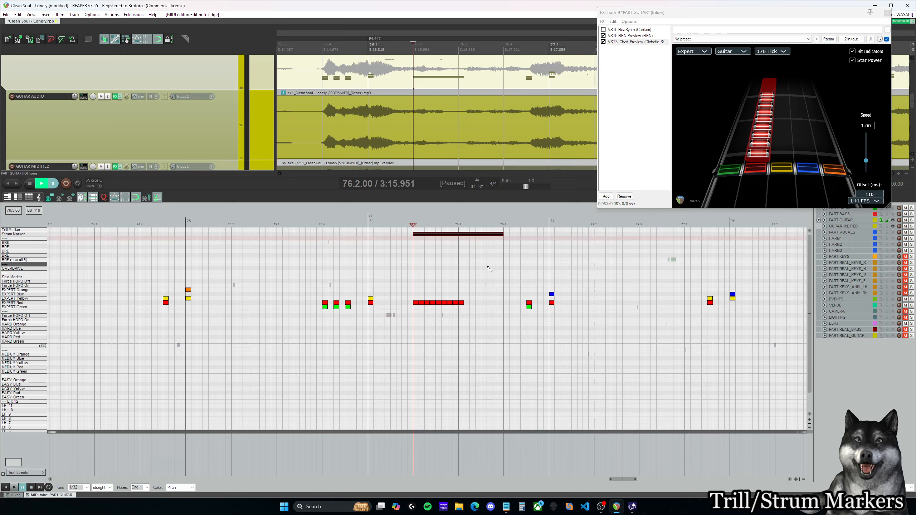
left_click(468, 303)
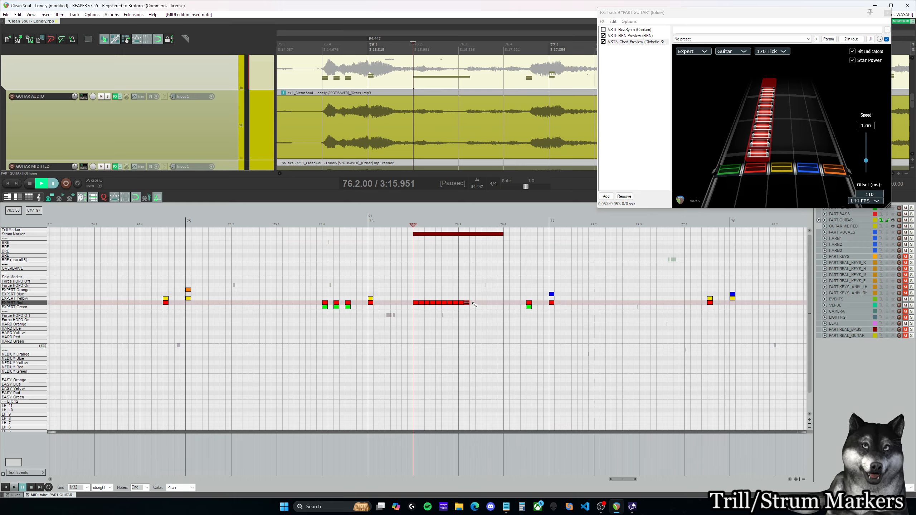
left_click(494, 303)
left_click(491, 302)
left_click(495, 304)
left_click(502, 303)
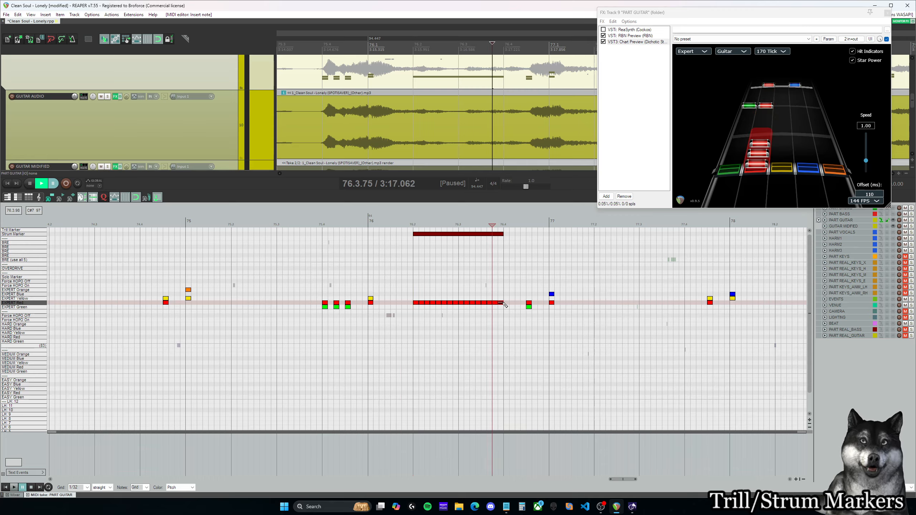
left_click(458, 224)
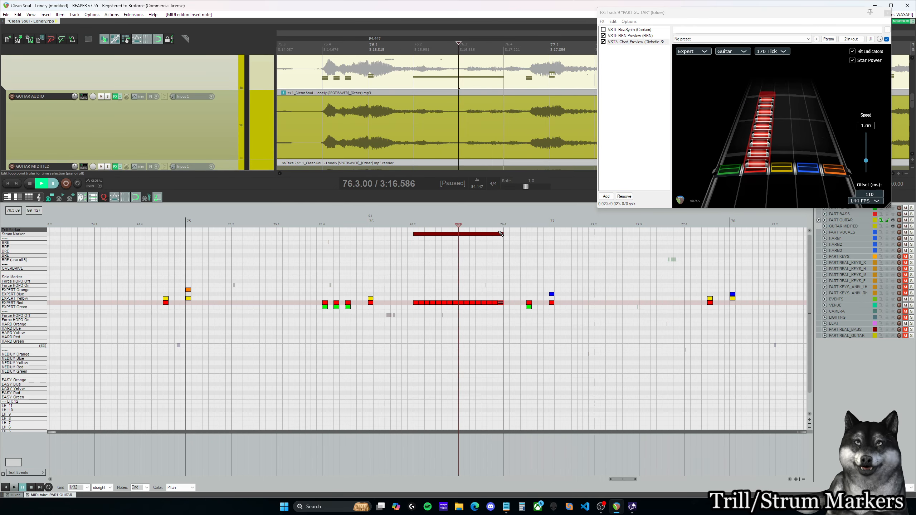
left_click(415, 266)
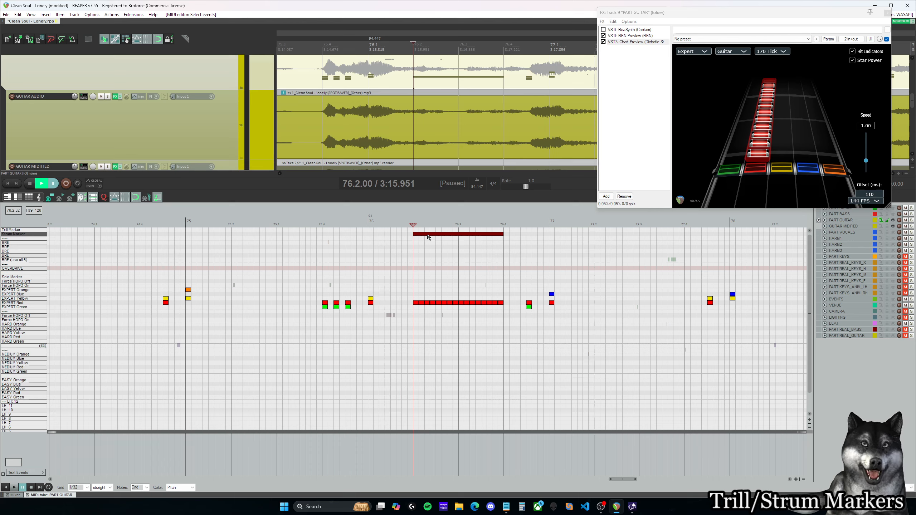
Step: Move the Strum Marker note to the Trill Marker lane and shift every second Expert Red note to Green to form a trill
left_click_drag(428, 237, 428, 233)
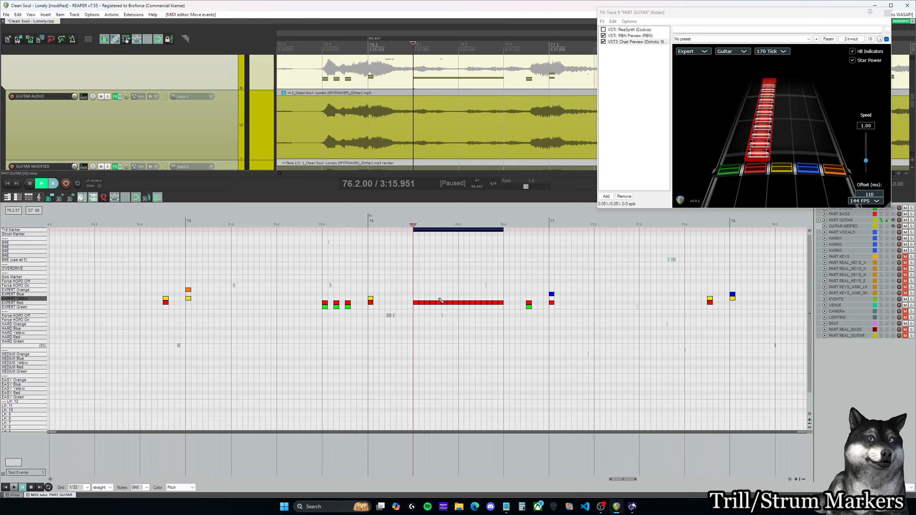
left_click(421, 306)
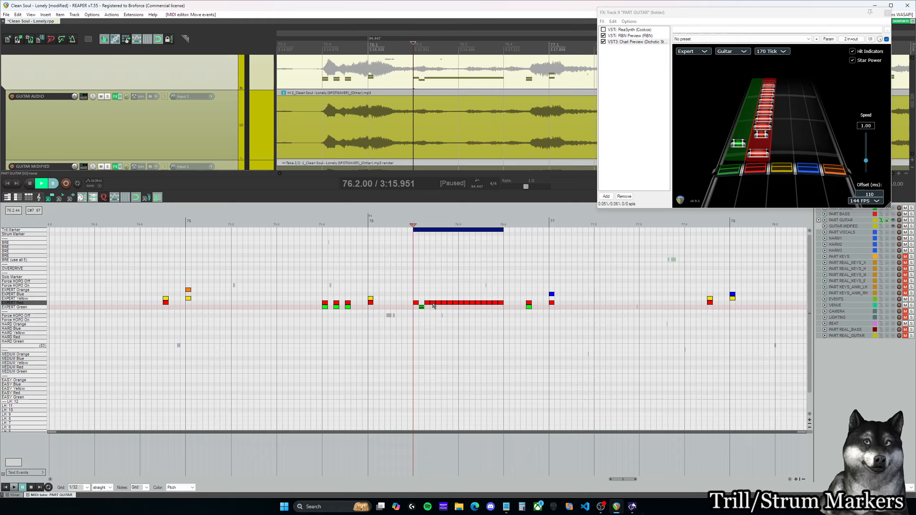
left_click(432, 307)
left_click(444, 306)
left_click(455, 307)
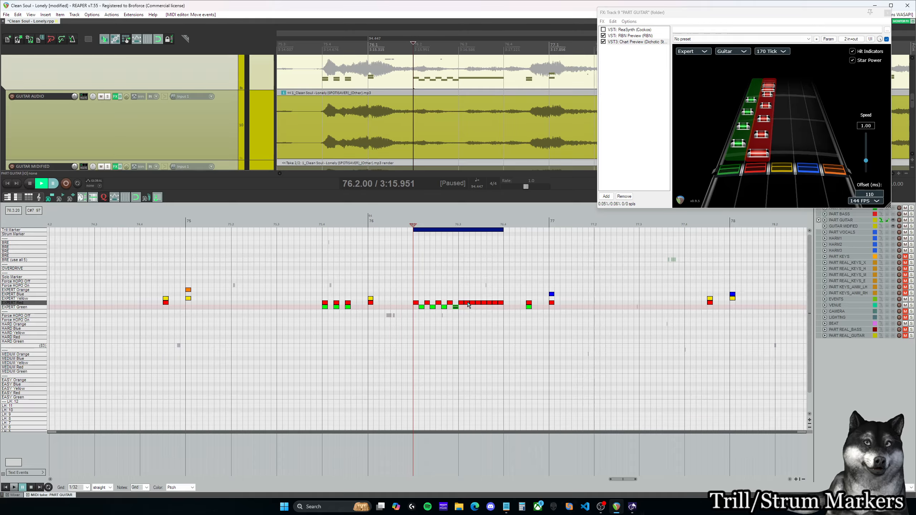
left_click(467, 306)
left_click(477, 307)
left_click(490, 307)
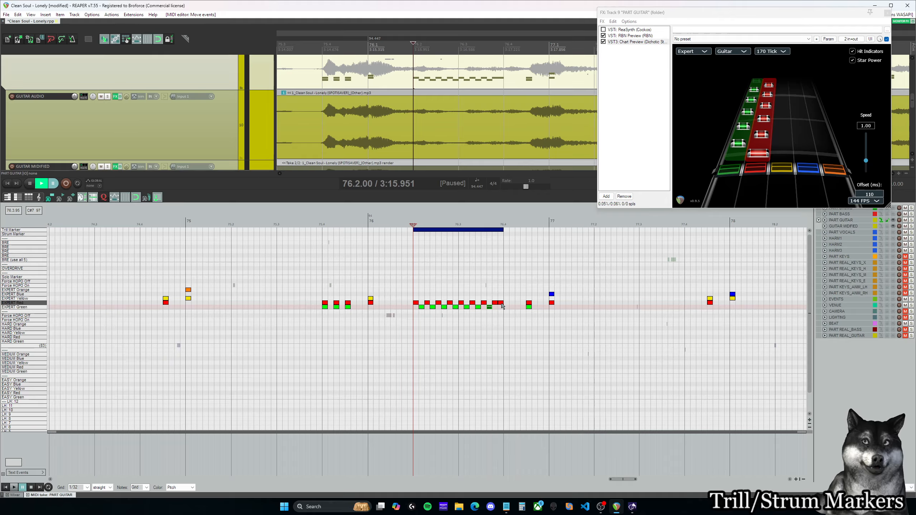
left_click_drag(502, 306, 502, 307)
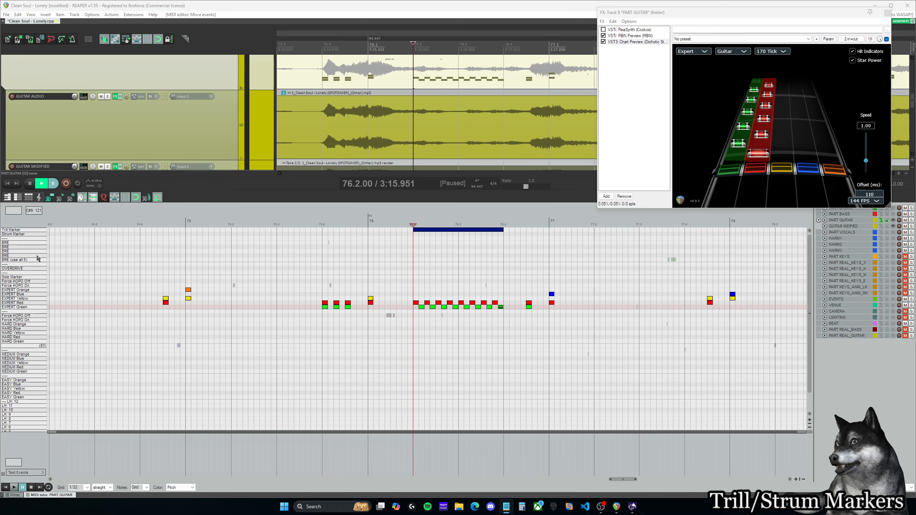
Step: Delete the Trill Marker and the alternating Expert Red and Green notes between beats 76.2 and 76.4
left_click_drag(506, 328, 427, 240)
key("Delete")
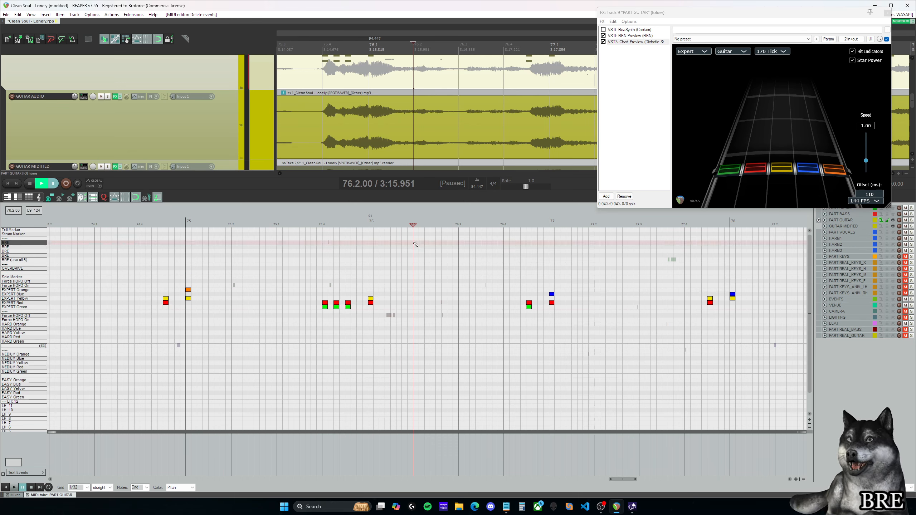
Step: Draw notes on all five BRE lanes from beat 76.2 to a little past beat 76.3
mouse_move(415, 245)
left_mouse_down()
mouse_move(475, 249)
mouse_move(446, 257)
left_mouse_up()
left_click_drag(447, 257, 447, 260)
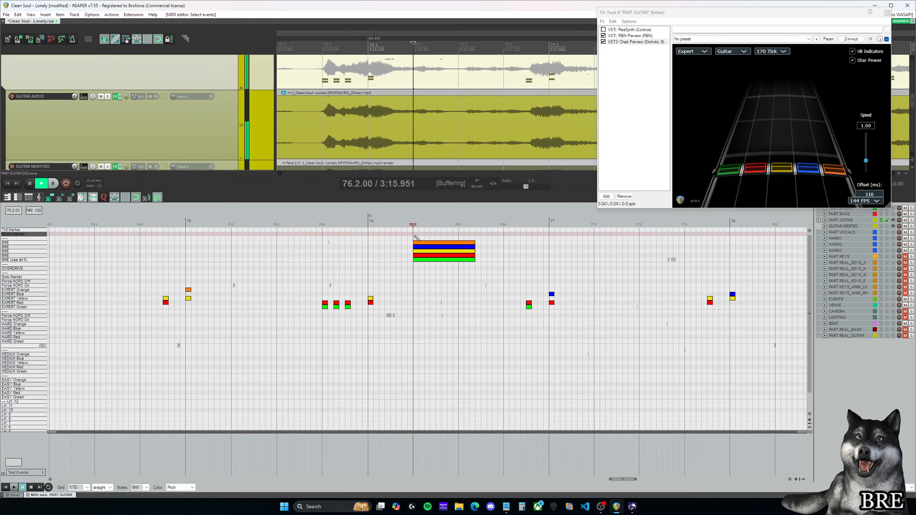
left_click(402, 238)
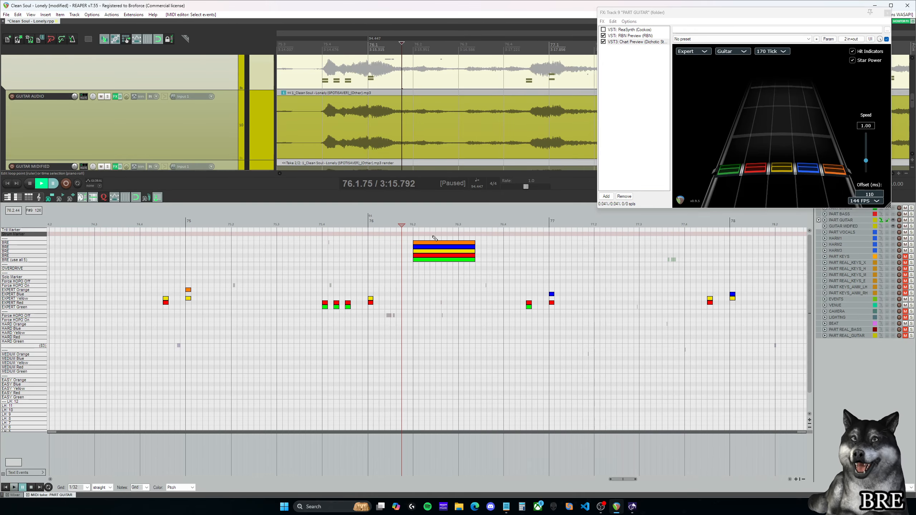
Step: Lengthen all five BRE notes to about two beats and move them so they start at beat 76.4
left_click_drag(413, 238, 434, 271)
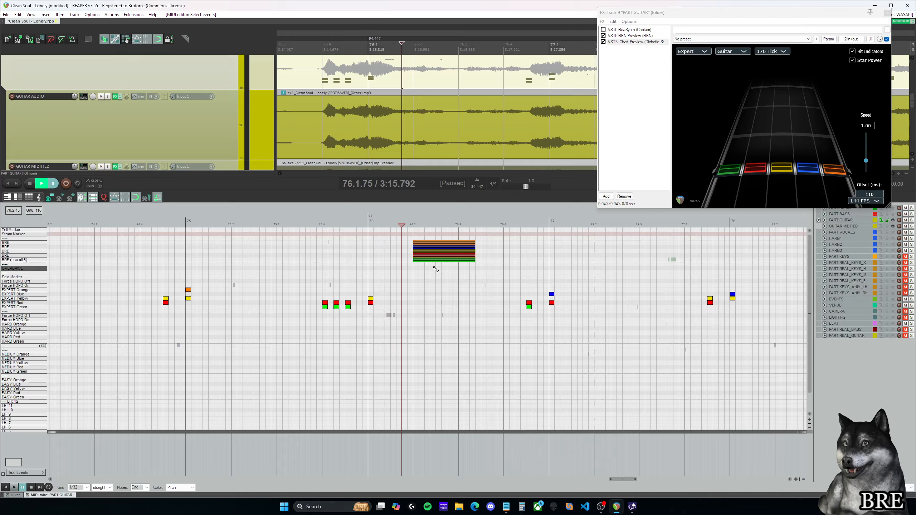
left_click_drag(473, 241, 509, 242)
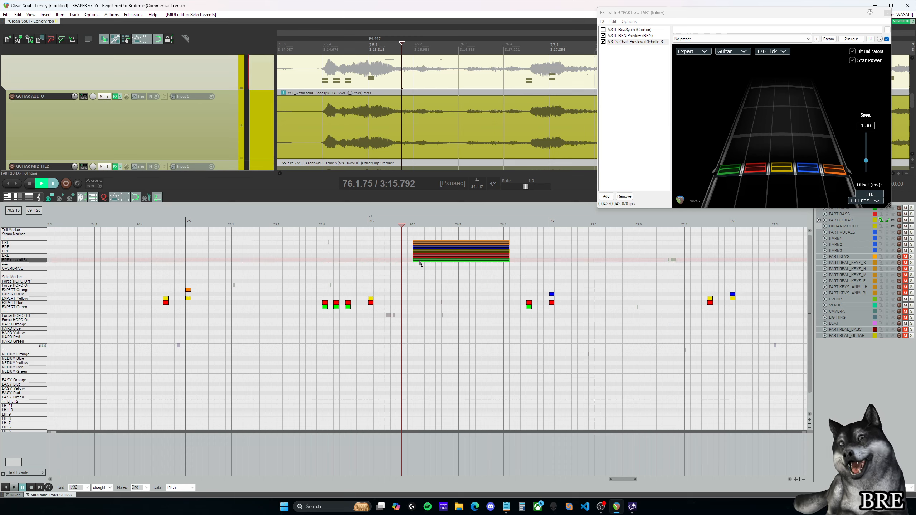
left_click_drag(420, 264, 512, 260)
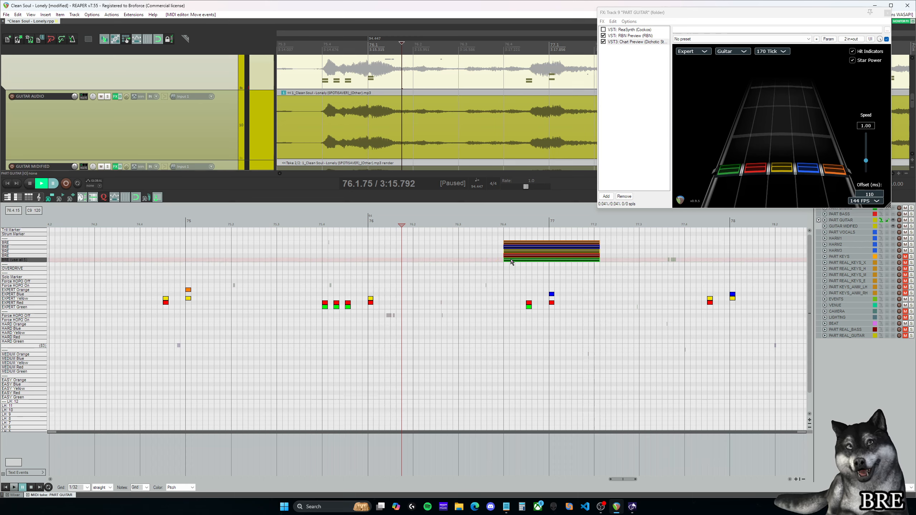
Step: Place trial Expert notes and chords in Red, Yellow, Blue and Orange beneath the BRE, from beat 76.4 to about 77.2
left_click(507, 294)
left_click(507, 299)
left_click(518, 299)
left_click(518, 302)
left_click_drag(540, 300, 549, 299)
left_click(574, 294)
left_click(575, 303)
left_click(585, 290)
left_click(563, 299)
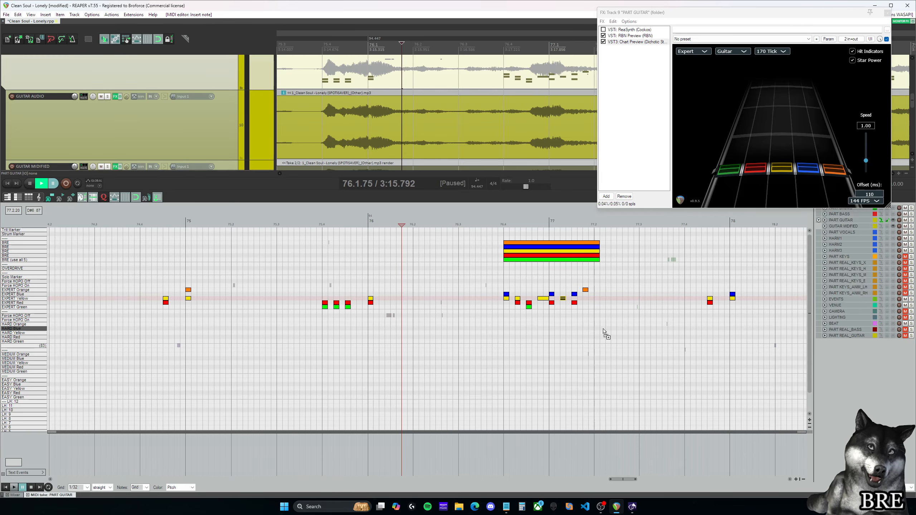
Step: Undo the trial Expert notes beneath the BRE and delete the five BRE notes
key("ctrl+z")
key("ctrl+z")
key("ctrl+z")
key("ctrl+z")
key("ctrl+z")
key("ctrl+z")
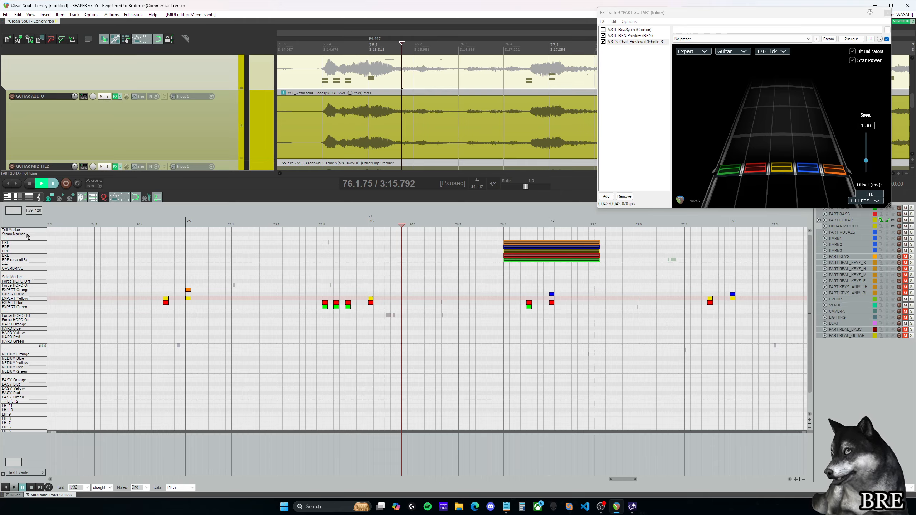
key("Delete")
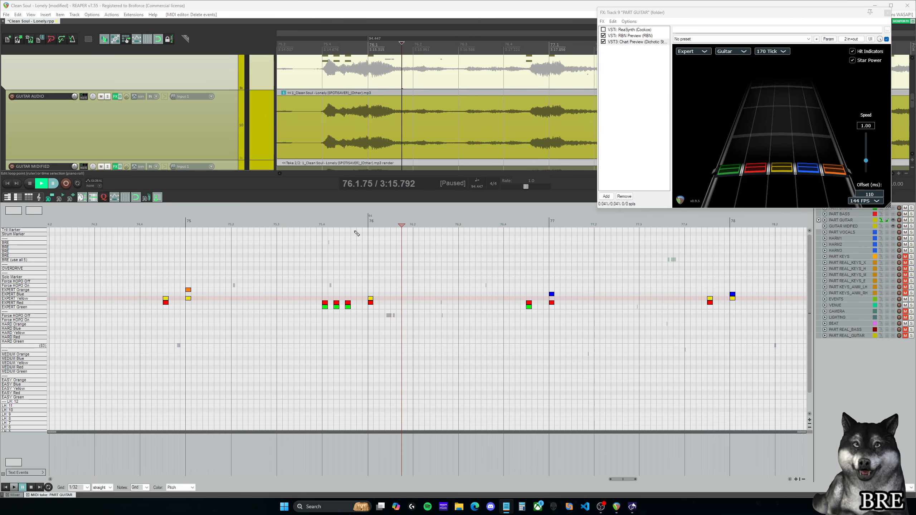
Step: Examine the Hard, Medium and Easy guitar lanes and play back the passage from beat 75.3 into measure 76
left_click(308, 224)
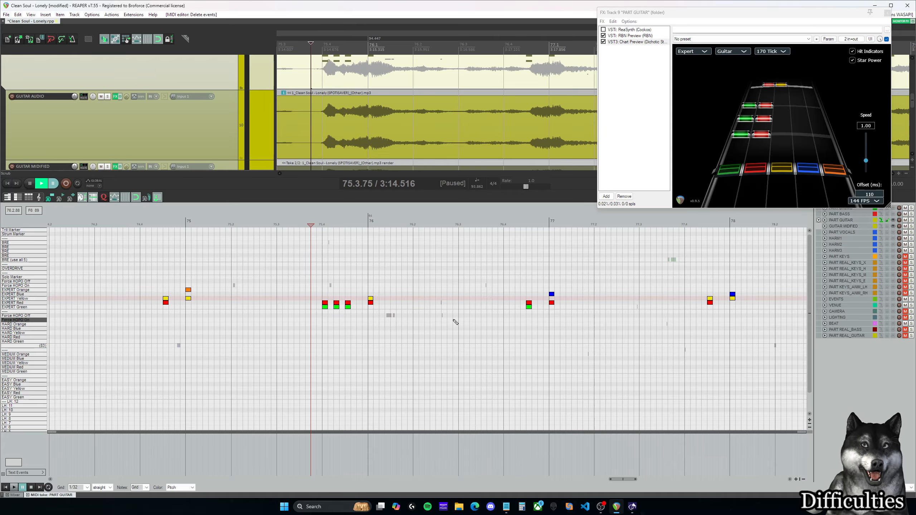
scroll(518, 311, "down", 2)
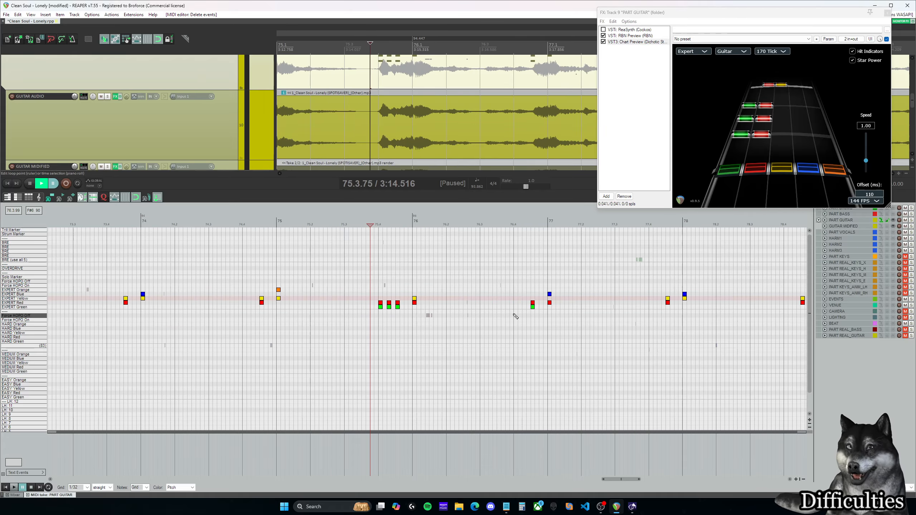
scroll(515, 316, "down", 2)
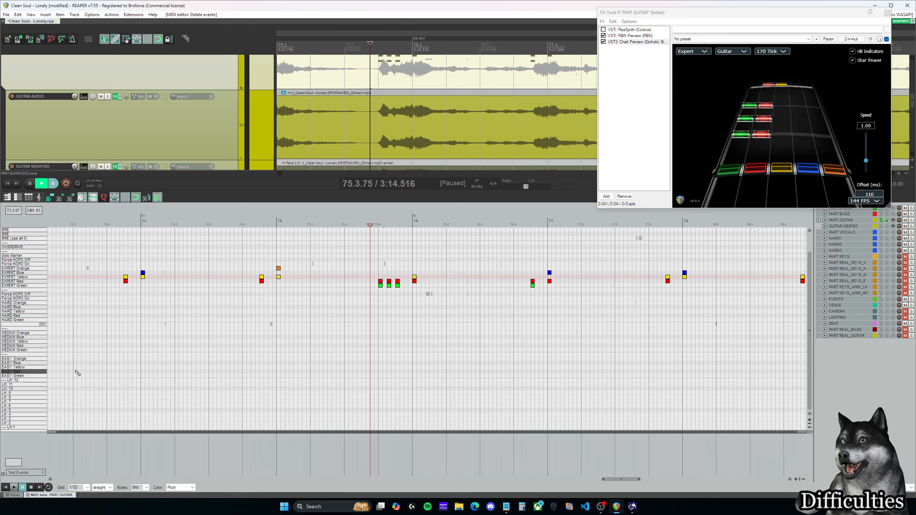
scroll(175, 377, "up", 2)
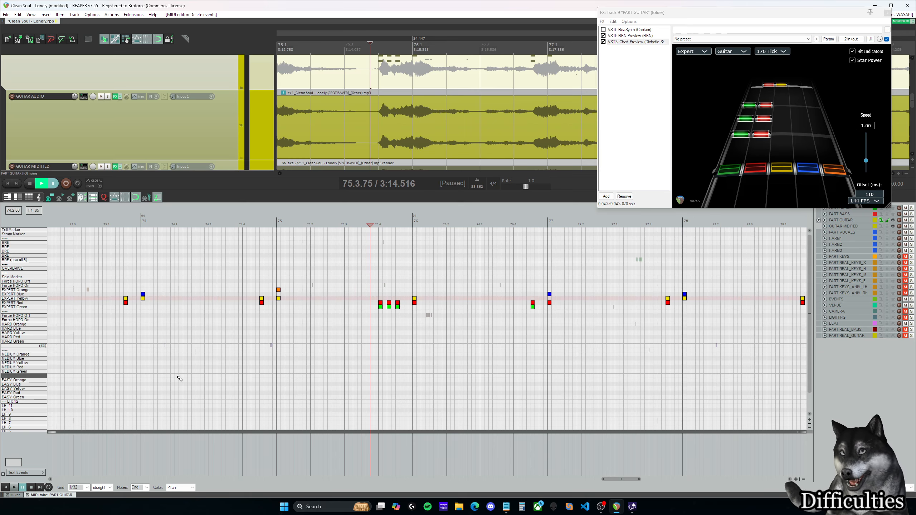
scroll(261, 369, "down", 2)
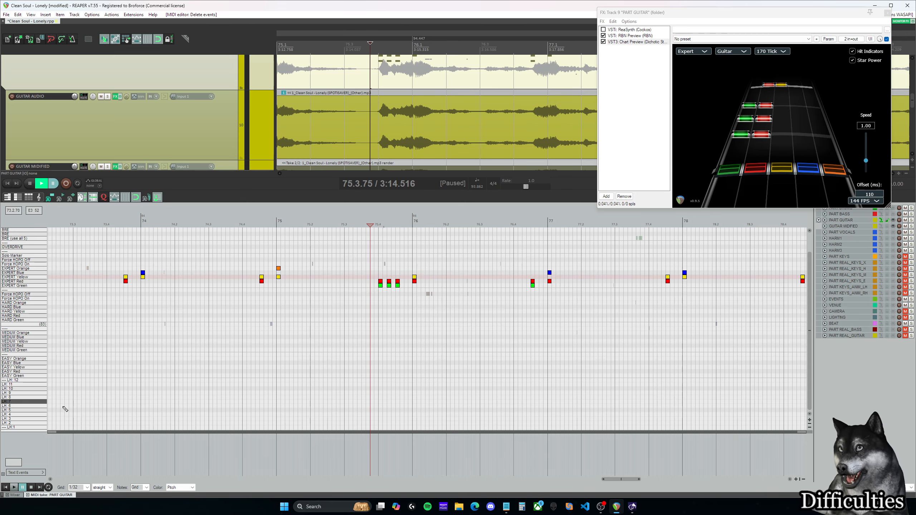
scroll(347, 352, "up", 2)
mouse_move(626, 480)
left_mouse_down()
mouse_move(636, 480)
mouse_move(623, 478)
left_mouse_up()
left_click(422, 224)
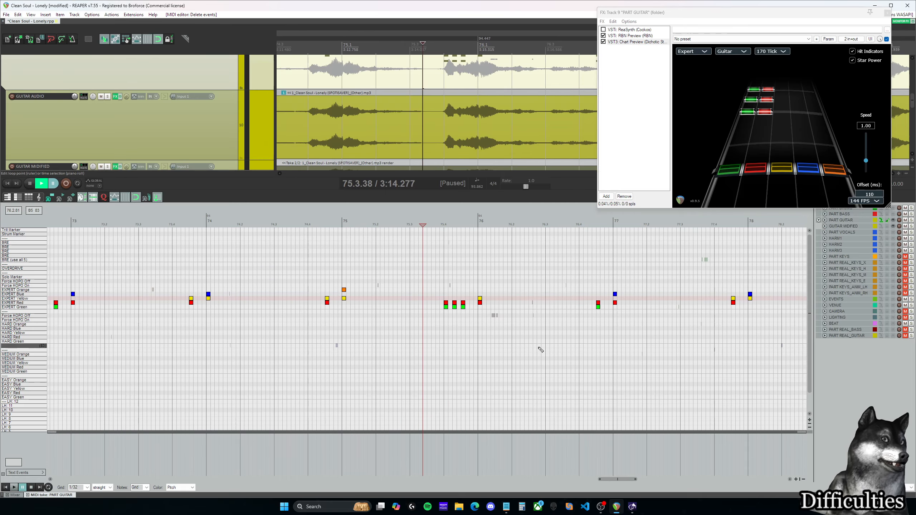
key("space")
key("space")
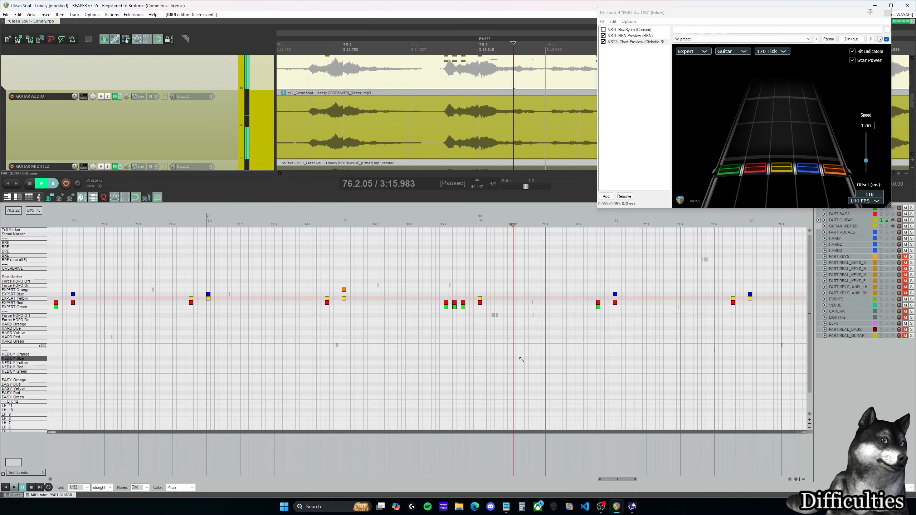
Step: Go back to the beginning of the guitar chart and place the edit cursor at measure 3
scroll(516, 323, "down", 2)
scroll(516, 323, "down", 3)
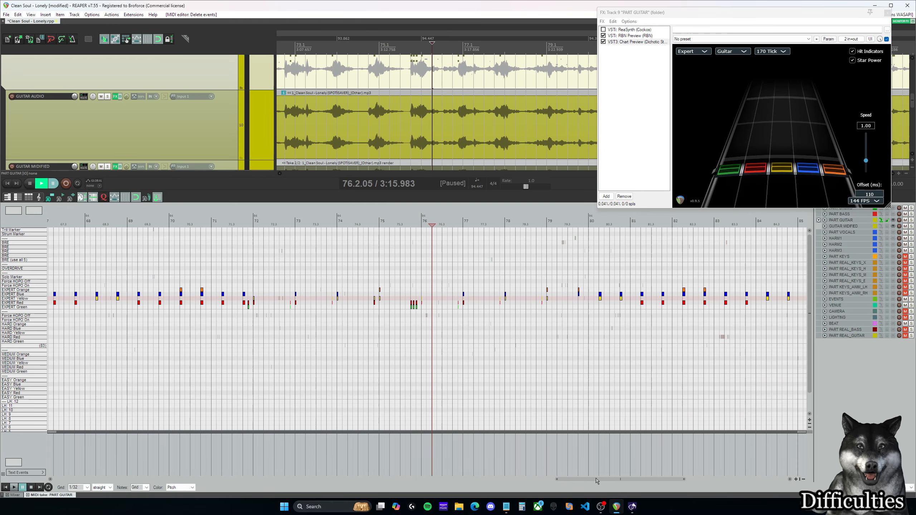
left_click_drag(581, 480, 80, 480)
scroll(200, 359, "down", 2)
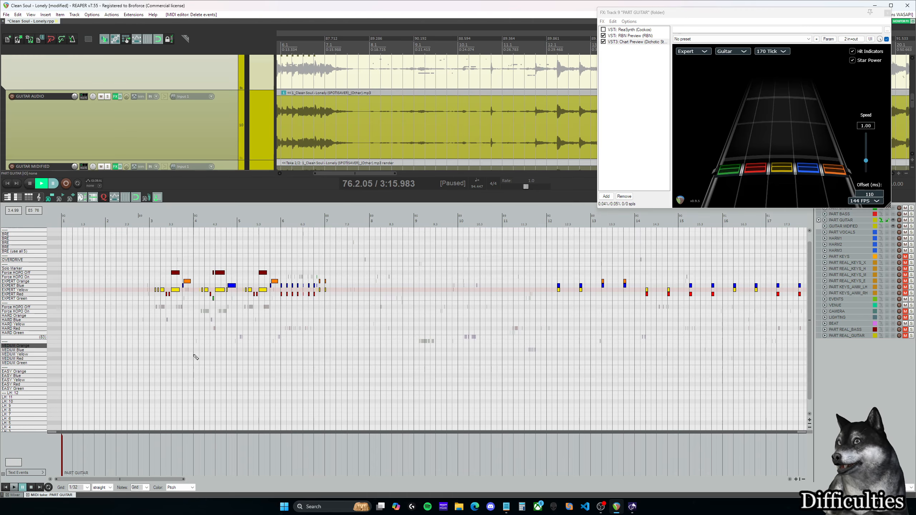
left_click(151, 220)
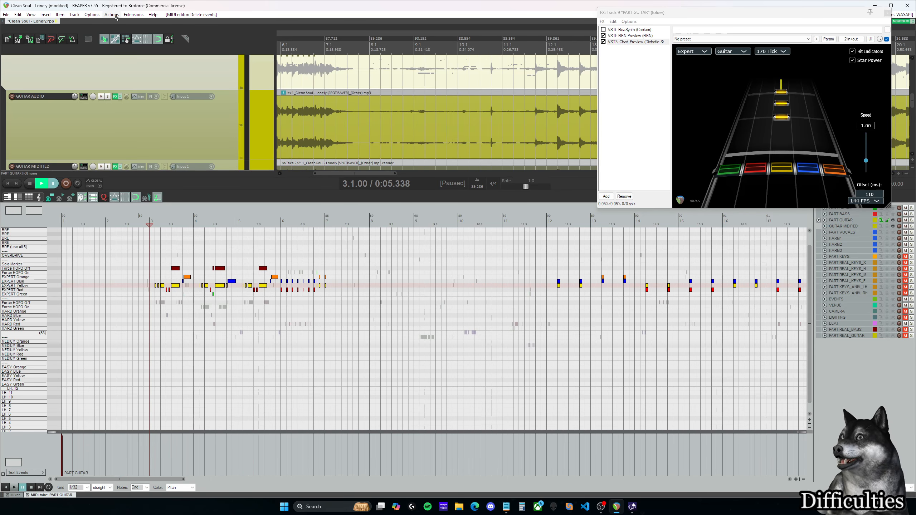
Step: Look up the C3 automation script and its assigned shortcut in the action list
left_click(115, 17)
left_click(121, 21)
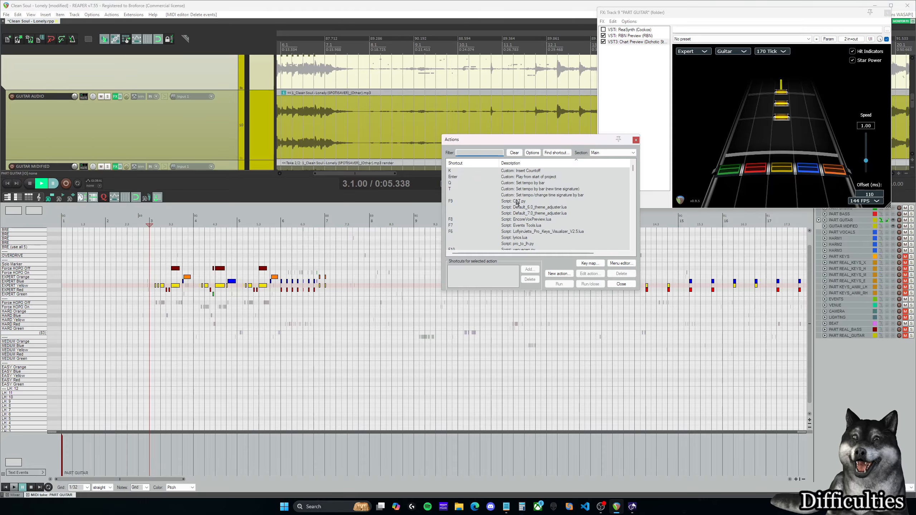
left_click(462, 202)
left_click(622, 284)
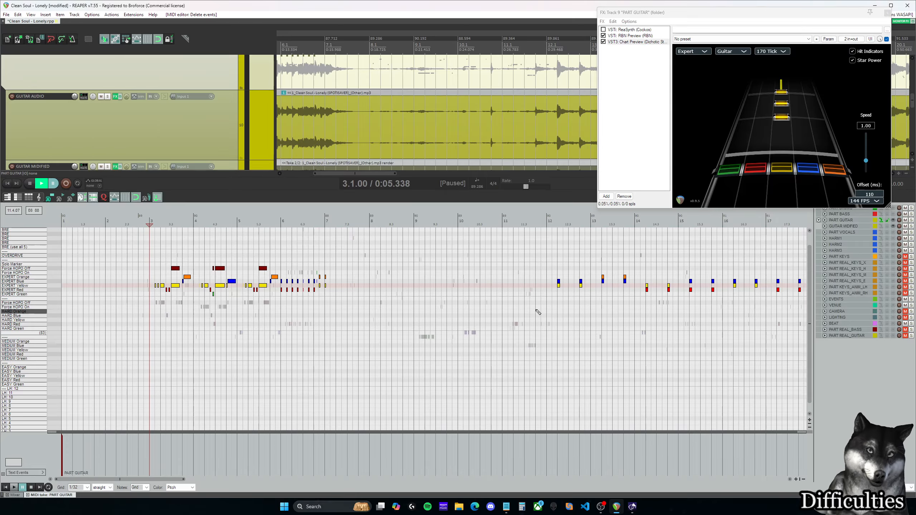
Step: Run the C3 5-lane automatic reductions on Guitar with grids of 1/8 for Hard, 1/4 for Medium and 1/2 for Easy, tolerance 20
left_click(525, 336)
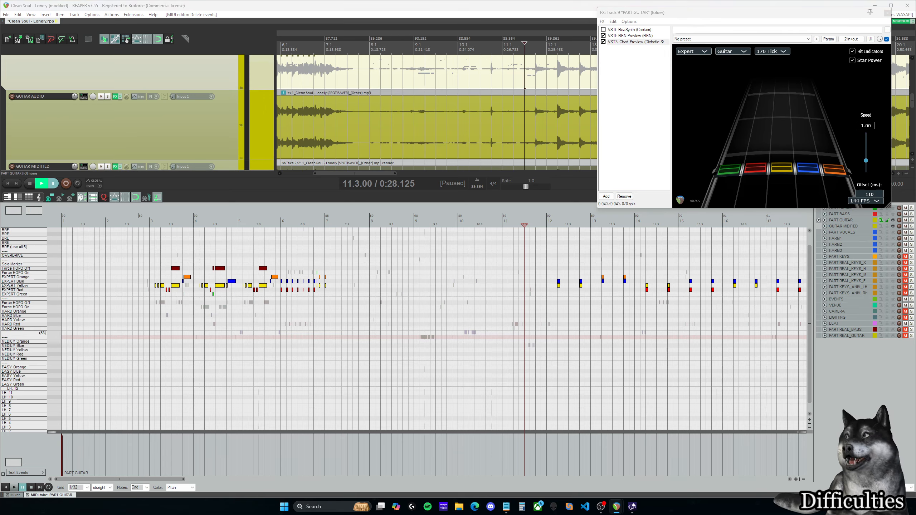
key("F9")
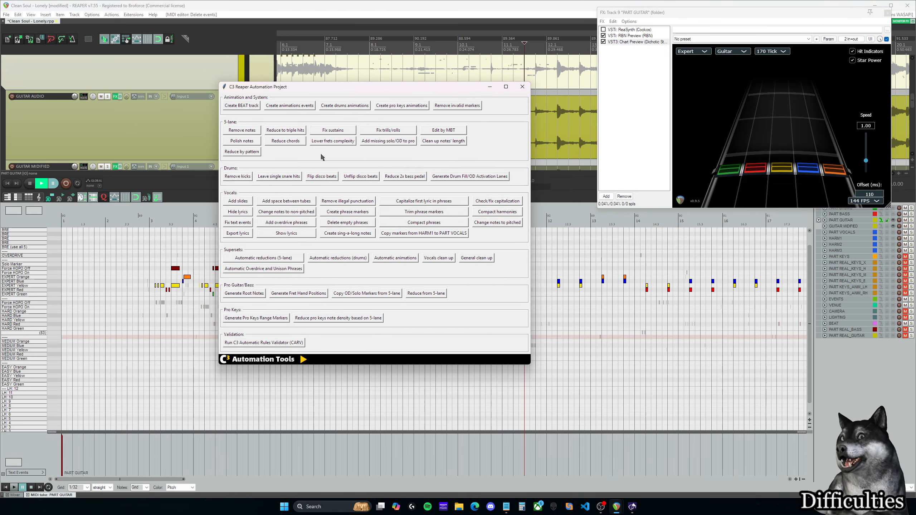
left_click(295, 260)
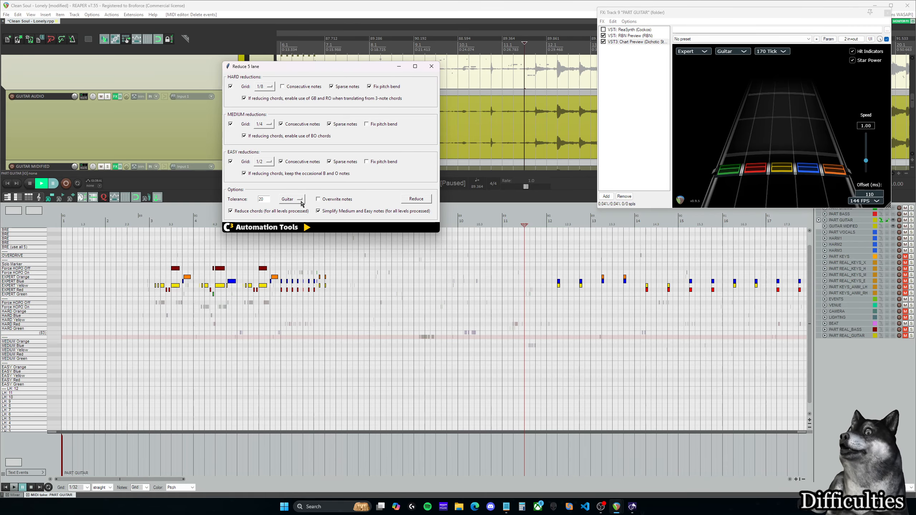
left_click(302, 199)
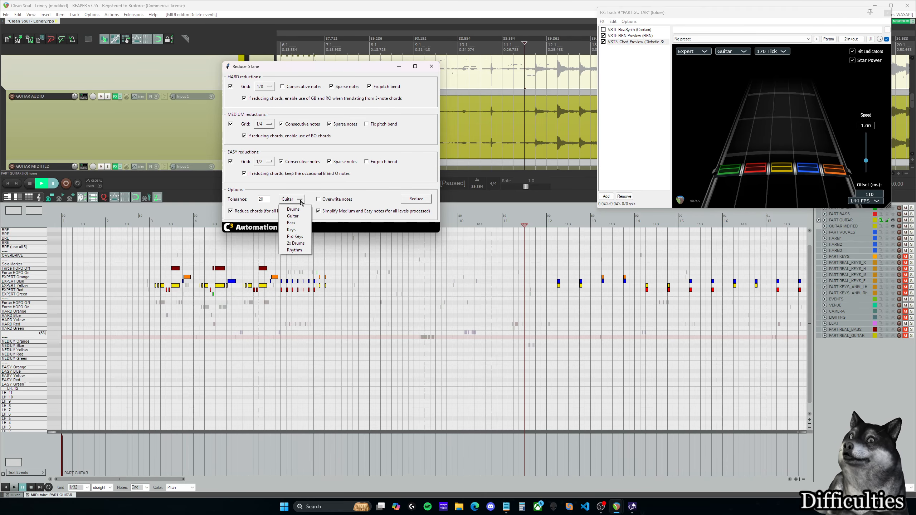
left_click(383, 199)
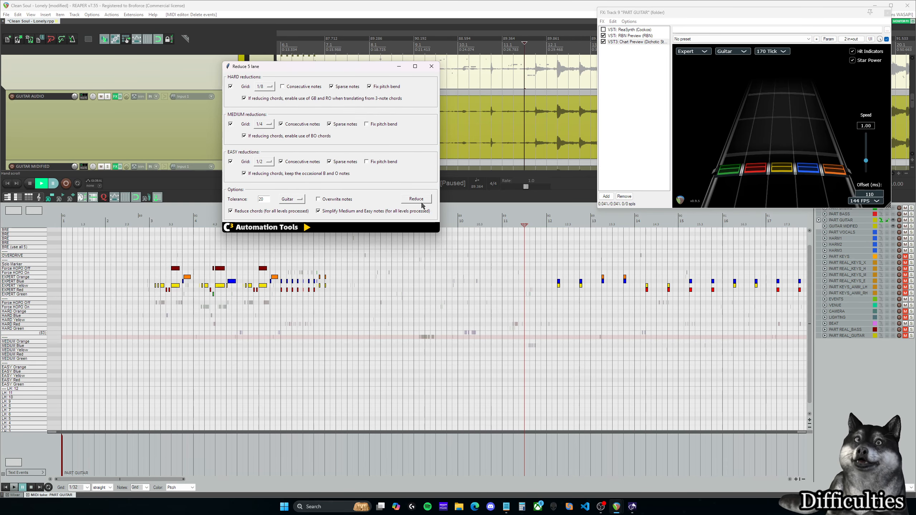
left_click(416, 199)
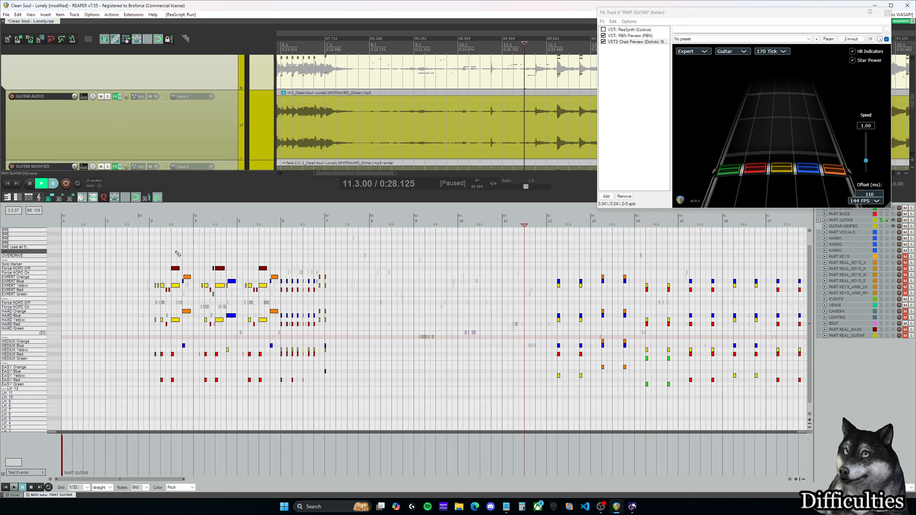
left_click_drag(172, 252, 231, 252)
left_click_drag(161, 260, 188, 260)
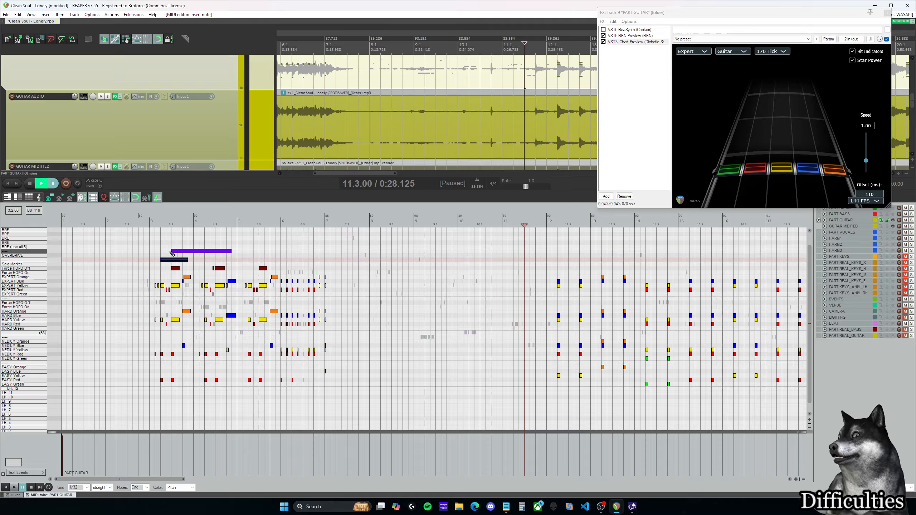
left_click(173, 252)
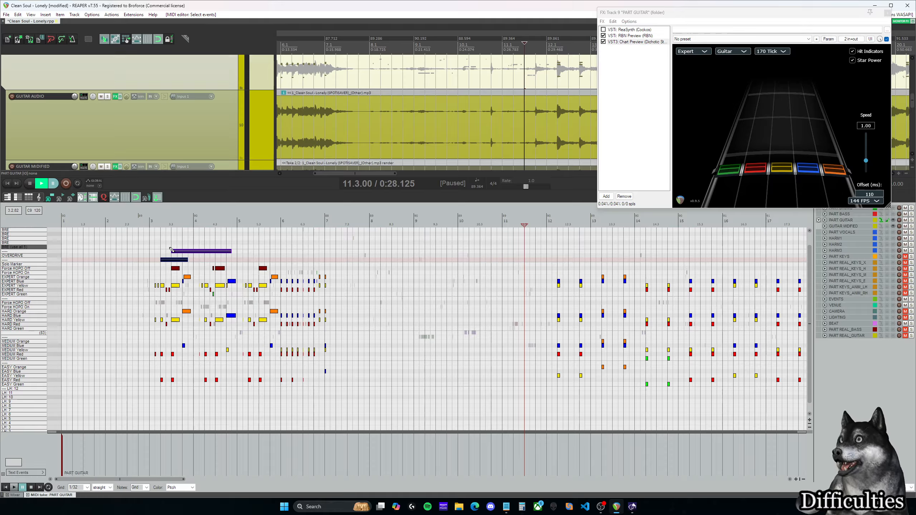
left_click_drag(164, 244, 183, 262)
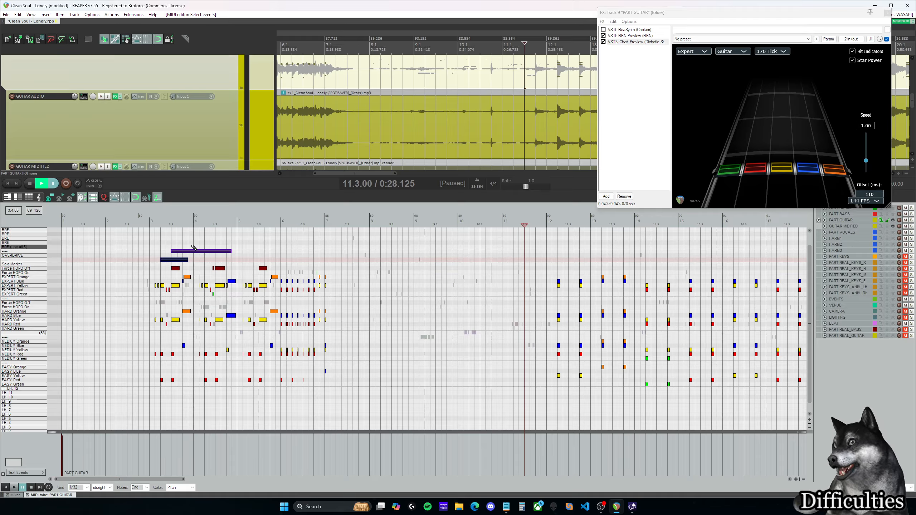
key("Delete")
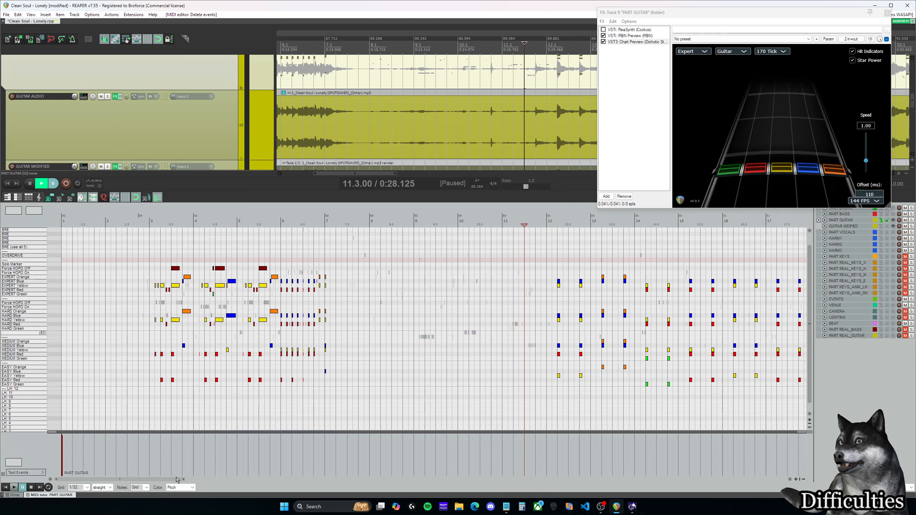
Step: Examine the generated Hard, Medium and Easy guitar notes in the opening riff and the chord section from measure 12
left_click_drag(173, 481, 194, 480)
left_click_drag(358, 239, 413, 263)
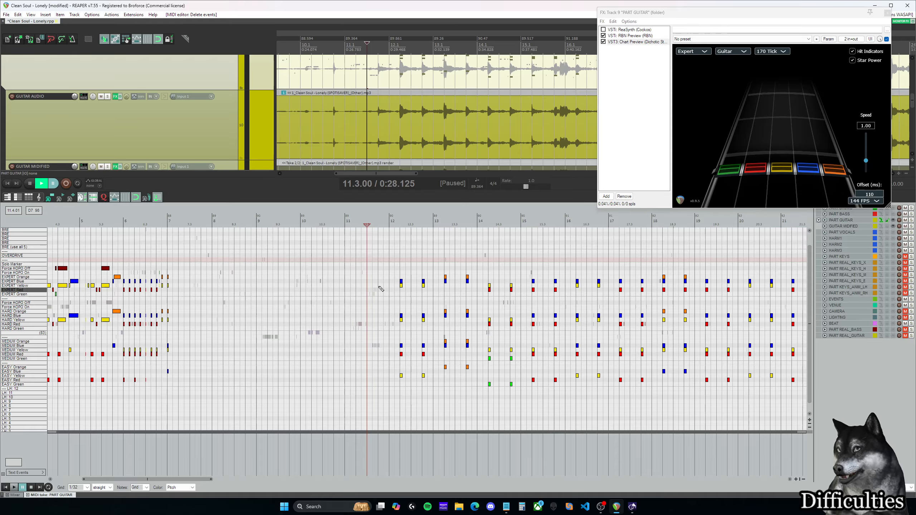
mouse_move(395, 251)
left_mouse_down()
mouse_move(625, 329)
mouse_move(548, 313)
mouse_move(527, 268)
mouse_move(421, 283)
mouse_move(401, 260)
left_mouse_up()
left_click_drag(173, 480, 145, 479)
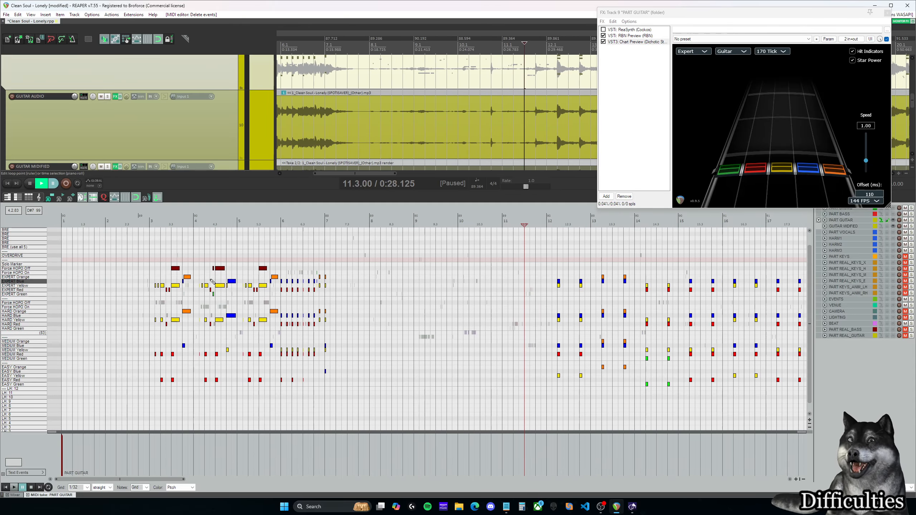
left_click(149, 256)
scroll(289, 301, "up", 3)
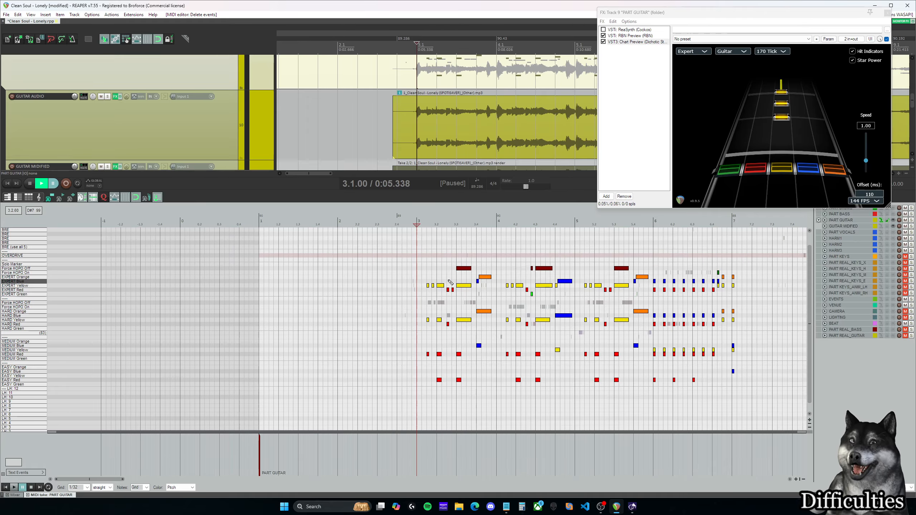
scroll(451, 314, "up", 1)
scroll(444, 332, "down", 3)
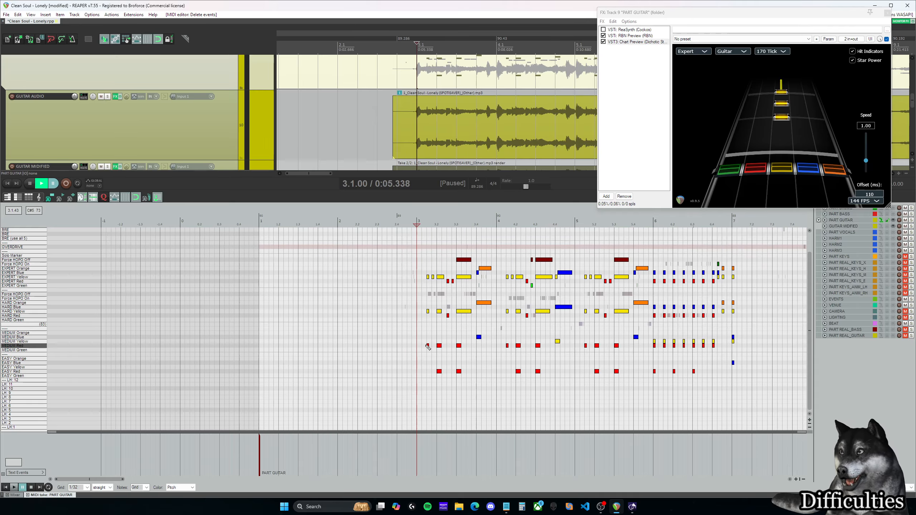
left_click_drag(106, 479, 109, 479)
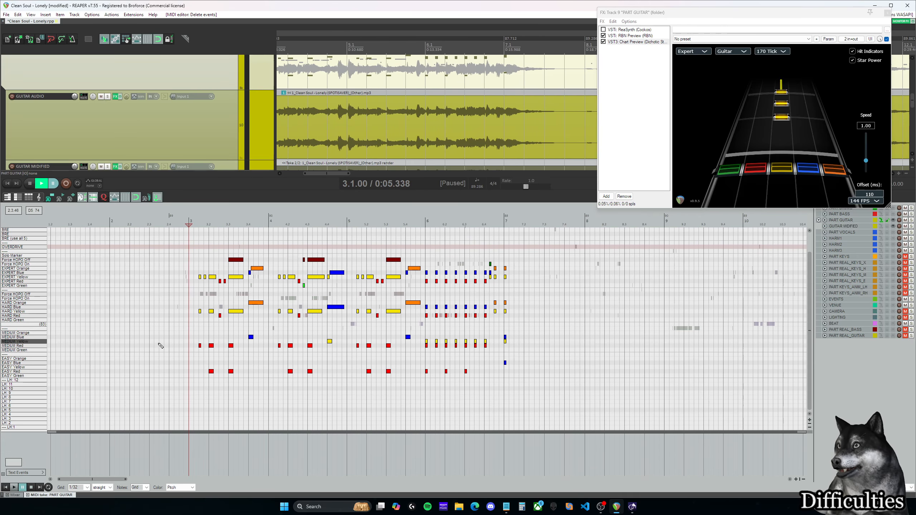
Step: Place the edit cursor at 3.1.50 and switch the chart preview to Medium, ending on Hard
left_click(197, 244)
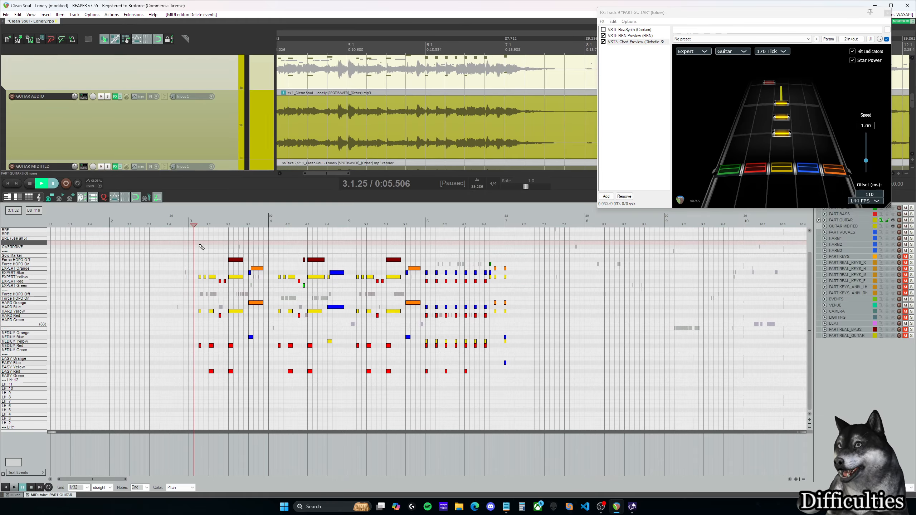
left_click(202, 247)
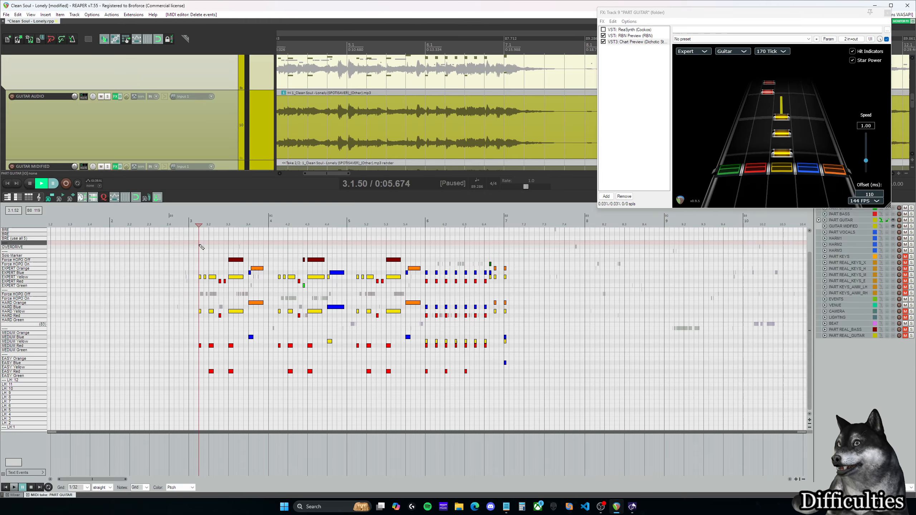
left_click(704, 54)
left_click(695, 66)
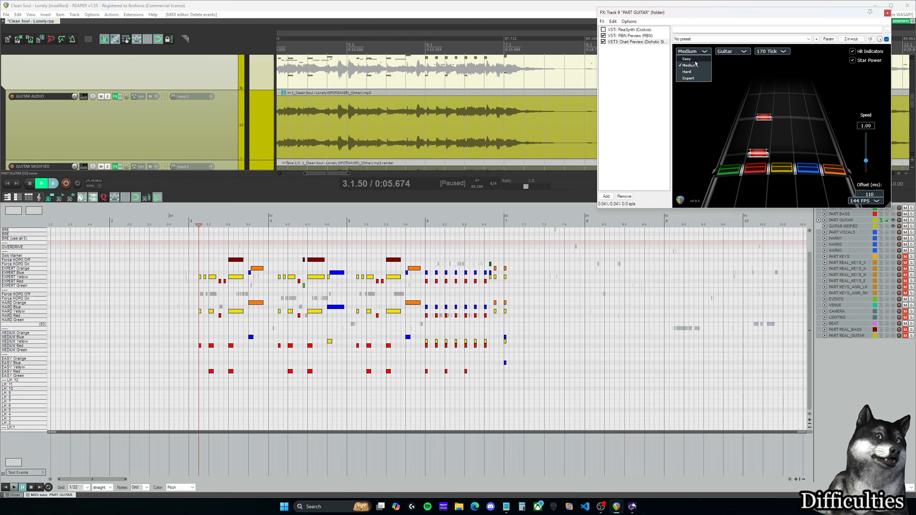
left_click(688, 72)
Step: Play back part of the Hard guitar chart around measure 4, put the cursor at 4.2.75 and keep the preview on Hard
left_click(200, 248)
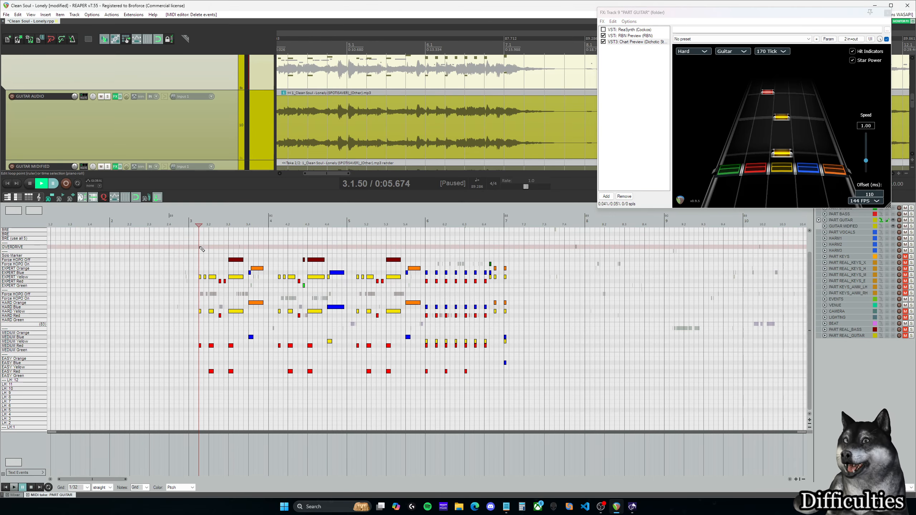
left_click(280, 254)
key("space")
key("space")
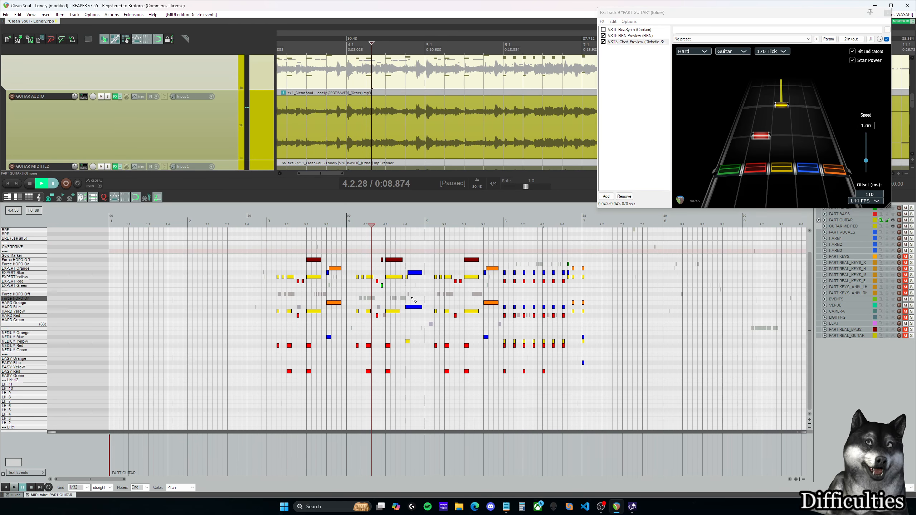
left_click(381, 307)
left_click(703, 52)
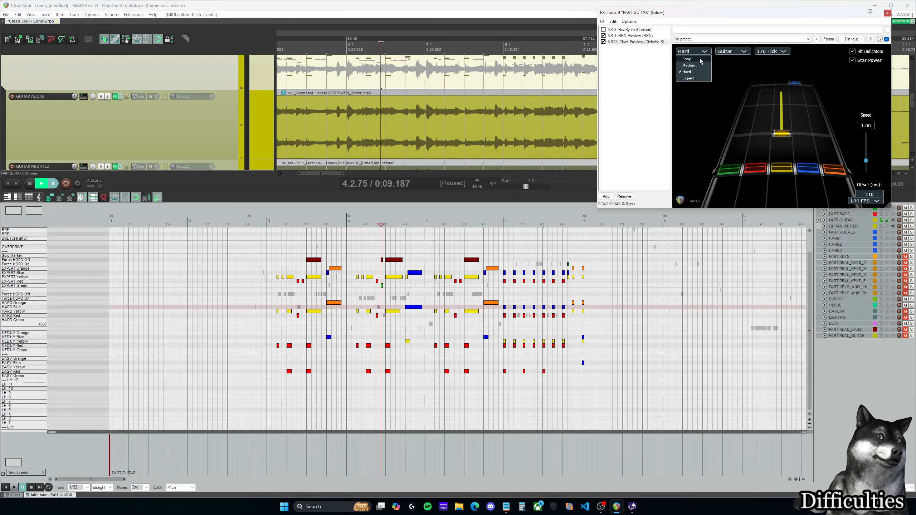
left_click(693, 52)
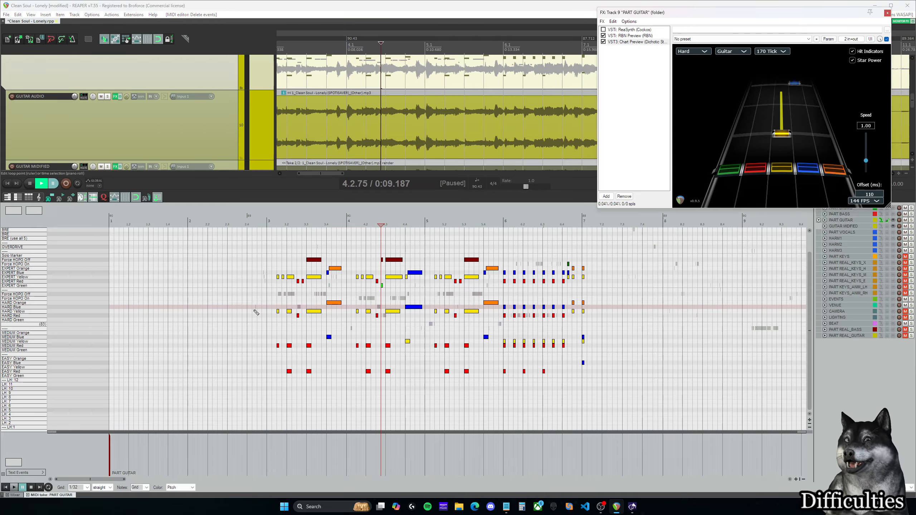
Step: Compare the reduced chords at 14.2.00 and 13.2.00 across the difficulties, and return to the opening riff at 4.3.25
left_click_drag(114, 479, 130, 481)
left_click_drag(130, 481, 192, 482)
left_click(350, 359)
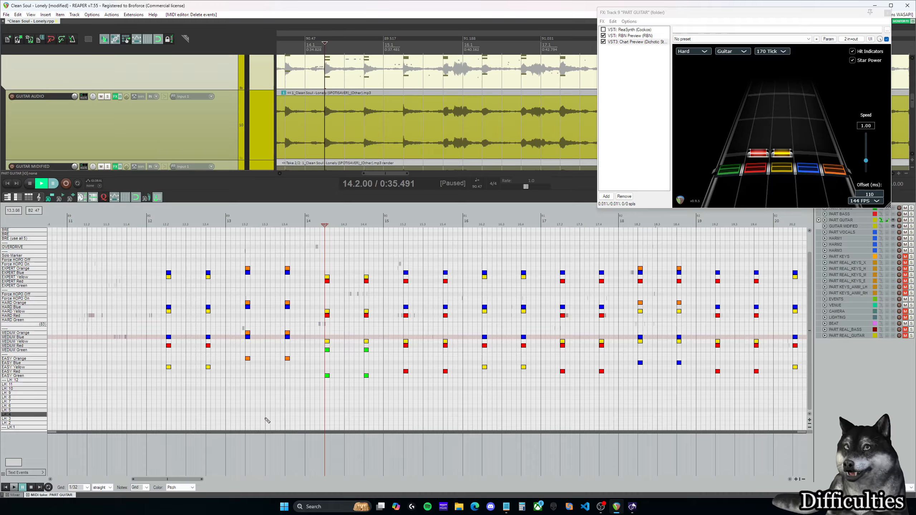
mouse_move(182, 481)
left_mouse_down()
mouse_move(168, 481)
mouse_move(239, 479)
mouse_move(182, 480)
left_mouse_up()
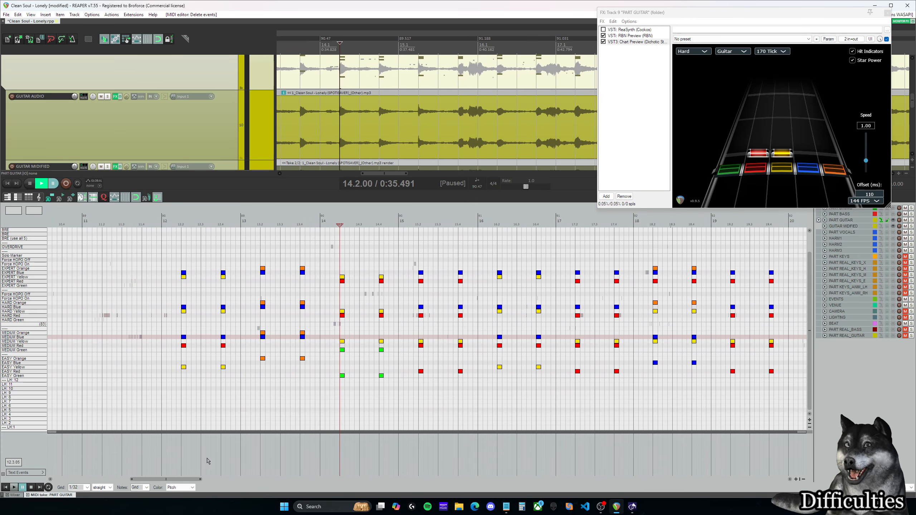
left_click(261, 351)
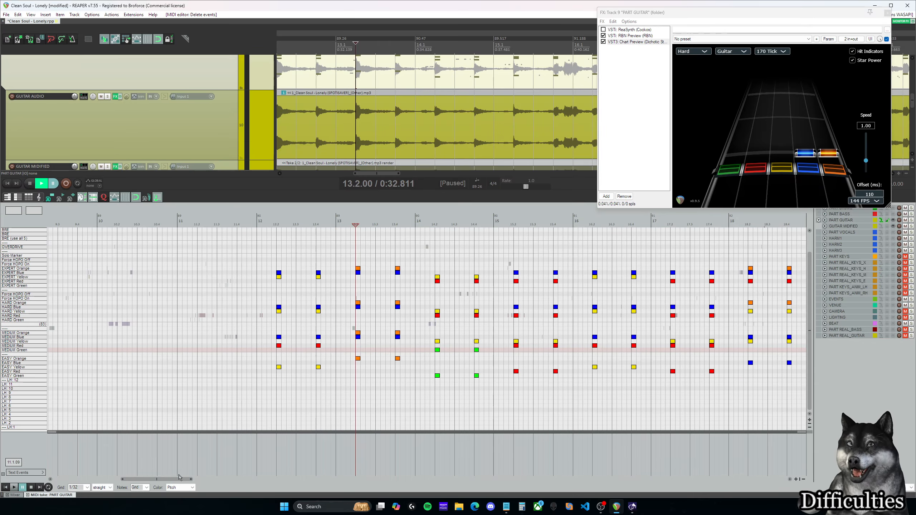
left_click_drag(176, 479, 113, 479)
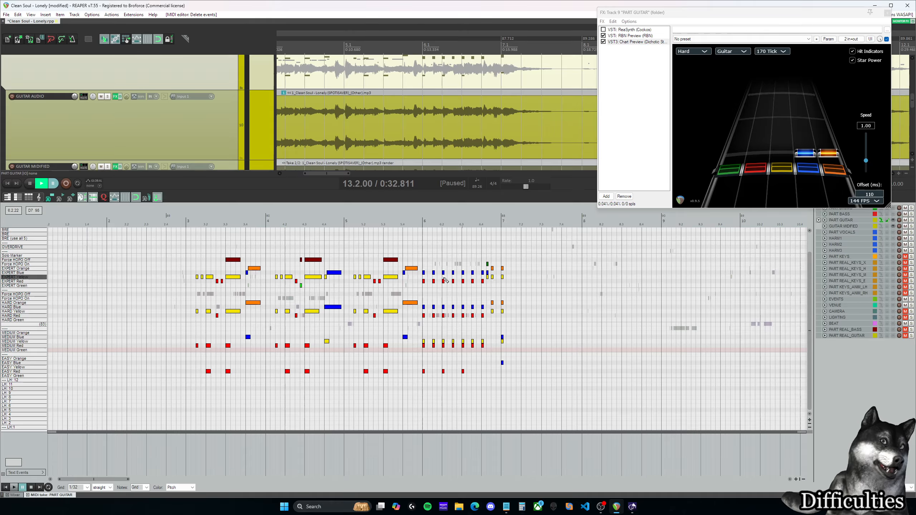
left_click(314, 245)
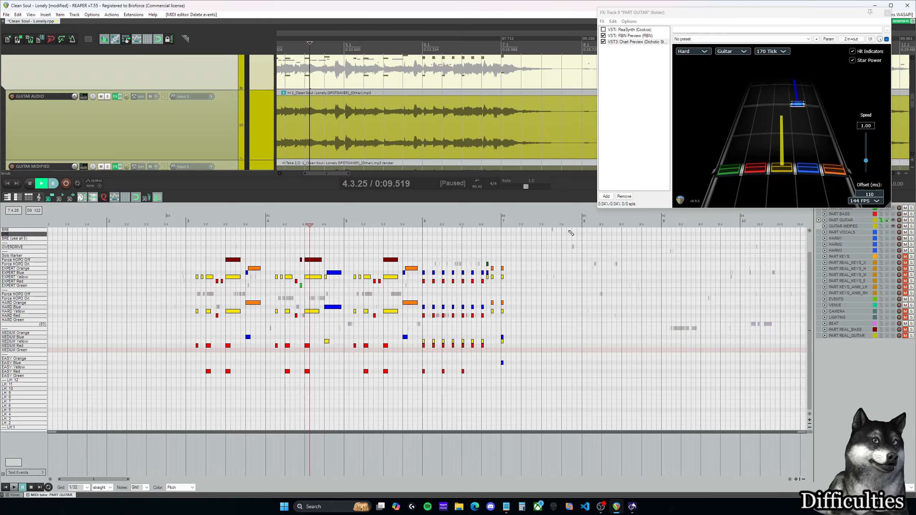
Step: Draw an overdrive phrase spanning the whole of measure 3 in the guitar chart
scroll(367, 340, "up", 2)
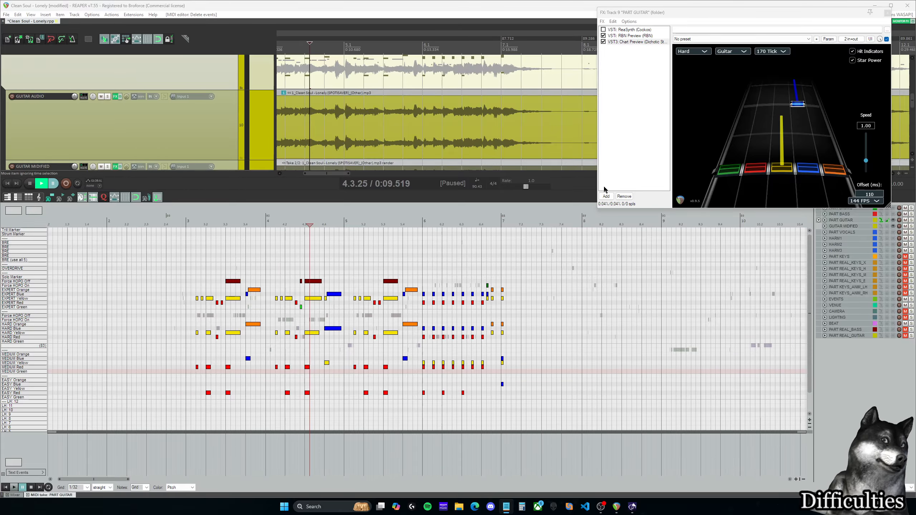
left_click(201, 260)
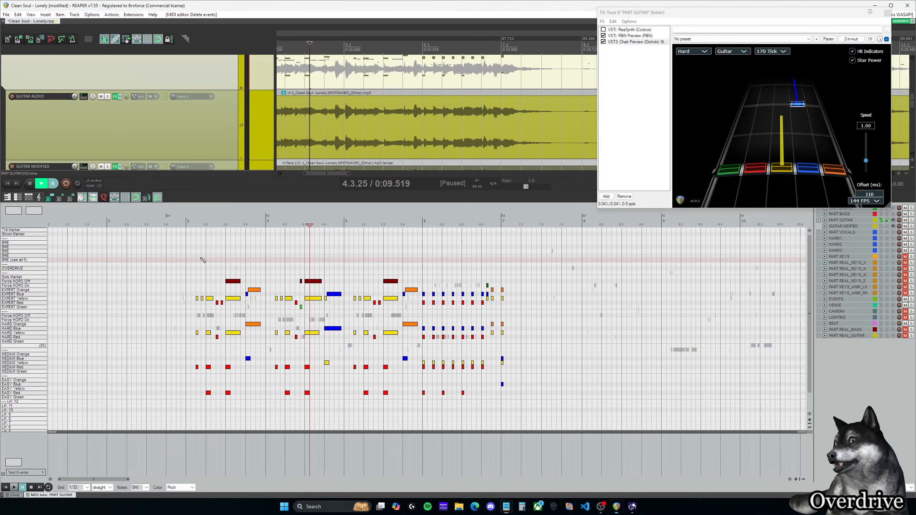
left_click(341, 227)
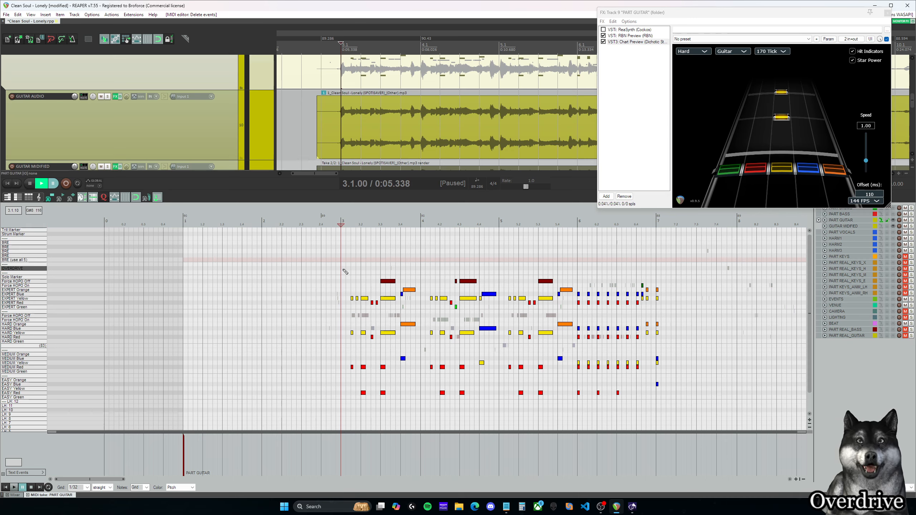
left_click_drag(106, 479, 109, 480)
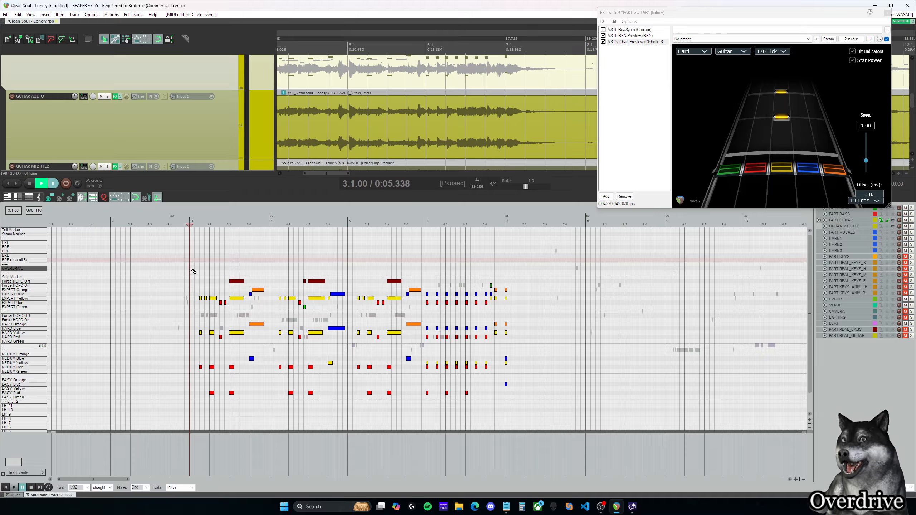
left_click_drag(191, 268, 269, 267)
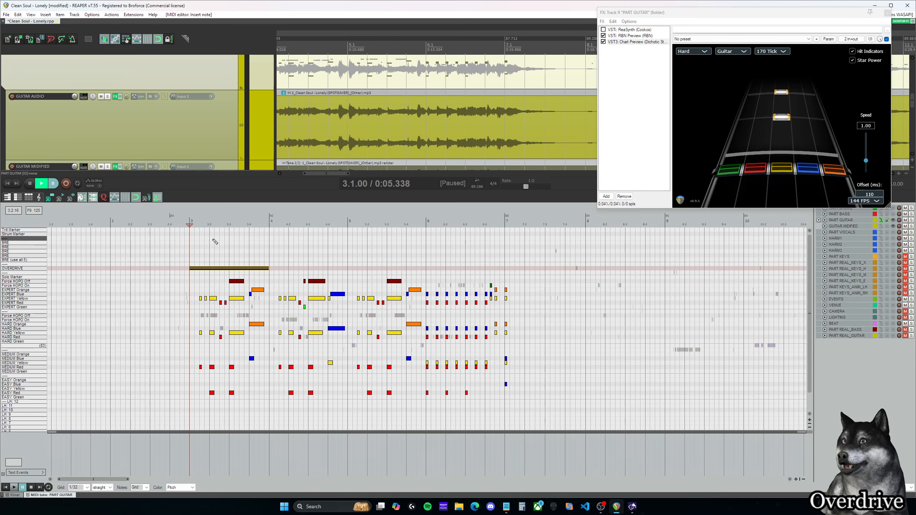
Step: Move the overdrive phrase to measure 12, over the first chords of the chord section
scroll(308, 264, "down", 3)
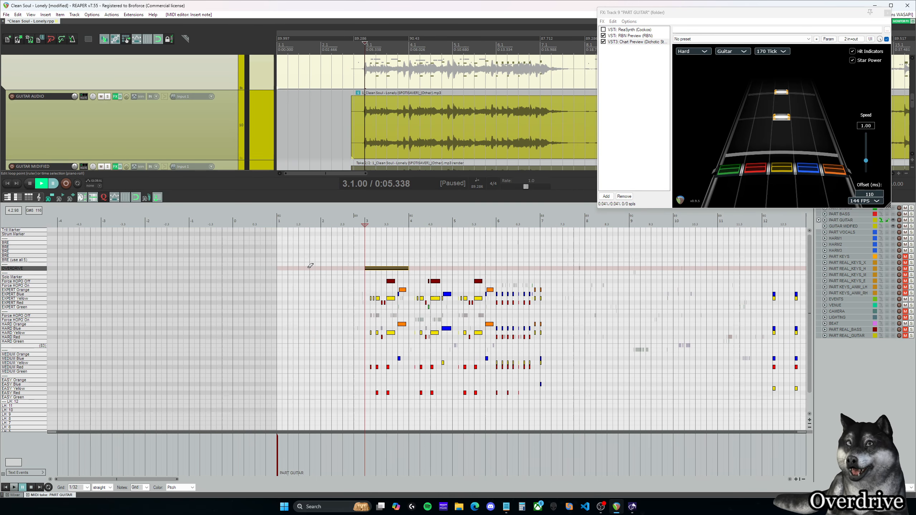
left_click_drag(168, 479, 178, 480)
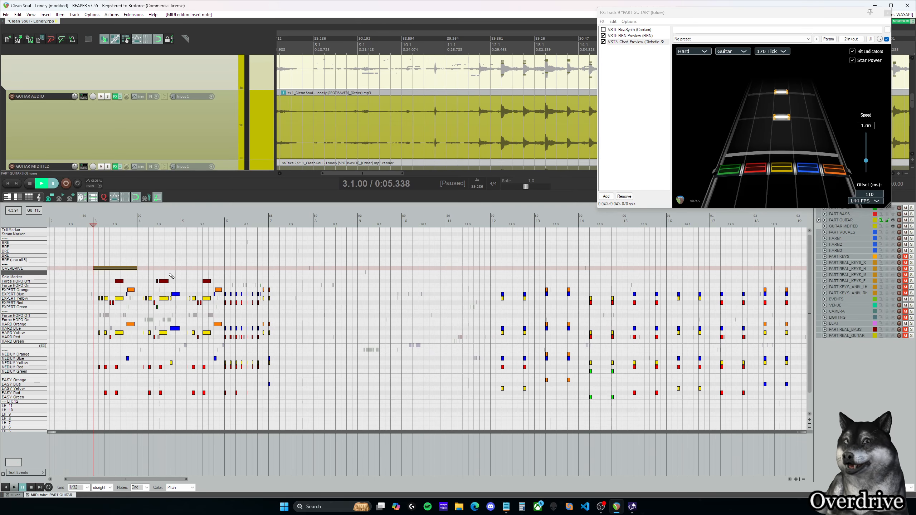
left_click_drag(122, 270, 525, 273)
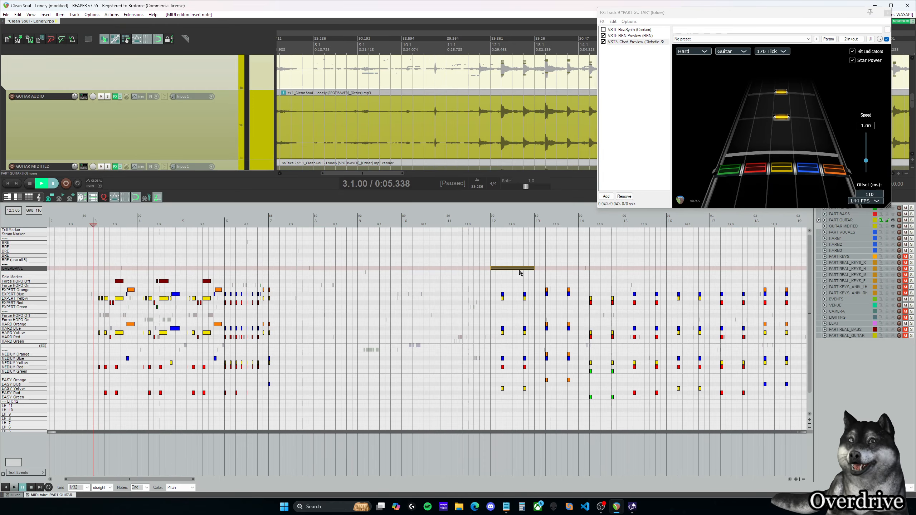
Step: Examine the guitar chord section from measure 12 onward around the overdrive phrase
scroll(519, 271, "down", 2)
left_click_drag(181, 480, 235, 479)
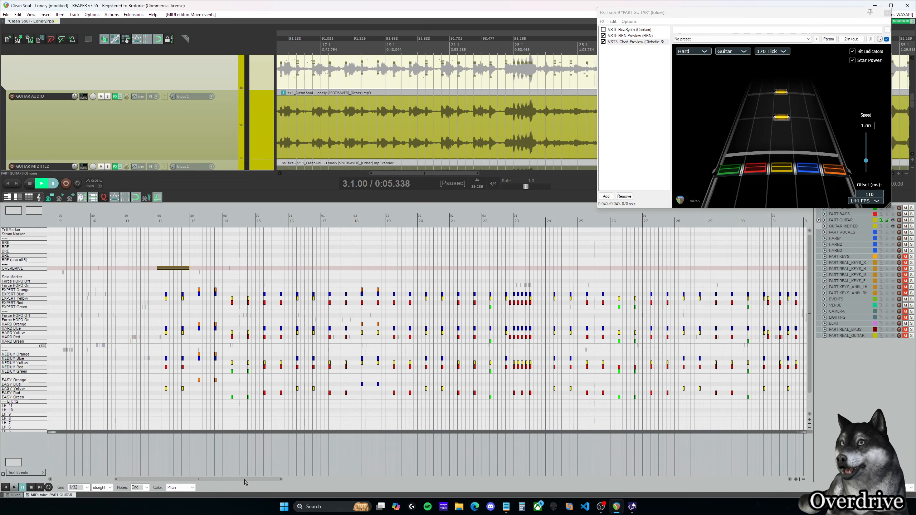
left_click_drag(244, 479, 224, 487)
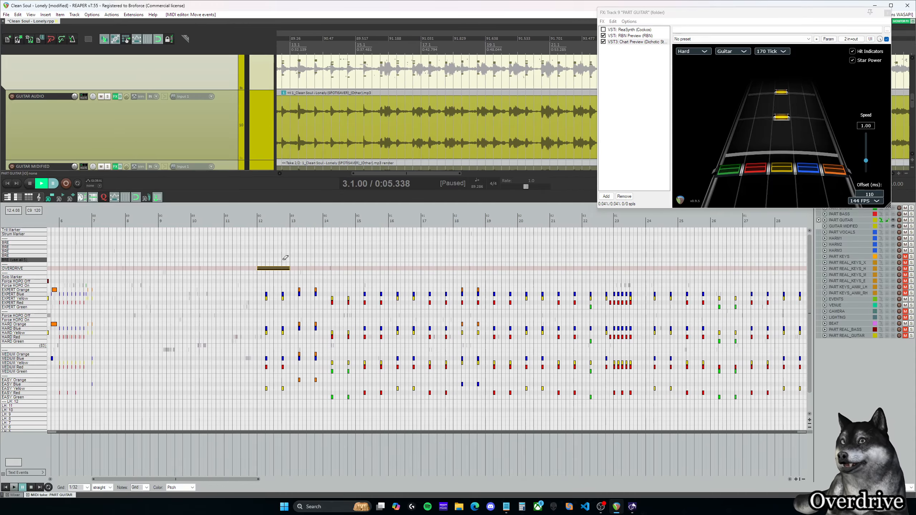
scroll(285, 258, "down", 2)
left_click_drag(318, 478, 347, 483)
scroll(286, 298, "up", 4)
left_click_drag(280, 481, 187, 483)
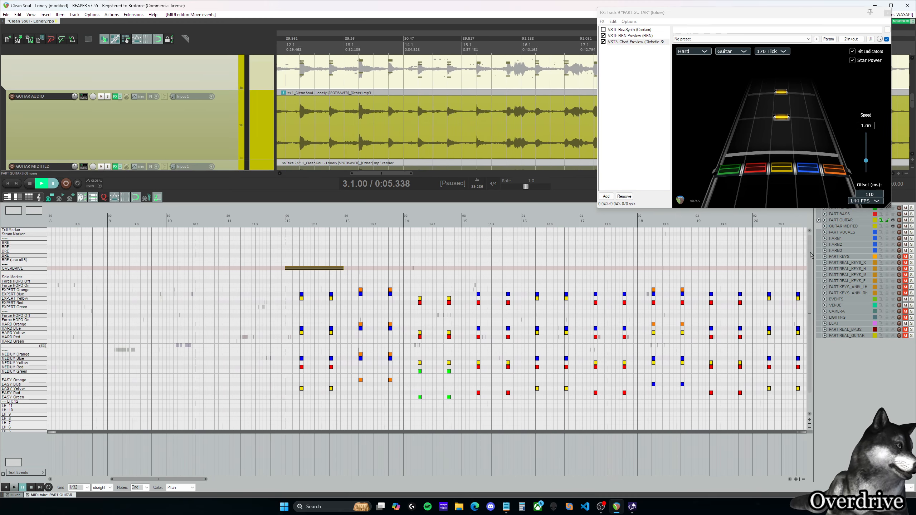
Step: Show the PART DRUMS notes behind the guitar chart and delete the guitar overdrive phrase in measure 12
left_click_drag(809, 14, 724, 16)
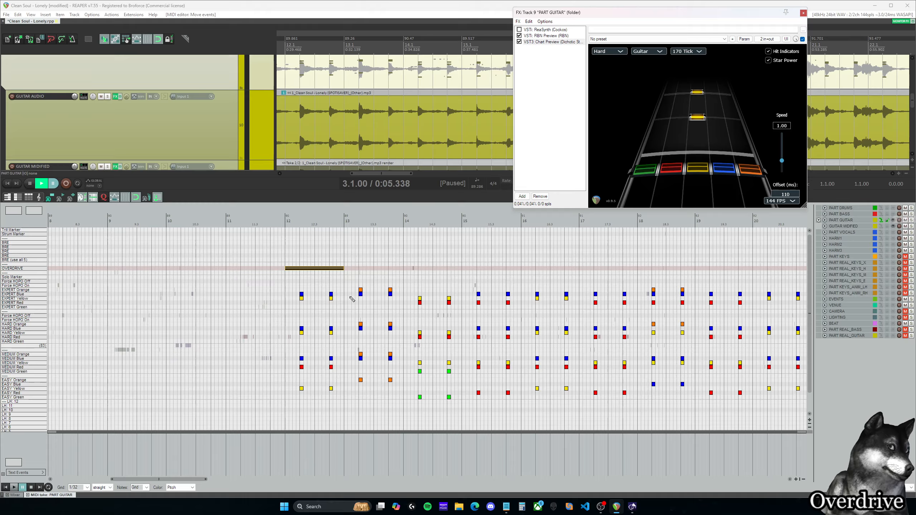
left_click(317, 268)
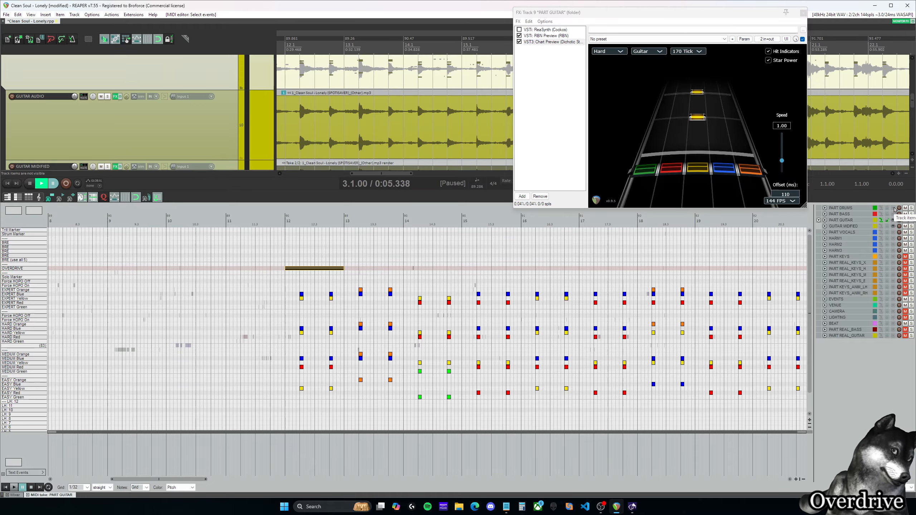
left_click(894, 209)
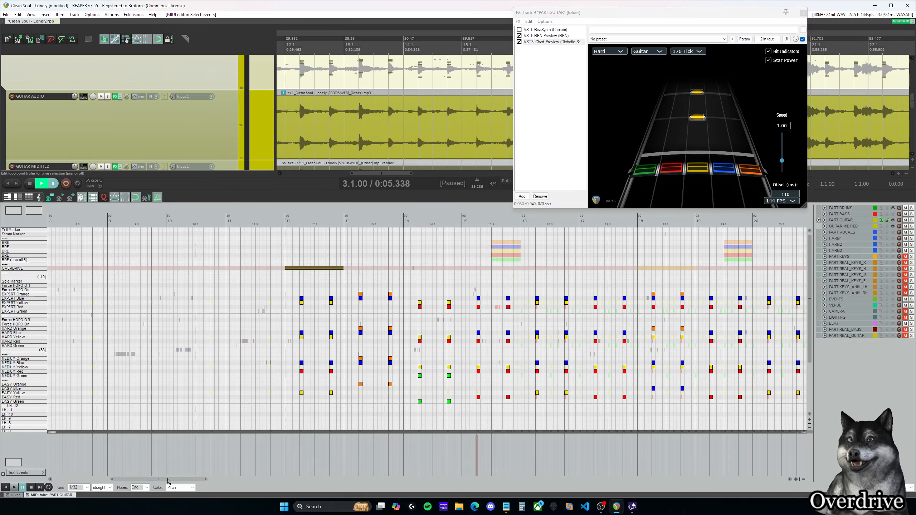
mouse_move(169, 482)
left_mouse_down()
mouse_move(203, 483)
mouse_move(144, 481)
mouse_move(198, 480)
mouse_move(160, 480)
left_mouse_up()
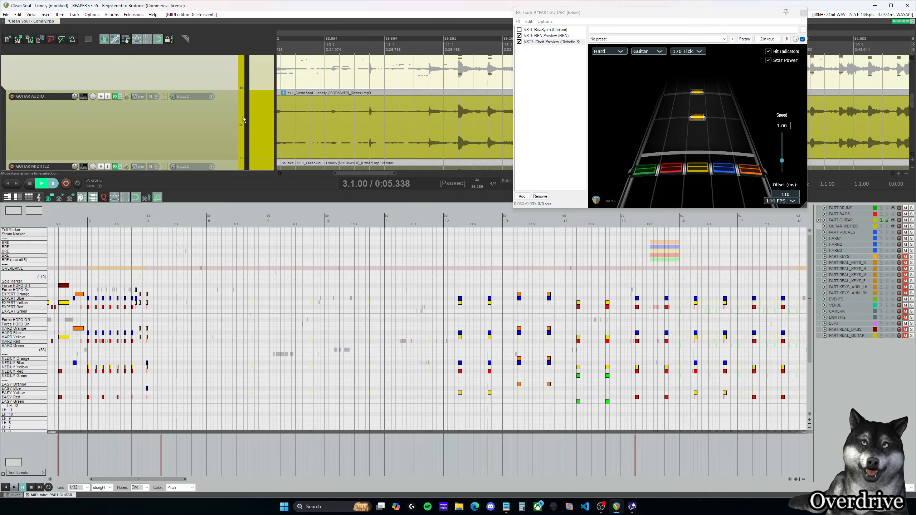
Step: Open the PART DRUMS item for editing and select all of its overdrive phrases
scroll(202, 128, "up", 10)
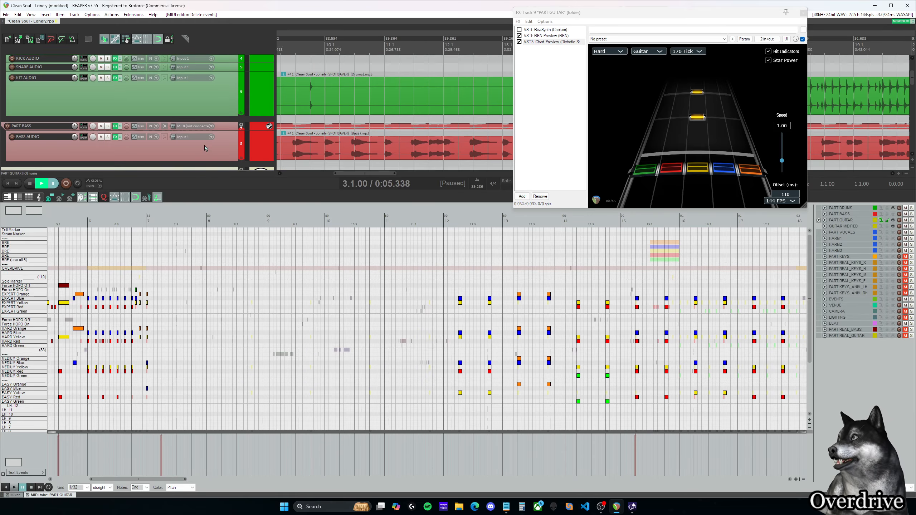
scroll(205, 145, "down", 3)
scroll(205, 146, "up", 2)
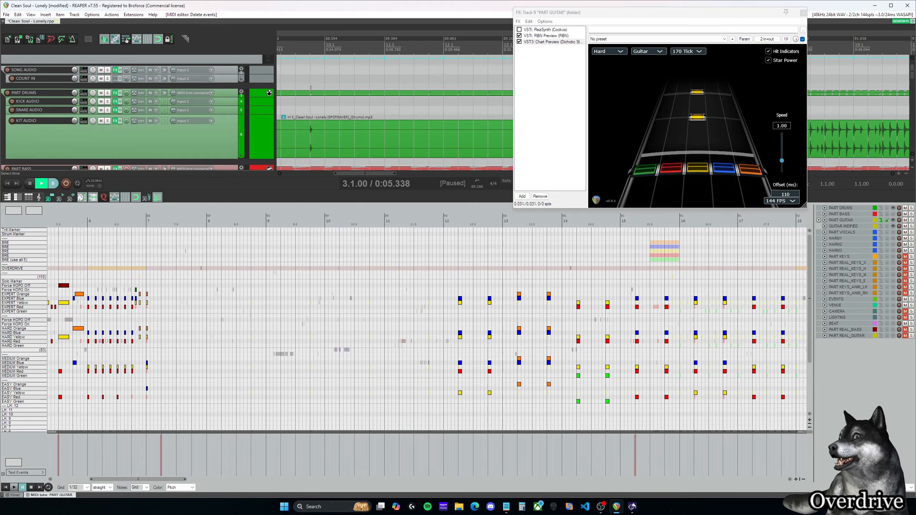
left_click(324, 94)
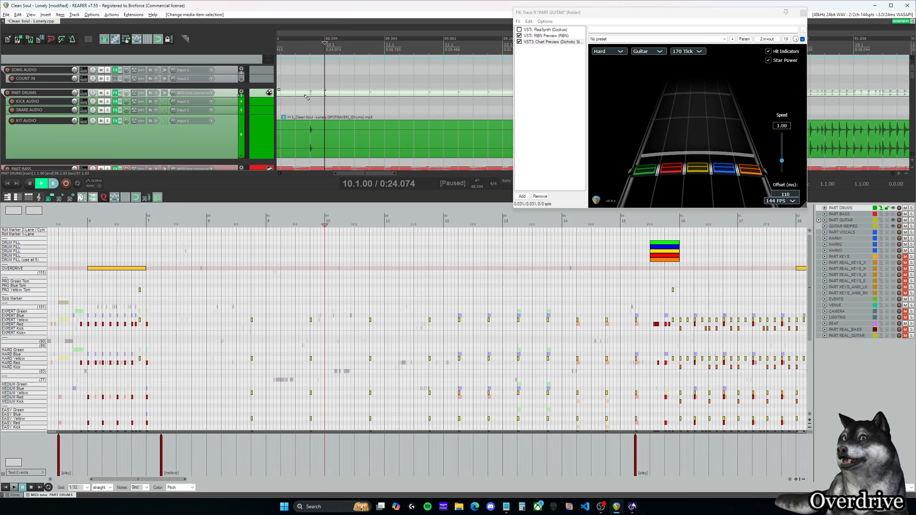
scroll(106, 269, "down", 2)
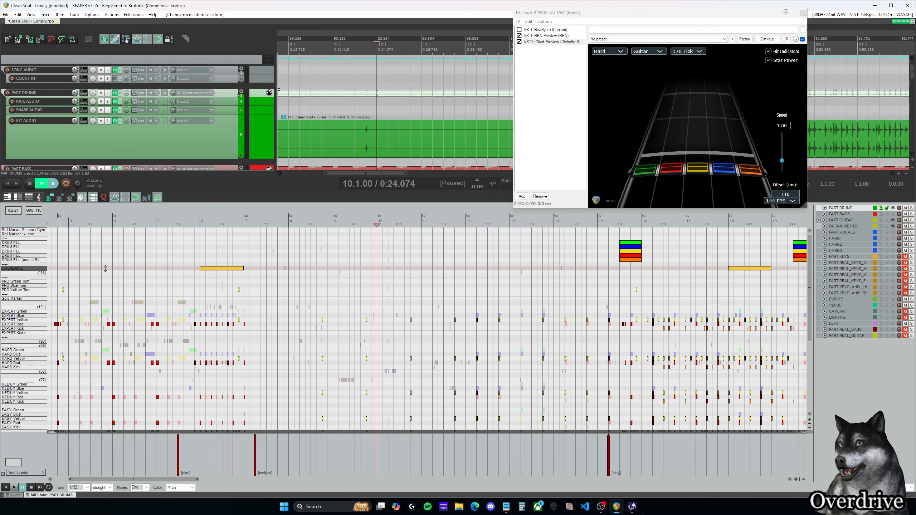
mouse_move(173, 479)
left_mouse_down()
mouse_move(260, 480)
mouse_move(164, 480)
left_mouse_up()
left_click(37, 270)
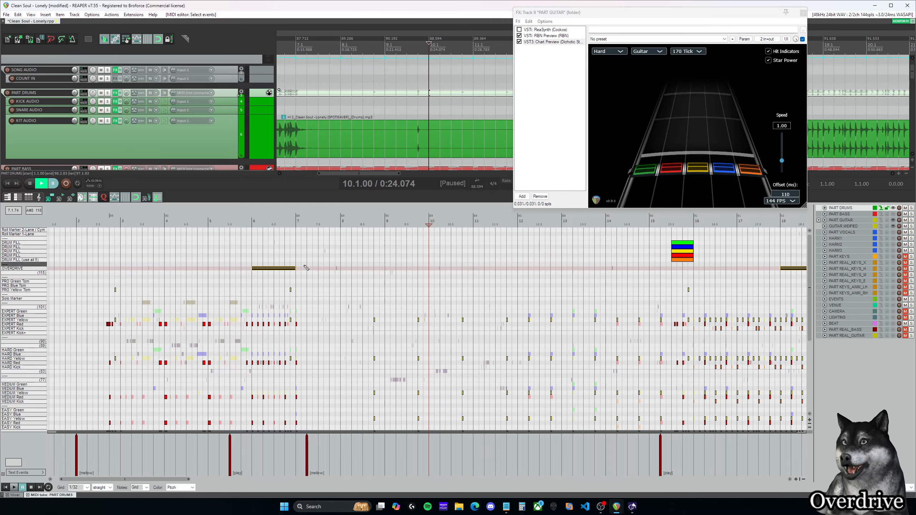
Step: Copy the selected drum overdrive phrases and paste them into the PART GUITAR chart starting at measure 6
scroll(306, 267, "down", 10)
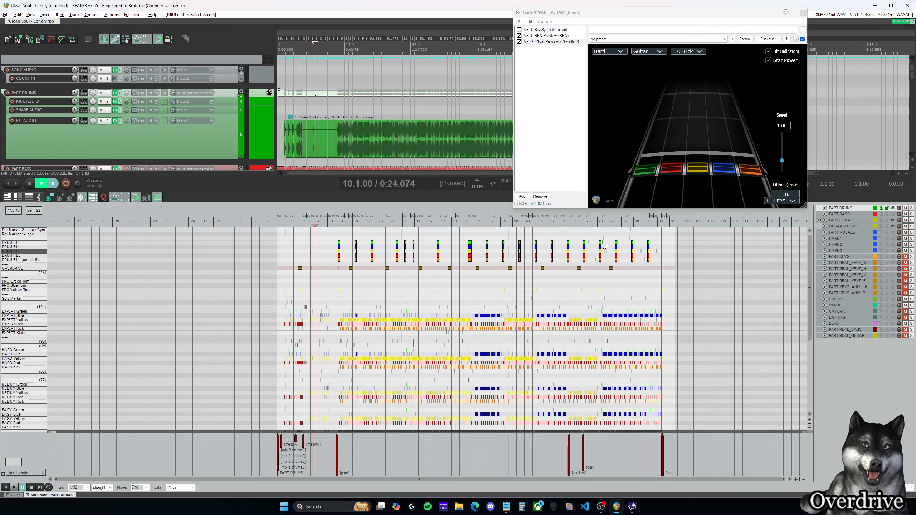
scroll(307, 262, "up", 8)
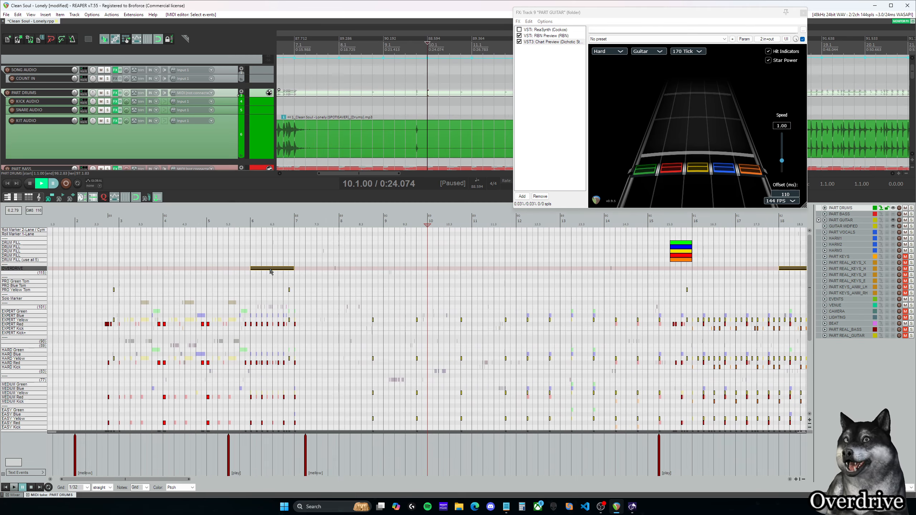
scroll(326, 109, "down", 5)
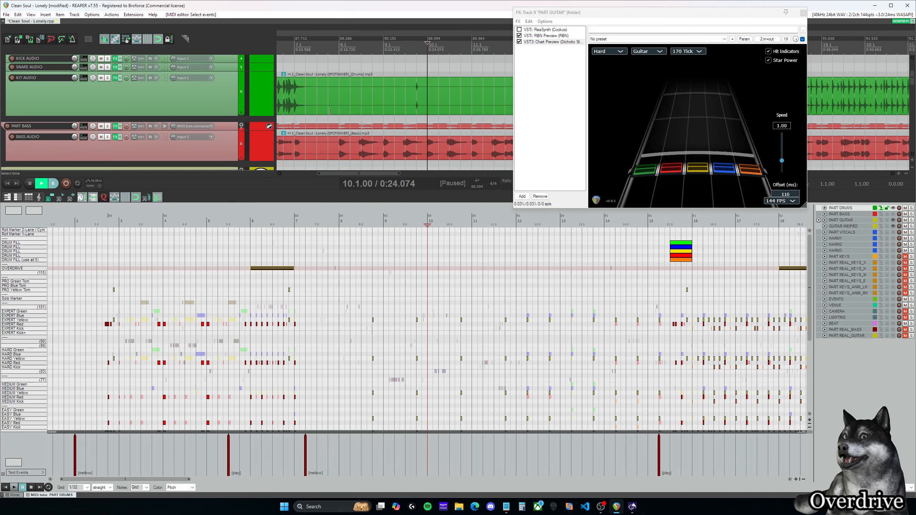
left_click(321, 108)
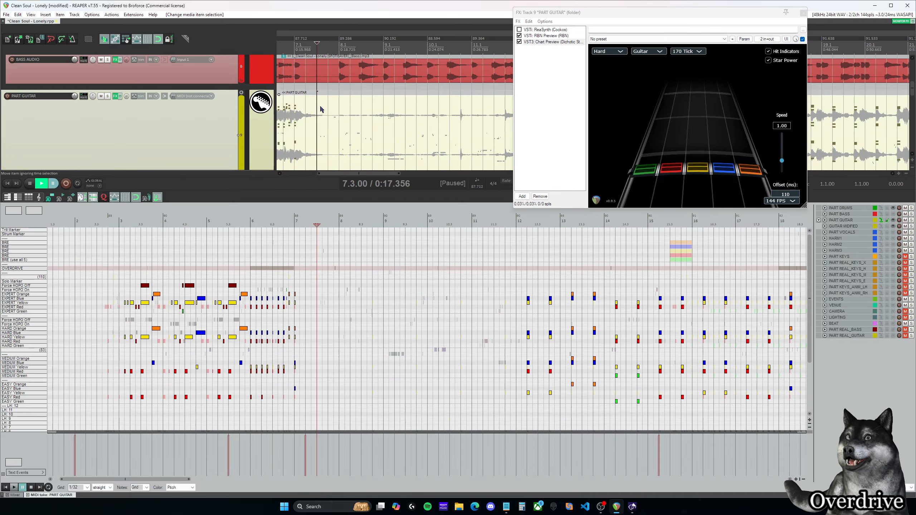
left_click(251, 268)
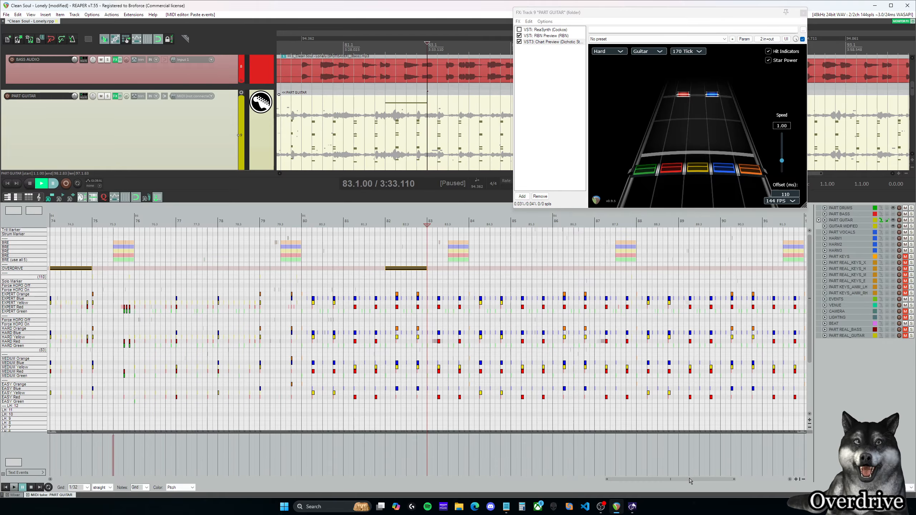
Step: Review the pasted overdrive phrases along the guitar chart against the chords and the drum fills
left_click_drag(688, 480, 138, 480)
scroll(433, 347, "down", 5)
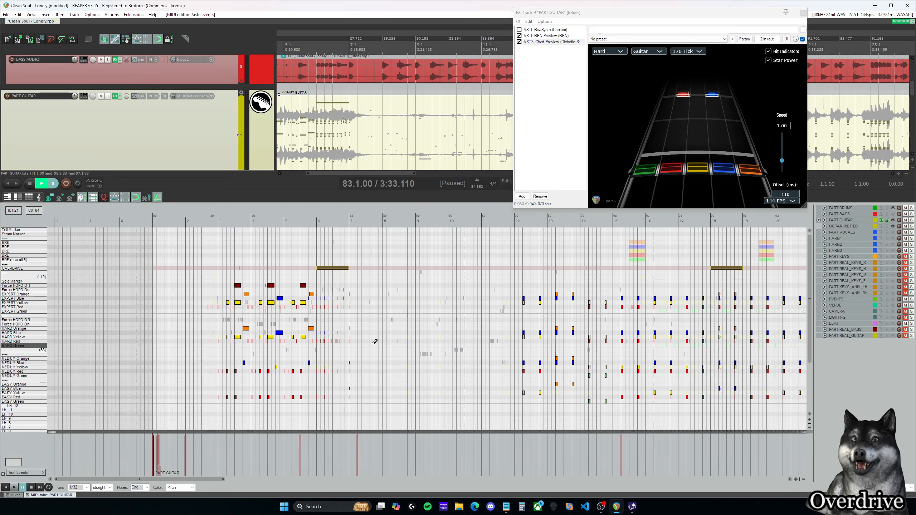
left_click_drag(491, 480, 458, 483)
scroll(274, 350, "up", 4)
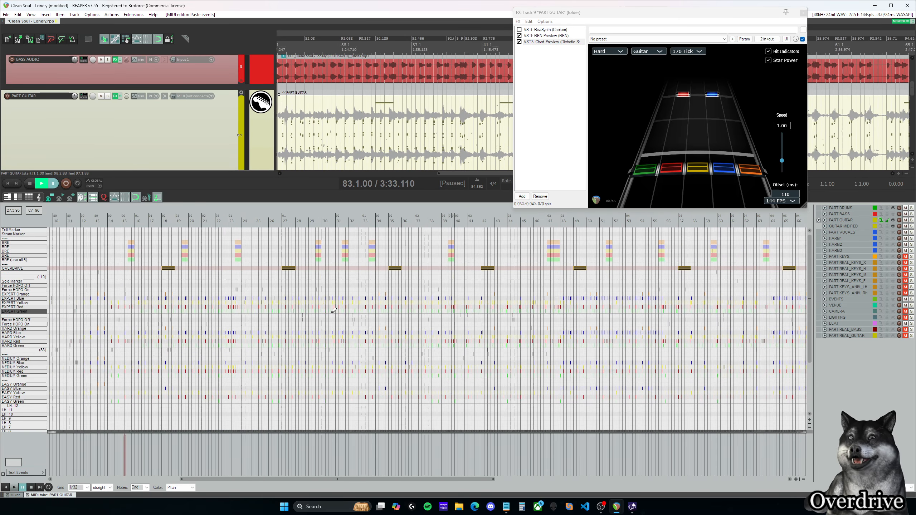
scroll(274, 350, "up", 4)
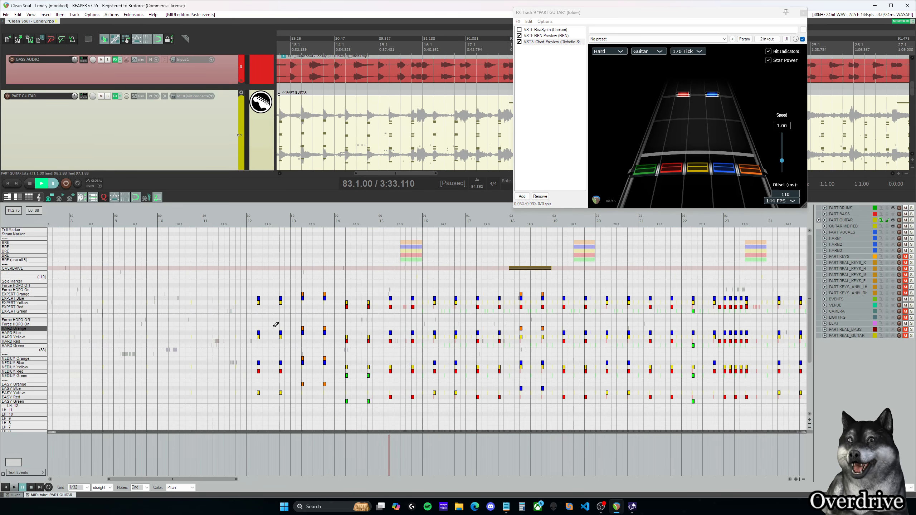
left_click_drag(213, 480, 248, 480)
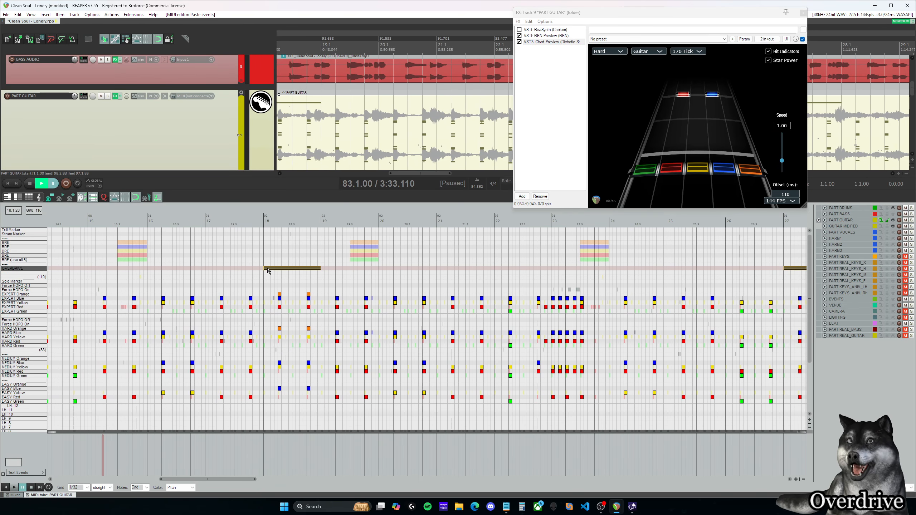
Step: Select only the overdrive phrase in measure 18 and play the guitar chart from just before it
left_click(251, 222)
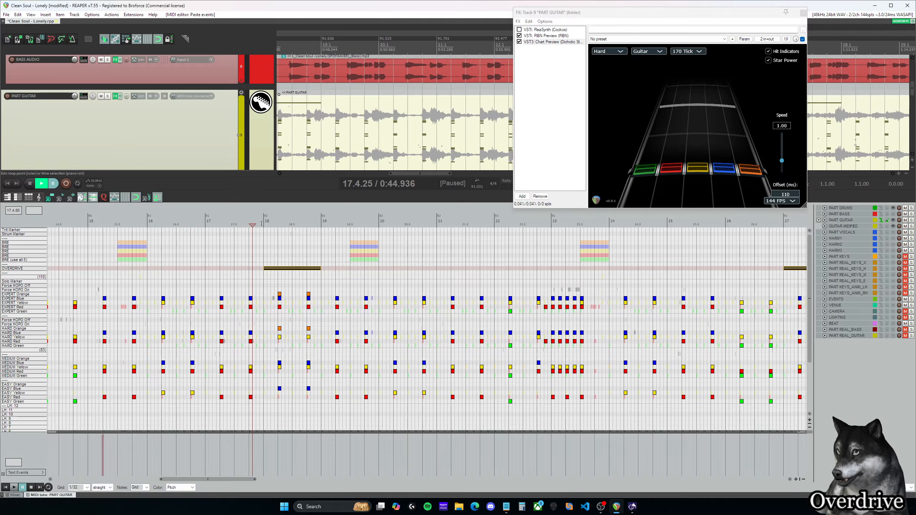
left_click(263, 224)
left_click_drag(251, 254, 343, 278)
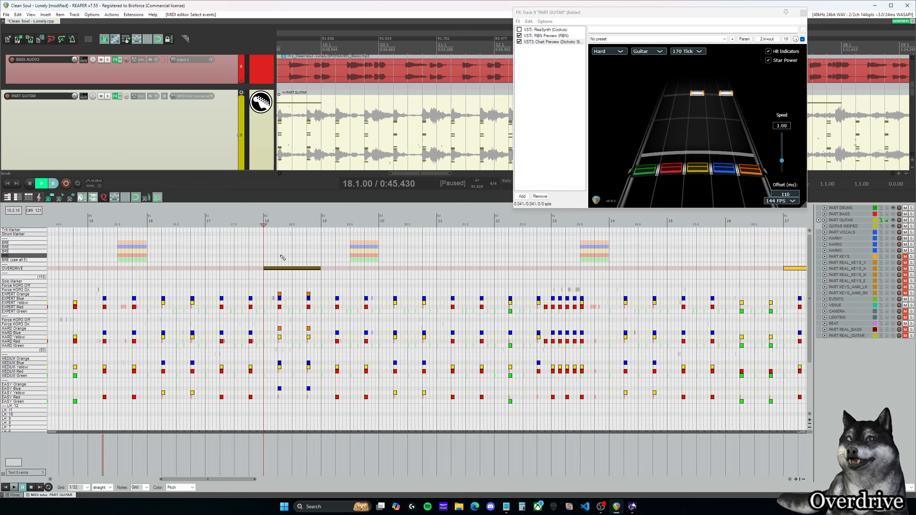
left_click_drag(245, 480, 251, 482)
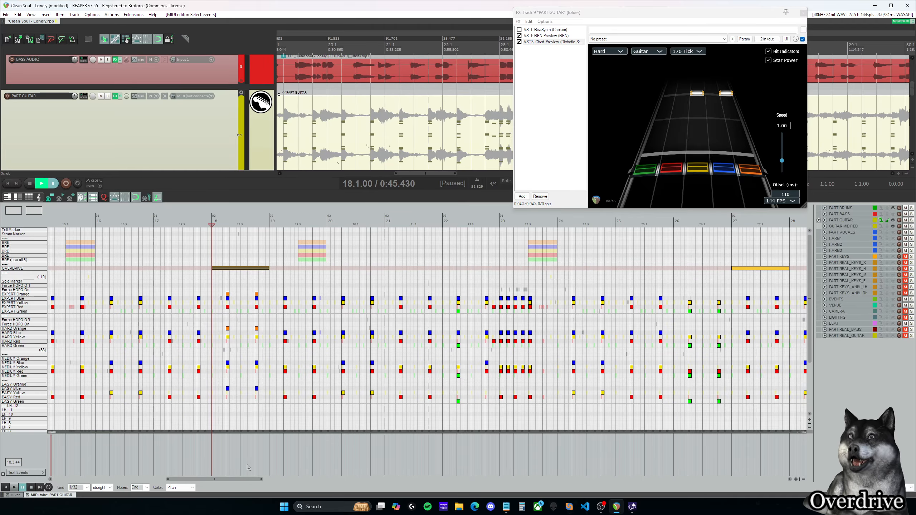
mouse_move(248, 479)
left_mouse_down()
mouse_move(228, 479)
mouse_move(260, 479)
mouse_move(246, 479)
left_mouse_up()
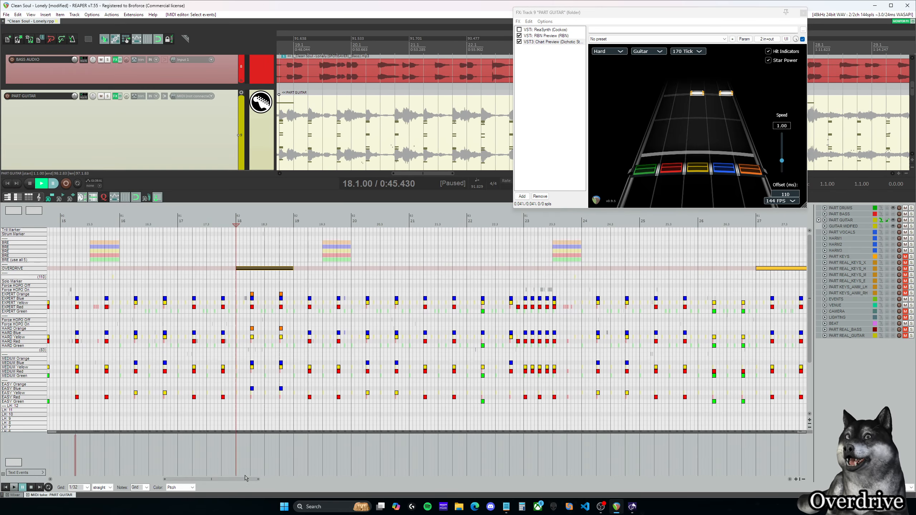
left_click(224, 223)
key("space")
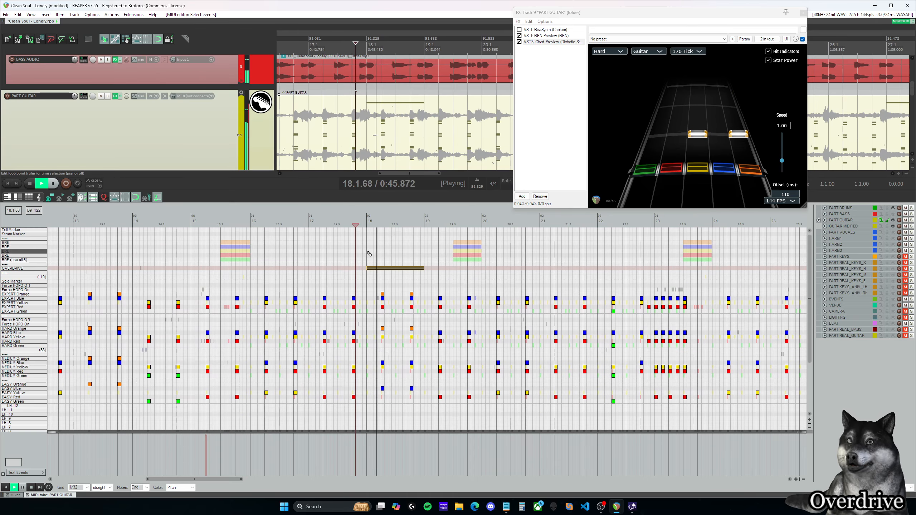
Step: Move the overdrive phrase from measure 18 to measure 20 and pause playback at 20.4.83
left_click_drag(355, 250, 520, 271)
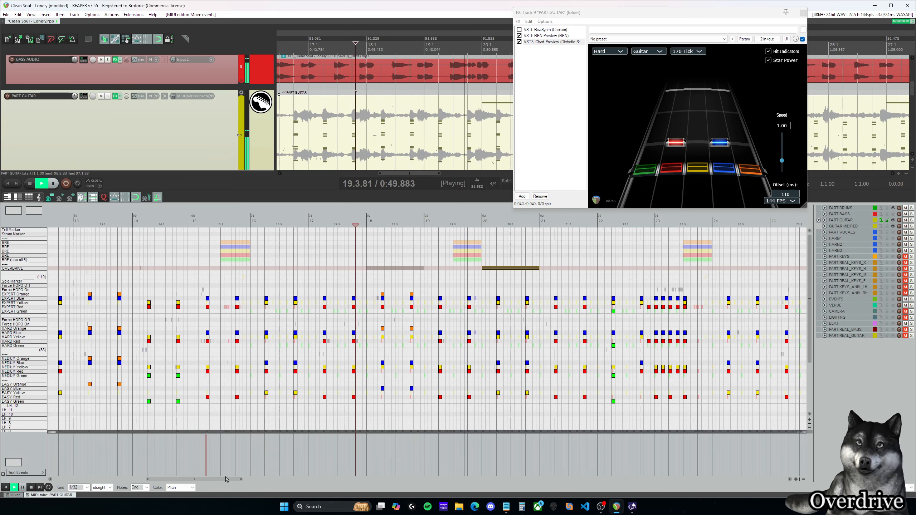
mouse_move(225, 481)
left_mouse_down()
mouse_move(297, 478)
mouse_move(143, 475)
mouse_move(219, 474)
left_mouse_up()
key("space")
Step: Extend the measure 6 overdrive phrase so it starts at 5.4.50, and put the cursor at that position
scroll(319, 356, "down", 6)
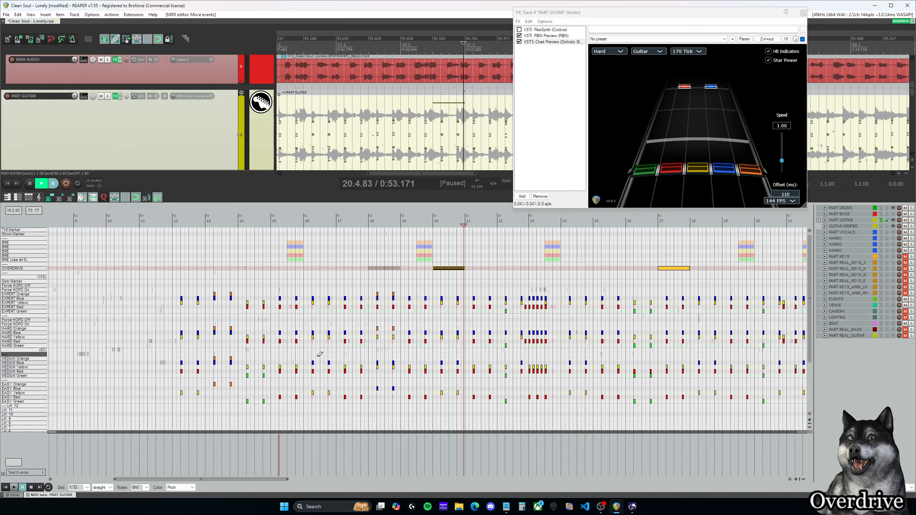
scroll(320, 355, "up", 6)
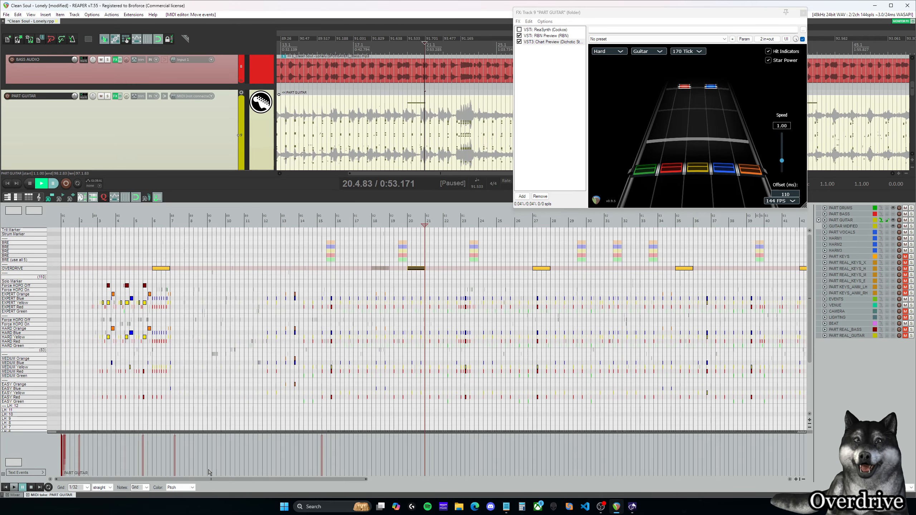
left_click_drag(209, 479, 102, 479)
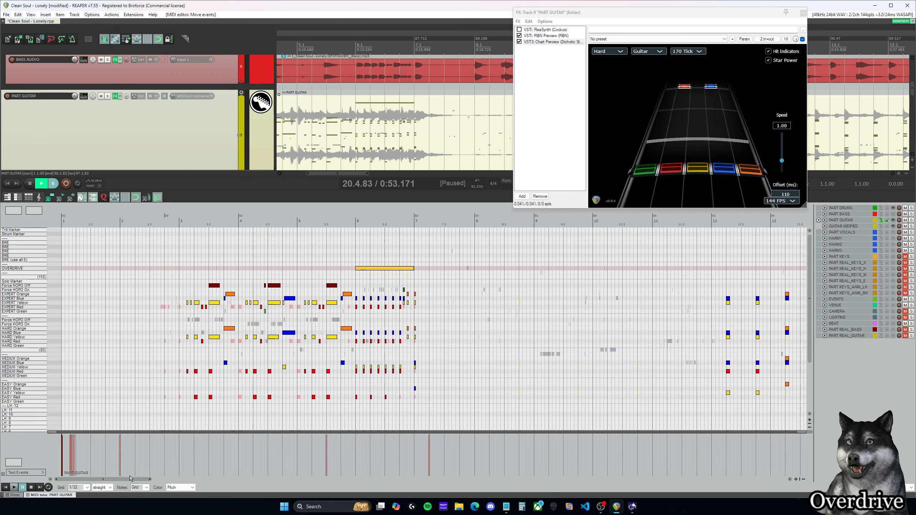
left_click(357, 269)
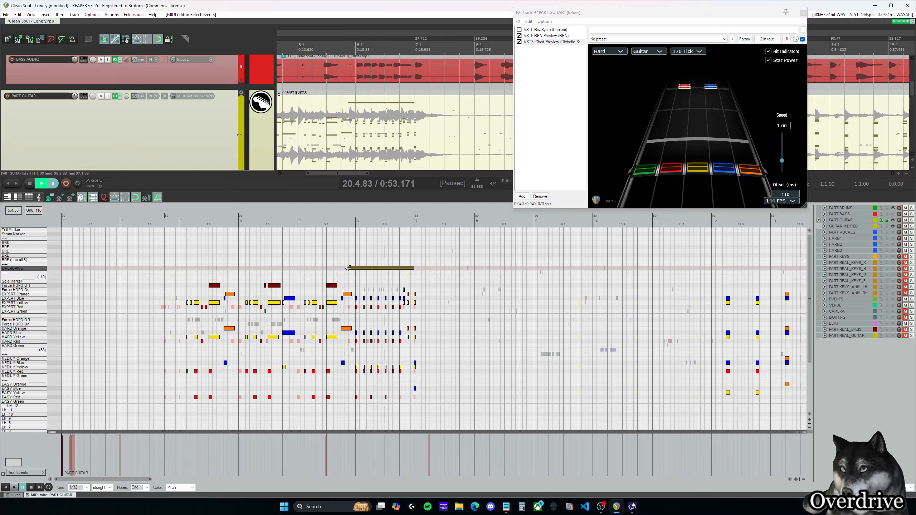
scroll(357, 275, "up", 2)
left_click(277, 287)
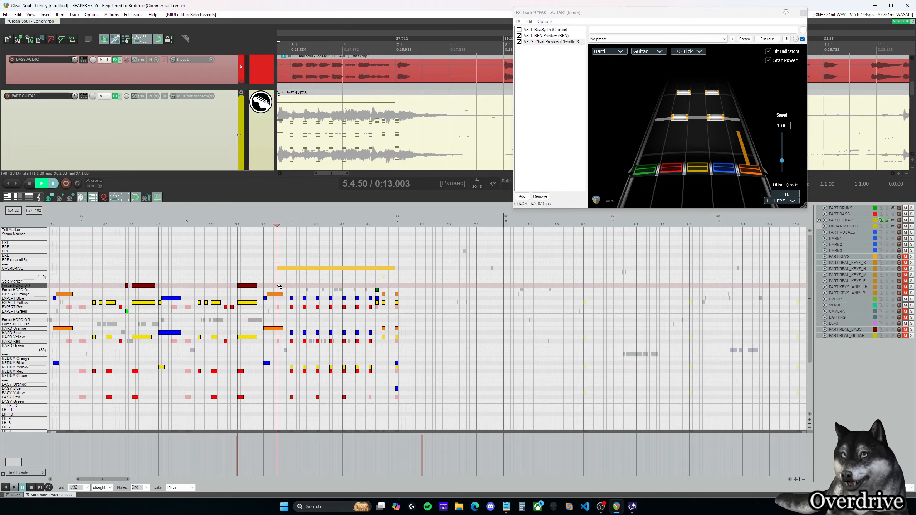
scroll(293, 283, "up", 1)
scroll(294, 282, "up", 1)
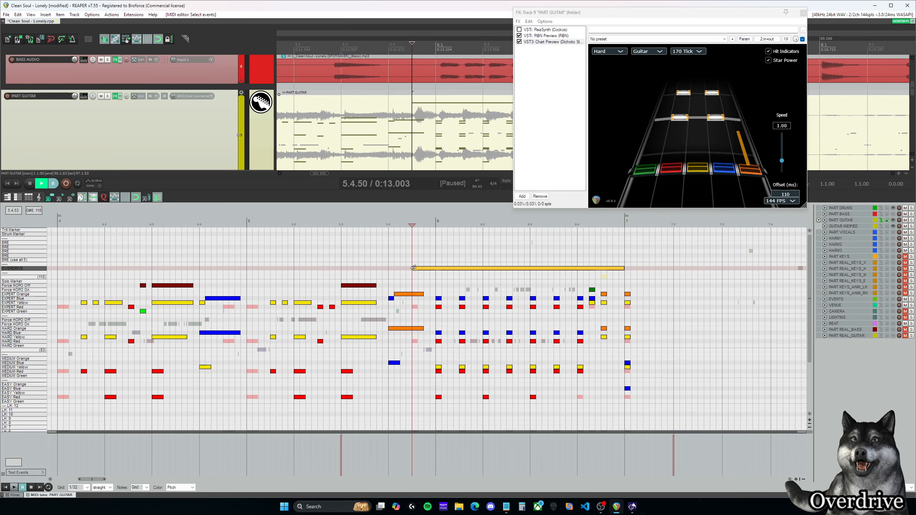
Step: Move the opening riff's overdrive phrase so that it spans measure 7
left_click_drag(440, 269, 630, 269)
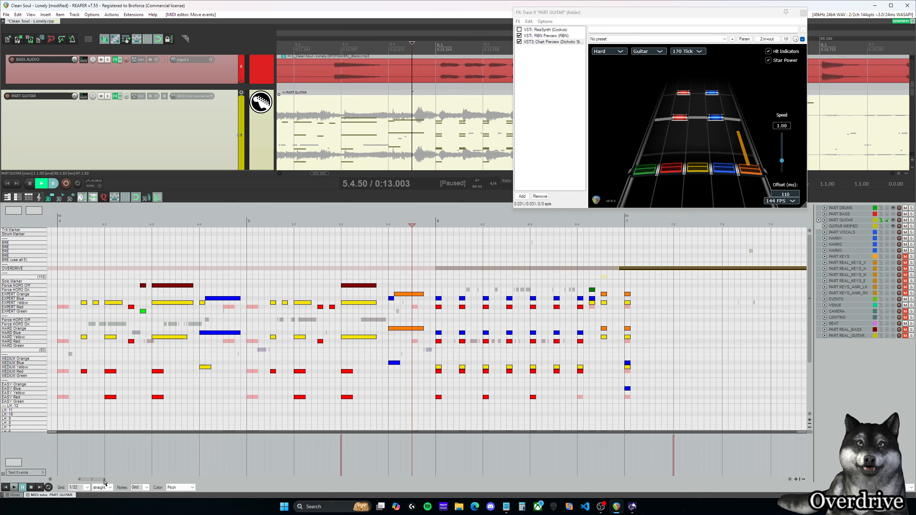
left_click_drag(104, 480, 117, 480)
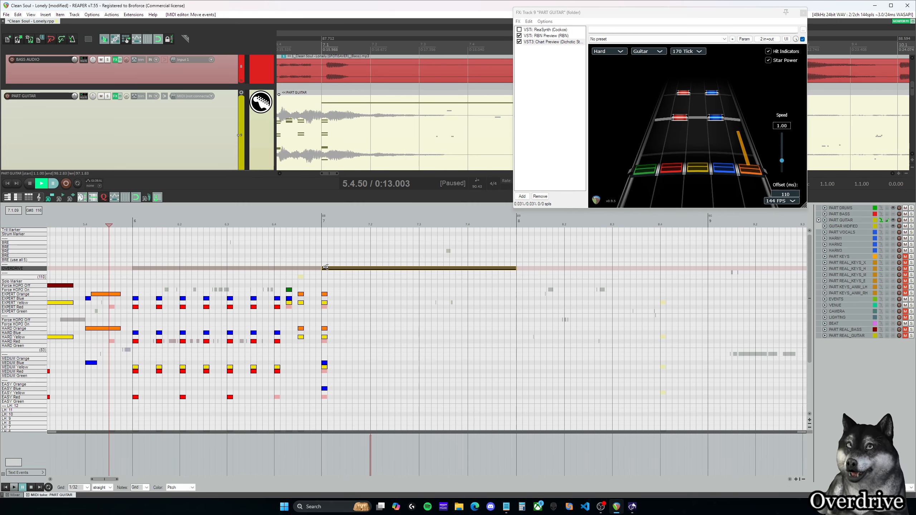
Step: Move the opening riff's overdrive phrase back so that it spans measure 6
left_click_drag(323, 268, 410, 272)
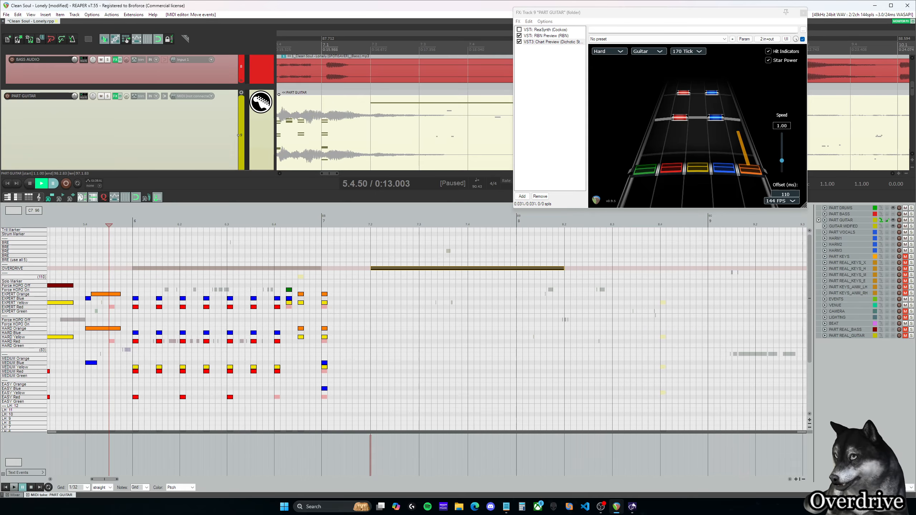
mouse_move(374, 255)
left_mouse_down()
mouse_move(402, 288)
mouse_move(161, 269)
left_mouse_up()
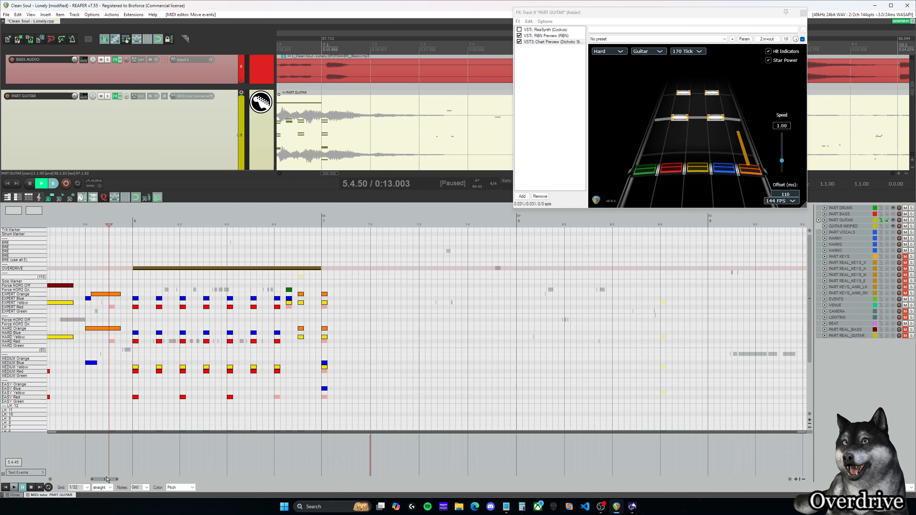
left_click_drag(105, 480, 97, 479)
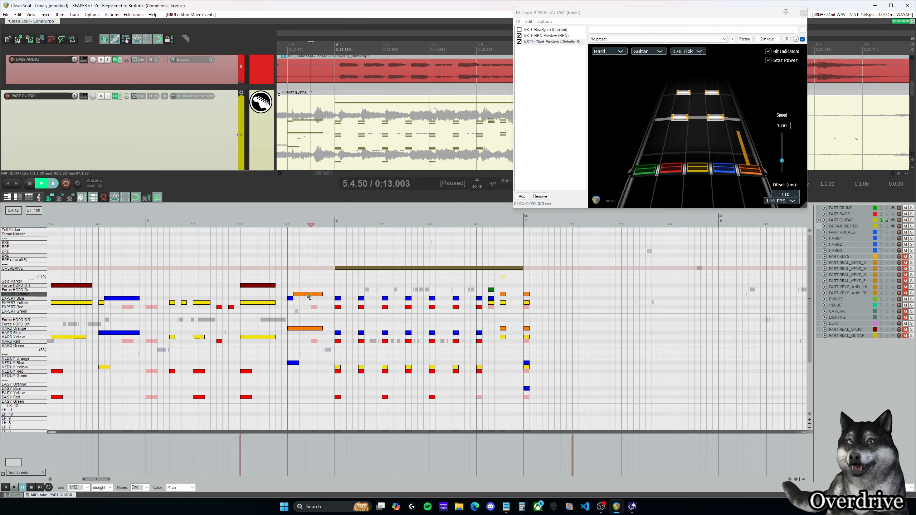
left_click_drag(306, 297, 326, 269)
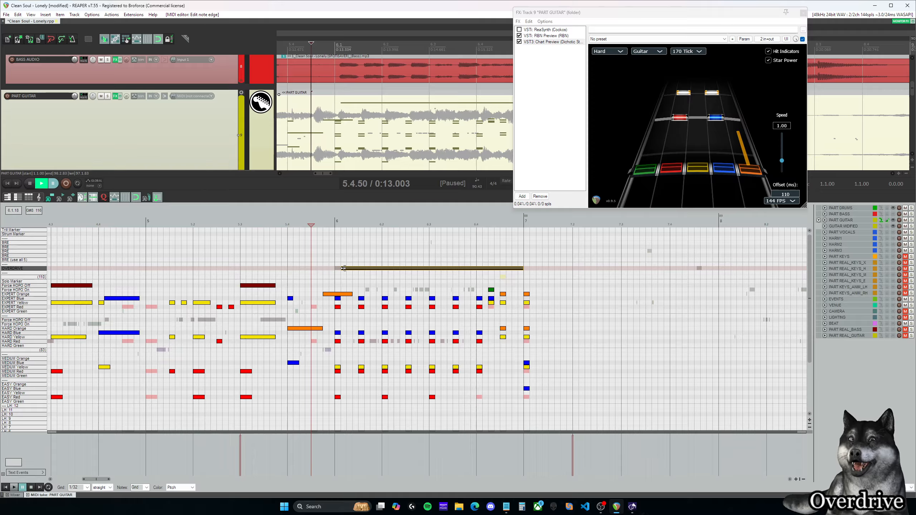
left_click_drag(339, 271, 327, 271)
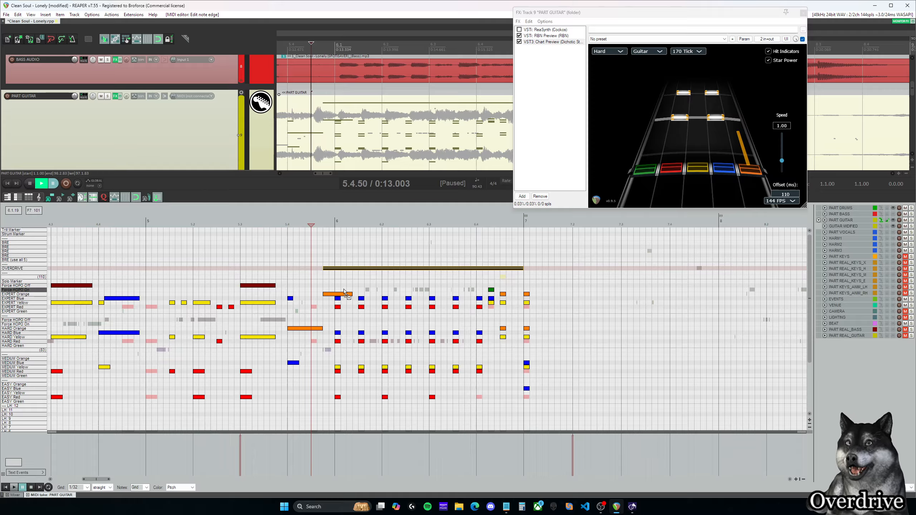
key("ctrl+z")
key("ctrl+z")
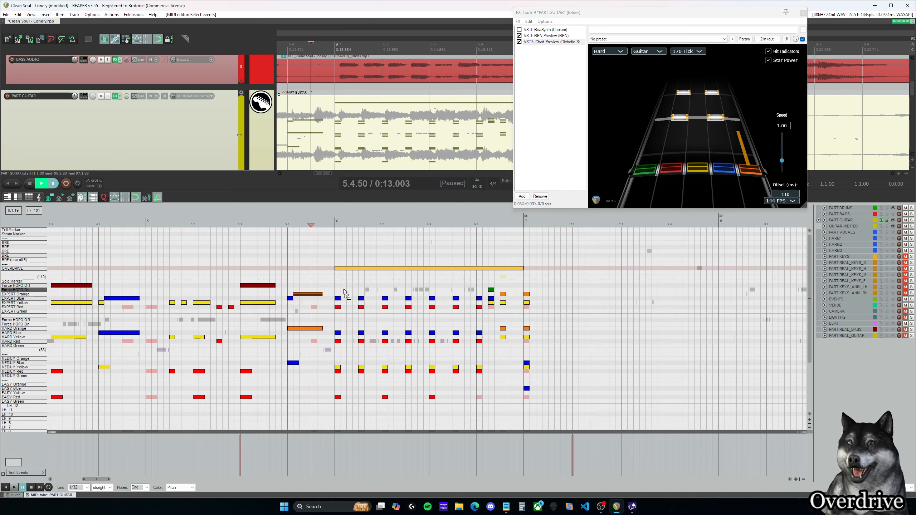
key("ctrl+shift+z")
left_click(294, 222)
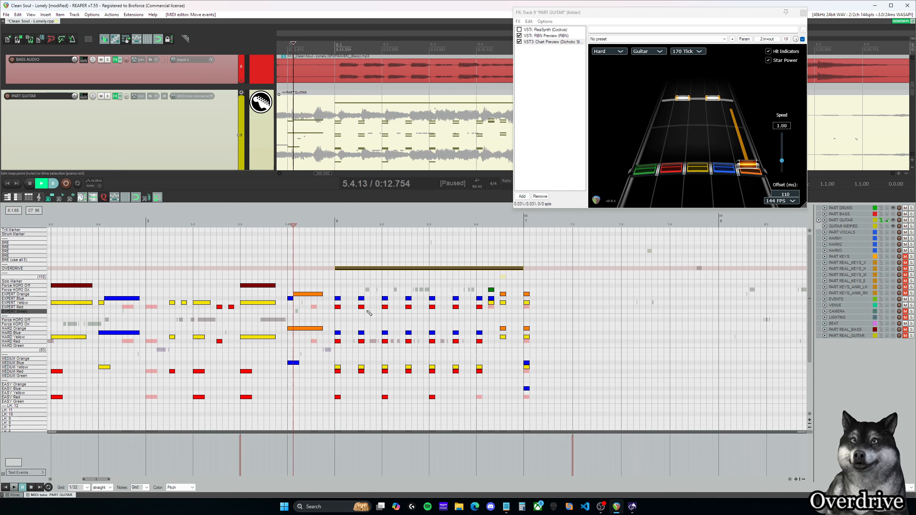
Step: Move the overdrive phrase from measure 35 to measure 37
scroll(369, 312, "down", 3)
left_click_drag(115, 479, 255, 448)
left_click(325, 233)
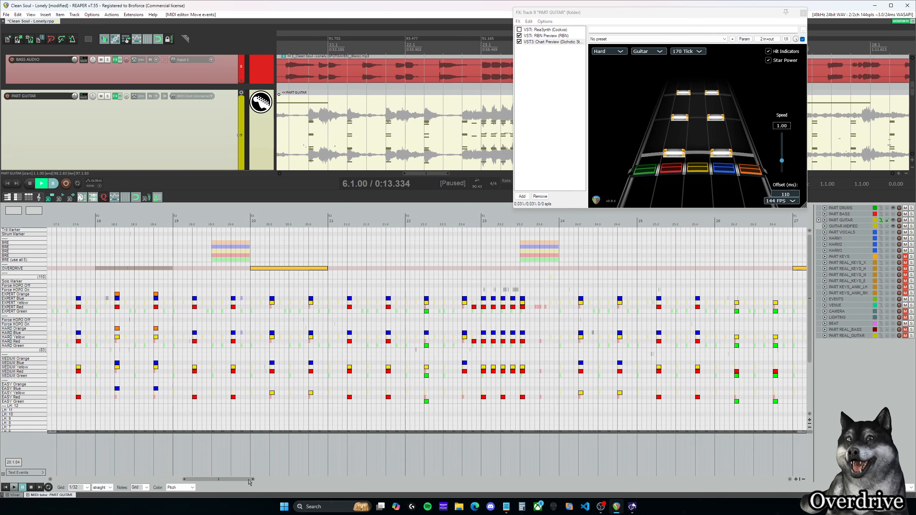
left_click_drag(248, 483, 355, 482)
left_click(245, 246)
left_click(305, 254)
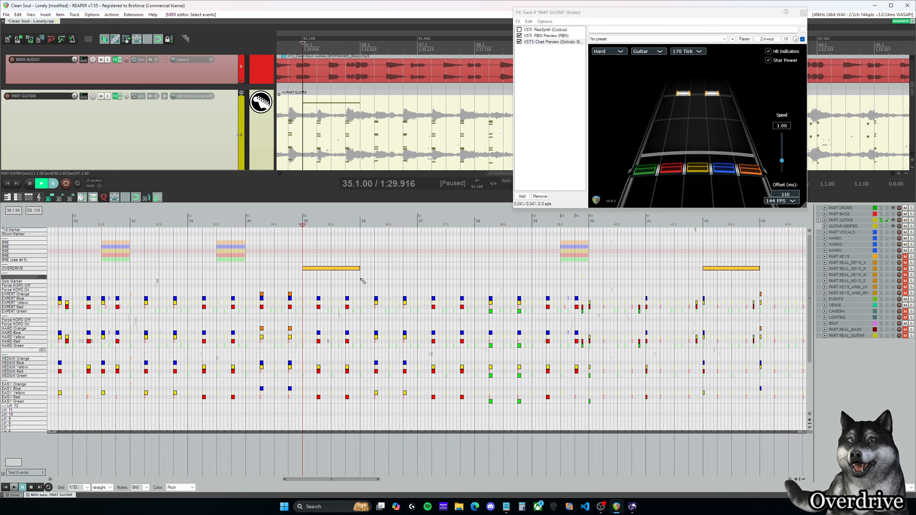
left_click_drag(351, 268, 447, 270)
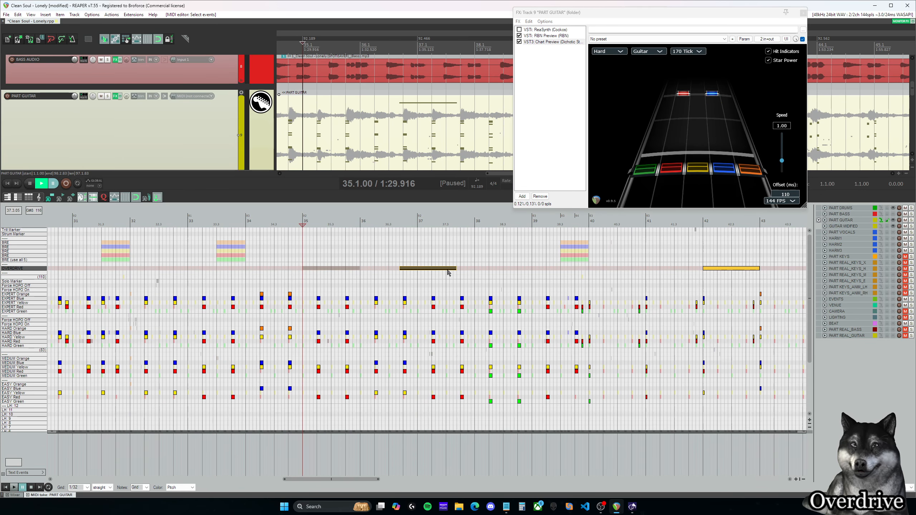
Step: Move the measure 49 overdrive phrase to measure 51 and the measure 65 phrase to measure 67
left_click_drag(361, 480, 447, 481)
left_click(261, 248)
left_click_drag(363, 272, 474, 271)
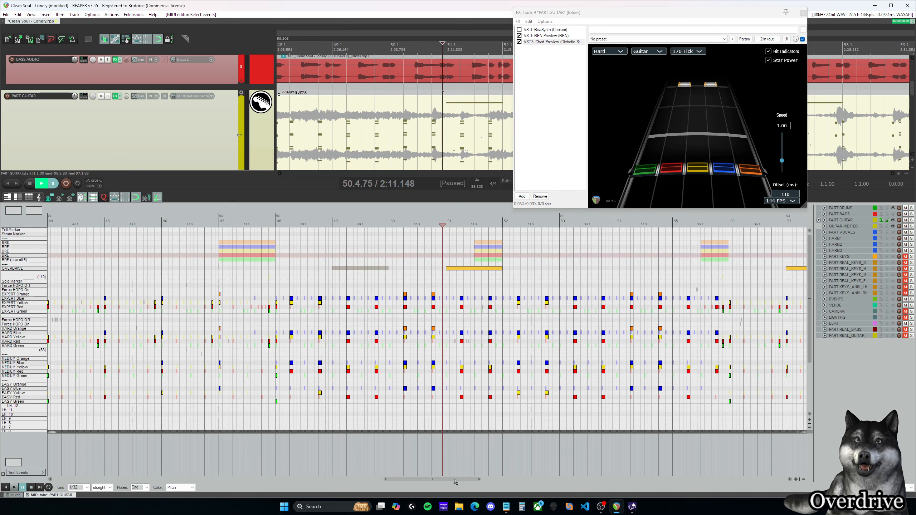
left_click_drag(456, 480, 568, 479)
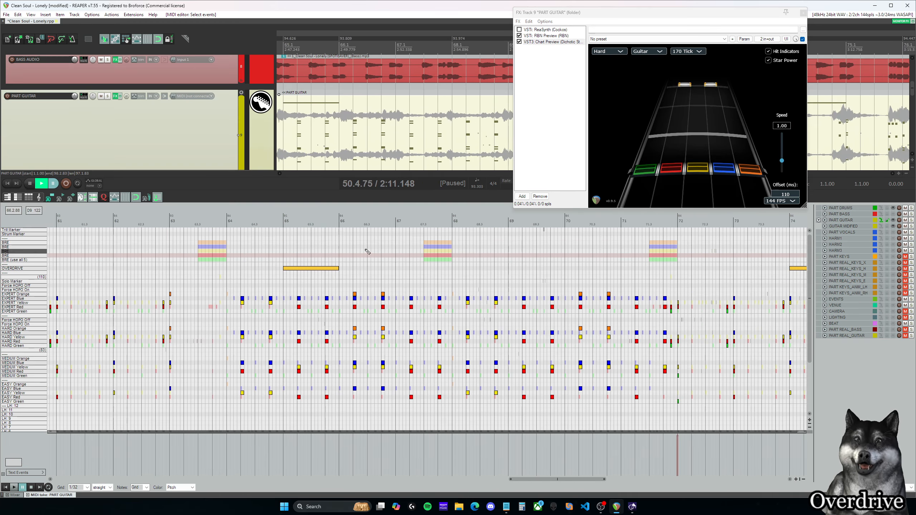
left_click_drag(323, 270, 440, 270)
Step: Move the overdrive phrase from measure 82 to measure 80 and play the chart from just before measure 79
left_click_drag(557, 479, 648, 480)
left_click_drag(579, 268, 466, 269)
left_click(379, 251)
key("space")
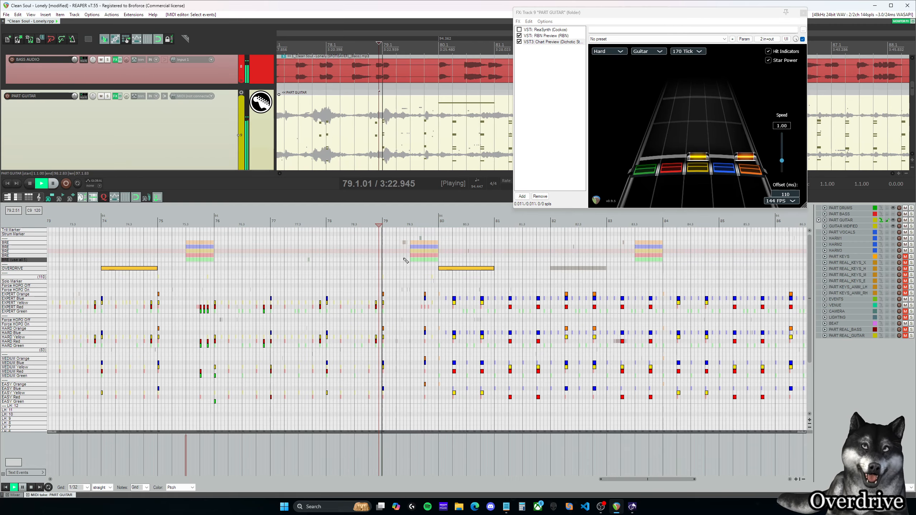
key("space")
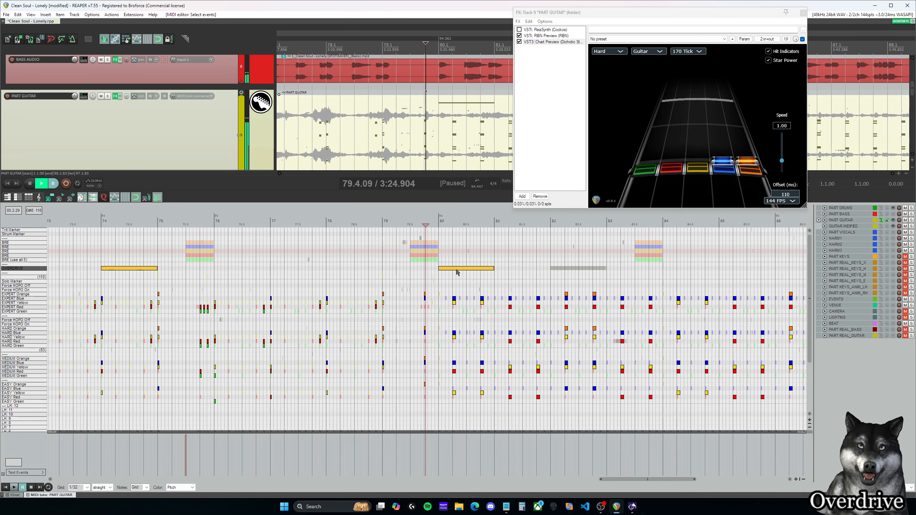
Step: Move the overdrive phrase from measure 80 to measure 78 and play the chart from the middle of measure 77
left_click_drag(452, 269, 348, 272)
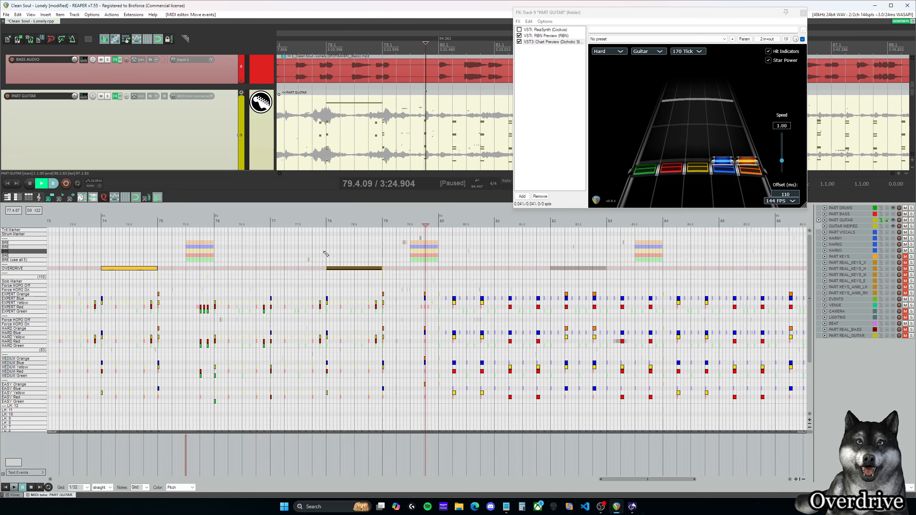
left_click(302, 248)
key("space")
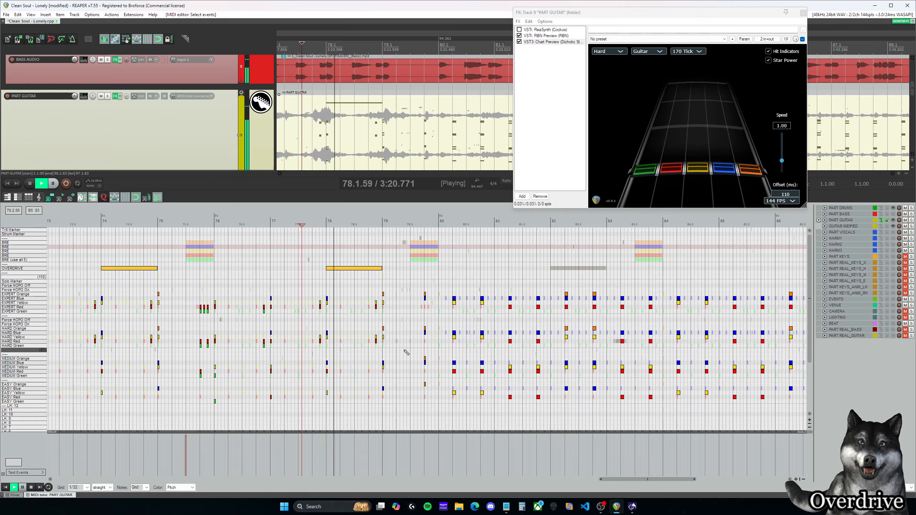
key("space")
Step: Shift the measure 78 overdrive phrase so it starts at 78.2.00, and play through the phrase from its start
left_click(367, 270)
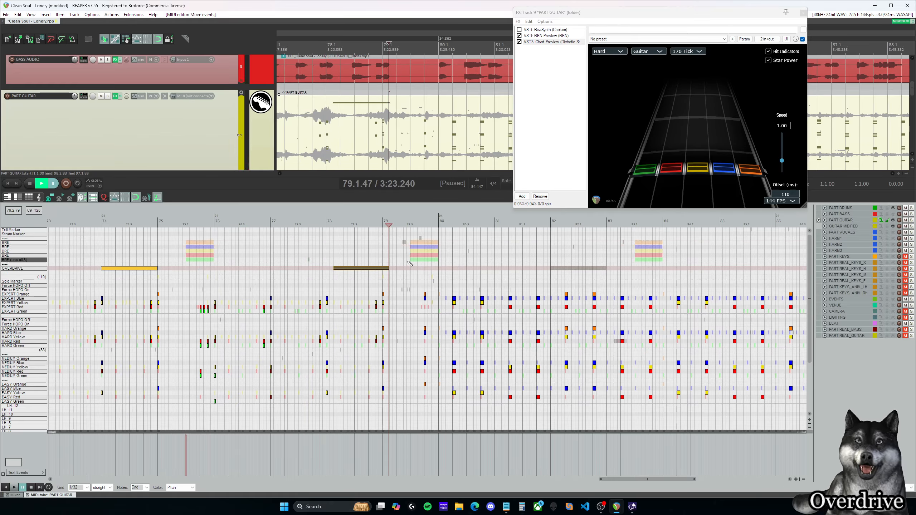
left_click_drag(376, 272, 383, 271)
left_click(376, 251)
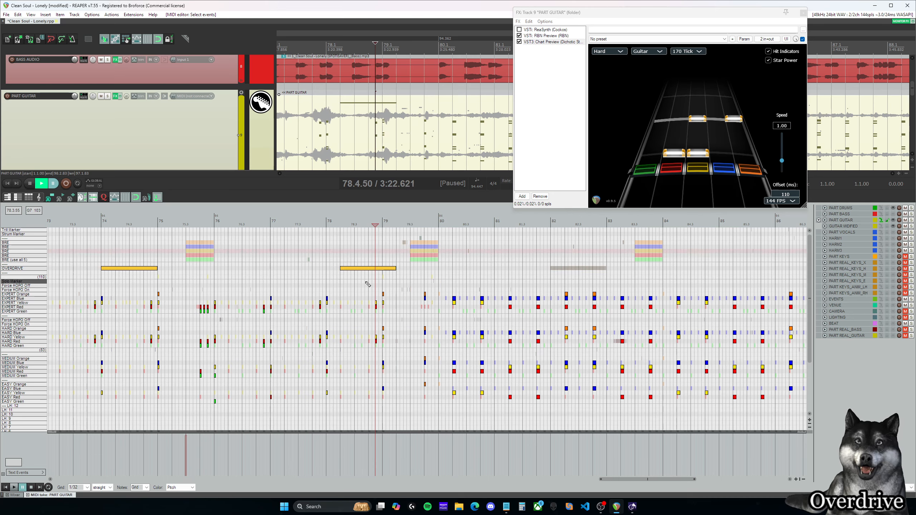
left_click(341, 260)
key("space")
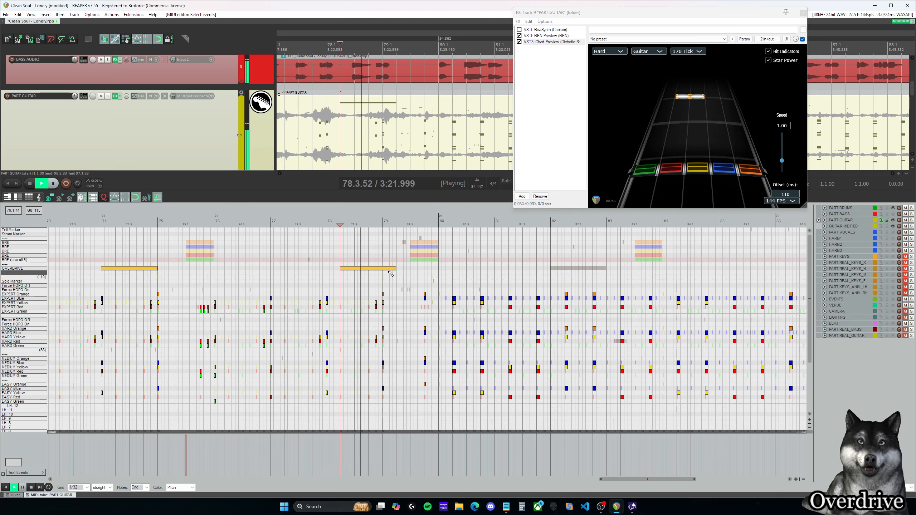
key("space")
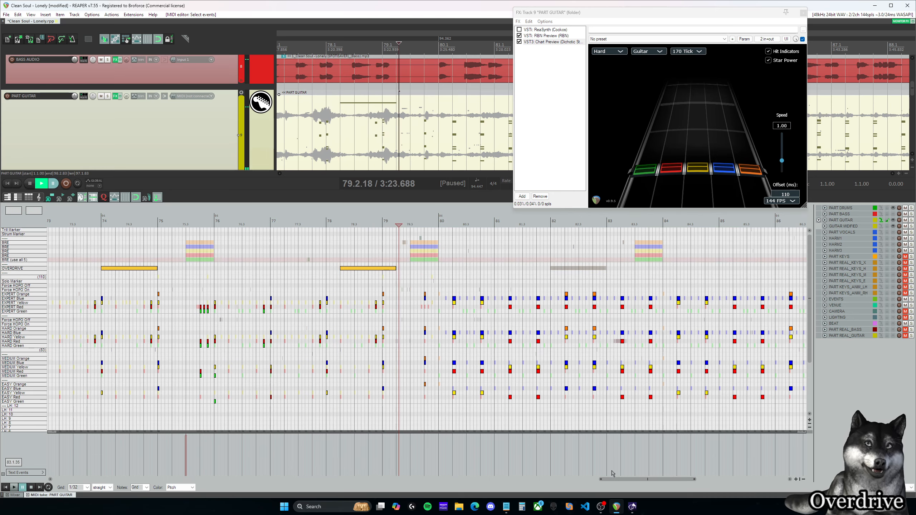
Step: Delete the overdrive phrase in measure 74
left_click_drag(618, 480, 585, 482)
left_click(358, 257)
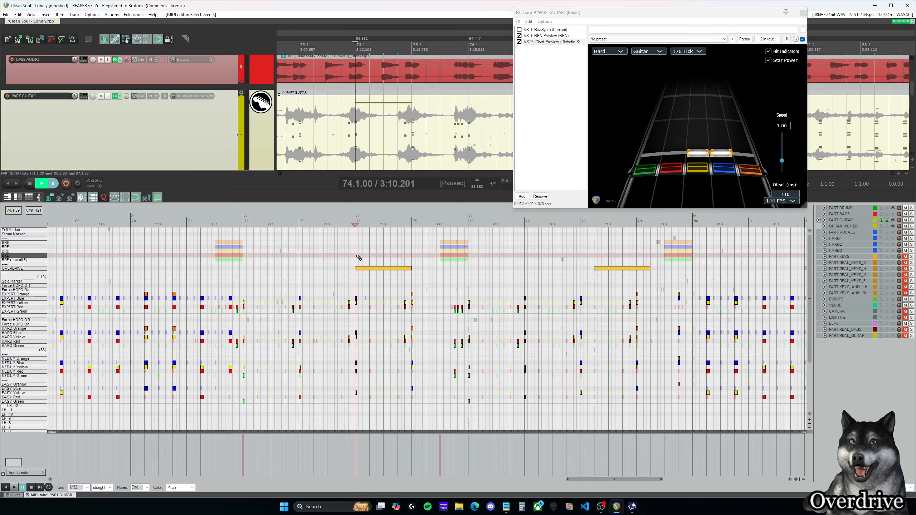
scroll(397, 284, "down", 5)
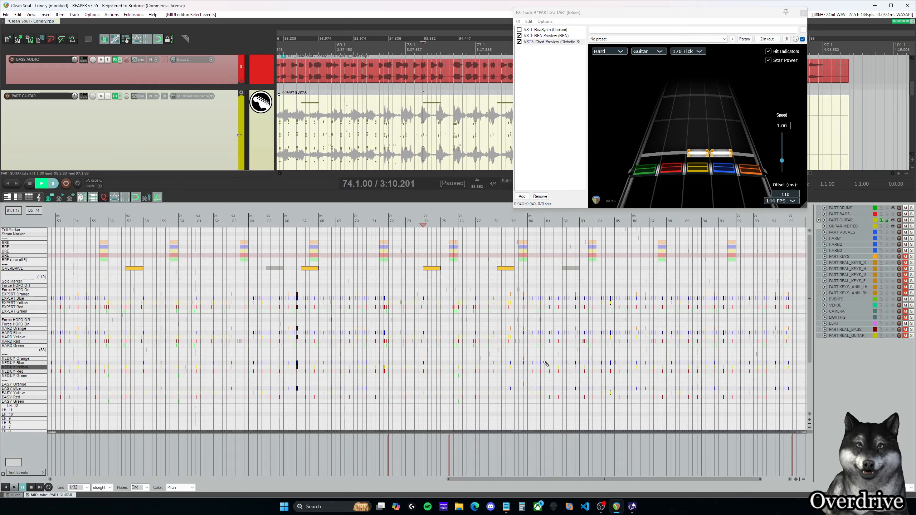
scroll(512, 326, "down", 1)
scroll(512, 326, "up", 1)
left_click_drag(613, 480, 637, 481)
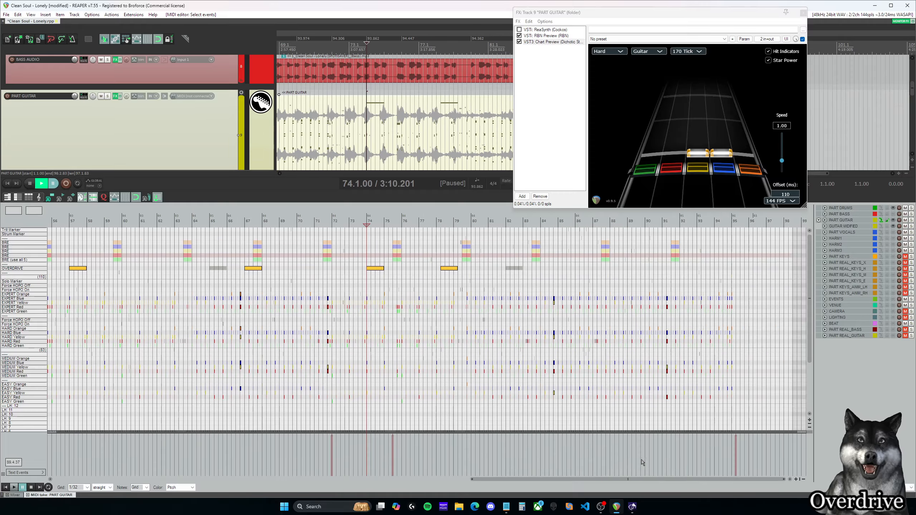
key("Delete")
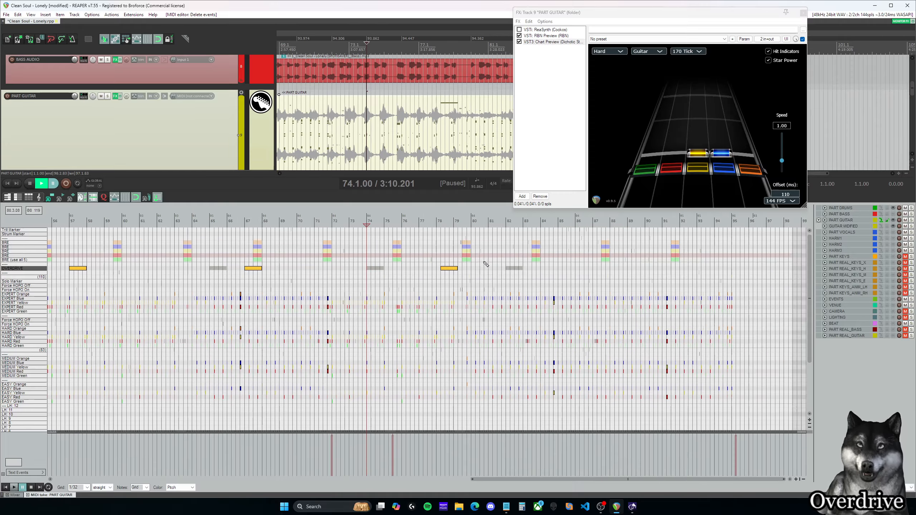
Step: Extend the opening riff's overdrive phrase backwards from measure 6 so it starts at 5.3.00
left_click(496, 221)
left_click_drag(594, 481, 157, 460)
scroll(177, 272, "up", 3)
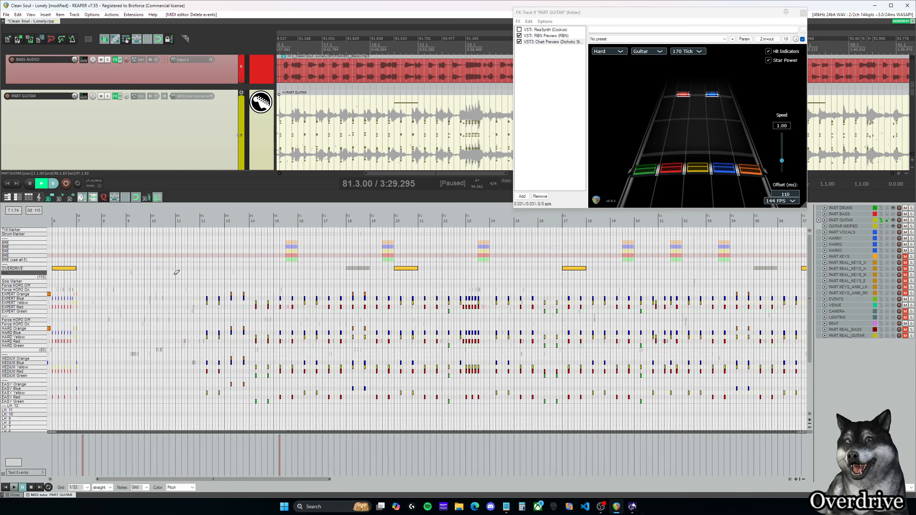
left_click_drag(233, 479, 140, 478)
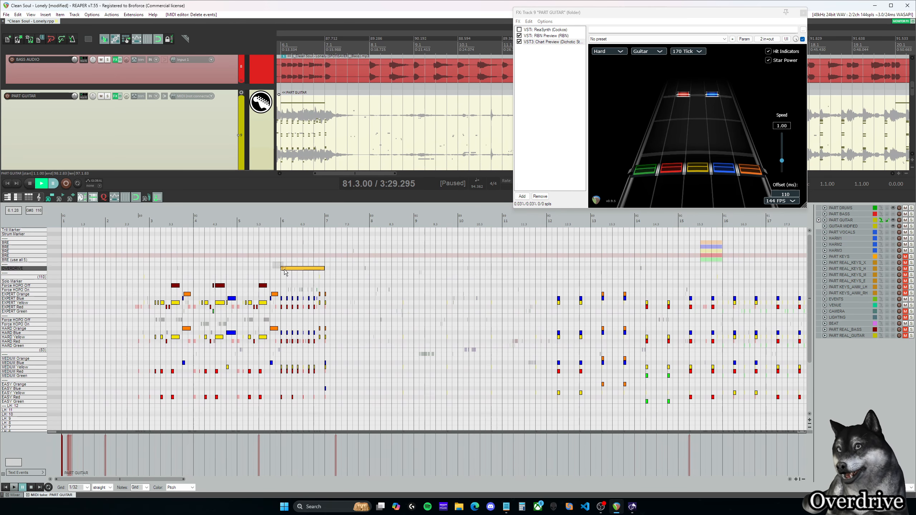
left_click_drag(282, 269, 259, 268)
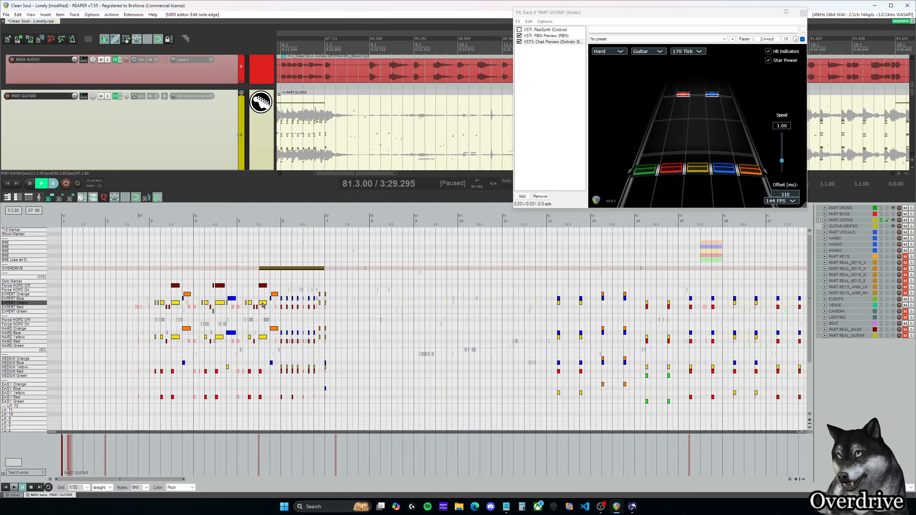
scroll(268, 280, "up", 3)
scroll(268, 279, "up", 2)
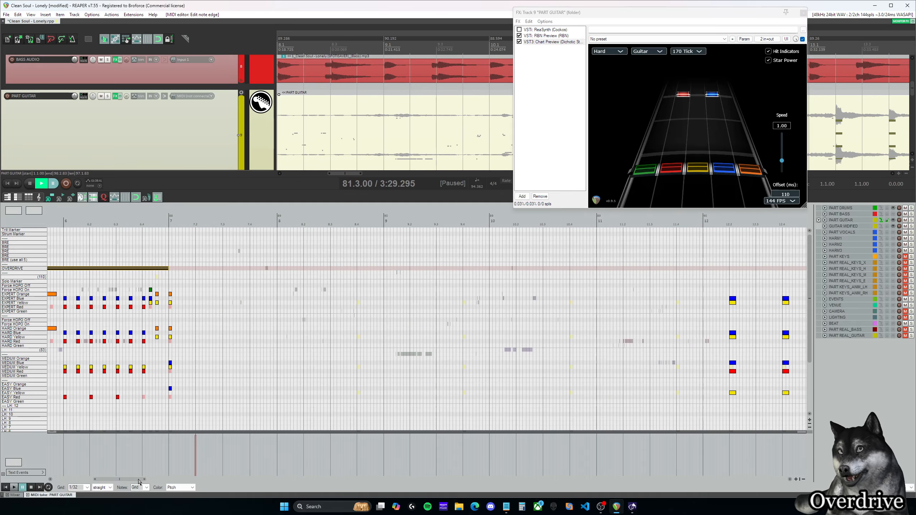
left_click_drag(139, 479, 104, 479)
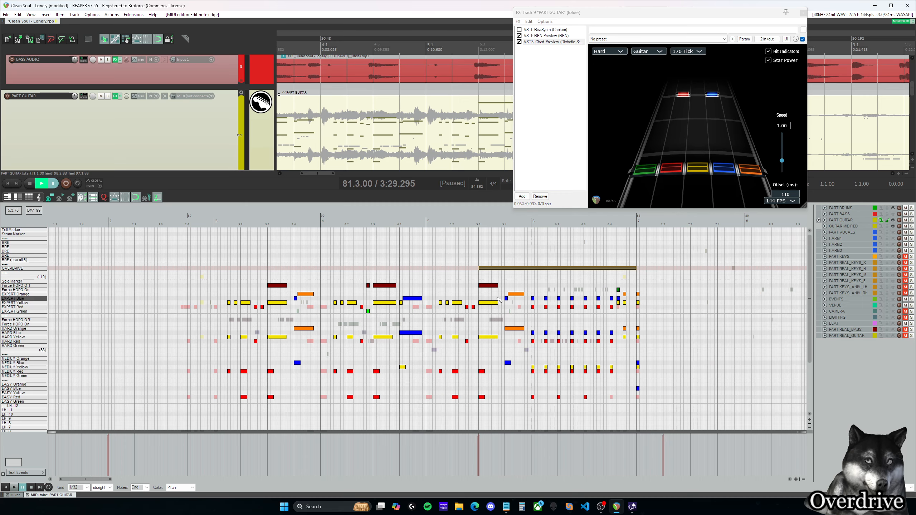
left_click_drag(523, 329, 597, 330)
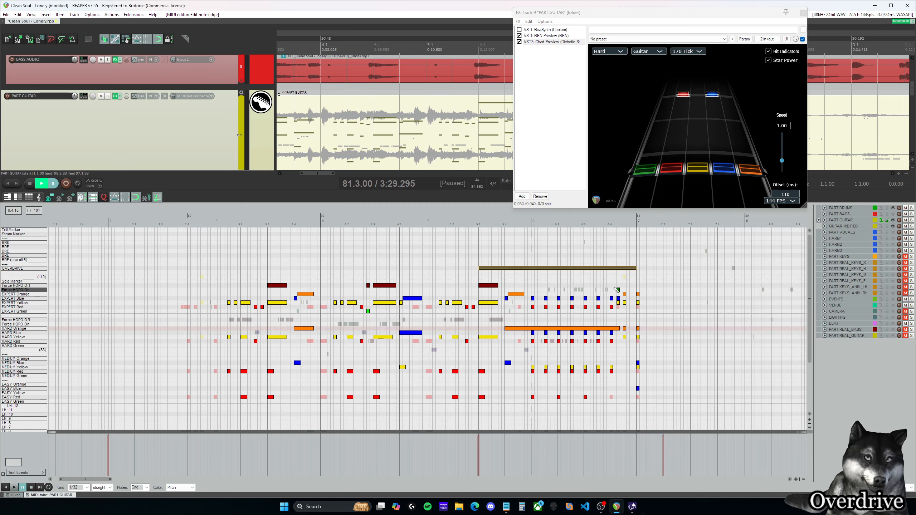
key("ctrl+z")
Step: Play the chart from 78.2.00, pause just inside measure 79, and place the cursor at 92.1.50
left_click_drag(98, 479, 660, 474)
scroll(231, 453, "down", 5)
left_click(274, 223)
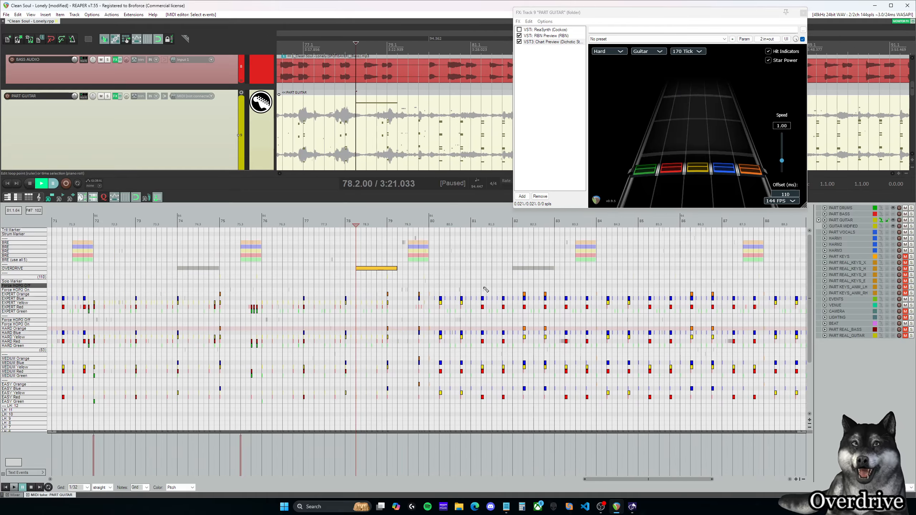
scroll(632, 456, "down", 2)
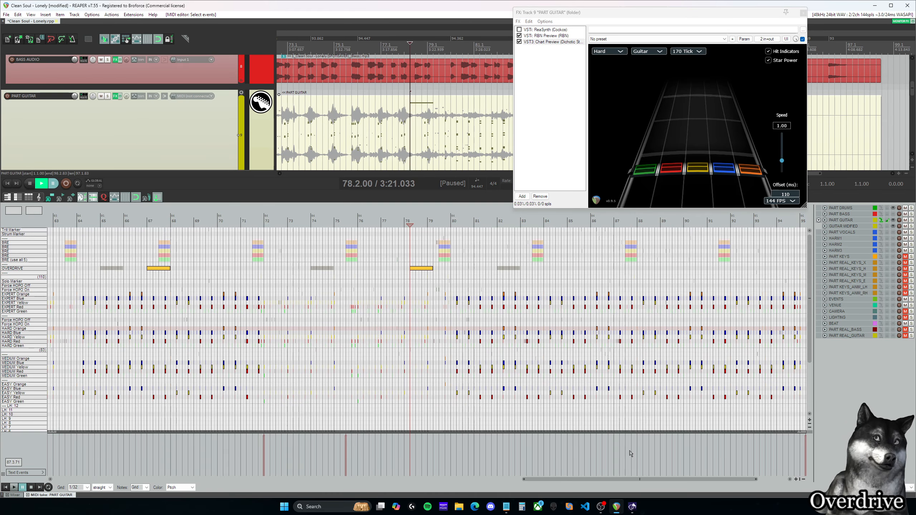
left_click_drag(635, 480, 652, 480)
key("space")
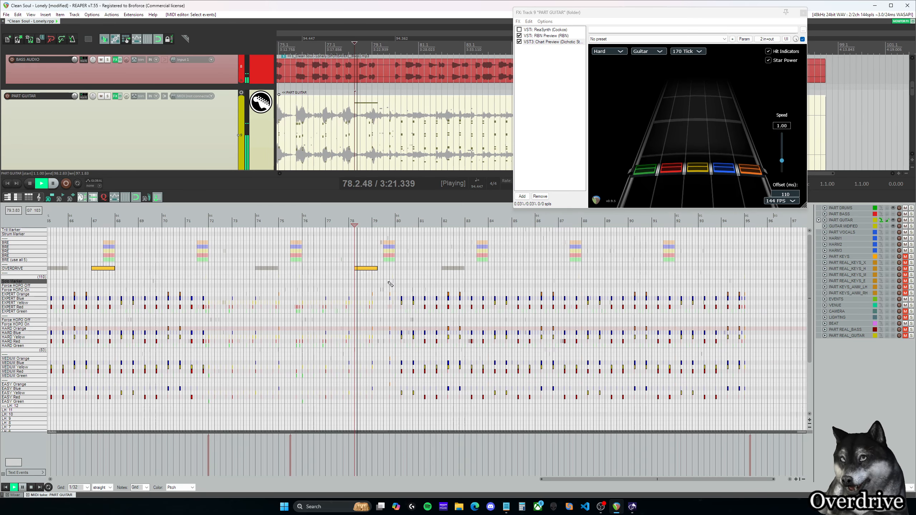
key("ctrl+space")
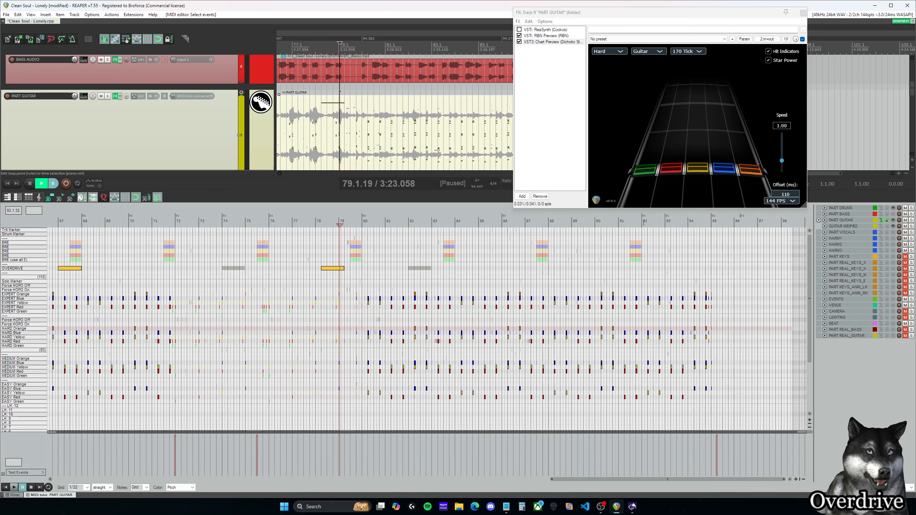
left_click(645, 223)
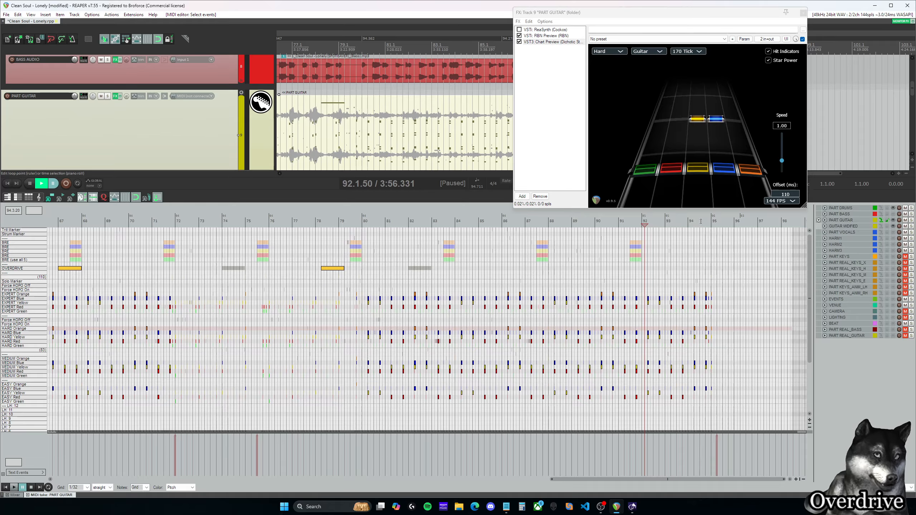
Step: Review the placement and spacing of the overdrive phrases across the whole guitar chart, checking positions 94.1.50, 78.2.50 and 59.1.00
left_click(691, 223)
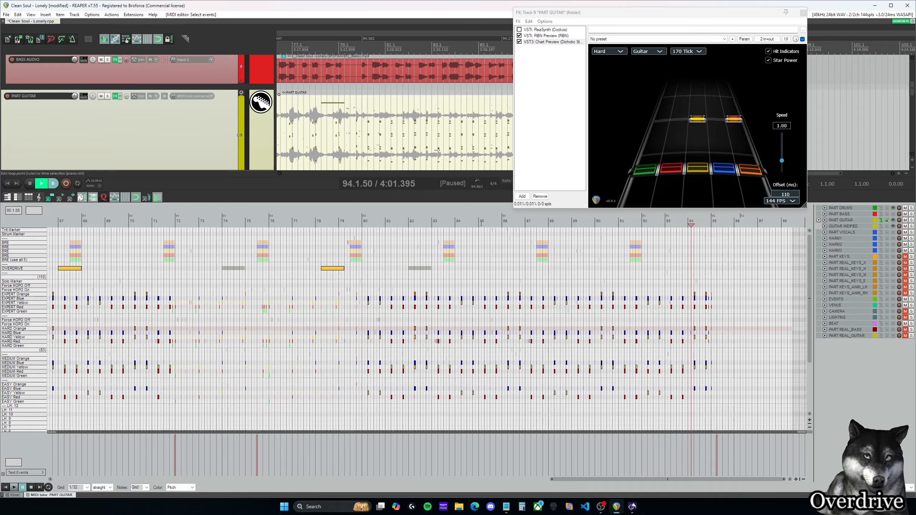
left_click(327, 223)
scroll(506, 309, "down", 6)
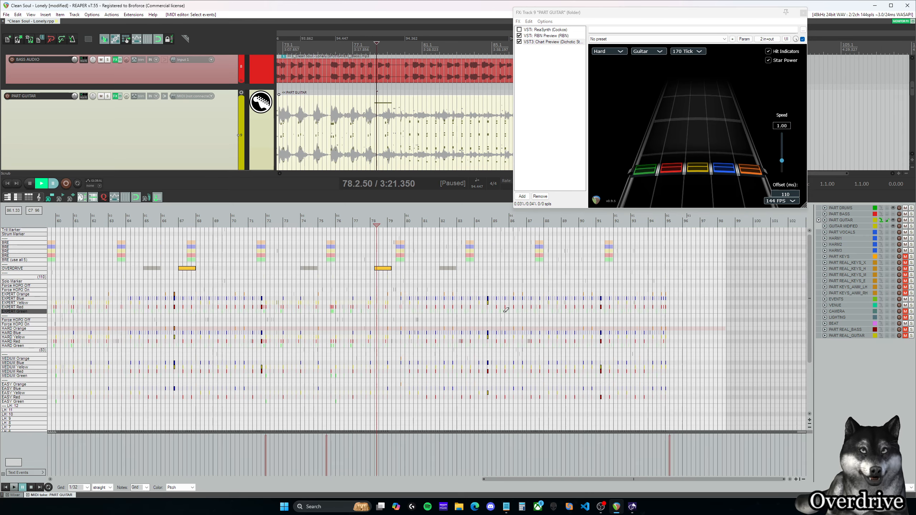
scroll(531, 364, "down", 2)
left_click_drag(530, 479, 366, 476)
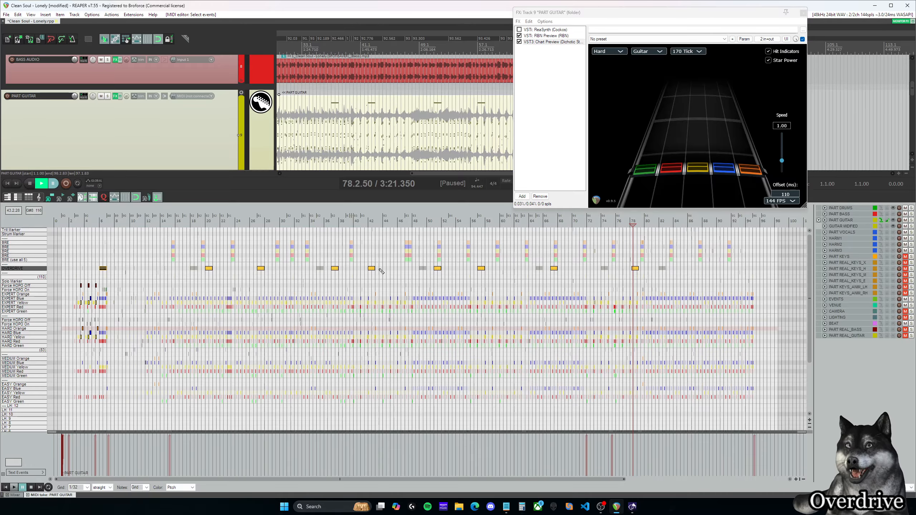
left_click(492, 222)
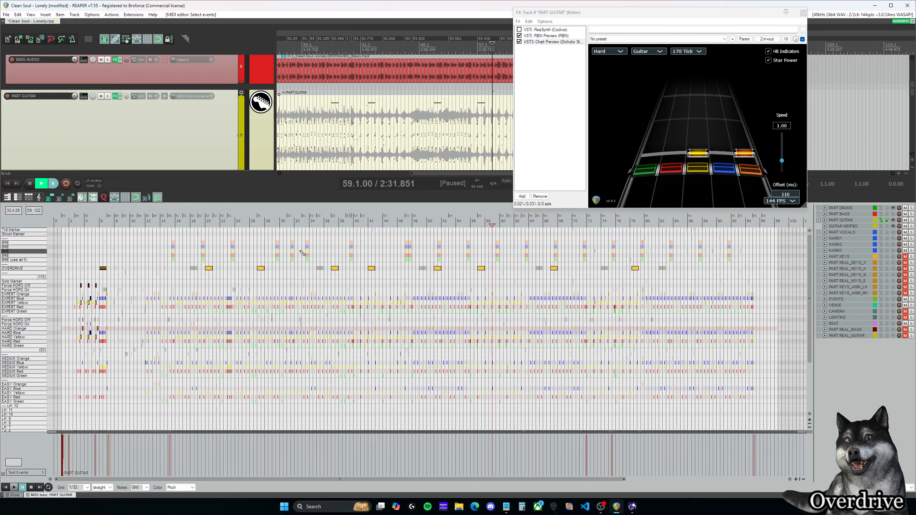
left_click(335, 268)
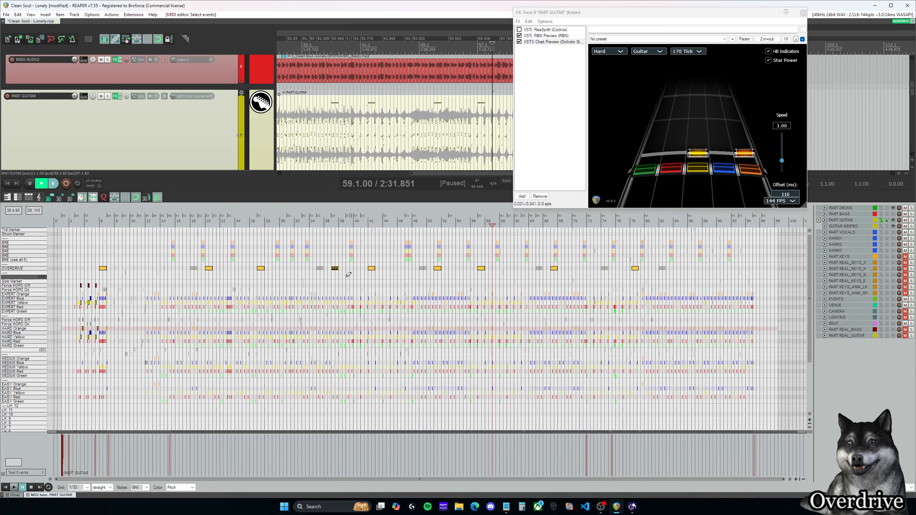
scroll(338, 260, "up", 3)
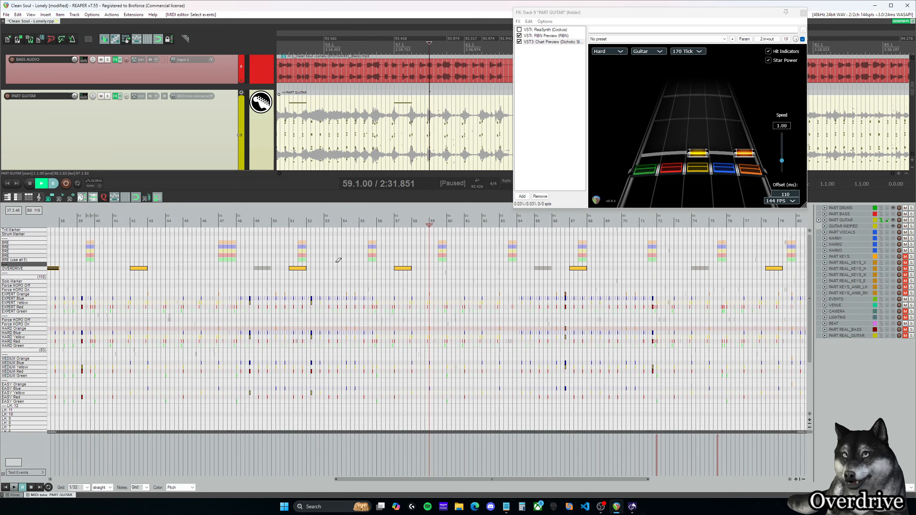
left_click_drag(490, 479, 321, 472)
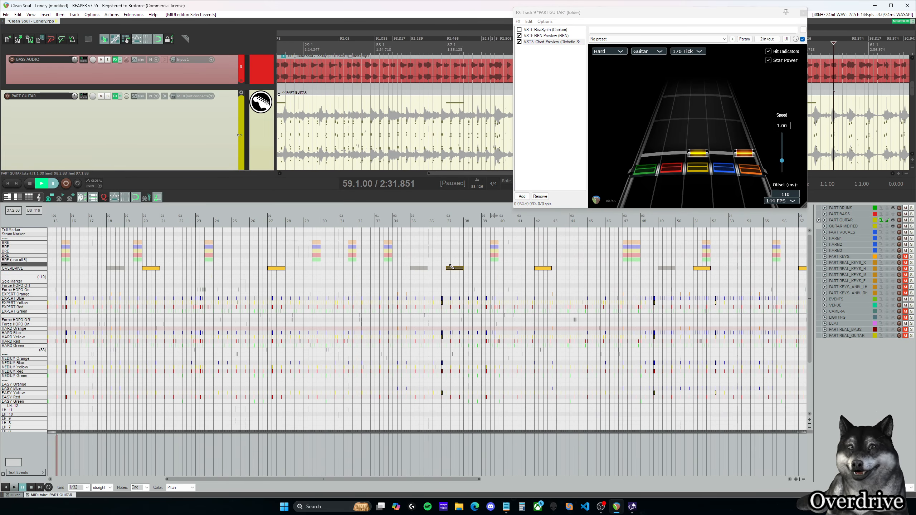
scroll(454, 272, "down", 4)
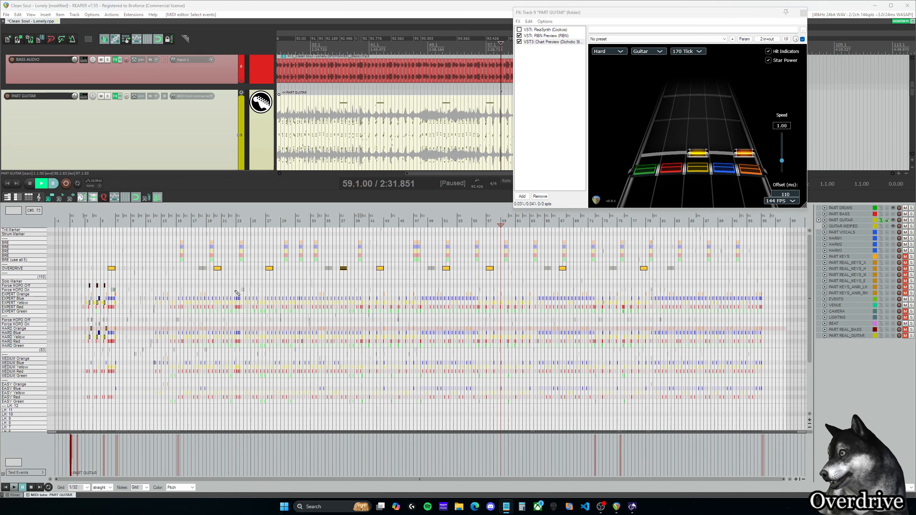
scroll(236, 293, "down", 3)
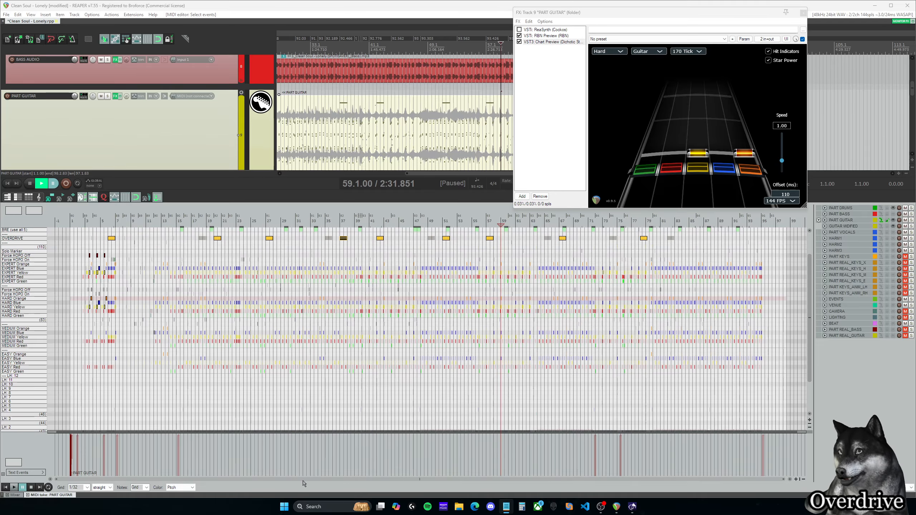
scroll(267, 468, "up", 8)
Step: Generate the animation markers for Guitar with the mellow expression and the default idle pause, using the C3 automation tools
left_click_drag(439, 481, 89, 481)
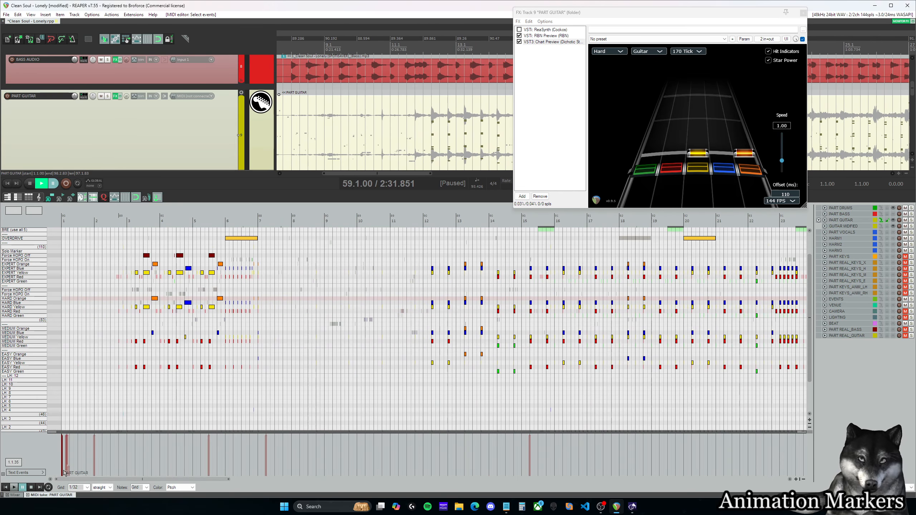
scroll(108, 303, "up", 2)
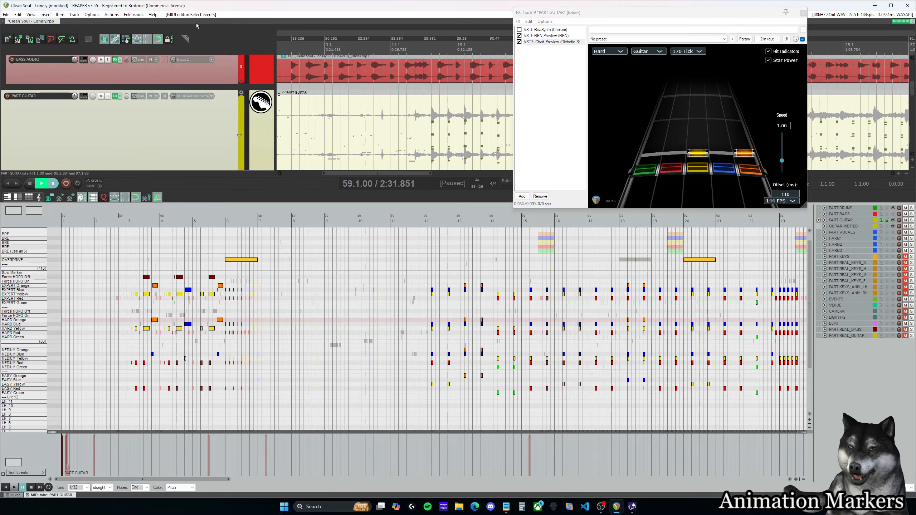
left_click_drag(0, 115, 339, 113)
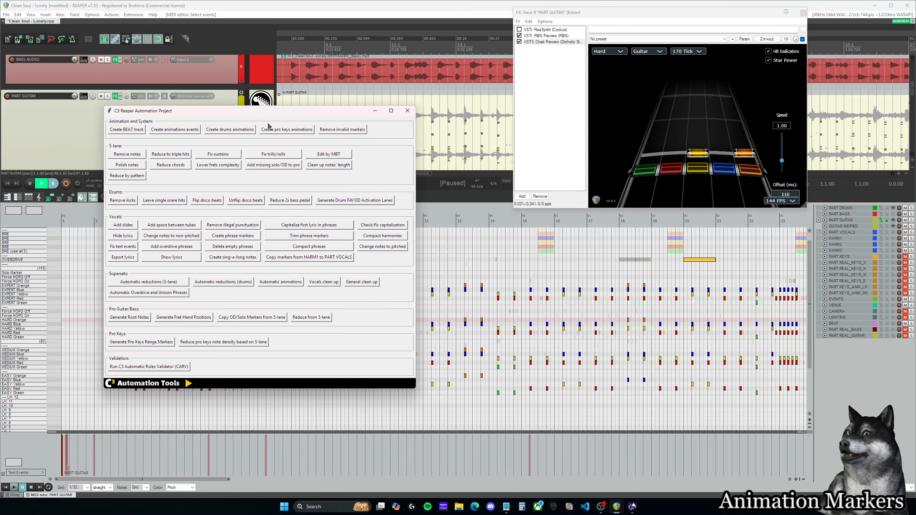
left_click(192, 131)
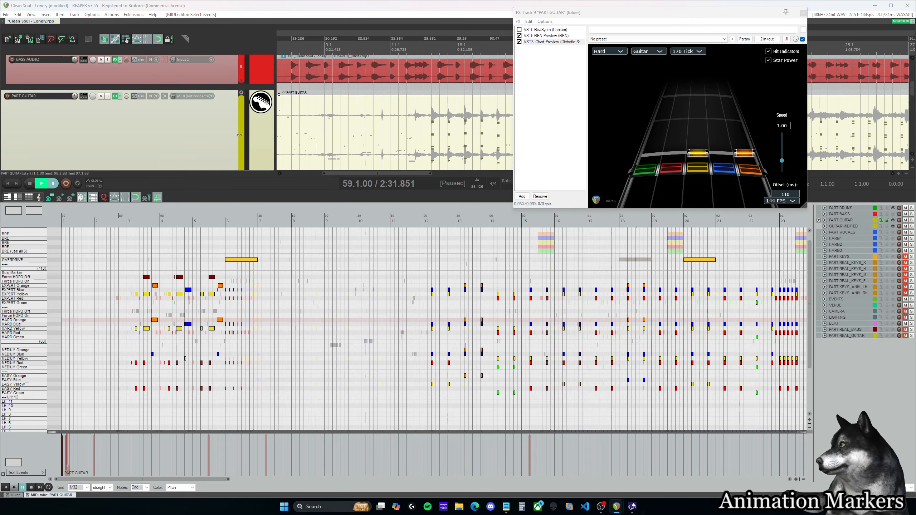
left_click(236, 160)
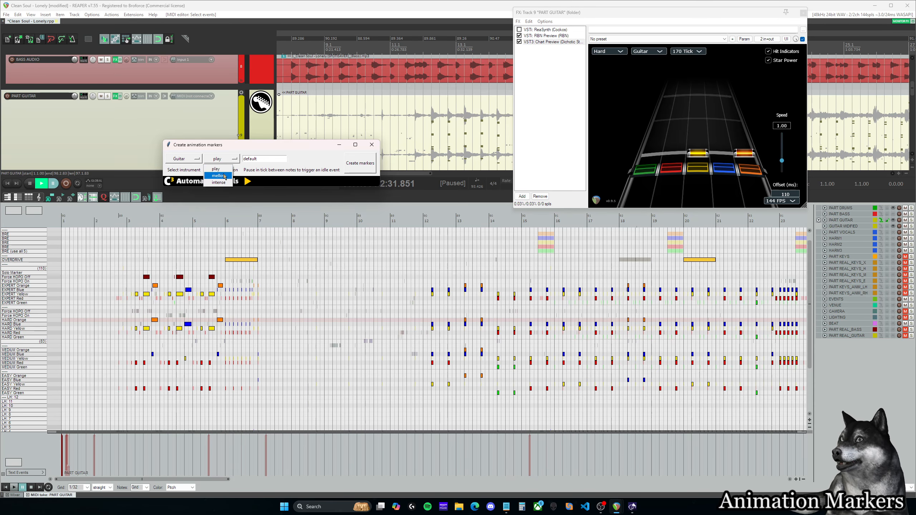
left_click(225, 176)
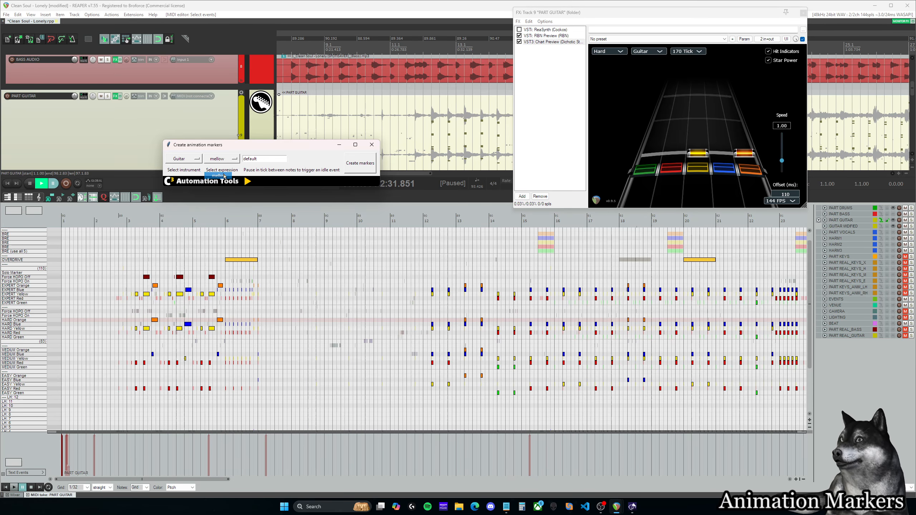
left_click(357, 165)
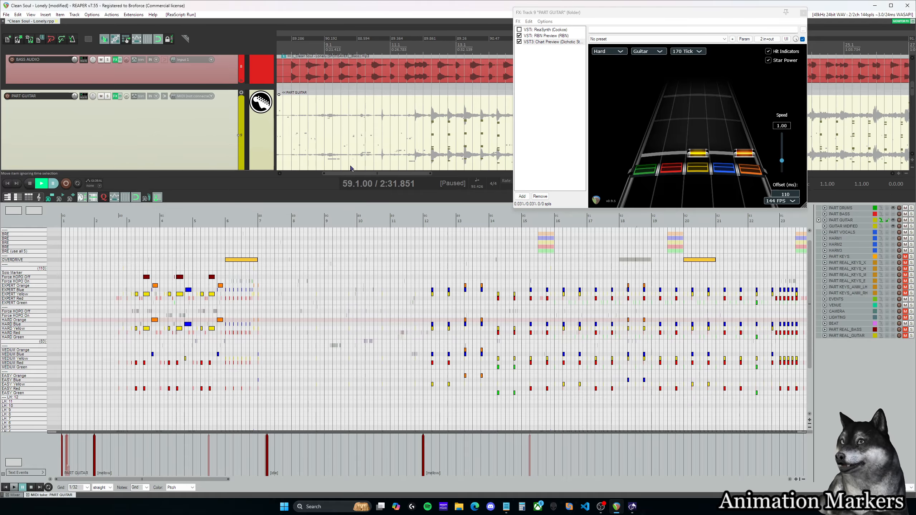
Step: Inspect the generated animation events from the first mellow marker to the chart's end, and place the cursor at 2.1.50
left_click(93, 459)
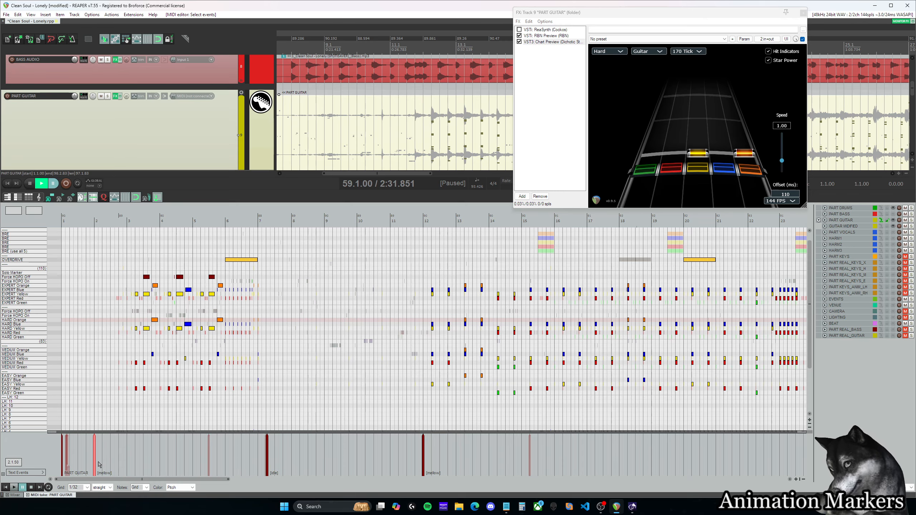
double_click(95, 462)
left_click(464, 310)
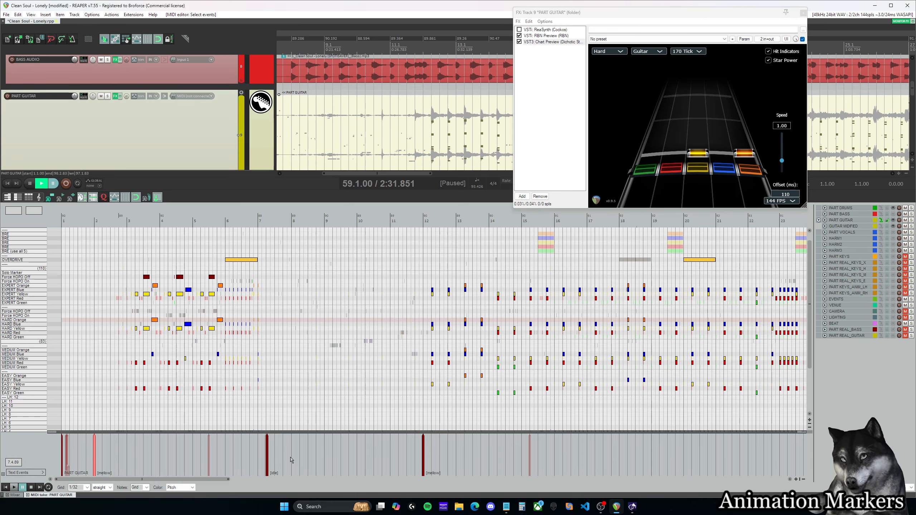
left_click_drag(213, 479, 773, 487)
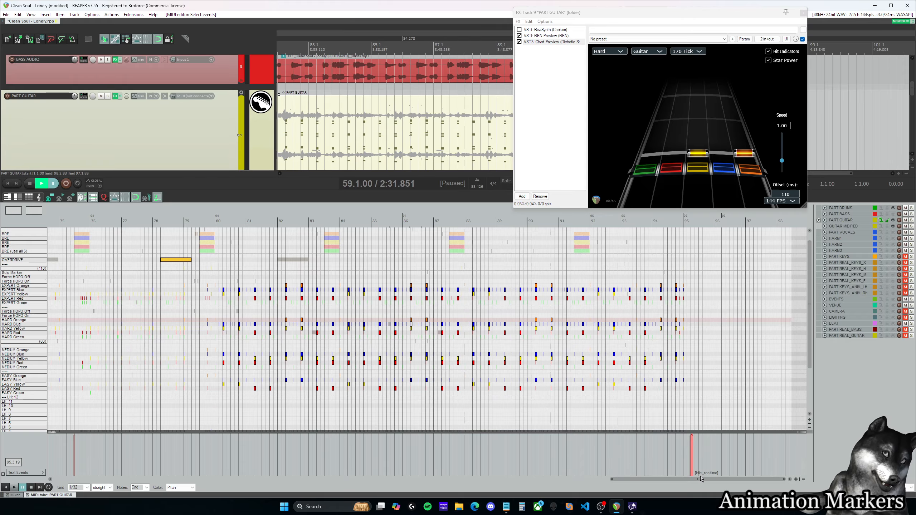
left_click_drag(713, 480, 108, 472)
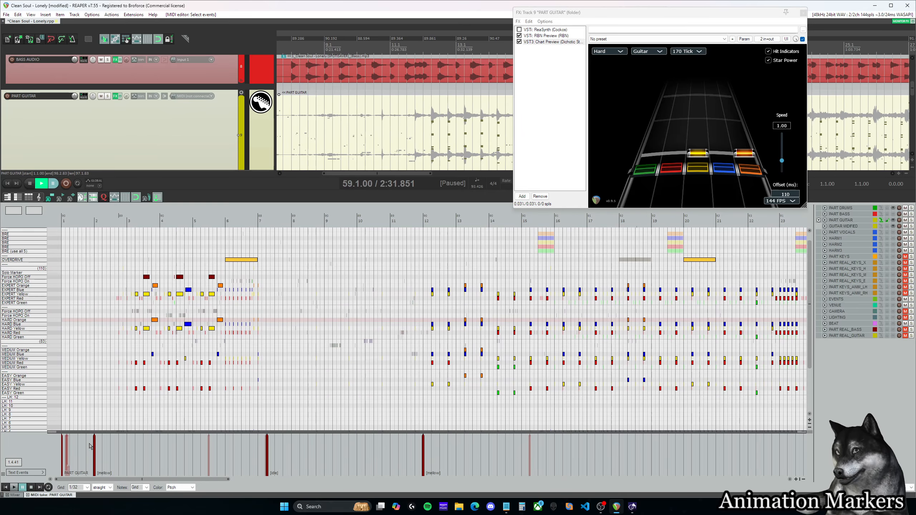
left_click(95, 448)
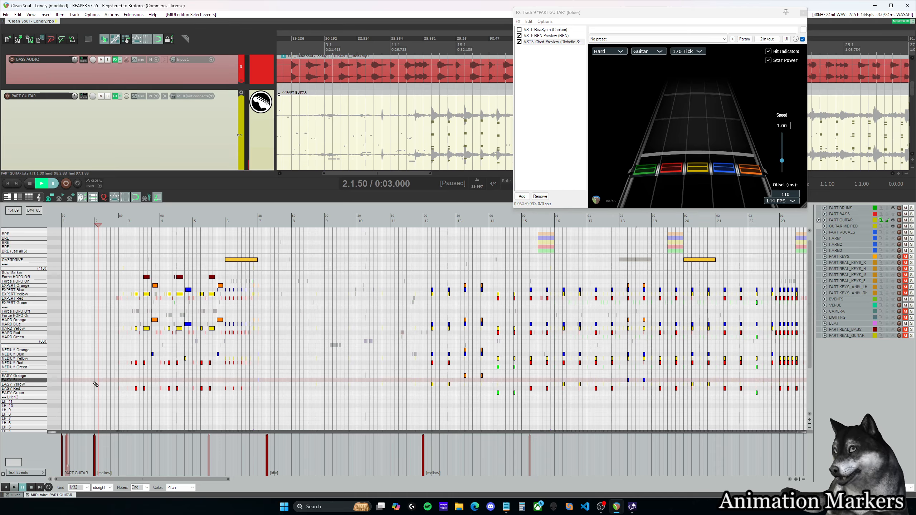
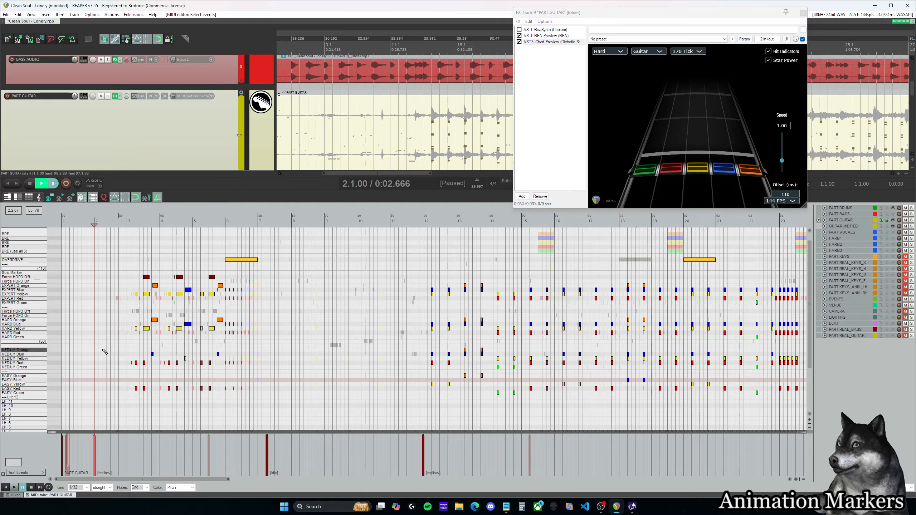
Step: Play the guitar intro from 2.4.00 and replay the lead-in to measure 6, pausing before the overdrive phrase
left_click(118, 277)
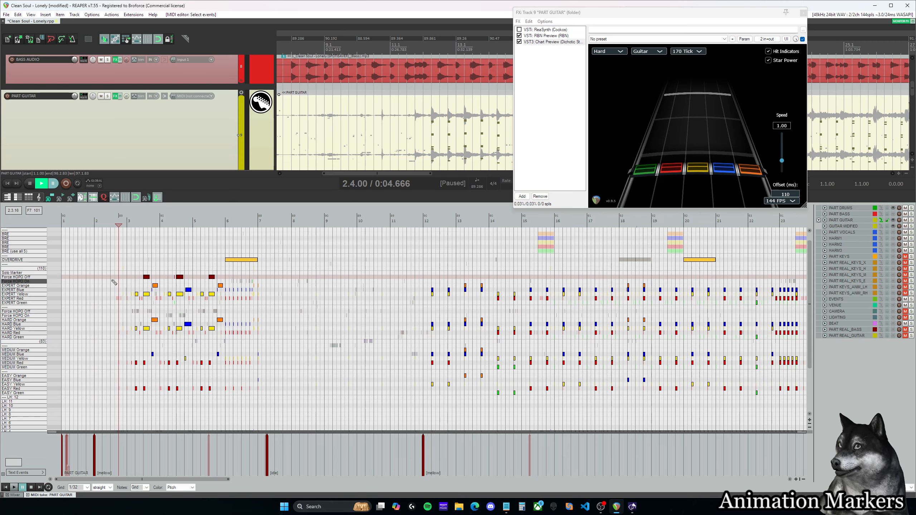
key("space")
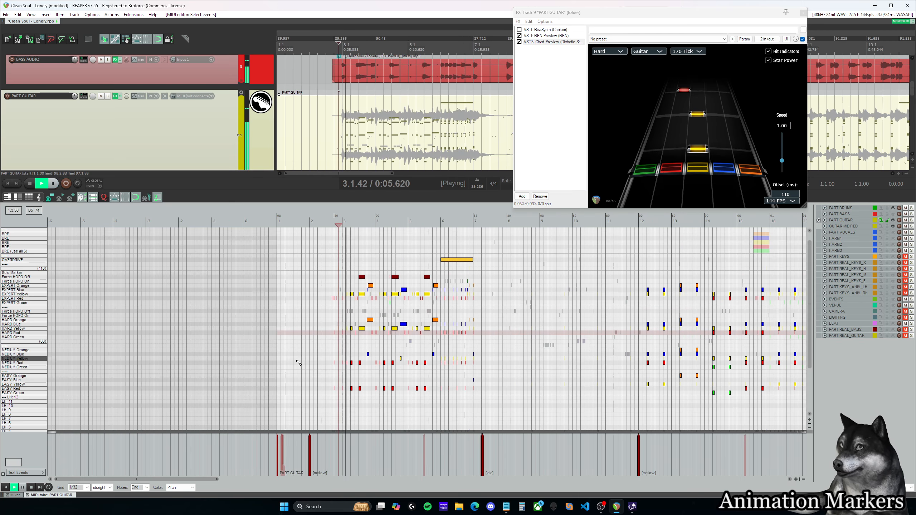
key("space")
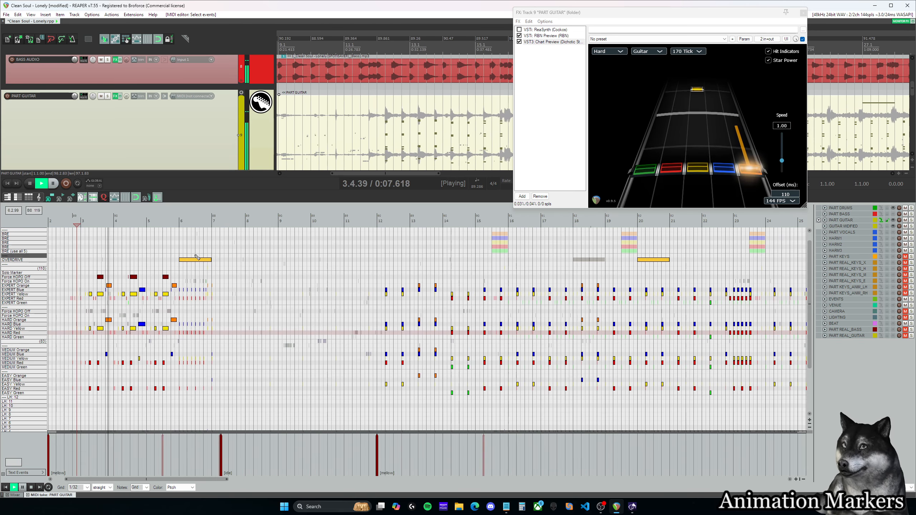
left_click(175, 246)
key("space")
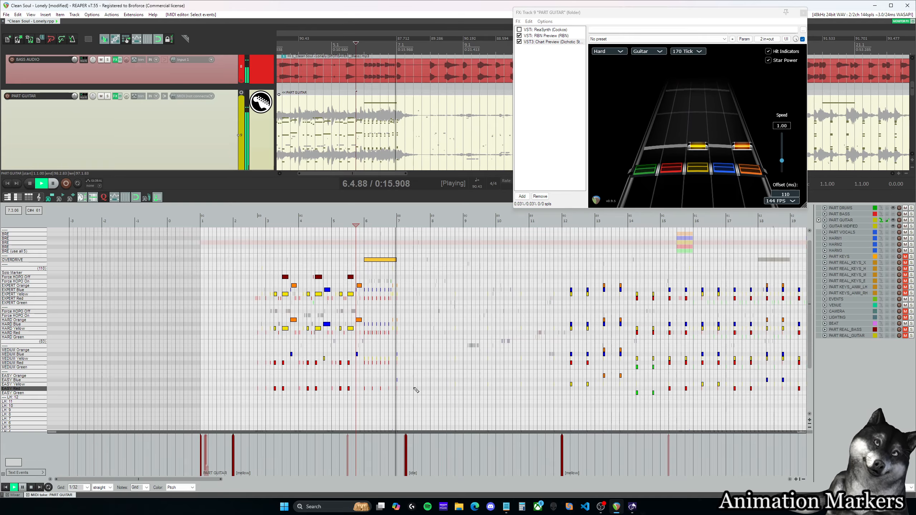
key("space")
left_click(349, 243)
key("space")
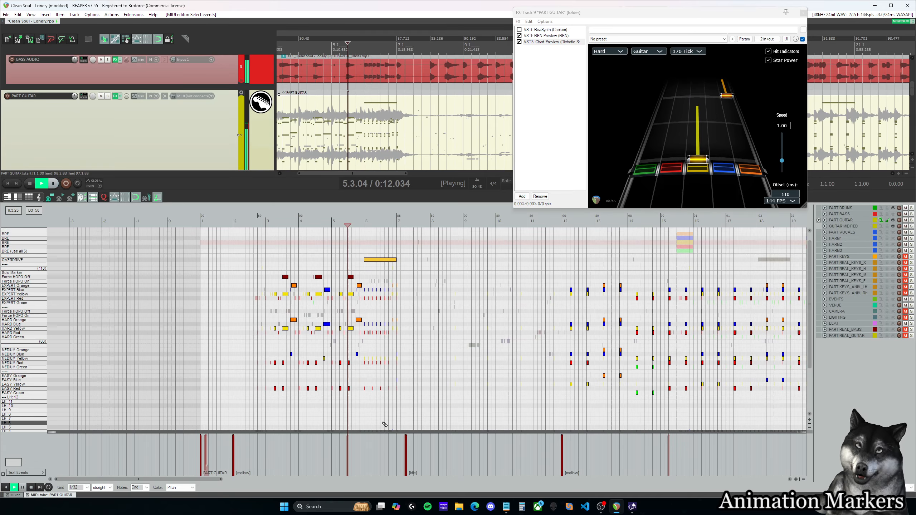
key("space")
Step: Add a [play] text event at 6.1.00 in the guitar part's text events
double_click(365, 456)
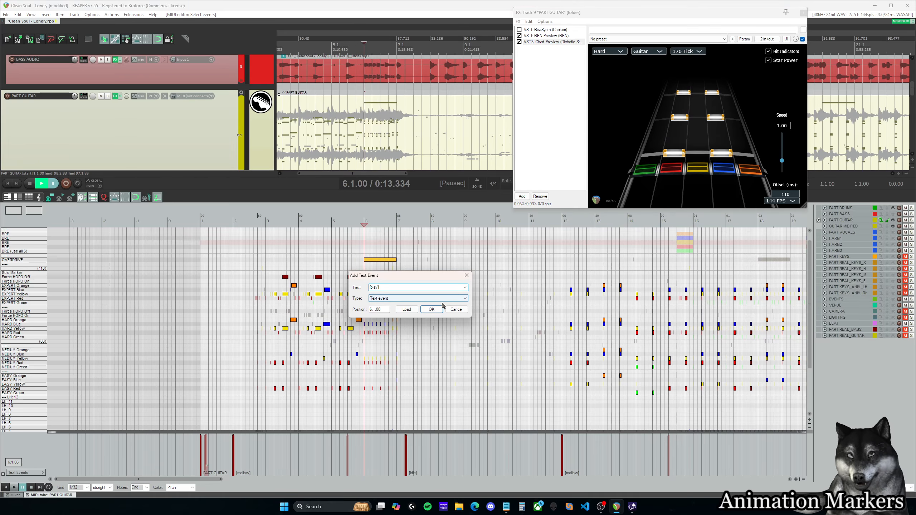
left_click_drag(388, 289, 351, 269)
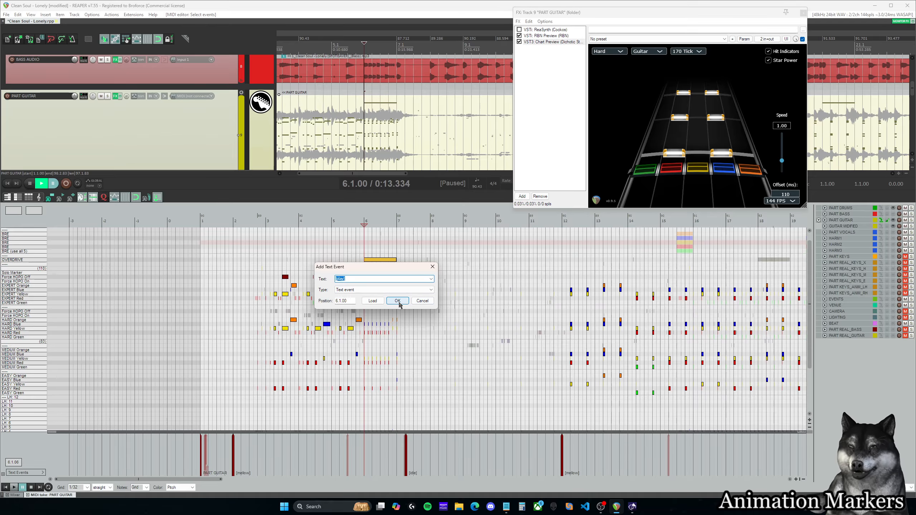
left_click(398, 301)
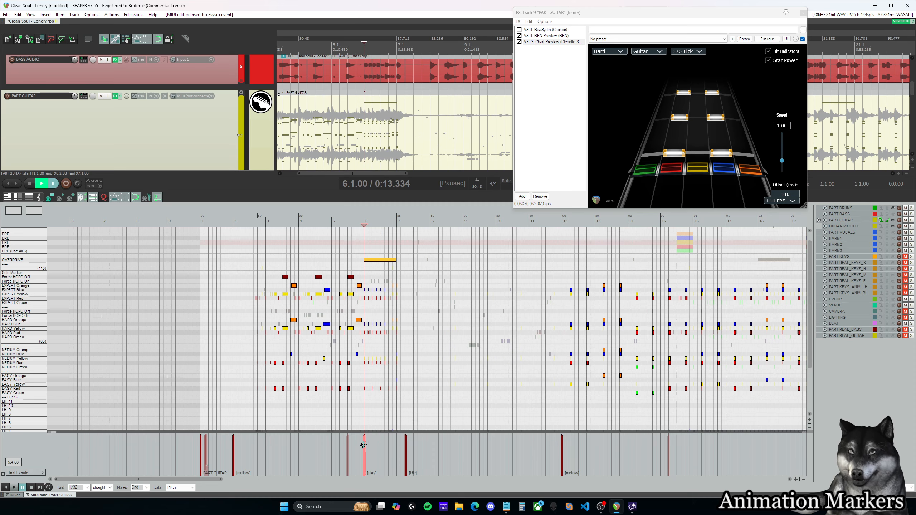
Step: Check the mellow, play and idle markers of the intro, and play the chart from 5.4.75 until just inside measure 7
left_click(233, 451)
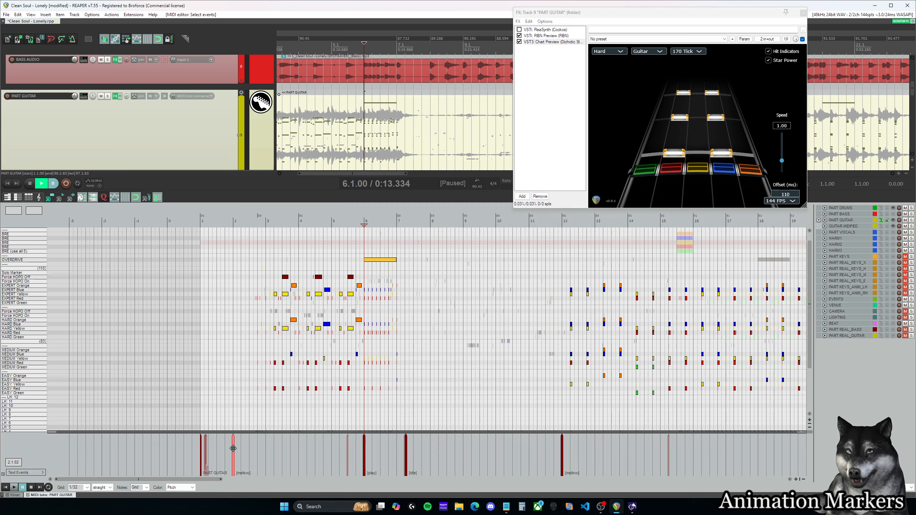
left_click(358, 452)
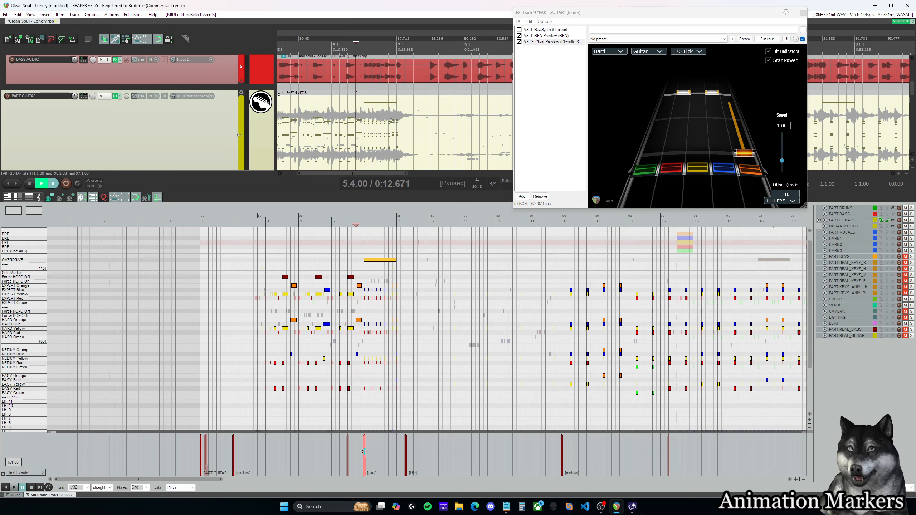
left_click(372, 451)
left_click(407, 451)
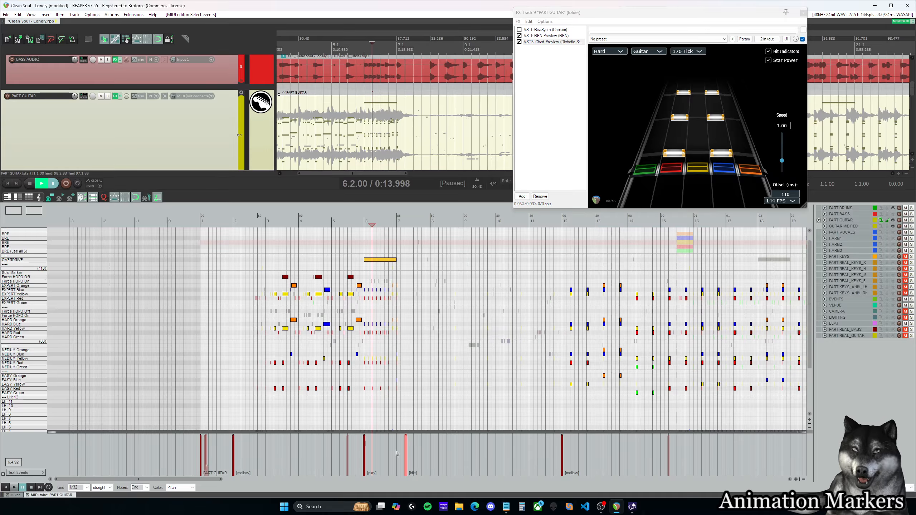
scroll(313, 459, "up", 3)
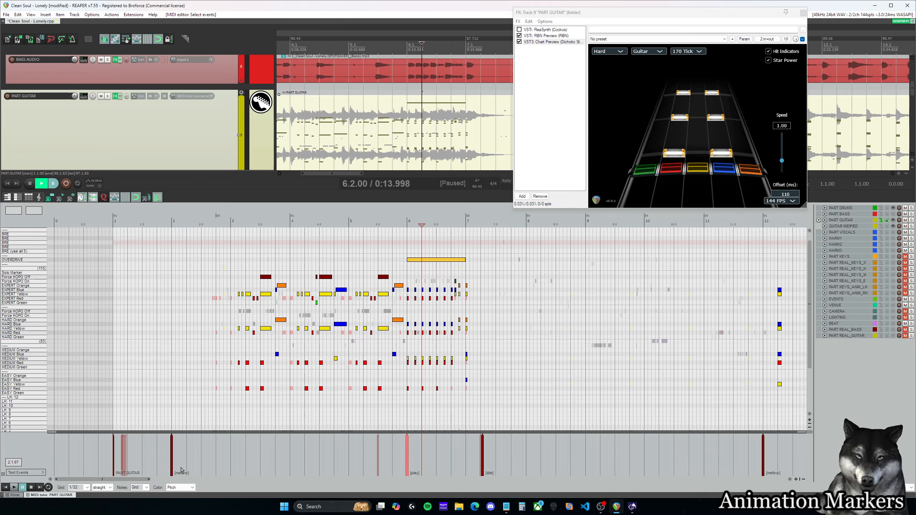
left_click_drag(134, 480, 158, 479)
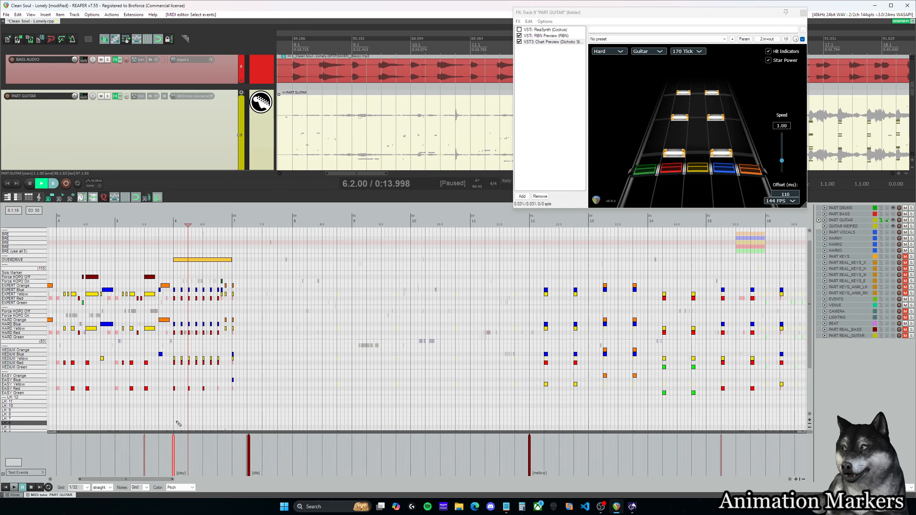
left_click(169, 448)
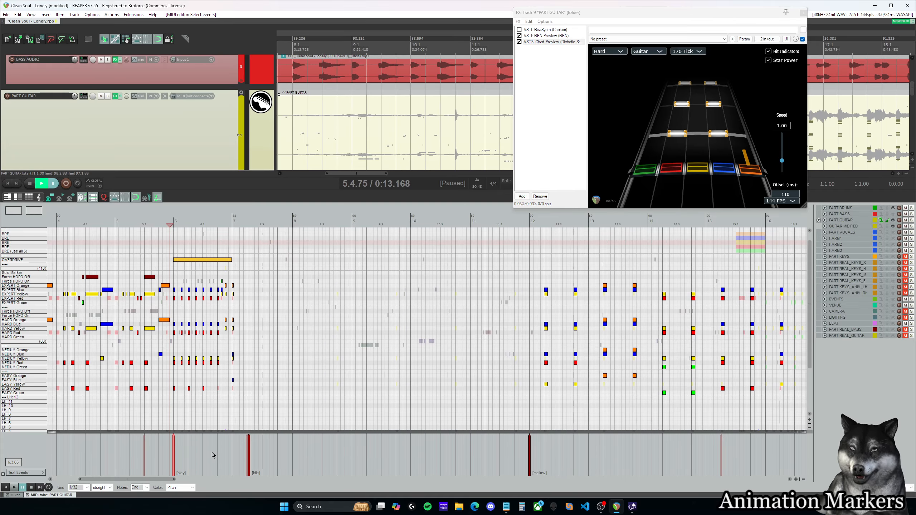
key("space")
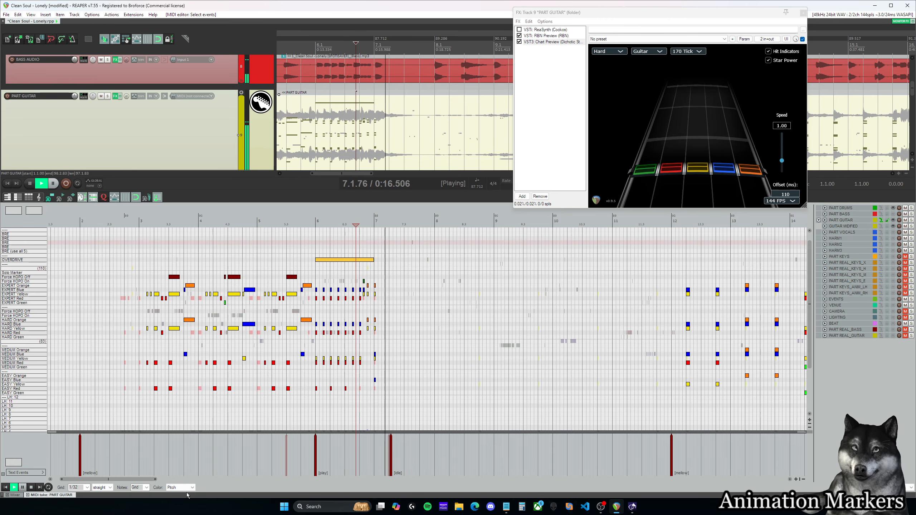
key("space")
left_click_drag(149, 480, 258, 458)
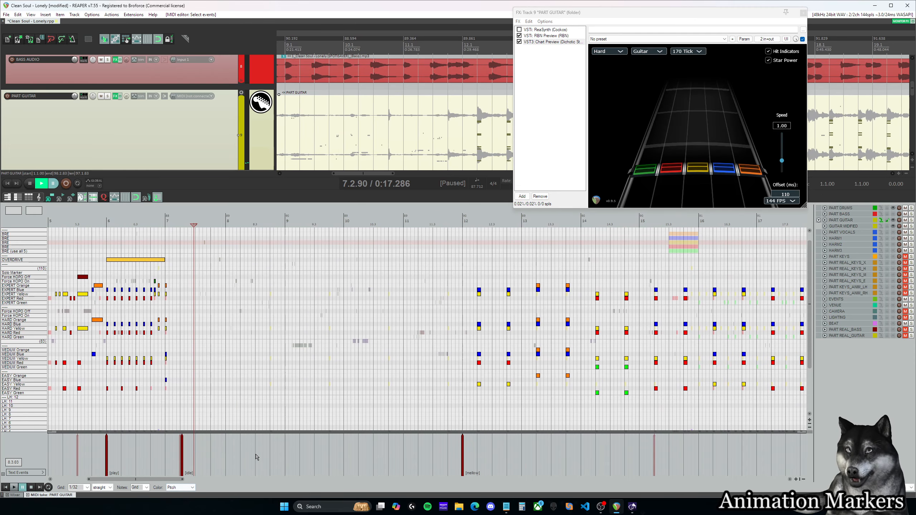
double_click(225, 454)
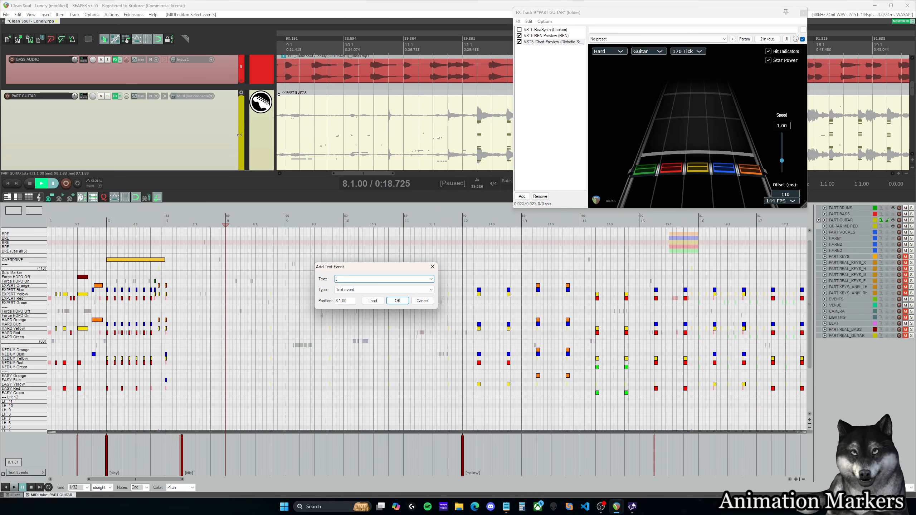
left_click(427, 302)
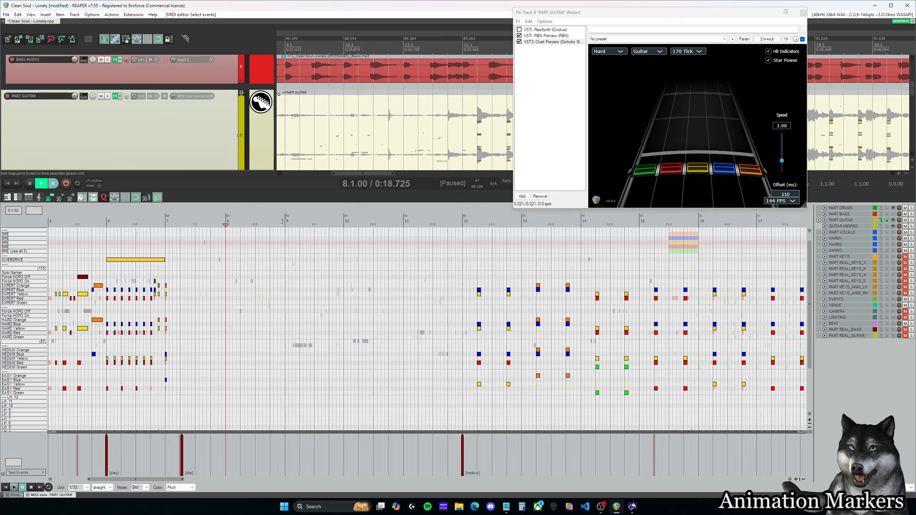
Step: Compare the idle marker after the intro with the idle_realtime marker at 95.2.00, and return the cursor to 7.1.00
left_click(181, 222)
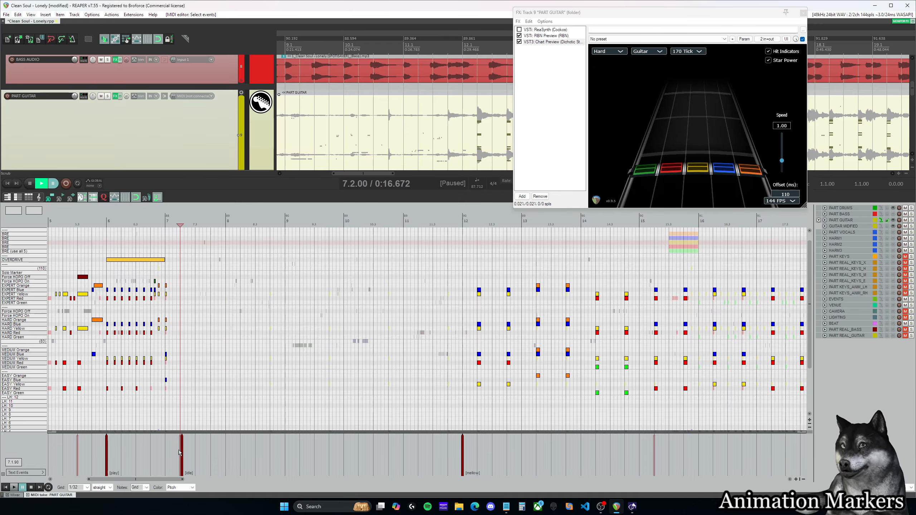
left_click_drag(172, 483, 747, 481)
left_click(612, 221)
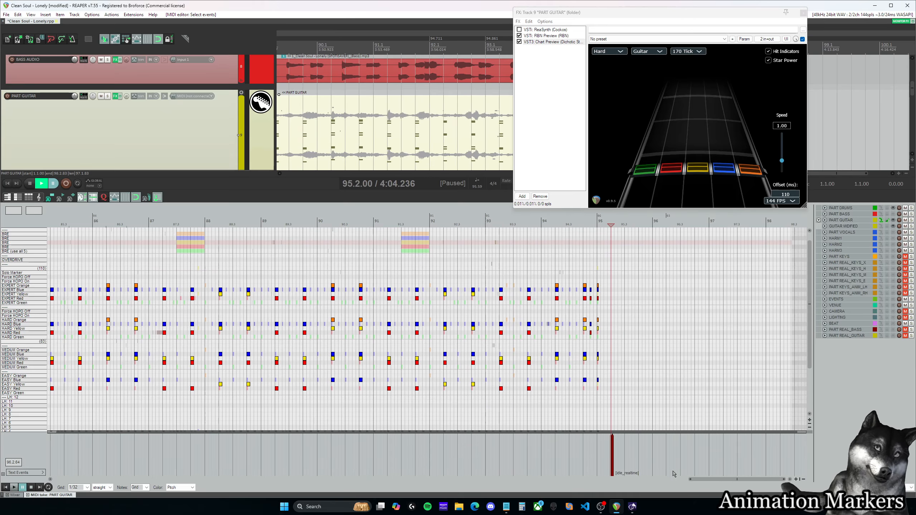
left_click_drag(701, 479, 129, 482)
left_click(229, 224)
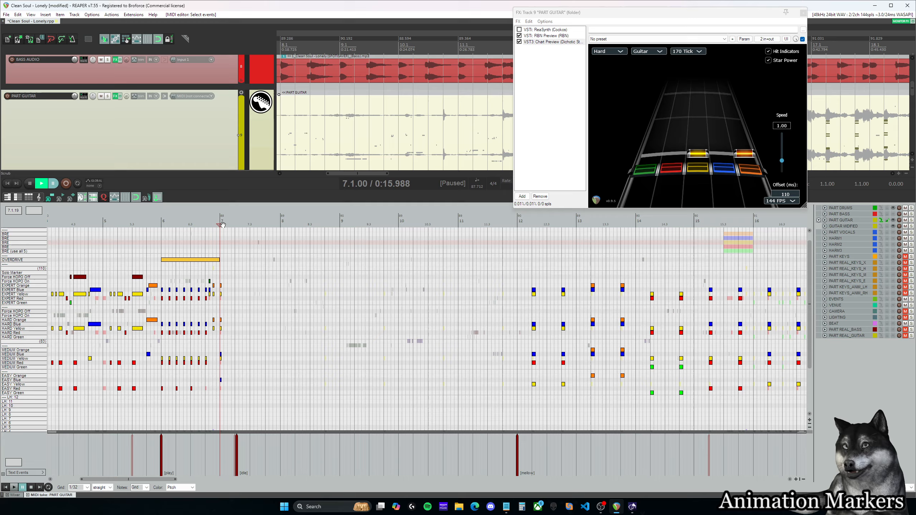
Step: Place the cursor at the idle marker at 7.2.00 and play the rest section up to the mellow marker at measure 12
left_click(237, 460)
left_click(242, 455)
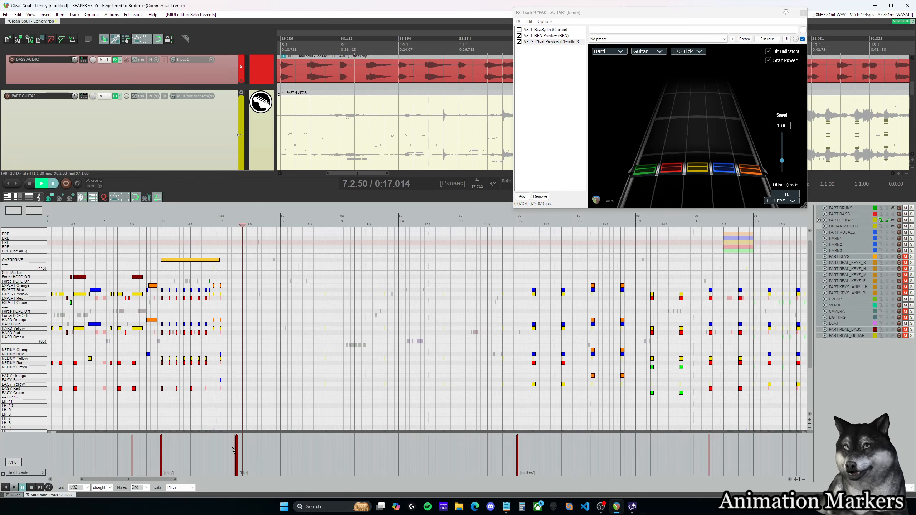
left_click(232, 448)
left_click(235, 450)
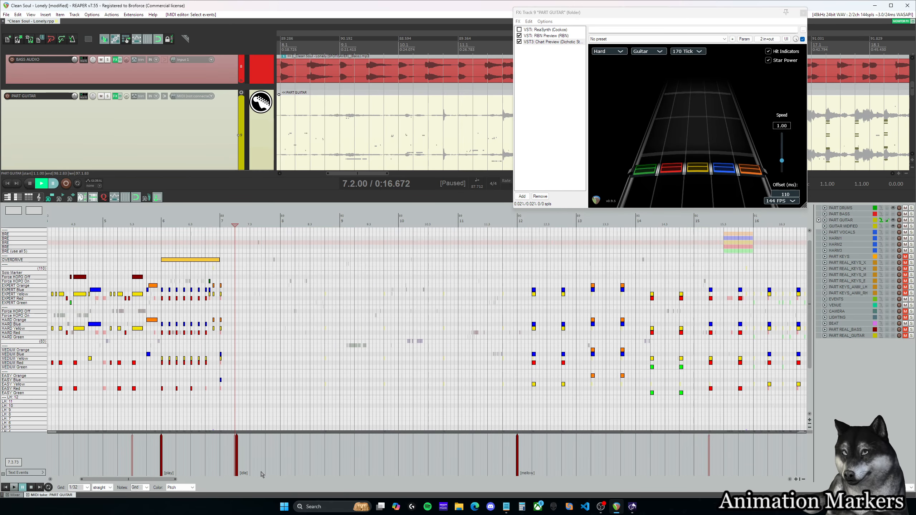
key("space")
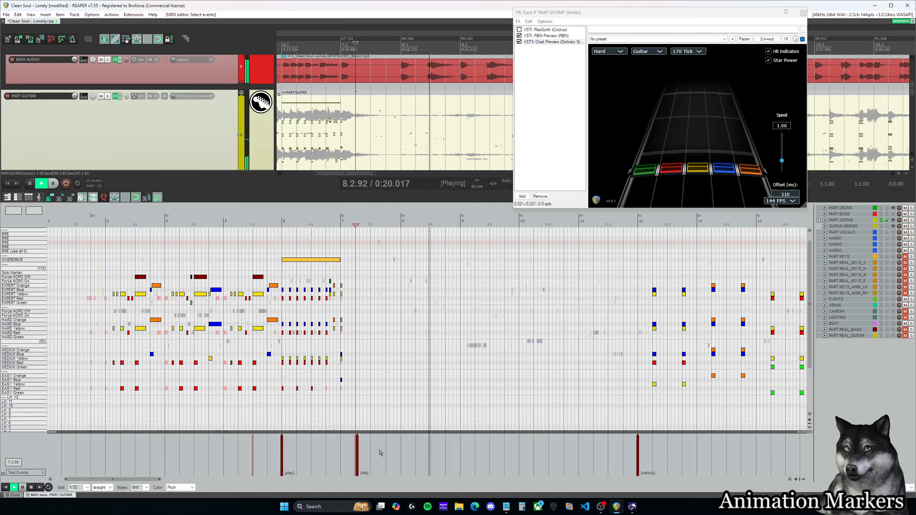
left_click_drag(138, 479, 184, 482)
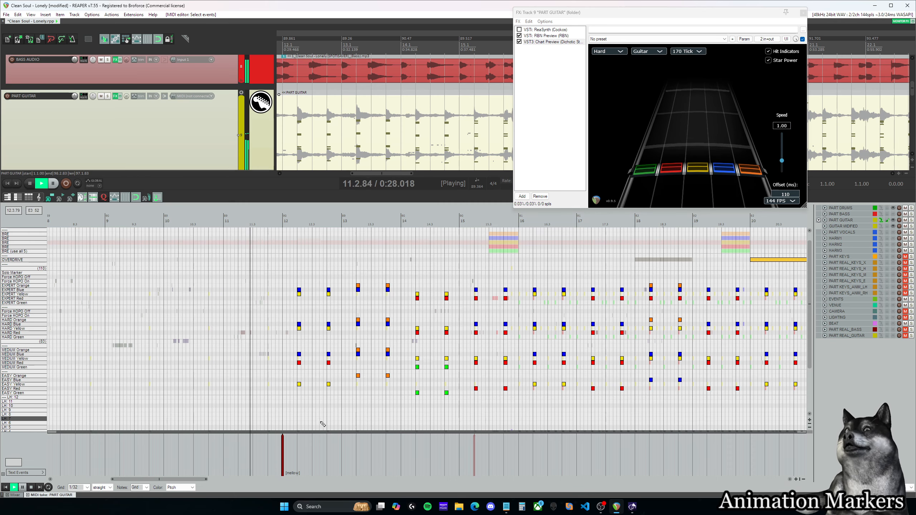
key("space")
left_click_drag(284, 465, 156, 480)
double_click(221, 447)
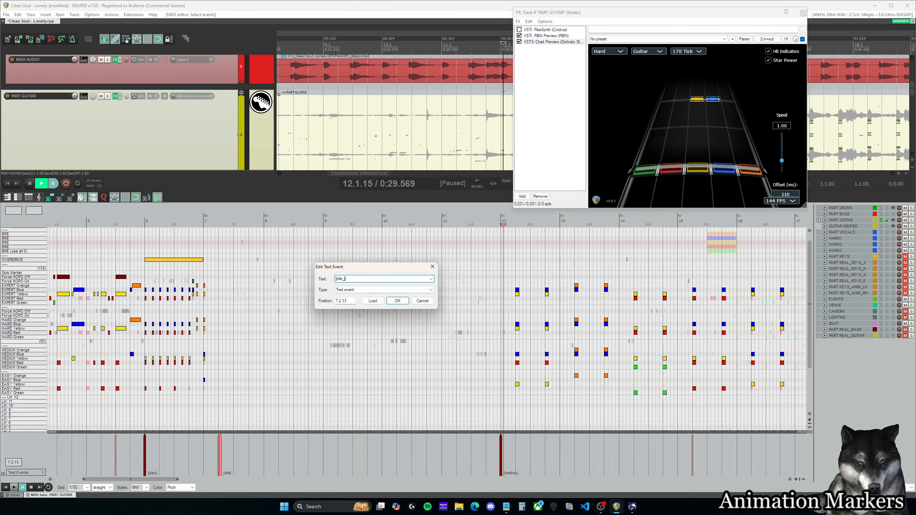
type("[idle_realtime]")
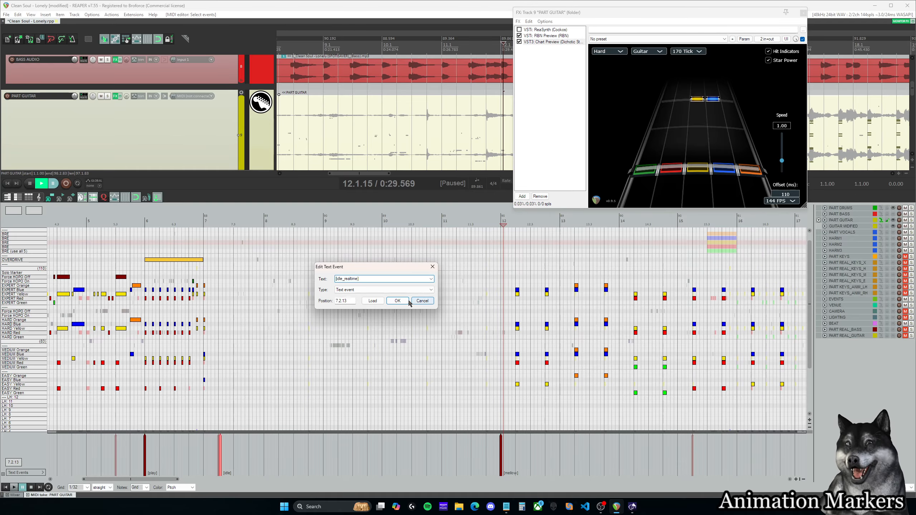
left_click(397, 301)
left_click(228, 463)
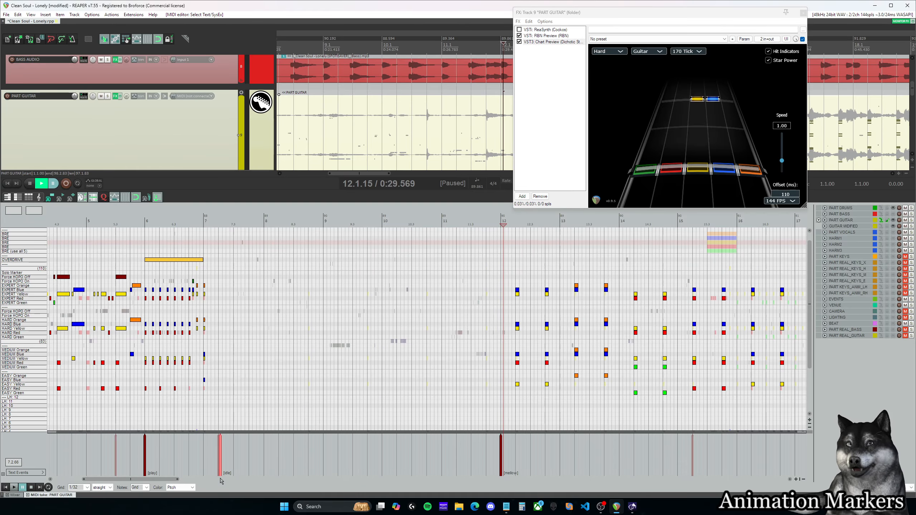
Step: Inspect the guitar section after the mellow marker at measure 12, checking positions 12.2.00, 22.2.00 and 19.3.00
left_click_drag(176, 479, 207, 480)
left_click(271, 452)
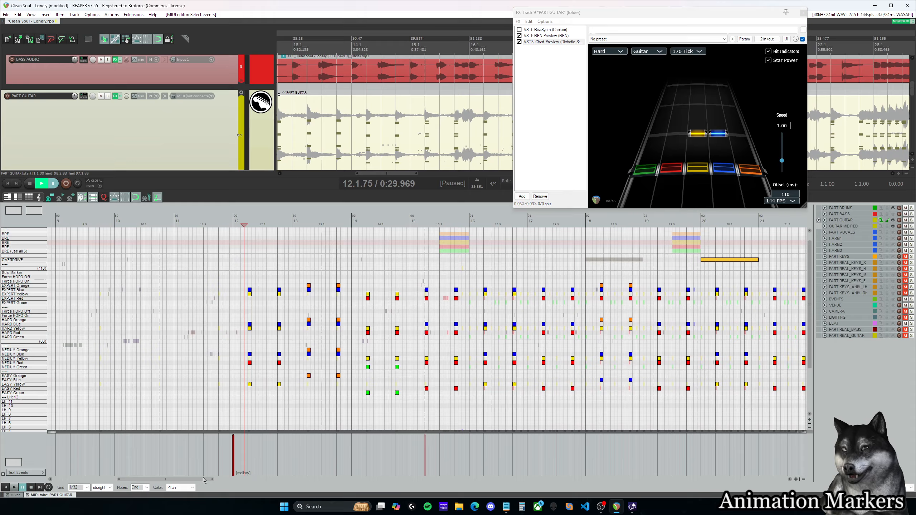
left_click(249, 455)
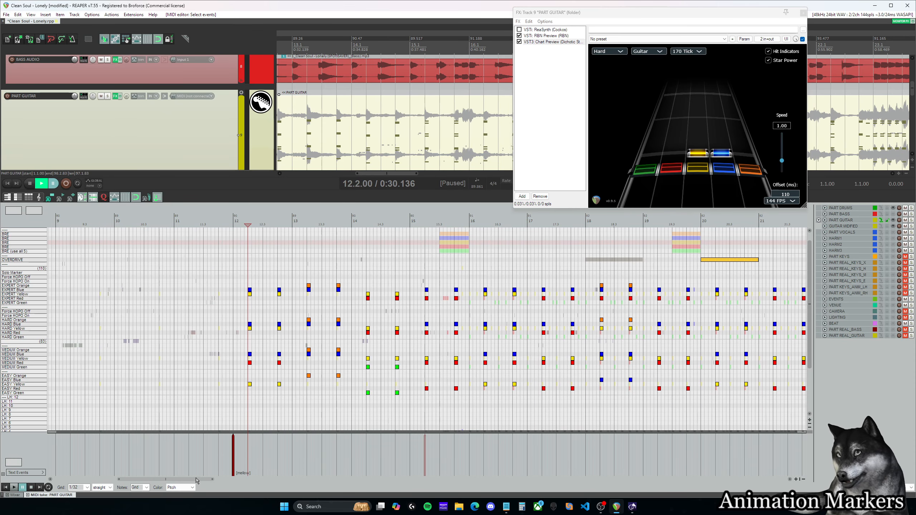
scroll(239, 454, "right", 1)
scroll(254, 449, "down", 2)
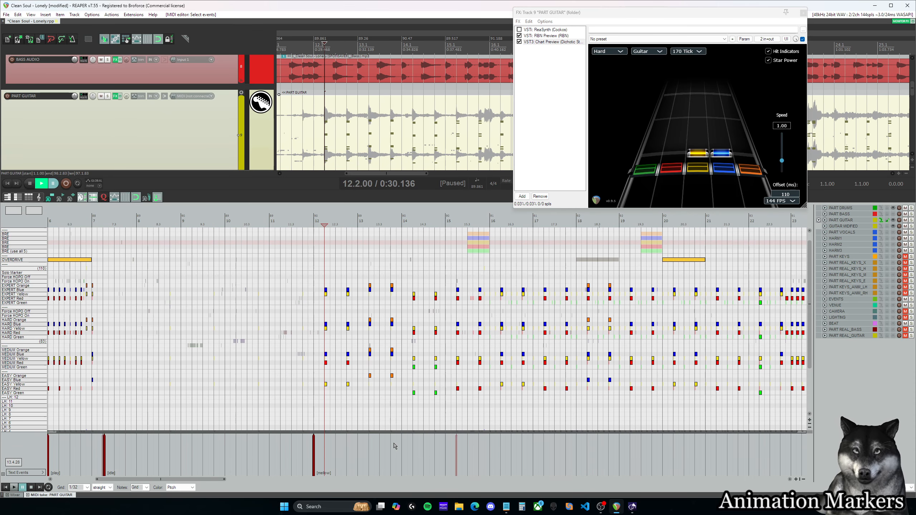
scroll(196, 478, "right", 2)
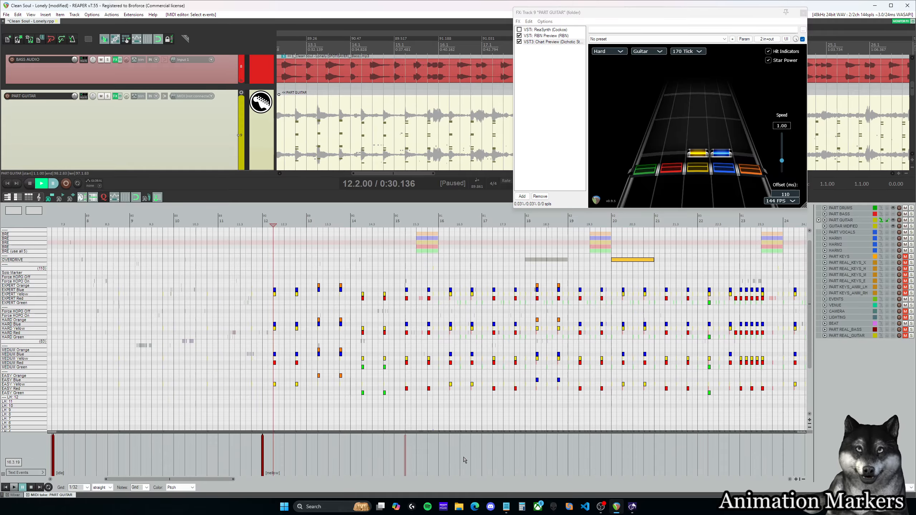
left_click(705, 448)
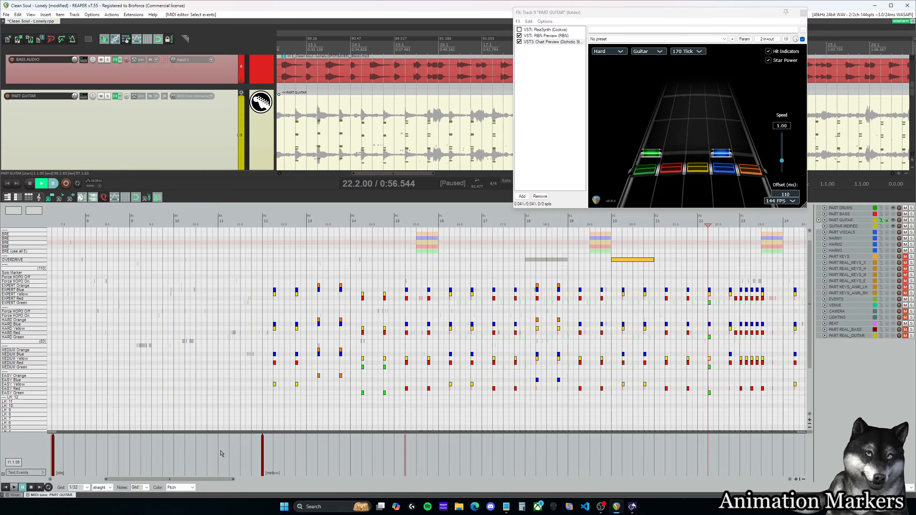
scroll(221, 483, "right", 3)
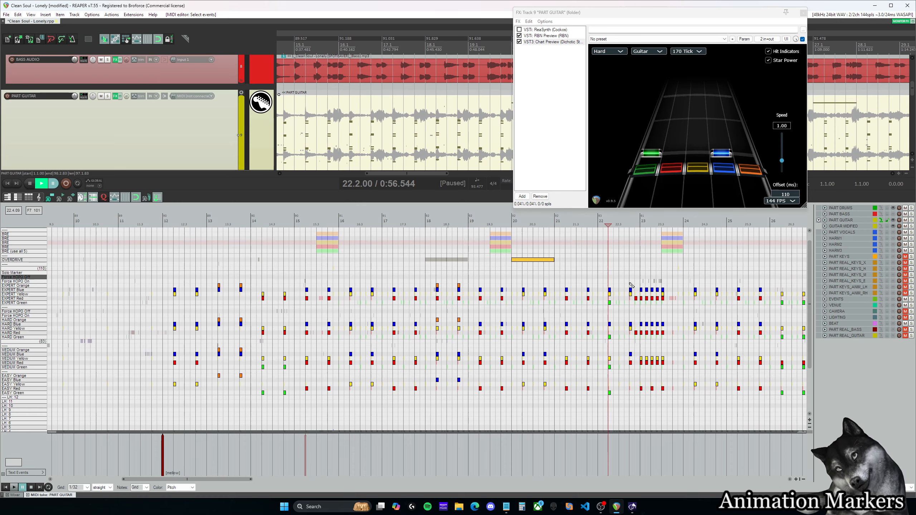
left_click(490, 449)
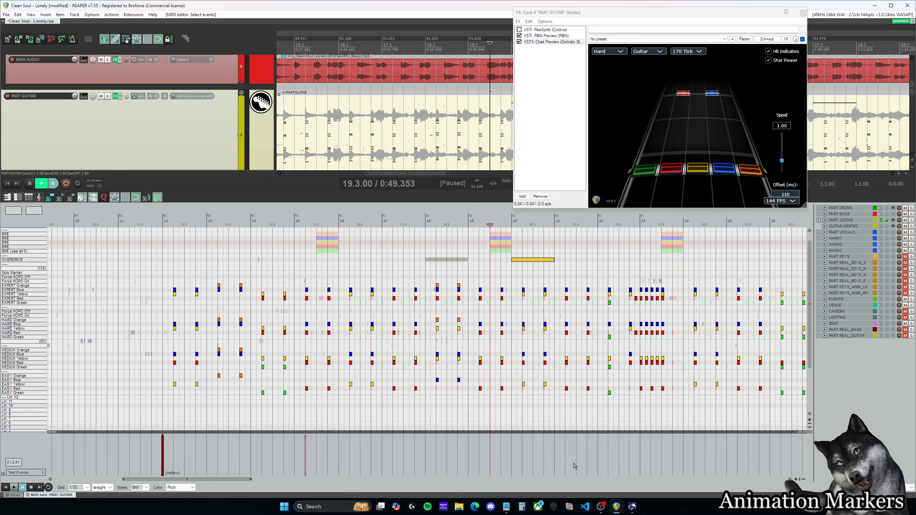
Step: Play the guitar section from 19.3.00 into measure 24 and add a [play] text event at 23.4.00
key("space")
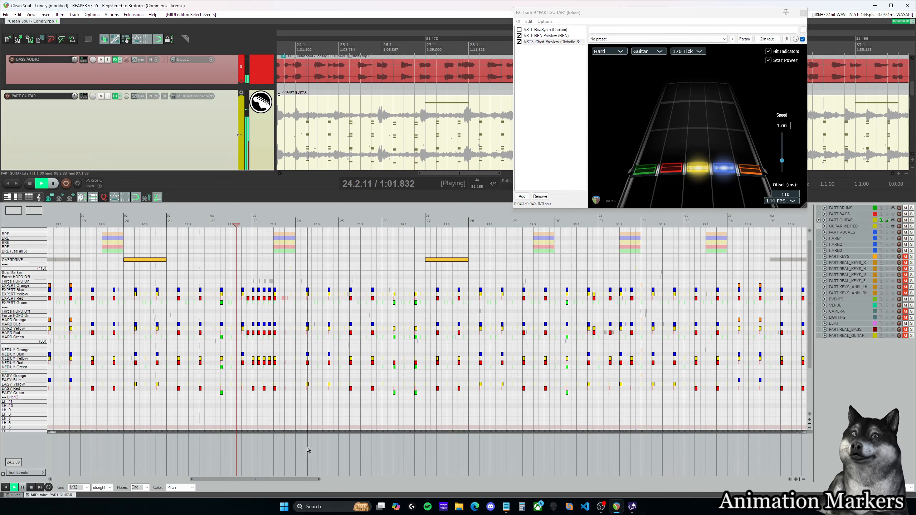
key("space")
left_click(286, 448)
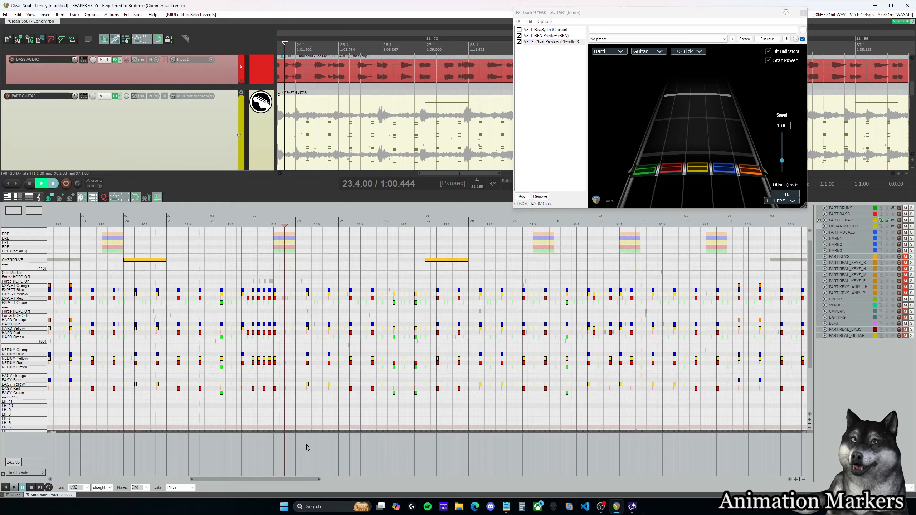
double_click(285, 451)
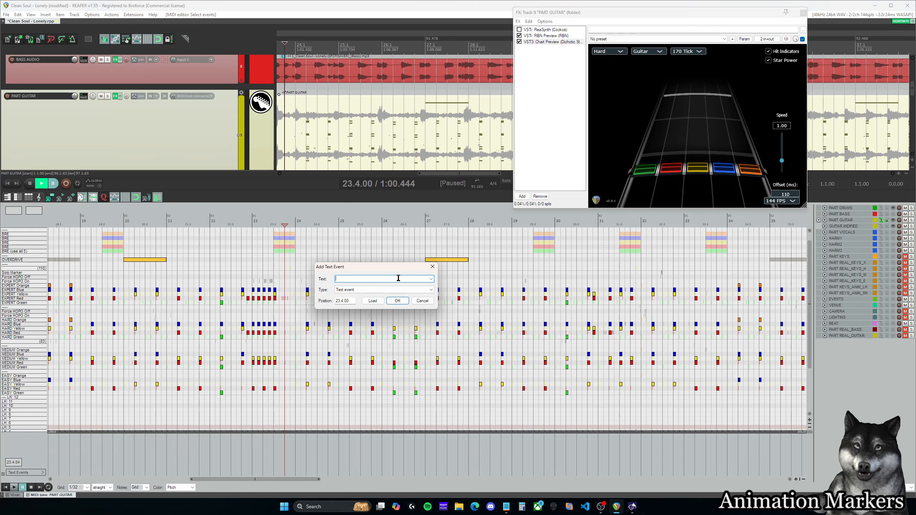
key("Return")
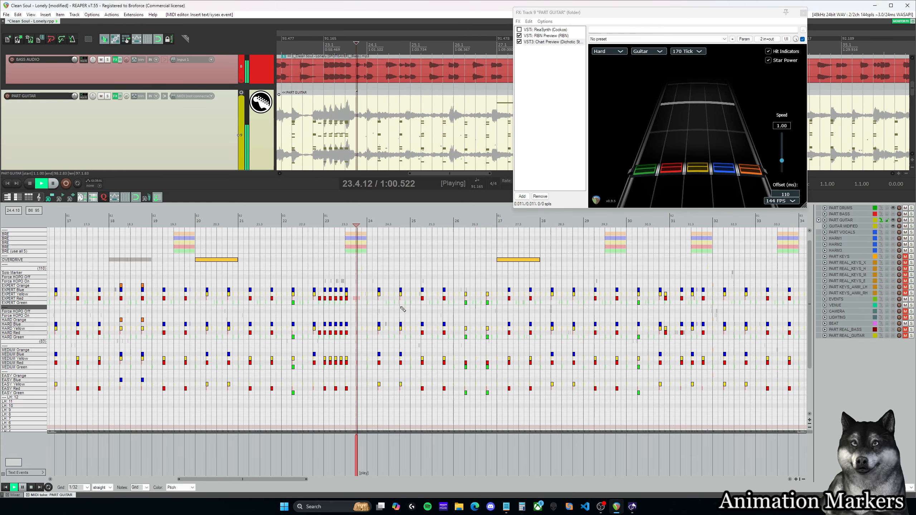
Step: Play the transition from measure 22 through the play marker at 23.4.00, and check the chart near 29.3.50
mouse_move(302, 482)
left_mouse_down()
mouse_move(380, 484)
mouse_move(308, 484)
left_mouse_up()
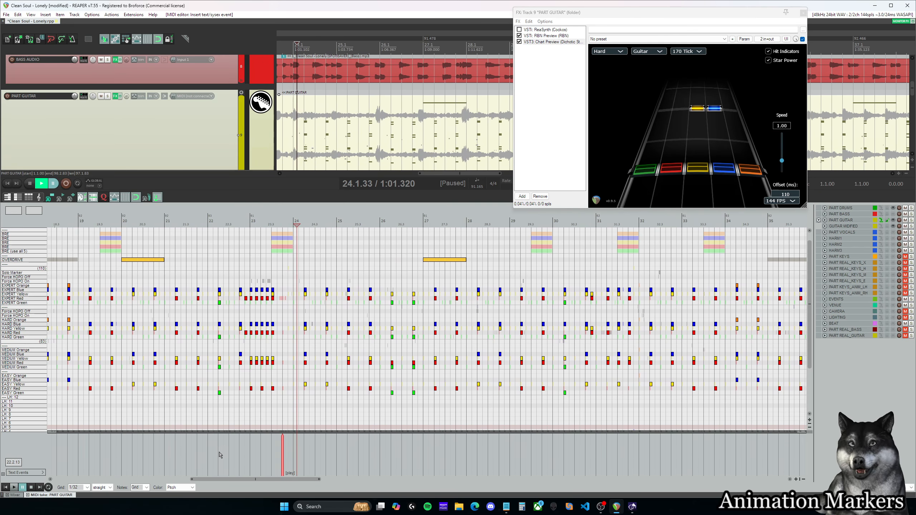
left_click(228, 445)
key("space")
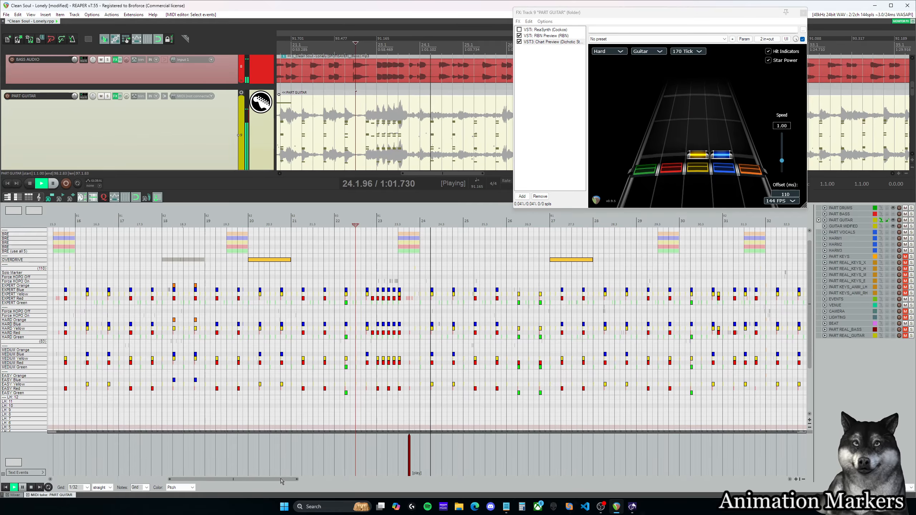
key("space")
left_click(291, 222)
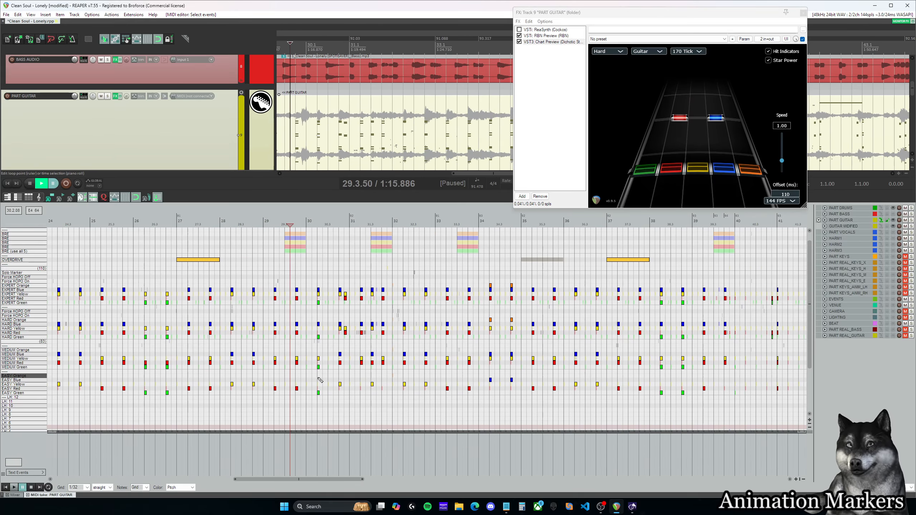
key("space")
key("space")
Step: Check several positions around the play marker in measure 23, ending with the cursor at 23.3.50
left_click_drag(352, 480, 315, 480)
left_click(419, 461)
left_click(282, 452)
left_click(263, 446)
left_click(302, 462)
left_click(226, 453)
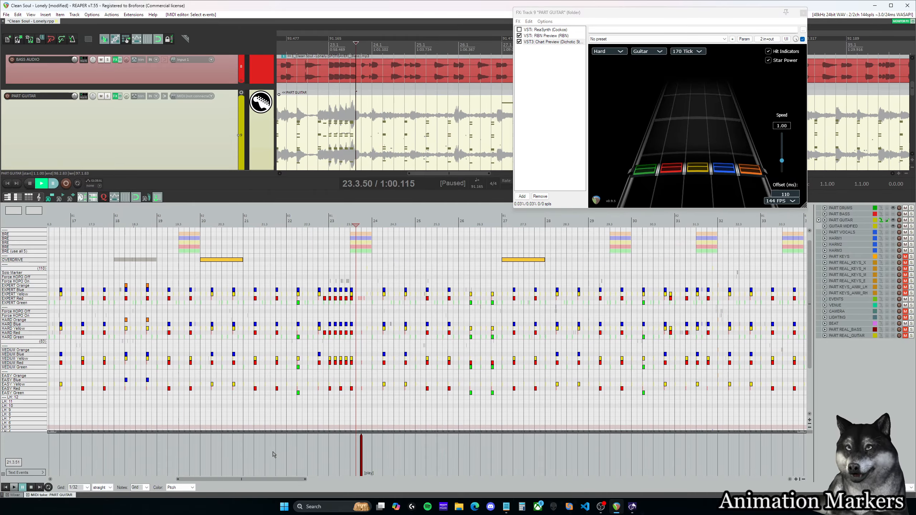
Step: Add a [mellow] text event to the guitar part at 56.1.00
left_click_drag(300, 480, 532, 487)
left_click(289, 449)
double_click(356, 453)
type("[mellow")
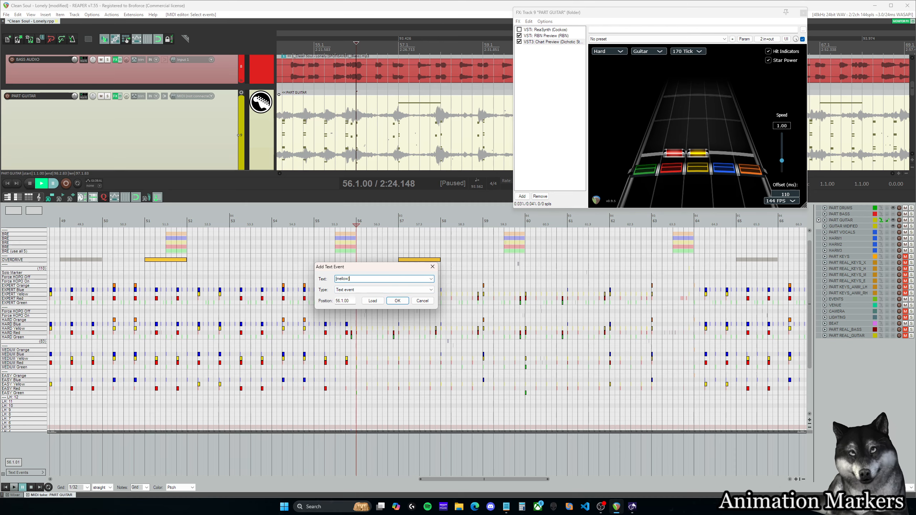
left_click(397, 301)
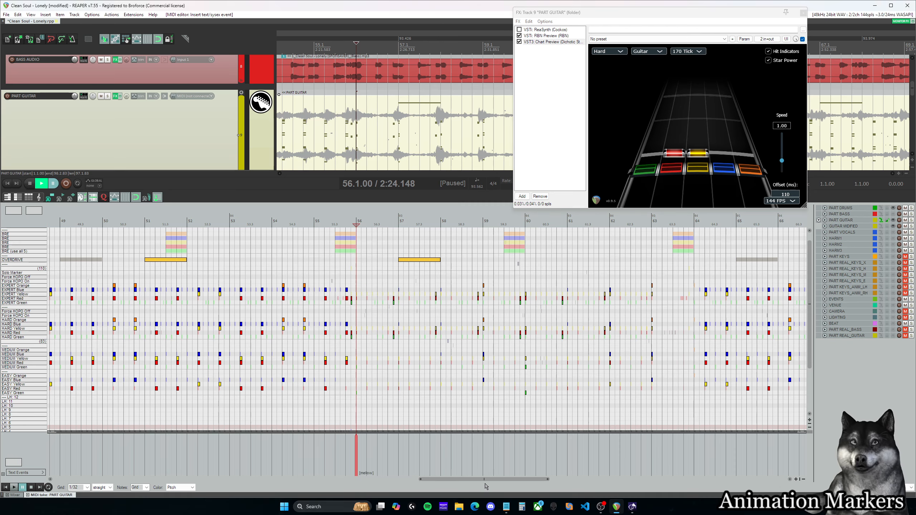
Step: Play the guitar chart at measure 42 and again from about measure 49
left_click_drag(486, 479, 378, 480)
left_click(383, 470)
key("space")
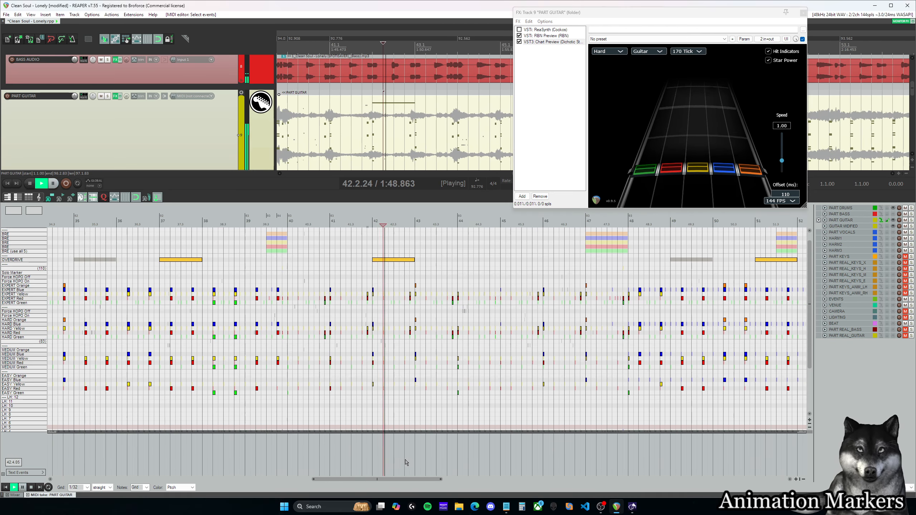
key("space")
left_click(238, 448)
key("space")
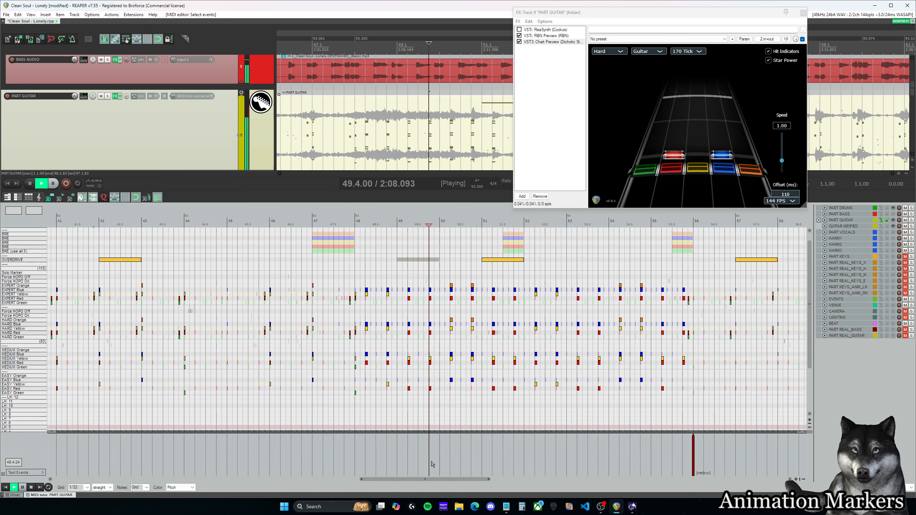
Step: Play the transition into the mellow marker at measure 56 and the passage at the start of measure 64
left_click_drag(438, 480, 483, 480)
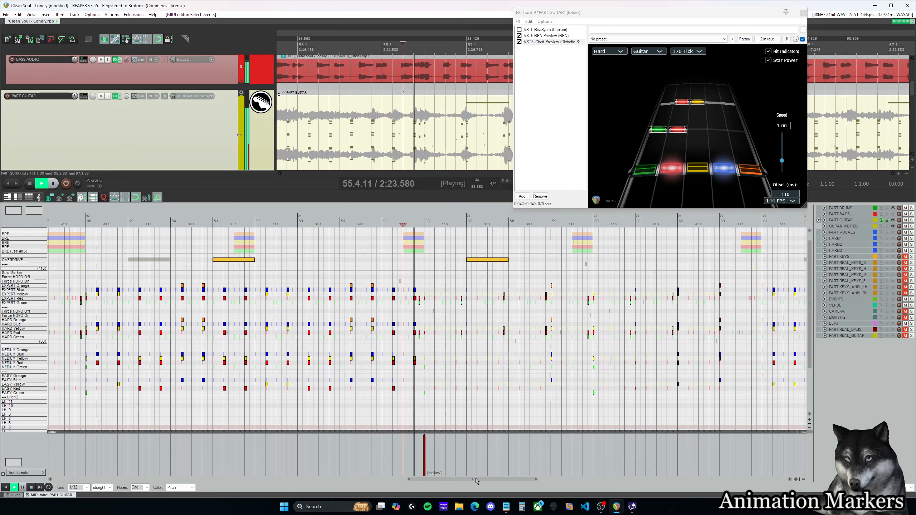
left_click_drag(483, 480, 501, 485)
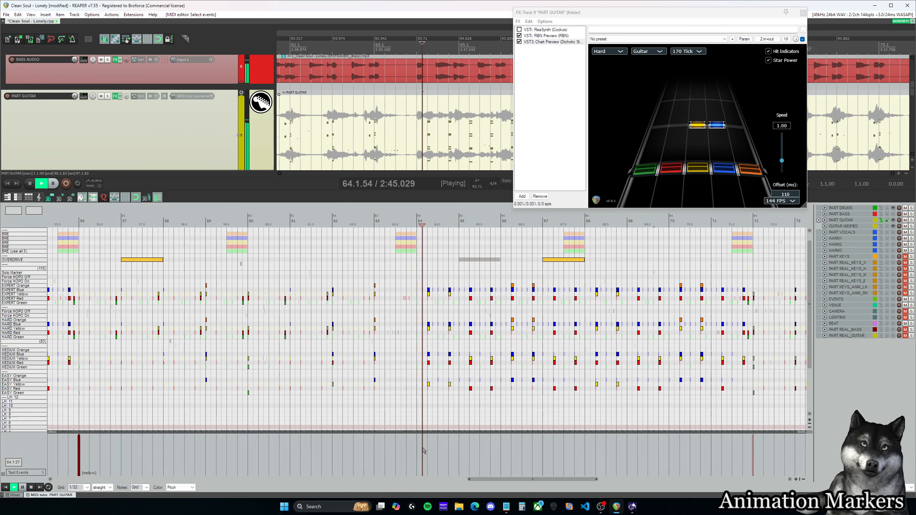
left_click_drag(501, 485, 553, 485)
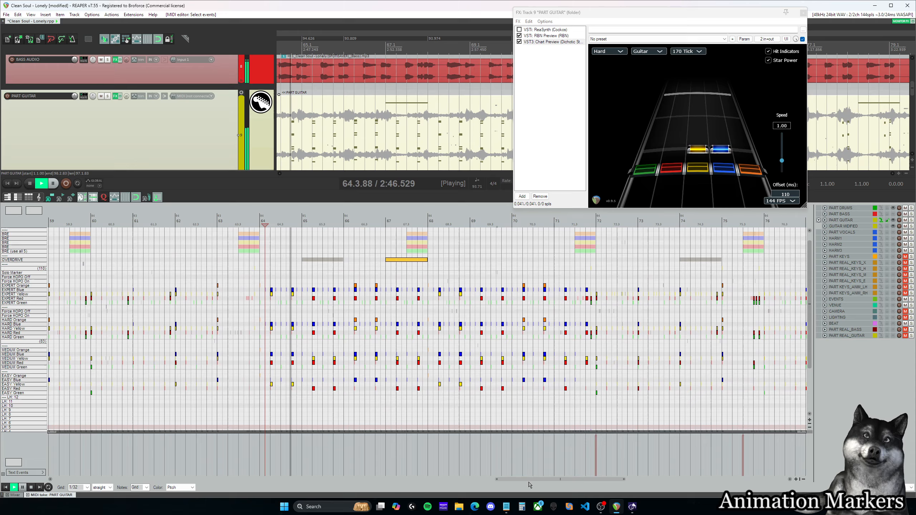
Step: Play the passage around measure 63 and add an [idle_realtime] text event at 63.1.00
left_click(186, 451)
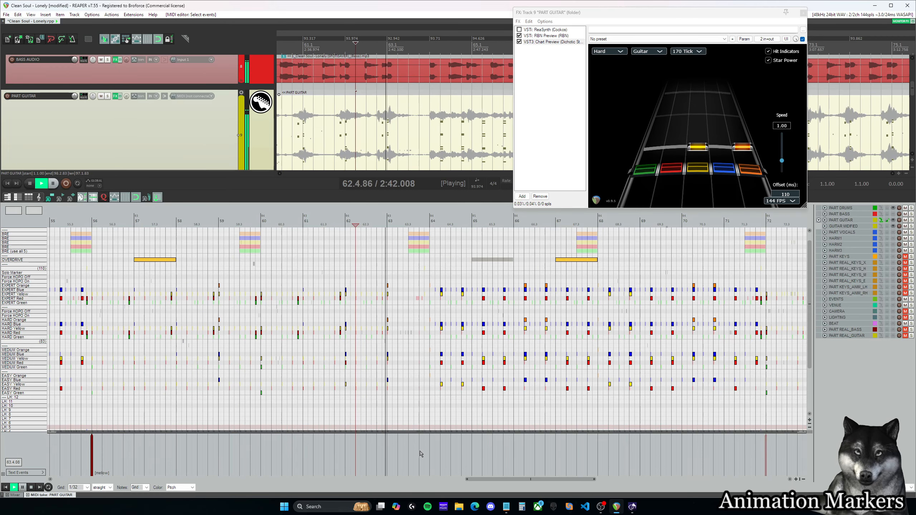
key("ctrl+space")
double_click(388, 449)
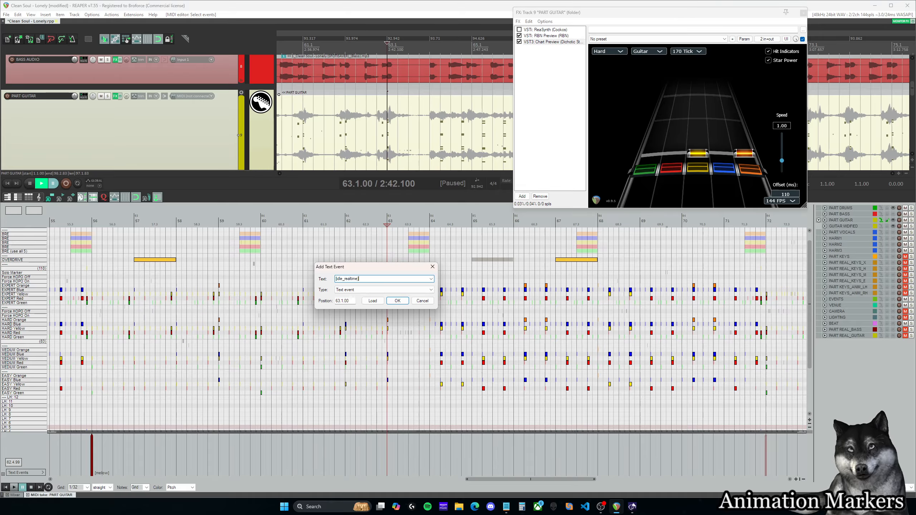
type("[idle_realtime]")
left_click(397, 300)
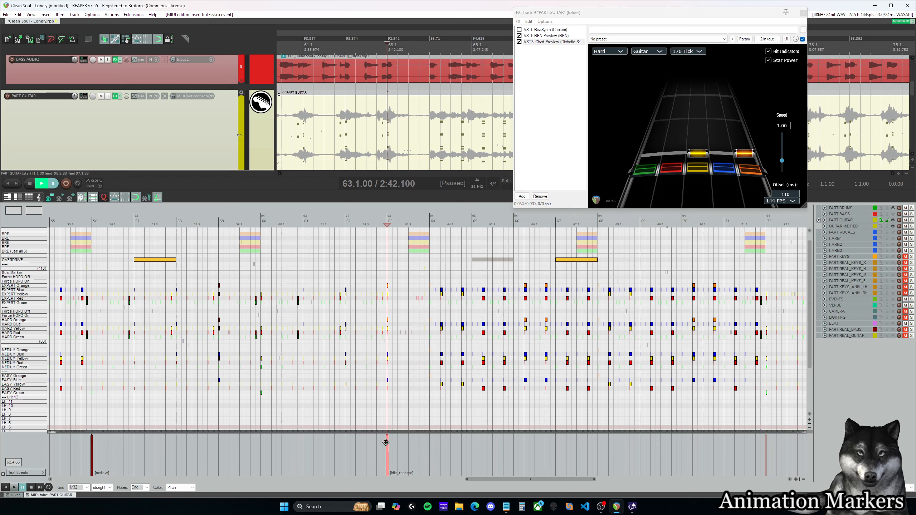
Step: Play the end of measure 63 and add a [play] text event at 64.1.00
left_click(425, 451)
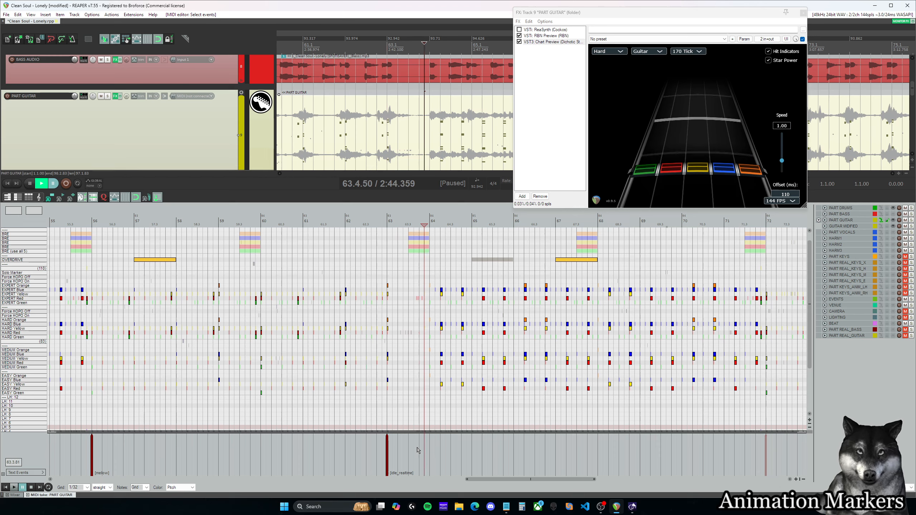
left_click(417, 451)
key("space")
key("space")
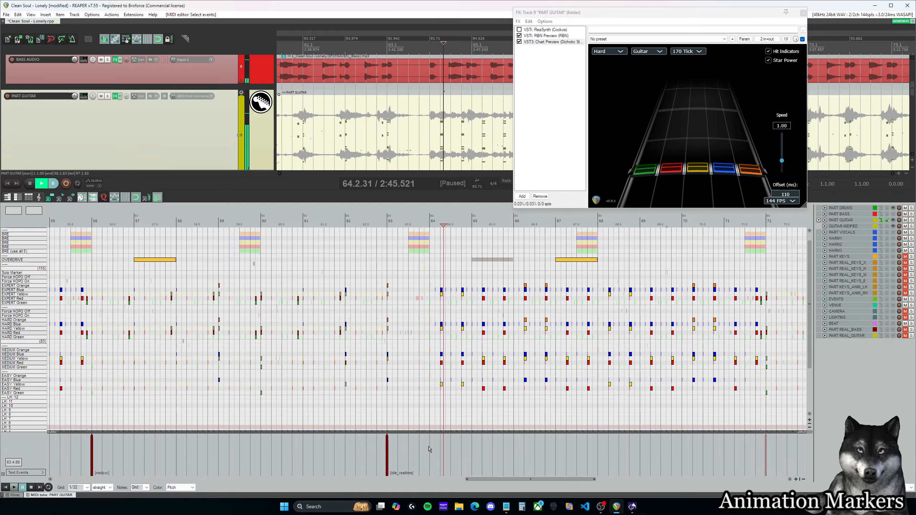
double_click(429, 449)
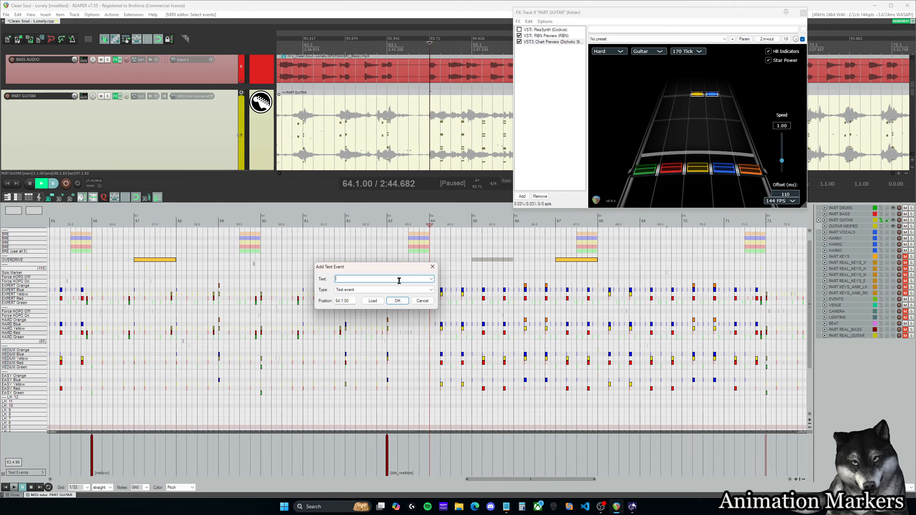
type("[play]")
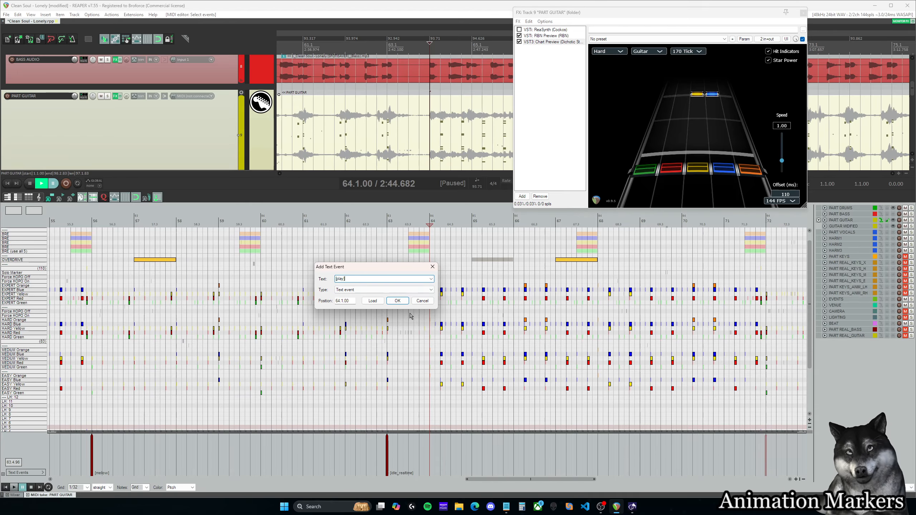
left_click(401, 302)
Step: Delete the idle_realtime marker at 63.1.00 and play the passage leading to the play marker at measure 64
left_click(387, 450)
key("Delete")
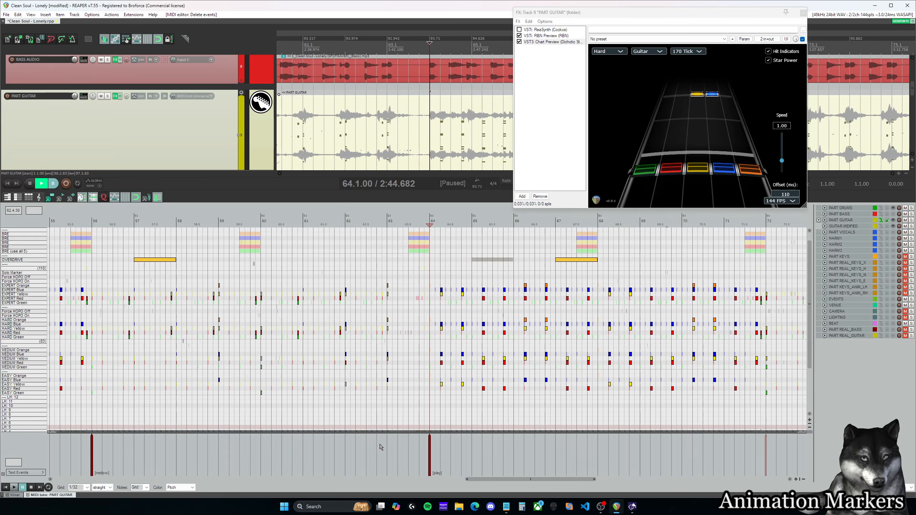
left_click(396, 451)
key("space")
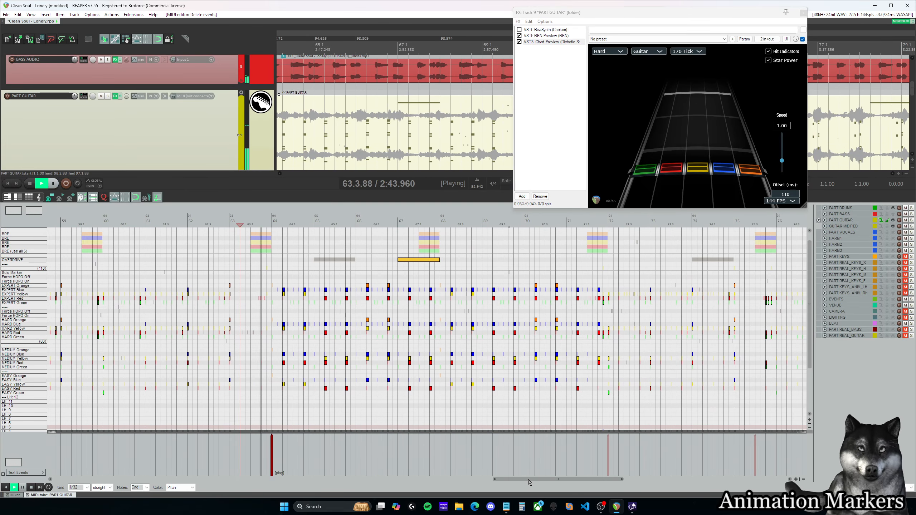
Step: Play the passage around measure 72 and add a [mellow] text event at 72.1.00
left_click_drag(529, 480, 627, 480)
left_click(449, 454)
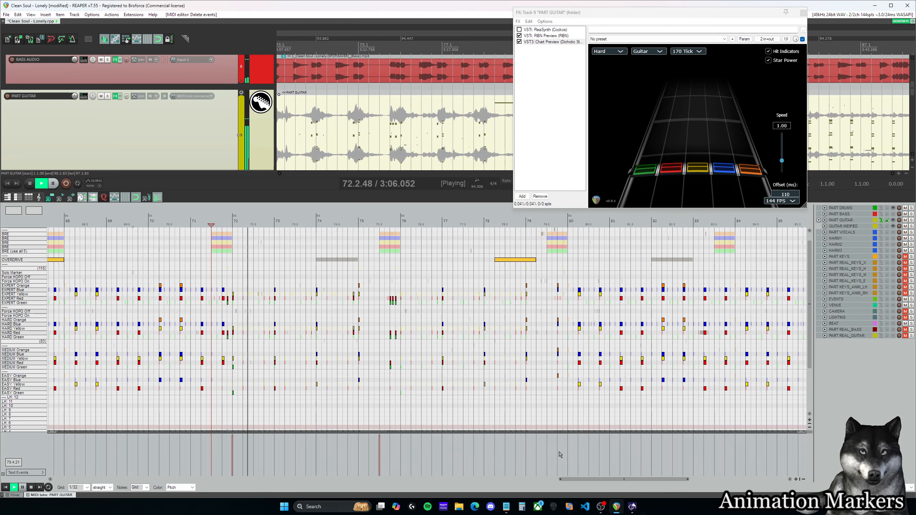
key("space")
double_click(234, 454)
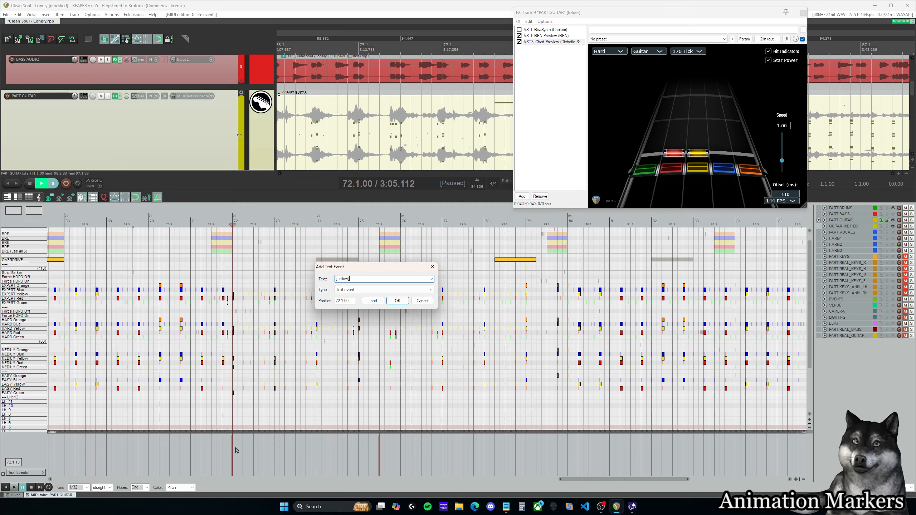
left_click(402, 301)
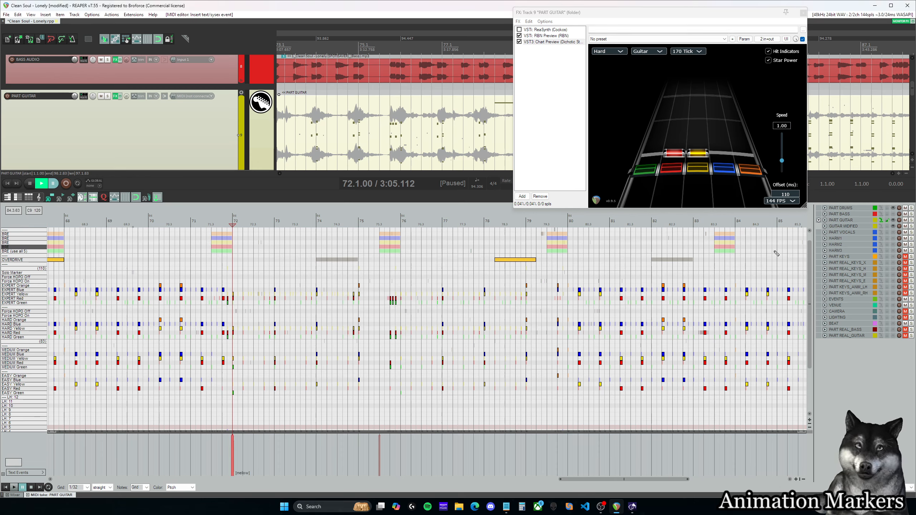
Step: Open the PART DRUMS chart, select its animation text events across the song, and return to the song's start
scroll(177, 126, "up", 6)
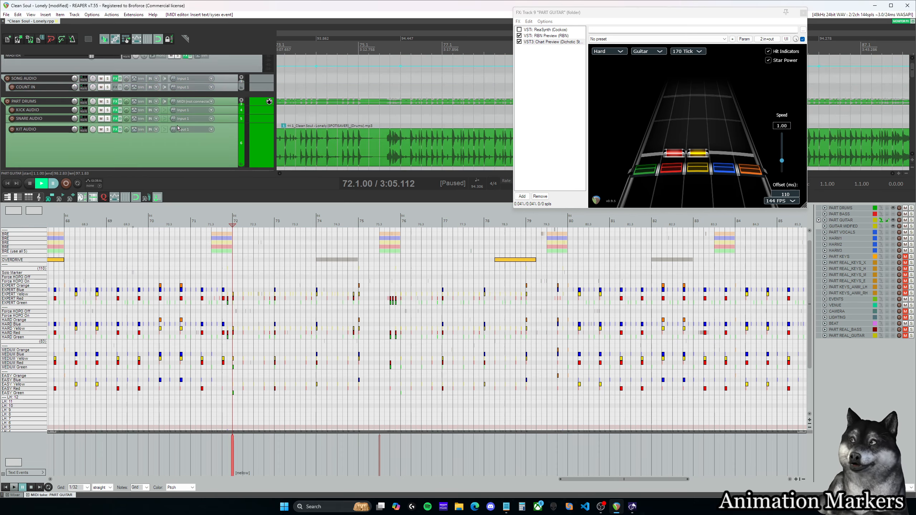
left_click(881, 209)
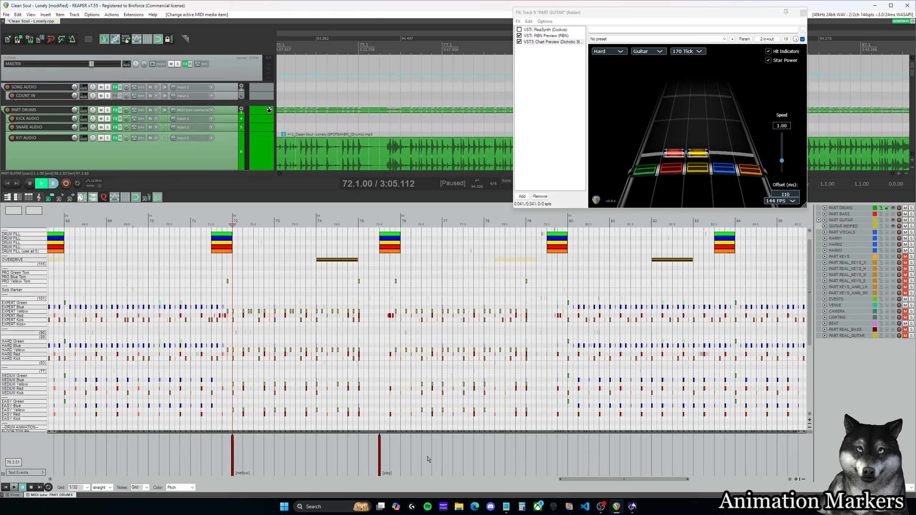
scroll(448, 452, "down", 10)
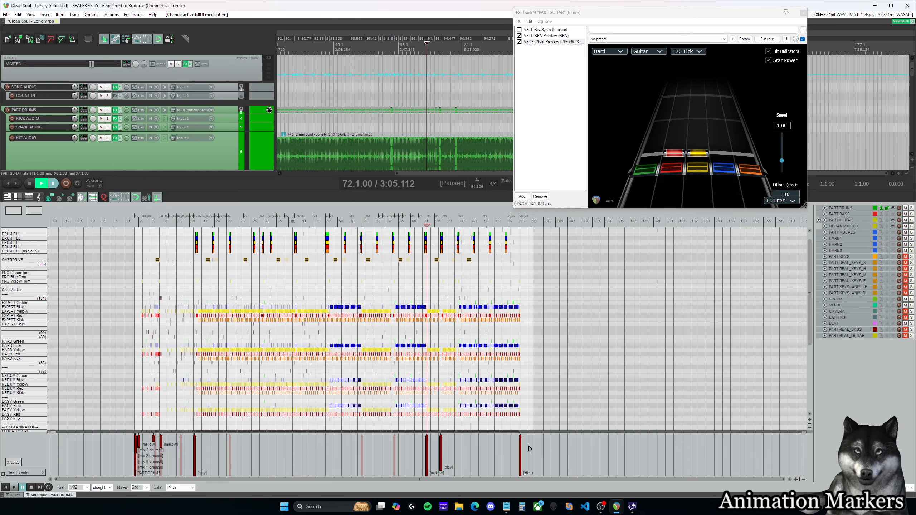
left_click_drag(533, 444, 139, 445)
scroll(159, 444, "up", 8)
left_click_drag(559, 480, 102, 470)
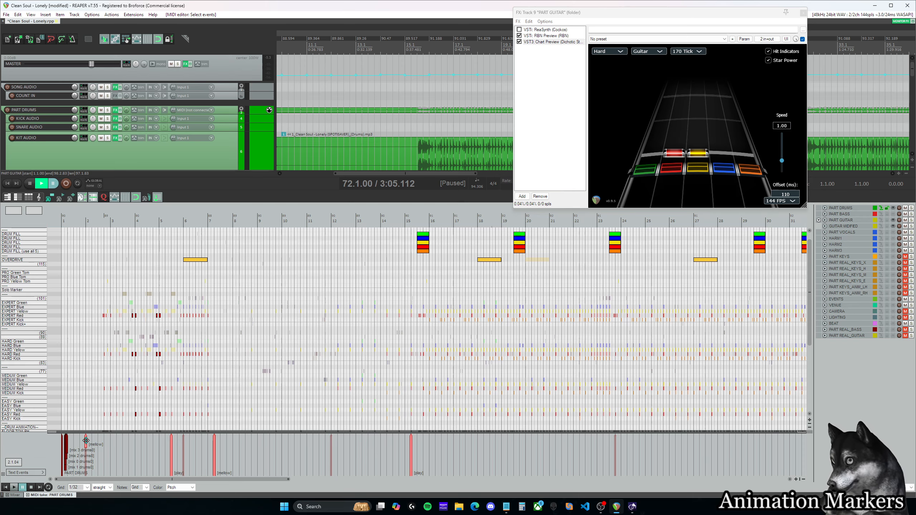
Step: Try to paste the drum animation markers into PART GUITAR at 2.1.00, and undo the paste
left_click(882, 220)
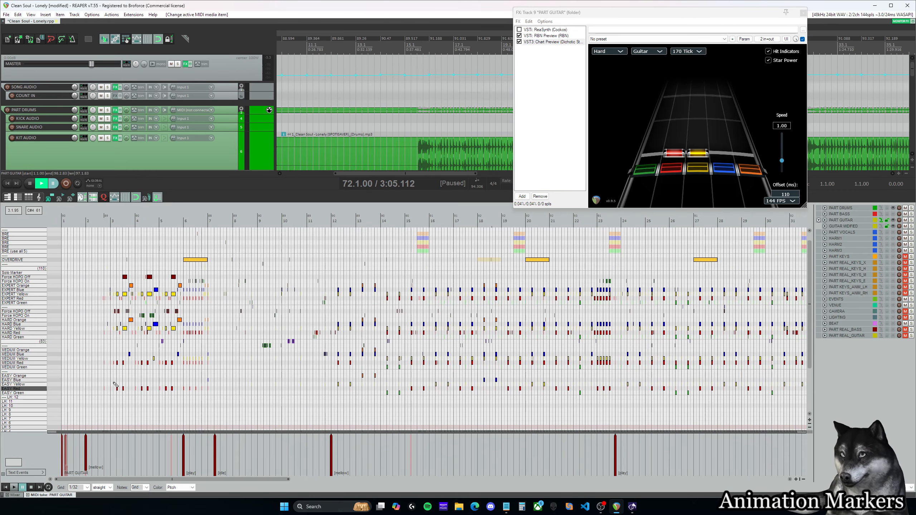
left_click(85, 222)
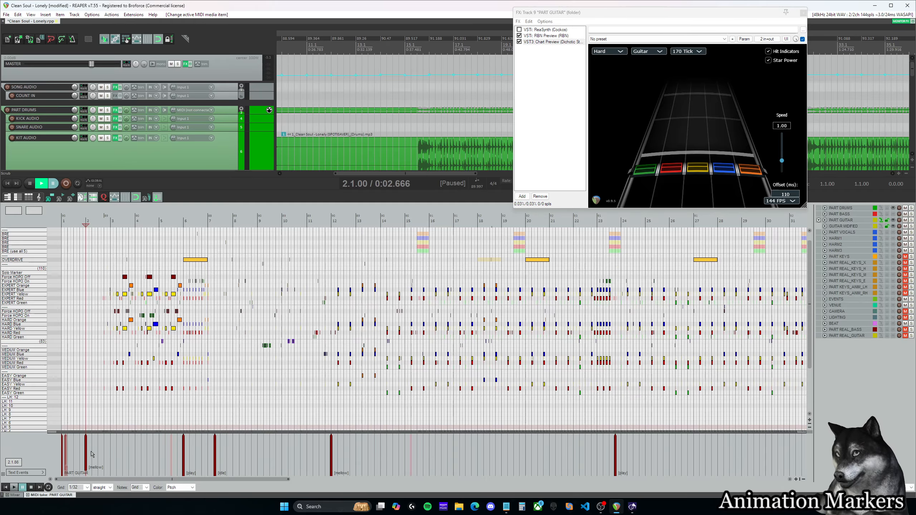
key("ctrl+v")
left_click_drag(594, 479, 70, 476)
key("ctrl+z")
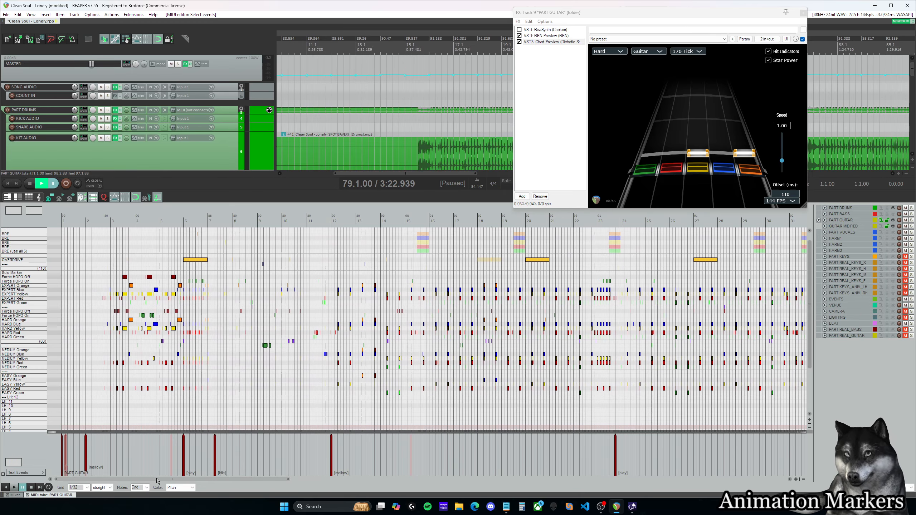
left_click_drag(157, 480, 698, 485)
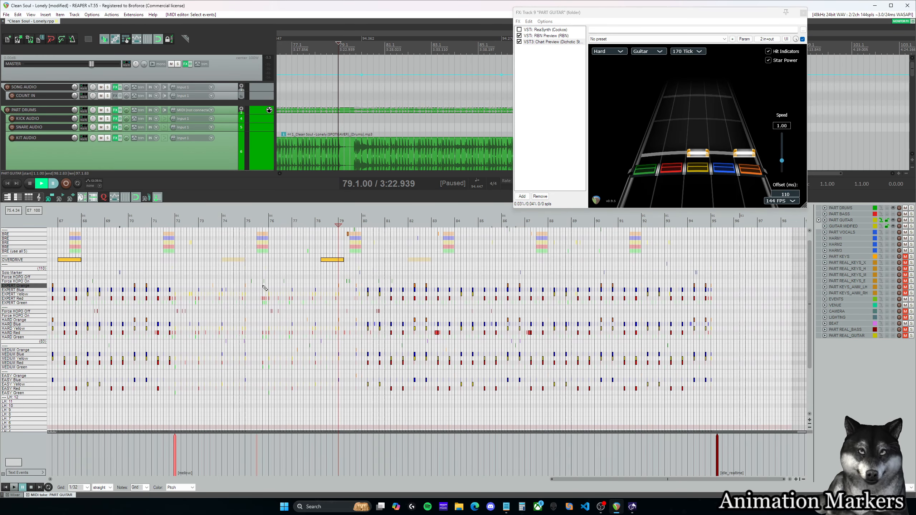
Step: Check the play marker at measure 64 and the mellow marker at measure 72, and play the passage from 71.1.50
left_click(172, 221)
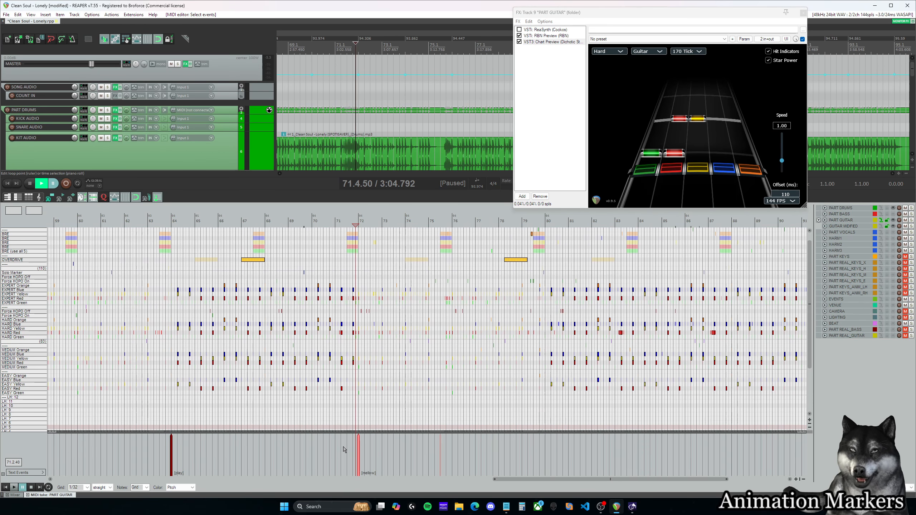
left_click_drag(152, 447, 429, 453)
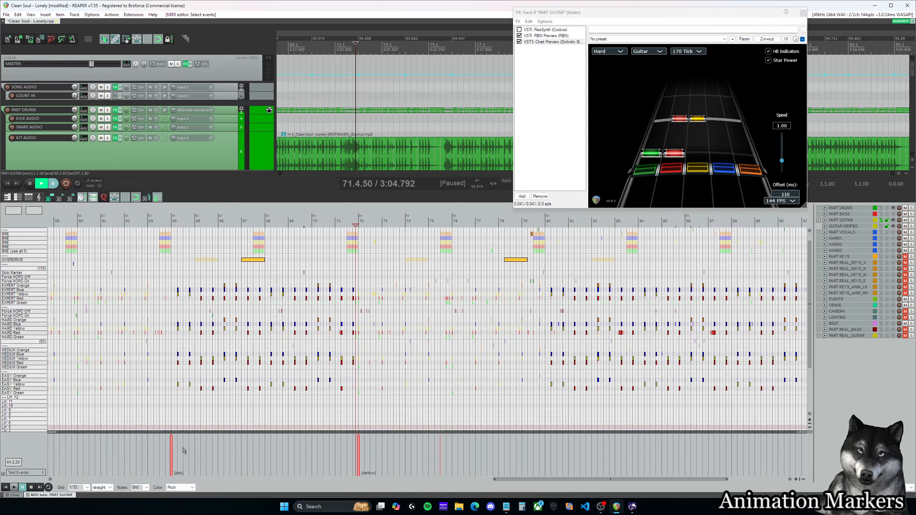
left_click_drag(608, 482, 608, 481)
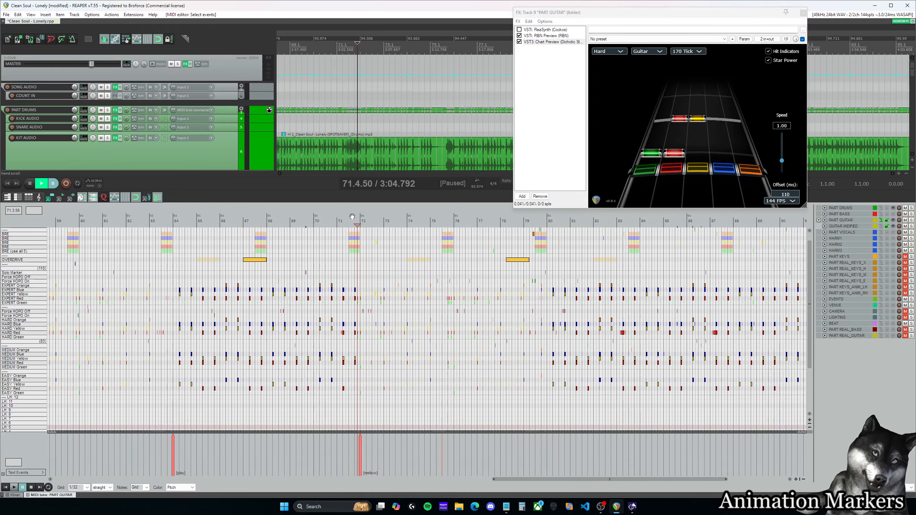
left_click(346, 220)
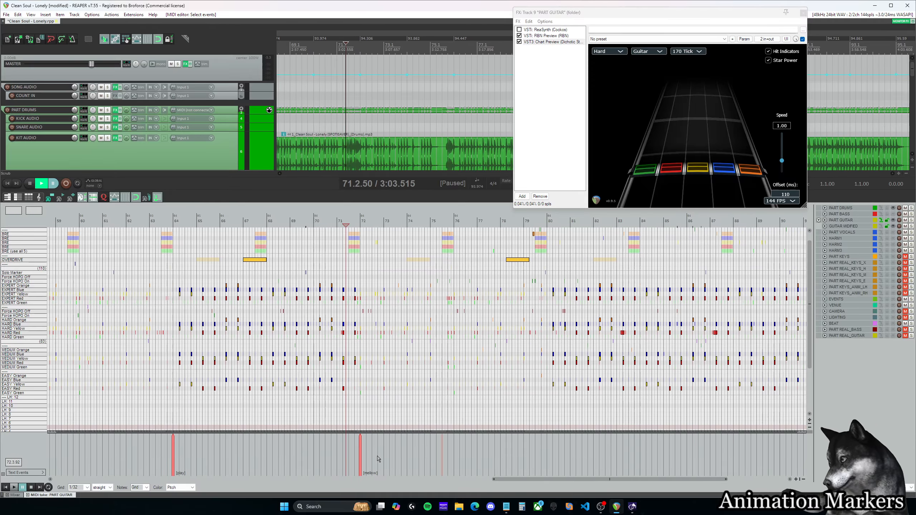
left_click_drag(569, 478, 580, 478)
left_click(321, 221)
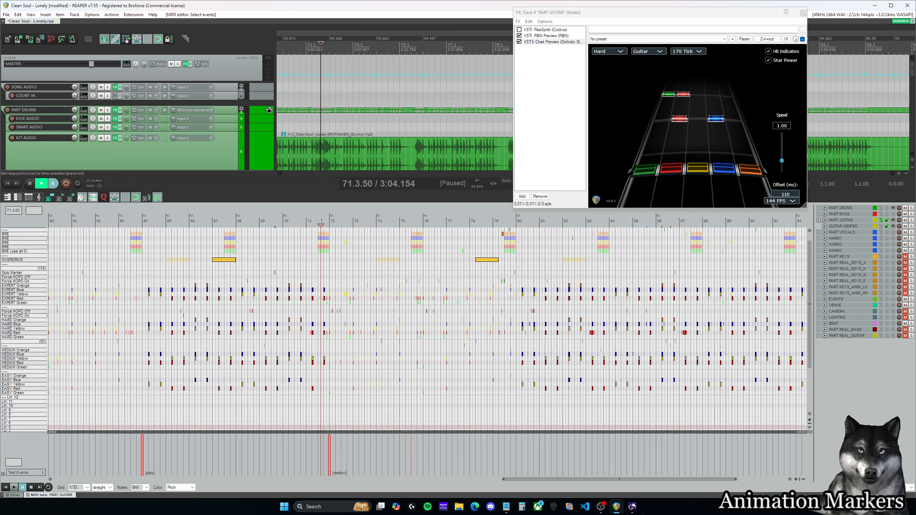
left_click(309, 220)
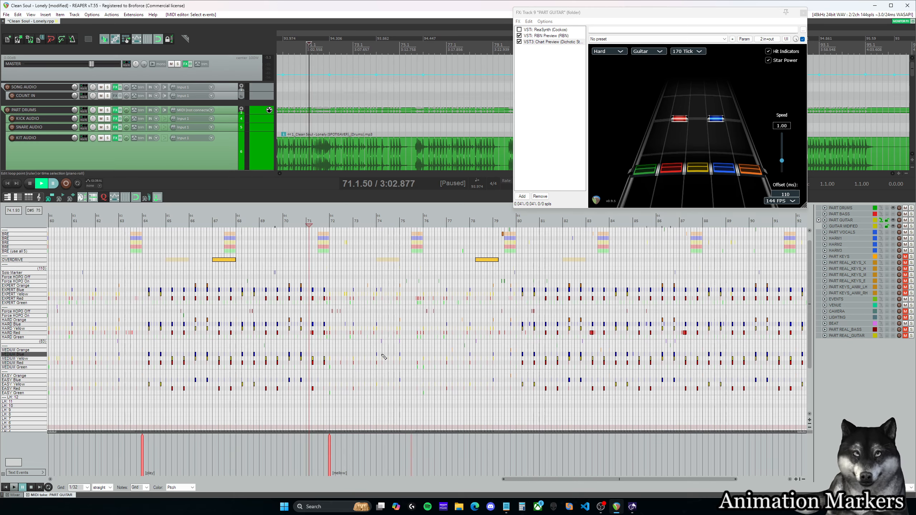
left_click_drag(531, 478, 581, 479)
key("space")
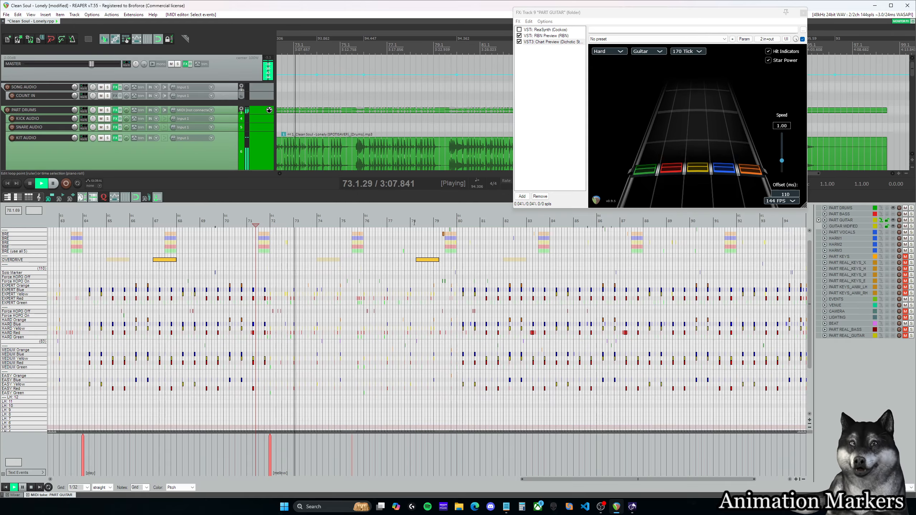
Step: Play the passage leading into measure 80 and add an [intense] text event at 80.1.00
key("ctrl+space")
left_click(431, 224)
key("space")
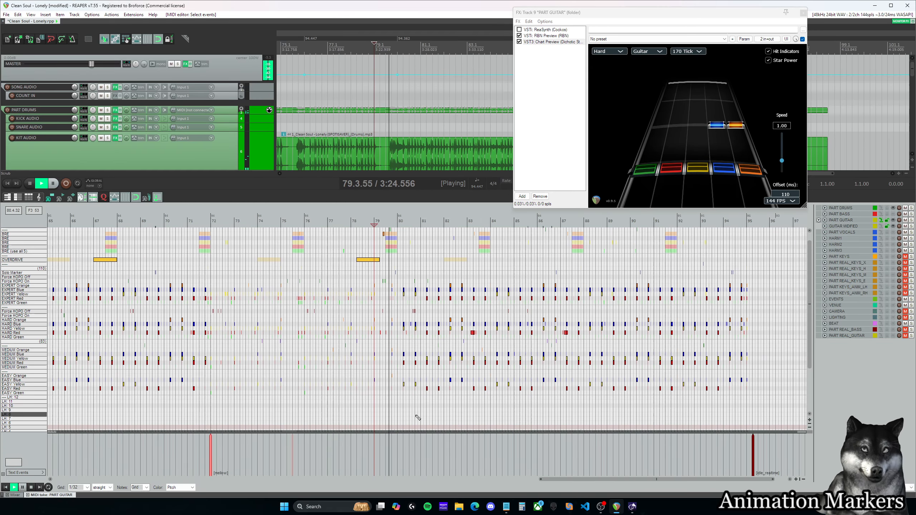
key("ctrl+space")
left_click(400, 448)
scroll(418, 456, "up", 4)
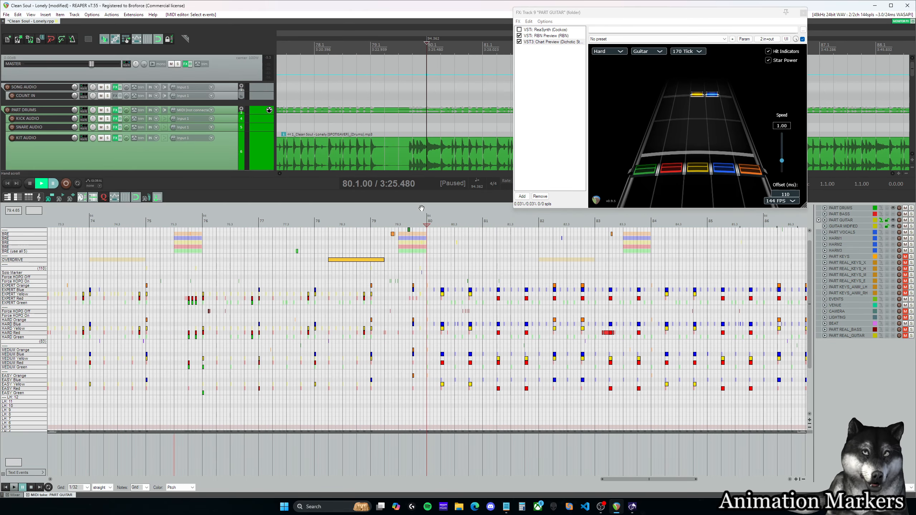
left_click(413, 221)
double_click(428, 457)
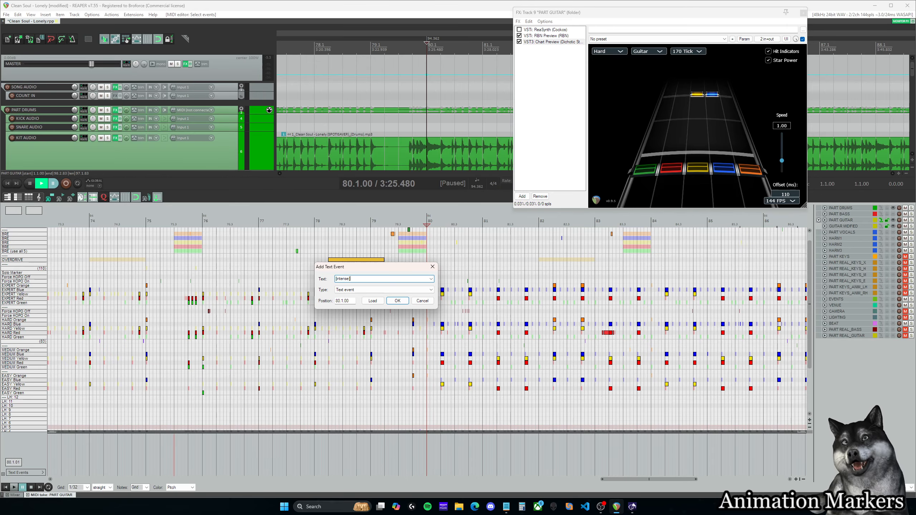
left_click(398, 301)
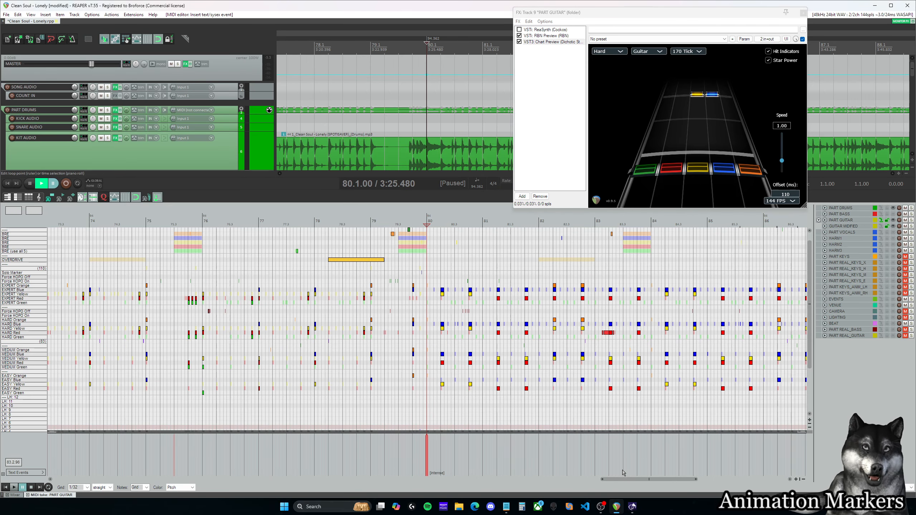
Step: Play through the section after the intense marker, sampling around measures 92 and 94 up to the song's ending
left_click_drag(629, 480, 702, 487)
key("space")
scroll(687, 463, "down", 3)
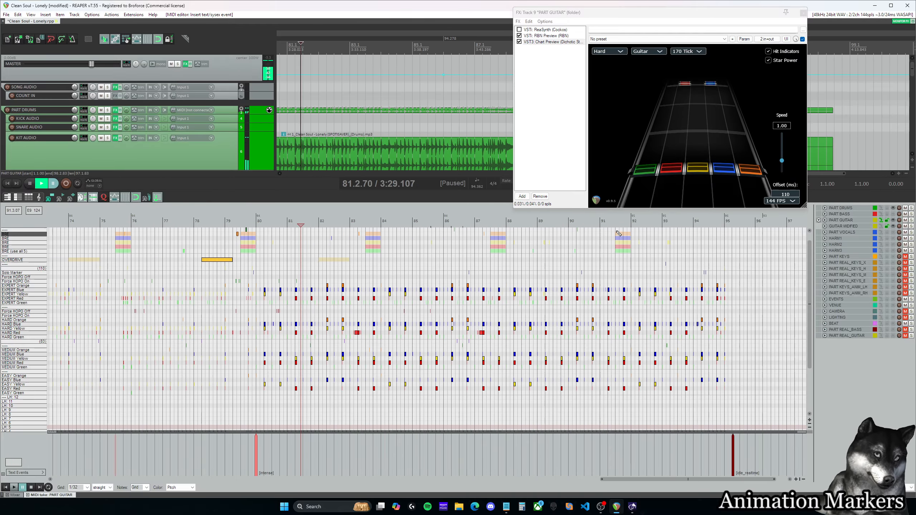
left_click(622, 222)
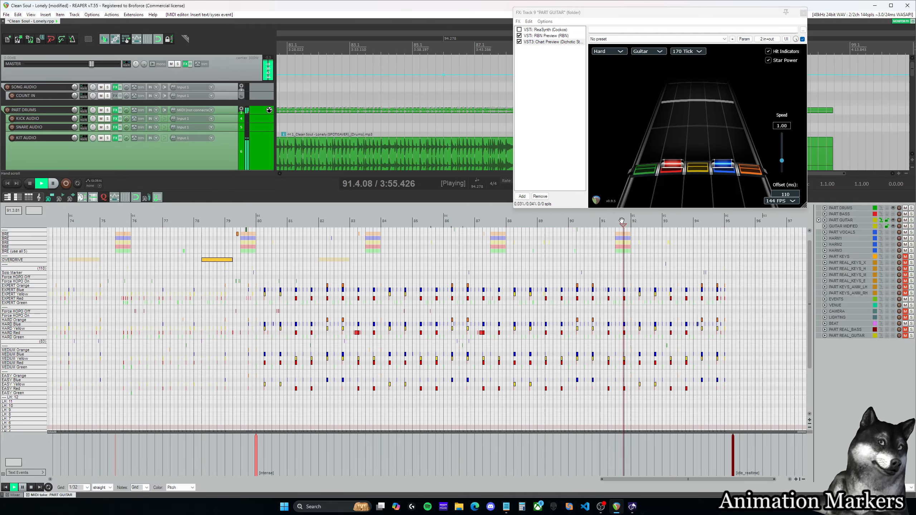
left_click(708, 222)
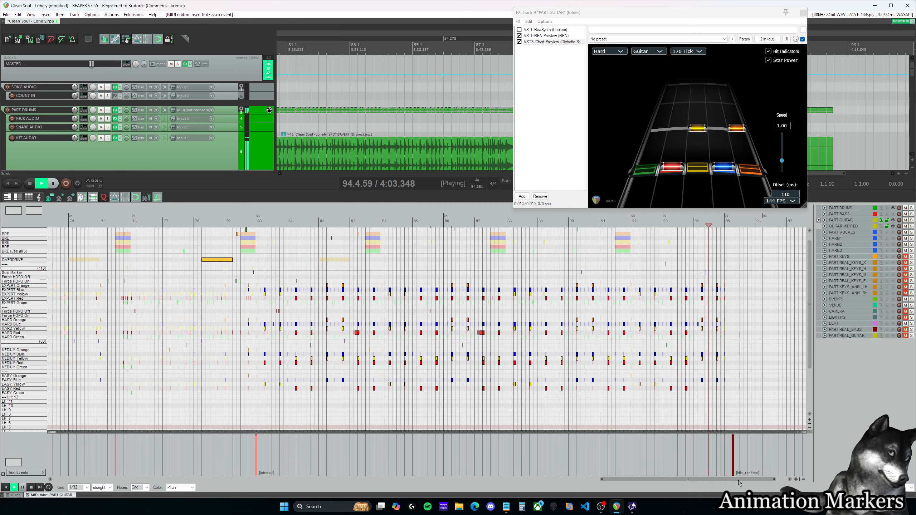
key("space")
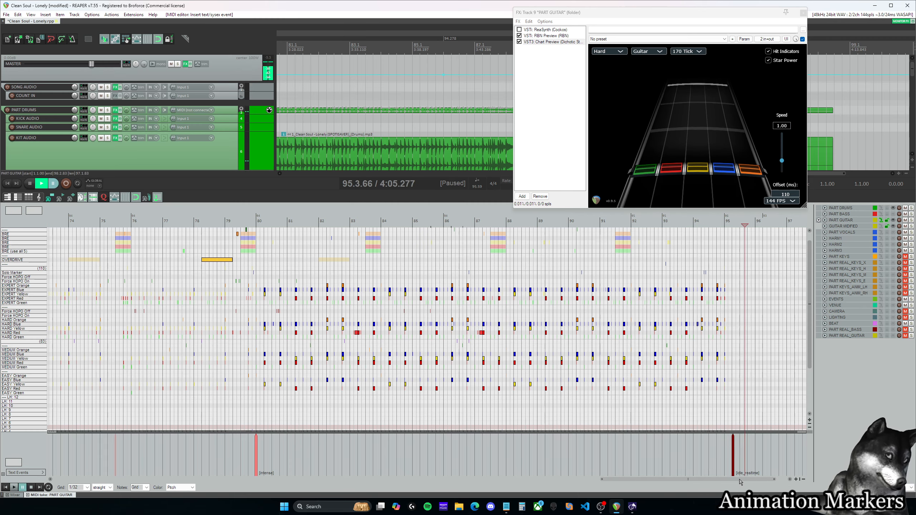
Step: Play the ending from 95.1.00 to check the position of the final idle_realtime marker
scroll(736, 450, "right", 1)
scroll(728, 447, "up", 4)
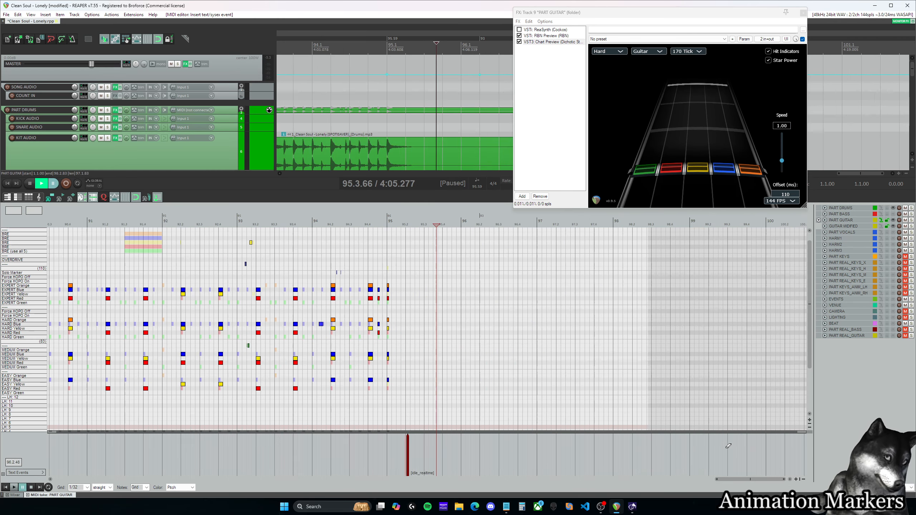
left_click(388, 222)
key("space")
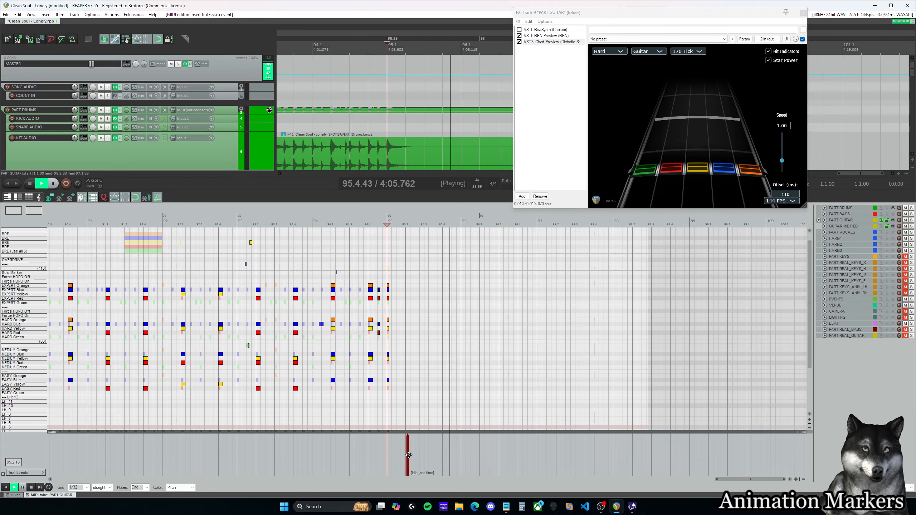
scroll(568, 372, "down", 5)
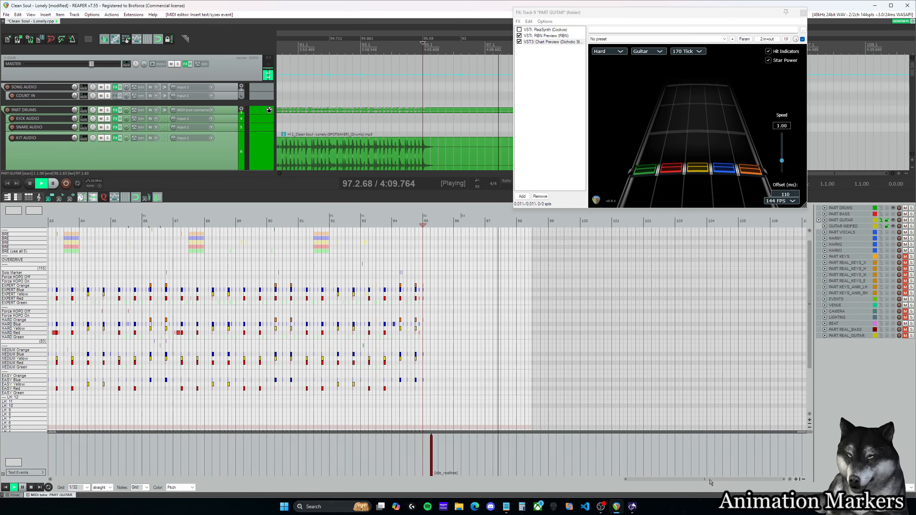
Step: Stop playback and return to the start of the PART GUITAR chart to review its opening animation markers
left_click_drag(711, 484, 177, 484)
key("space")
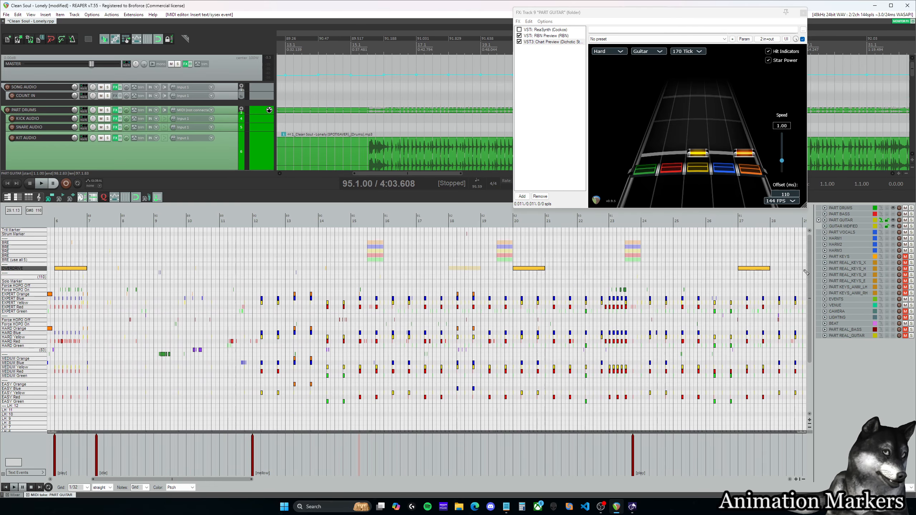
mouse_move(809, 273)
left_mouse_down()
mouse_move(810, 322)
mouse_move(810, 271)
left_mouse_up()
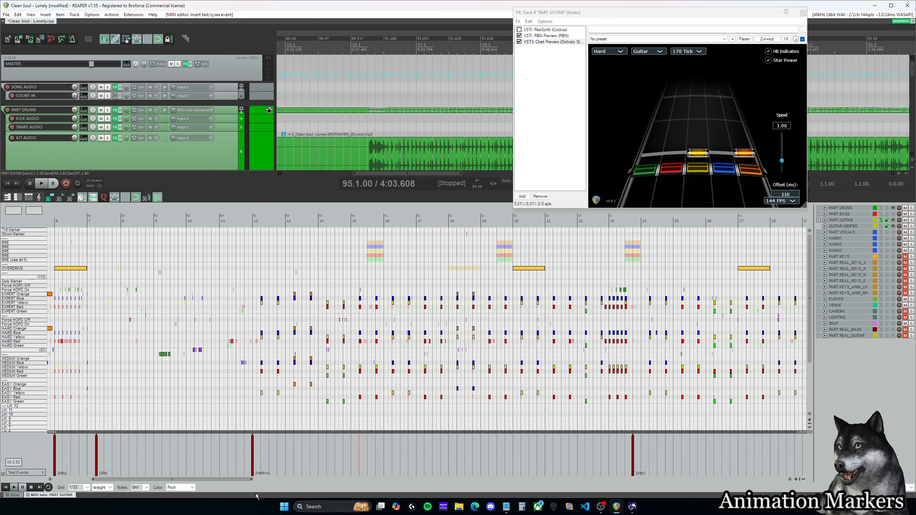
left_click_drag(210, 483, 164, 482)
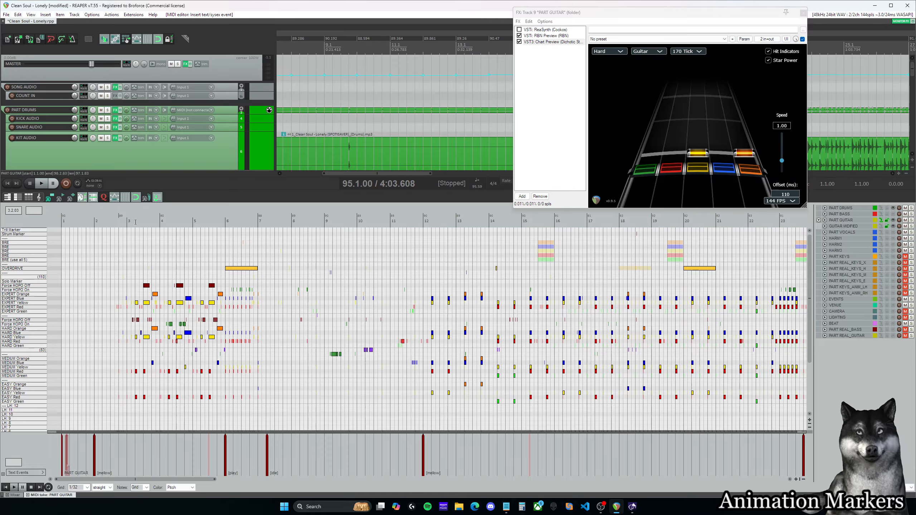
key("alt+Tab")
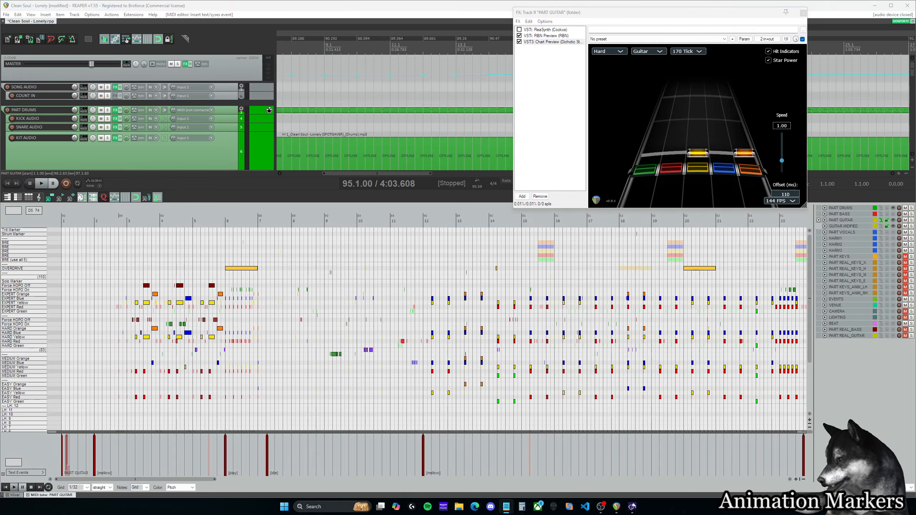